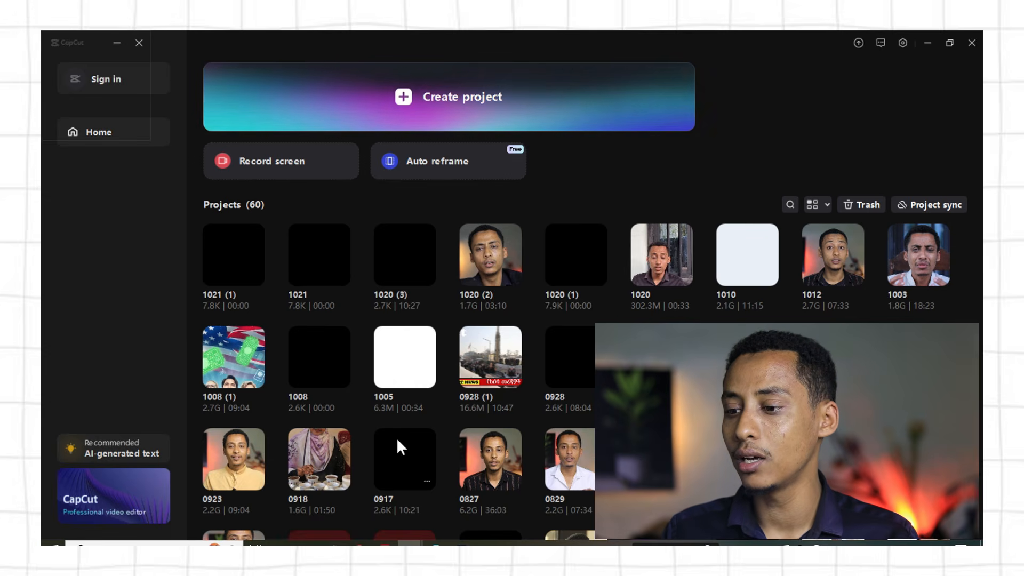
Create a new video project
{"action": "left_click", "coordinate": [443, 91]}
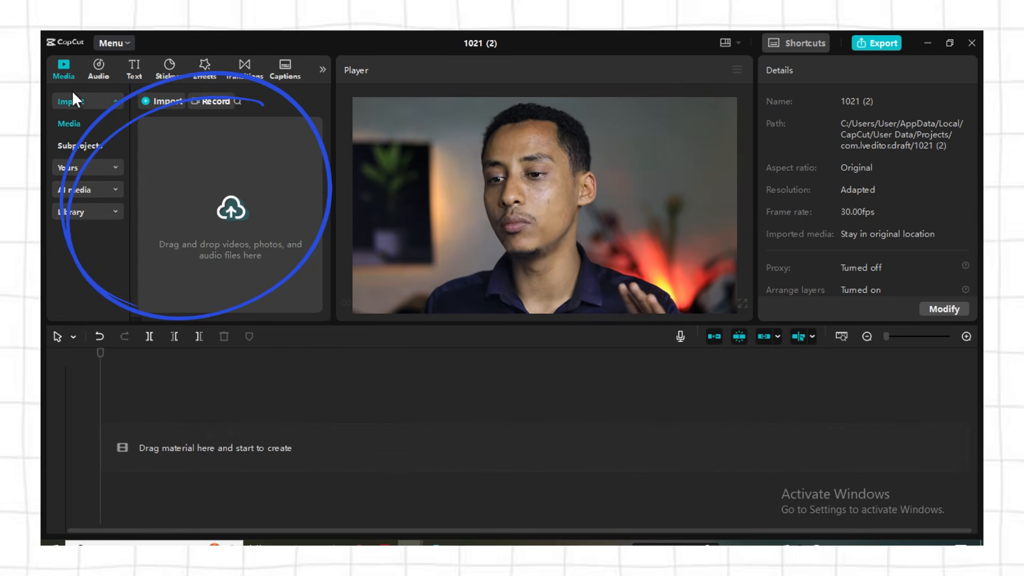
Look through the audio, text, sticker, effect and caption resources, and return to the media library
{"action": "left_click", "coordinate": [98, 74]}
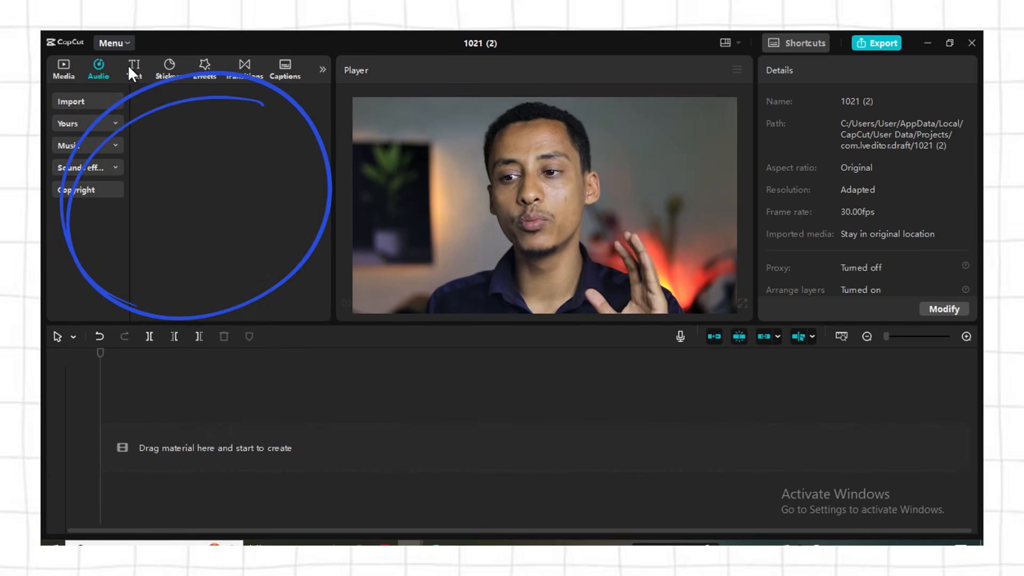
{"action": "left_click", "coordinate": [136, 66]}
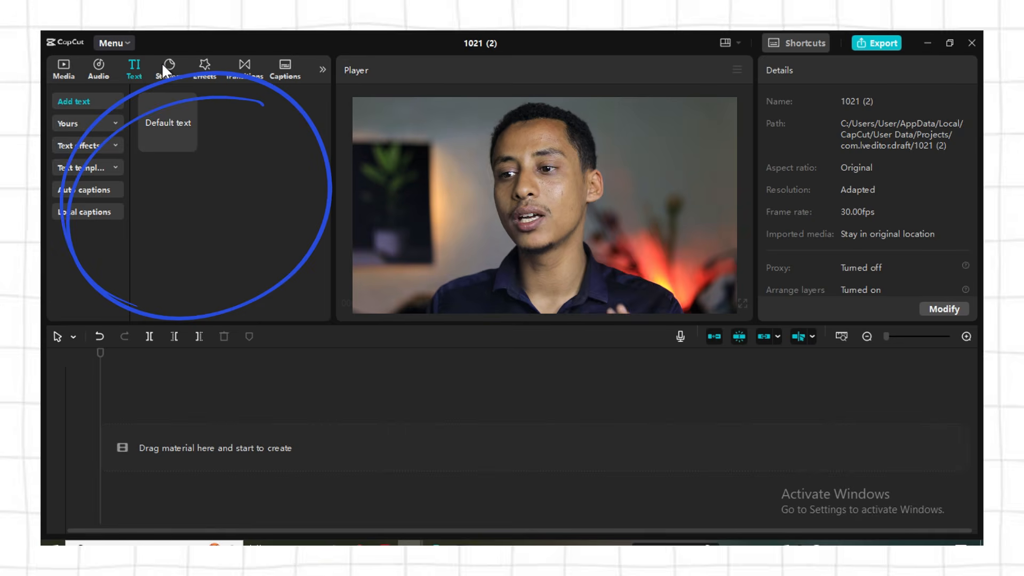
{"action": "left_click", "coordinate": [163, 64]}
{"action": "left_click", "coordinate": [208, 70]}
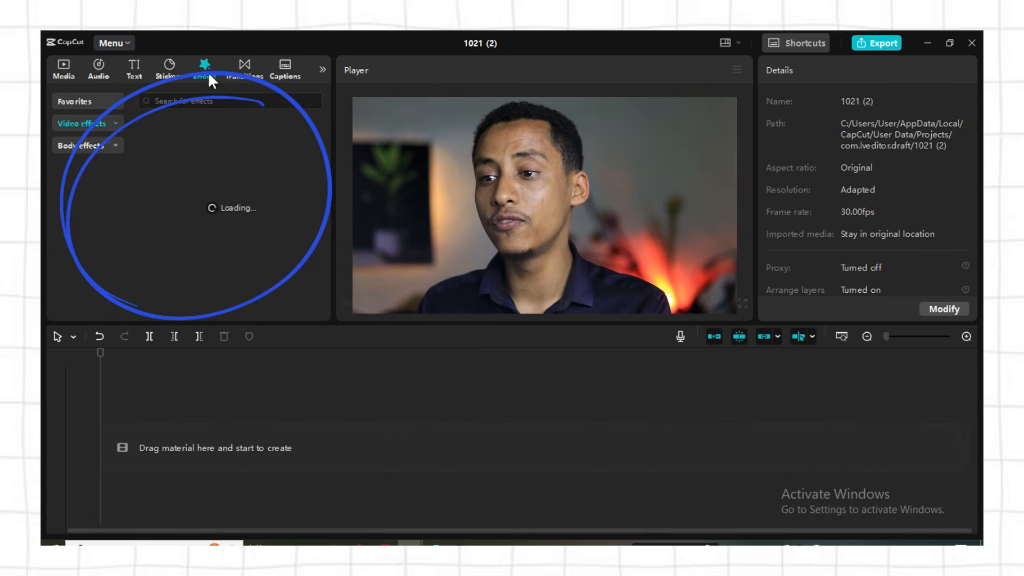
{"action": "left_click", "coordinate": [286, 71]}
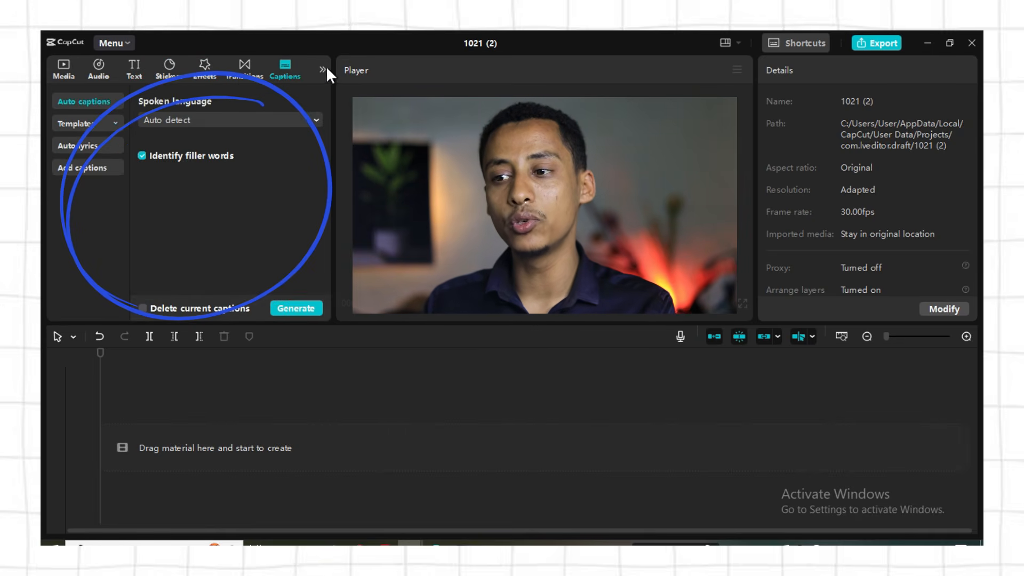
{"action": "left_click", "coordinate": [60, 69]}
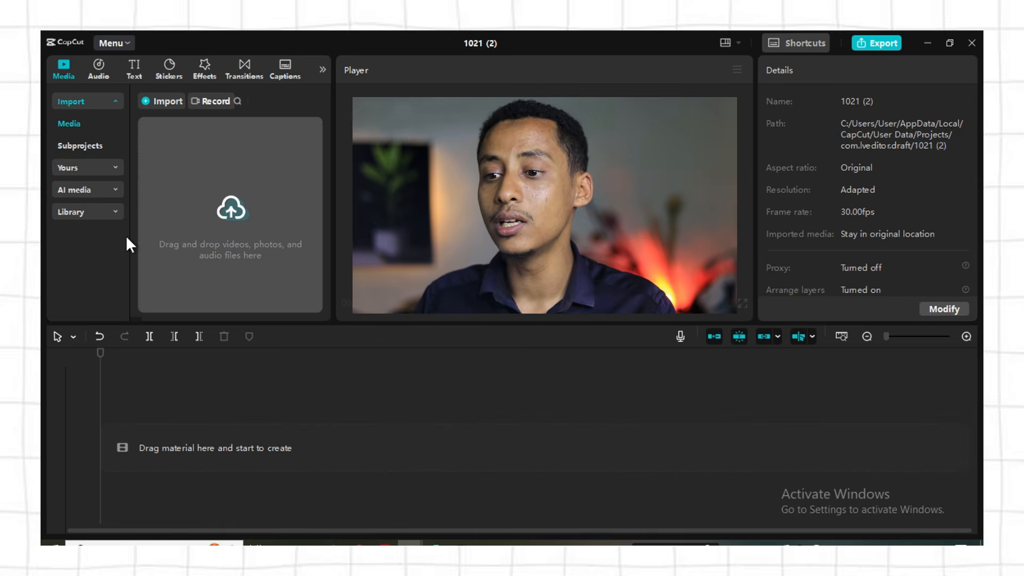
Start a media import and browse to the bvideo editting folder inside edditing on the Desktop
{"action": "left_click", "coordinate": [215, 216]}
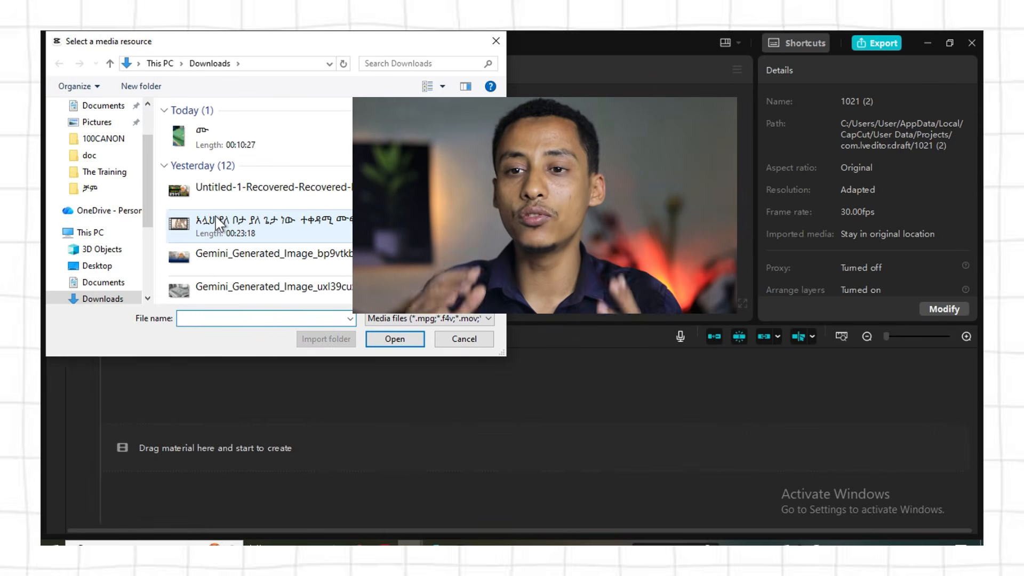
{"action": "left_click", "coordinate": [76, 257]}
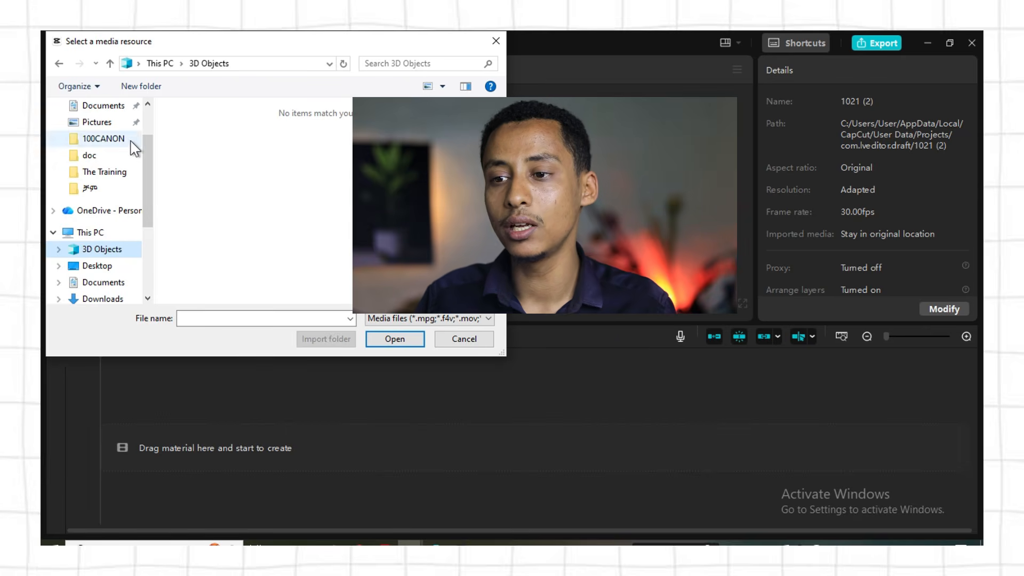
{"action": "scroll", "coordinate": [105, 184], "scroll_direction": "up", "scroll_amount": 3}
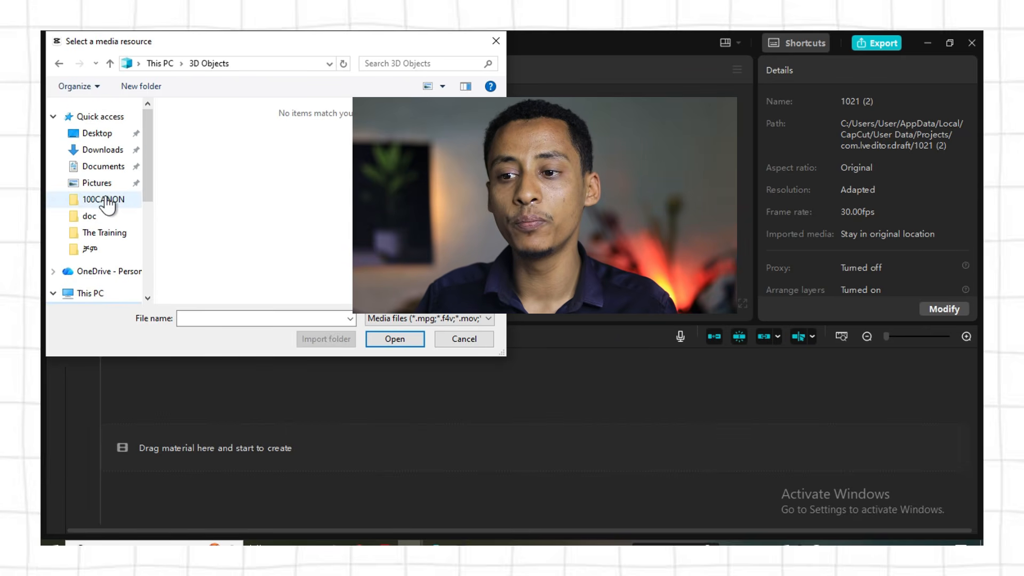
{"action": "left_click", "coordinate": [97, 133]}
{"action": "scroll", "coordinate": [315, 211], "scroll_direction": "down", "scroll_amount": 1}
{"action": "double_click", "coordinate": [286, 183]}
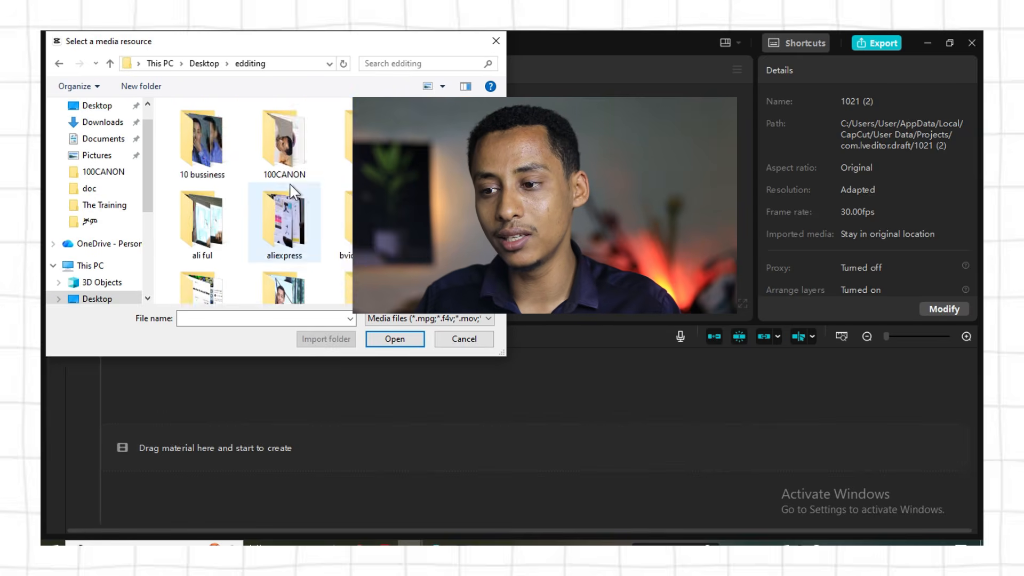
{"action": "scroll", "coordinate": [325, 213], "scroll_direction": "down", "scroll_amount": 2}
{"action": "scroll", "coordinate": [329, 216], "scroll_direction": "up", "scroll_amount": 1}
{"action": "double_click", "coordinate": [346, 147]}
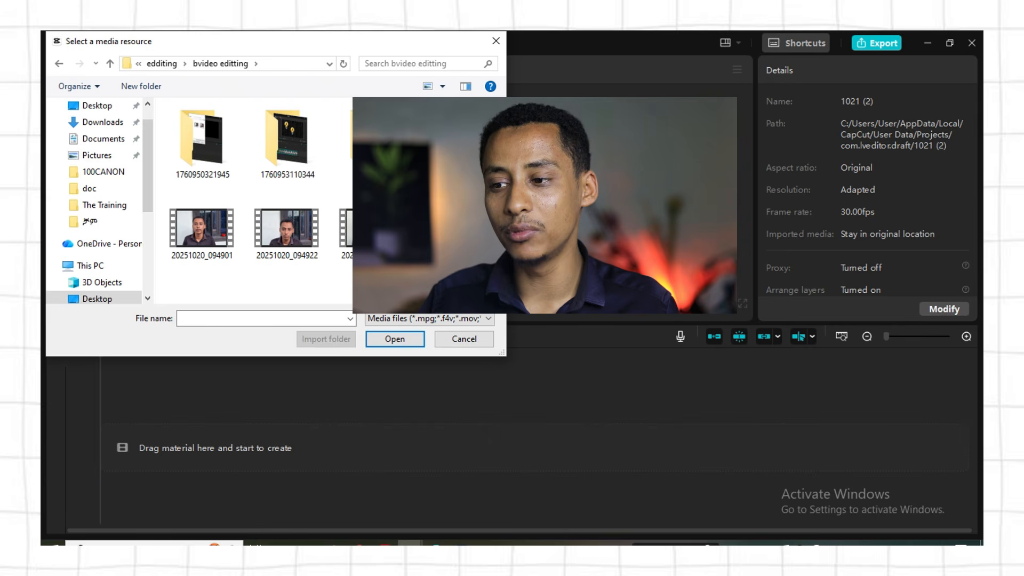
Import the three video clips 20251020_094831, 20251020_094901 and 20251020_094922 into the project
{"action": "left_click_drag", "start_coordinate": [463, 191], "coordinate": [181, 255]}
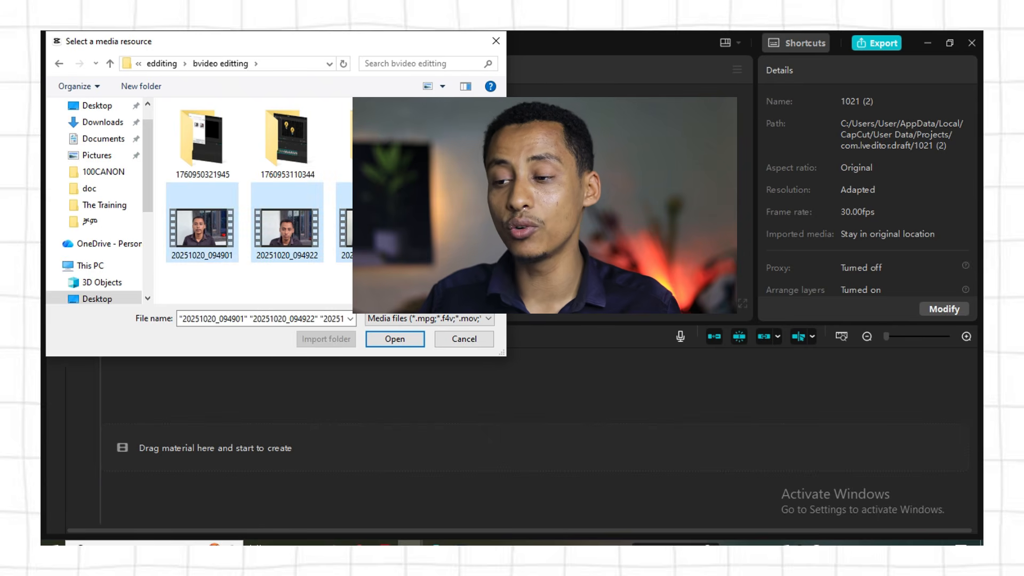
{"action": "left_click", "coordinate": [457, 145]}
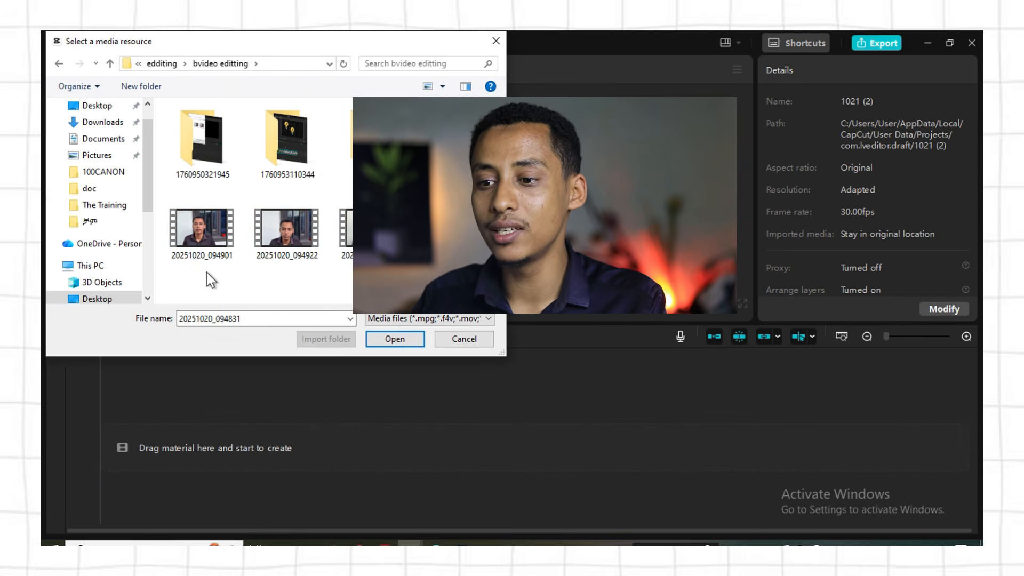
{"action": "left_click", "coordinate": [199, 240]}
{"action": "left_click", "coordinate": [372, 229], "text": "ctrl"}
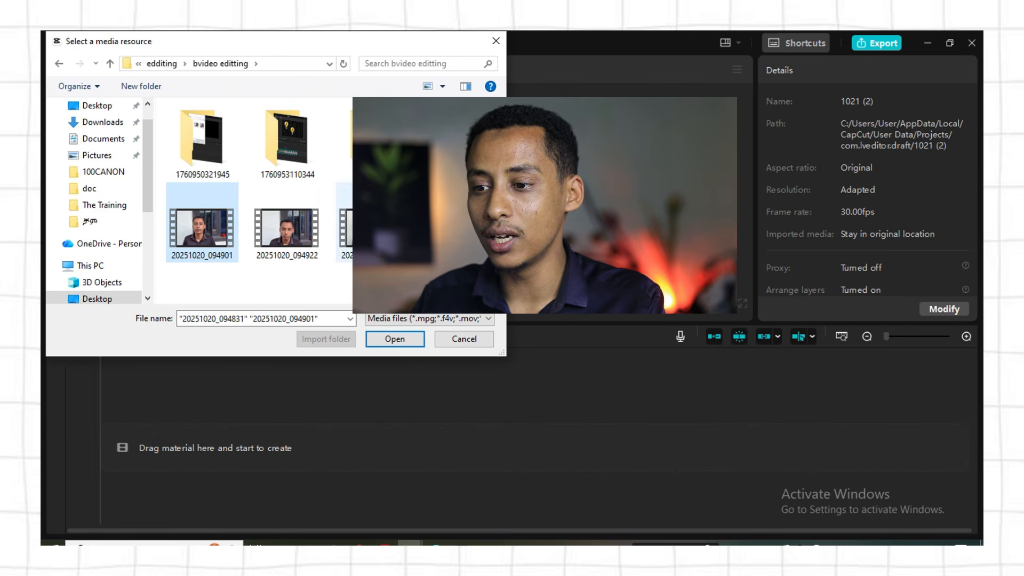
{"action": "left_click", "coordinate": [302, 216], "text": "ctrl"}
{"action": "left_click", "coordinate": [372, 224], "text": "ctrl"}
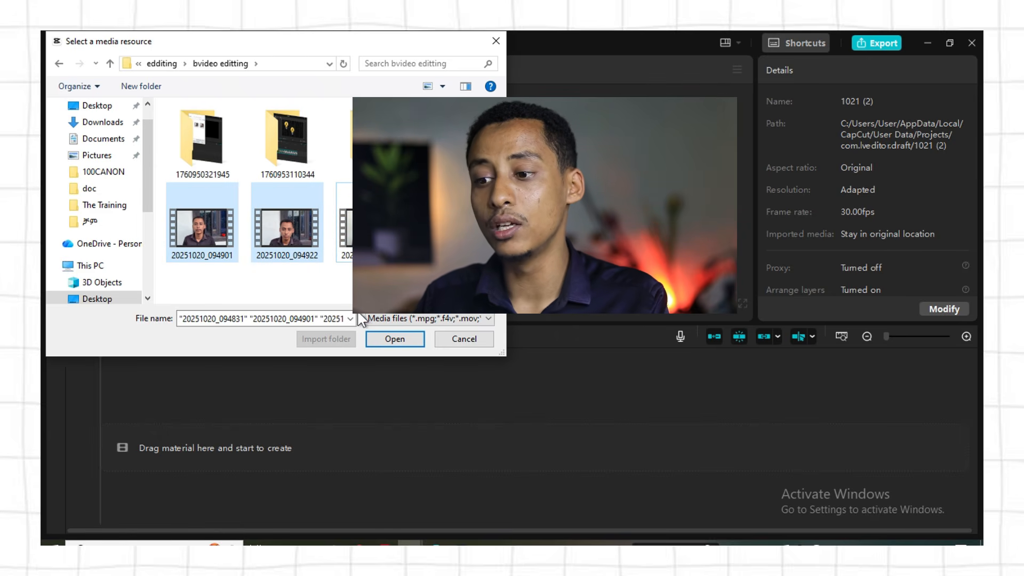
{"action": "left_click", "coordinate": [381, 336]}
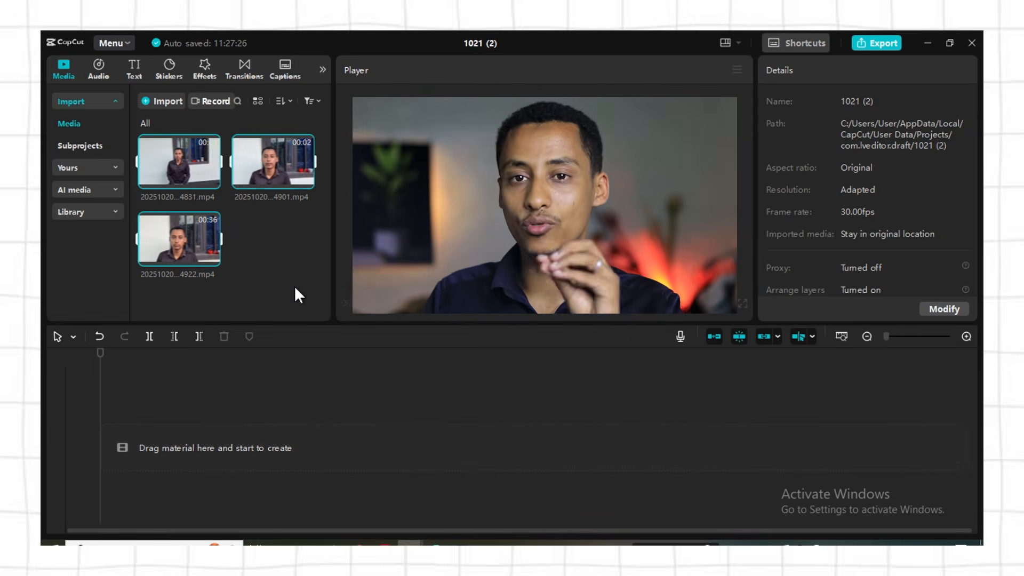
{"action": "left_click", "coordinate": [284, 257]}
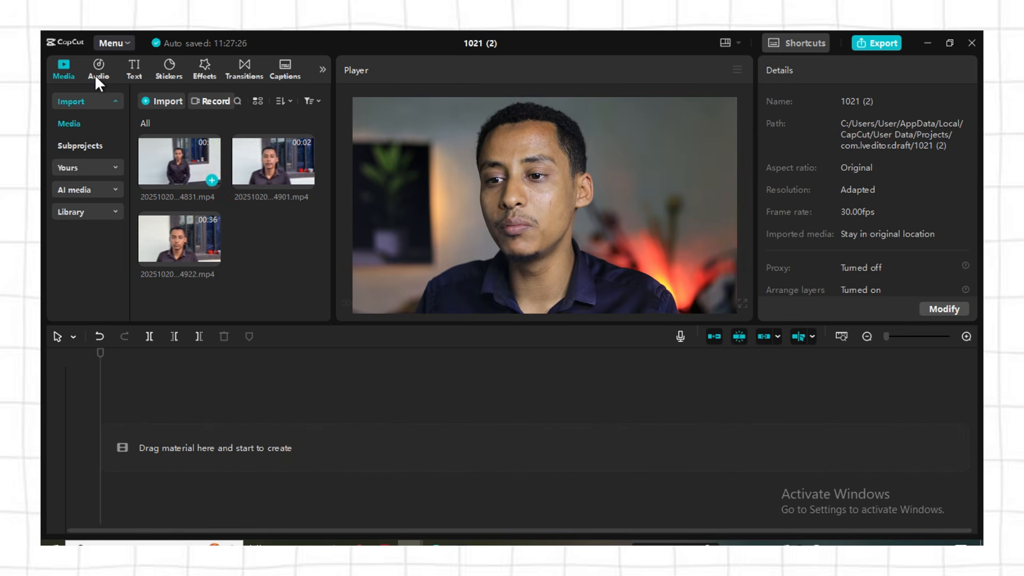
Place the clips 20251020_094831, 20251020_094901 and 20251020_094922 end to end on the timeline's main track
{"action": "left_click", "coordinate": [56, 65]}
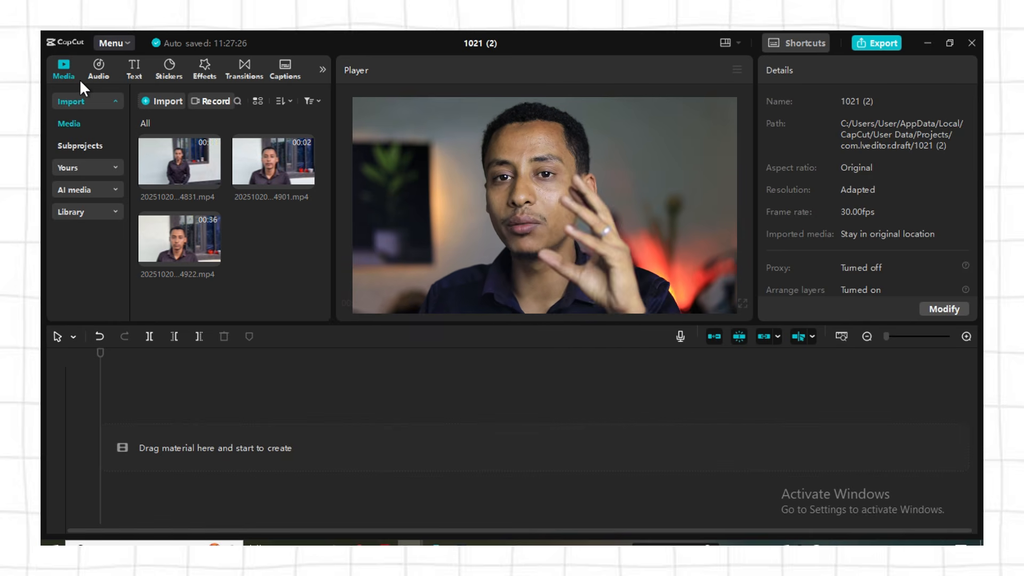
{"action": "mouse_move", "coordinate": [159, 156]}
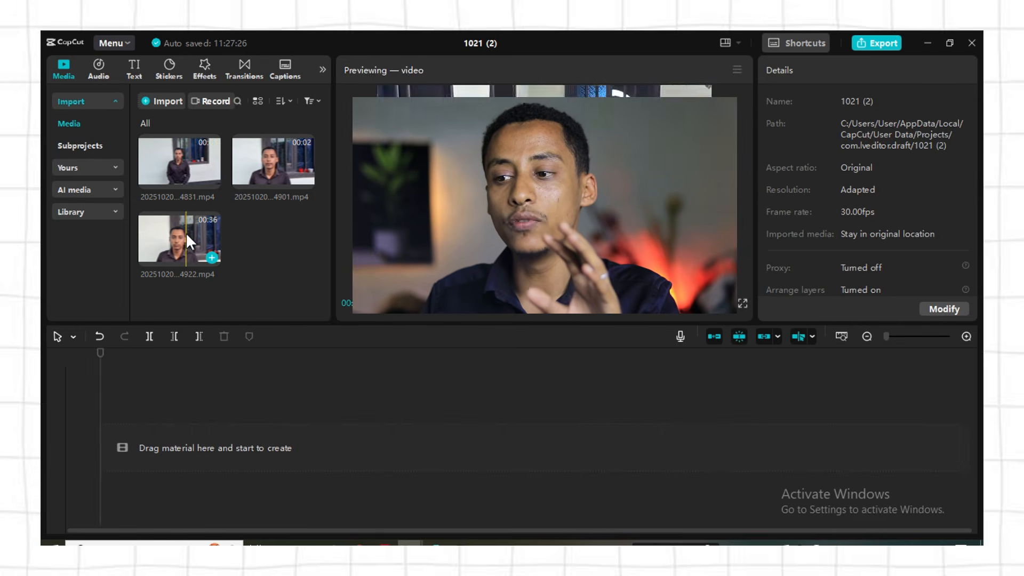
{"action": "left_click_drag", "start_coordinate": [185, 233], "coordinate": [245, 241]}
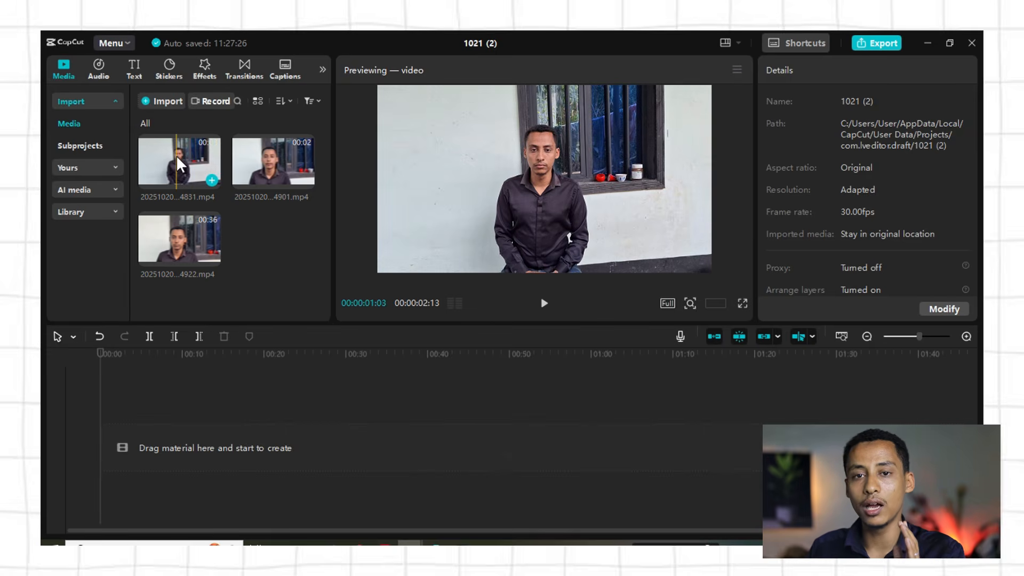
{"action": "left_click_drag", "start_coordinate": [176, 155], "coordinate": [127, 444]}
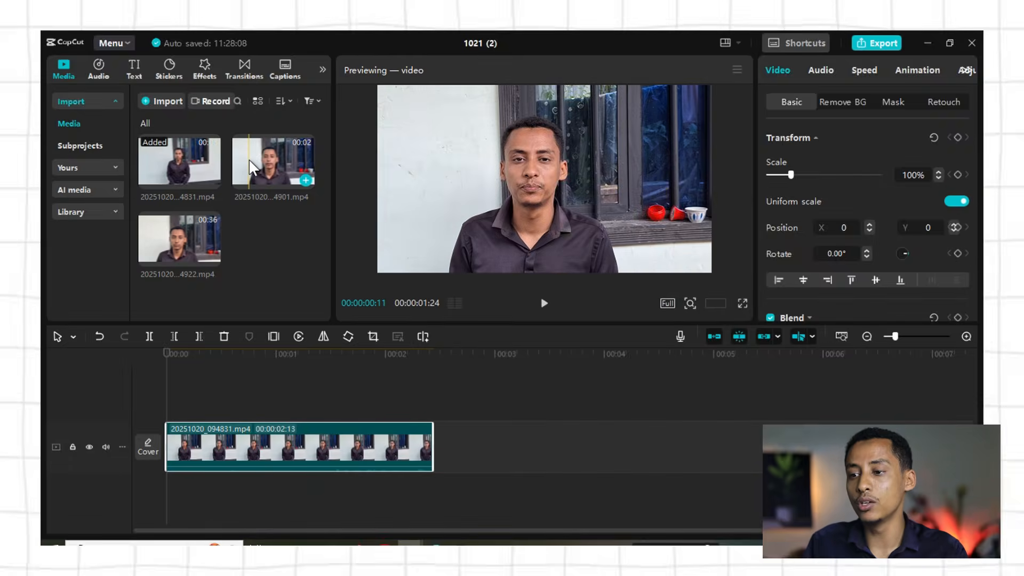
{"action": "left_click_drag", "start_coordinate": [245, 174], "coordinate": [481, 453]}
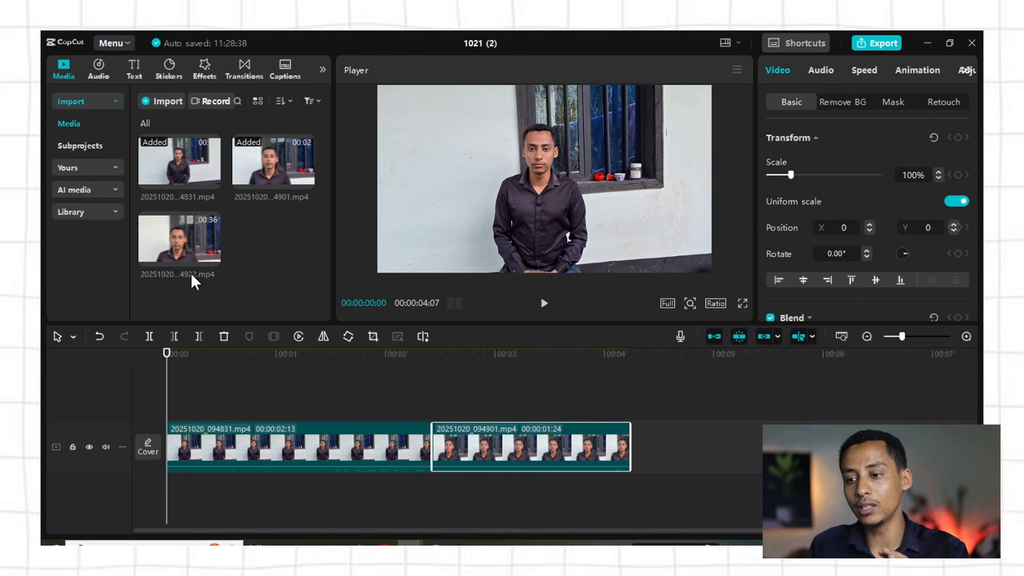
{"action": "left_click_drag", "start_coordinate": [178, 234], "coordinate": [602, 418]}
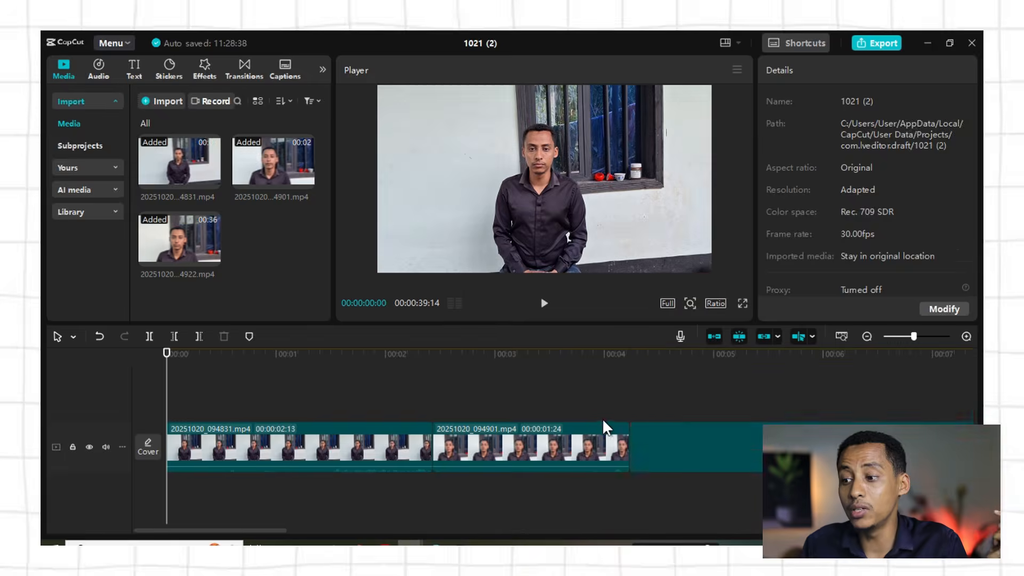
Check the frame at 00:00:01:04 in the first clip and return the playhead to the timeline's start
{"action": "left_click", "coordinate": [292, 367]}
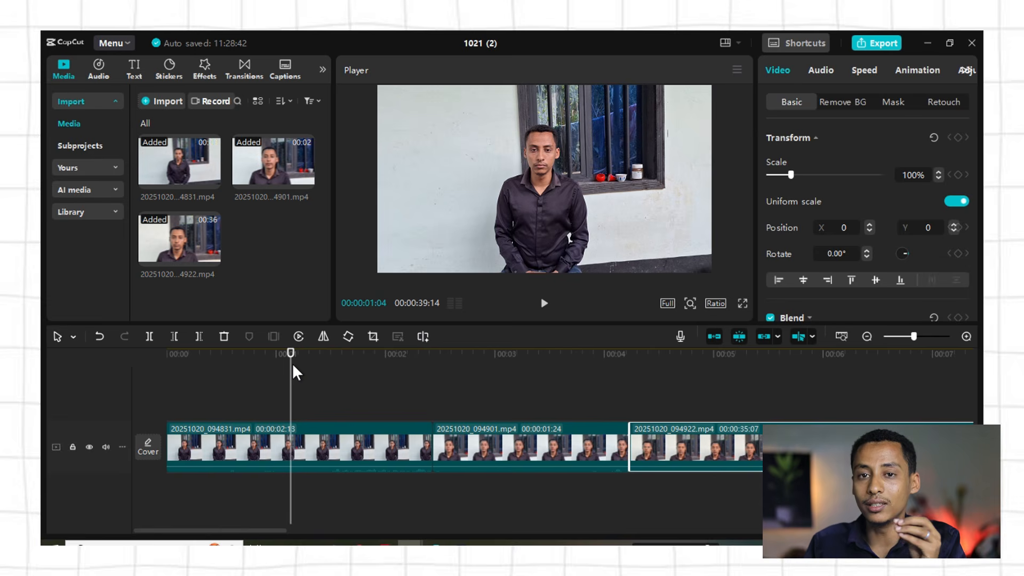
{"action": "left_click_drag", "start_coordinate": [293, 366], "coordinate": [44, 401]}
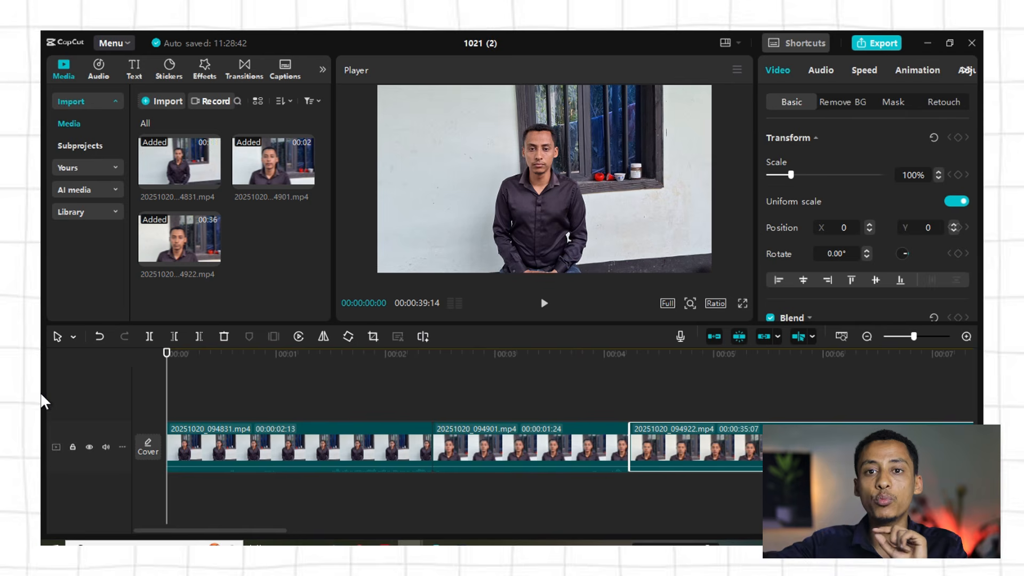
Try placing the 20251020_094922 clip directly after 20251020_094831 on the timeline, and undo the reordering
{"action": "left_click", "coordinate": [357, 448]}
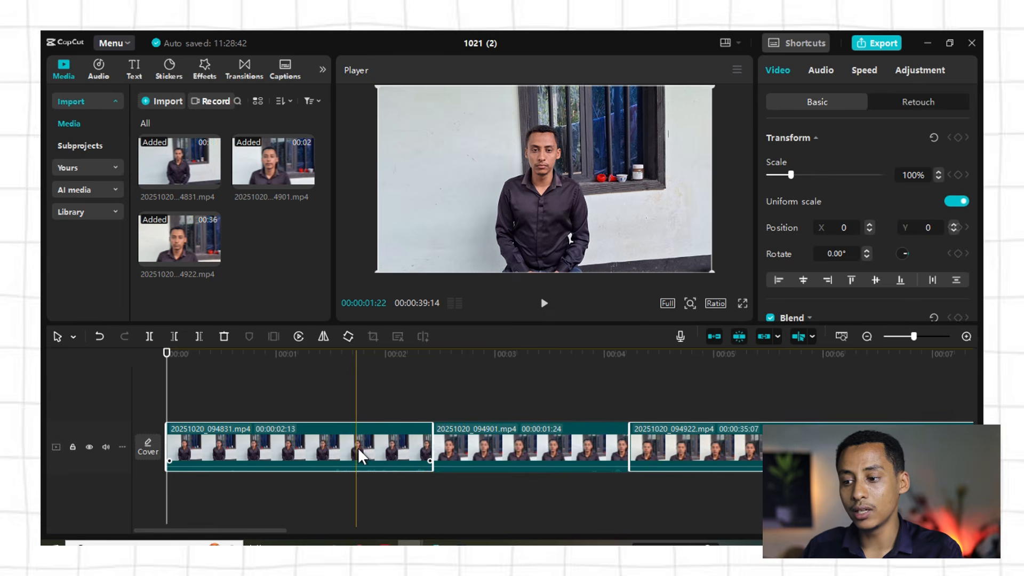
{"action": "left_click_drag", "start_coordinate": [357, 448], "coordinate": [587, 424]}
{"action": "left_click_drag", "start_coordinate": [586, 489], "coordinate": [118, 435]}
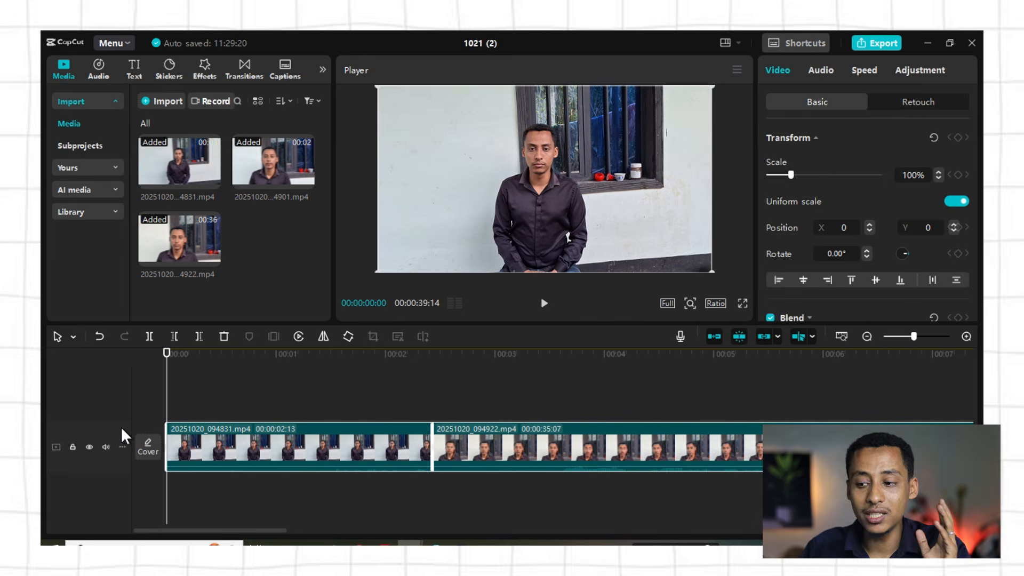
{"action": "left_click", "coordinate": [208, 444]}
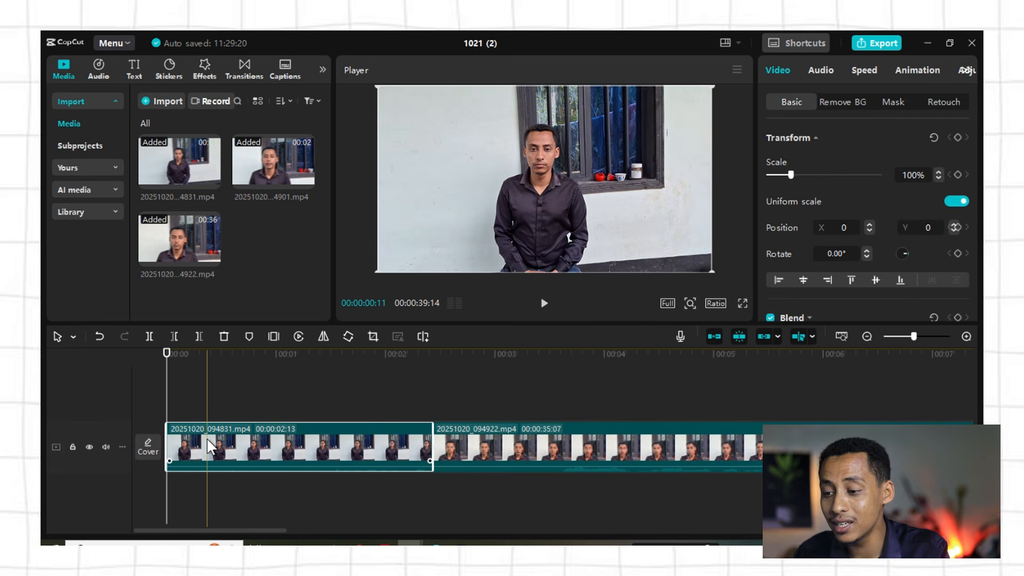
{"action": "key", "text": "ctrl+z"}
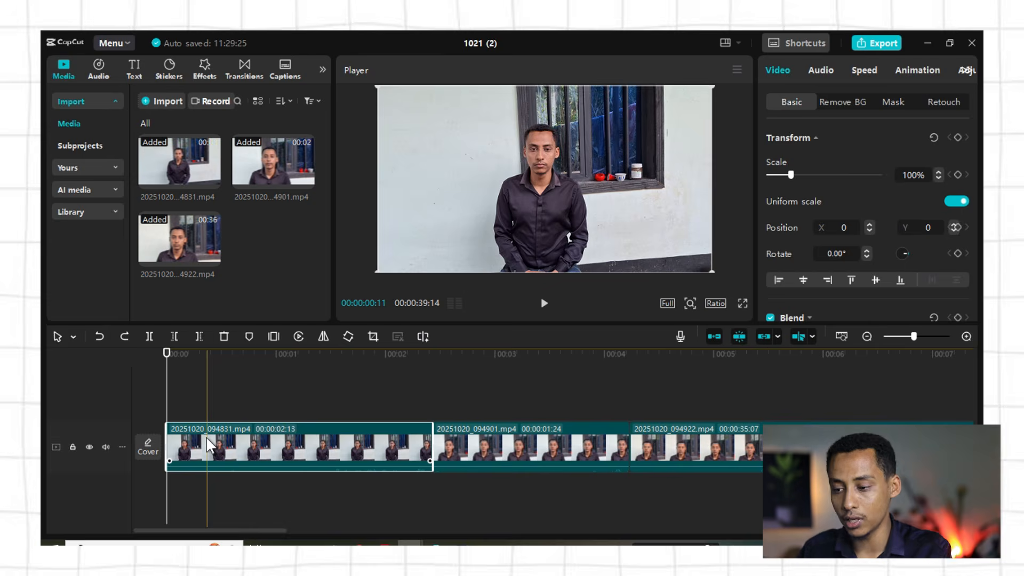
Split the 20251020_094831 clip at 00:00:00:16 and undo the split
{"action": "left_click", "coordinate": [348, 390]}
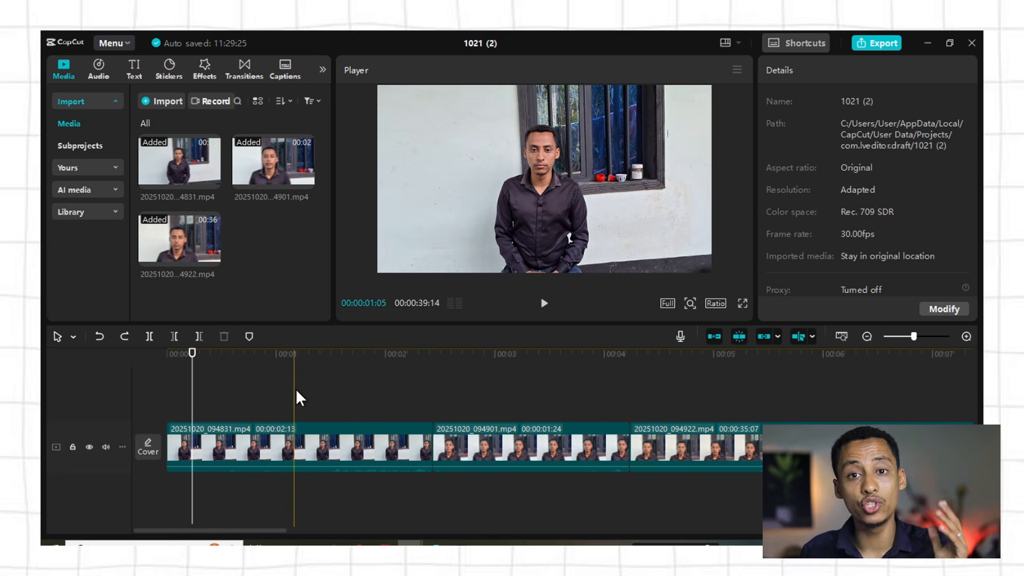
{"action": "left_click", "coordinate": [261, 365]}
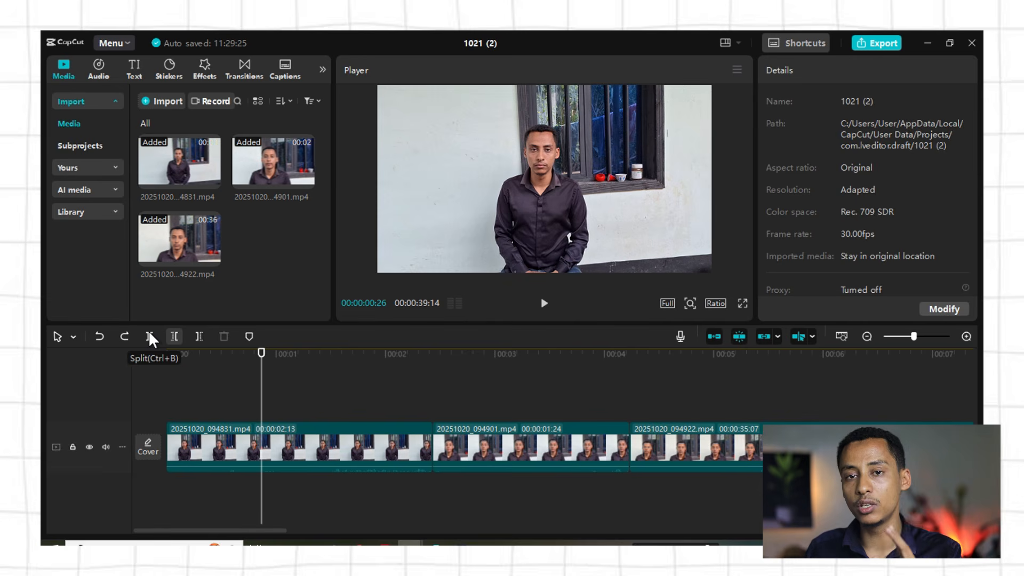
{"action": "left_click", "coordinate": [221, 390]}
{"action": "mouse_move", "coordinate": [222, 390]}
{"action": "left_mouse_down"}
{"action": "mouse_move", "coordinate": [231, 371]}
{"action": "mouse_move", "coordinate": [284, 390]}
{"action": "mouse_move", "coordinate": [414, 388]}
{"action": "mouse_move", "coordinate": [269, 388]}
{"action": "mouse_move", "coordinate": [302, 393]}
{"action": "mouse_move", "coordinate": [482, 391]}
{"action": "mouse_move", "coordinate": [208, 402]}
{"action": "mouse_move", "coordinate": [227, 392]}
{"action": "left_mouse_up"}
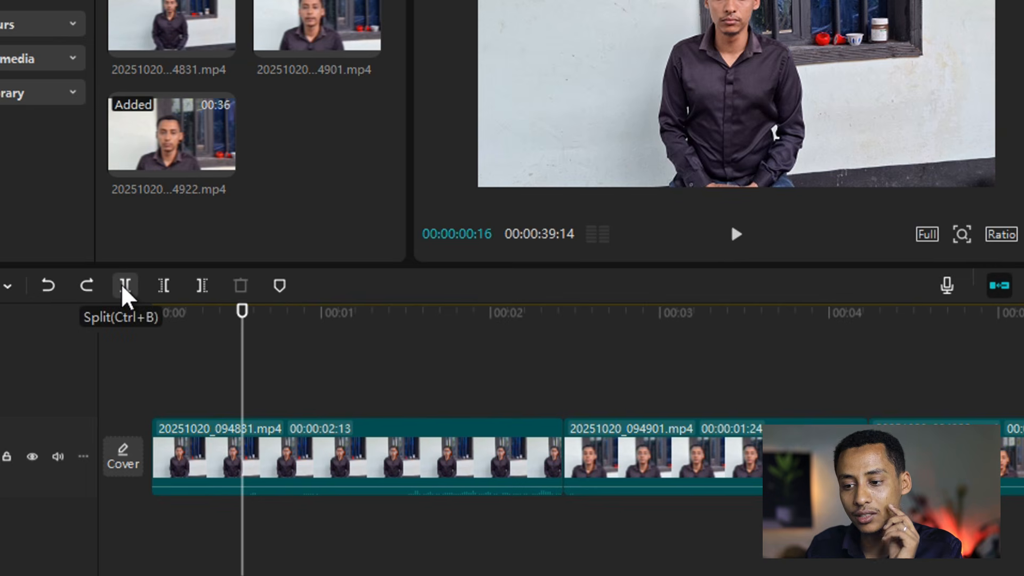
{"action": "left_click", "coordinate": [125, 295]}
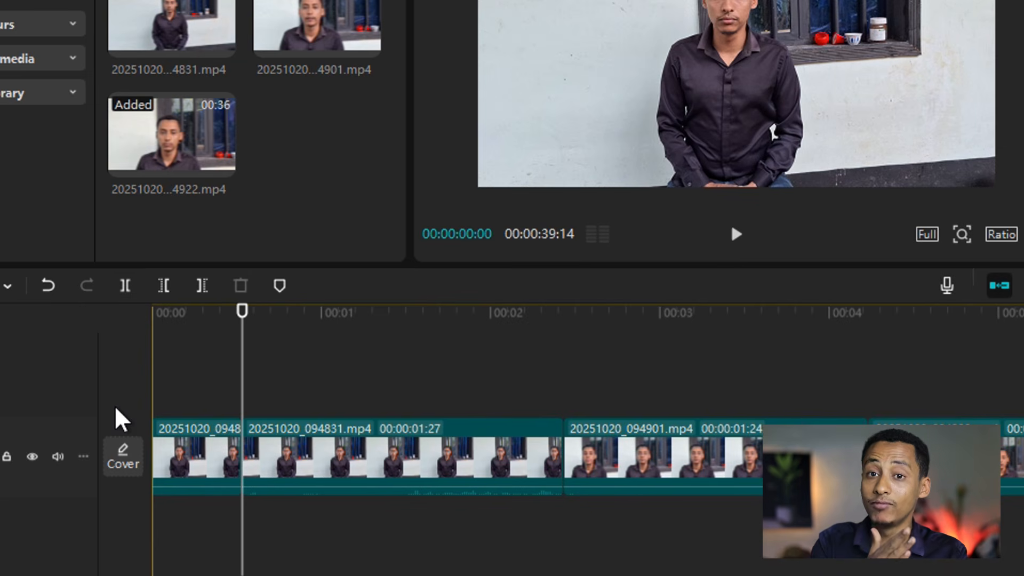
{"action": "key", "text": "ctrl+z"}
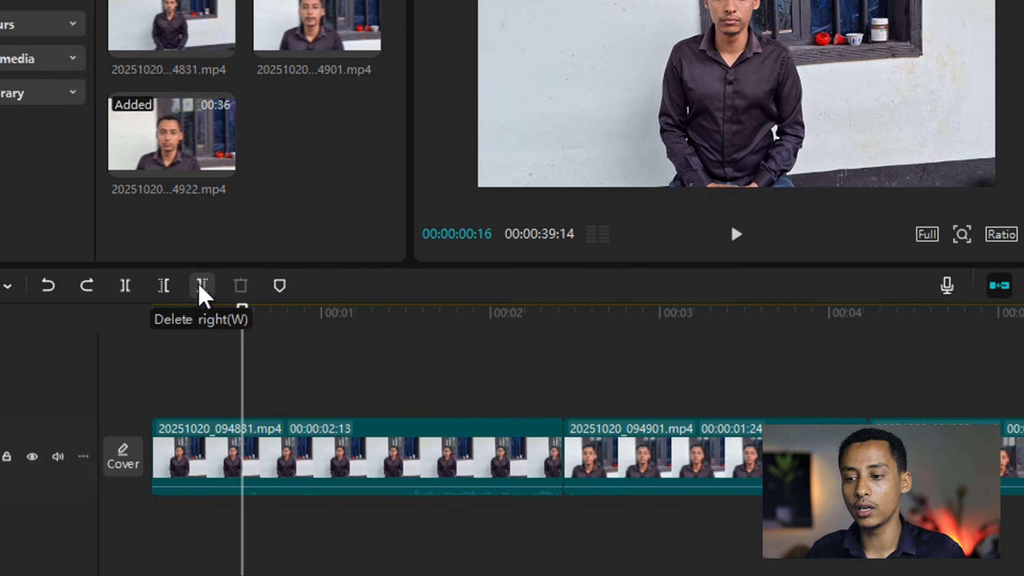
Move the playhead back to the start of the timeline
{"action": "left_click", "coordinate": [188, 322]}
{"action": "left_click_drag", "start_coordinate": [188, 322], "coordinate": [68, 315]}
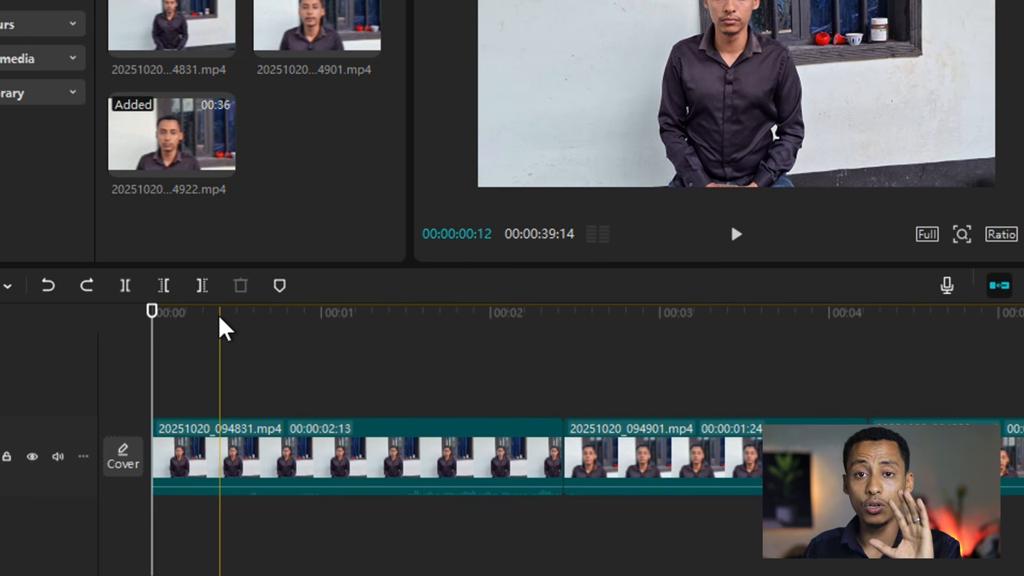
Play the sequence from the start of the timeline through to the third clip
{"action": "left_click", "coordinate": [734, 237]}
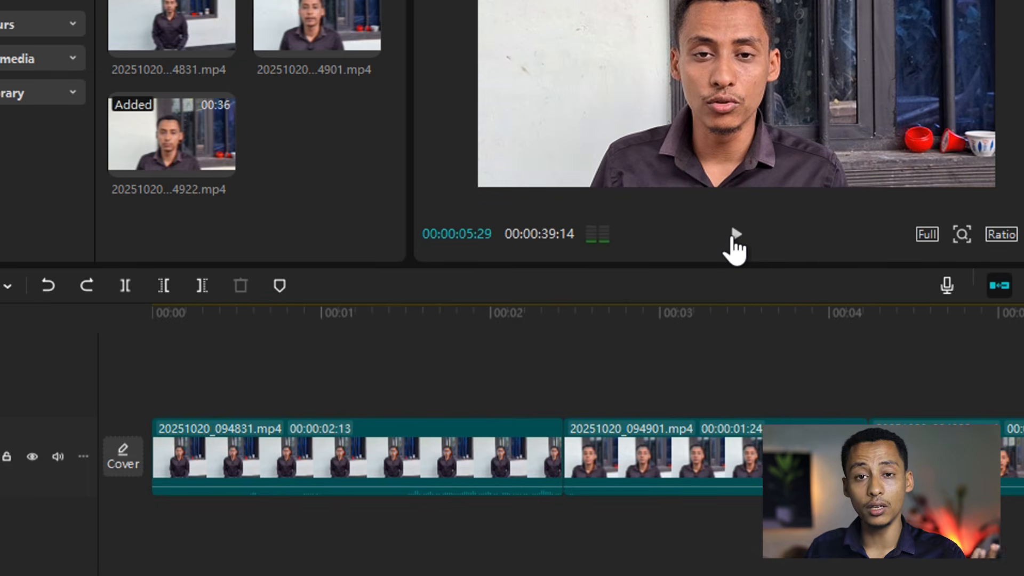
{"action": "left_click", "coordinate": [734, 238]}
Place the playhead at 00:00:05:05 and select the 20251020_094922 clip
{"action": "left_click", "coordinate": [504, 445]}
{"action": "left_click", "coordinate": [966, 459]}
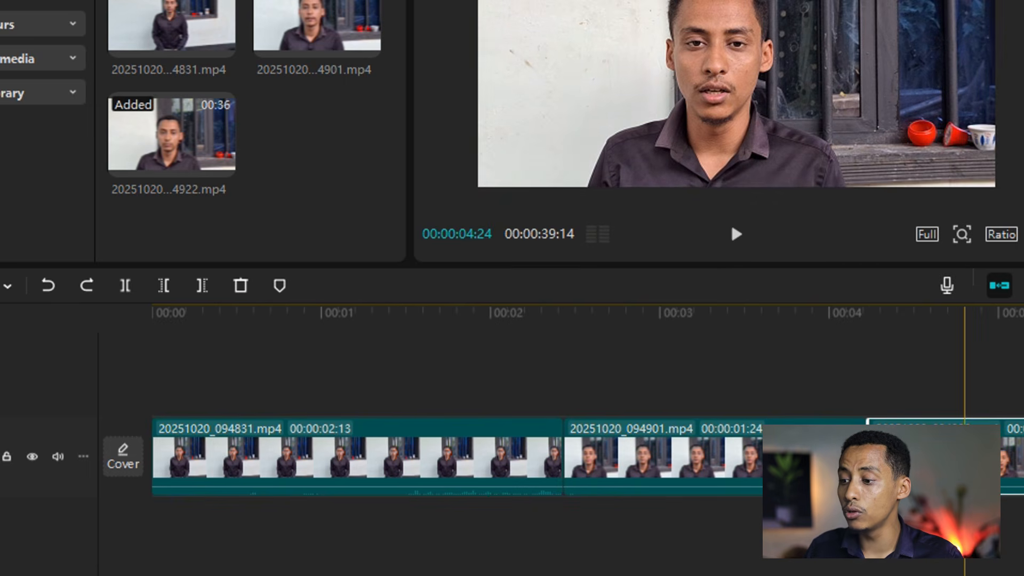
{"action": "left_click", "coordinate": [695, 352]}
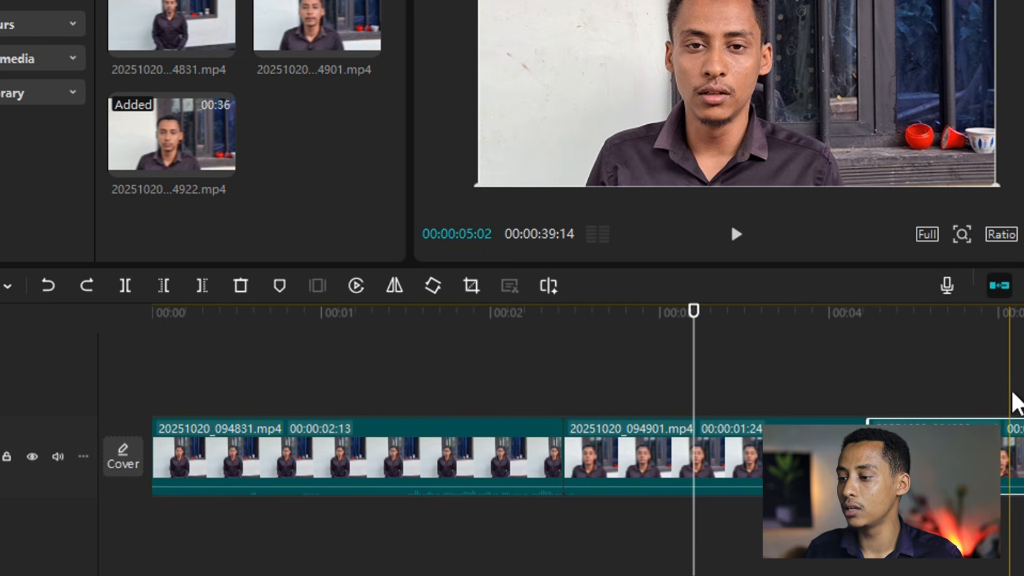
{"action": "left_click", "coordinate": [1021, 388]}
{"action": "left_click", "coordinate": [1000, 450]}
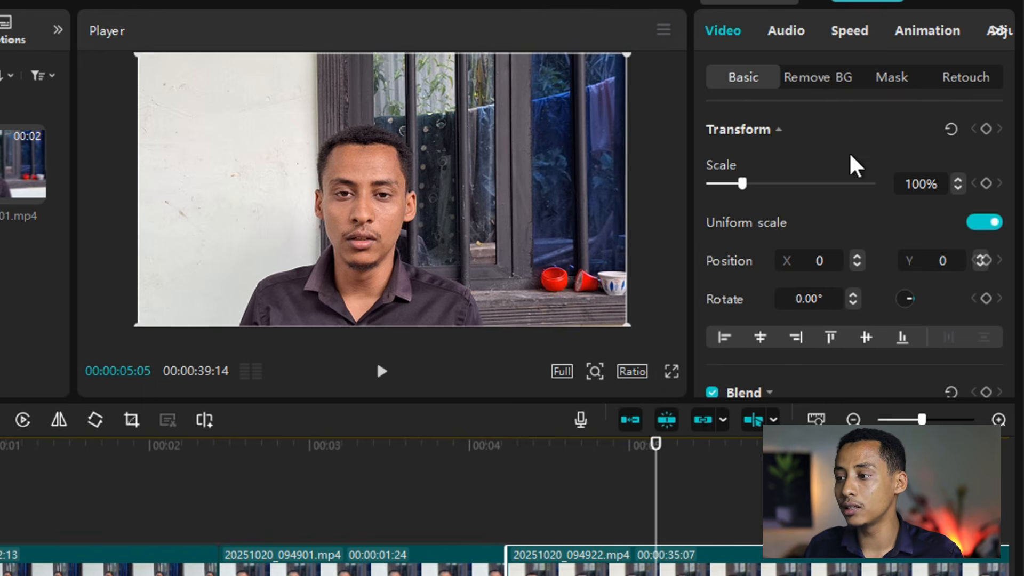
Look through the audio, speed and animation settings available for the selected clip
{"action": "left_click", "coordinate": [796, 42]}
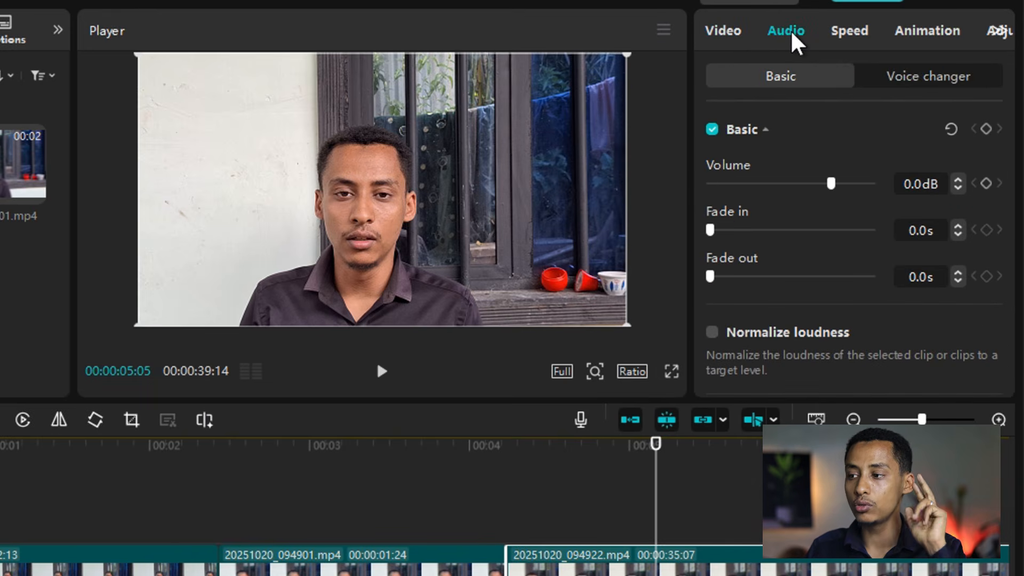
{"action": "left_click", "coordinate": [855, 39]}
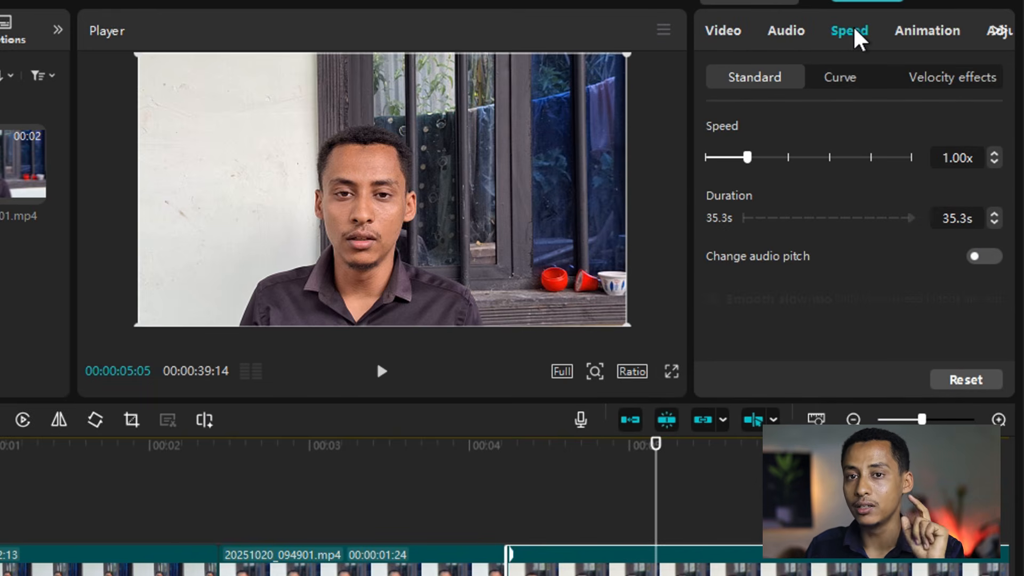
{"action": "left_click", "coordinate": [927, 33]}
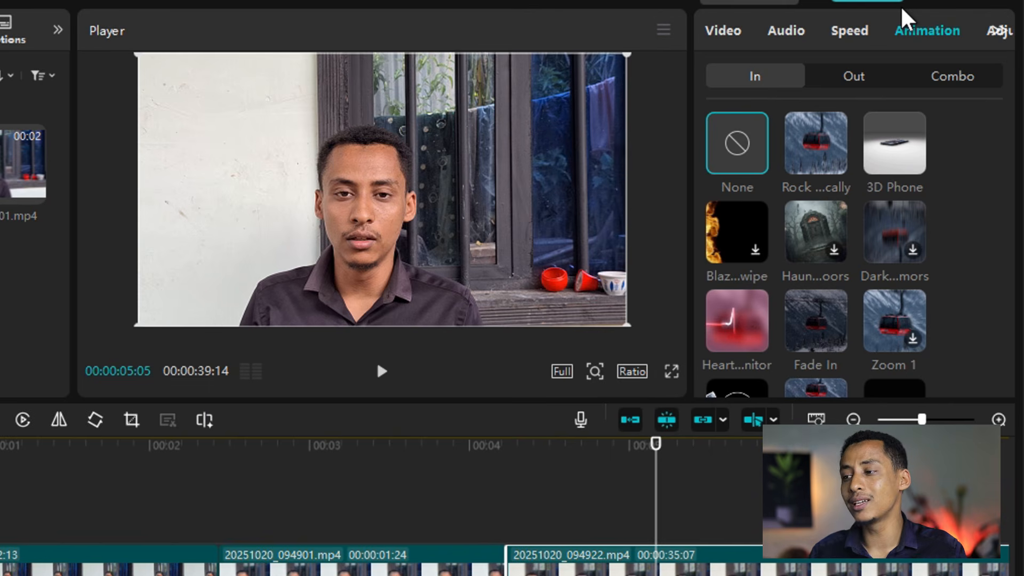
{"action": "scroll", "coordinate": [911, 27], "scroll_direction": "right", "scroll_amount": 2}
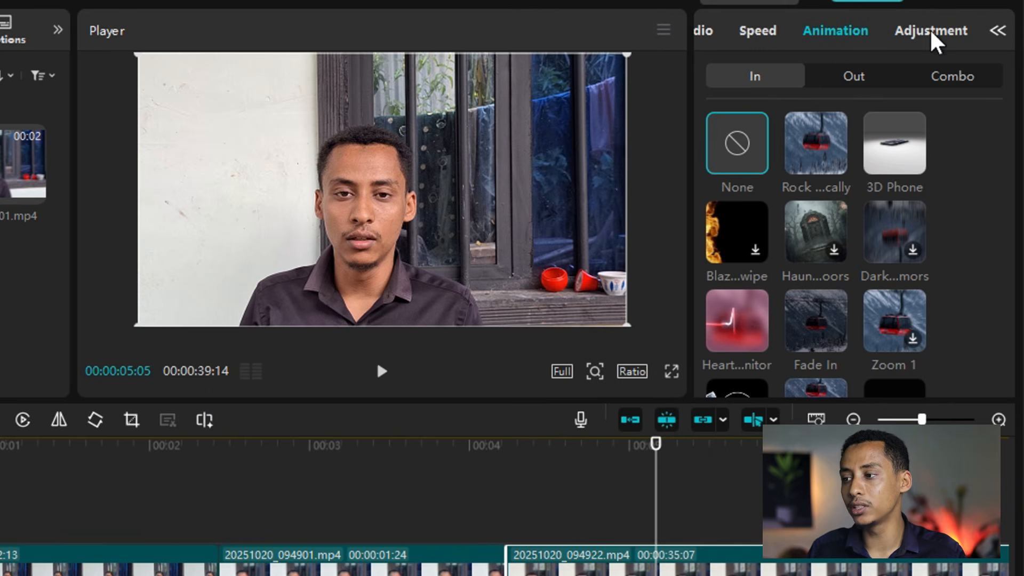
{"action": "scroll", "coordinate": [760, 34], "scroll_direction": "left", "scroll_amount": 2}
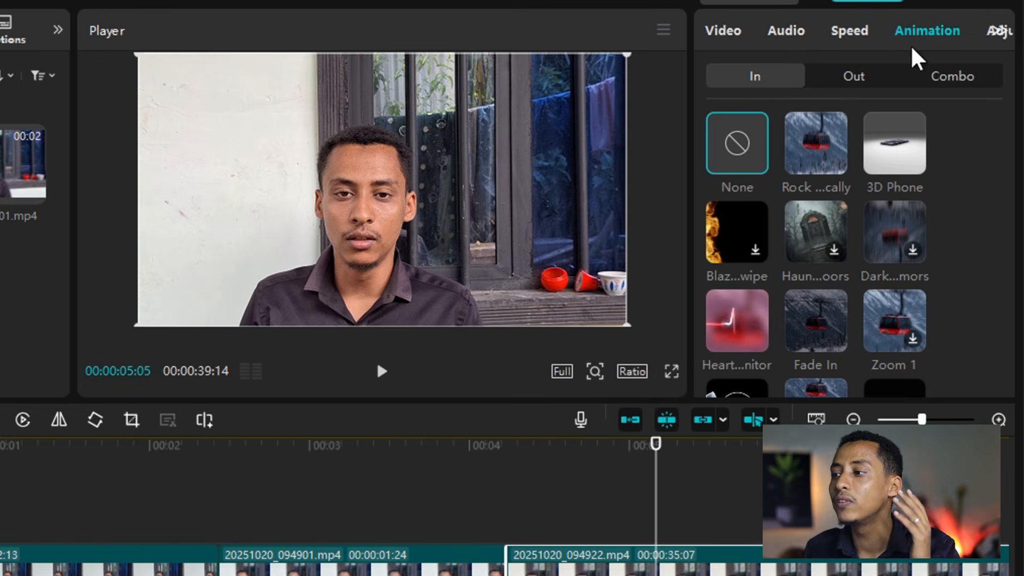
Raise the 20251020_094922 clip's volume to 15.5 dB and turn on noise reduction for its audio
{"action": "left_click", "coordinate": [790, 32]}
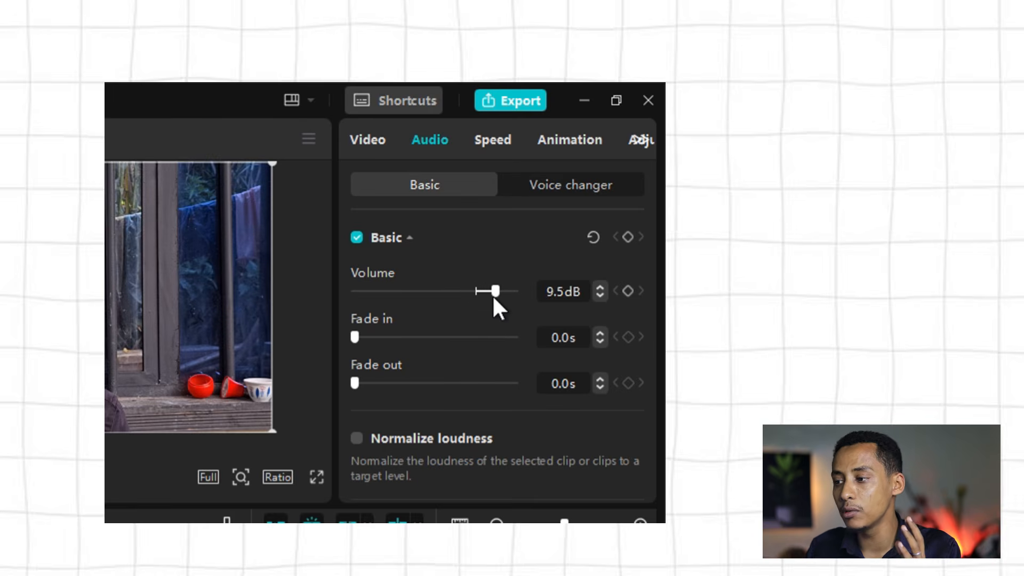
{"action": "left_click_drag", "start_coordinate": [493, 298], "coordinate": [503, 301]}
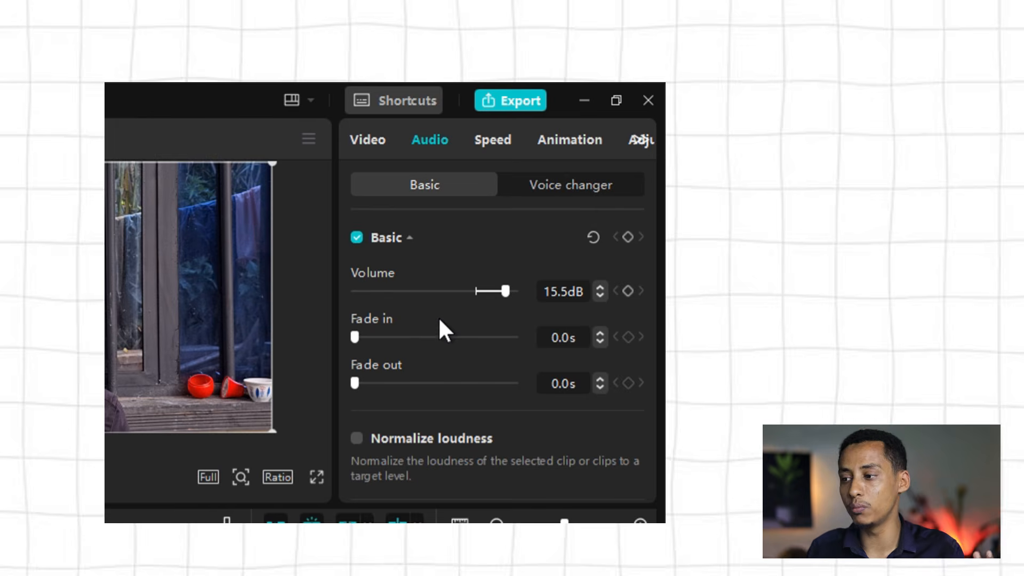
{"action": "scroll", "coordinate": [412, 338], "scroll_direction": "down", "scroll_amount": 2}
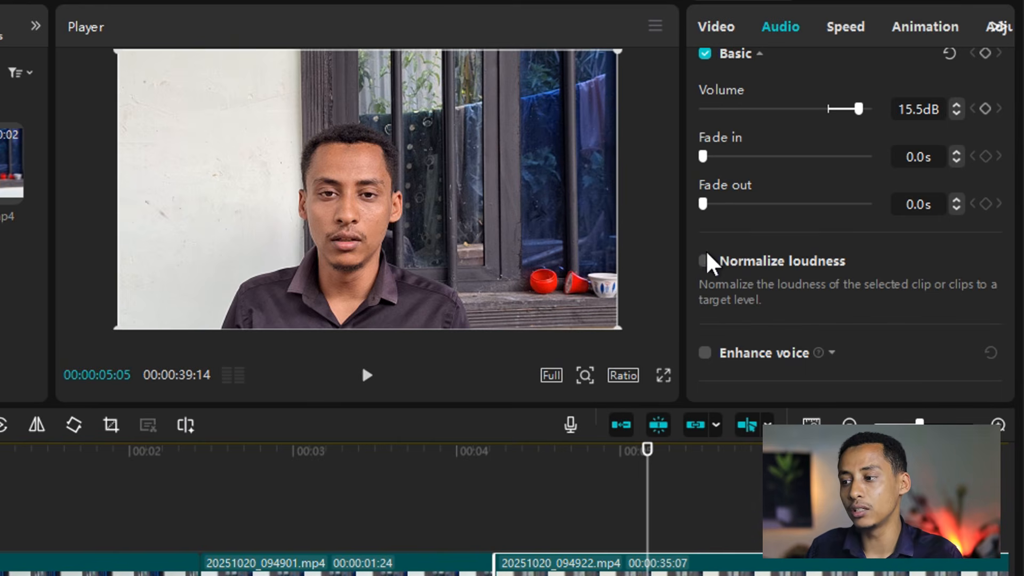
{"action": "scroll", "coordinate": [698, 272], "scroll_direction": "down", "scroll_amount": 3}
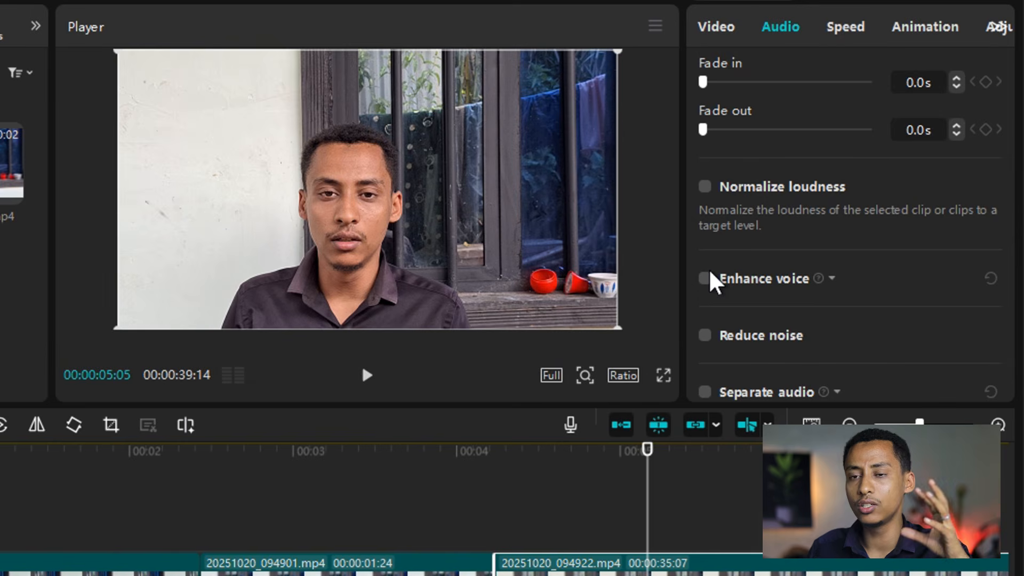
{"action": "scroll", "coordinate": [714, 283], "scroll_direction": "down", "scroll_amount": 2}
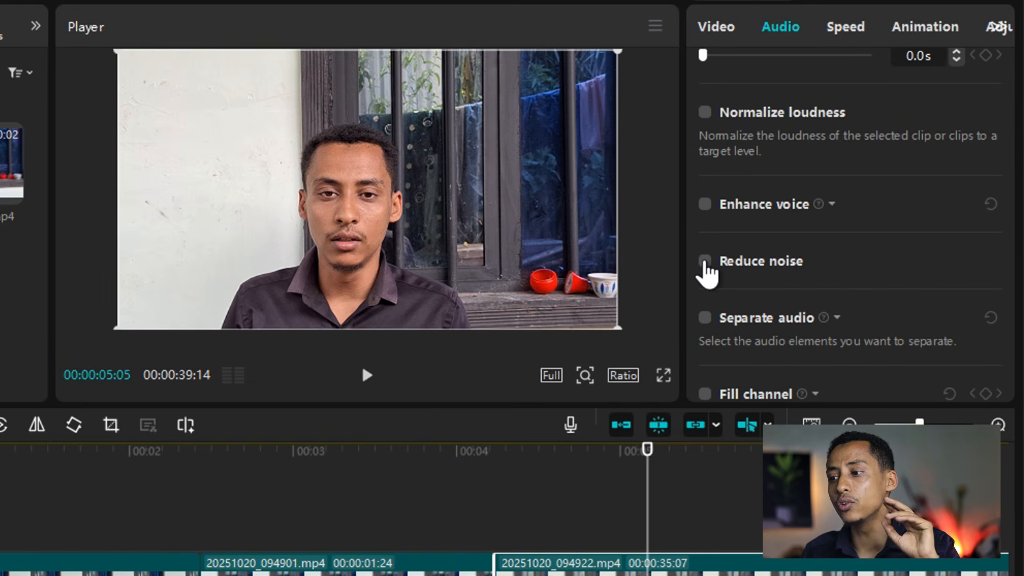
{"action": "left_click", "coordinate": [705, 261]}
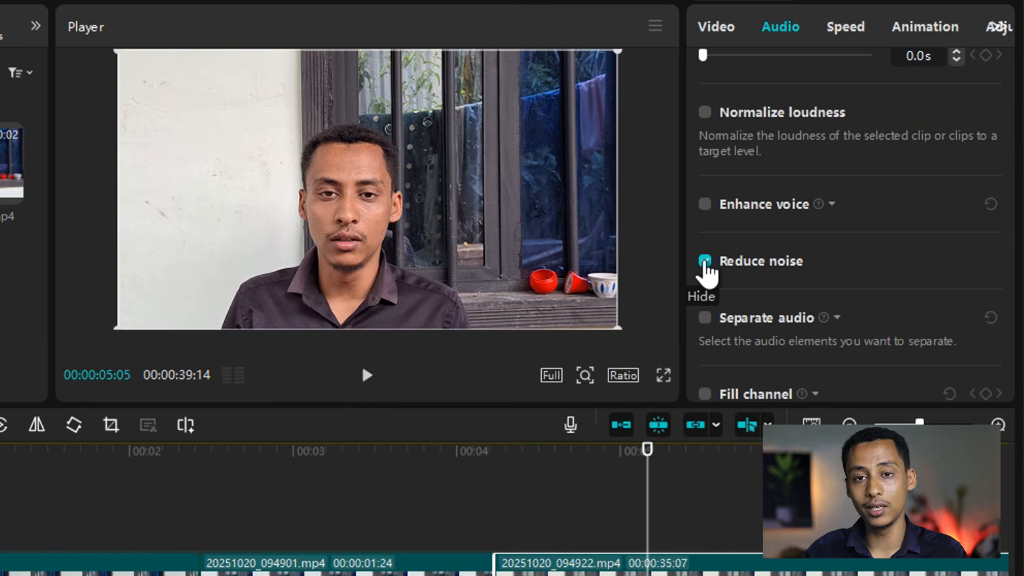
Try the Separate audio option on the clip with Vocals chosen as the element to extract
{"action": "scroll", "coordinate": [738, 288], "scroll_direction": "down", "scroll_amount": 1}
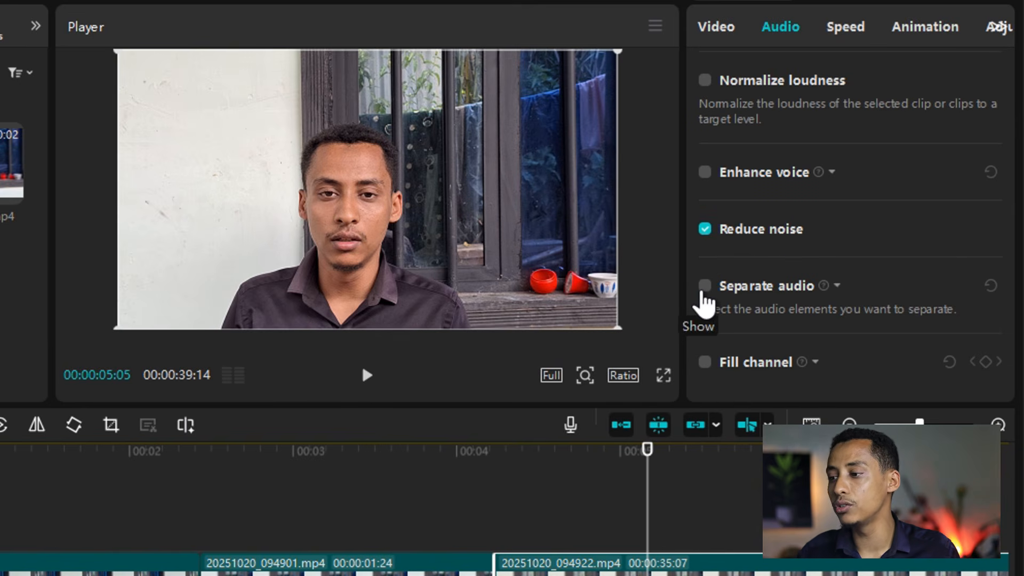
{"action": "left_click", "coordinate": [704, 286]}
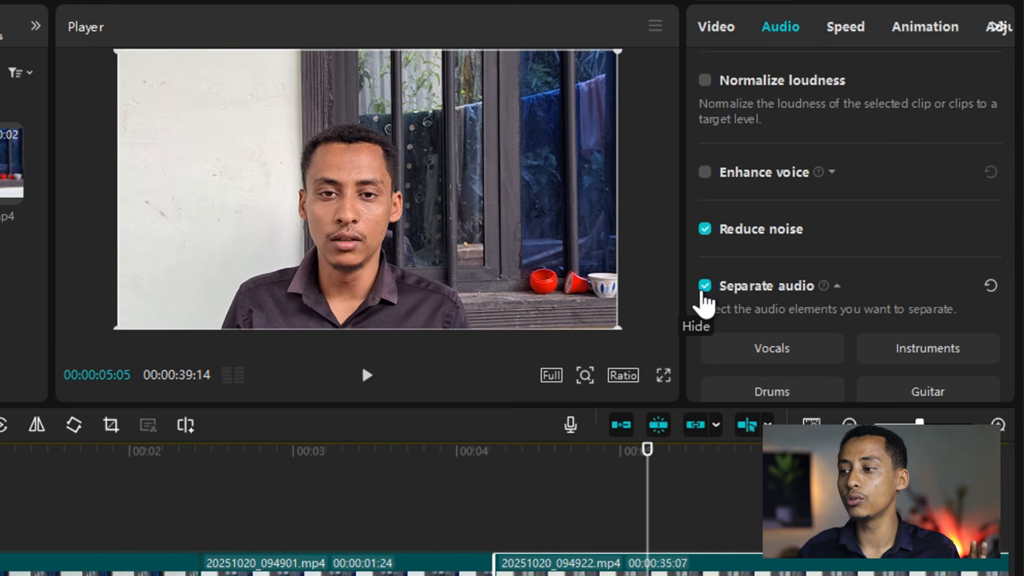
{"action": "left_click", "coordinate": [704, 286]}
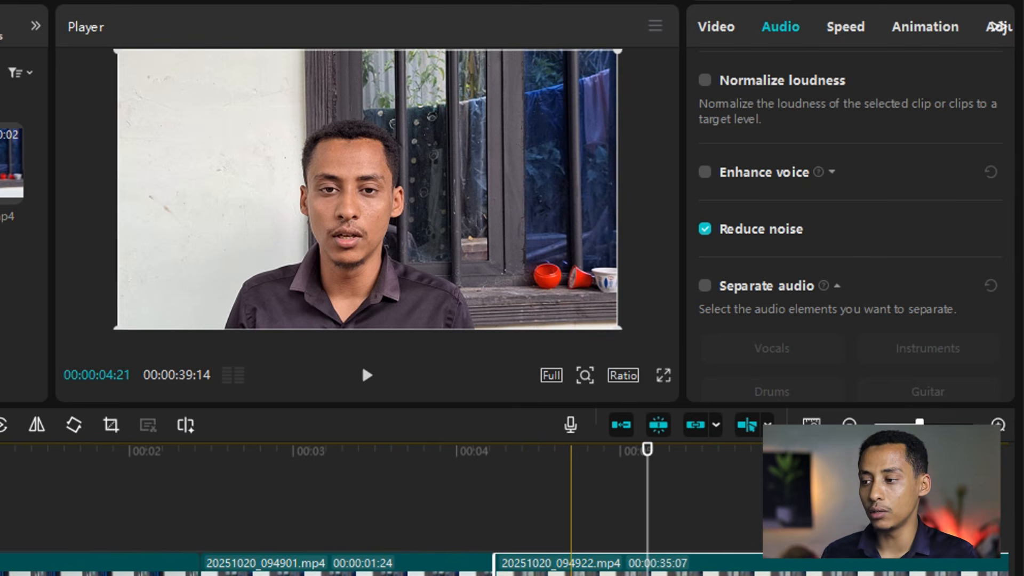
{"action": "scroll", "coordinate": [746, 298], "scroll_direction": "down", "scroll_amount": 2}
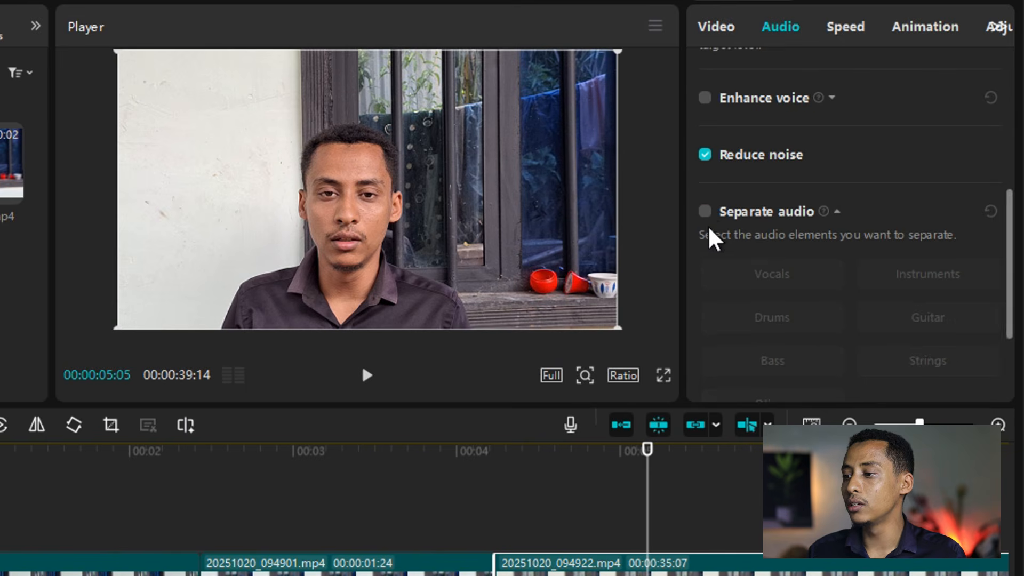
{"action": "left_click", "coordinate": [704, 213]}
{"action": "scroll", "coordinate": [754, 289], "scroll_direction": "down", "scroll_amount": 2}
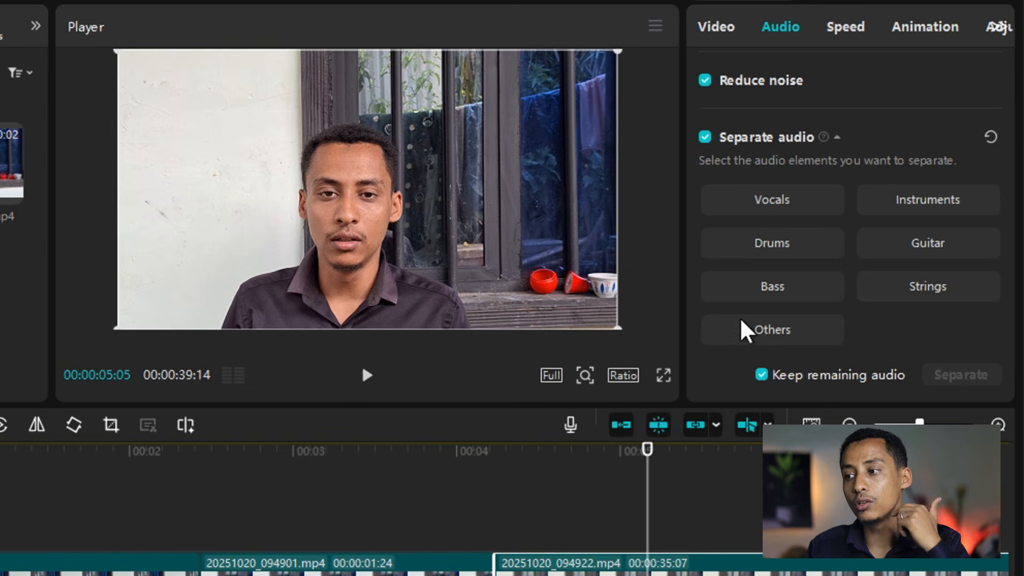
{"action": "scroll", "coordinate": [768, 343], "scroll_direction": "down", "scroll_amount": 2}
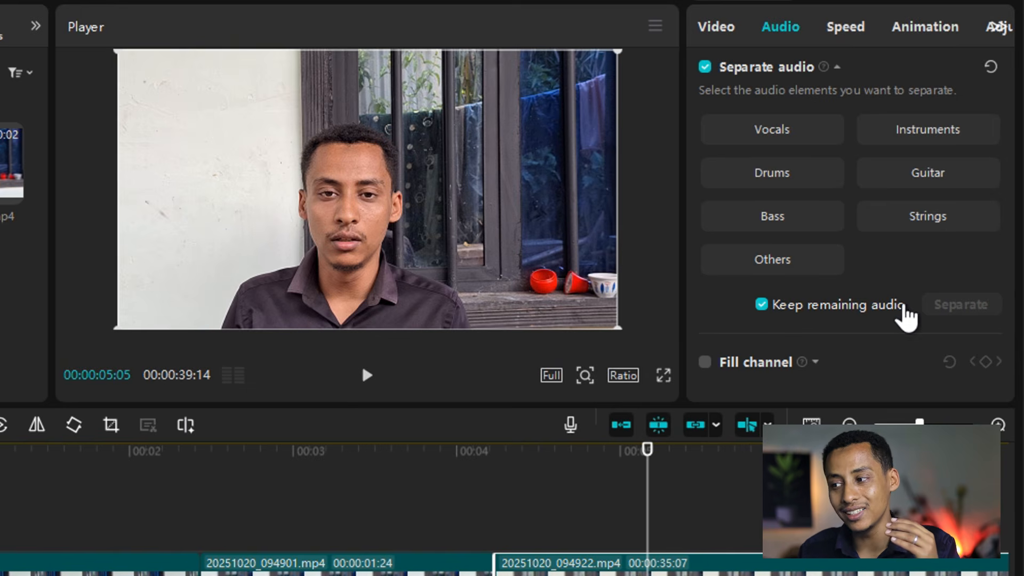
{"action": "left_click", "coordinate": [797, 141]}
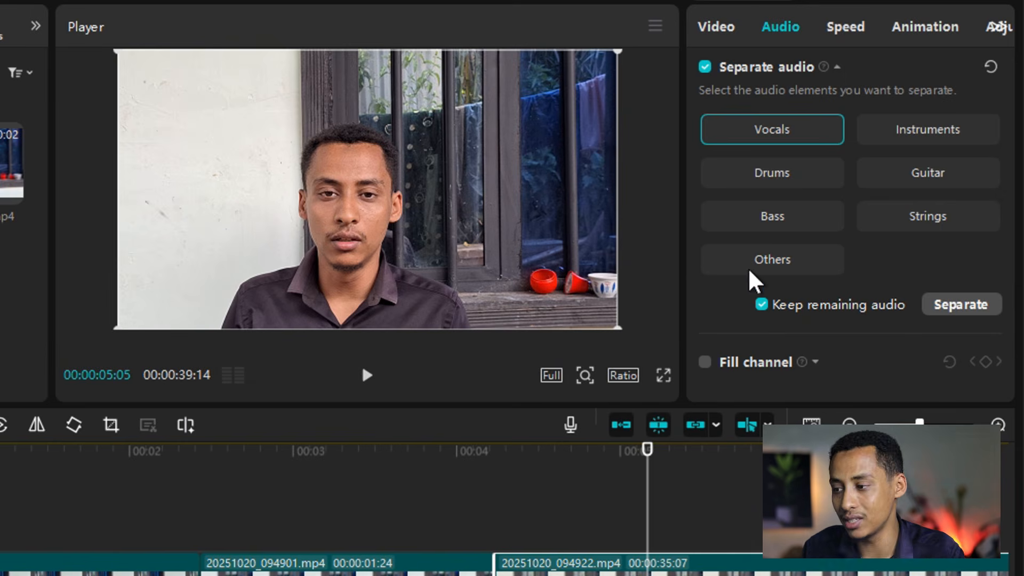
{"action": "left_click", "coordinate": [705, 68]}
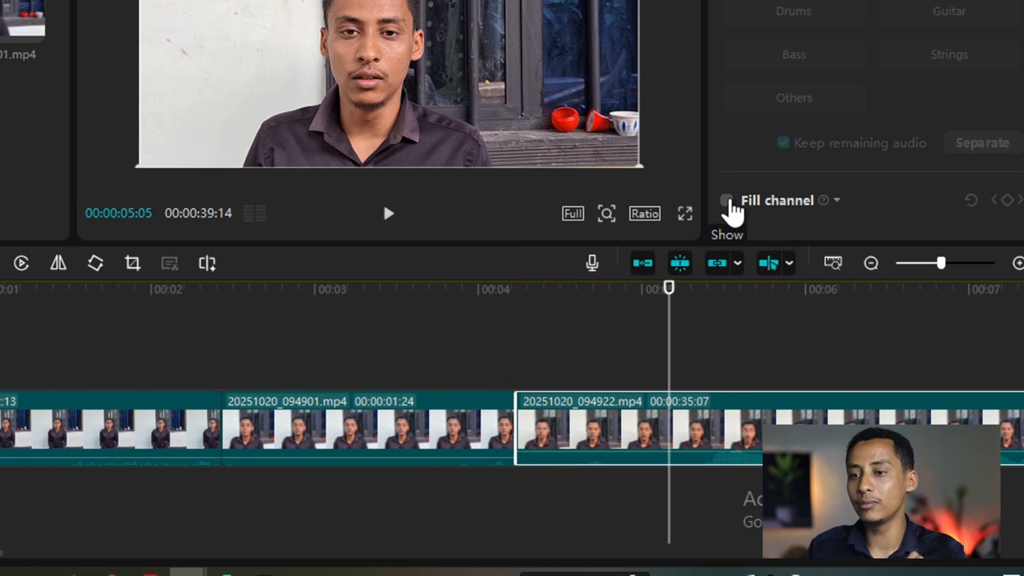
Enable Fill channel with Fill right with left on the 20251020_094922 clip and play it to hear the effect
{"action": "left_click", "coordinate": [705, 362]}
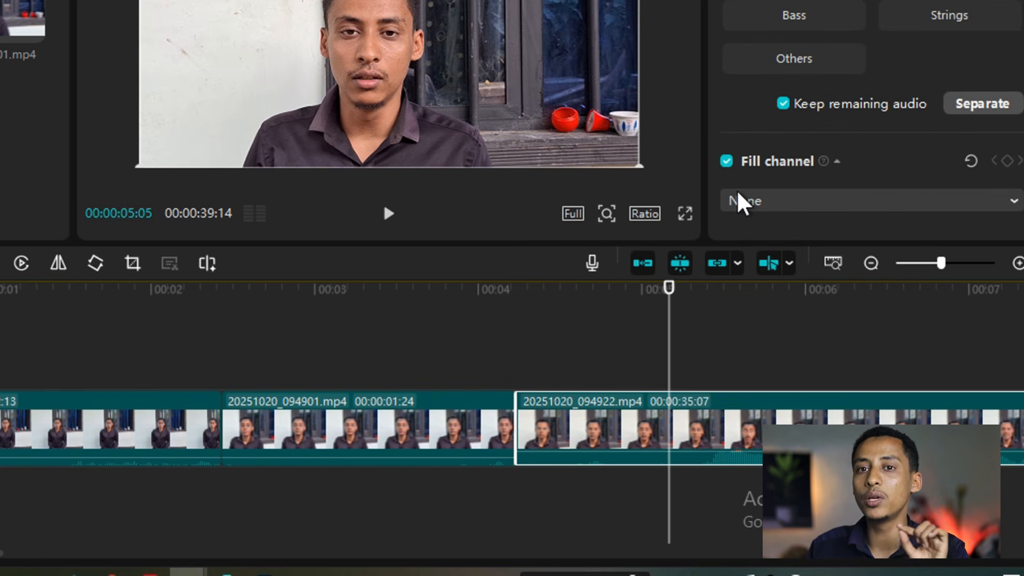
{"action": "left_click", "coordinate": [742, 201]}
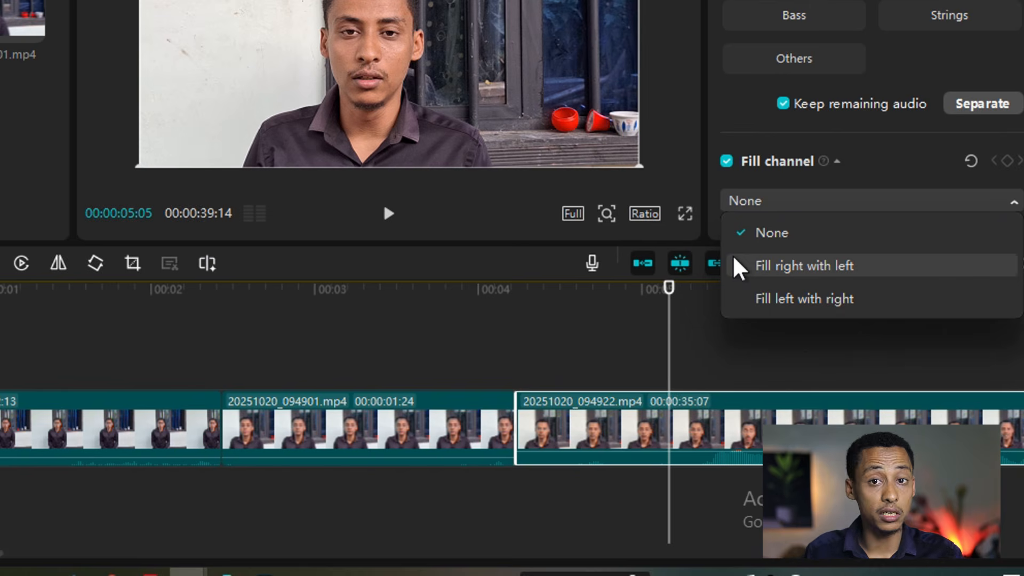
{"action": "left_click", "coordinate": [758, 269]}
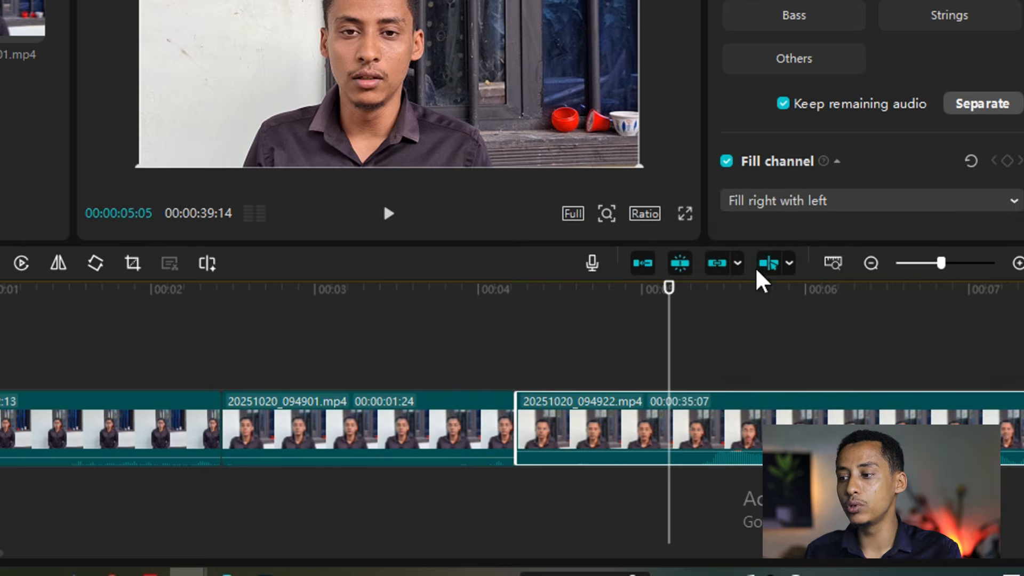
{"action": "left_click", "coordinate": [392, 220]}
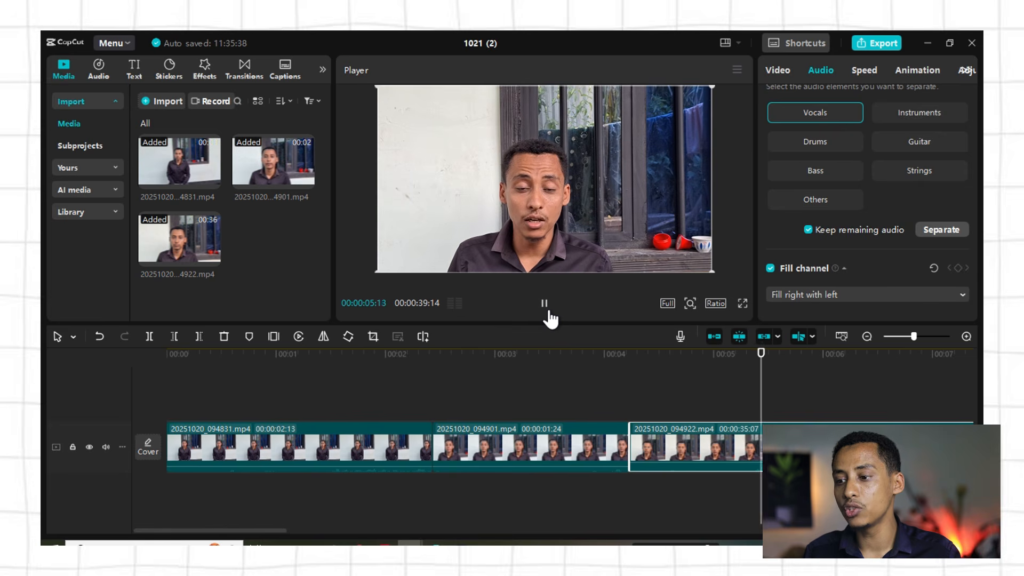
{"action": "left_click", "coordinate": [392, 219]}
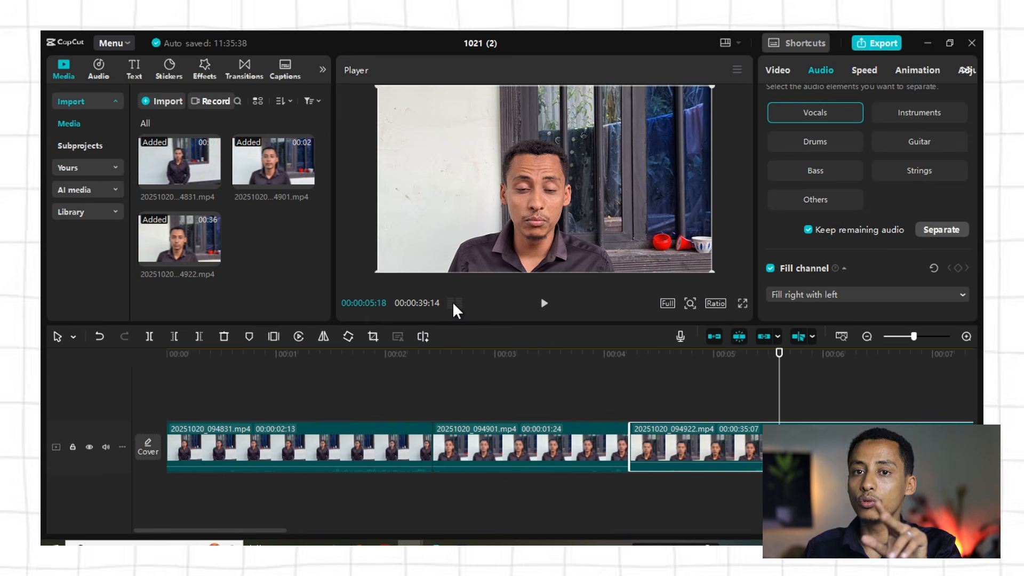
{"action": "left_click", "coordinate": [544, 303]}
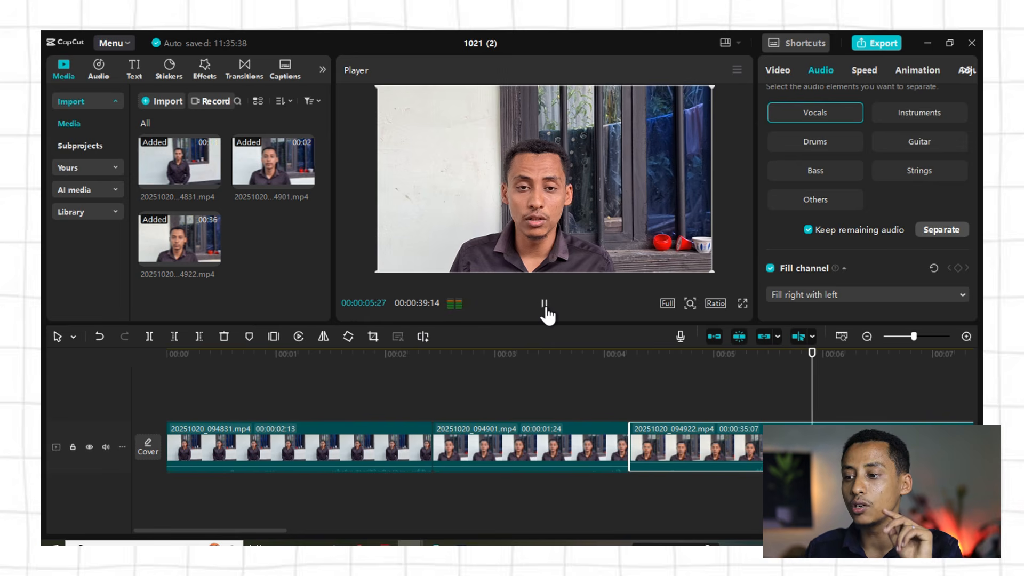
{"action": "left_click", "coordinate": [544, 303]}
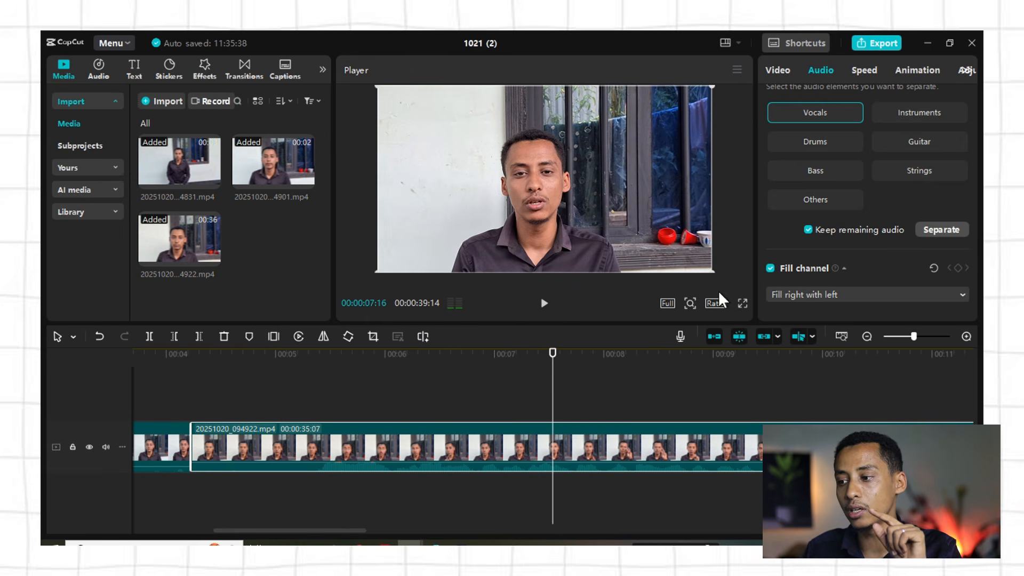
Try Fill left with right as the clip's channel fill and play a short stretch of it
{"action": "left_click", "coordinate": [791, 296]}
{"action": "left_click", "coordinate": [800, 361]}
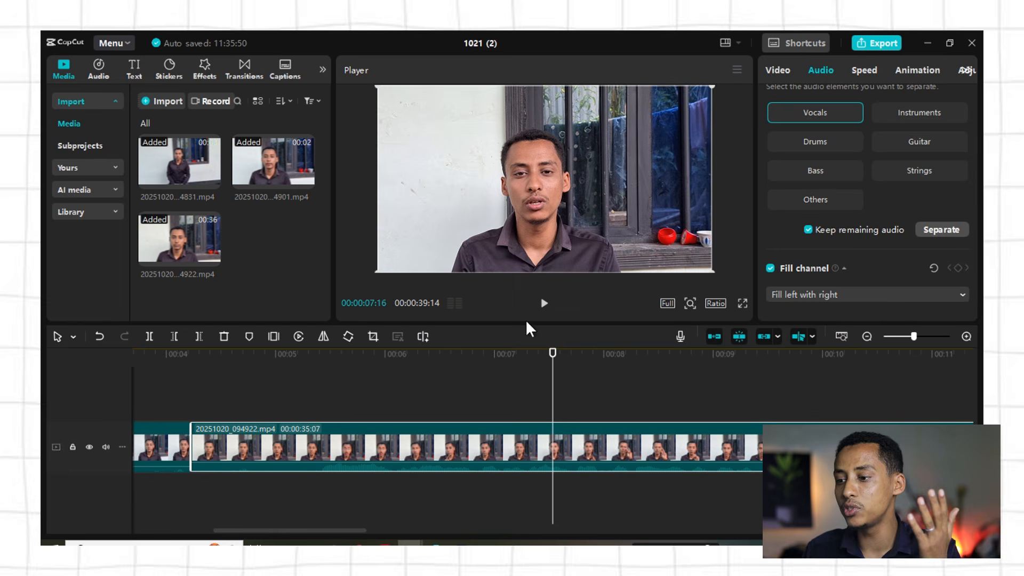
{"action": "left_click", "coordinate": [545, 303]}
{"action": "left_click", "coordinate": [545, 303]}
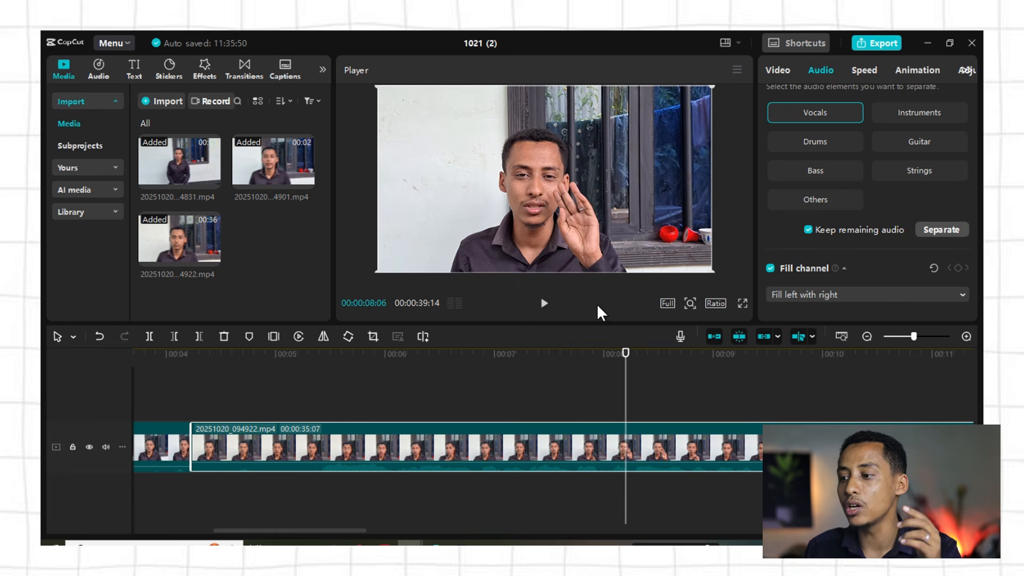
Set the clip's channel fill to None and play the audio again
{"action": "left_click", "coordinate": [810, 298]}
{"action": "left_click", "coordinate": [804, 324]}
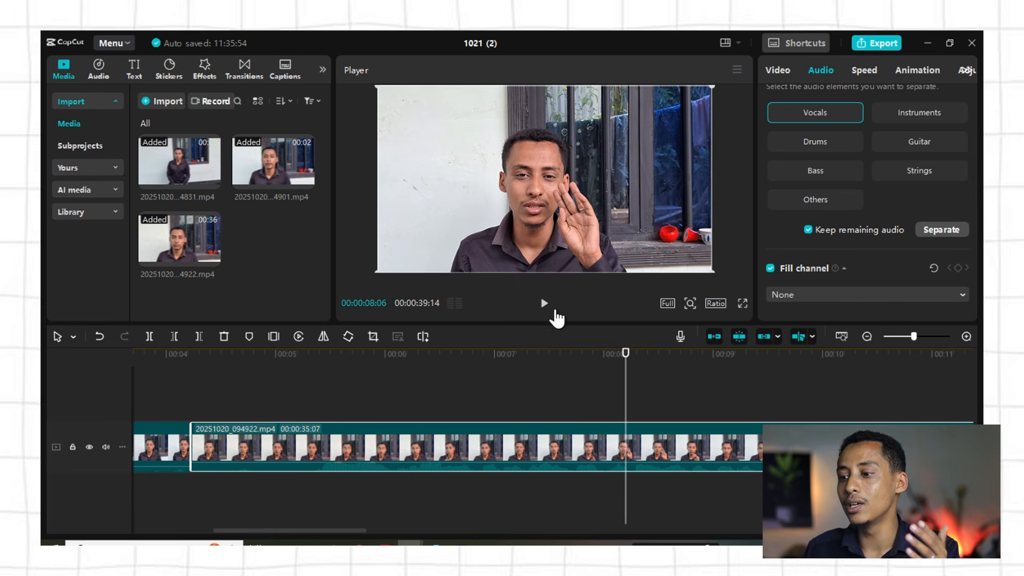
{"action": "left_click", "coordinate": [544, 303]}
Move the playhead back to 00:00:04:18 and reselect the 20251020_094922 clip
{"action": "left_click", "coordinate": [233, 383]}
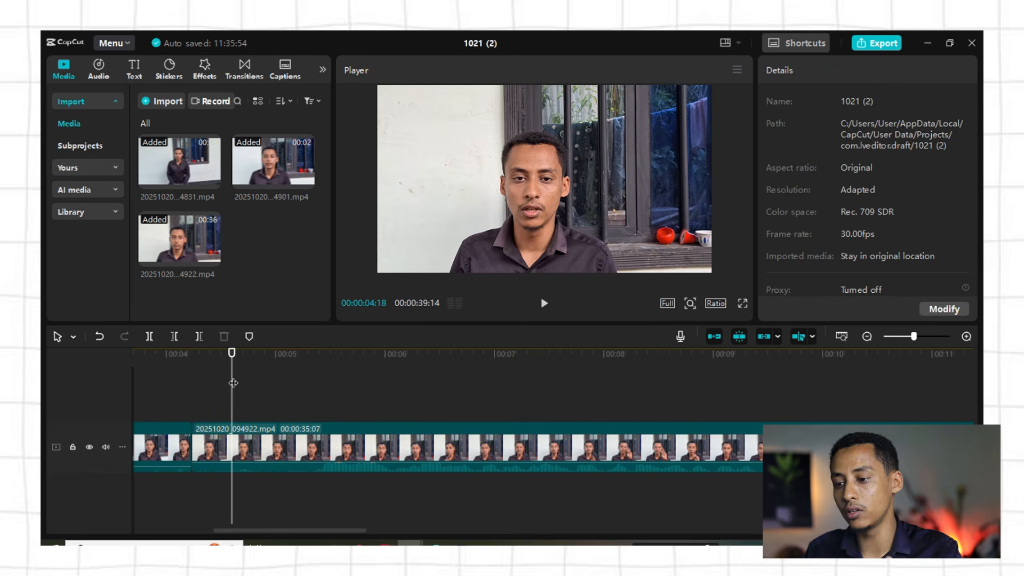
{"action": "left_click", "coordinate": [555, 465]}
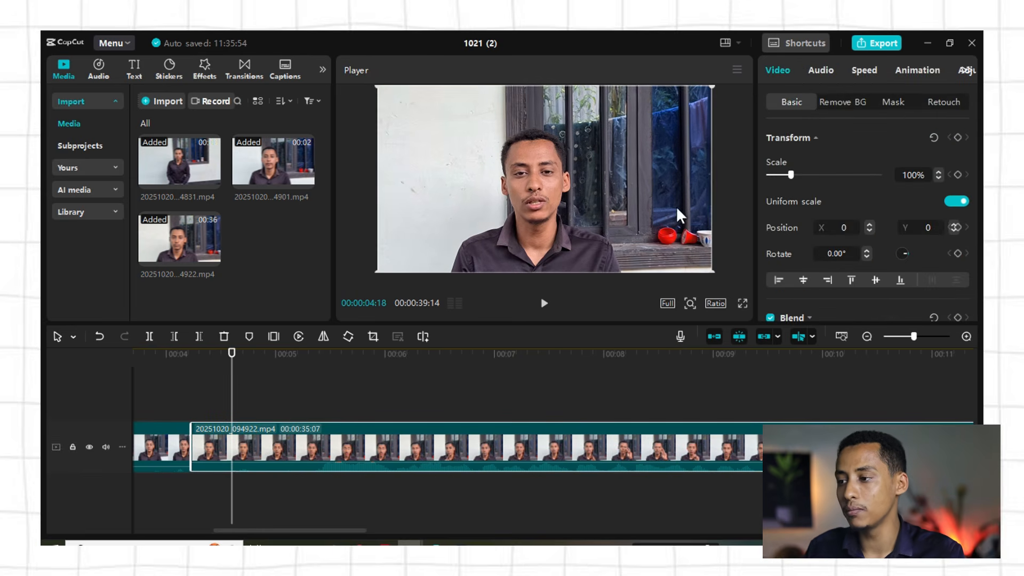
Return the playhead to the start of the timeline and play the 20251020_094831 clip
{"action": "left_click", "coordinate": [821, 71]}
{"action": "scroll", "coordinate": [827, 234], "scroll_direction": "down", "scroll_amount": 5}
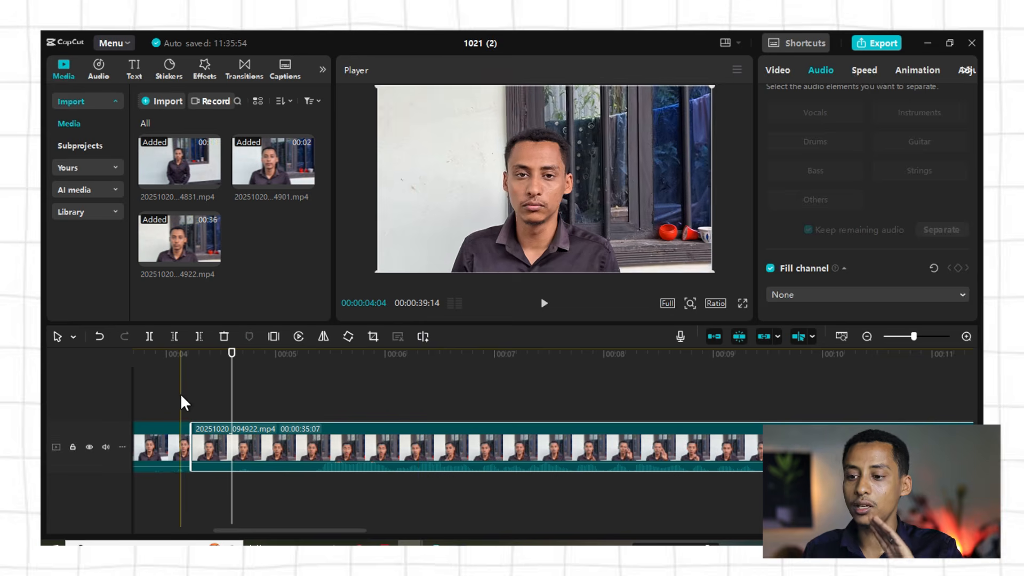
{"action": "left_click", "coordinate": [181, 368]}
{"action": "left_click", "coordinate": [193, 364]}
{"action": "left_click_drag", "start_coordinate": [195, 364], "coordinate": [43, 341]}
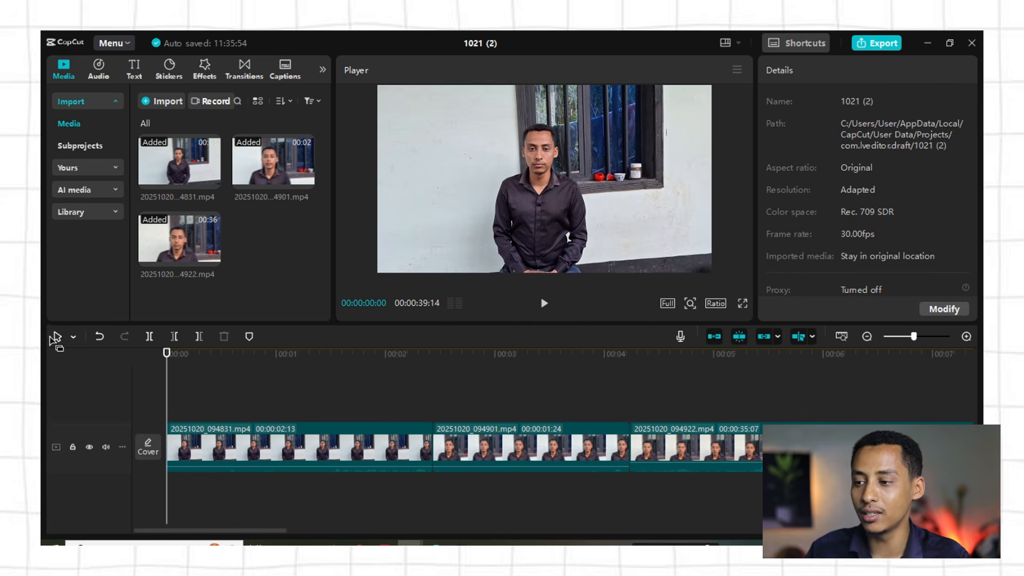
{"action": "left_click", "coordinate": [542, 307]}
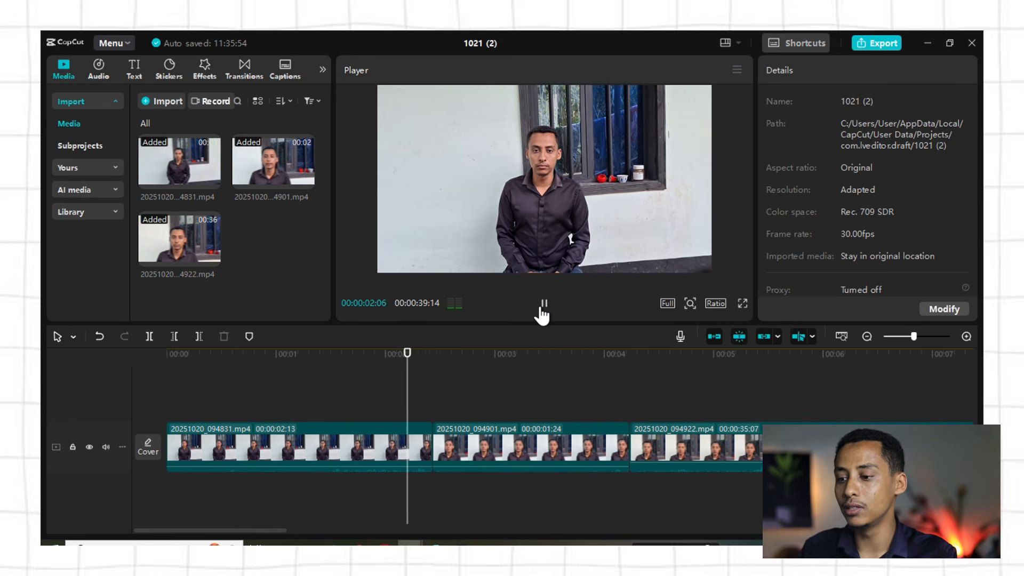
{"action": "left_click", "coordinate": [541, 313]}
Delete the 20251020_094831 clip from the start of the timeline
{"action": "left_click", "coordinate": [367, 447]}
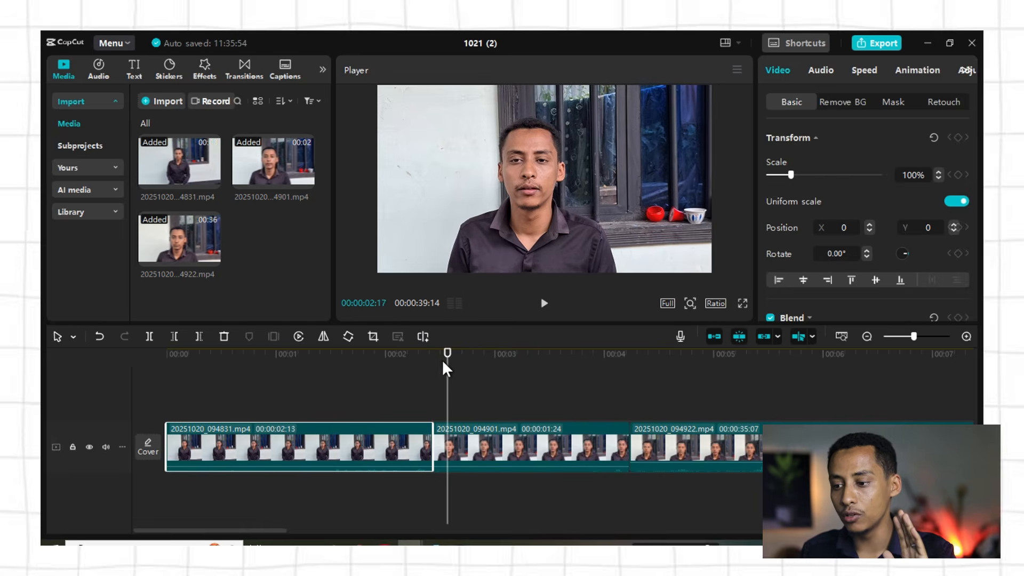
{"action": "left_click_drag", "start_coordinate": [447, 363], "coordinate": [432, 364]}
{"action": "left_click", "coordinate": [151, 338]}
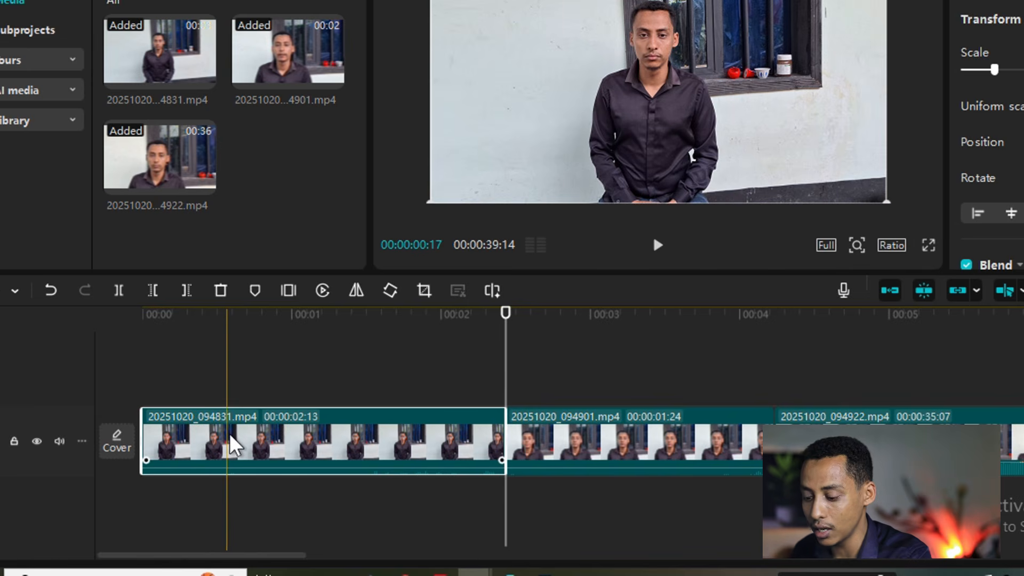
{"action": "key", "text": "Delete"}
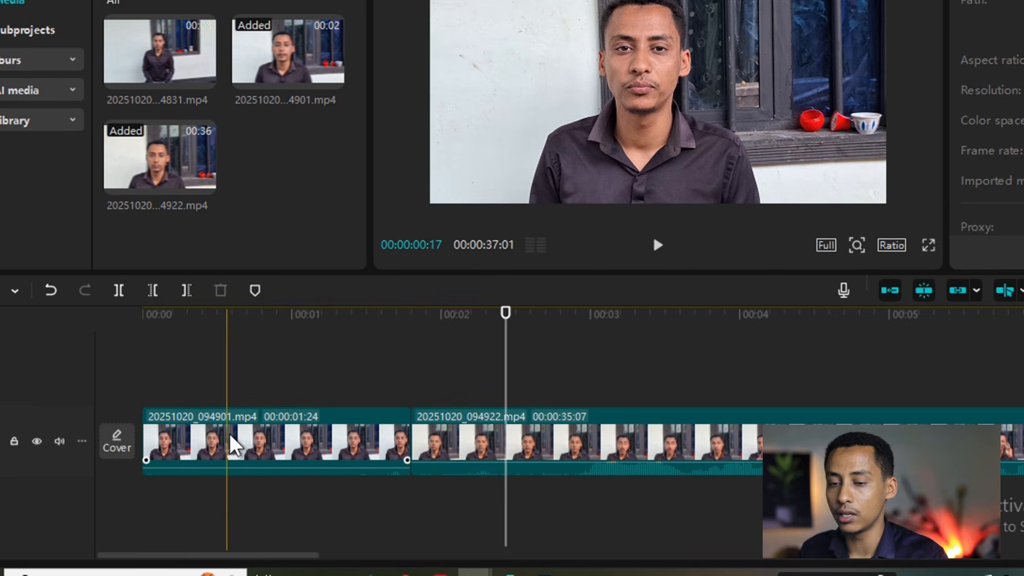
Play the 20251020_094901 clip and delete it from the timeline
{"action": "left_click", "coordinate": [282, 363]}
{"action": "left_click", "coordinate": [658, 245]}
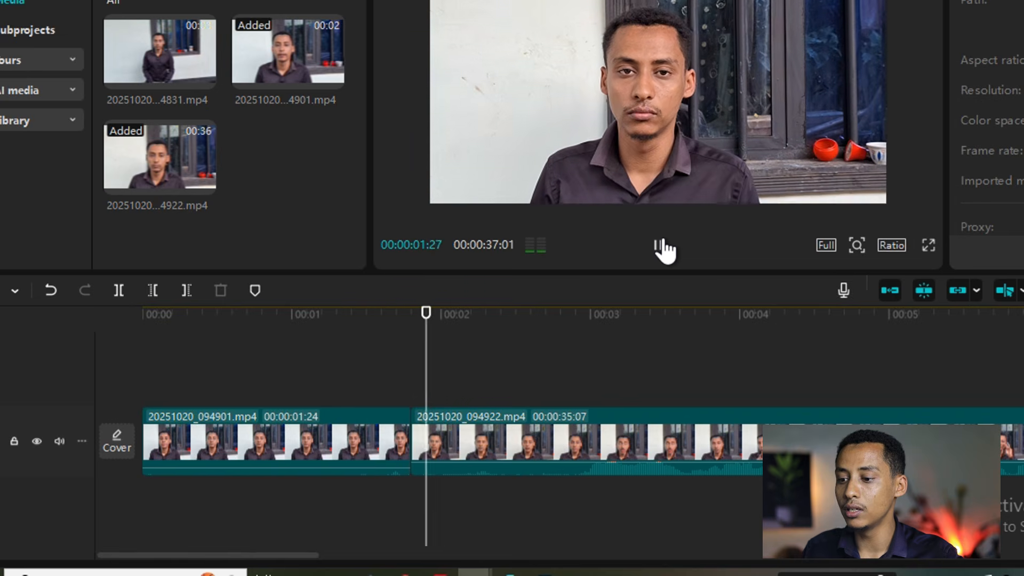
{"action": "left_click", "coordinate": [660, 246]}
{"action": "left_click", "coordinate": [298, 437]}
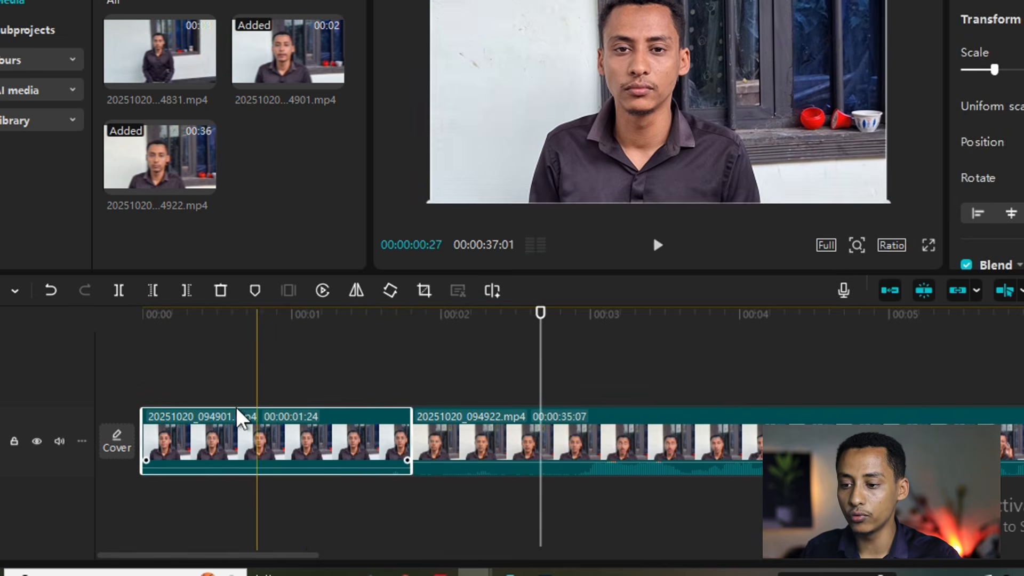
{"action": "left_click", "coordinate": [220, 290]}
Split the 20251020_094922 clip at 00:00:01:04 and delete the part before the cut
{"action": "left_click", "coordinate": [222, 362]}
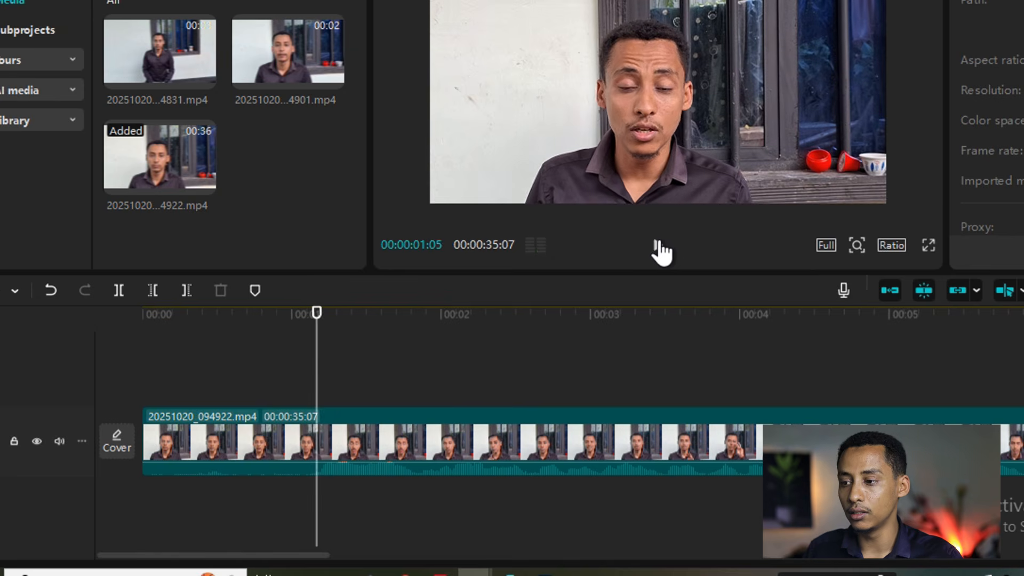
{"action": "left_click", "coordinate": [661, 246]}
{"action": "left_click_drag", "start_coordinate": [276, 319], "coordinate": [311, 328]}
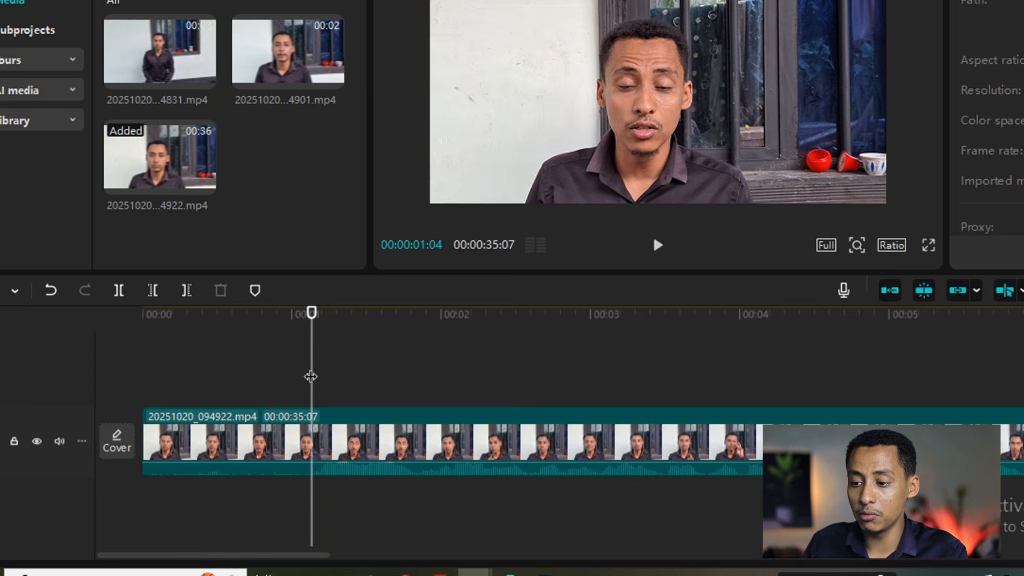
{"action": "left_click", "coordinate": [298, 447]}
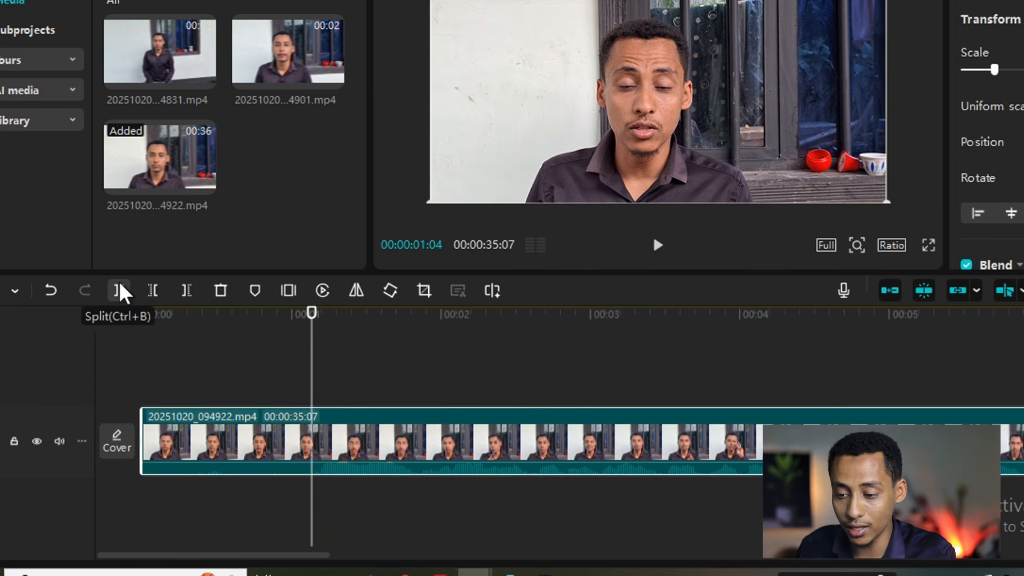
{"action": "left_click", "coordinate": [118, 290]}
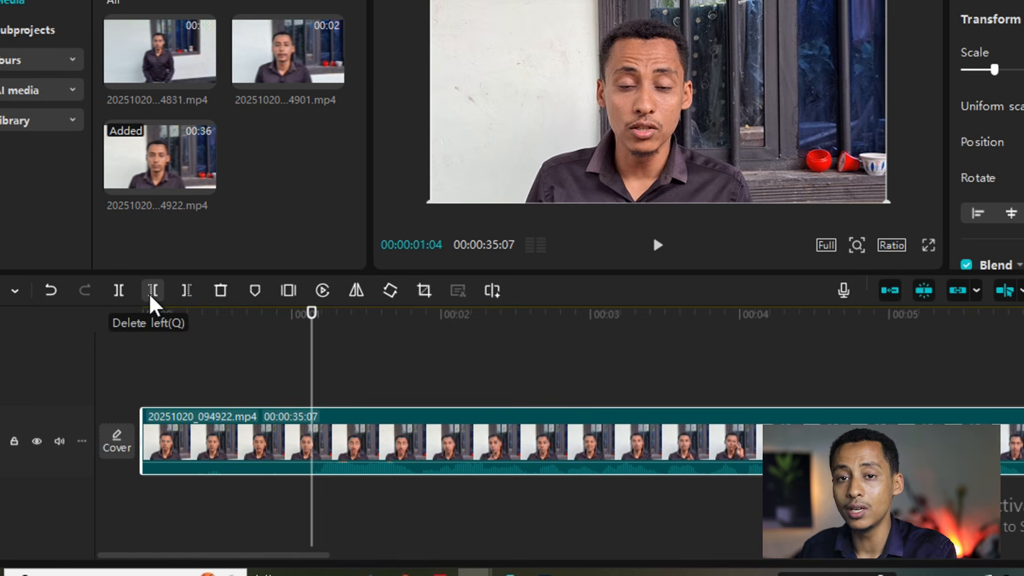
{"action": "left_click", "coordinate": [119, 290]}
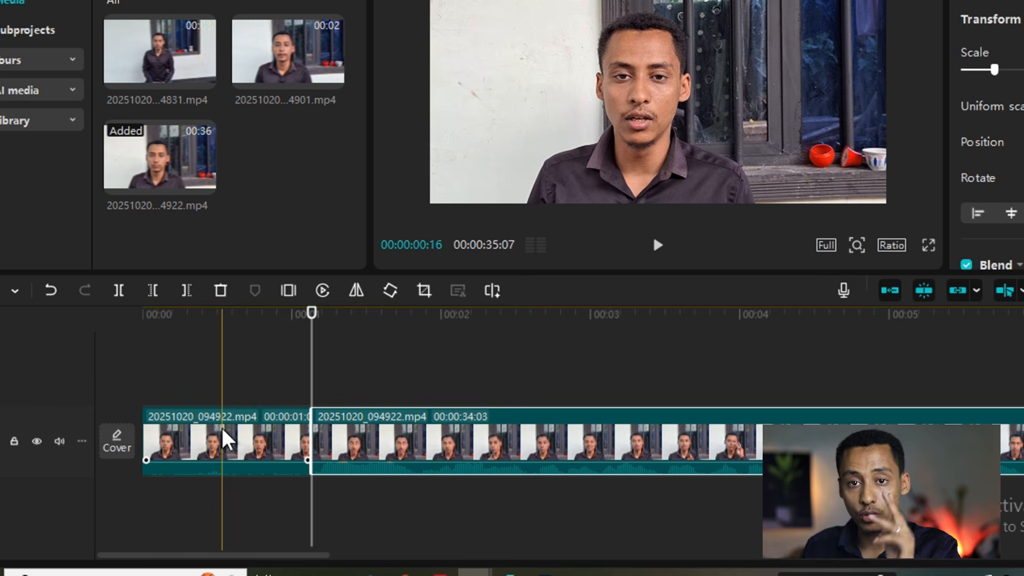
{"action": "left_click", "coordinate": [227, 440]}
{"action": "left_click", "coordinate": [221, 290]}
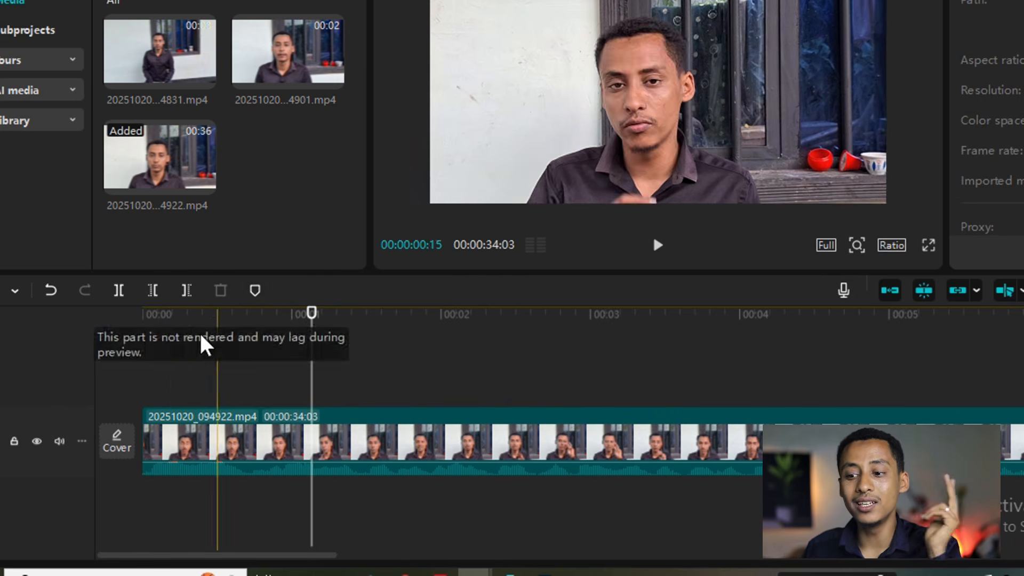
Play the trimmed 20251020_094922 clip from the start and set its volume to 20.0 dB
{"action": "left_click_drag", "start_coordinate": [170, 315], "coordinate": [142, 314]}
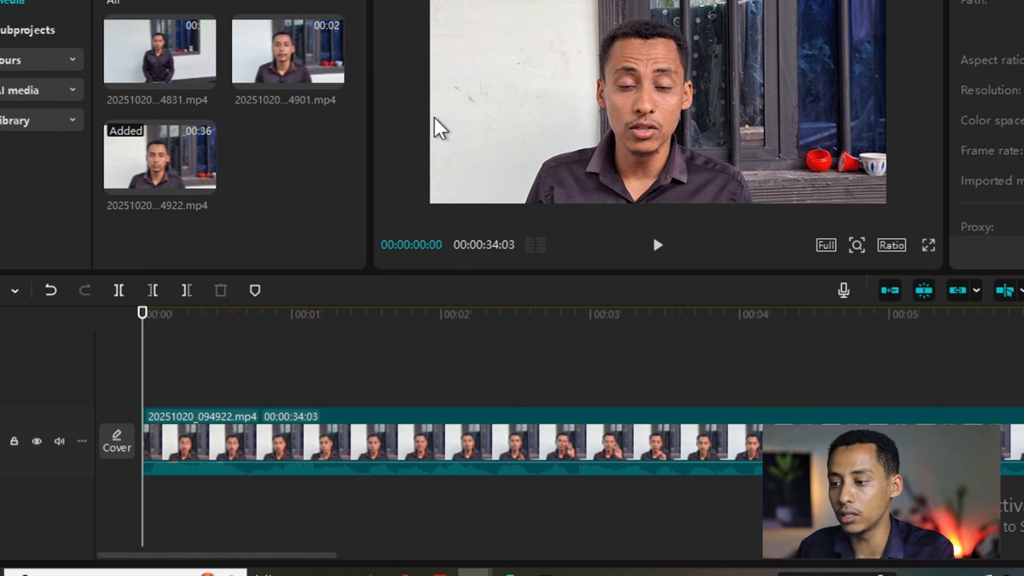
{"action": "left_click", "coordinate": [660, 246]}
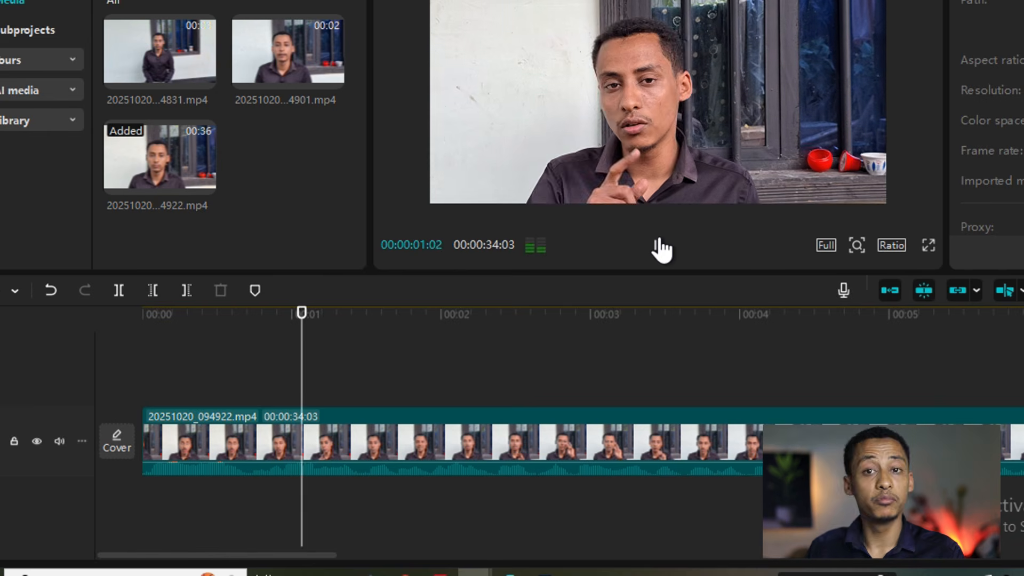
{"action": "left_click", "coordinate": [658, 246]}
{"action": "left_click", "coordinate": [562, 440]}
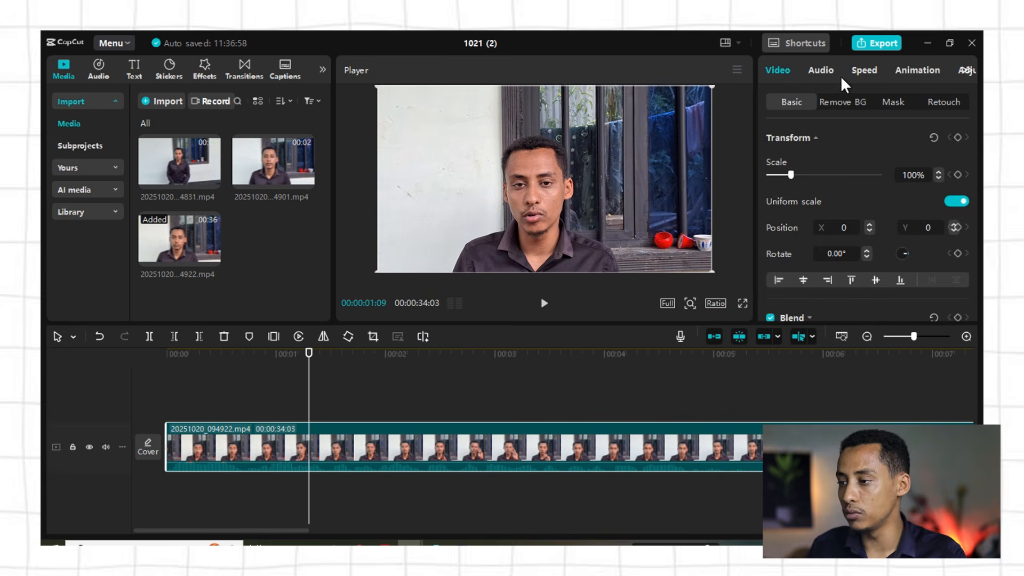
{"action": "left_click", "coordinate": [820, 70]}
{"action": "left_click_drag", "start_coordinate": [868, 178], "coordinate": [883, 176]}
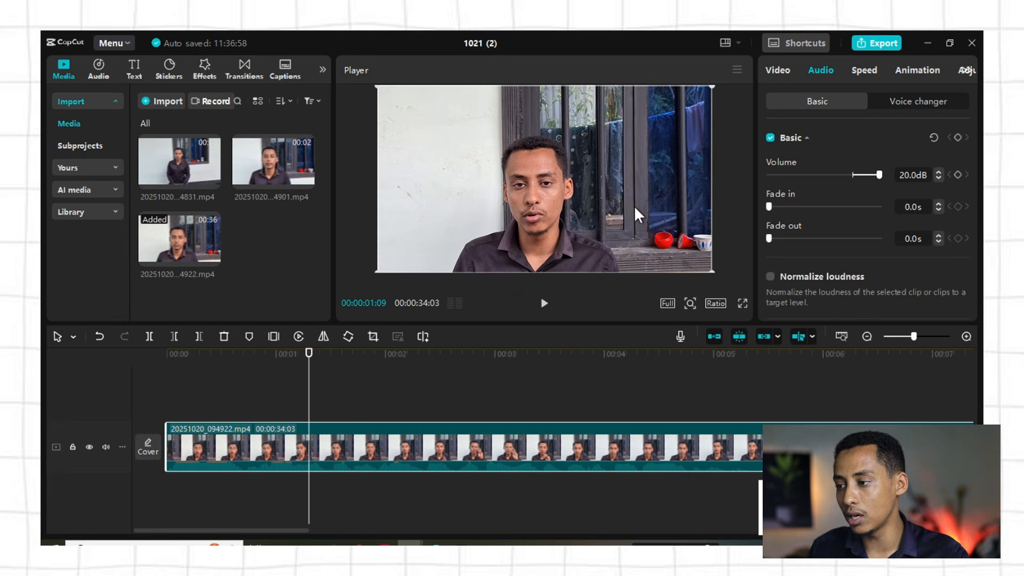
Play the clip from the start and split it at 00:00:04:23, where the unwanted section begins
{"action": "left_click_drag", "start_coordinate": [309, 353], "coordinate": [168, 354]}
{"action": "left_click", "coordinate": [544, 303]}
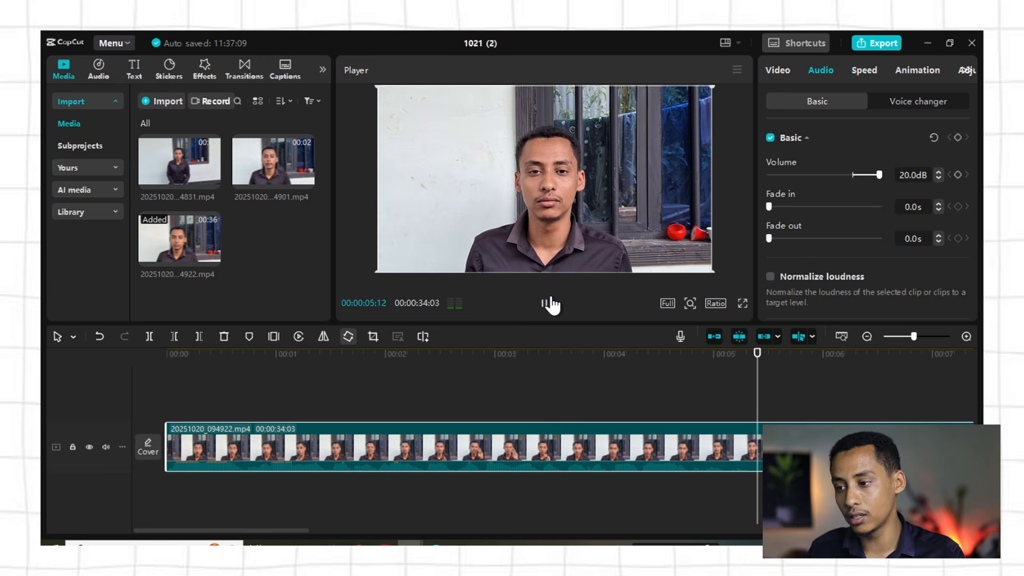
{"action": "left_click", "coordinate": [622, 354]}
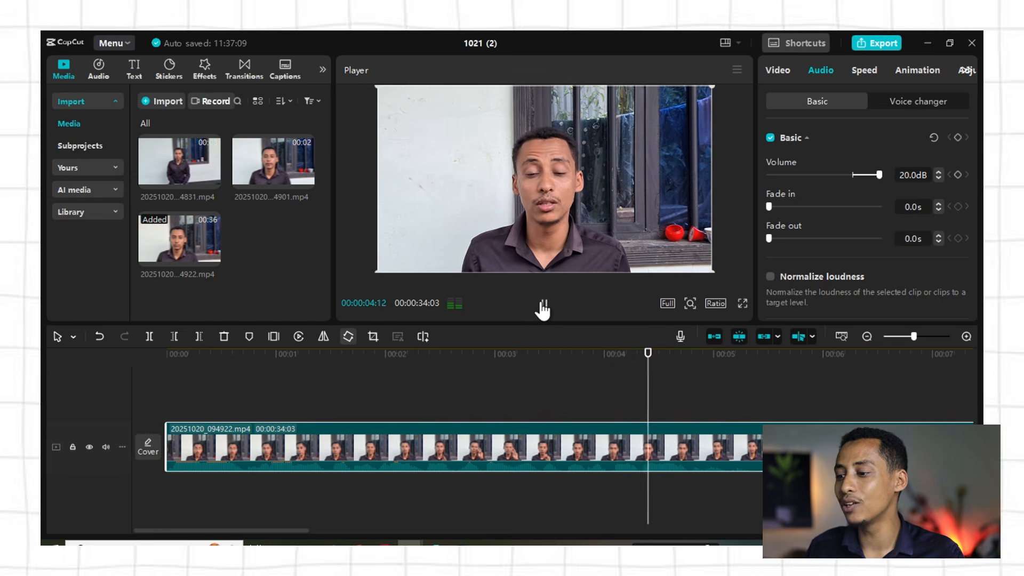
{"action": "left_click", "coordinate": [543, 304]}
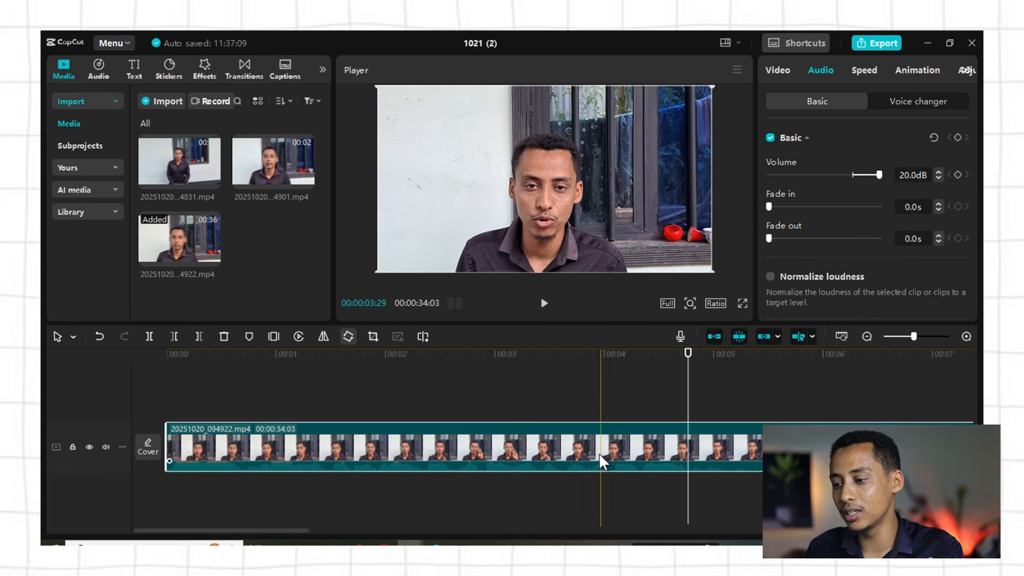
{"action": "left_click", "coordinate": [150, 336]}
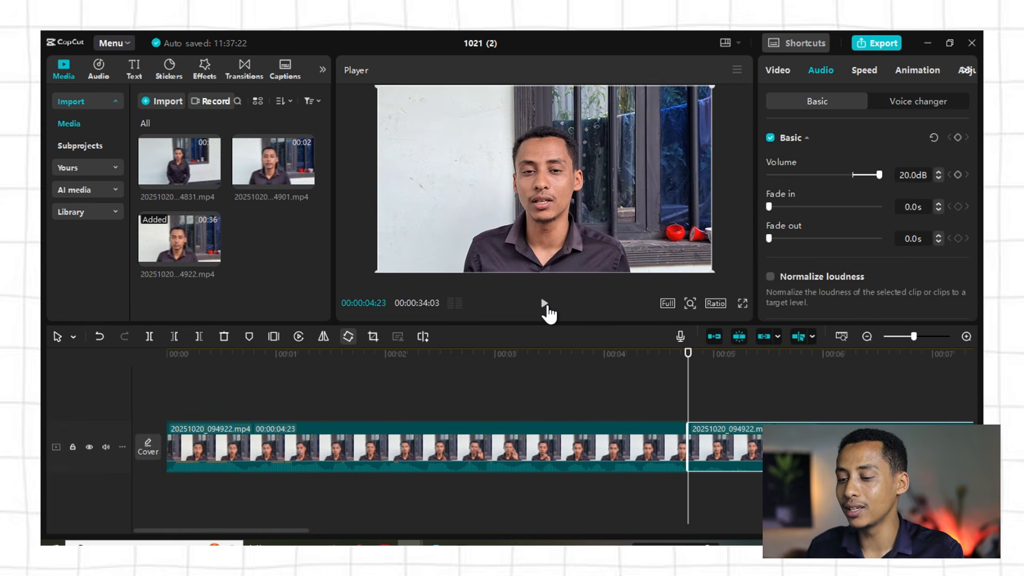
Split the clip again at 00:00:08:06 and delete the section between the two cuts
{"action": "left_click", "coordinate": [545, 304]}
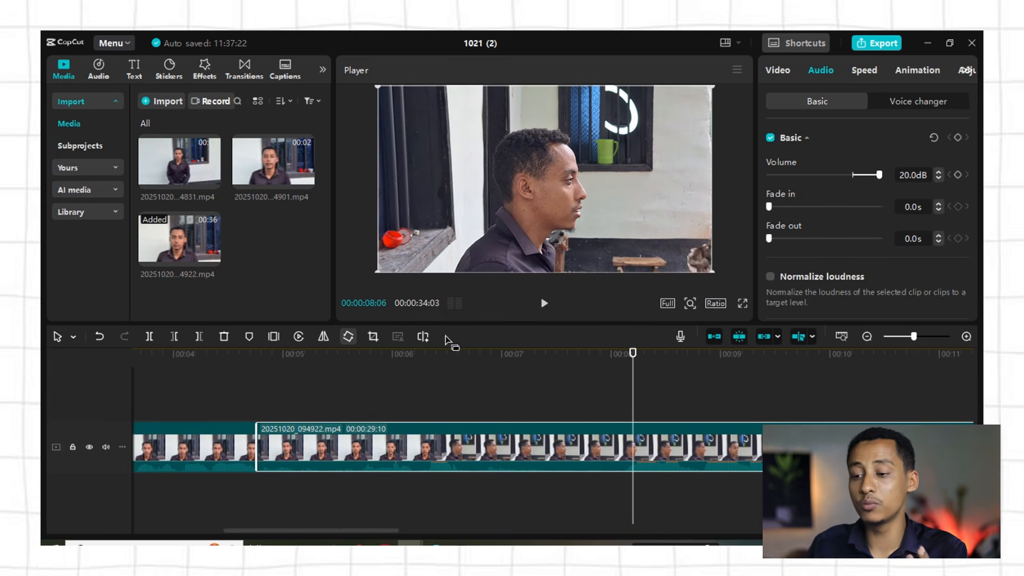
{"action": "left_click", "coordinate": [149, 337]}
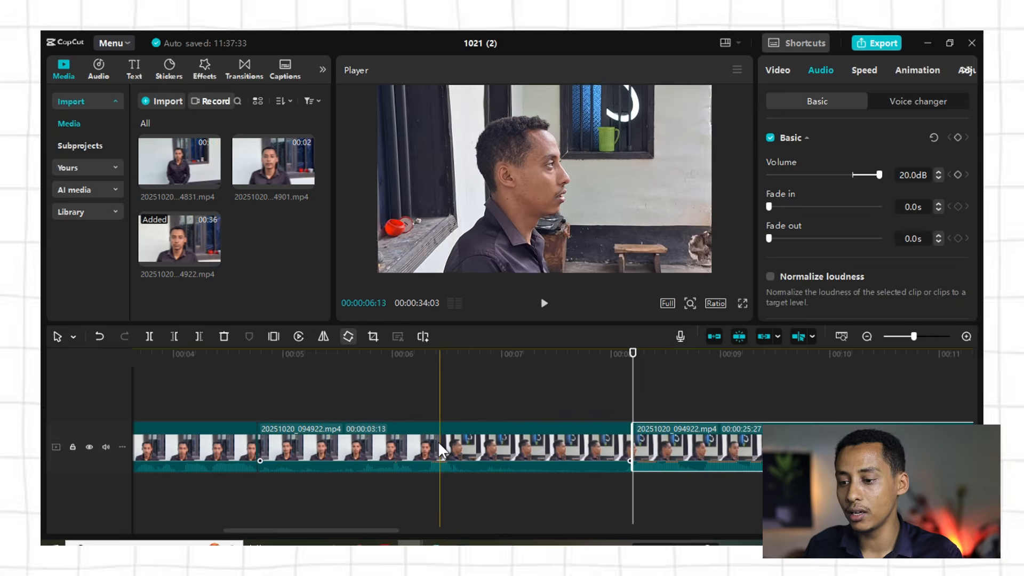
{"action": "left_click", "coordinate": [438, 440]}
{"action": "left_click", "coordinate": [222, 339]}
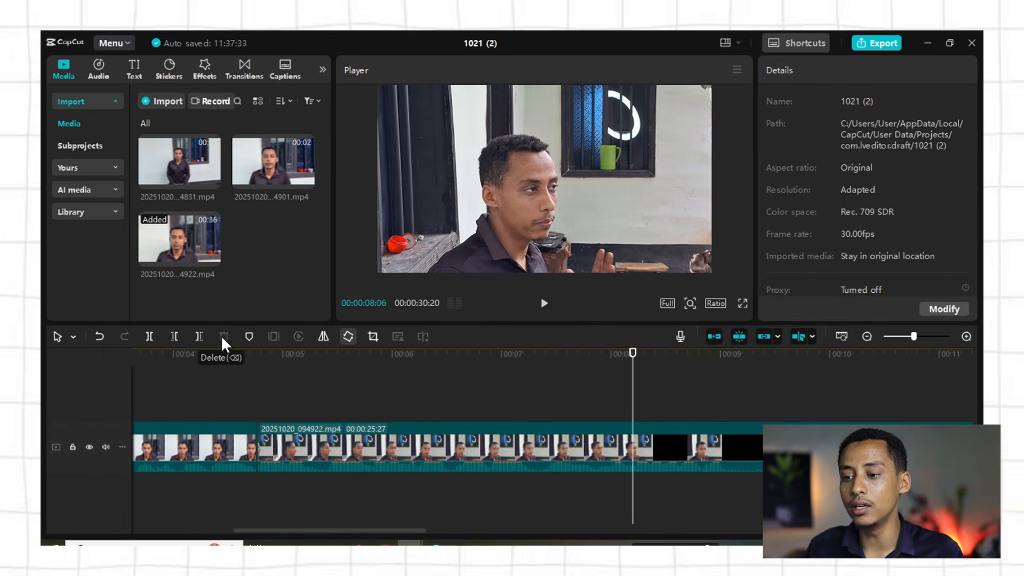
Play the timeline across the cut at 00:00:04:23 to find where the next unwanted section ends
{"action": "left_click", "coordinate": [226, 397]}
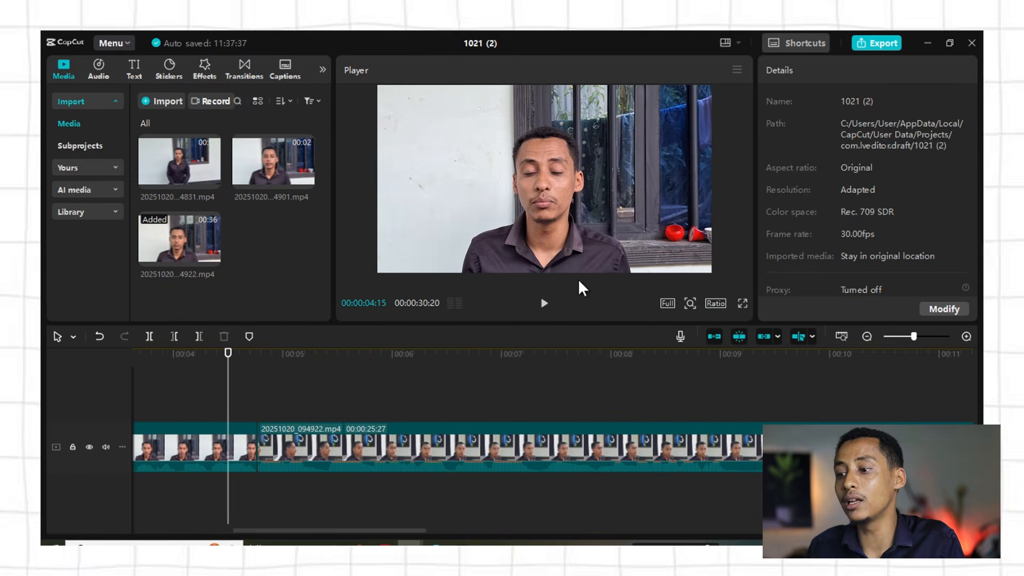
{"action": "left_click", "coordinate": [542, 305]}
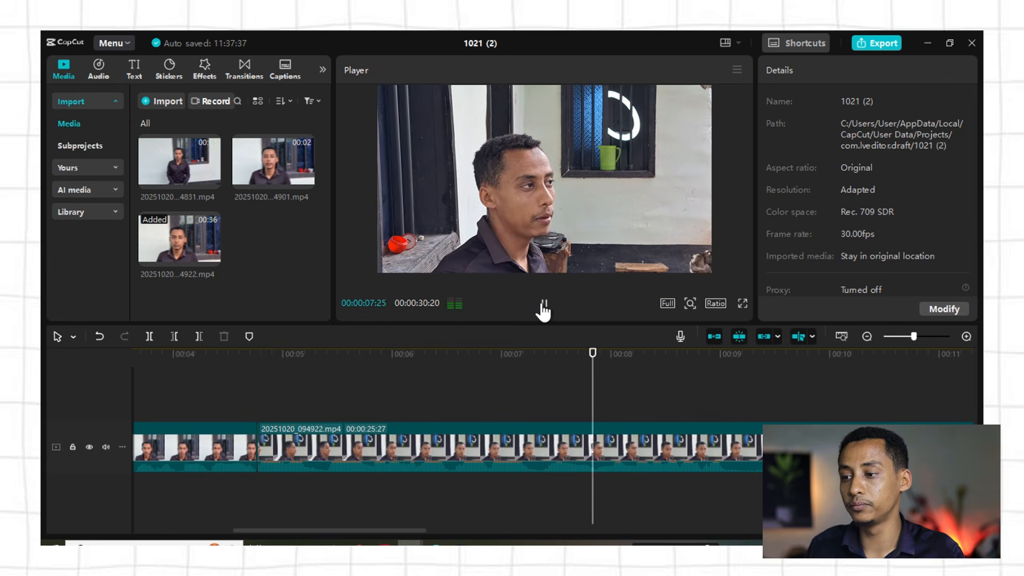
{"action": "left_click", "coordinate": [384, 392]}
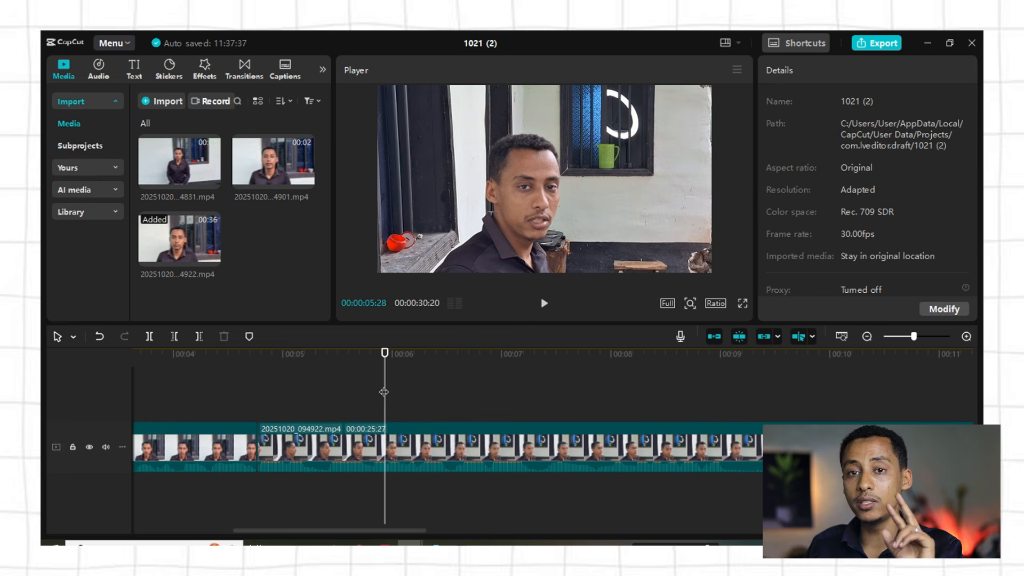
{"action": "left_click", "coordinate": [300, 387]}
{"action": "left_click", "coordinate": [544, 304]}
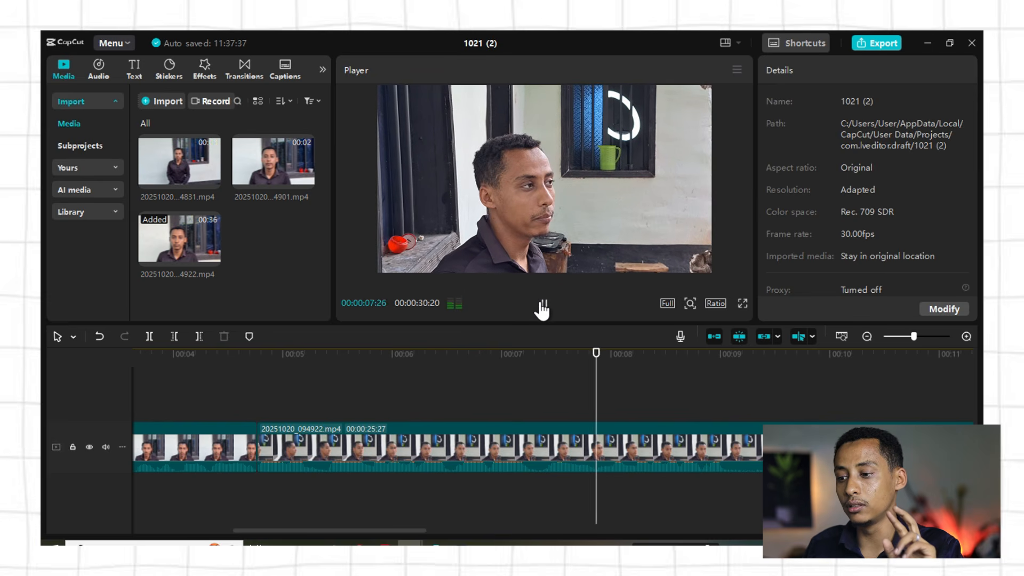
{"action": "left_click", "coordinate": [542, 309]}
Split the second segment at 00:00:07:29 and delete its part before the cut
{"action": "left_click", "coordinate": [528, 449]}
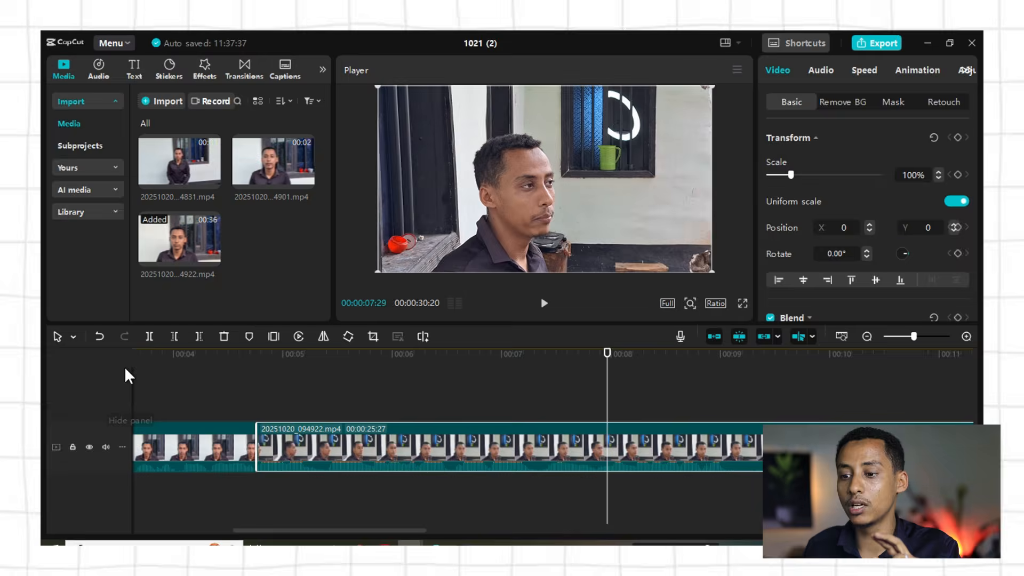
{"action": "left_click", "coordinate": [148, 336]}
{"action": "left_click", "coordinate": [457, 450]}
{"action": "key", "text": "Delete"}
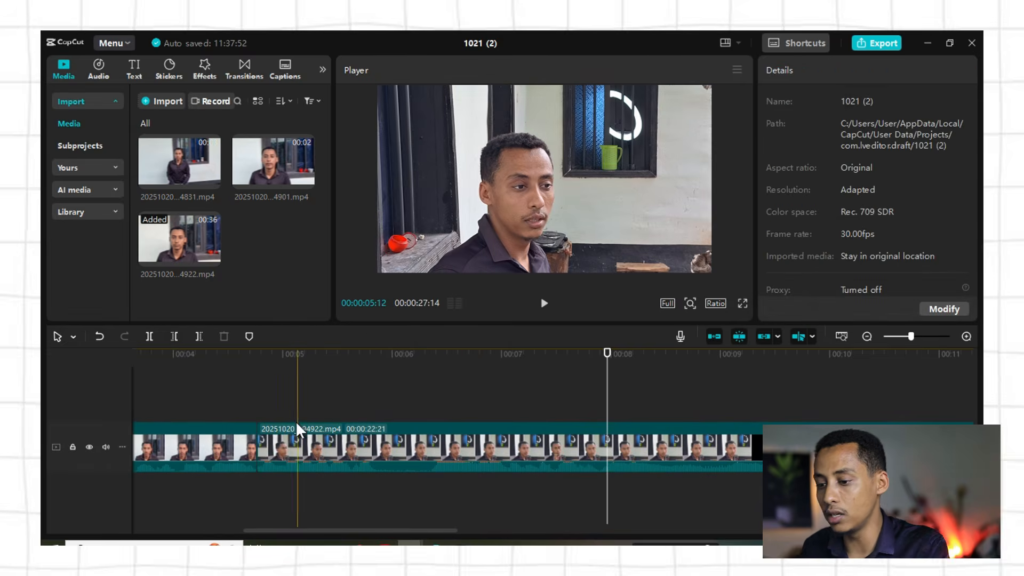
Review the footage after the cut at 00:00:04:23 and split the second segment at 00:00:08:08
{"action": "left_click", "coordinate": [231, 404]}
{"action": "left_click", "coordinate": [549, 305]}
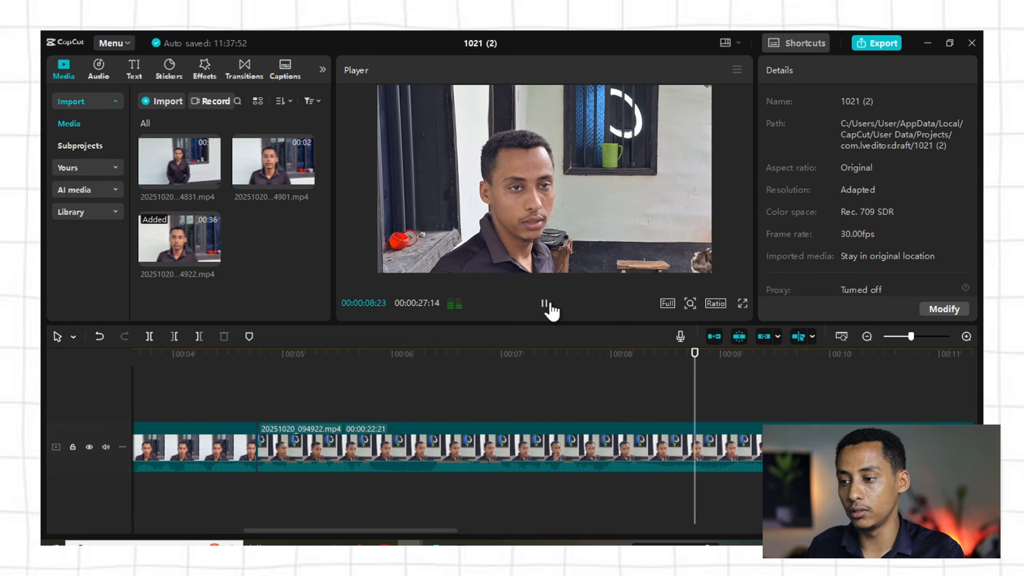
{"action": "left_click", "coordinate": [518, 354]}
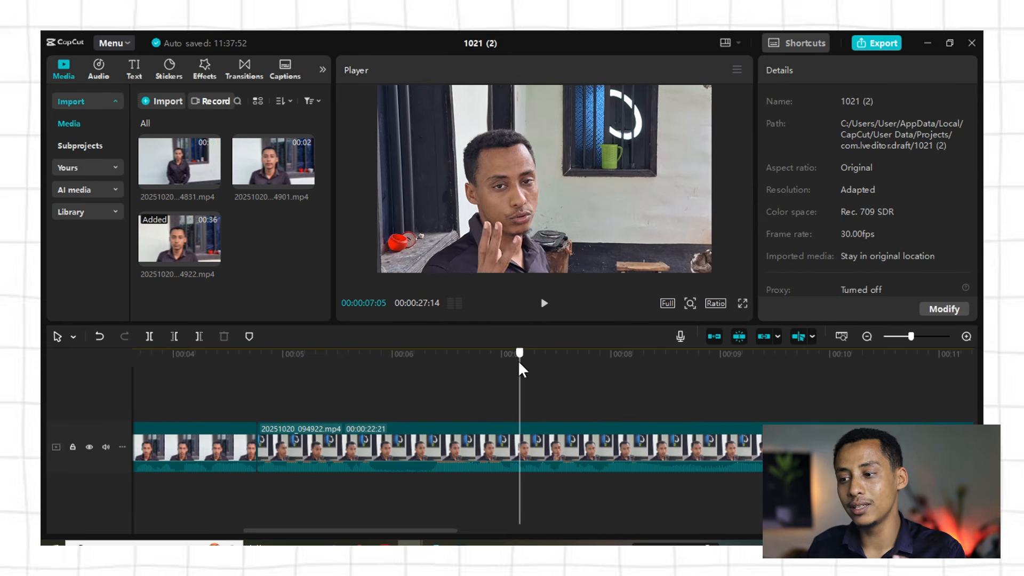
{"action": "left_click", "coordinate": [543, 305]}
{"action": "left_click", "coordinate": [541, 310]}
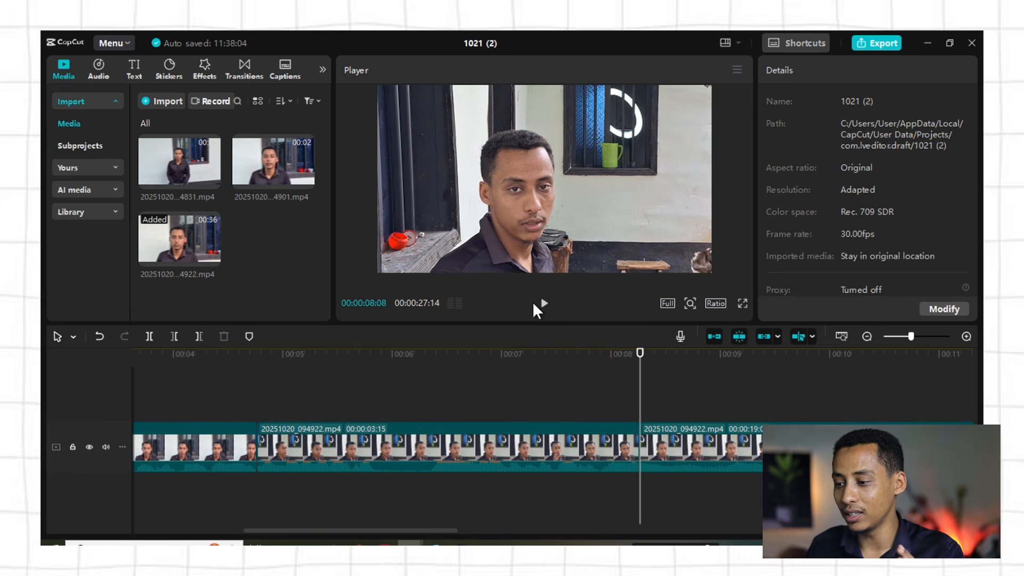
{"action": "left_click", "coordinate": [543, 304]}
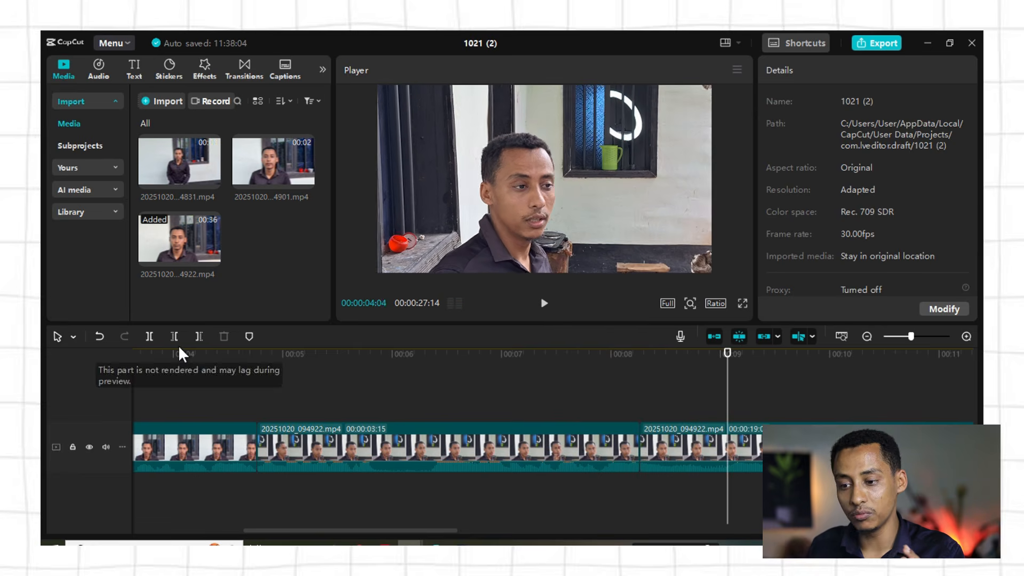
Delete the third segment's part before the playhead and split the remaining segment at 00:00:09:07
{"action": "left_click", "coordinate": [175, 337]}
{"action": "left_click", "coordinate": [596, 392]}
{"action": "left_click", "coordinate": [545, 305]}
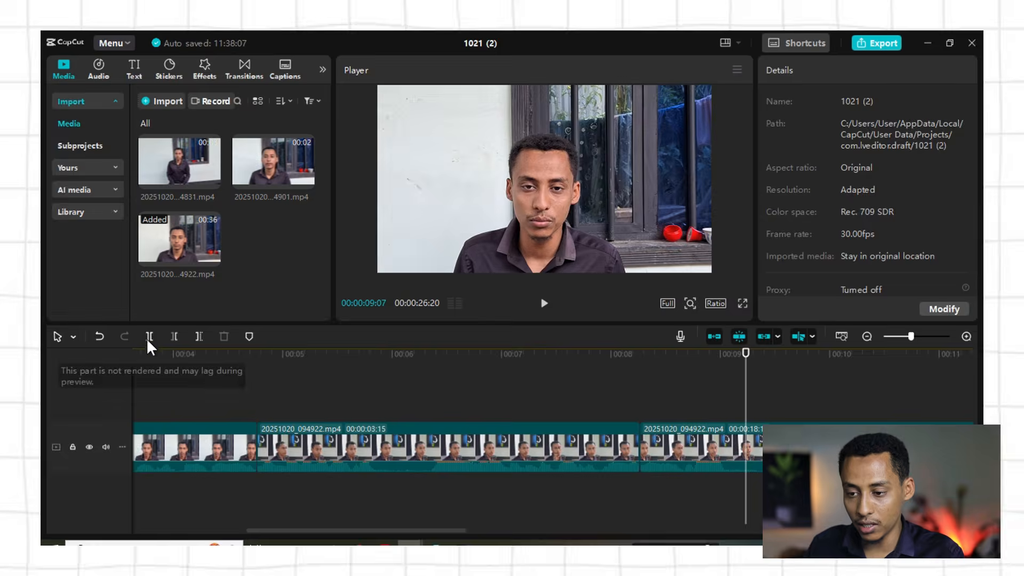
Review the footage after the cut at 00:00:09:07 and split the last segment at 00:00:11:08
{"action": "left_click", "coordinate": [544, 305]}
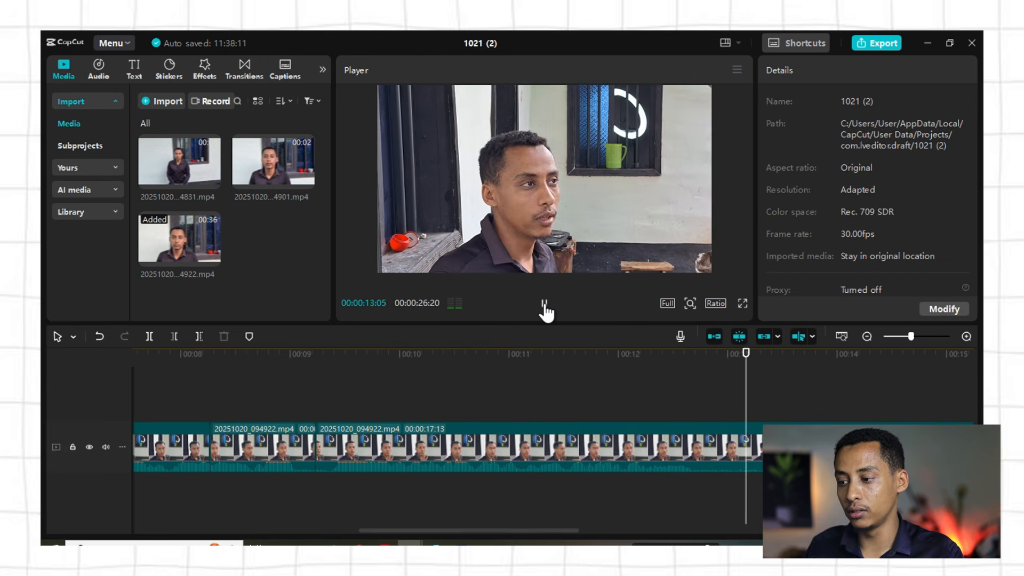
{"action": "left_click", "coordinate": [459, 354]}
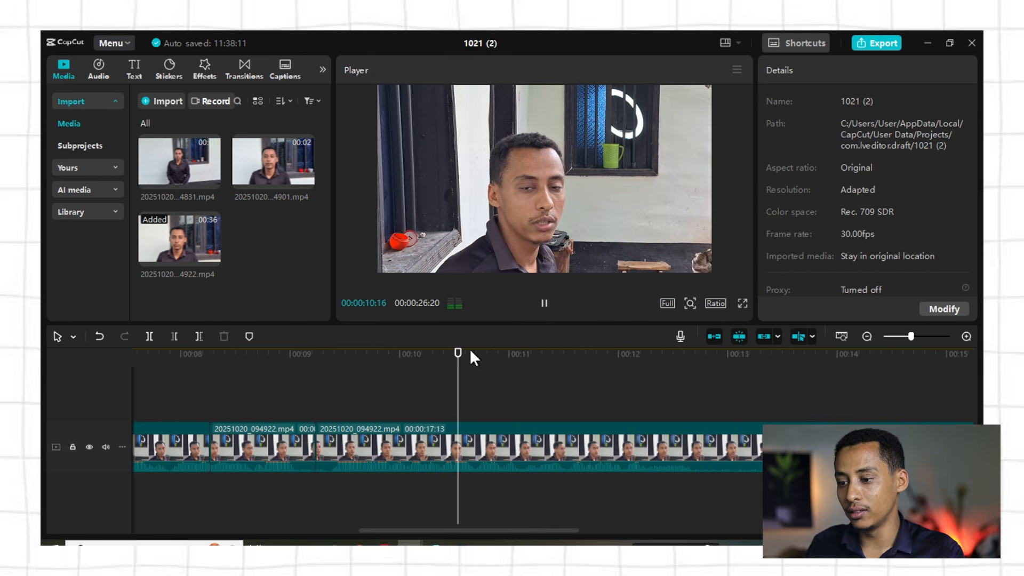
{"action": "left_click", "coordinate": [545, 304]}
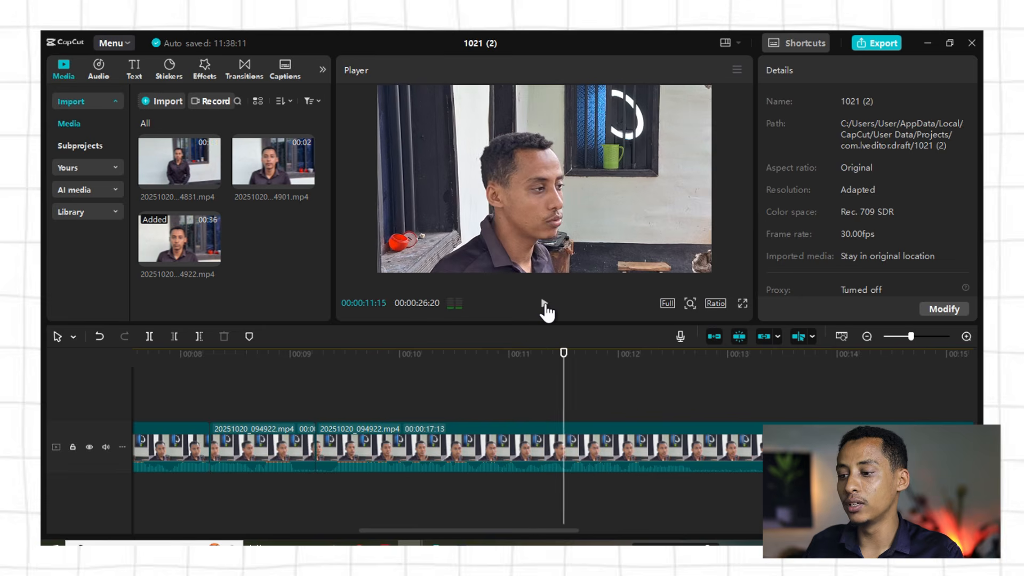
{"action": "left_click", "coordinate": [544, 304]}
{"action": "left_click", "coordinate": [429, 376]}
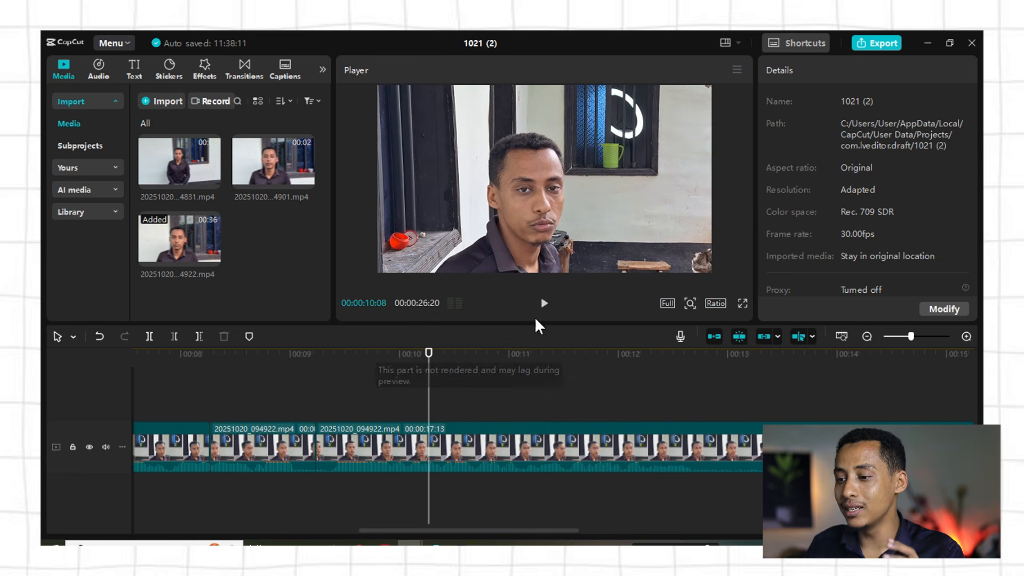
{"action": "left_click", "coordinate": [545, 304]}
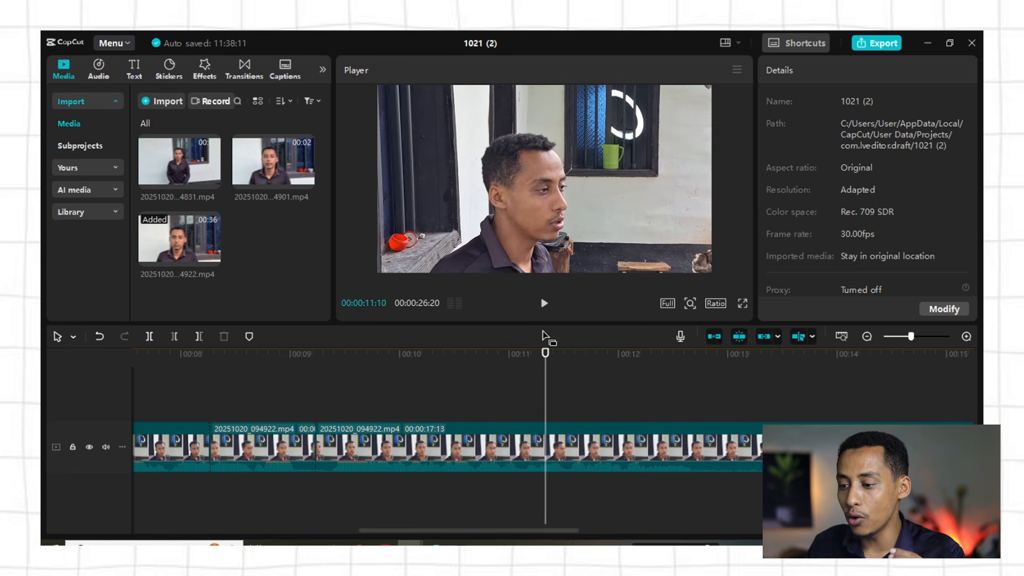
{"action": "left_click", "coordinate": [538, 388]}
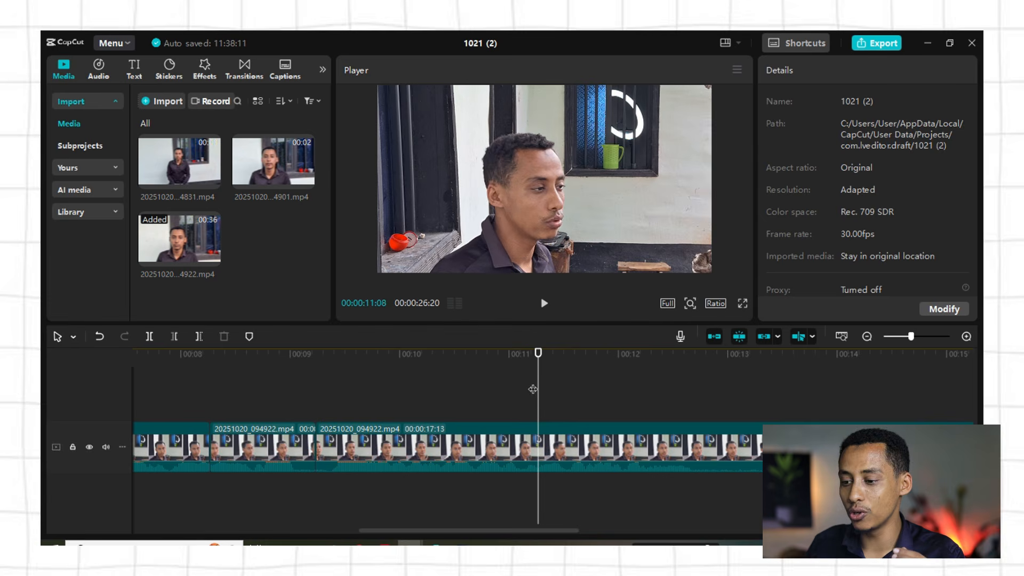
{"action": "left_click", "coordinate": [153, 335]}
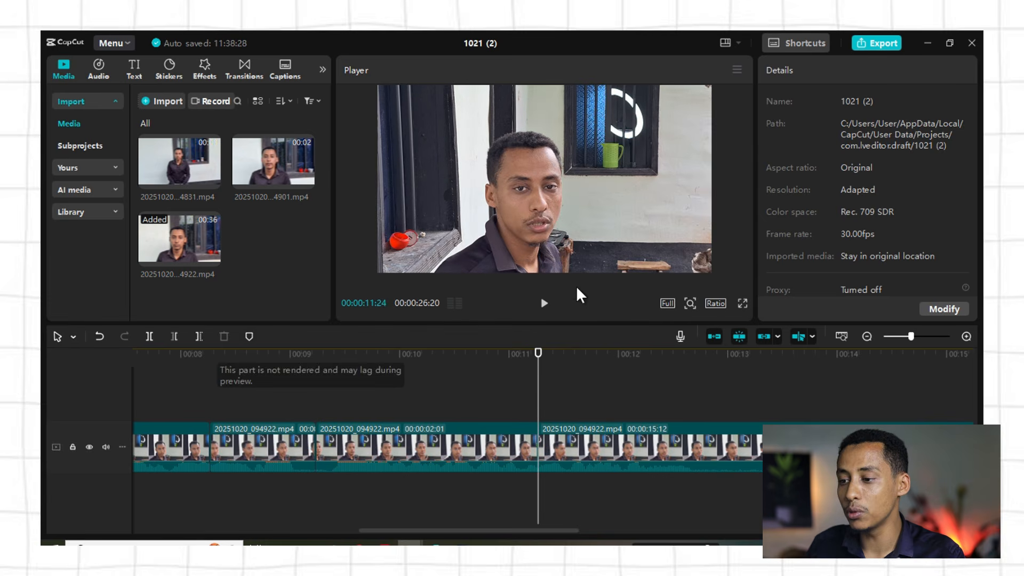
Play the footage after the cut at 00:00:11:08 and delete the last segment's part before 00:00:13:27
{"action": "left_click", "coordinate": [544, 303]}
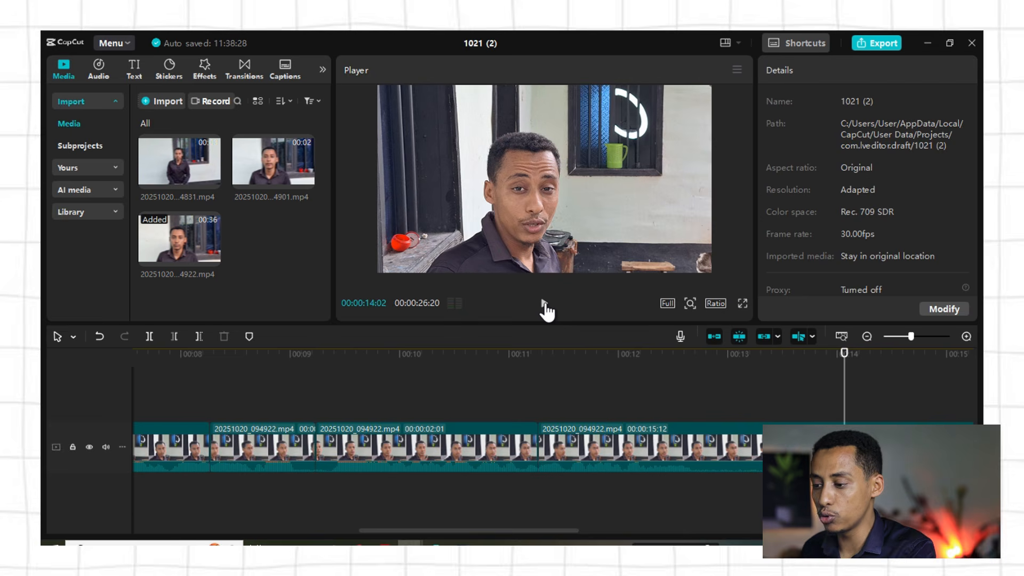
{"action": "left_click", "coordinate": [545, 307]}
{"action": "left_click", "coordinate": [722, 458]}
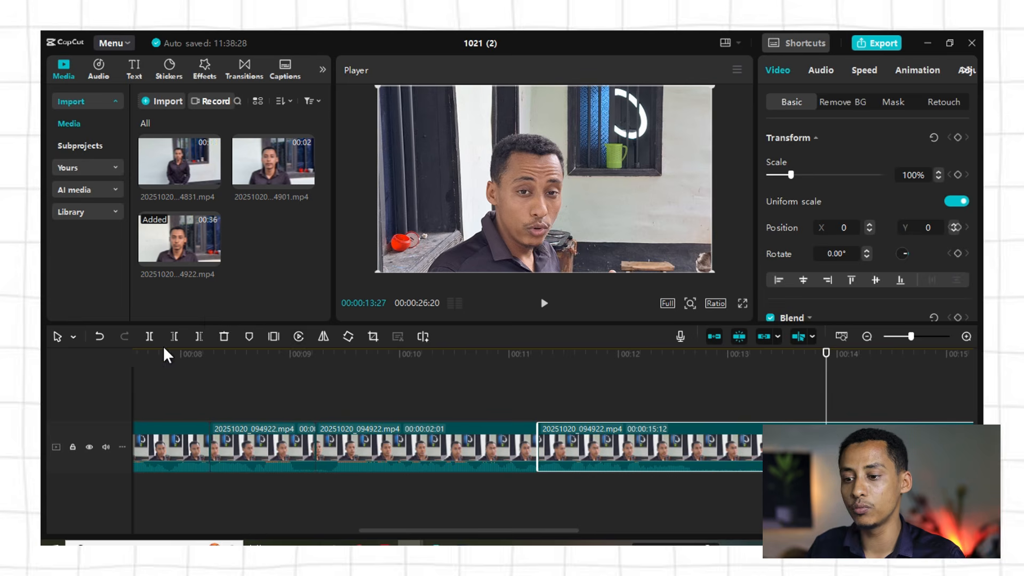
{"action": "left_click", "coordinate": [174, 337]}
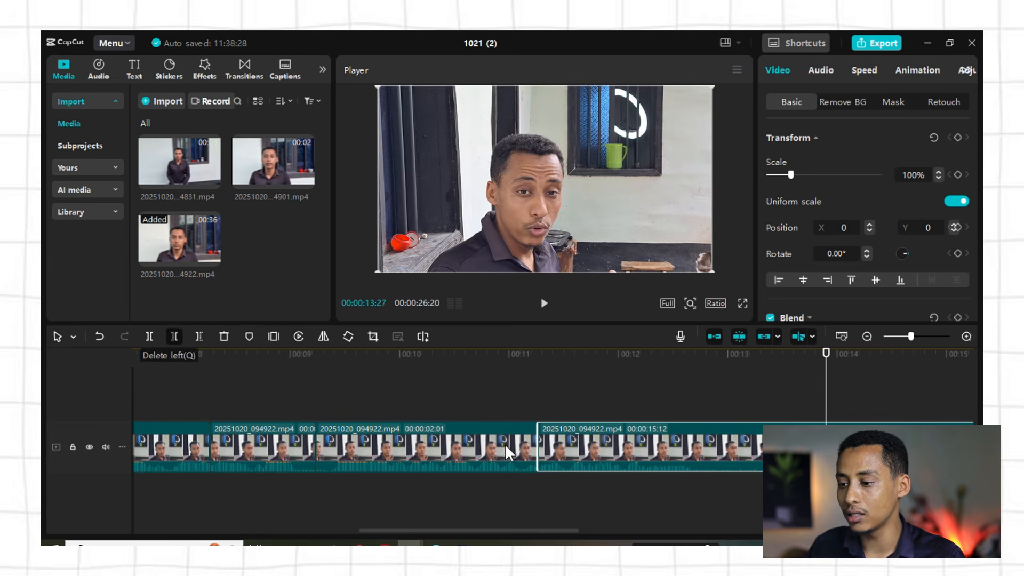
Replay the timeline across the cut at 00:00:11:08 and split the last segment at 00:00:13:24
{"action": "left_click", "coordinate": [544, 303]}
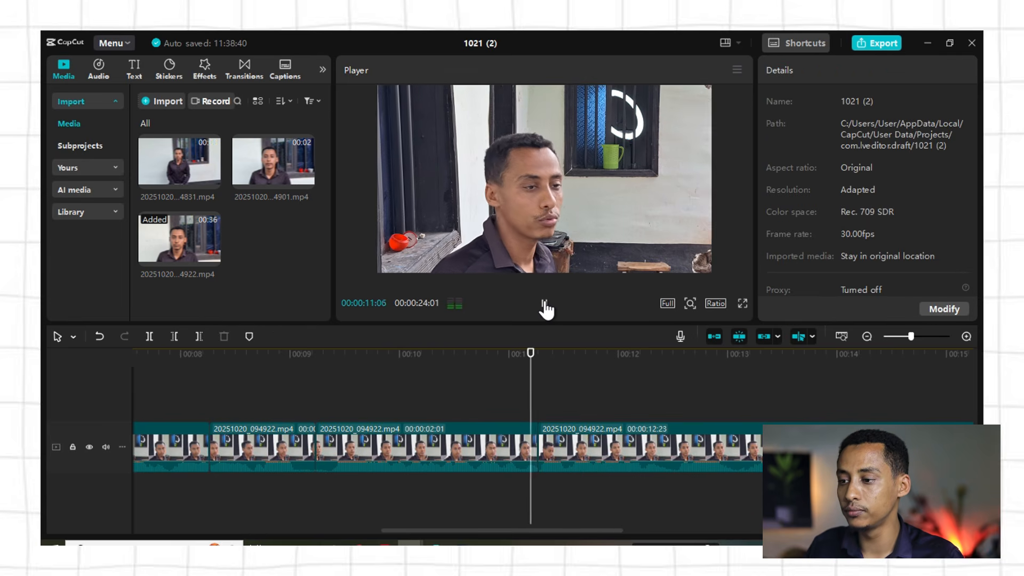
{"action": "left_click", "coordinate": [384, 386]}
{"action": "left_click", "coordinate": [545, 303]}
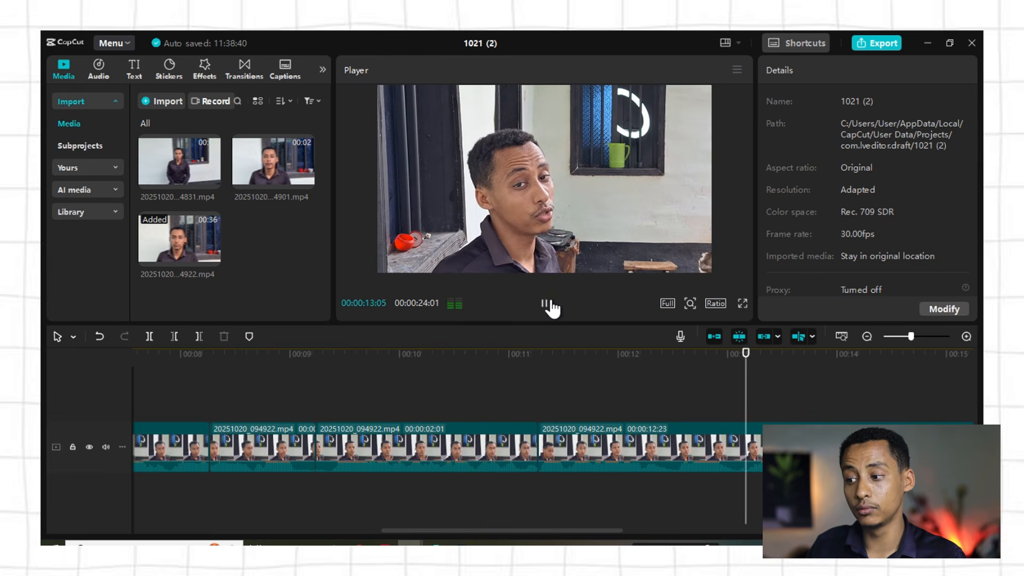
{"action": "left_click", "coordinate": [549, 305]}
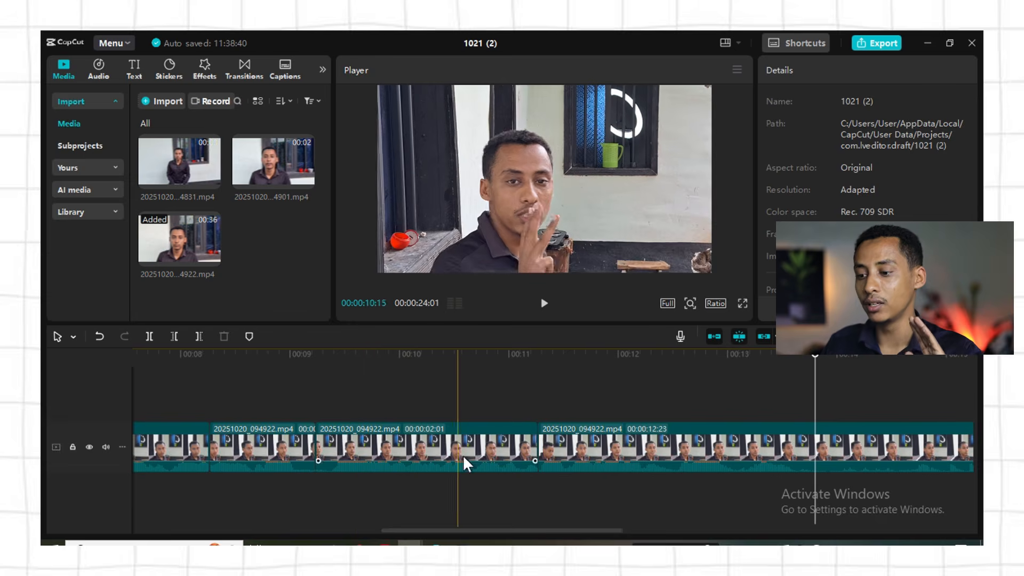
{"action": "left_click", "coordinate": [808, 438]}
{"action": "left_click", "coordinate": [149, 336]}
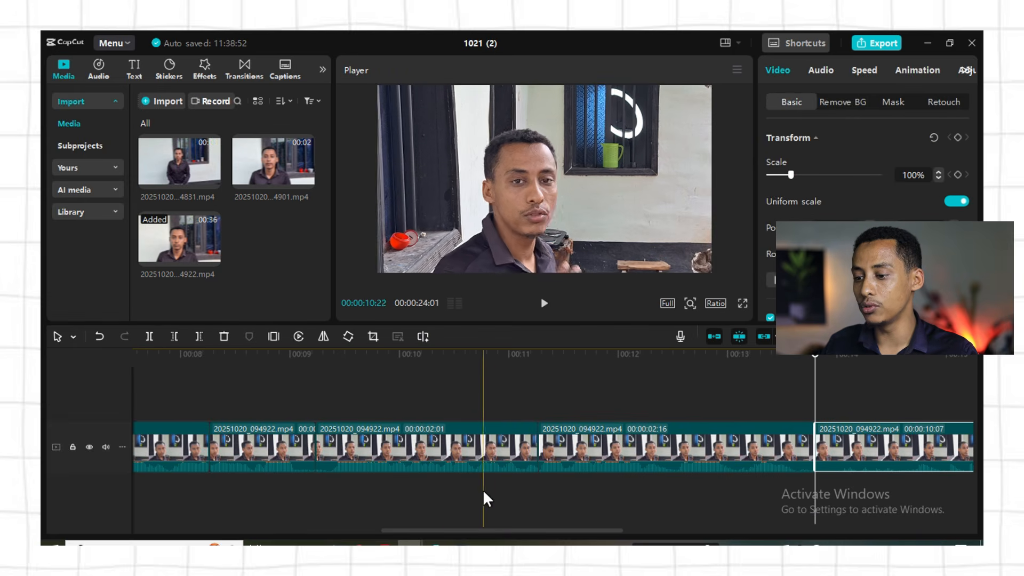
Delete the segment after the cut at 00:00:13:24 and return the playhead to the start of the timeline
{"action": "left_click_drag", "start_coordinate": [529, 530], "coordinate": [588, 529]}
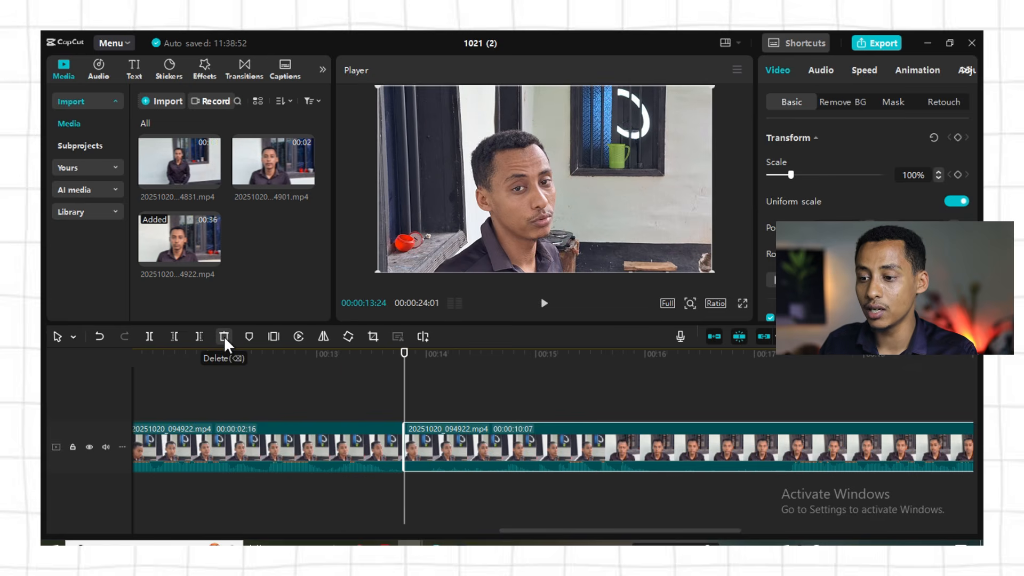
{"action": "left_click", "coordinate": [224, 336]}
{"action": "key", "text": "Home"}
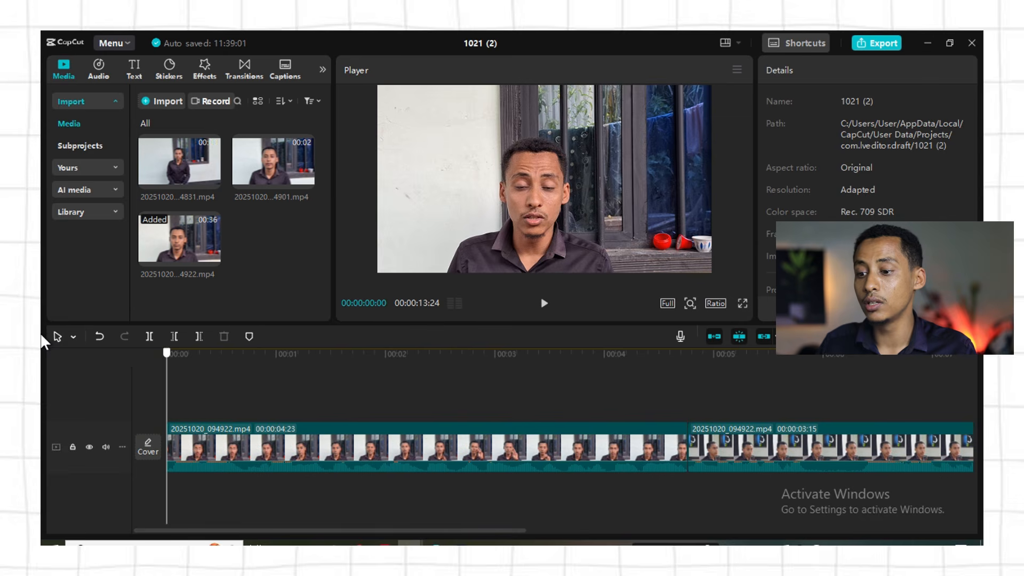
Examine the remaining segments and each cut between them along the whole timeline, ending back at the start
{"action": "left_click", "coordinate": [440, 353]}
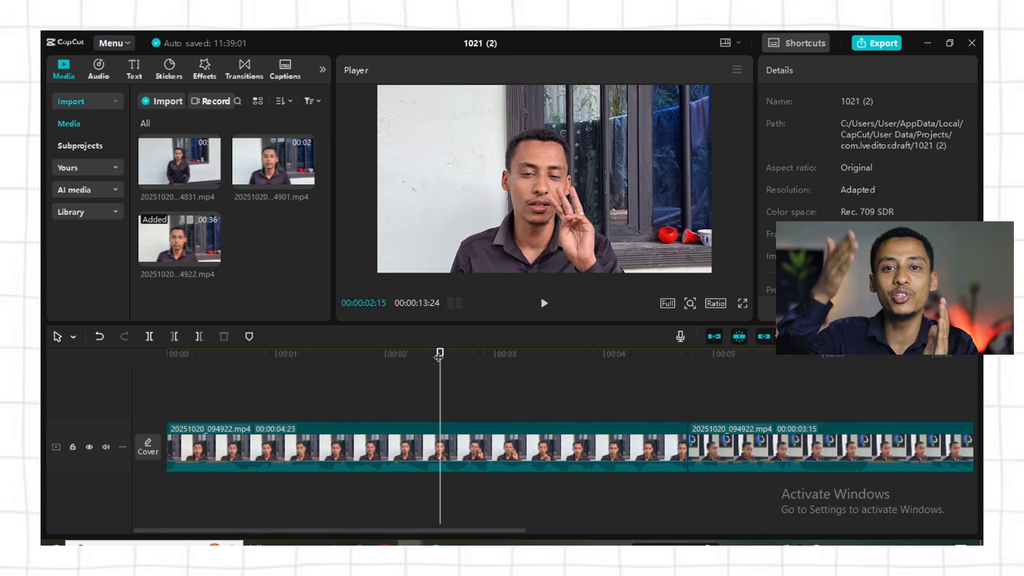
{"action": "left_click", "coordinate": [718, 443]}
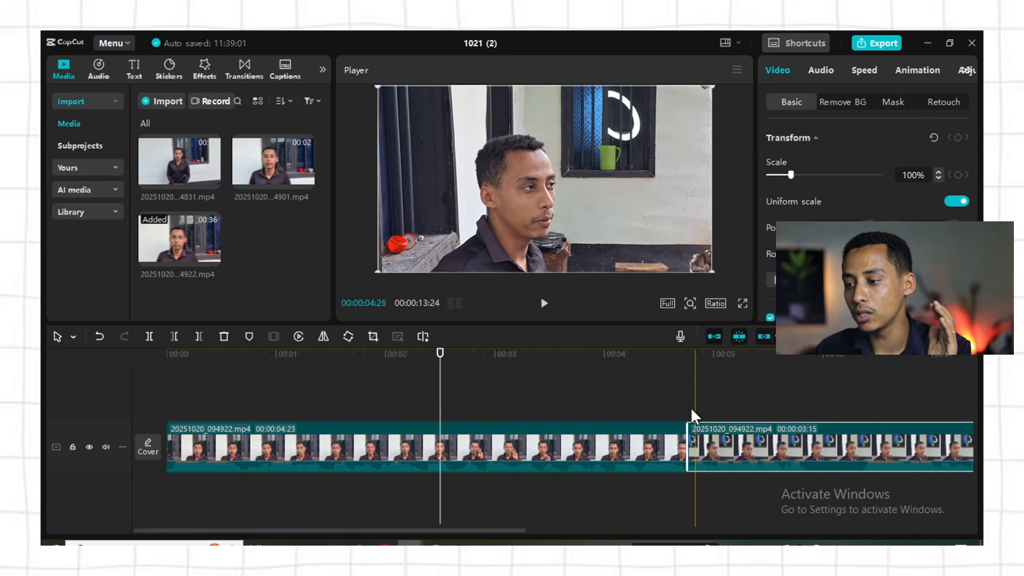
{"action": "left_click", "coordinate": [655, 449]}
{"action": "left_click", "coordinate": [726, 448]}
{"action": "left_click", "coordinate": [690, 386]}
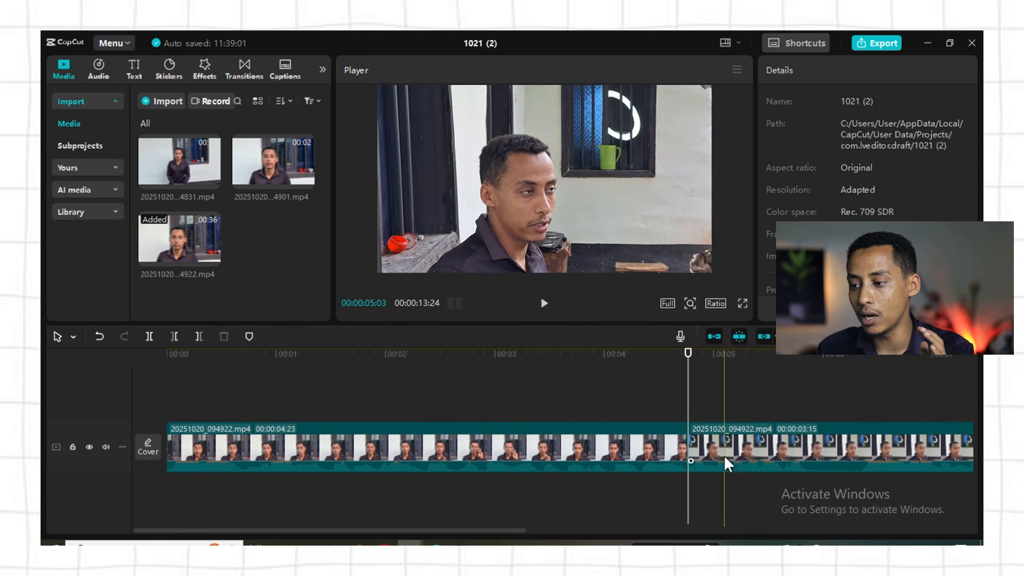
{"action": "left_click", "coordinate": [649, 434]}
{"action": "left_click_drag", "start_coordinate": [517, 531], "coordinate": [677, 539]}
{"action": "left_click", "coordinate": [773, 439]}
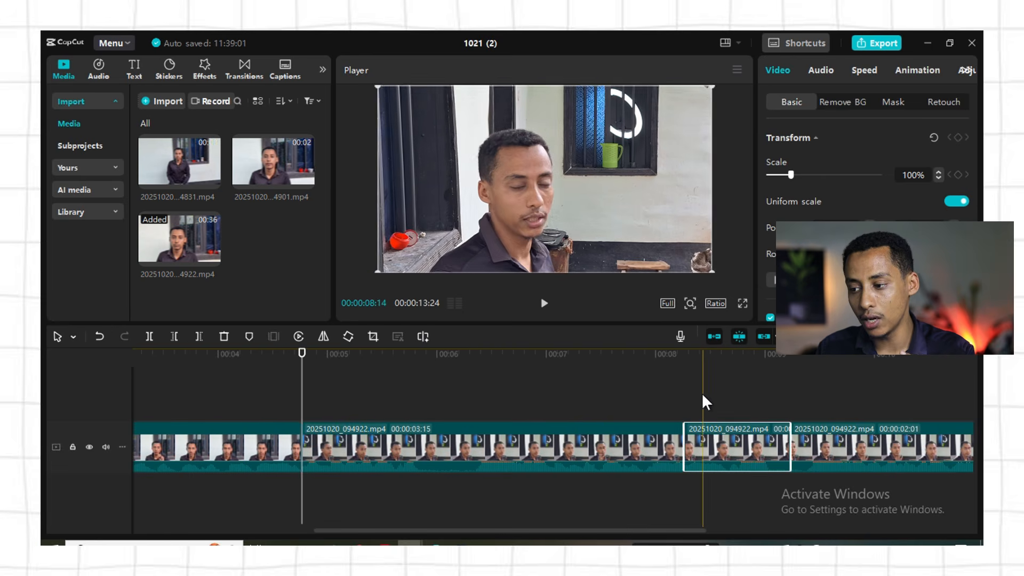
{"action": "left_click", "coordinate": [673, 395]}
{"action": "left_click", "coordinate": [779, 388]}
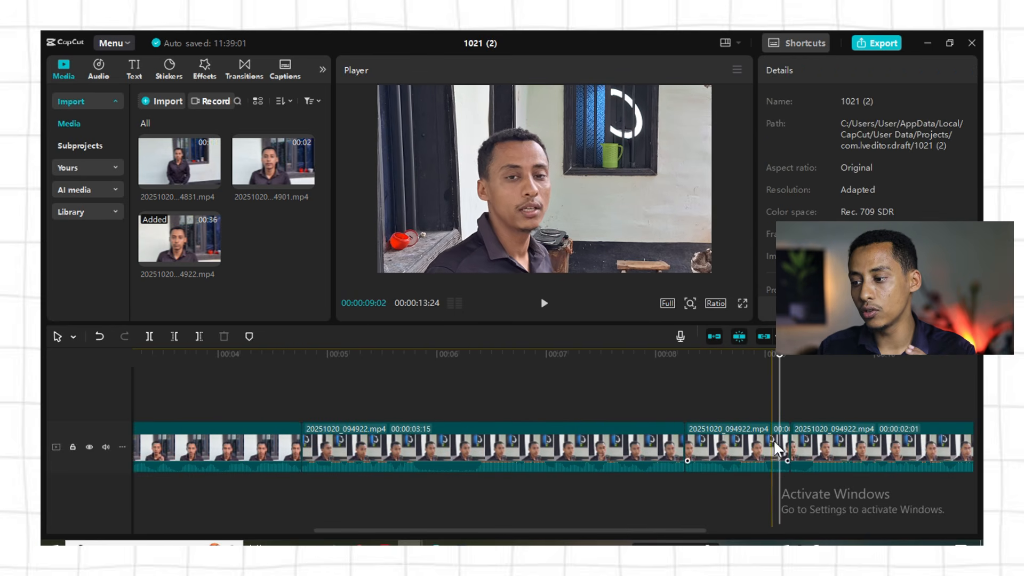
{"action": "left_click", "coordinate": [836, 437]}
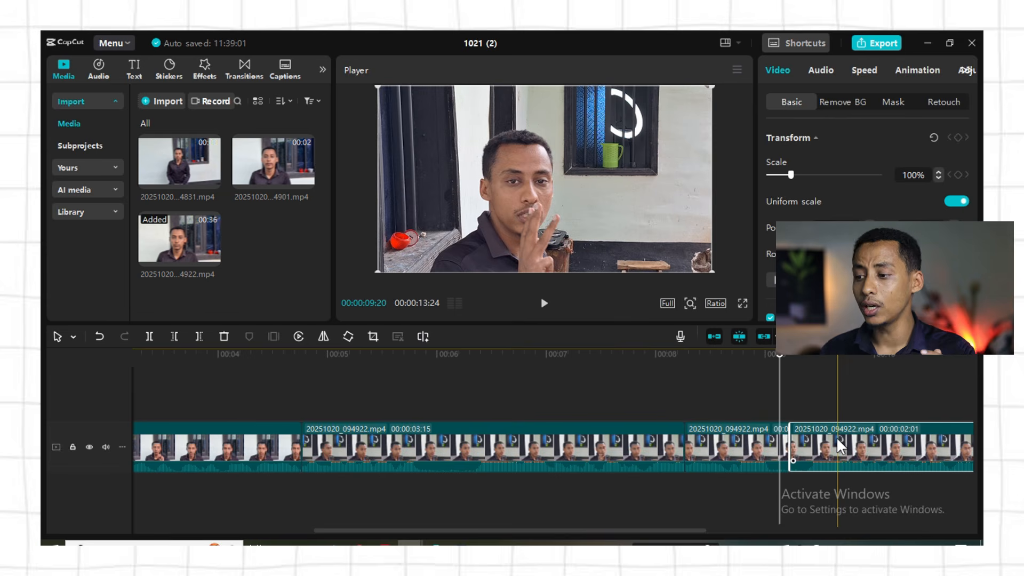
{"action": "left_click", "coordinate": [622, 524]}
{"action": "left_click_drag", "start_coordinate": [624, 531], "coordinate": [790, 536]}
{"action": "left_click", "coordinate": [635, 428]}
{"action": "left_click", "coordinate": [799, 430]}
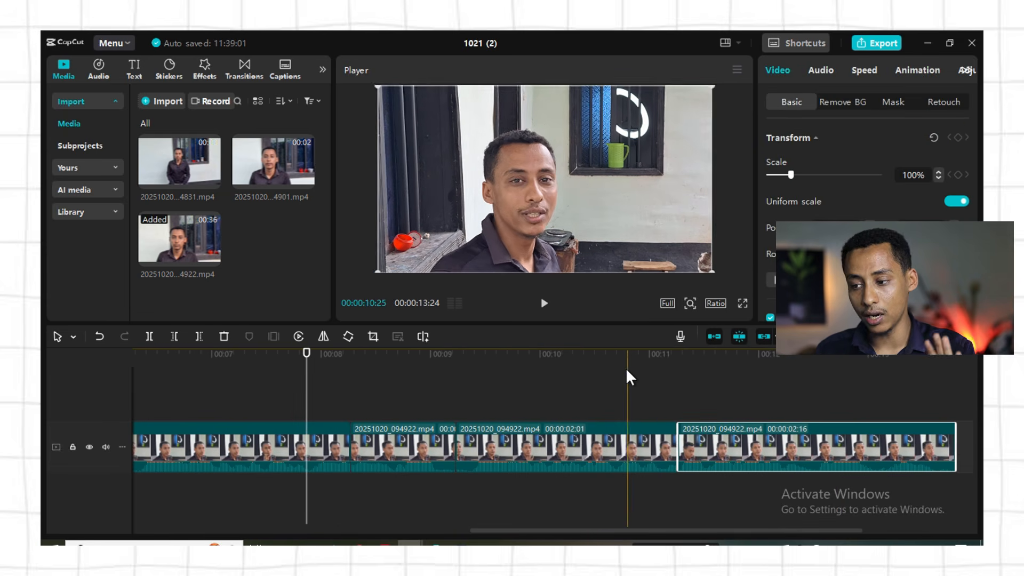
{"action": "left_click", "coordinate": [616, 365]}
{"action": "left_click_drag", "start_coordinate": [616, 363], "coordinate": [41, 382]}
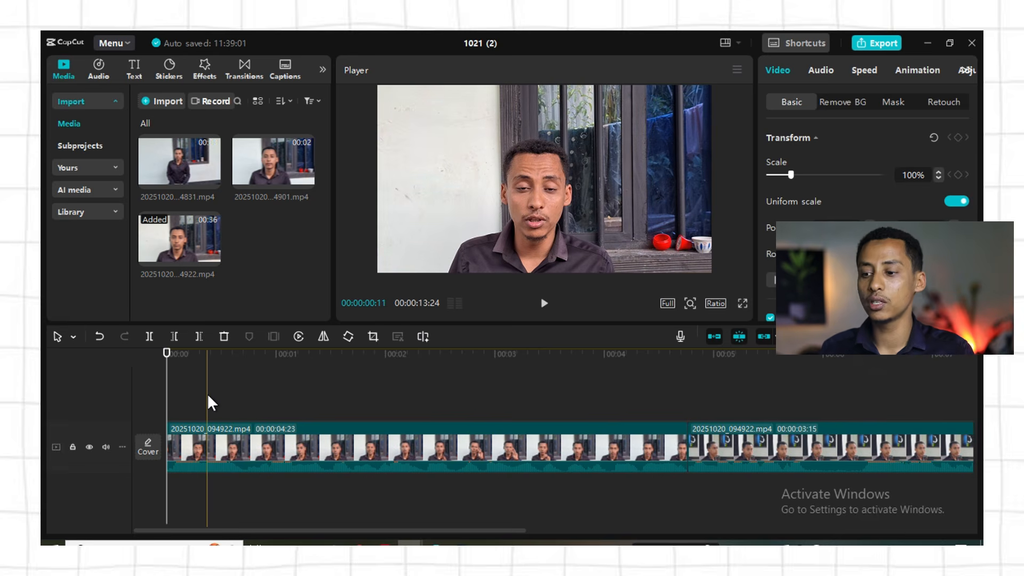
Compare the two segments that meet at the cut at 00:00:04:23 and place the playhead at 00:00:04:19
{"action": "left_click", "coordinate": [587, 440]}
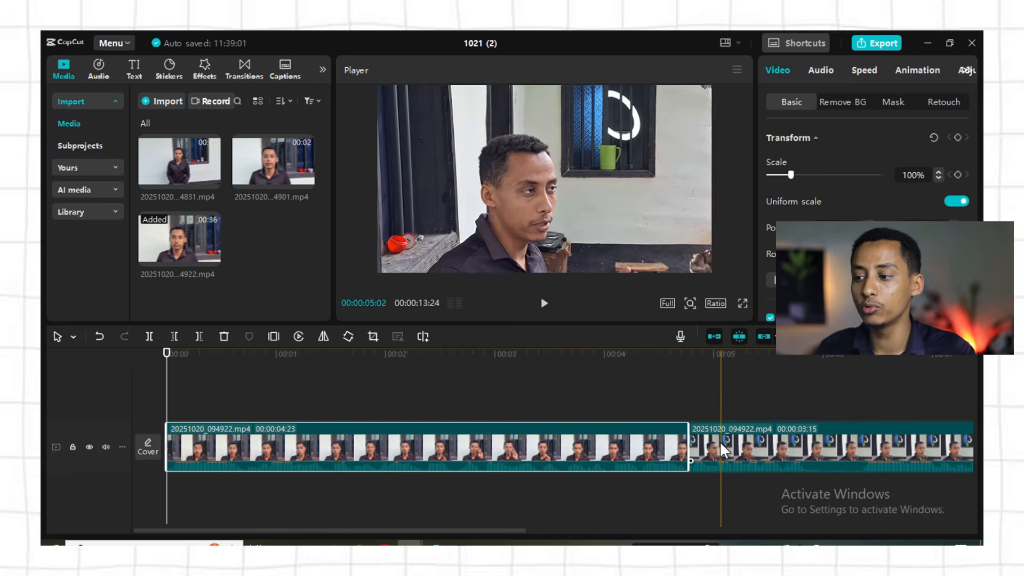
{"action": "left_click", "coordinate": [709, 441]}
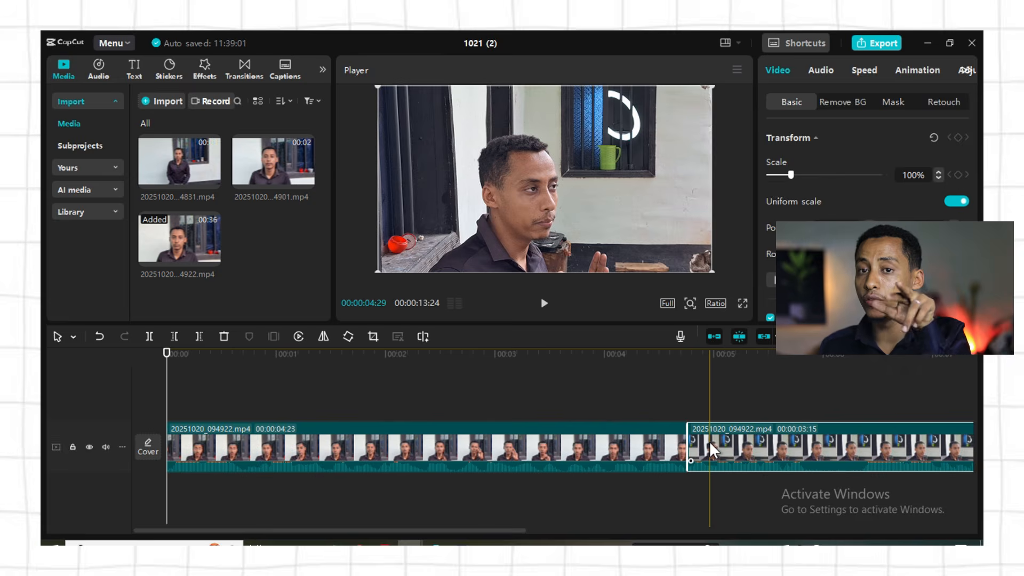
{"action": "left_click", "coordinate": [656, 445]}
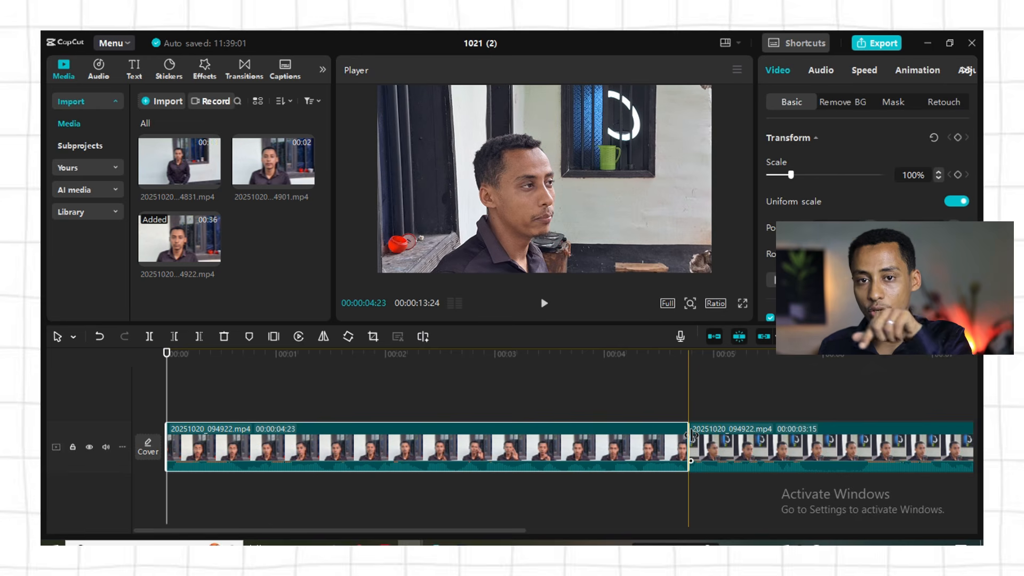
{"action": "left_click", "coordinate": [693, 437]}
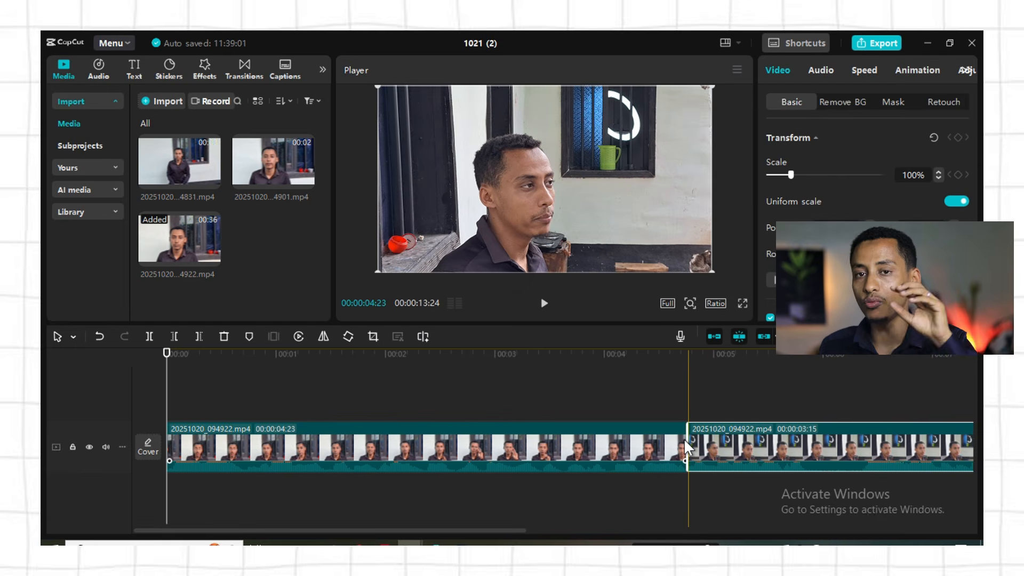
{"action": "left_click", "coordinate": [672, 406]}
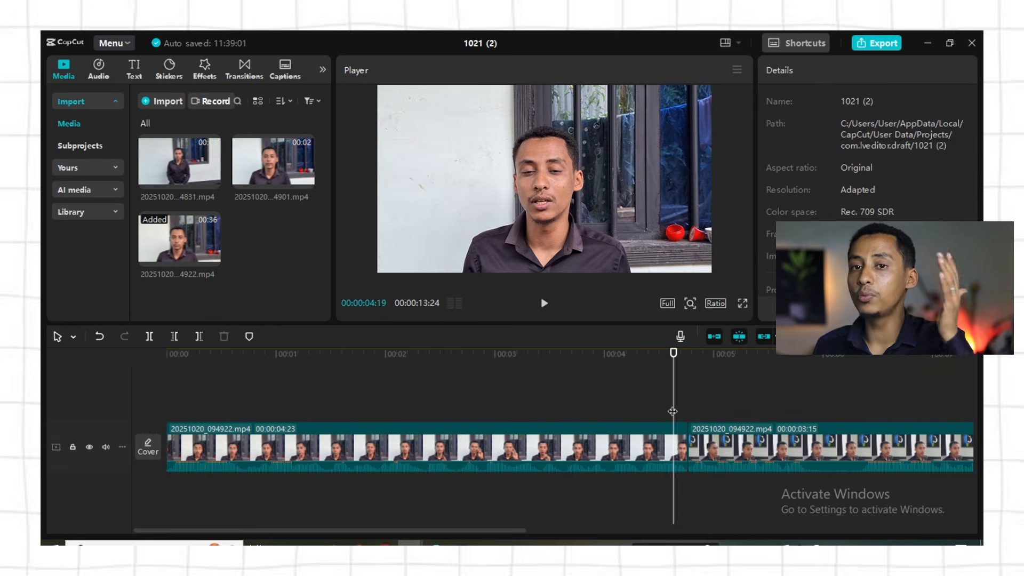
Add the Window Swap transition from the NEW category to the cut at 00:00:04:23
{"action": "left_click", "coordinate": [234, 70]}
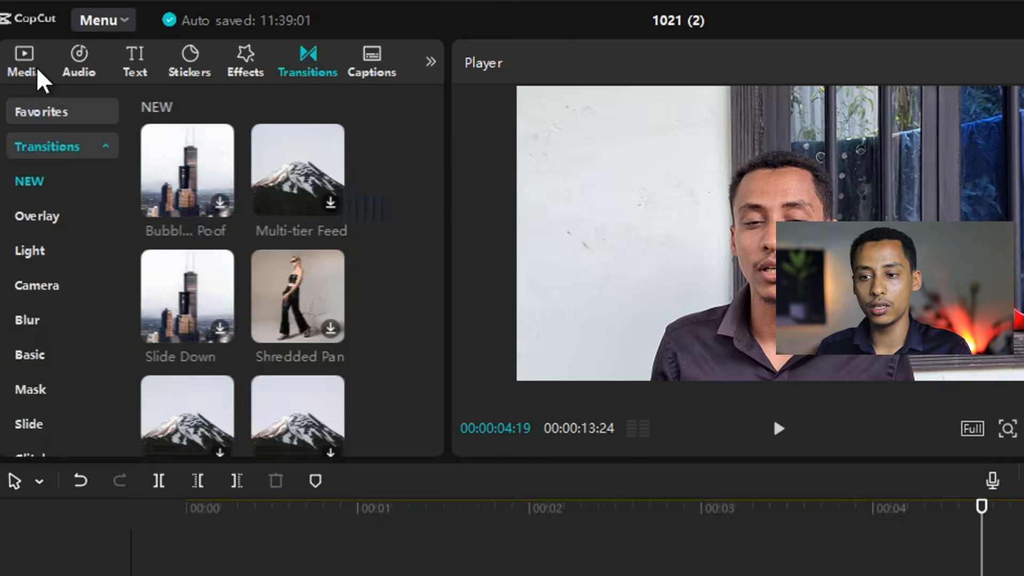
{"action": "left_click", "coordinate": [73, 73]}
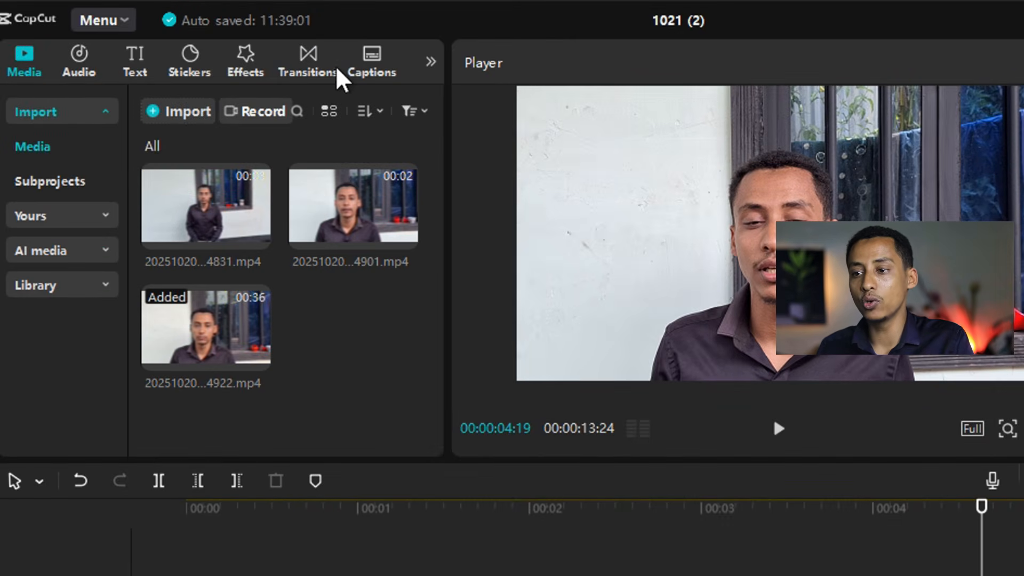
{"action": "left_click", "coordinate": [314, 75]}
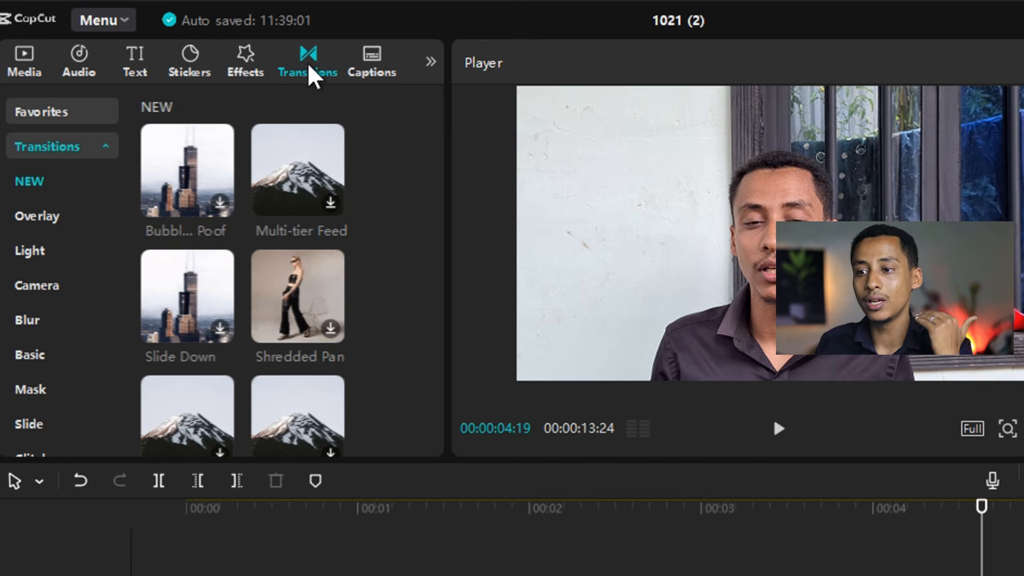
{"action": "scroll", "coordinate": [301, 302], "scroll_direction": "down", "scroll_amount": 3}
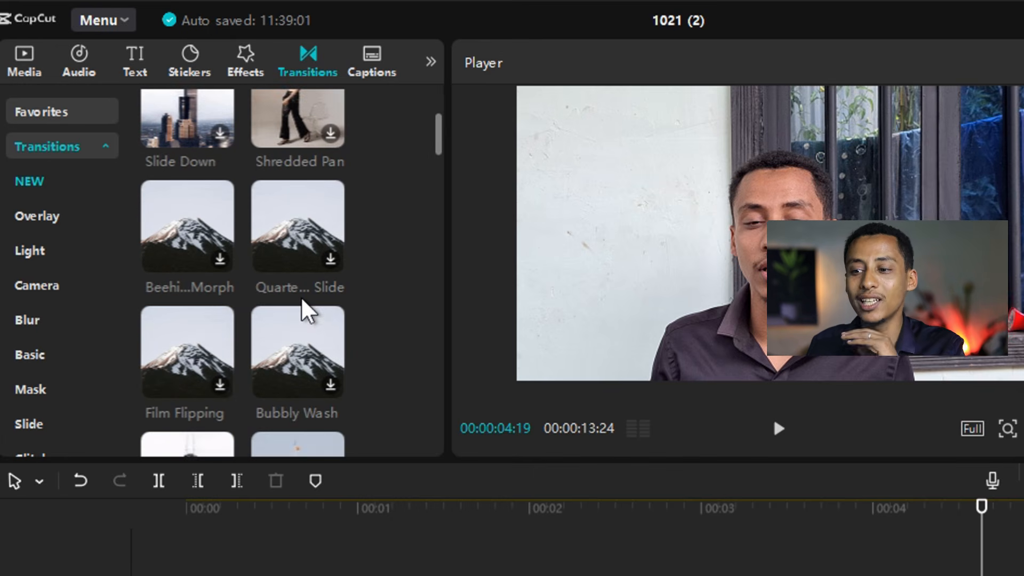
{"action": "scroll", "coordinate": [304, 304], "scroll_direction": "down", "scroll_amount": 5}
{"action": "mouse_move", "coordinate": [195, 277]}
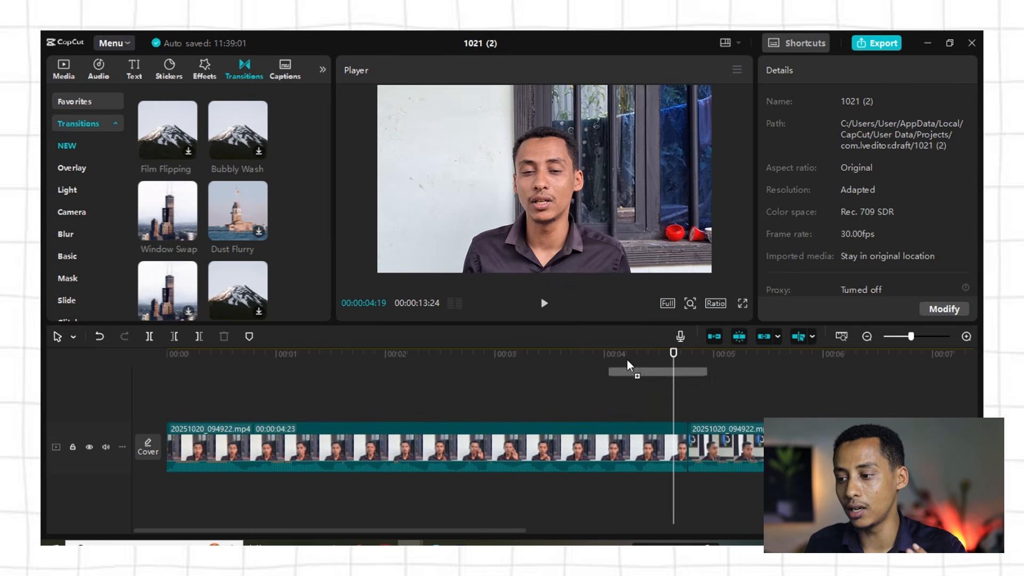
{"action": "left_click_drag", "start_coordinate": [195, 277], "coordinate": [747, 527]}
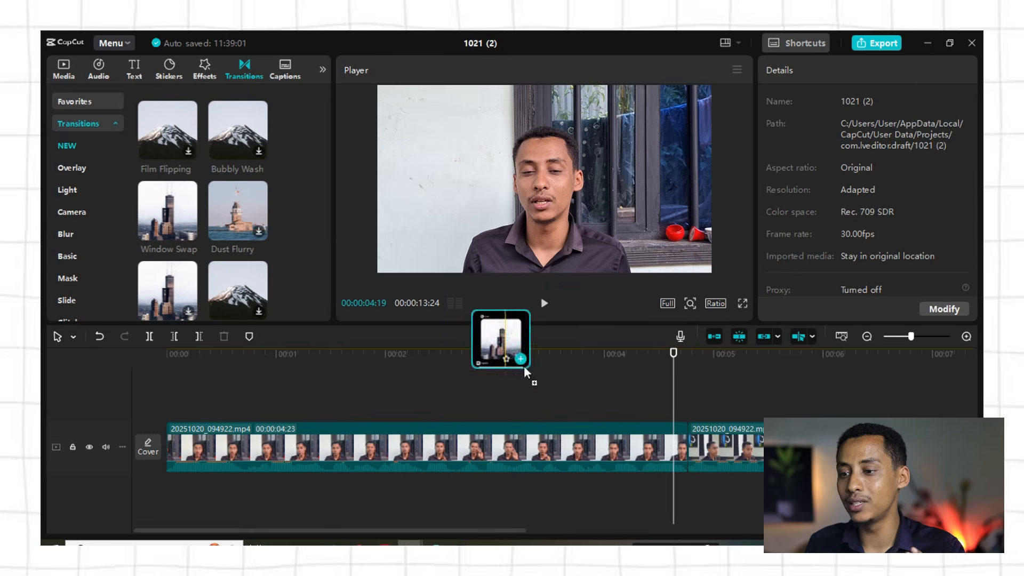
{"action": "left_click_drag", "start_coordinate": [524, 367], "coordinate": [651, 439]}
Play the timeline from shortly before the Window Swap transition until just past it
{"action": "left_click", "coordinate": [604, 373]}
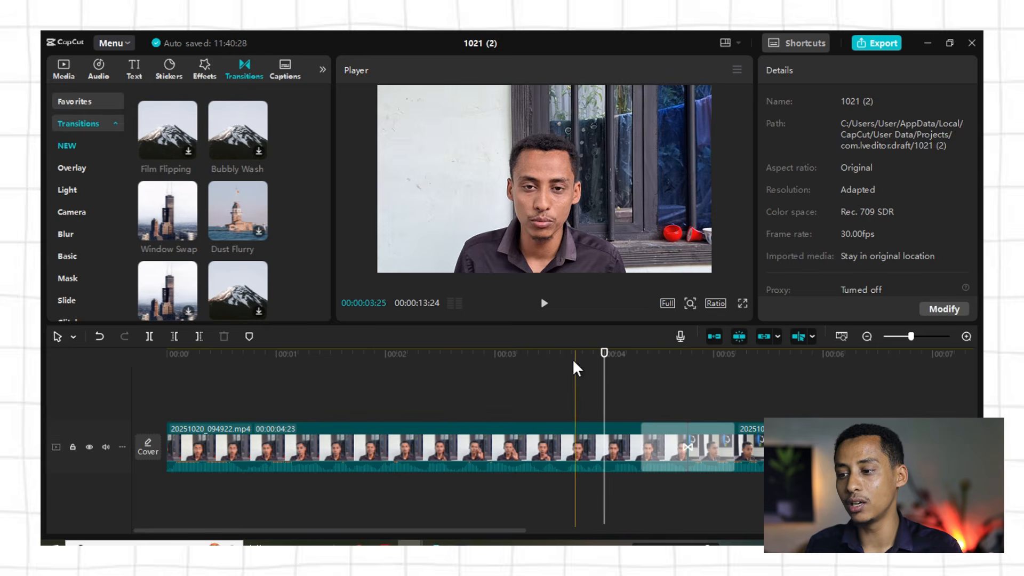
{"action": "left_click", "coordinate": [544, 303]}
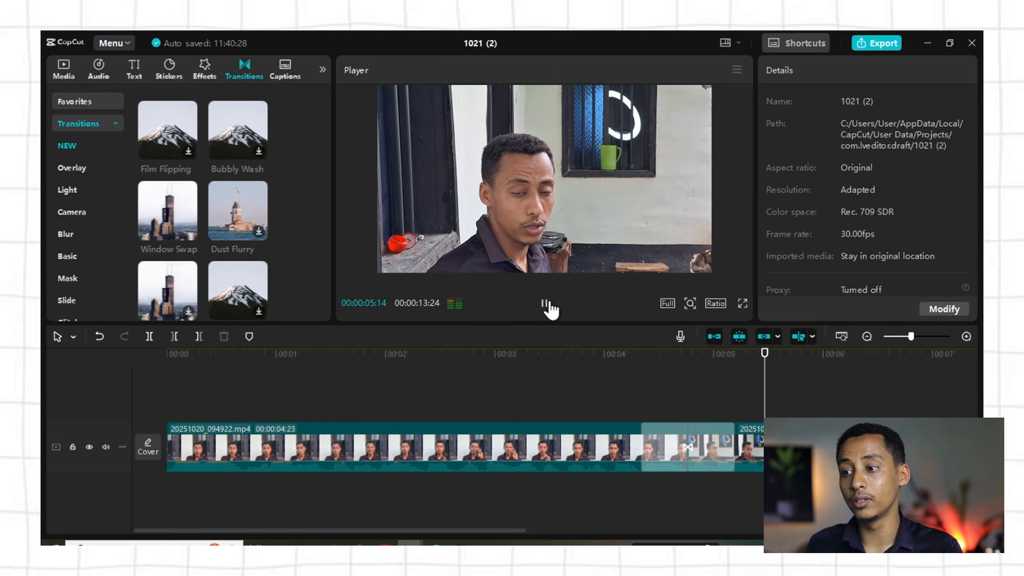
{"action": "left_click", "coordinate": [548, 303]}
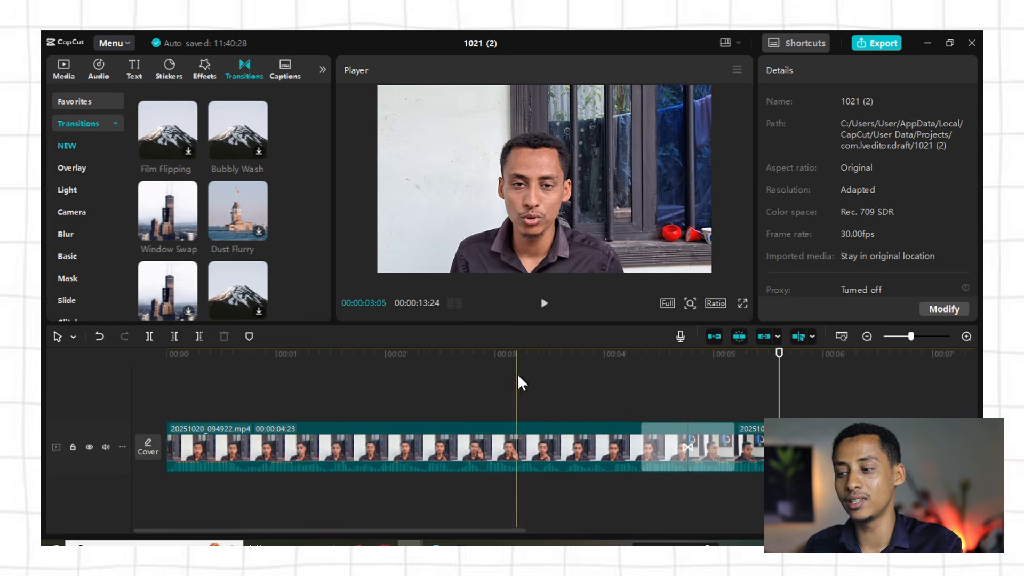
Shorten the Window Swap transition's duration and replay the timeline across it
{"action": "left_click", "coordinate": [654, 438]}
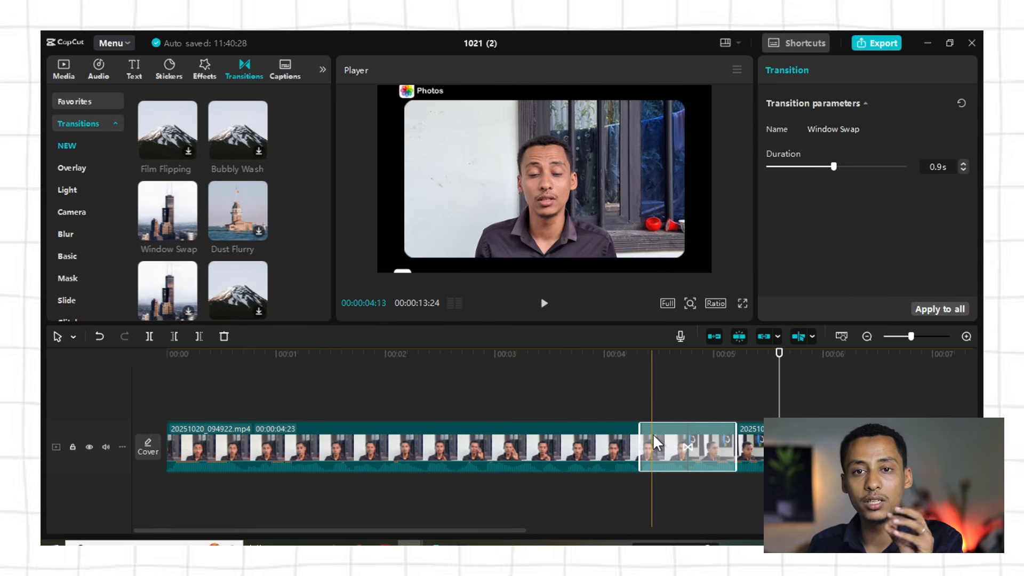
{"action": "left_click_drag", "start_coordinate": [833, 166], "coordinate": [796, 169]}
{"action": "left_click", "coordinate": [613, 407]}
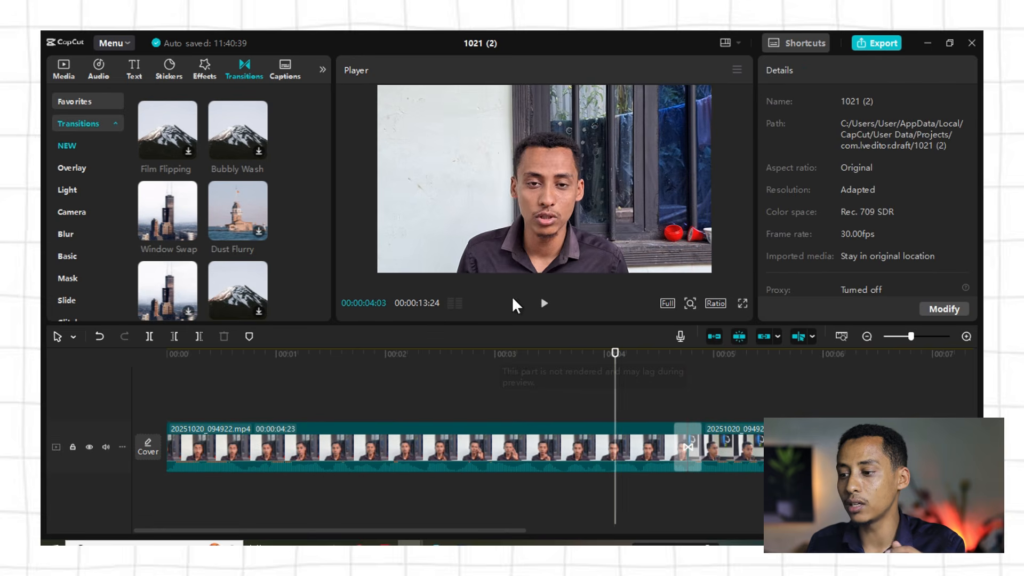
{"action": "left_click", "coordinate": [543, 303]}
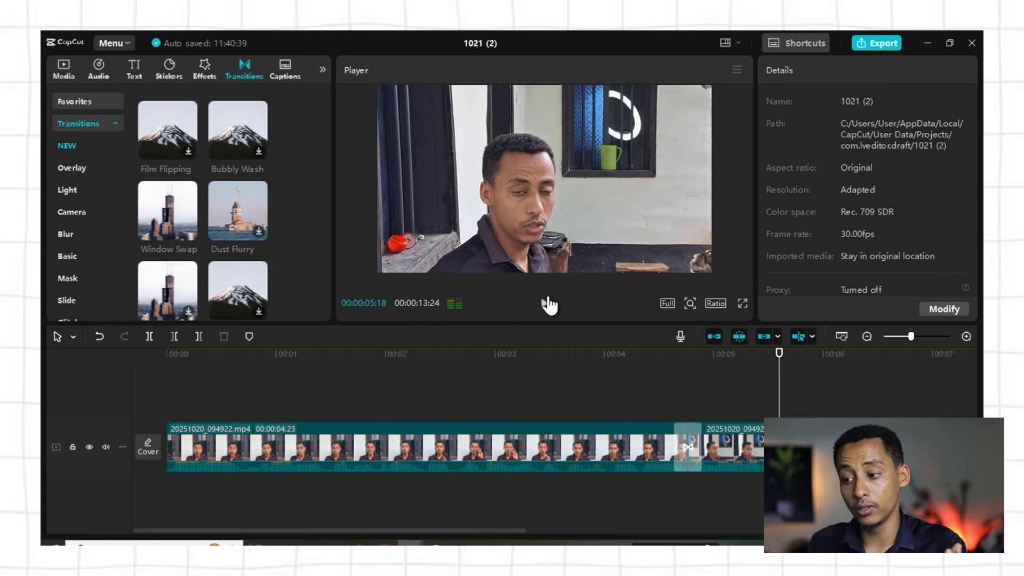
{"action": "left_click", "coordinate": [548, 305]}
Try the 3-flap Turn transition from the NEW category on the cut at 00:00:08:08
{"action": "left_click", "coordinate": [499, 523]}
{"action": "left_click_drag", "start_coordinate": [498, 530], "coordinate": [682, 528]}
{"action": "left_click_drag", "start_coordinate": [705, 402], "coordinate": [681, 393]}
{"action": "scroll", "coordinate": [163, 245], "scroll_direction": "down", "scroll_amount": 3}
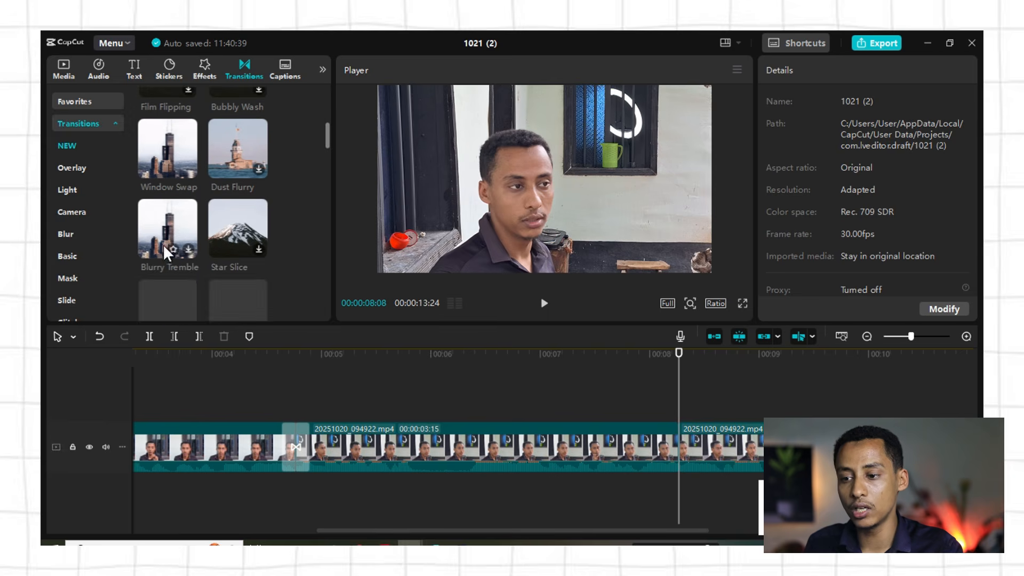
{"action": "scroll", "coordinate": [244, 242], "scroll_direction": "down", "scroll_amount": 3}
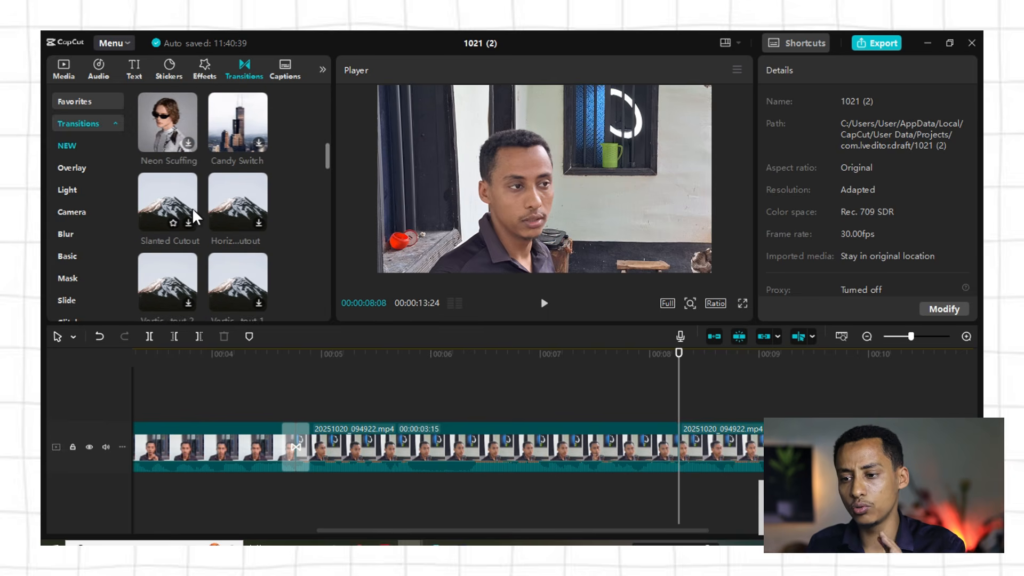
{"action": "scroll", "coordinate": [195, 212], "scroll_direction": "down", "scroll_amount": 3}
{"action": "left_click", "coordinate": [156, 238]}
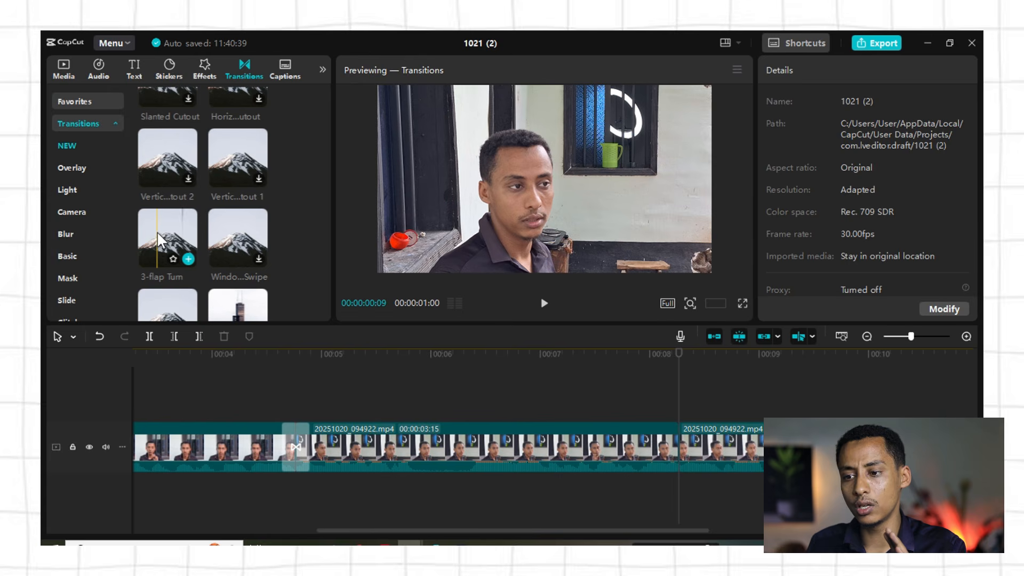
{"action": "left_click_drag", "start_coordinate": [156, 231], "coordinate": [667, 445]}
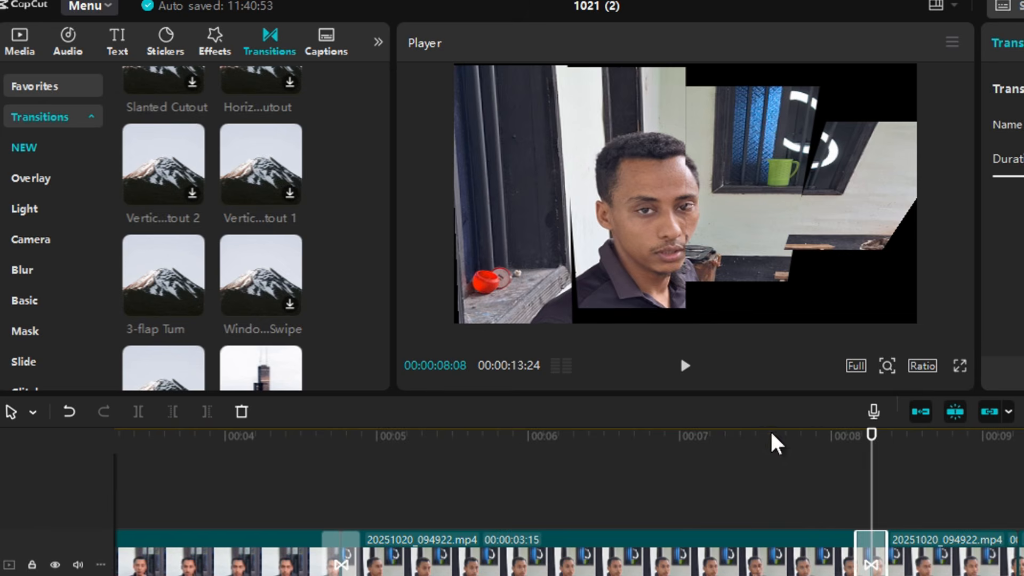
Preview the 3-flap Turn transition by playing across it, and delete it from the cut
{"action": "left_click", "coordinate": [775, 438]}
{"action": "left_click", "coordinate": [685, 367]}
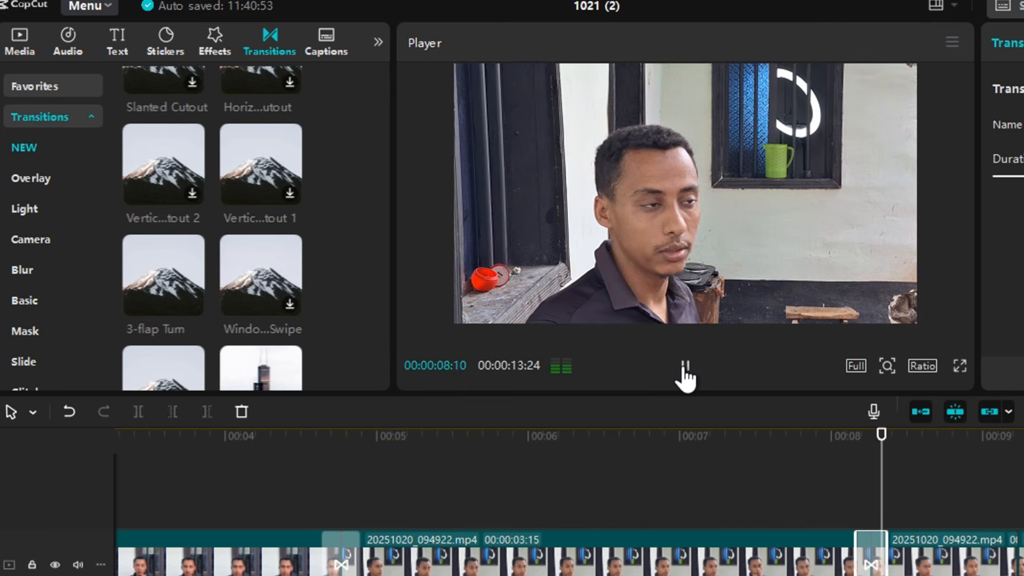
{"action": "left_click", "coordinate": [685, 367]}
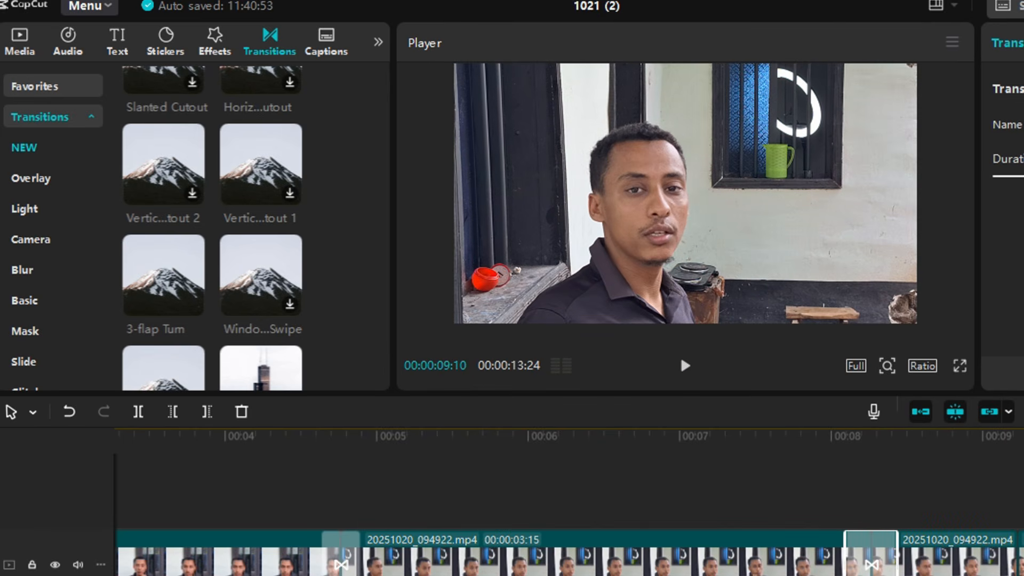
{"action": "left_click", "coordinate": [761, 438]}
{"action": "left_click", "coordinate": [686, 367]}
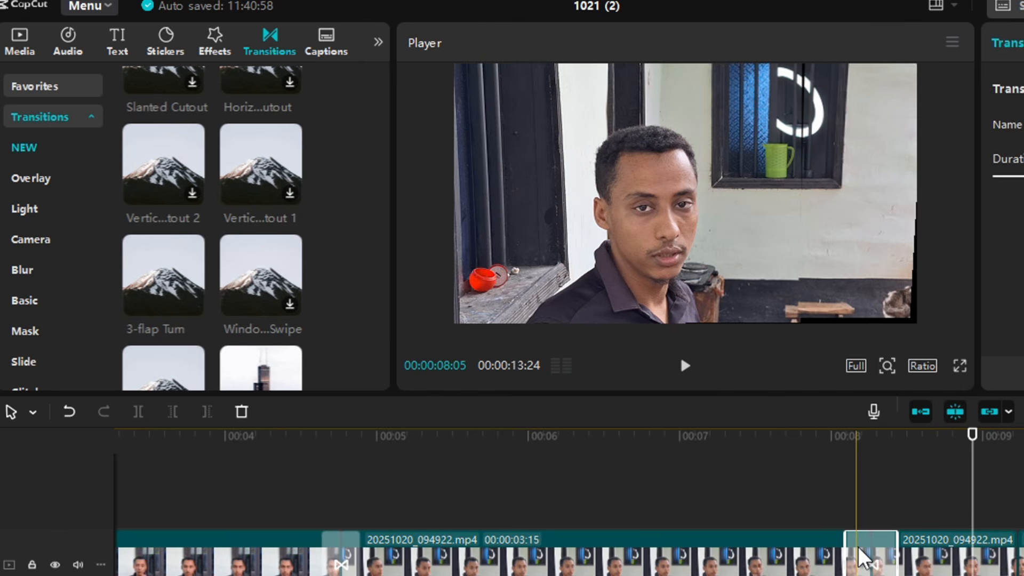
{"action": "key", "text": "Delete"}
Browse the transition categories and try Painted Haze from the Basic category on the cut at 00:00:08:08
{"action": "scroll", "coordinate": [242, 297], "scroll_direction": "down", "scroll_amount": 5}
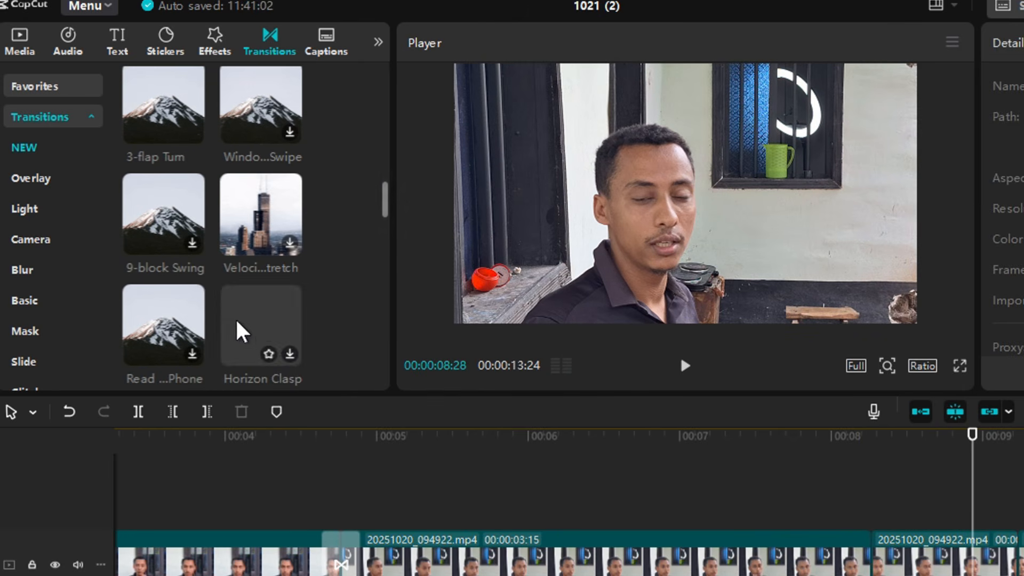
{"action": "scroll", "coordinate": [224, 298], "scroll_direction": "down", "scroll_amount": 3}
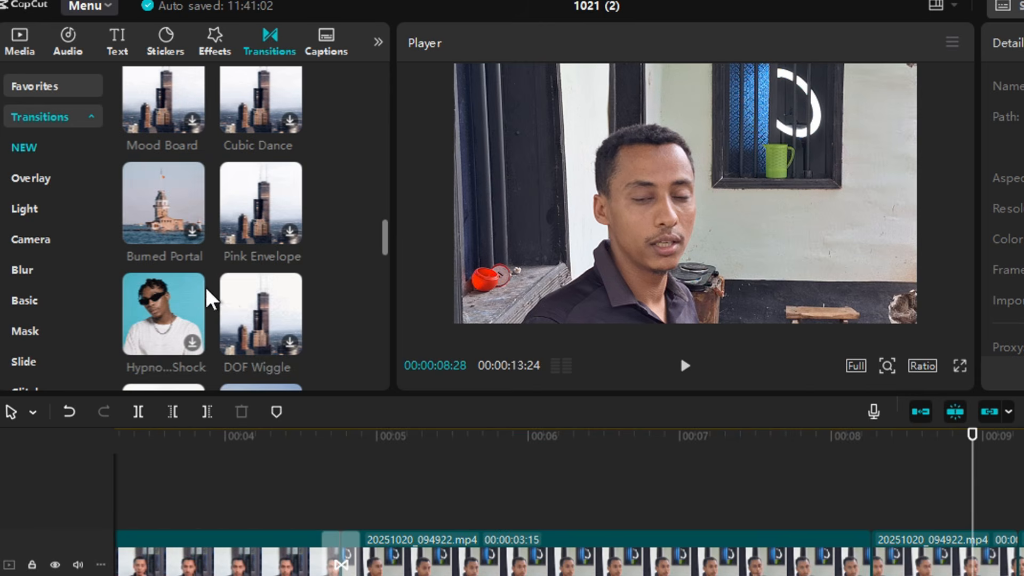
{"action": "left_click", "coordinate": [21, 176]}
{"action": "left_click", "coordinate": [23, 209]}
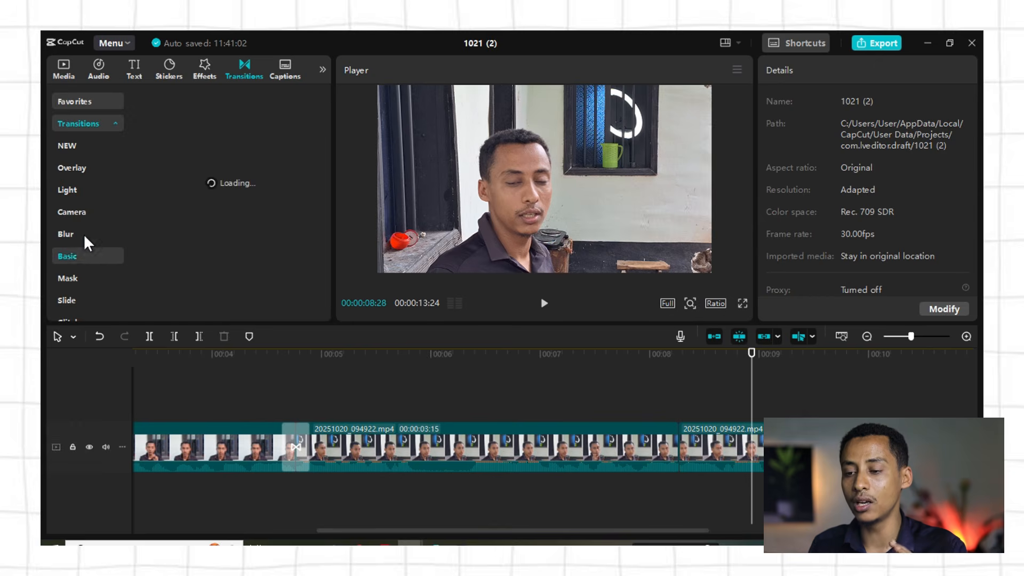
{"action": "left_click", "coordinate": [84, 215]}
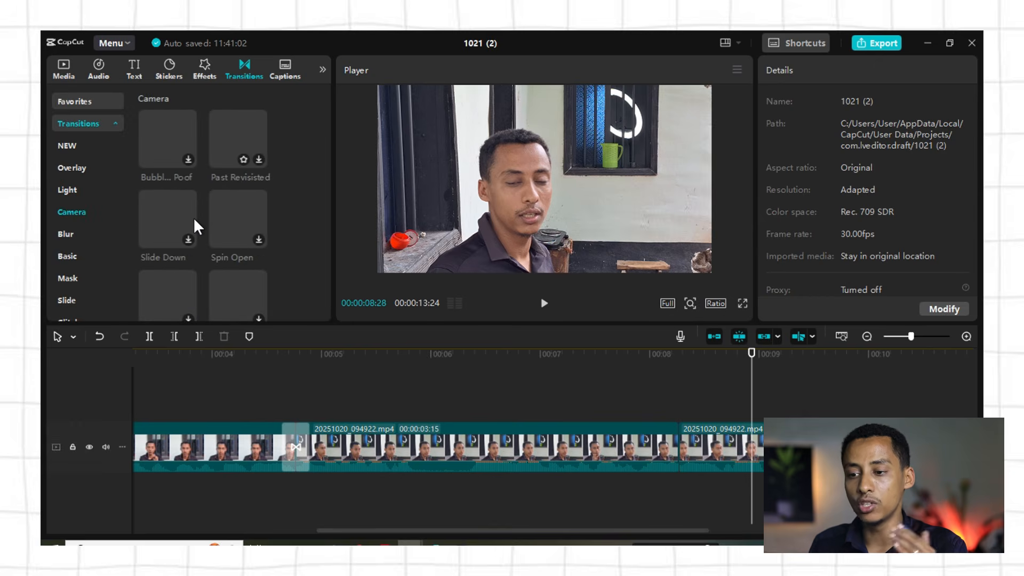
{"action": "scroll", "coordinate": [212, 221], "scroll_direction": "down", "scroll_amount": 5}
{"action": "scroll", "coordinate": [81, 219], "scroll_direction": "down", "scroll_amount": 1}
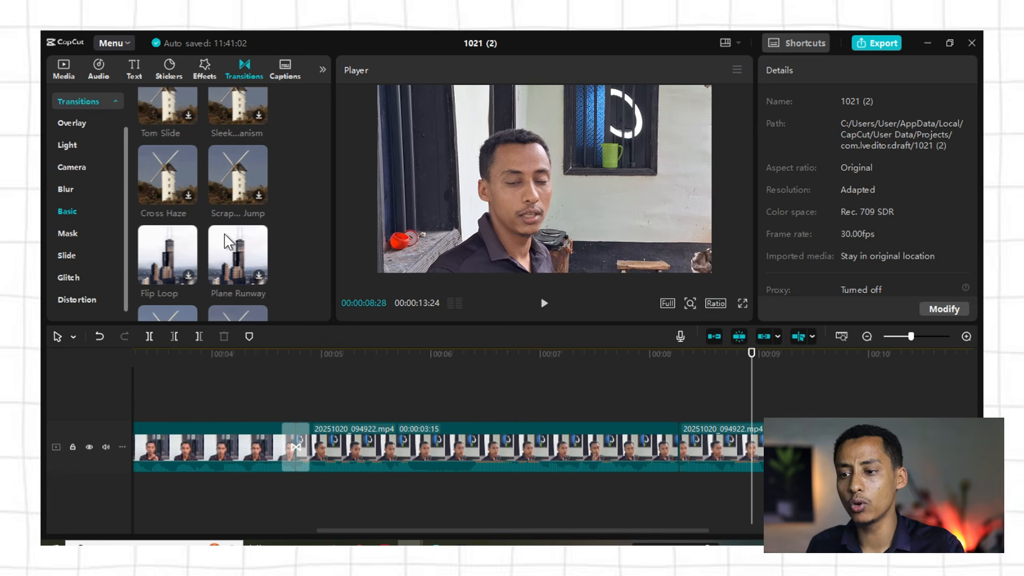
{"action": "scroll", "coordinate": [207, 261], "scroll_direction": "down", "scroll_amount": 3}
{"action": "scroll", "coordinate": [205, 257], "scroll_direction": "down", "scroll_amount": 1}
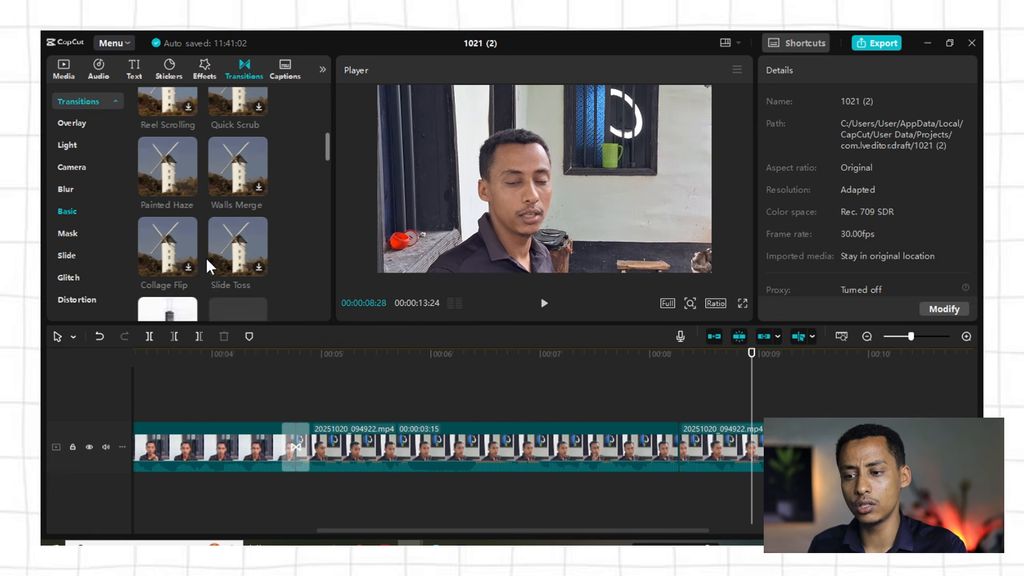
{"action": "mouse_move", "coordinate": [173, 145]}
{"action": "left_mouse_down"}
{"action": "mouse_move", "coordinate": [416, 320]}
{"action": "mouse_move", "coordinate": [654, 450]}
{"action": "mouse_move", "coordinate": [635, 448]}
{"action": "left_mouse_up"}
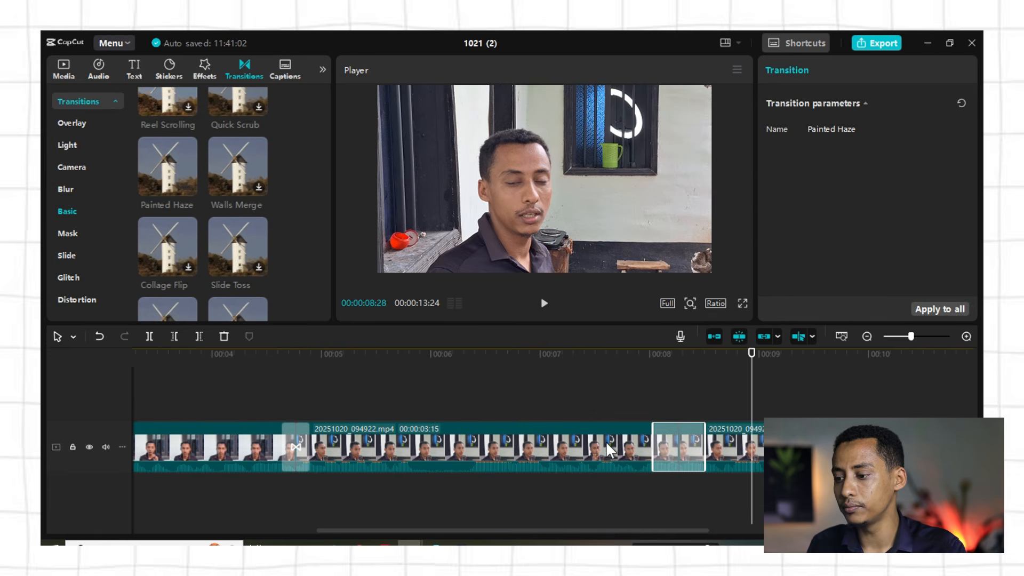
Play the timeline across the Painted Haze transition and delete it from the cut
{"action": "left_click", "coordinate": [592, 397]}
{"action": "left_click", "coordinate": [542, 303]}
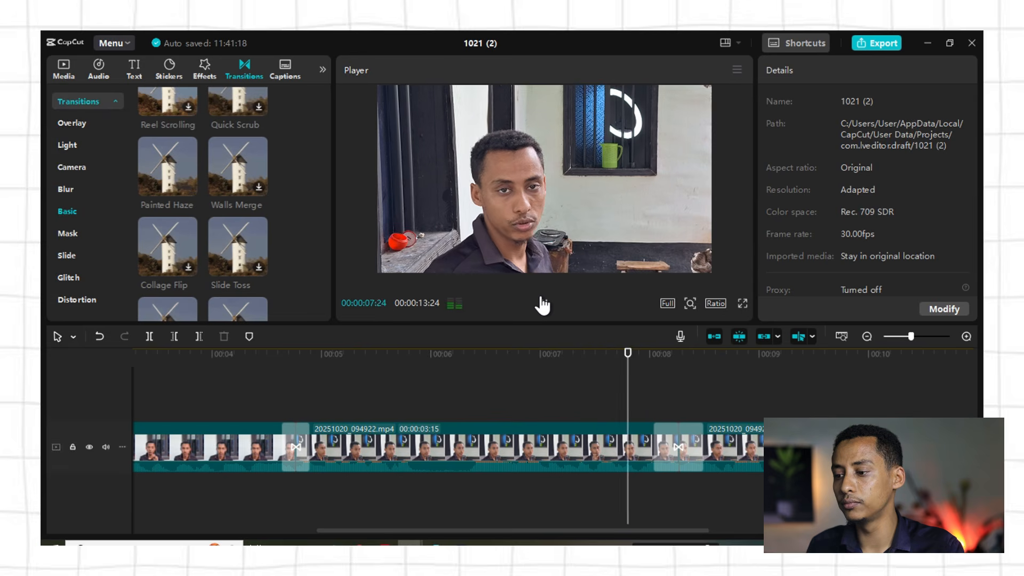
{"action": "left_click", "coordinate": [544, 302]}
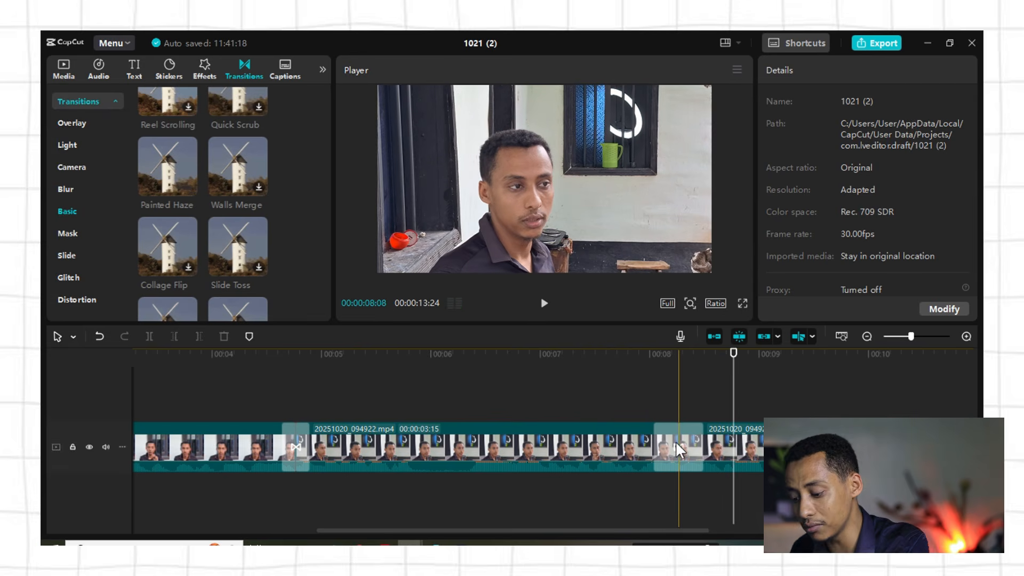
{"action": "left_click", "coordinate": [675, 440]}
{"action": "key", "text": "Delete"}
Add the Down transition from the Basic category to the cut at 00:00:08:08
{"action": "scroll", "coordinate": [253, 206], "scroll_direction": "down", "scroll_amount": 2}
{"action": "scroll", "coordinate": [222, 256], "scroll_direction": "down", "scroll_amount": 5}
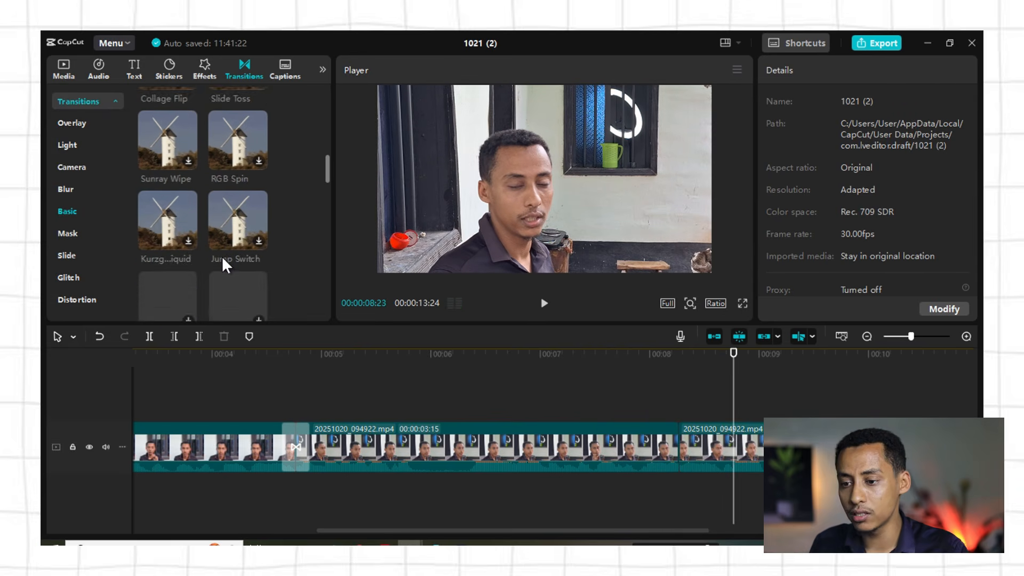
{"action": "scroll", "coordinate": [249, 255], "scroll_direction": "down", "scroll_amount": 6}
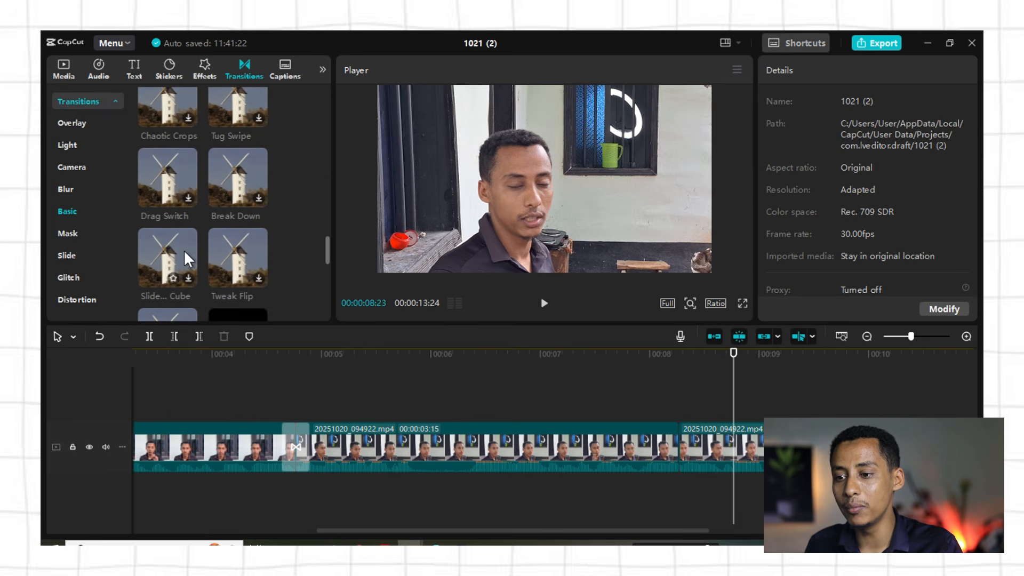
{"action": "scroll", "coordinate": [183, 250], "scroll_direction": "down", "scroll_amount": 3}
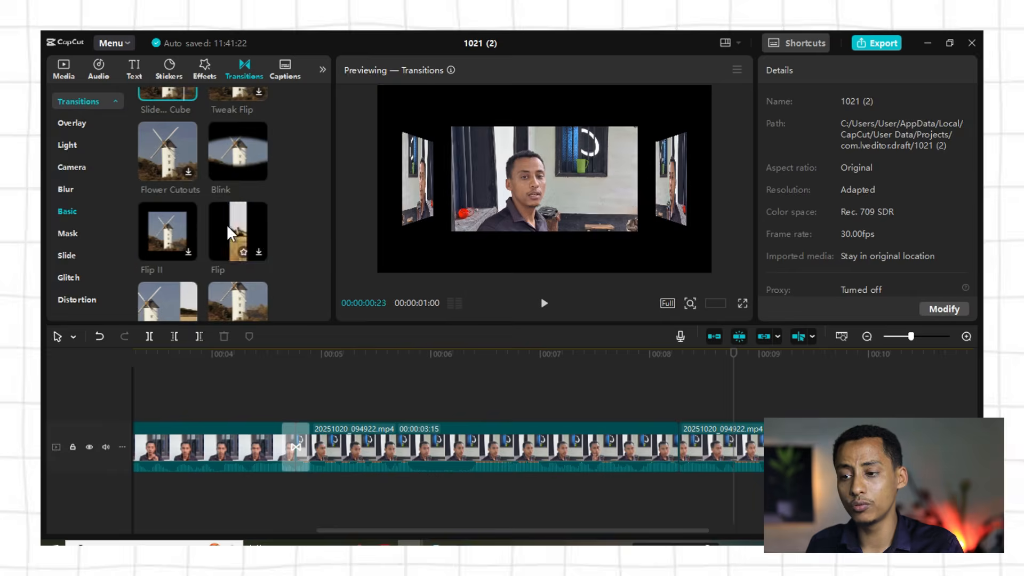
{"action": "scroll", "coordinate": [227, 223], "scroll_direction": "down", "scroll_amount": 3}
{"action": "left_click_drag", "start_coordinate": [226, 143], "coordinate": [676, 448]}
Play the timeline from shortly before the transition at 00:00:08:08 until just past it
{"action": "left_click", "coordinate": [621, 414]}
{"action": "left_click", "coordinate": [544, 303]}
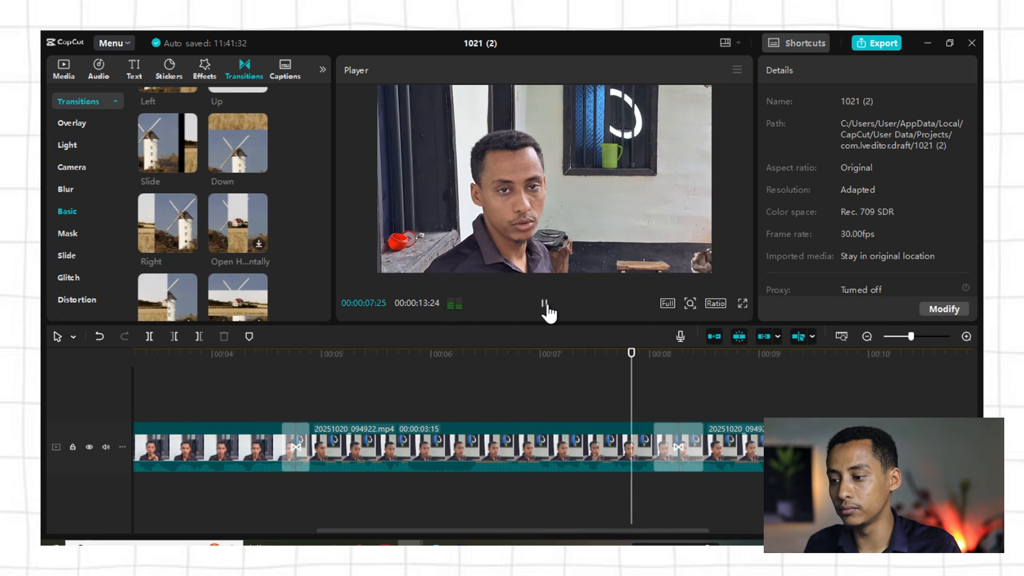
{"action": "left_click", "coordinate": [544, 303]}
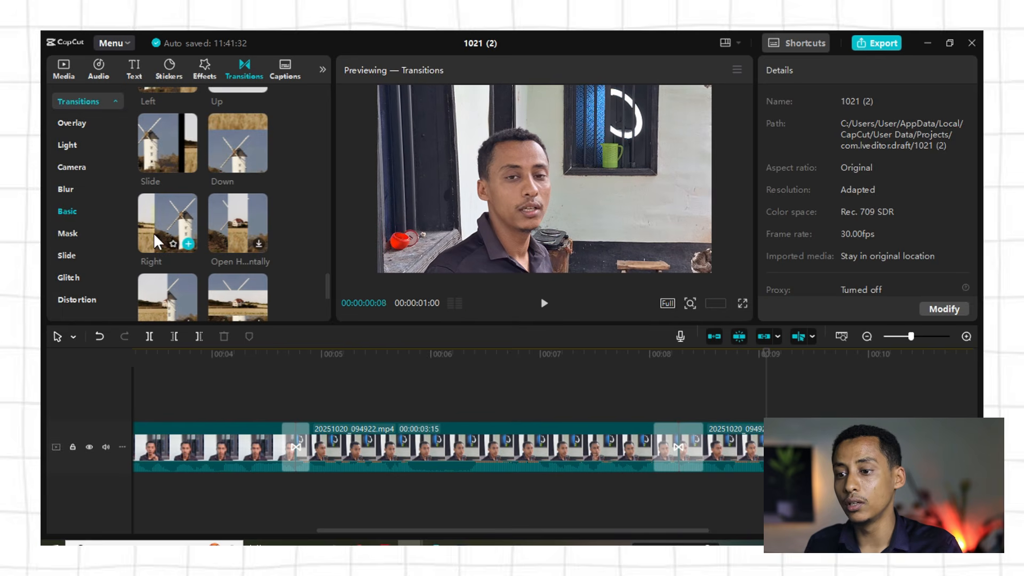
Add the Right transition to the cut just after 00:00:09 and the Slide transition to the cut at 00:00:11:08
{"action": "left_click_drag", "start_coordinate": [160, 251], "coordinate": [754, 448]}
{"action": "left_click_drag", "start_coordinate": [556, 530], "coordinate": [746, 530]}
{"action": "scroll", "coordinate": [212, 299], "scroll_direction": "down", "scroll_amount": 2}
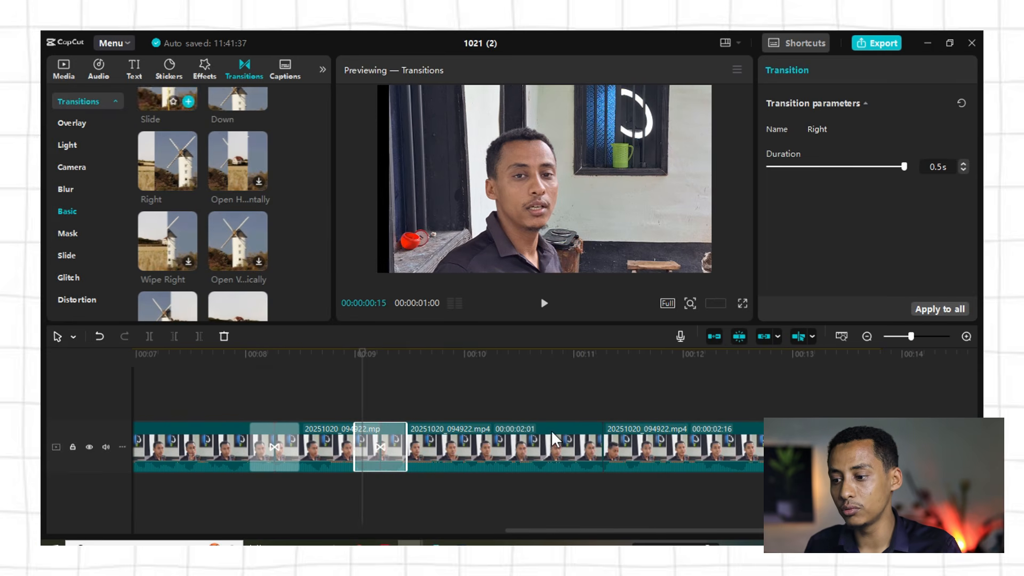
{"action": "scroll", "coordinate": [309, 256], "scroll_direction": "up", "scroll_amount": 2}
{"action": "left_click_drag", "start_coordinate": [176, 143], "coordinate": [597, 413]}
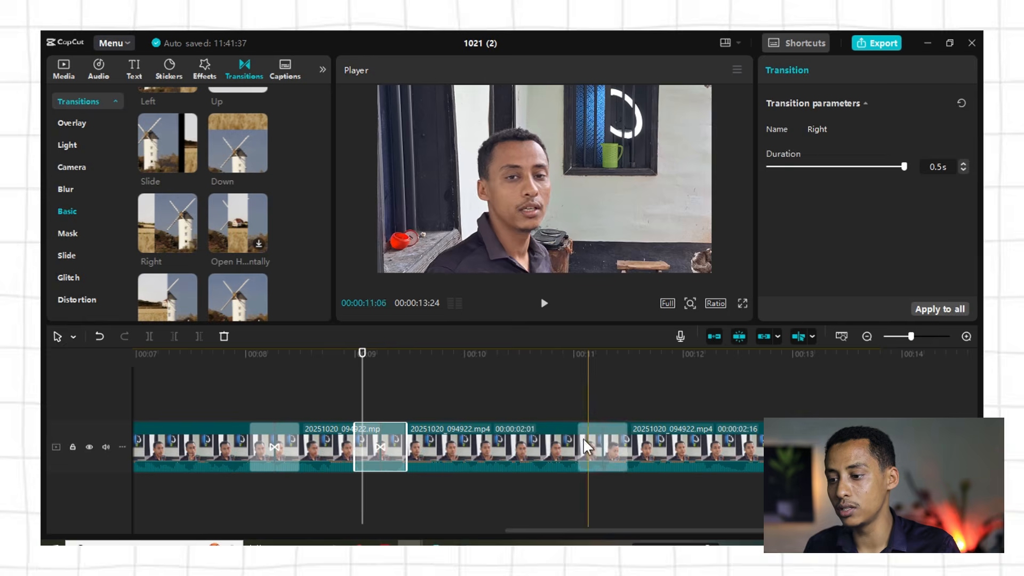
Play the timeline from just before 00:00:08 across the last three transitions, and return the playhead to the start
{"action": "left_click", "coordinate": [235, 388]}
{"action": "left_click", "coordinate": [548, 307]}
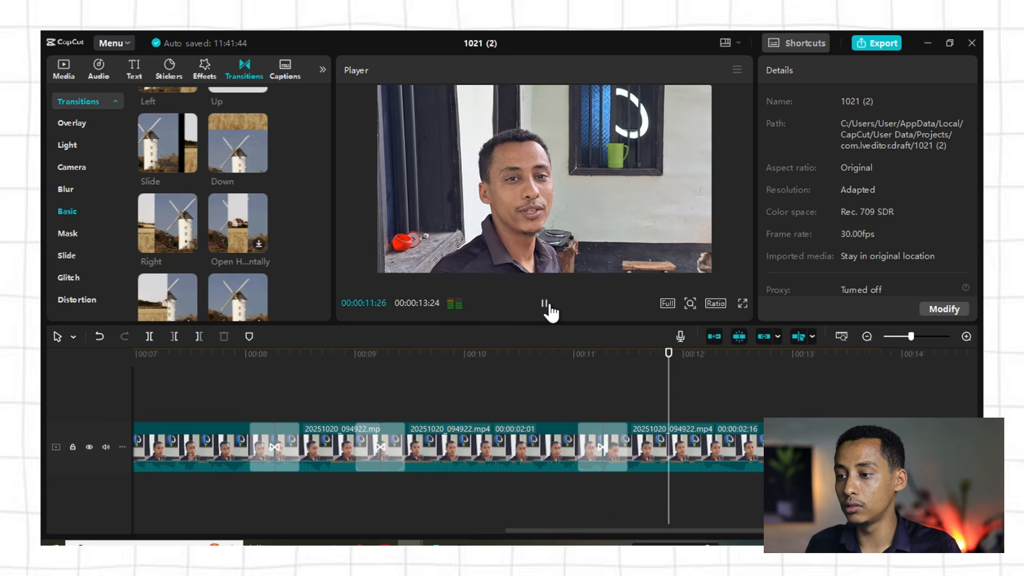
{"action": "left_click", "coordinate": [549, 308]}
{"action": "left_click", "coordinate": [354, 399]}
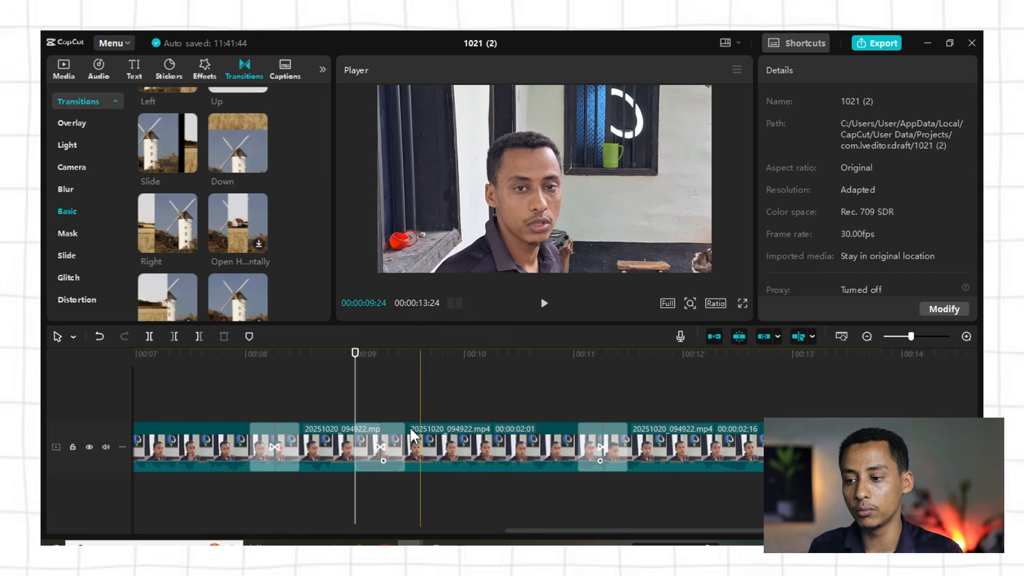
{"action": "left_click_drag", "start_coordinate": [342, 383], "coordinate": [77, 386]}
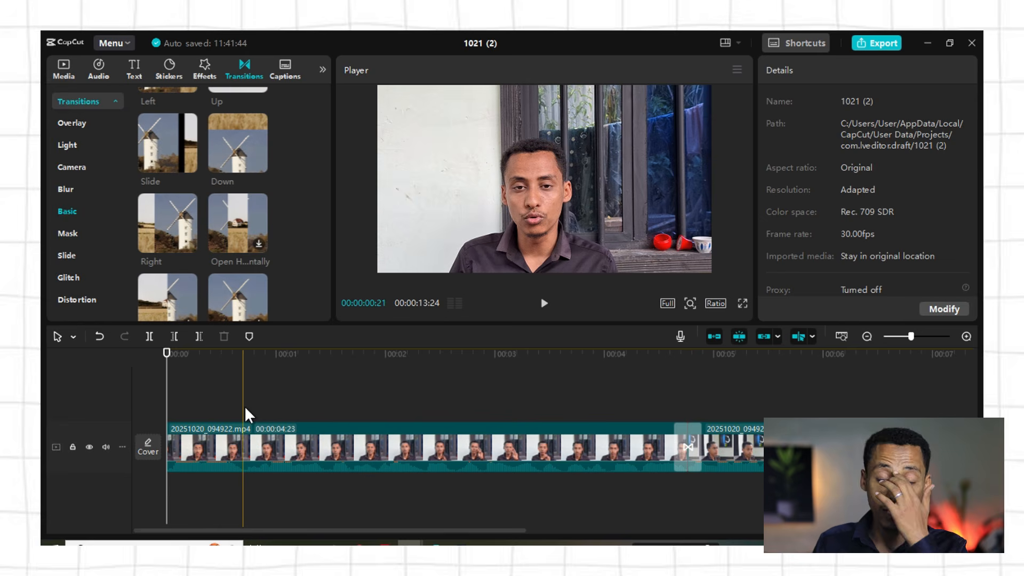
Scale the first clip to 148% and reposition it to X 198, Y 95, checking the framing at 00:00:03:08
{"action": "left_click", "coordinate": [287, 445]}
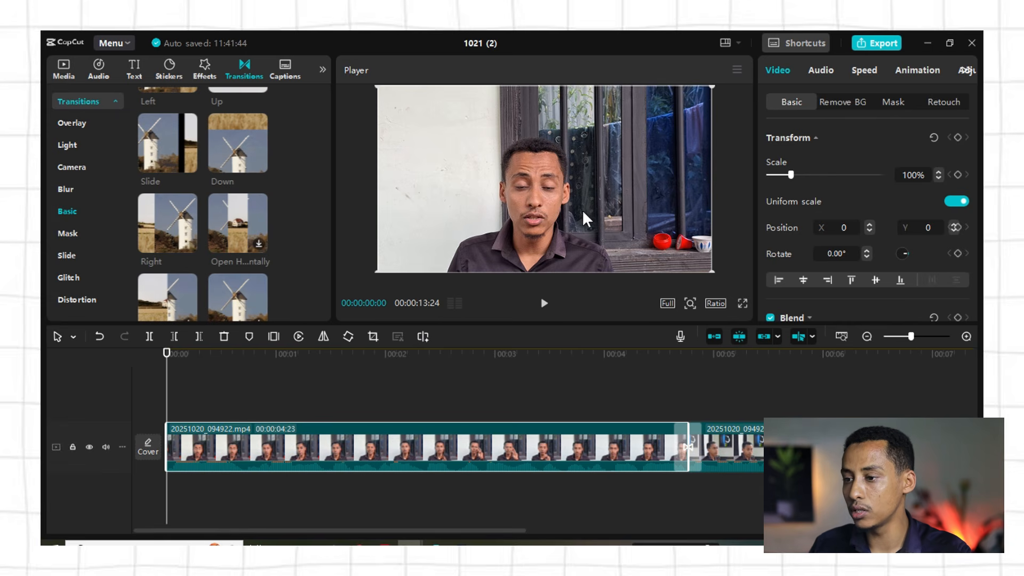
{"action": "left_click_drag", "start_coordinate": [709, 270], "coordinate": [804, 359]}
{"action": "left_click_drag", "start_coordinate": [552, 209], "coordinate": [554, 188]}
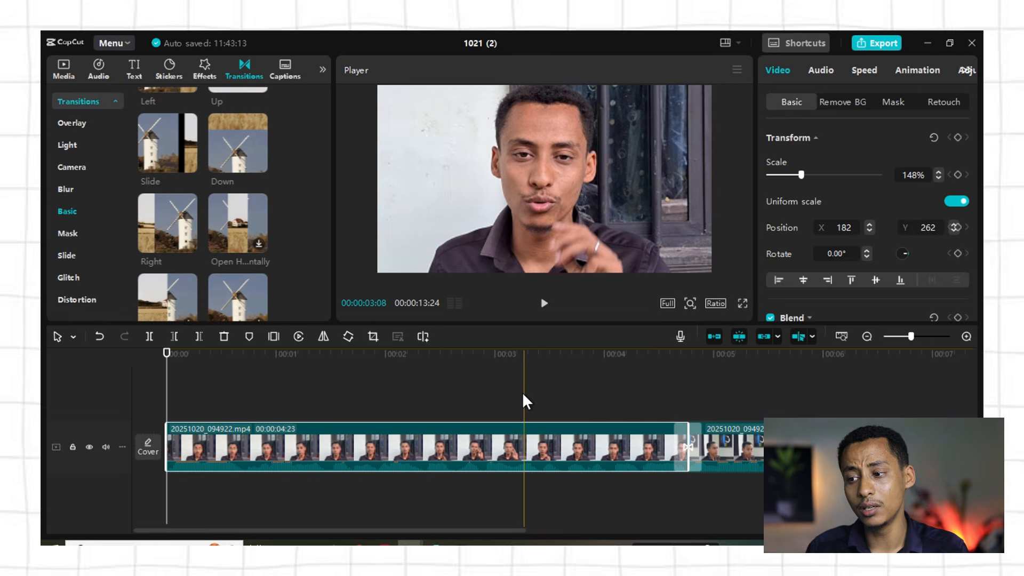
{"action": "left_click", "coordinate": [522, 392]}
{"action": "left_click", "coordinate": [552, 183]}
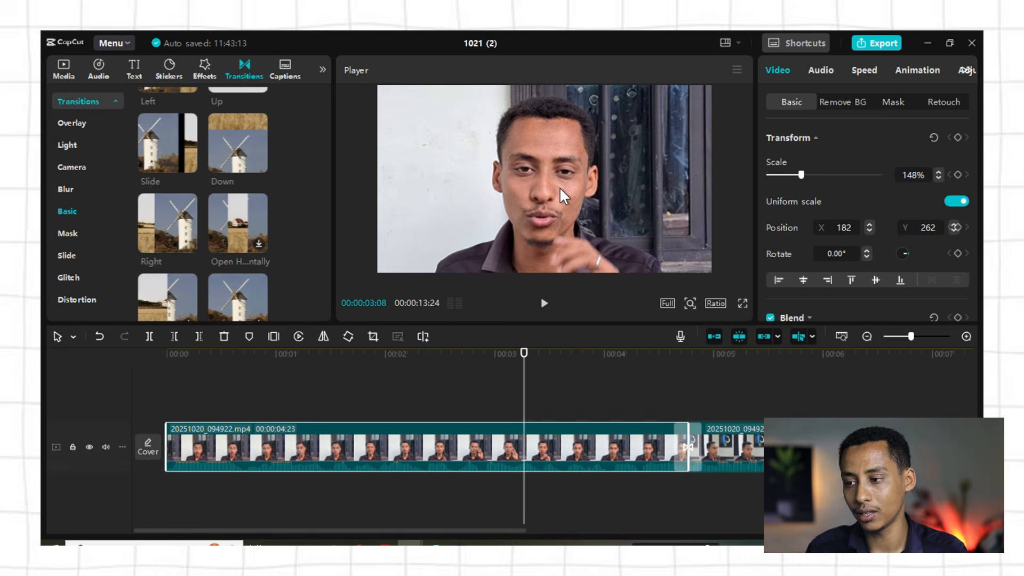
Scale the second clip to 130% and reposition it around the speaker at 00:00:05:16
{"action": "left_click", "coordinate": [770, 397]}
{"action": "left_click", "coordinate": [475, 259]}
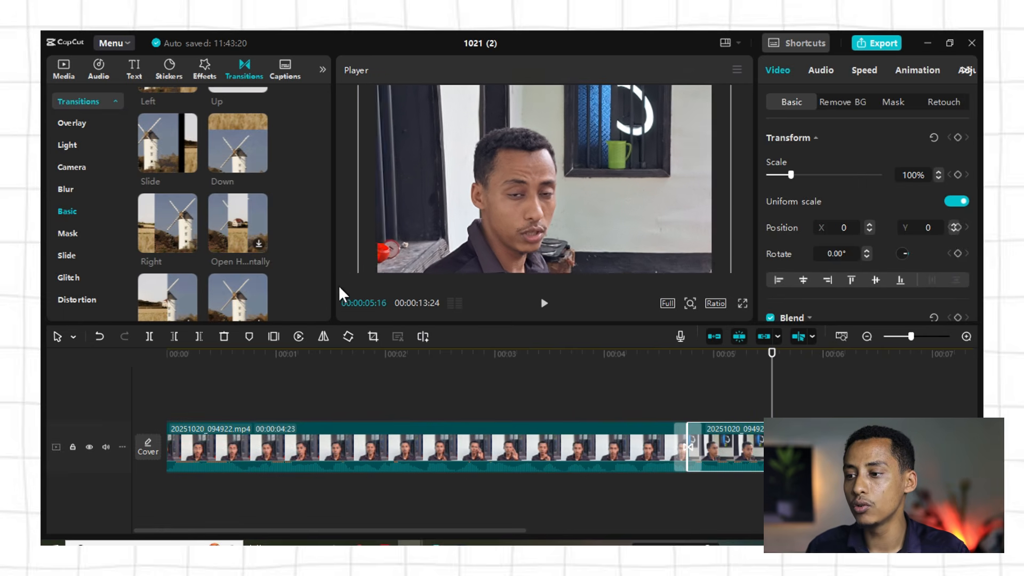
{"action": "left_click_drag", "start_coordinate": [495, 181], "coordinate": [515, 162]}
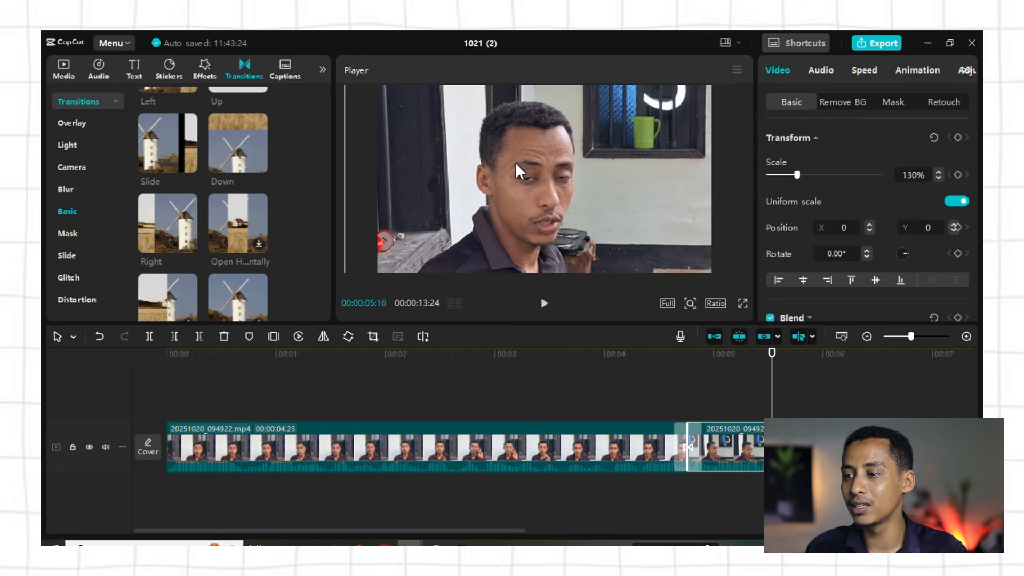
Enlarge the short third clip at 00:00:08:20 and reframe it around the speaker
{"action": "left_click", "coordinate": [657, 383]}
{"action": "left_click_drag", "start_coordinate": [656, 385], "coordinate": [799, 398]}
{"action": "left_click_drag", "start_coordinate": [723, 359], "coordinate": [689, 397]}
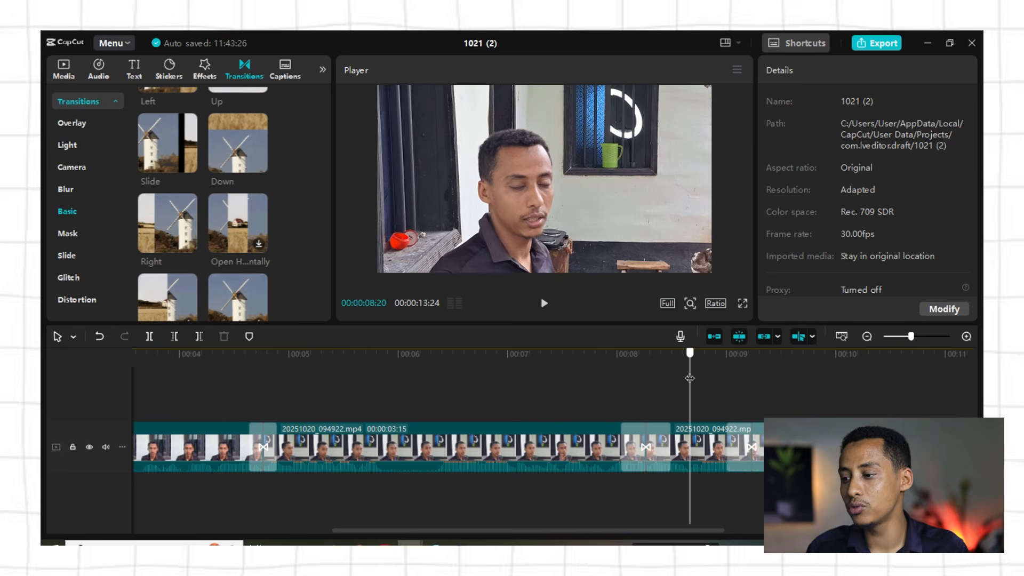
{"action": "left_click", "coordinate": [514, 183]}
{"action": "left_click_drag", "start_coordinate": [376, 272], "coordinate": [316, 313]}
{"action": "left_click_drag", "start_coordinate": [463, 234], "coordinate": [539, 190]}
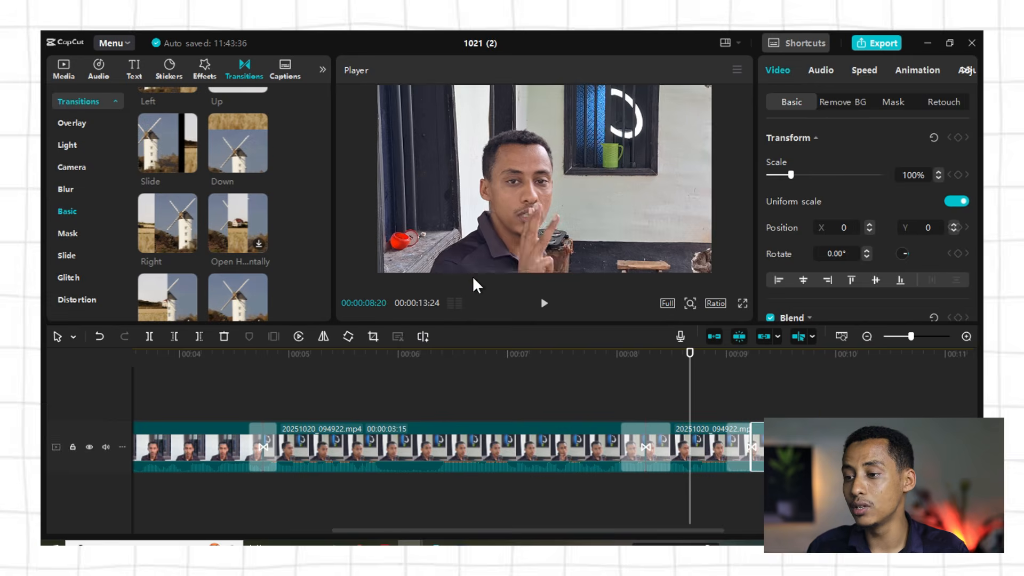
Scale the fourth clip to 136% and reposition it to X 167, Y 187
{"action": "left_click", "coordinate": [788, 376]}
{"action": "left_click", "coordinate": [809, 446]}
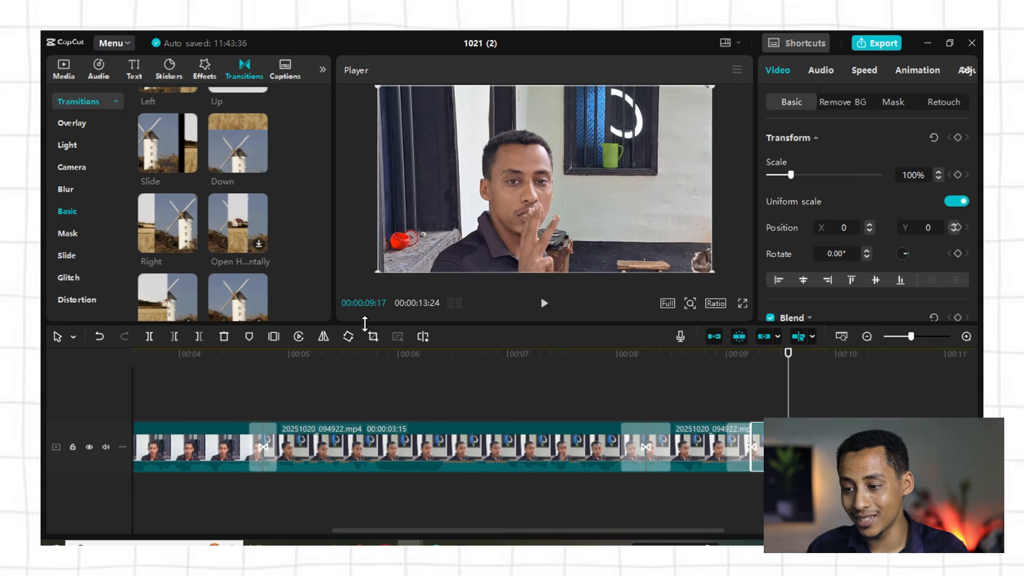
{"action": "left_click_drag", "start_coordinate": [379, 270], "coordinate": [302, 329]}
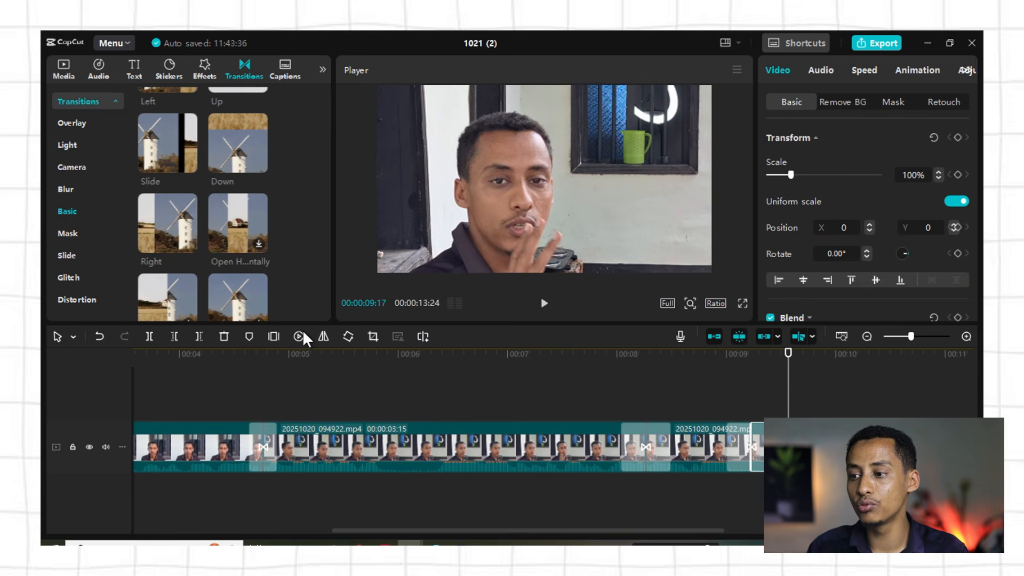
{"action": "left_click_drag", "start_coordinate": [488, 205], "coordinate": [536, 235]}
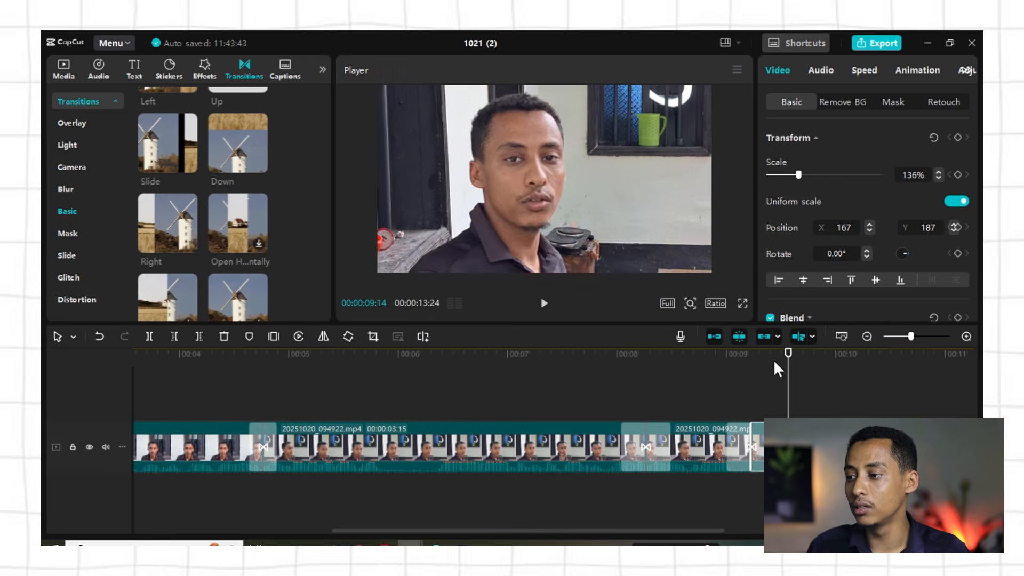
Scale the last clip to 137% and reposition it to X 206, Y 163
{"action": "left_click_drag", "start_coordinate": [788, 355], "coordinate": [908, 389]}
{"action": "left_click", "coordinate": [519, 199]}
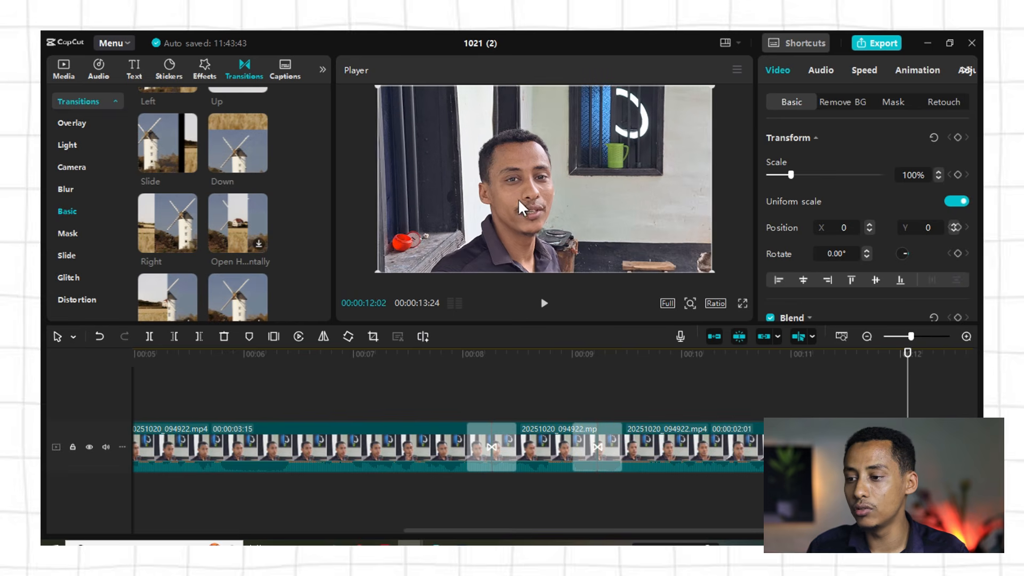
{"action": "left_click_drag", "start_coordinate": [379, 270], "coordinate": [293, 315]}
{"action": "left_click_drag", "start_coordinate": [552, 168], "coordinate": [560, 155]}
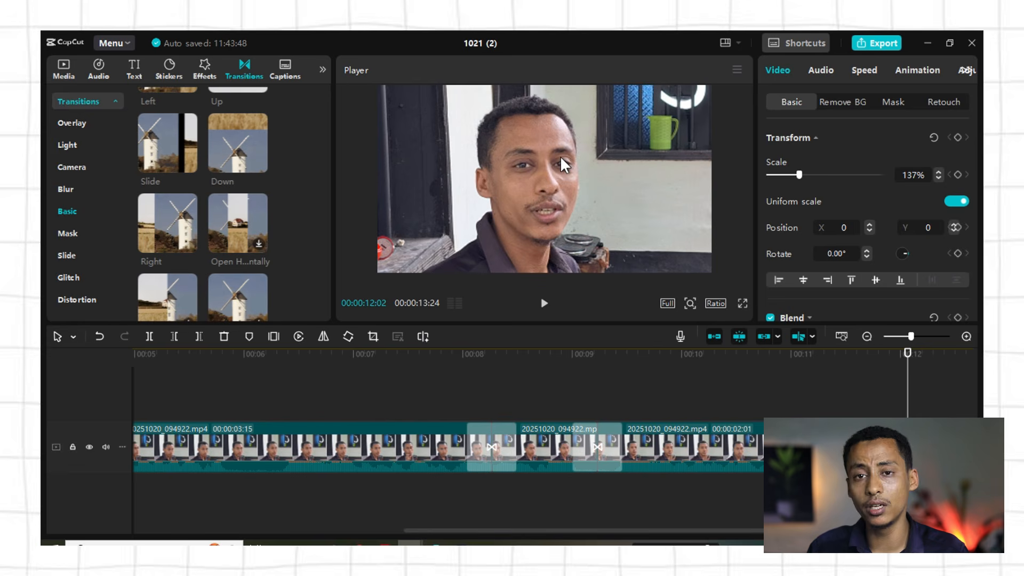
Return the playhead to the start and open the first clip's Adjustment settings
{"action": "left_click", "coordinate": [468, 353]}
{"action": "left_click_drag", "start_coordinate": [467, 353], "coordinate": [50, 336]}
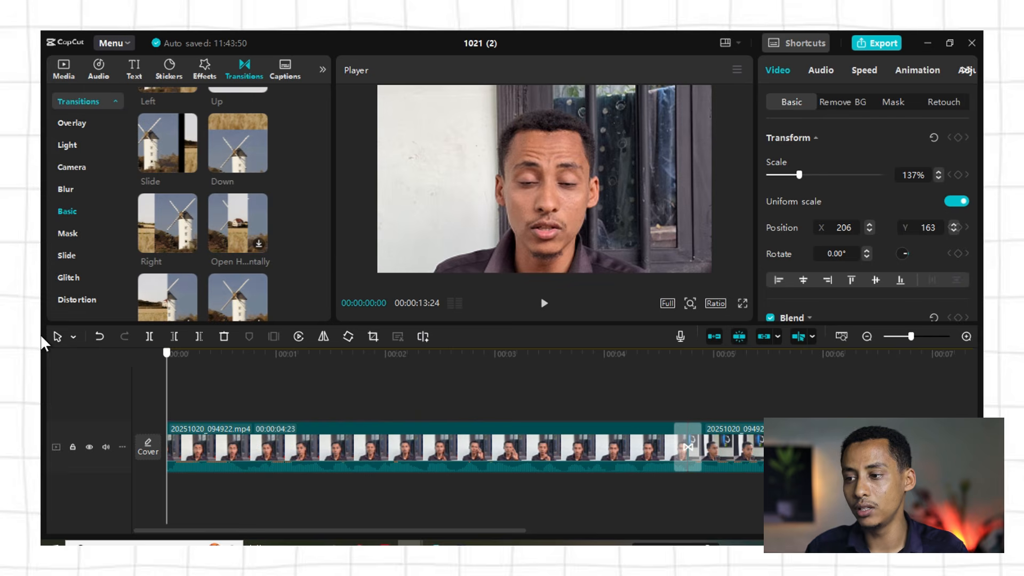
{"action": "left_click", "coordinate": [344, 451]}
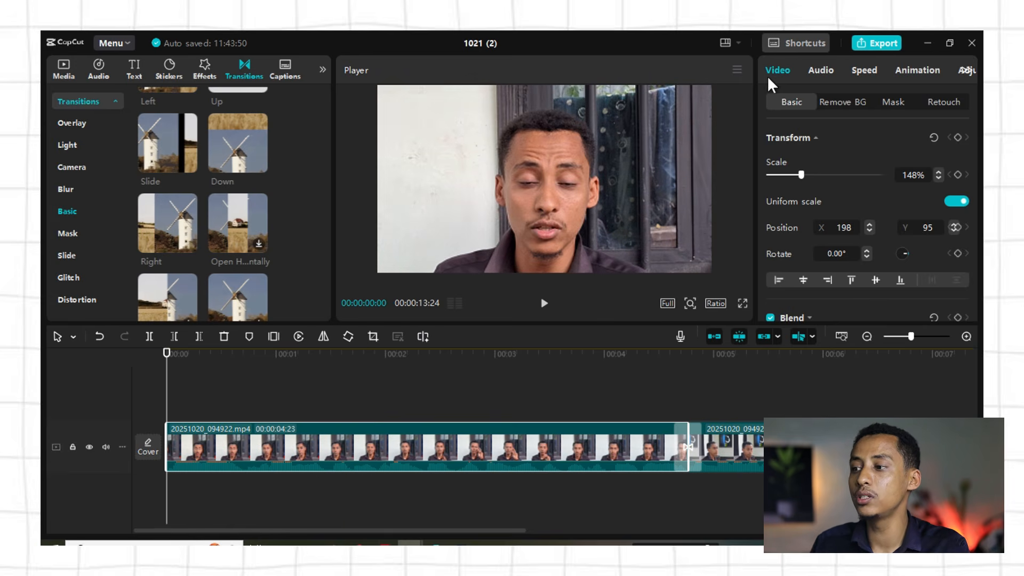
{"action": "left_click", "coordinate": [963, 72]}
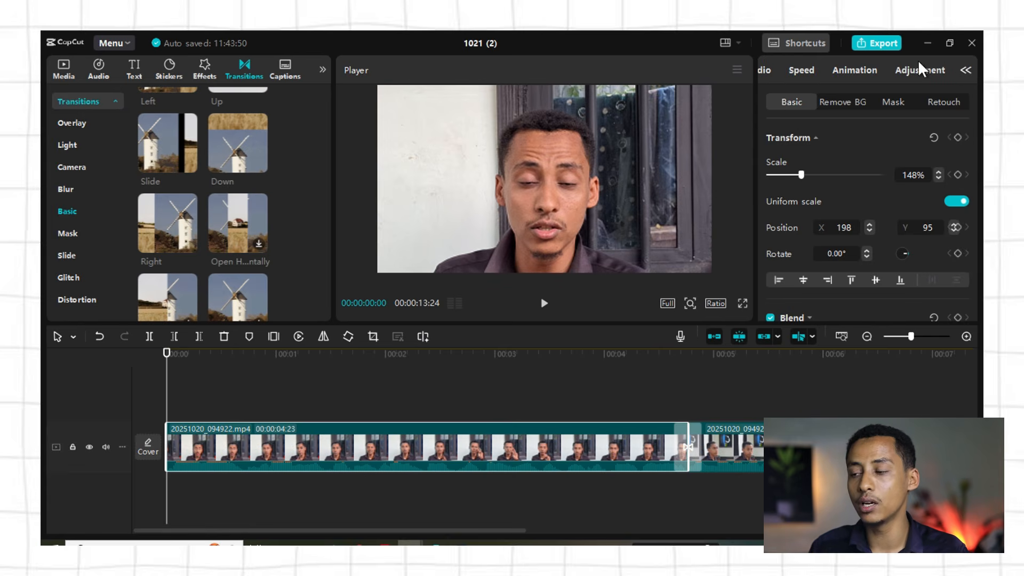
{"action": "left_click", "coordinate": [924, 65]}
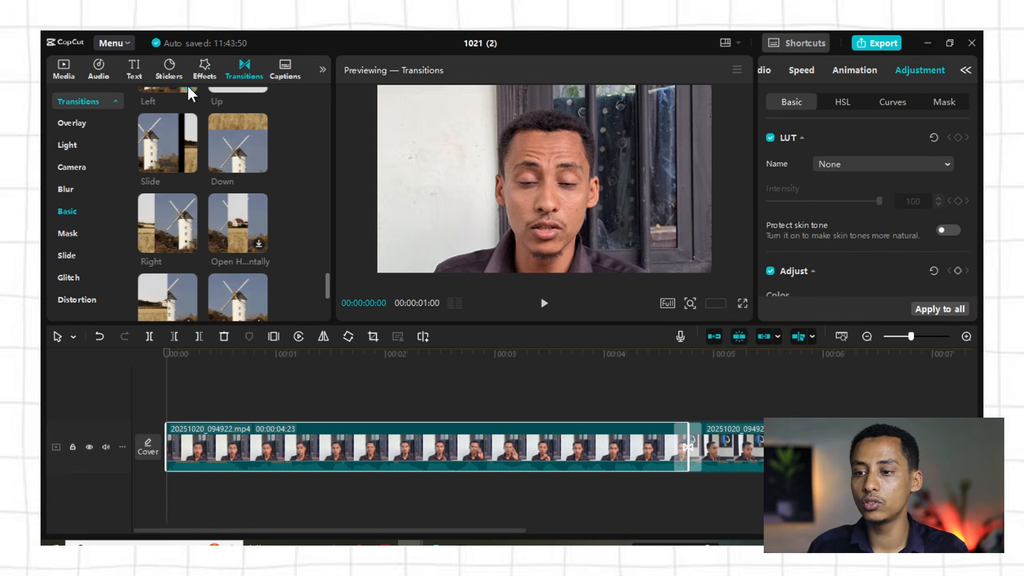
Add a custom adjustment layer above the first clip at the start of the timeline and select it
{"action": "left_click", "coordinate": [322, 71]}
{"action": "left_click", "coordinate": [292, 69]}
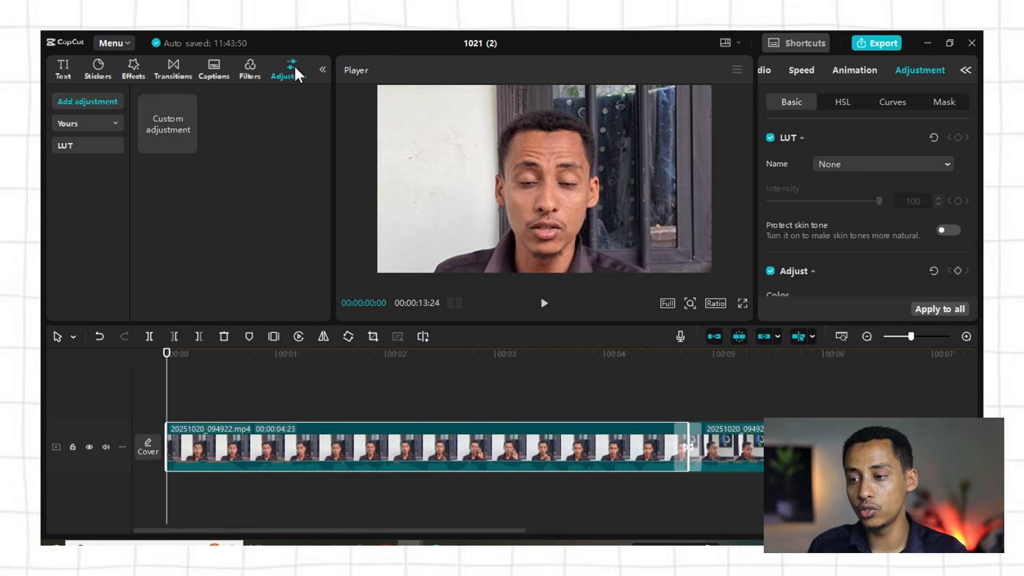
{"action": "left_click", "coordinate": [176, 129]}
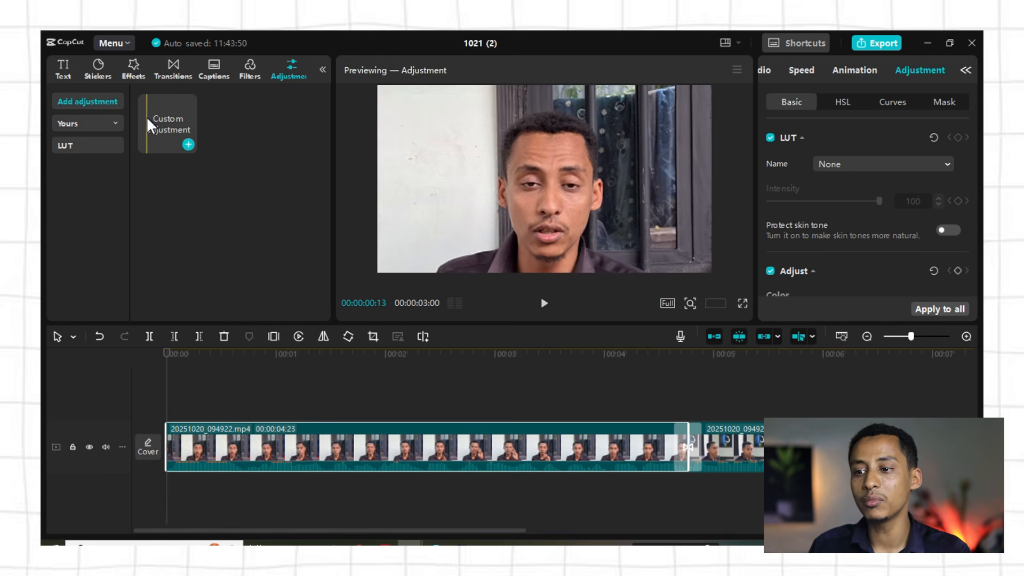
{"action": "left_click_drag", "start_coordinate": [148, 116], "coordinate": [158, 421]}
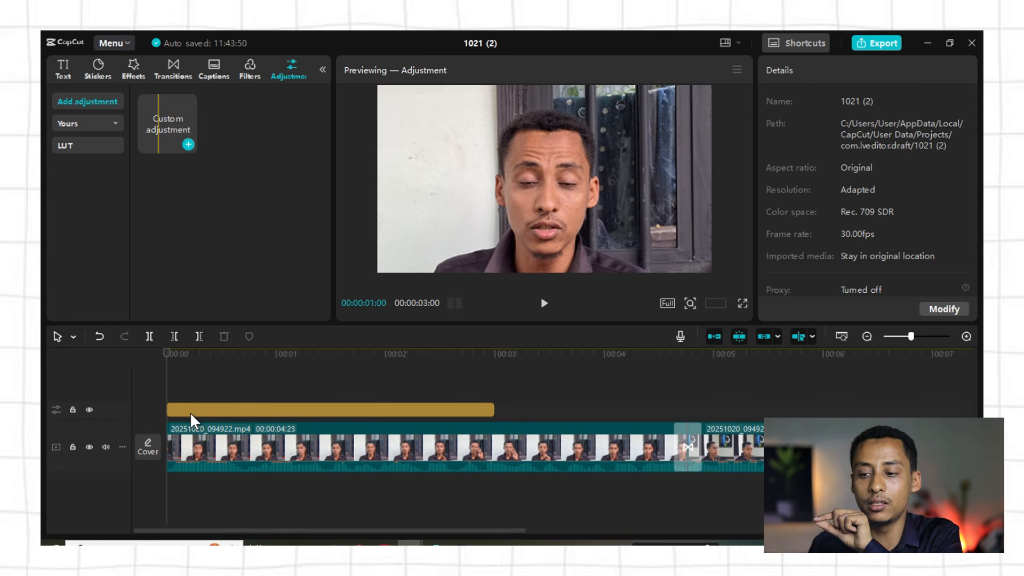
{"action": "left_click", "coordinate": [220, 411]}
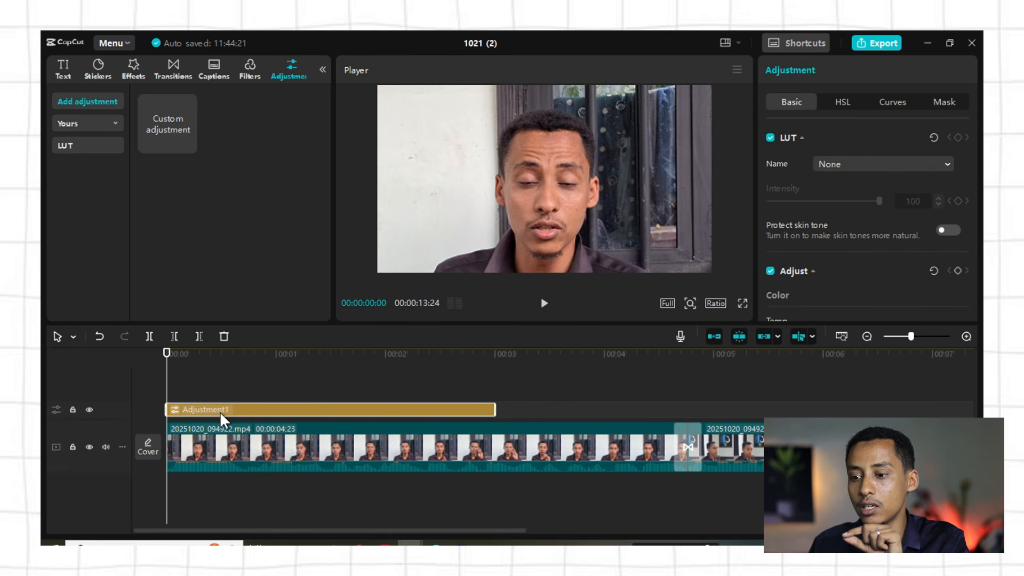
Look through the adjustment layer's basic settings and delete the layer from the timeline
{"action": "scroll", "coordinate": [853, 219], "scroll_direction": "down", "scroll_amount": 10}
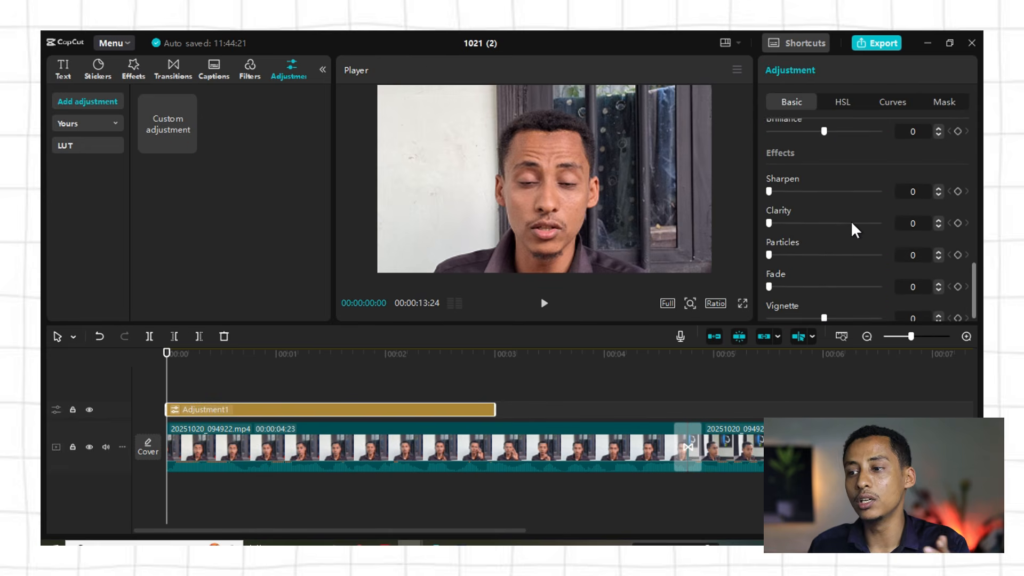
{"action": "scroll", "coordinate": [850, 221], "scroll_direction": "up", "scroll_amount": 5}
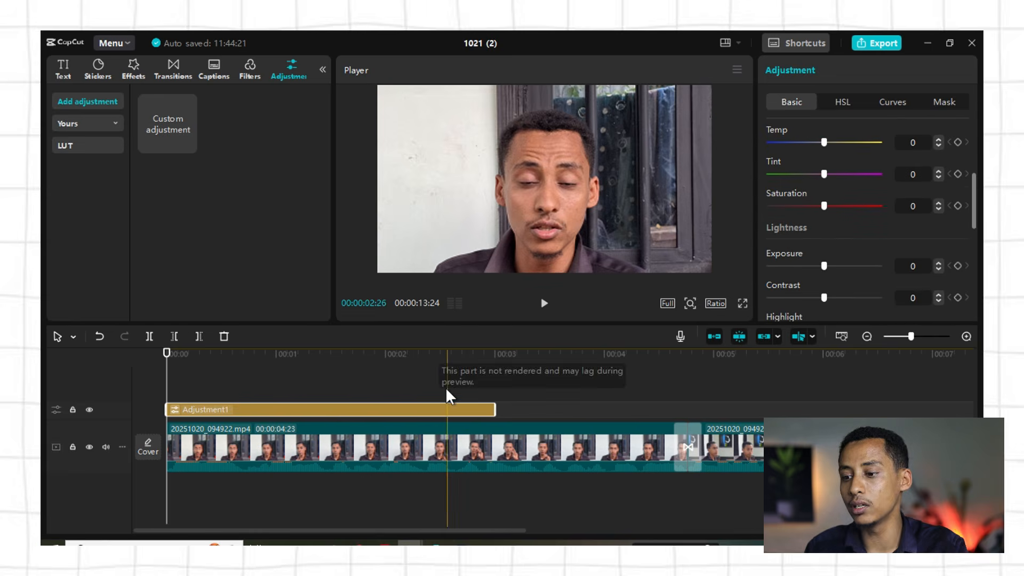
{"action": "key", "text": "Delete"}
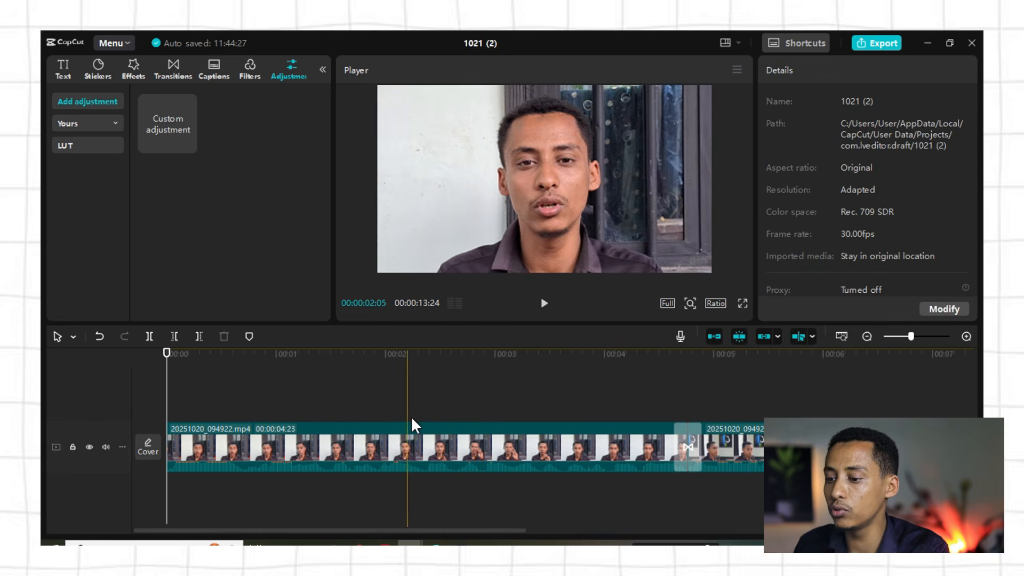
Set the first clip's Saturation to 8 and its Exposure to 11
{"action": "left_click", "coordinate": [431, 449]}
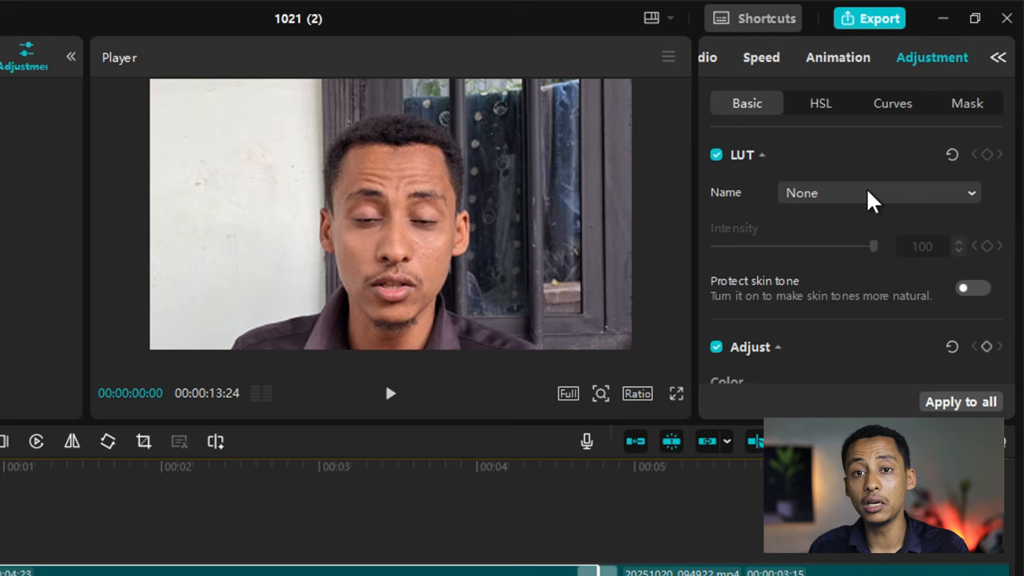
{"action": "scroll", "coordinate": [871, 200], "scroll_direction": "down", "scroll_amount": 5}
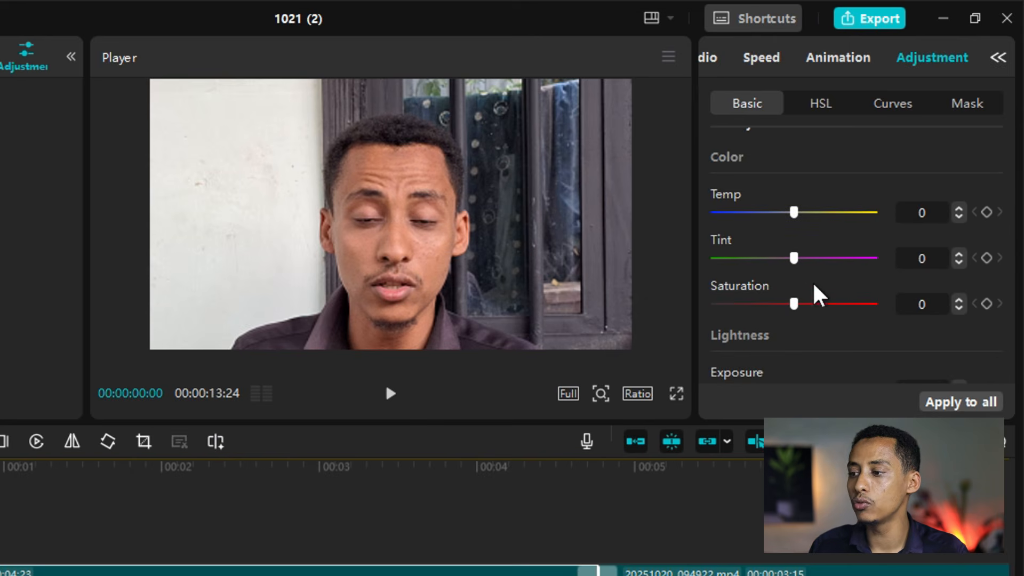
{"action": "scroll", "coordinate": [813, 288], "scroll_direction": "down", "scroll_amount": 2}
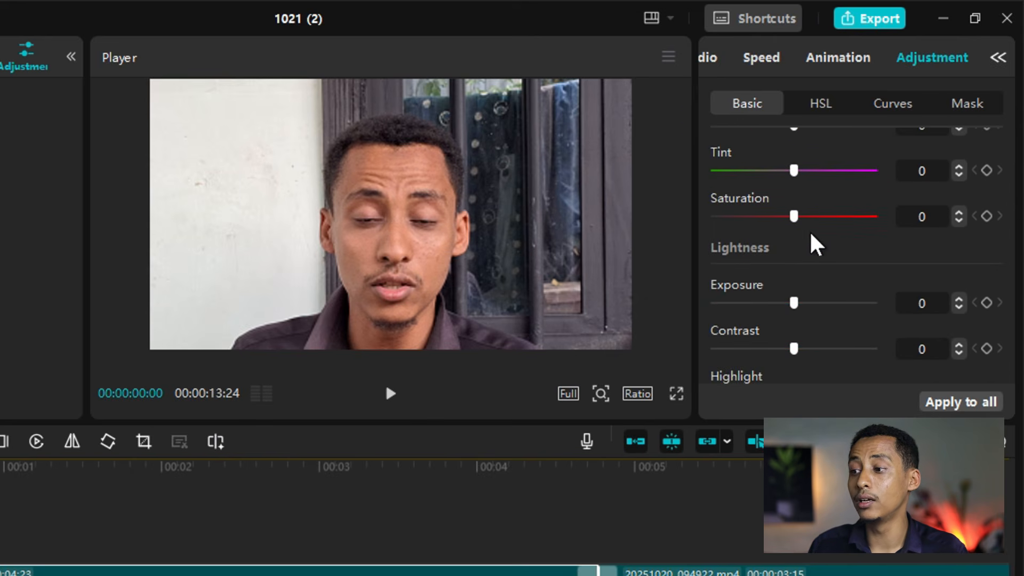
{"action": "left_click", "coordinate": [810, 217]}
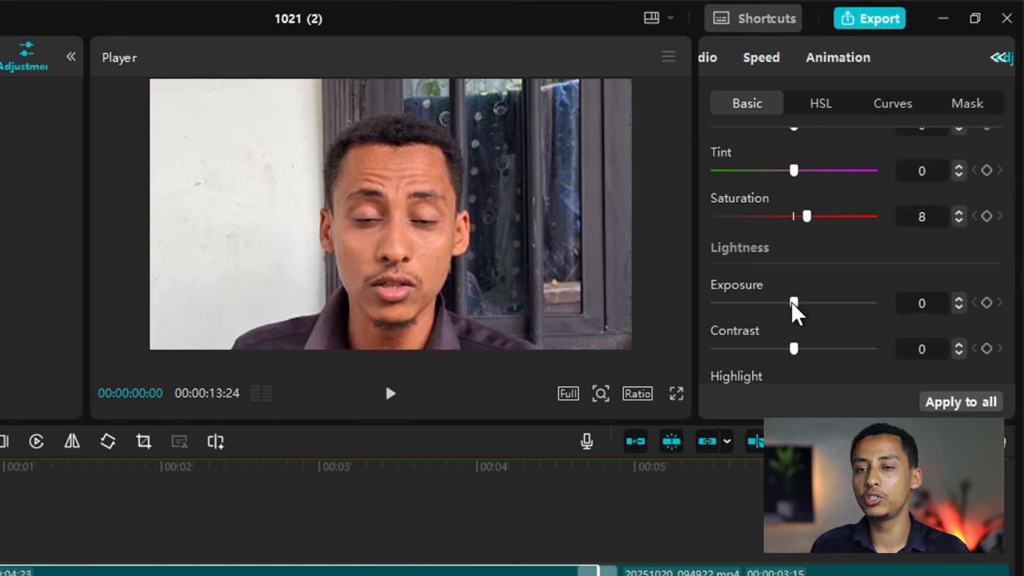
{"action": "left_click_drag", "start_coordinate": [801, 309], "coordinate": [810, 303]}
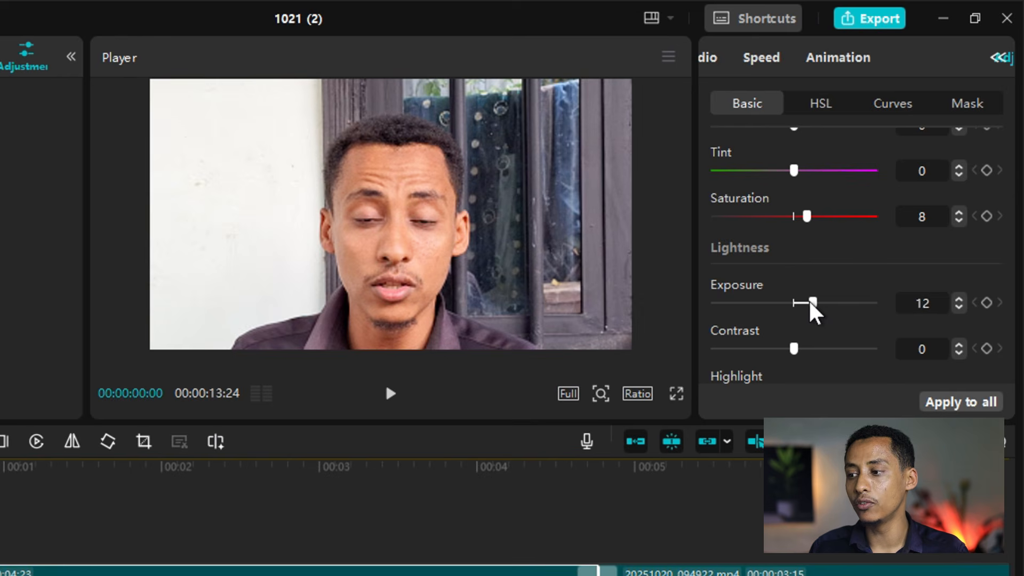
Set the first clip's Contrast and Exposure to 9 each and fine-tune its Saturation
{"action": "scroll", "coordinate": [805, 309], "scroll_direction": "down", "scroll_amount": 2}
{"action": "left_click", "coordinate": [813, 277]}
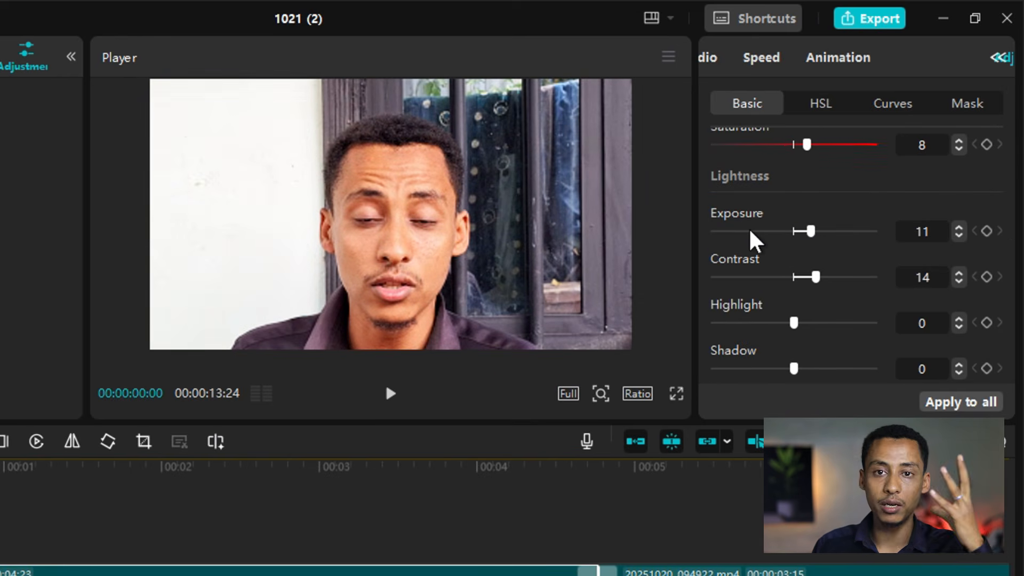
{"action": "left_click", "coordinate": [798, 277]}
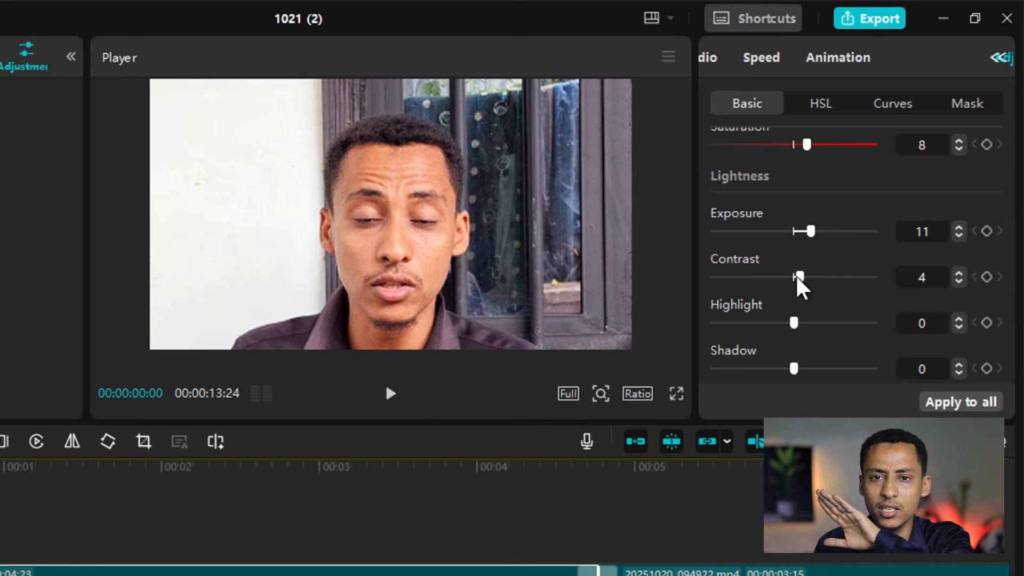
{"action": "left_click_drag", "start_coordinate": [798, 277], "coordinate": [807, 278]}
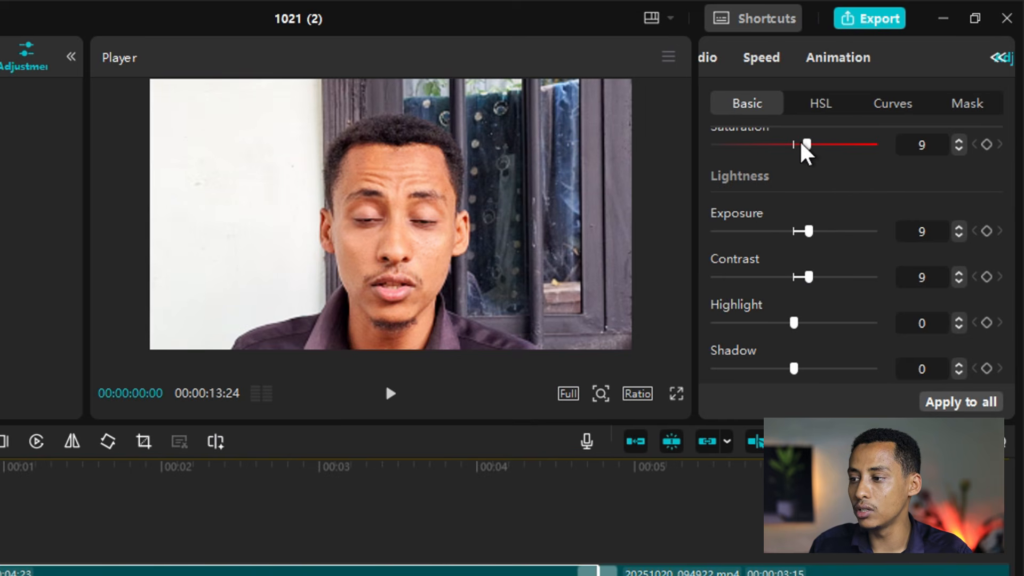
{"action": "left_click_drag", "start_coordinate": [801, 144], "coordinate": [800, 145]}
{"action": "scroll", "coordinate": [818, 274], "scroll_direction": "down", "scroll_amount": 2}
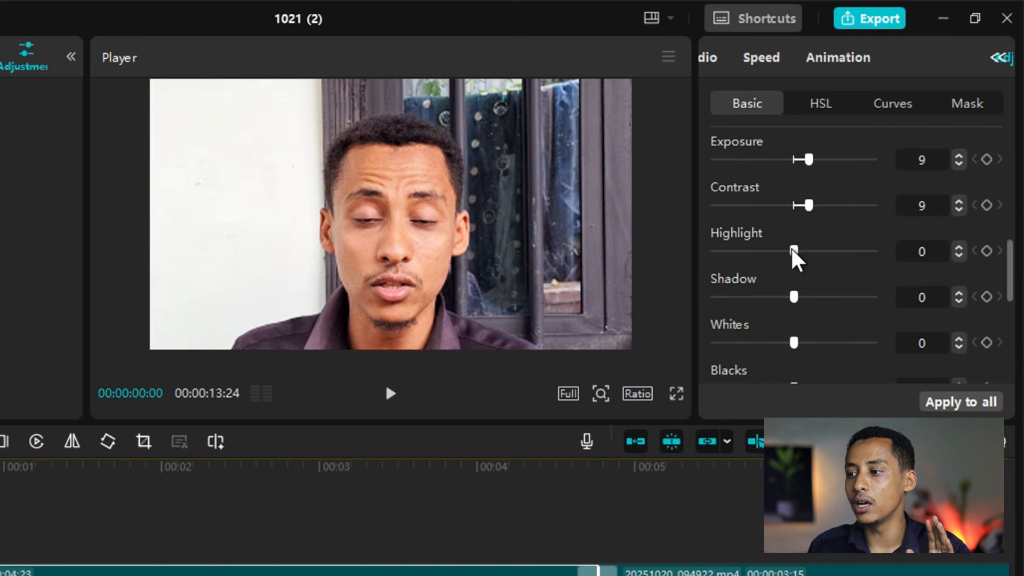
Set the first clip's Highlight to 6 and its Shadow to -8
{"action": "left_click_drag", "start_coordinate": [793, 251], "coordinate": [802, 257]}
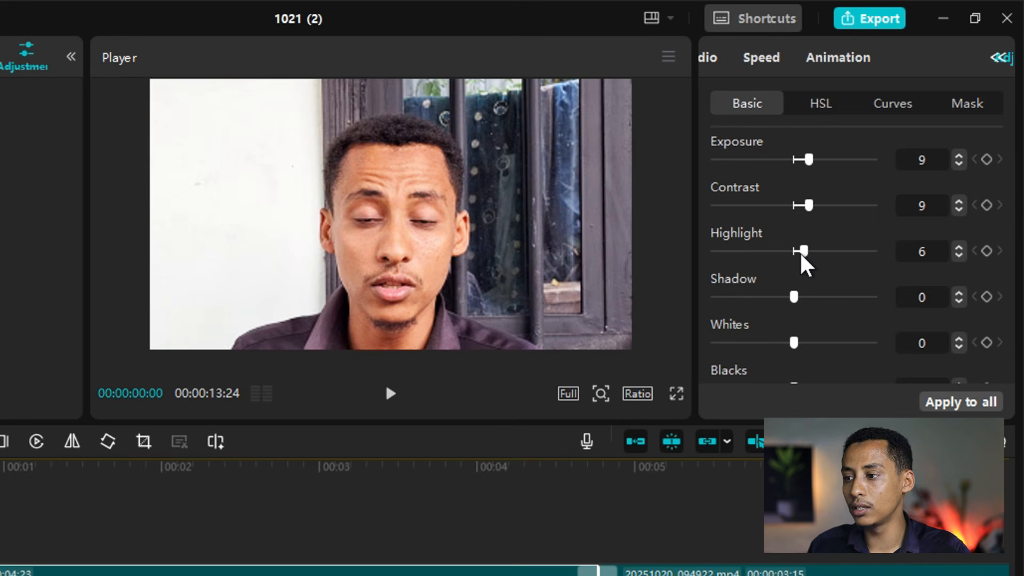
{"action": "mouse_move", "coordinate": [792, 297]}
{"action": "left_mouse_down"}
{"action": "mouse_move", "coordinate": [779, 298]}
{"action": "mouse_move", "coordinate": [794, 307]}
{"action": "left_mouse_up"}
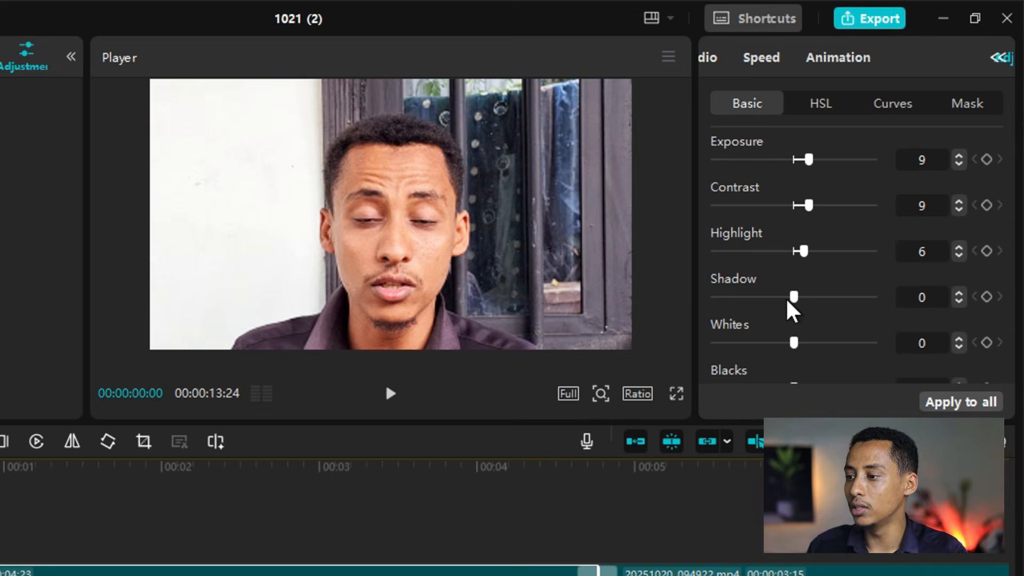
{"action": "mouse_move", "coordinate": [791, 300]}
{"action": "left_mouse_down"}
{"action": "mouse_move", "coordinate": [748, 300]}
{"action": "mouse_move", "coordinate": [896, 300]}
{"action": "mouse_move", "coordinate": [768, 299]}
{"action": "mouse_move", "coordinate": [779, 302]}
{"action": "left_mouse_up"}
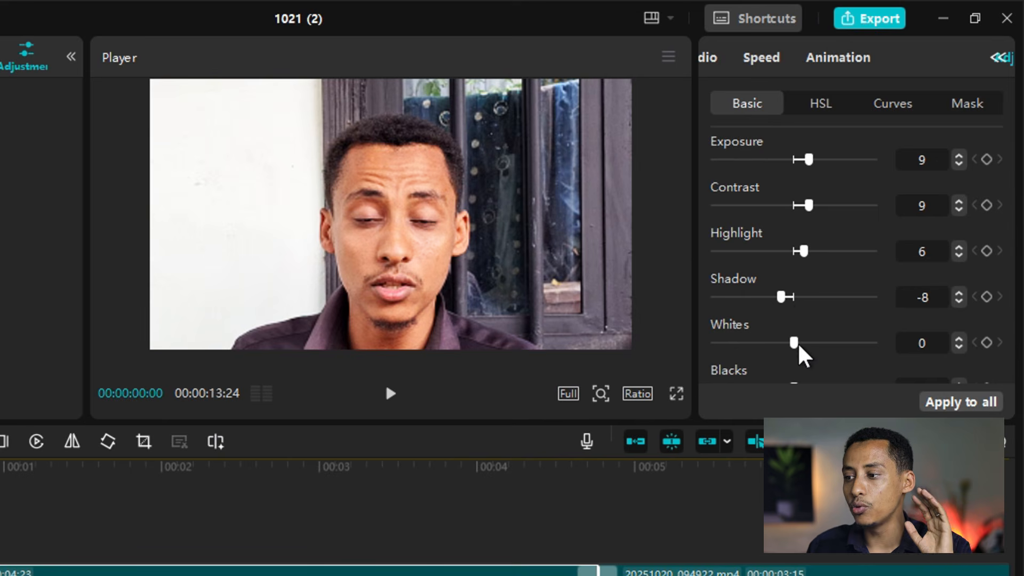
Set the first clip's Whites to 9, Blacks to -5 and Brilliance to 7
{"action": "scroll", "coordinate": [795, 340], "scroll_direction": "down", "scroll_amount": 3}
{"action": "left_click_drag", "start_coordinate": [793, 271], "coordinate": [807, 275]}
{"action": "scroll", "coordinate": [805, 285], "scroll_direction": "down", "scroll_amount": 3}
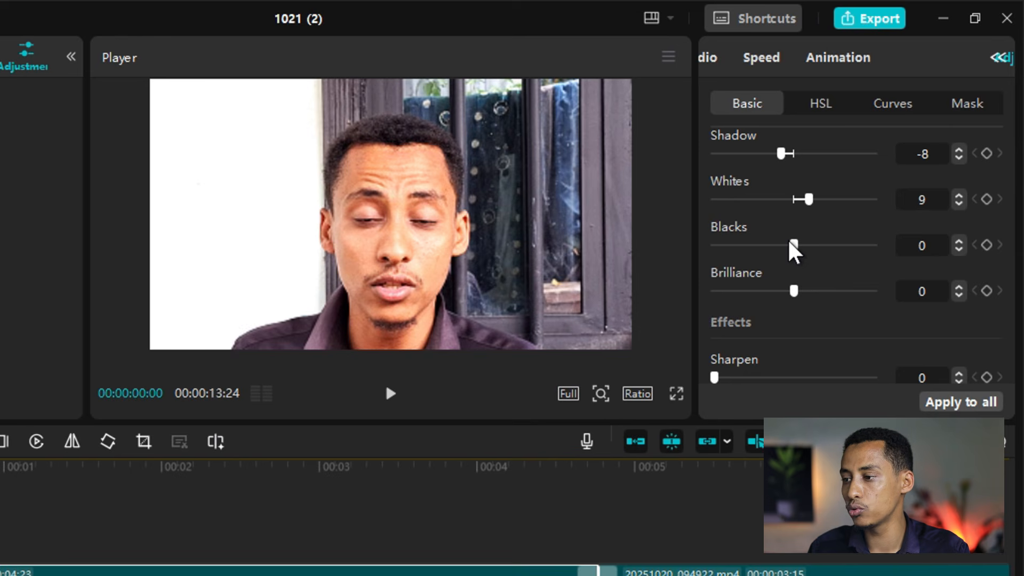
{"action": "left_click_drag", "start_coordinate": [791, 245], "coordinate": [807, 300]}
{"action": "scroll", "coordinate": [789, 302], "scroll_direction": "down", "scroll_amount": 2}
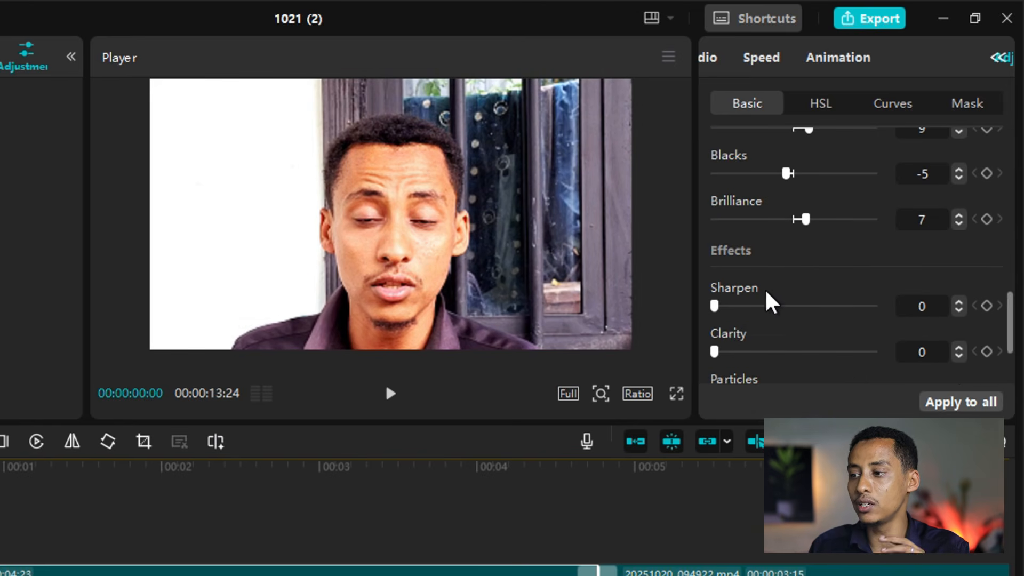
Set the first clip's Sharpen effect to 4 and its Clarity to 17
{"action": "mouse_move", "coordinate": [715, 306]}
{"action": "left_mouse_down"}
{"action": "mouse_move", "coordinate": [748, 306]}
{"action": "mouse_move", "coordinate": [724, 307]}
{"action": "left_mouse_up"}
{"action": "left_click_drag", "start_coordinate": [717, 355], "coordinate": [741, 353]}
{"action": "scroll", "coordinate": [738, 333], "scroll_direction": "down", "scroll_amount": 2}
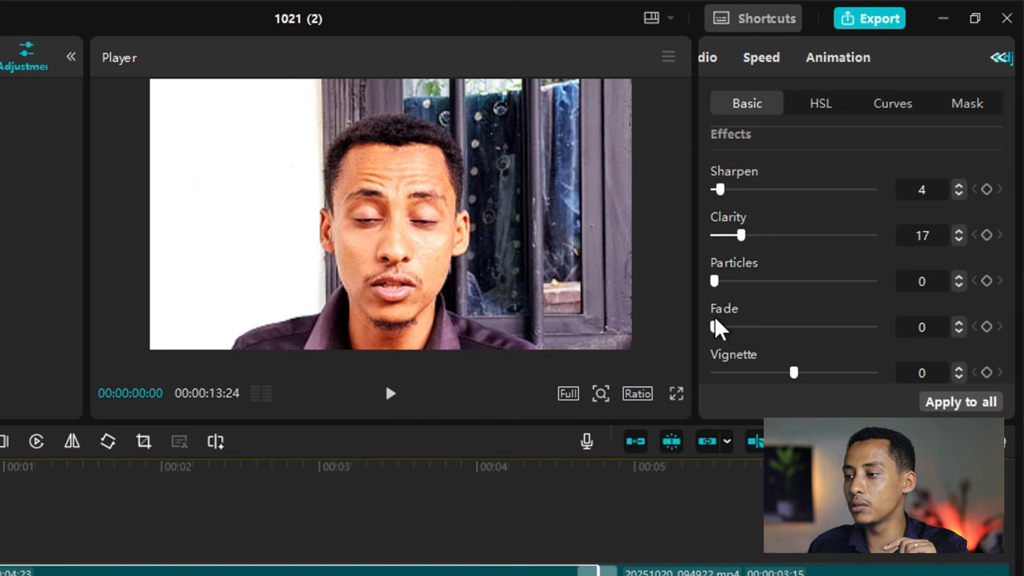
Try the Particles and Fade effects, keep both at 0, and set the first clip's Vignette to 9
{"action": "left_click_drag", "start_coordinate": [718, 280], "coordinate": [621, 303]}
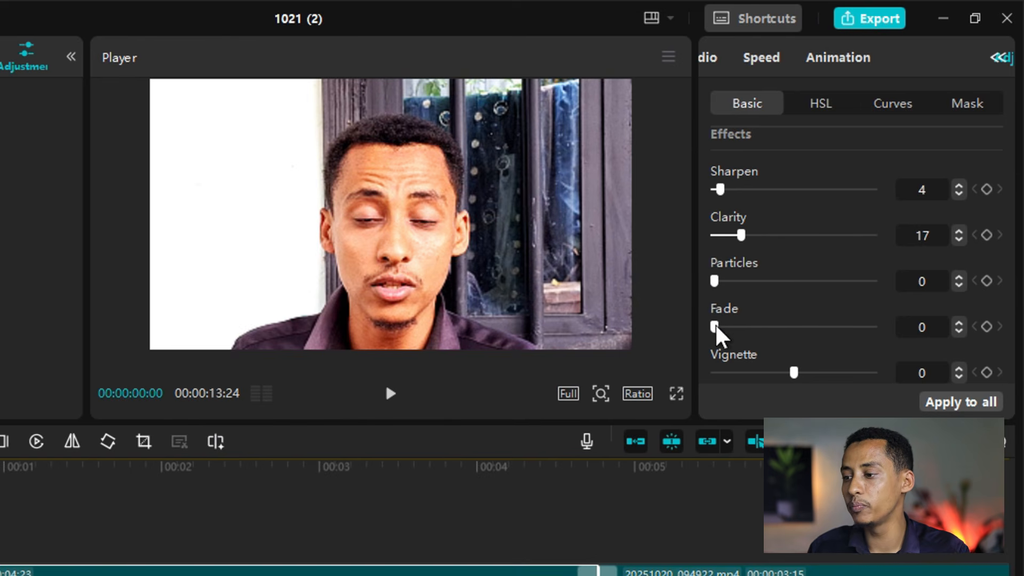
{"action": "left_click_drag", "start_coordinate": [714, 327], "coordinate": [569, 329]}
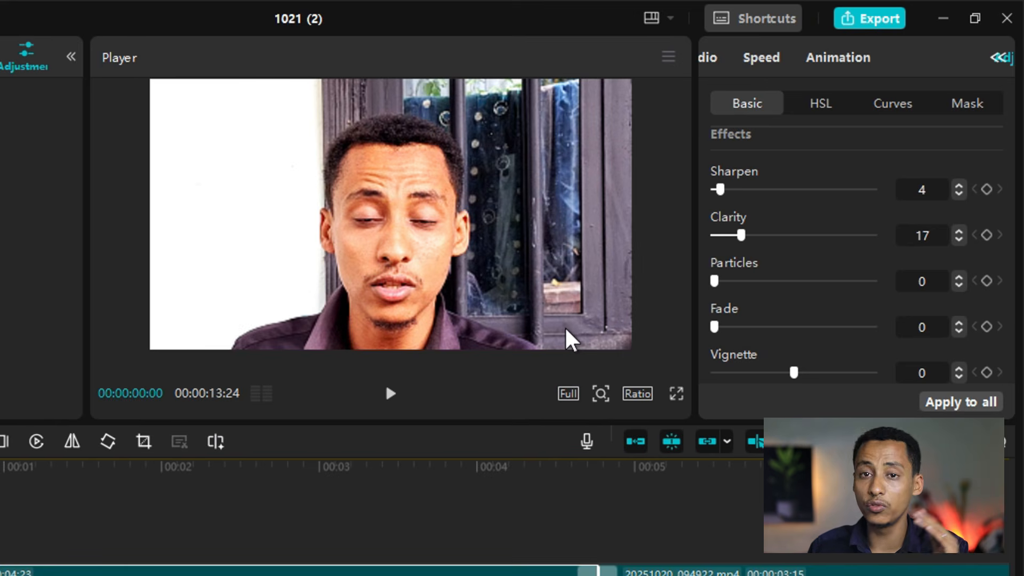
{"action": "left_click_drag", "start_coordinate": [796, 373], "coordinate": [809, 392]}
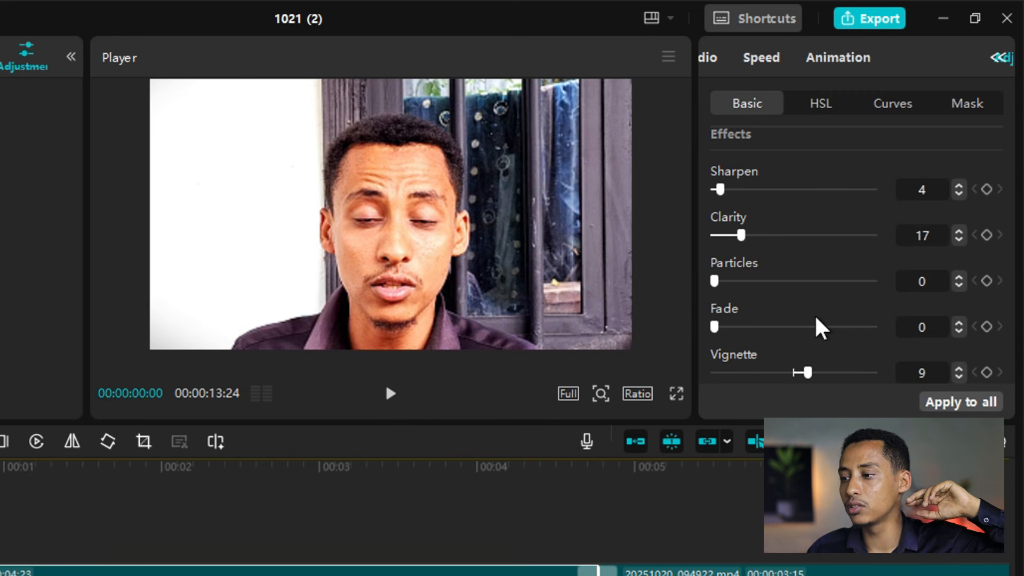
{"action": "scroll", "coordinate": [891, 291], "scroll_direction": "up", "scroll_amount": 3}
{"action": "scroll", "coordinate": [859, 312], "scroll_direction": "down", "scroll_amount": 3}
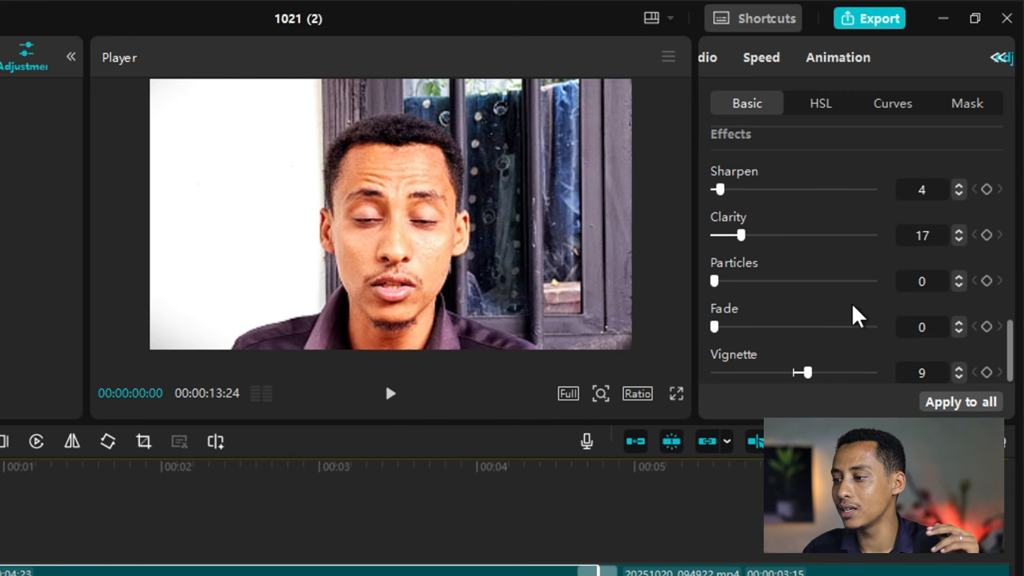
Play back part of the first clip to check the color correction
{"action": "left_click", "coordinate": [441, 486]}
{"action": "left_click", "coordinate": [168, 496]}
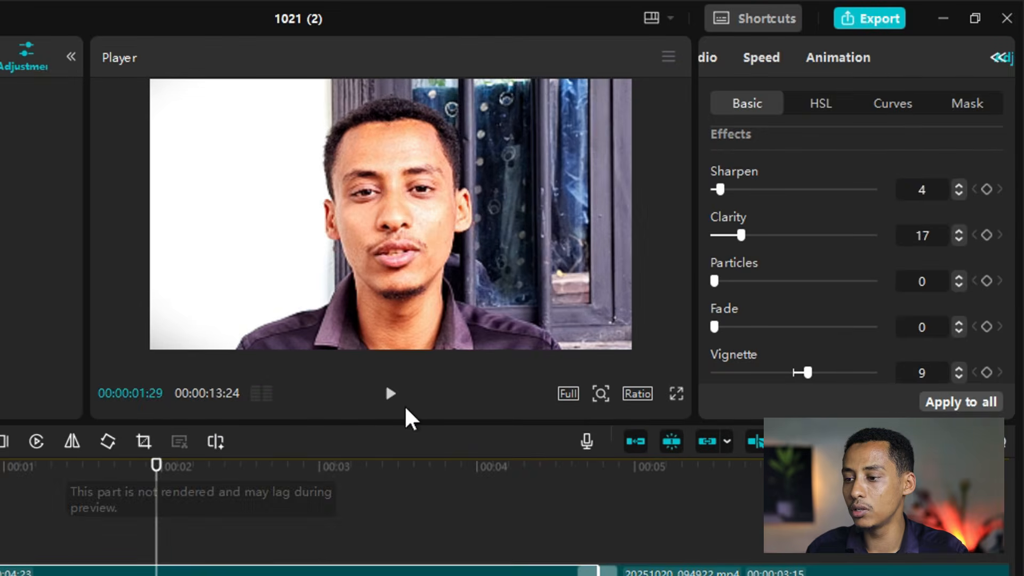
{"action": "left_click", "coordinate": [390, 395]}
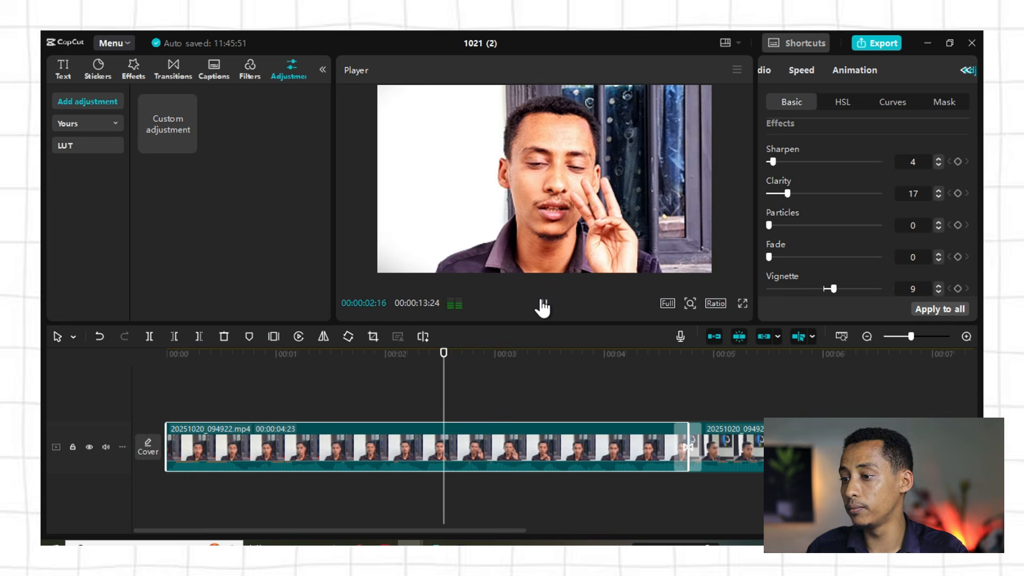
{"action": "left_click", "coordinate": [543, 304]}
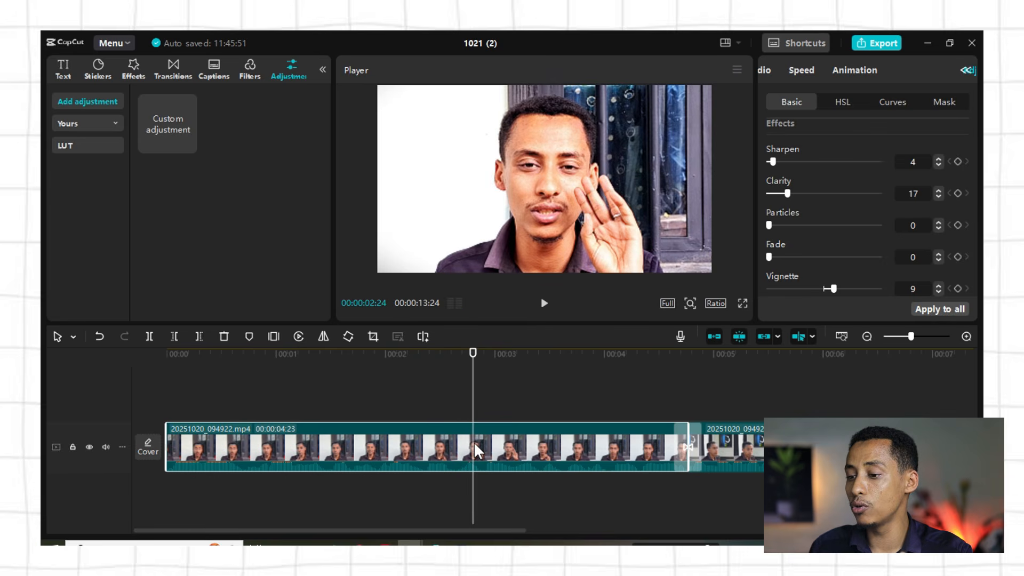
Set the first clip's Saturation to 0, Exposure to 6 and Contrast to 7
{"action": "scroll", "coordinate": [848, 220], "scroll_direction": "up", "scroll_amount": 6}
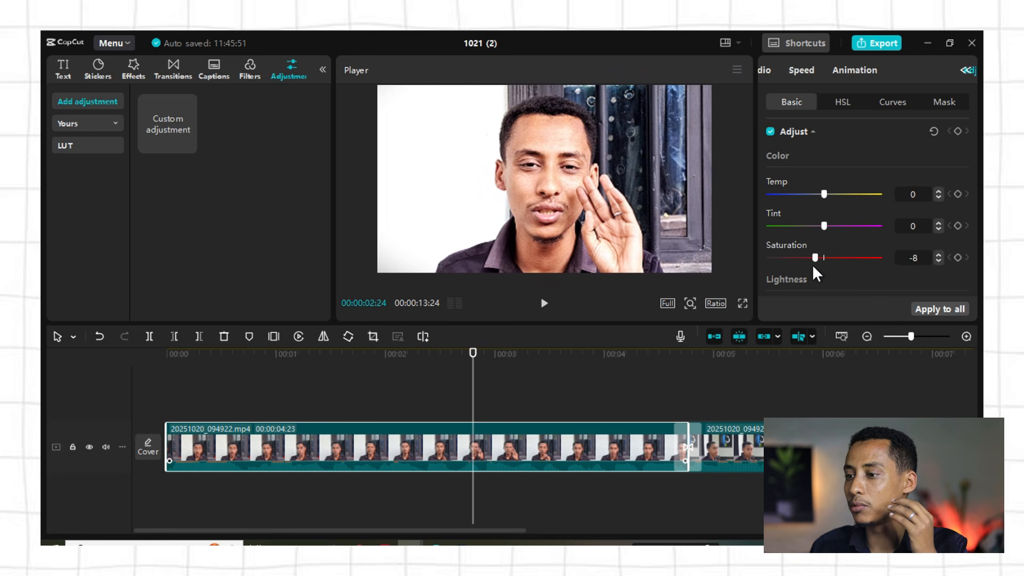
{"action": "scroll", "coordinate": [823, 275], "scroll_direction": "down", "scroll_amount": 3}
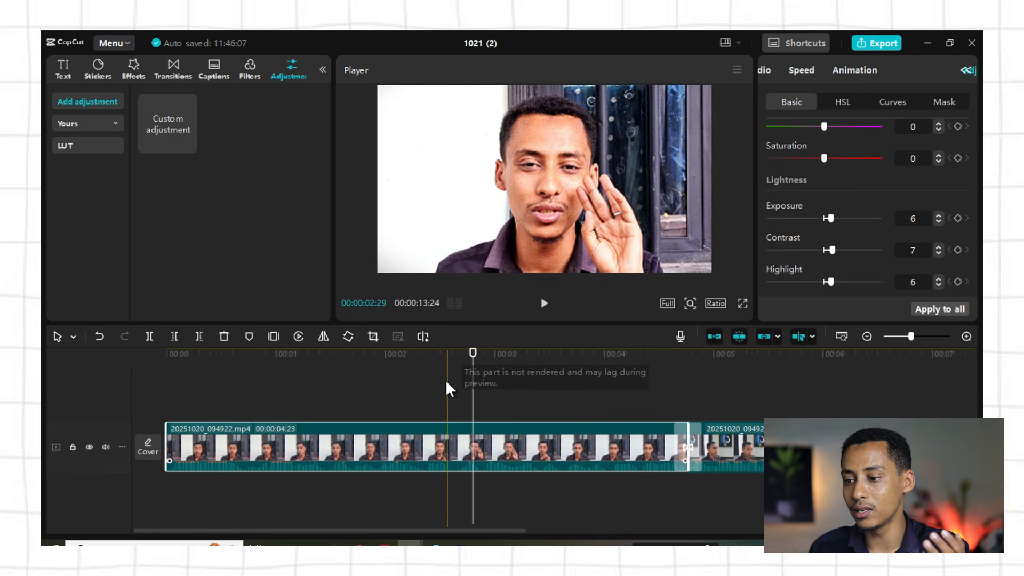
Play the first clip from the start and scrub through it to review the revised color adjustments
{"action": "left_click", "coordinate": [440, 383]}
{"action": "left_click", "coordinate": [166, 382]}
{"action": "left_click", "coordinate": [544, 304]}
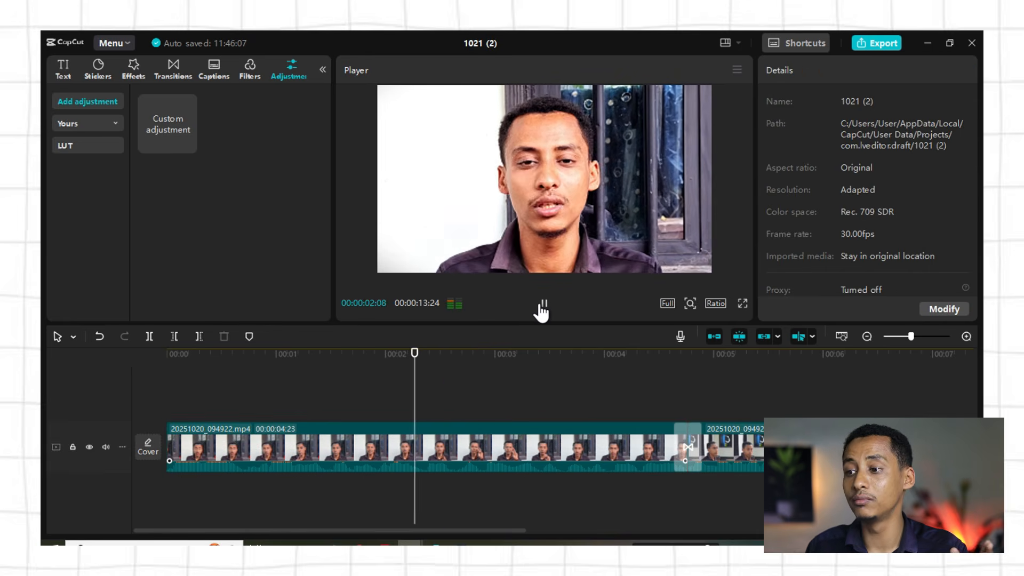
{"action": "left_click", "coordinate": [543, 305]}
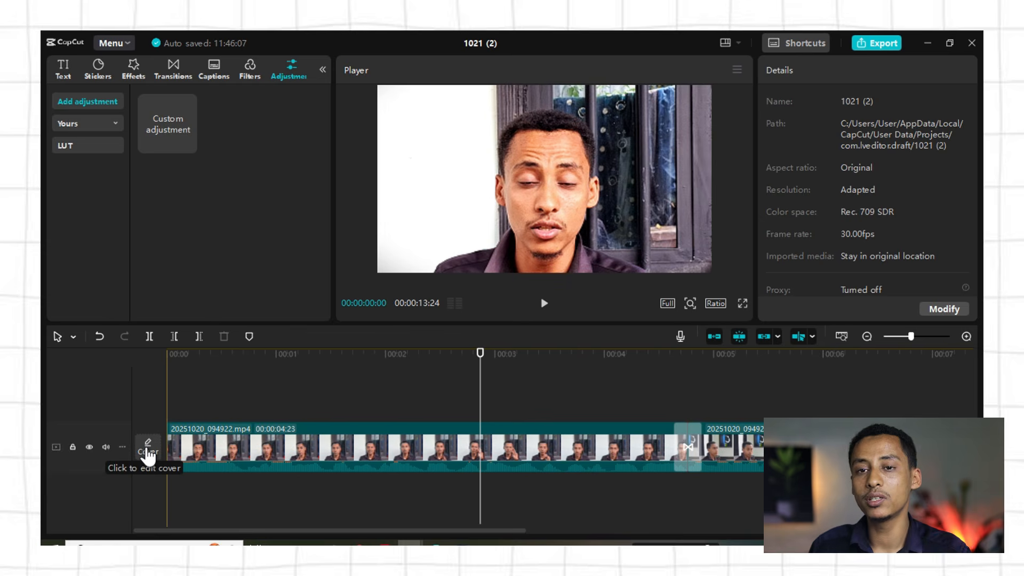
{"action": "left_click", "coordinate": [241, 392]}
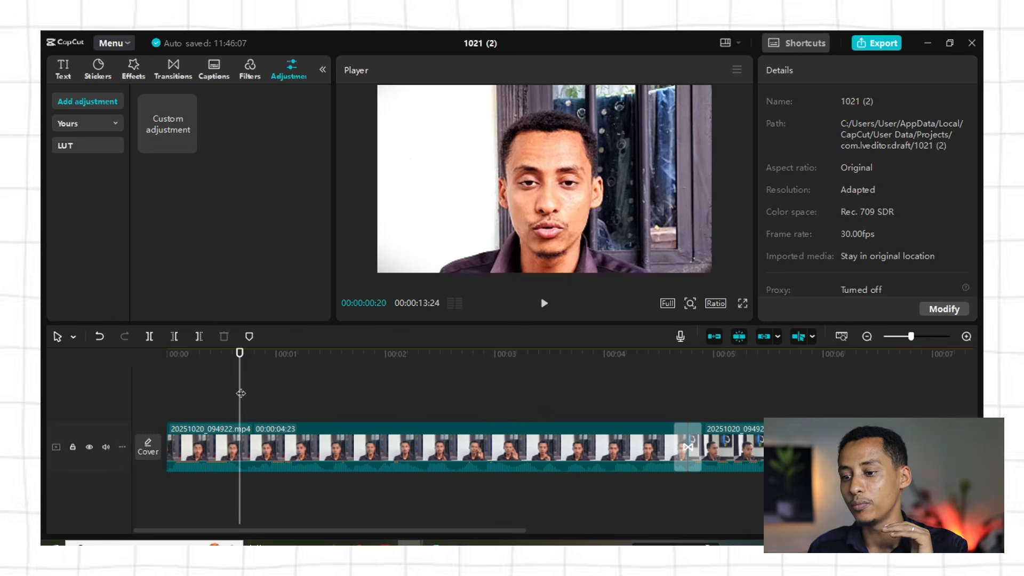
{"action": "left_click_drag", "start_coordinate": [240, 393], "coordinate": [484, 418]}
{"action": "left_click", "coordinate": [498, 429]}
{"action": "left_click", "coordinate": [524, 432]}
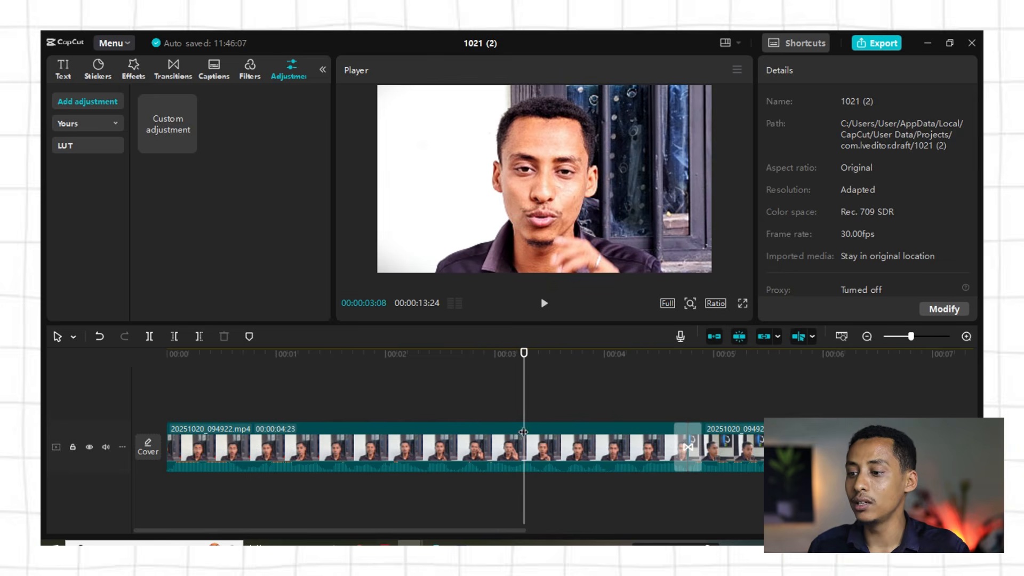
Select the first clip and apply its adjustment settings to all clips in the timeline
{"action": "left_click", "coordinate": [515, 451]}
{"action": "left_click_drag", "start_coordinate": [523, 366], "coordinate": [488, 373]}
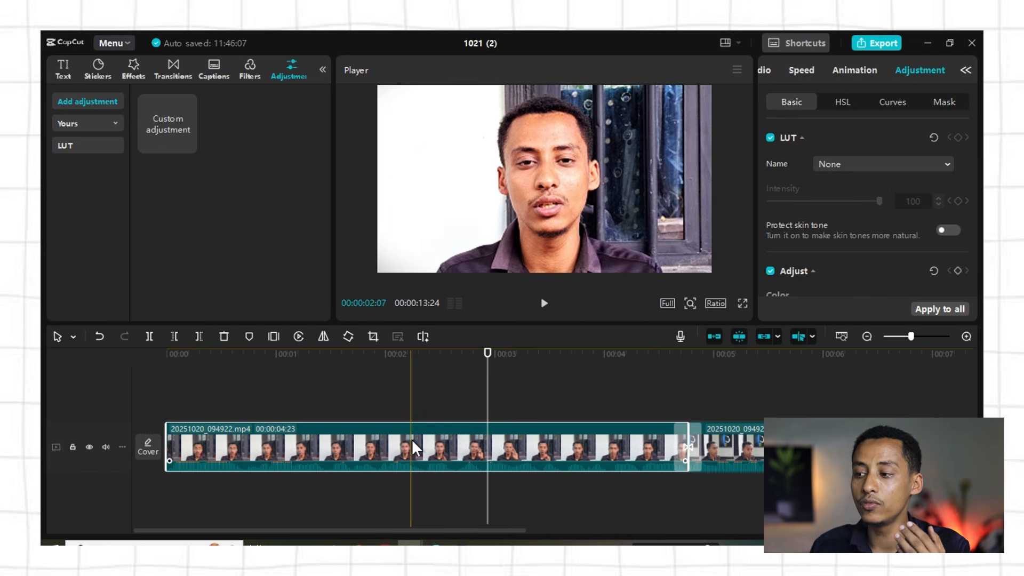
{"action": "left_click", "coordinate": [928, 311]}
{"action": "left_click", "coordinate": [771, 370]}
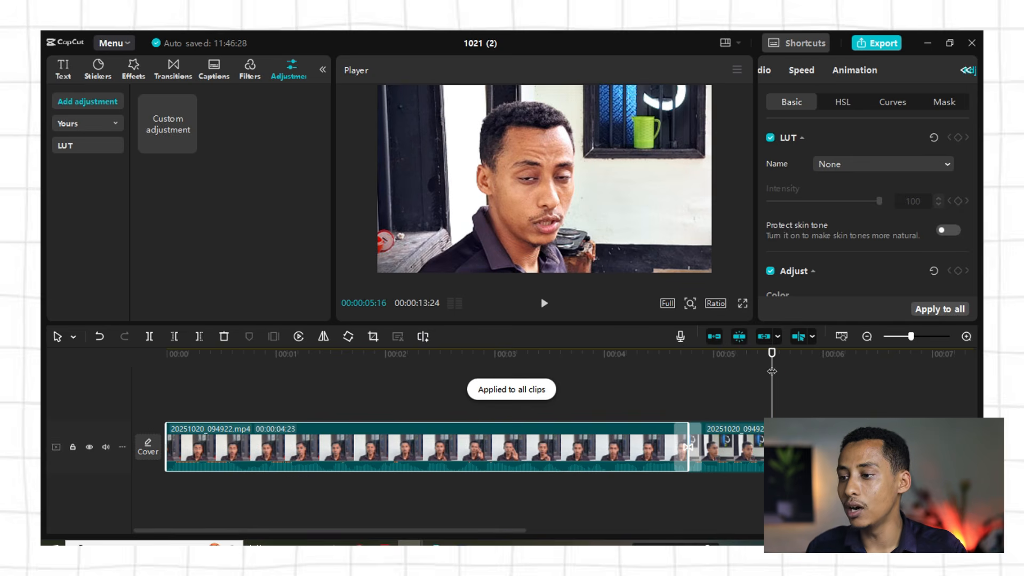
Compare the color correction on the first and second clips by scrubbing and selecting each in turn
{"action": "mouse_move", "coordinate": [781, 383]}
{"action": "left_mouse_down"}
{"action": "mouse_move", "coordinate": [843, 370]}
{"action": "mouse_move", "coordinate": [953, 373]}
{"action": "mouse_move", "coordinate": [785, 375]}
{"action": "left_mouse_up"}
{"action": "left_click_drag", "start_coordinate": [899, 372], "coordinate": [859, 399]}
{"action": "left_click", "coordinate": [391, 382]}
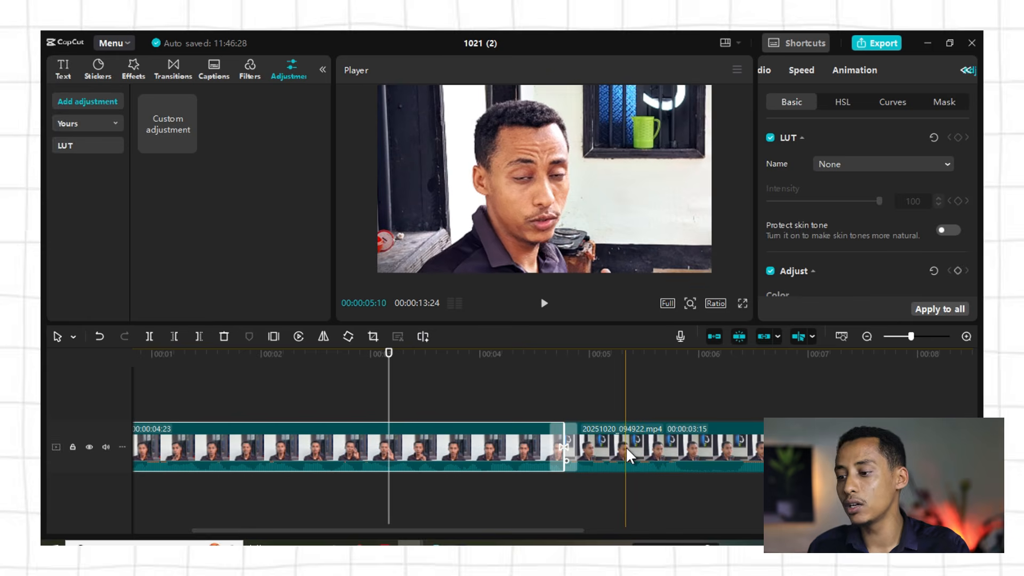
{"action": "left_click", "coordinate": [629, 453]}
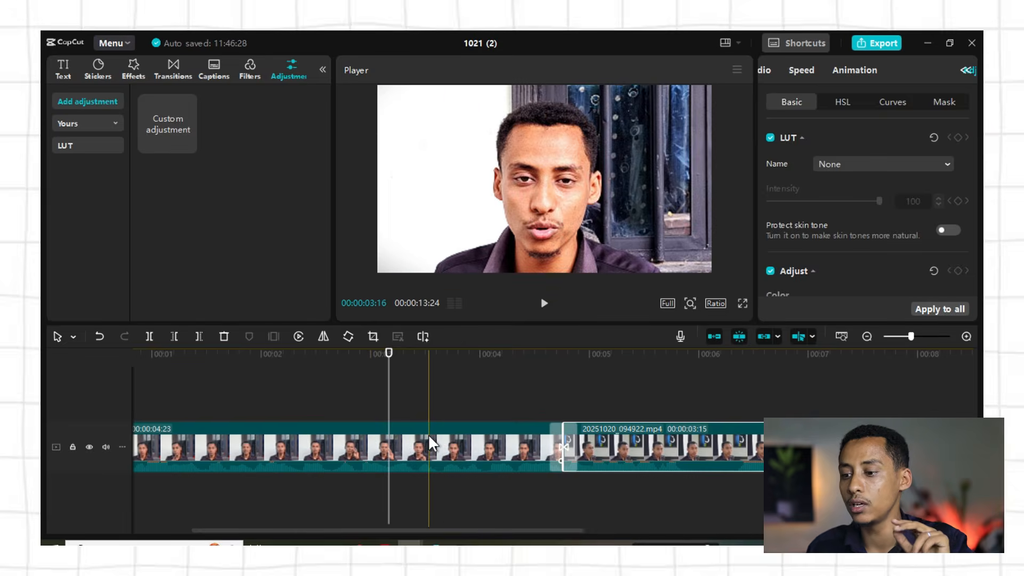
{"action": "left_click", "coordinate": [424, 446]}
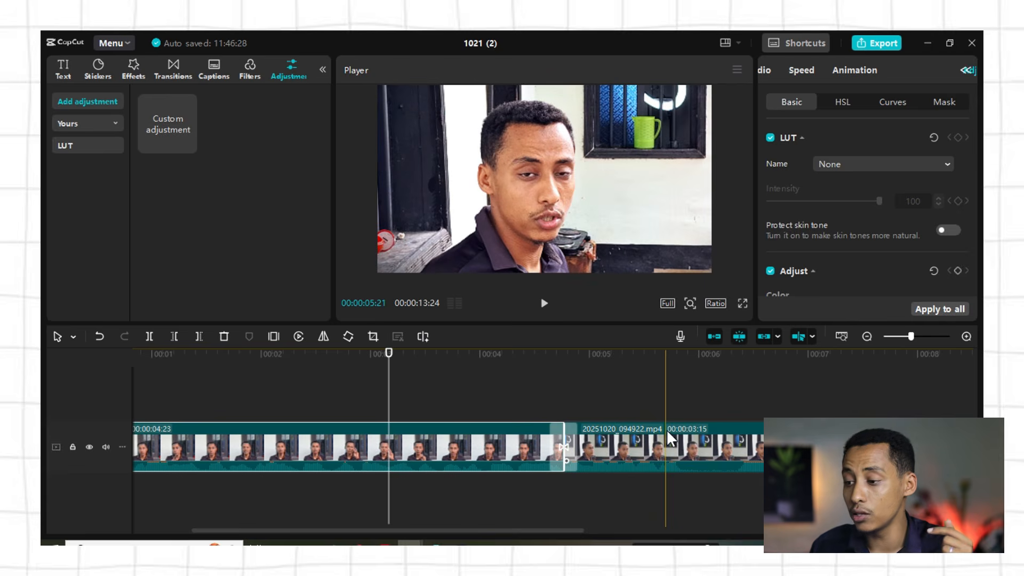
{"action": "left_click", "coordinate": [669, 438]}
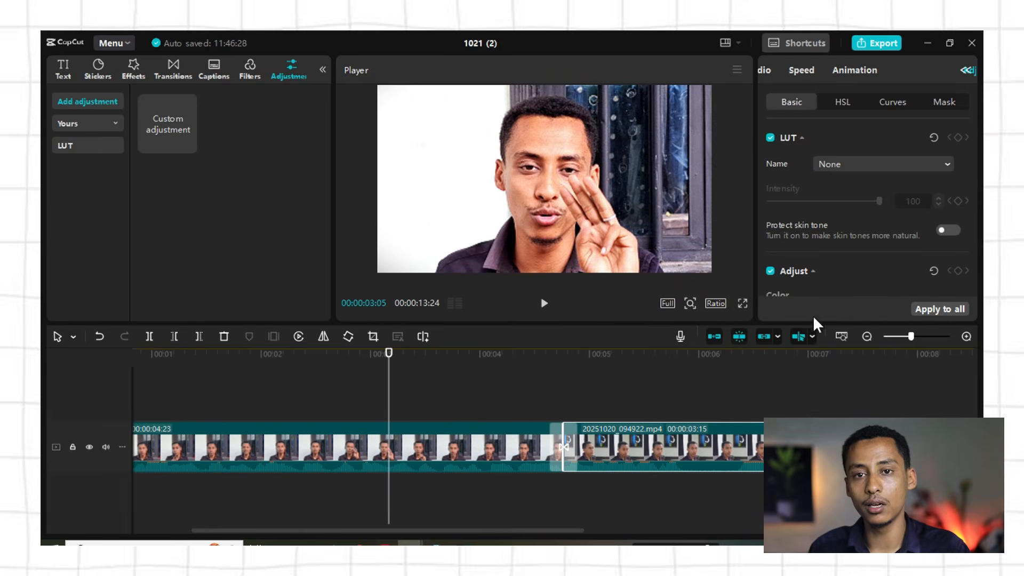
{"action": "left_click_drag", "start_coordinate": [392, 360], "coordinate": [42, 385]}
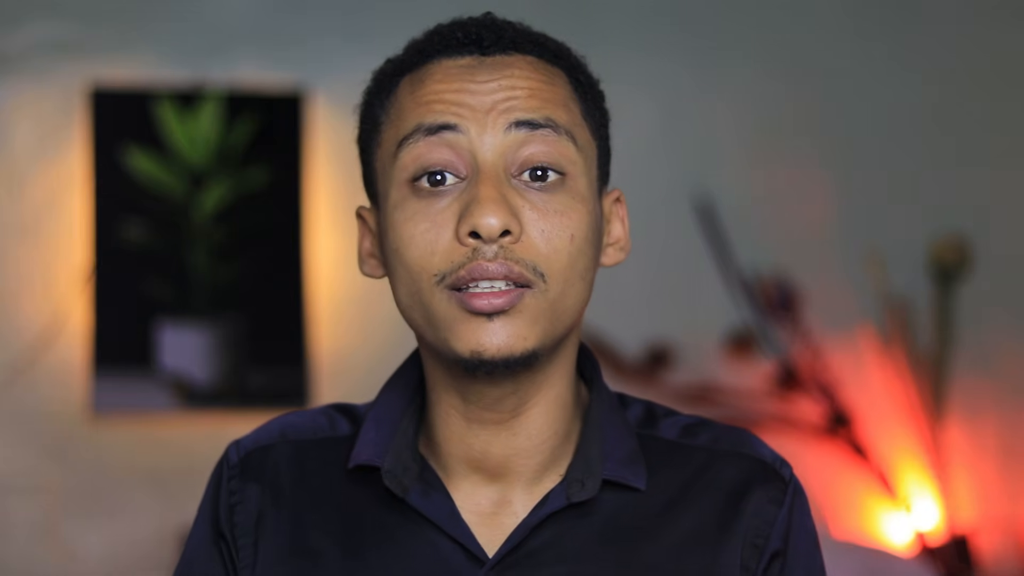
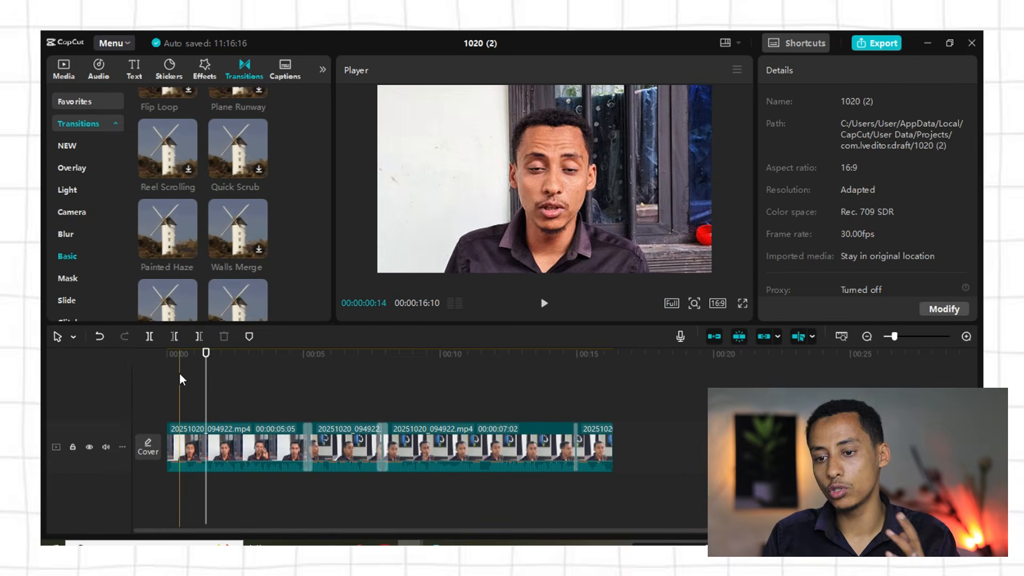
In project 1020 (2), play from the start, split the first clip about one second in, and return to the beginning
{"action": "left_click_drag", "start_coordinate": [228, 358], "coordinate": [120, 366]}
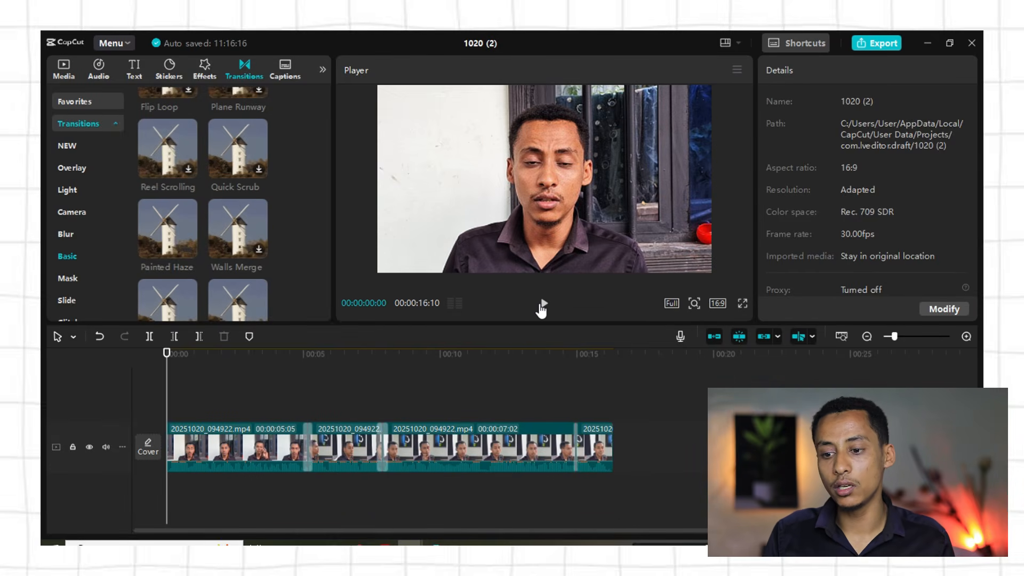
{"action": "left_click", "coordinate": [541, 307]}
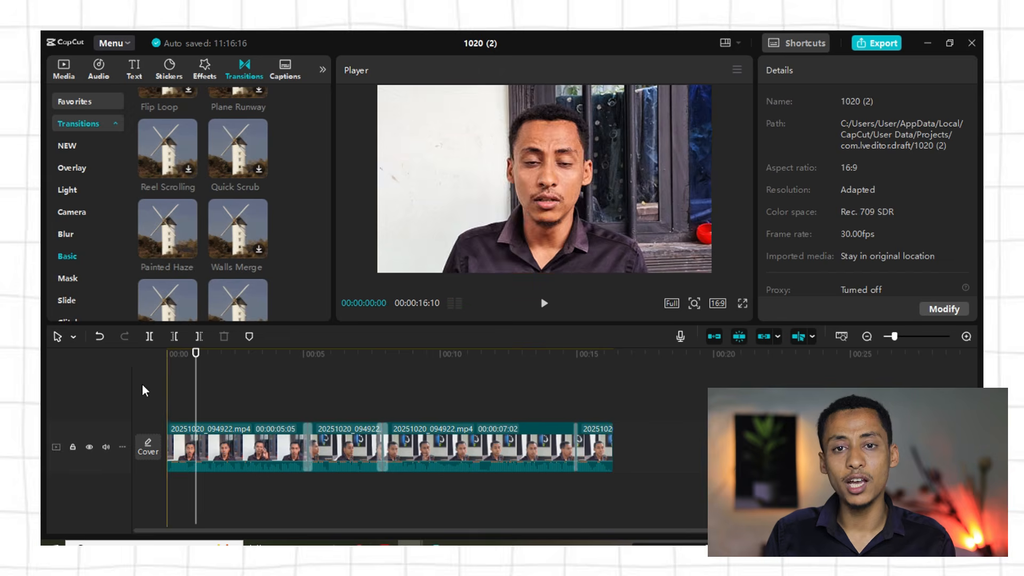
{"action": "left_click", "coordinate": [150, 336]}
{"action": "left_click_drag", "start_coordinate": [182, 382], "coordinate": [123, 378]}
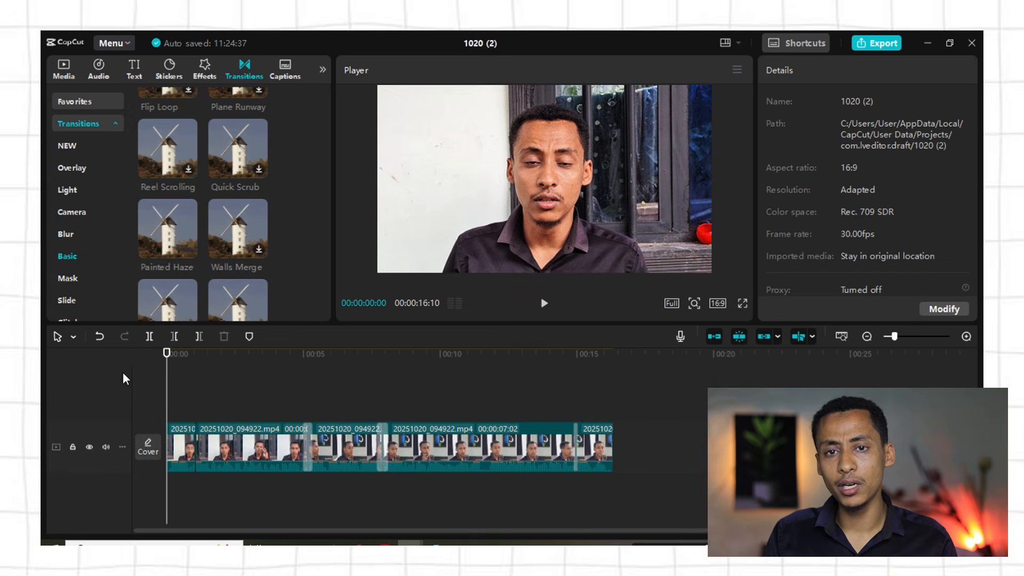
Show the project's media, switch to Chrome, and search Google Images for "white background" in a new tab
{"action": "left_click", "coordinate": [64, 74]}
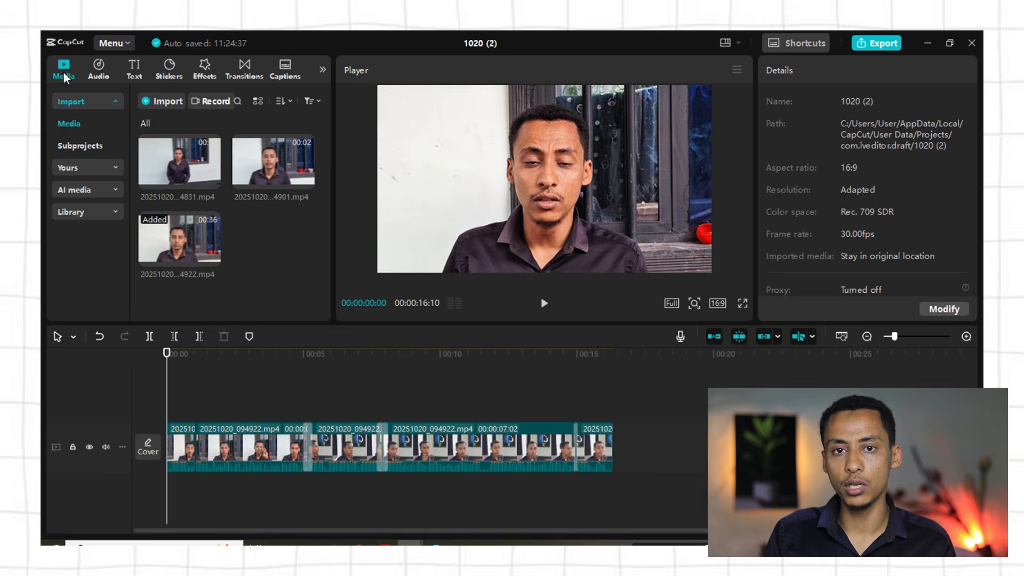
{"action": "left_click", "coordinate": [128, 75]}
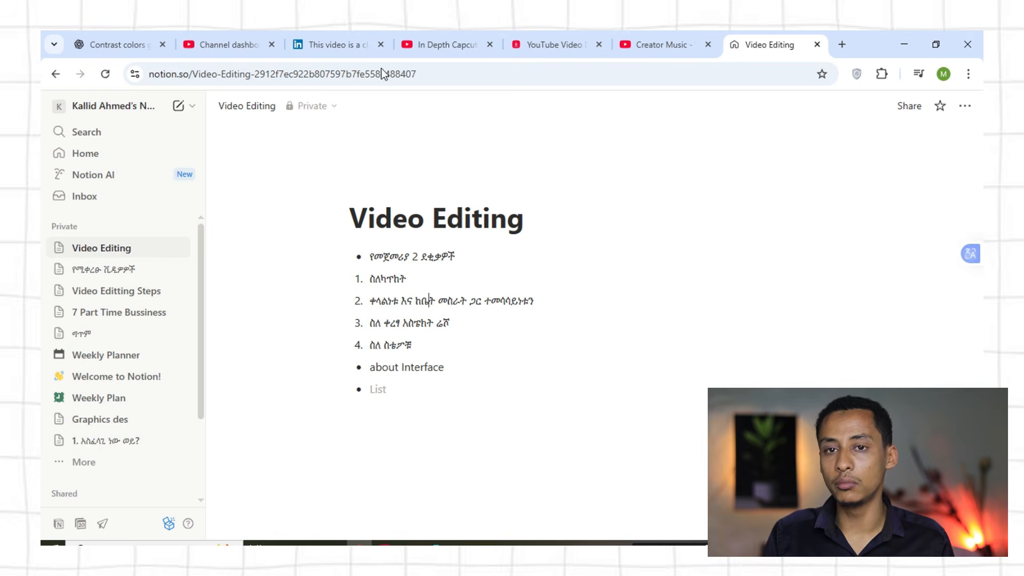
{"action": "left_click", "coordinate": [842, 45]}
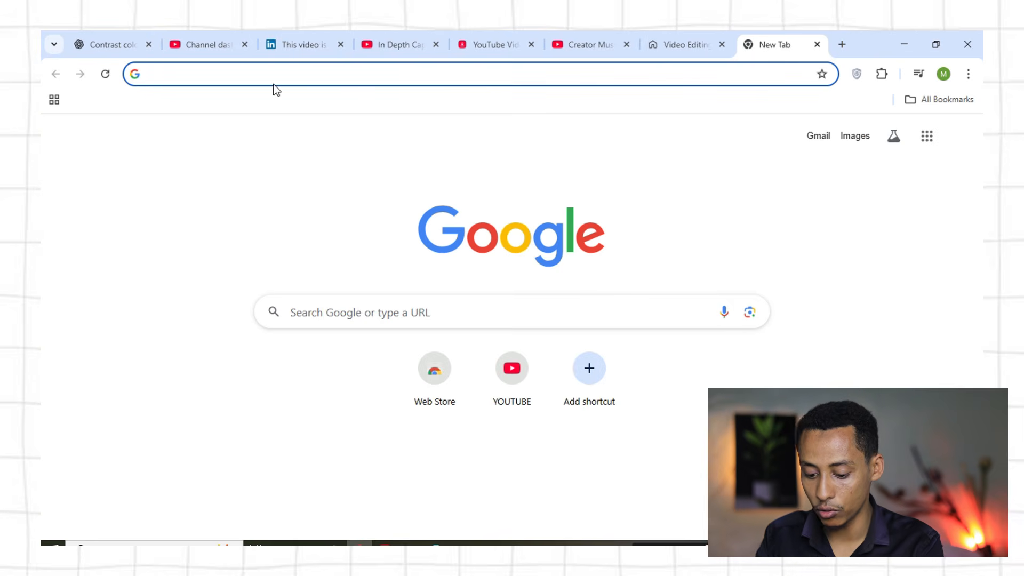
{"action": "type", "text": "white "}
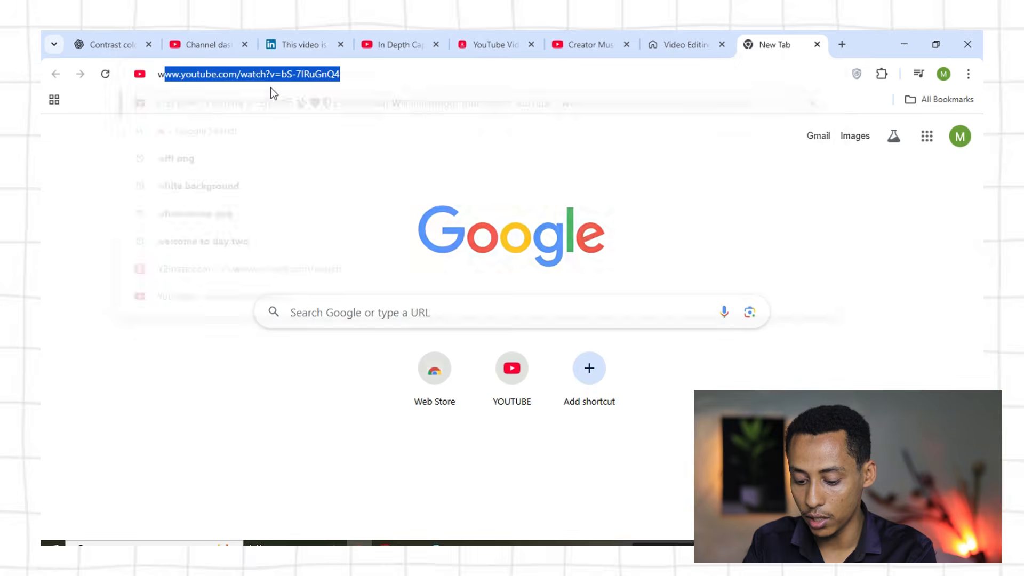
{"action": "type", "text": "backgrou"}
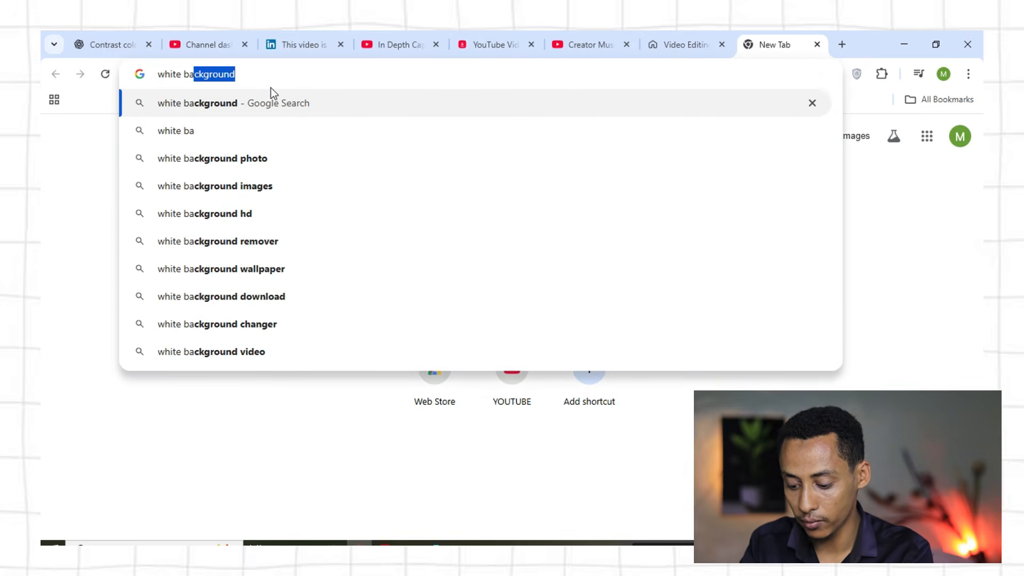
{"action": "type", "text": "nd"}
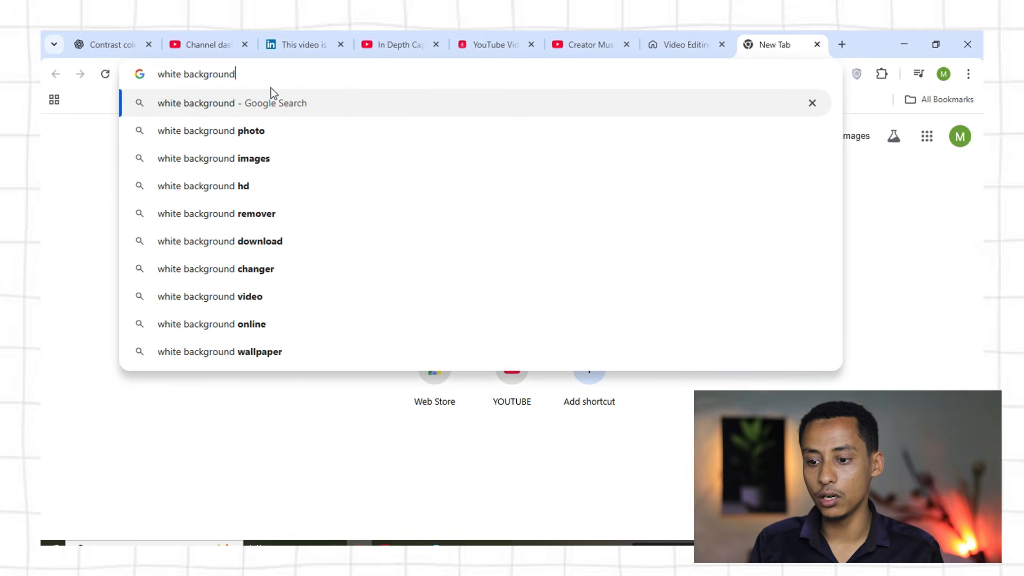
{"action": "key", "text": "Return"}
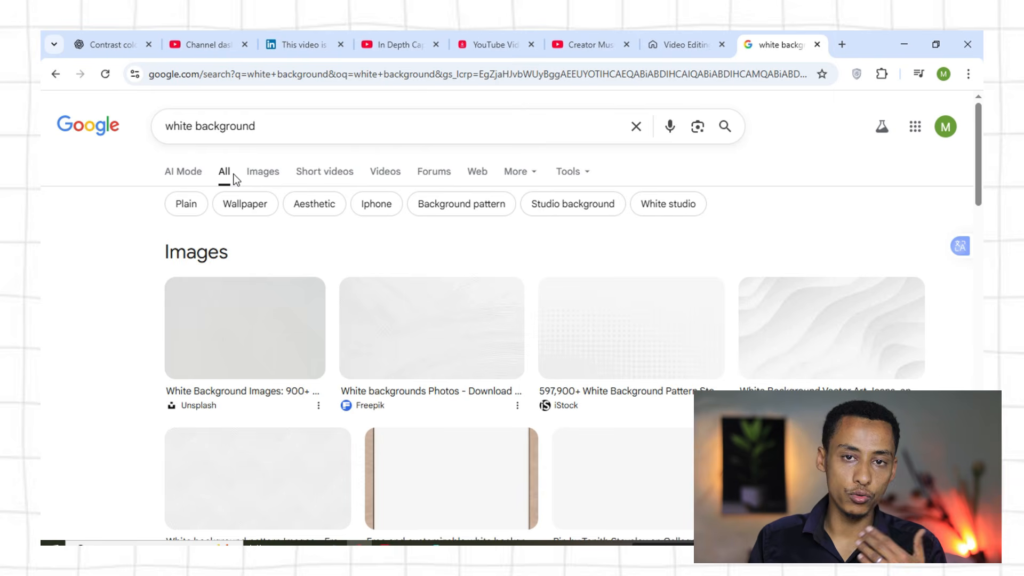
{"action": "left_click", "coordinate": [255, 174]}
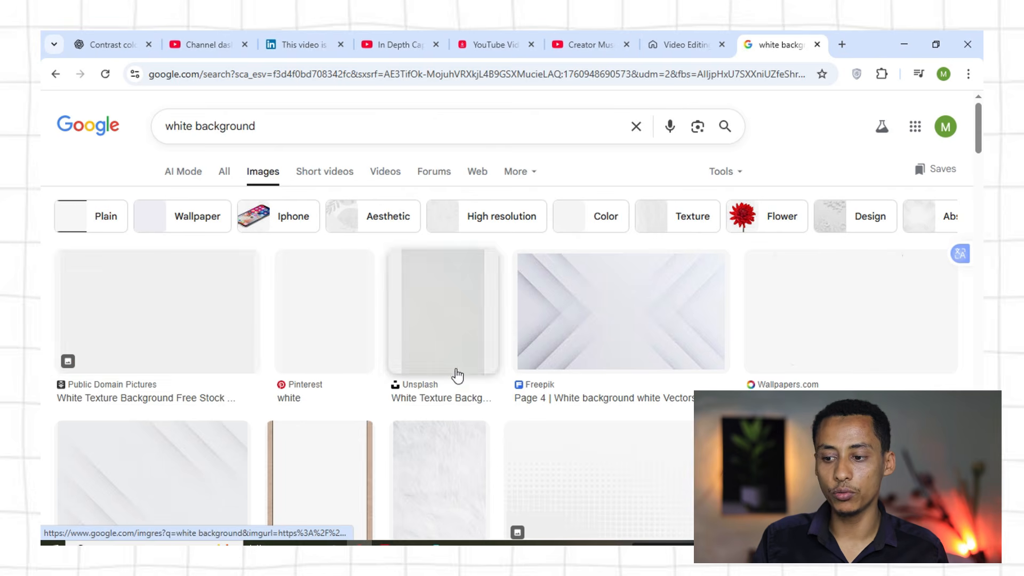
Browse the white background image results and reload the results page
{"action": "scroll", "coordinate": [171, 194], "scroll_direction": "down", "scroll_amount": 3}
{"action": "scroll", "coordinate": [349, 254], "scroll_direction": "up", "scroll_amount": 3}
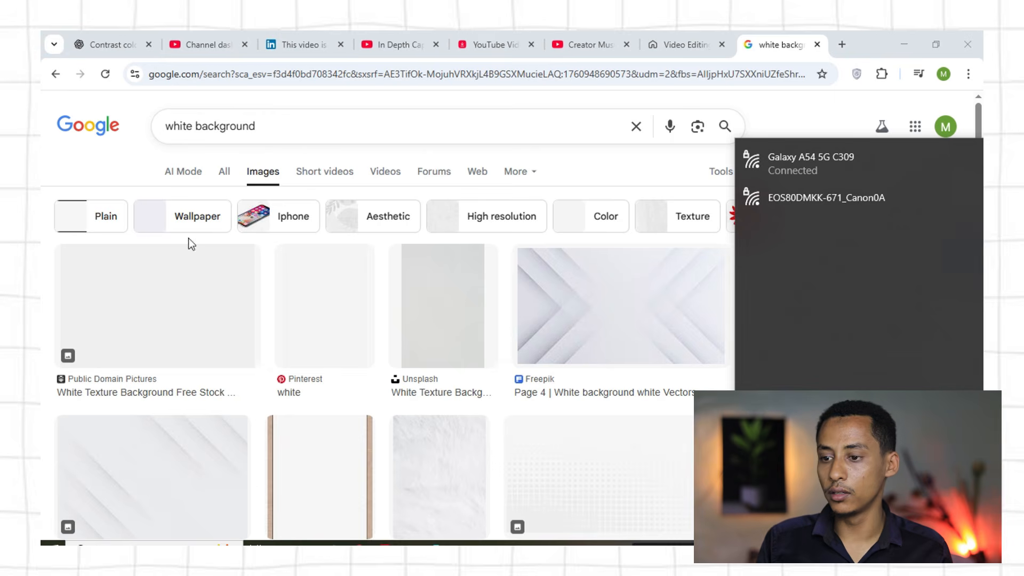
{"action": "left_click", "coordinate": [767, 33]}
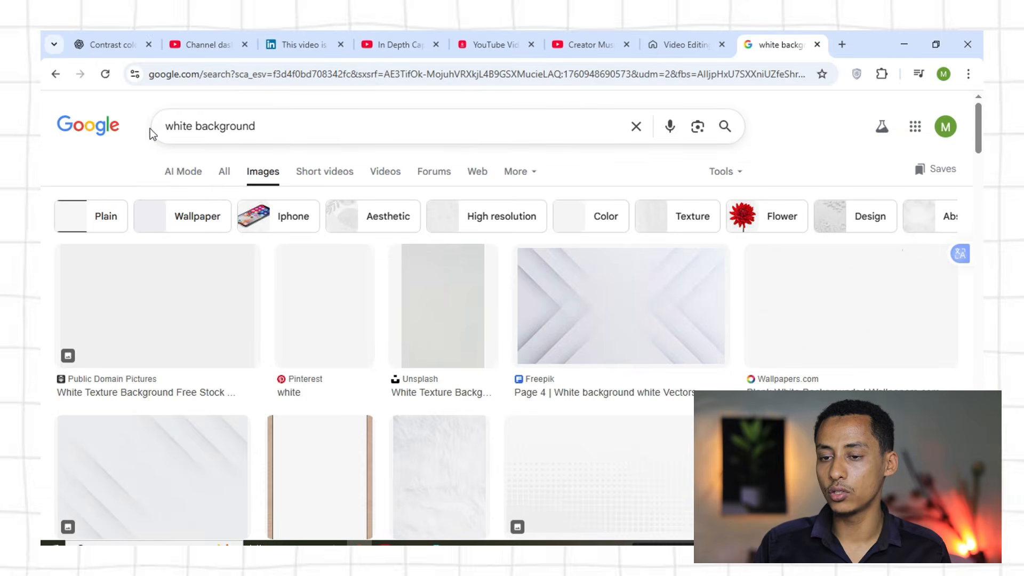
{"action": "left_click", "coordinate": [108, 75]}
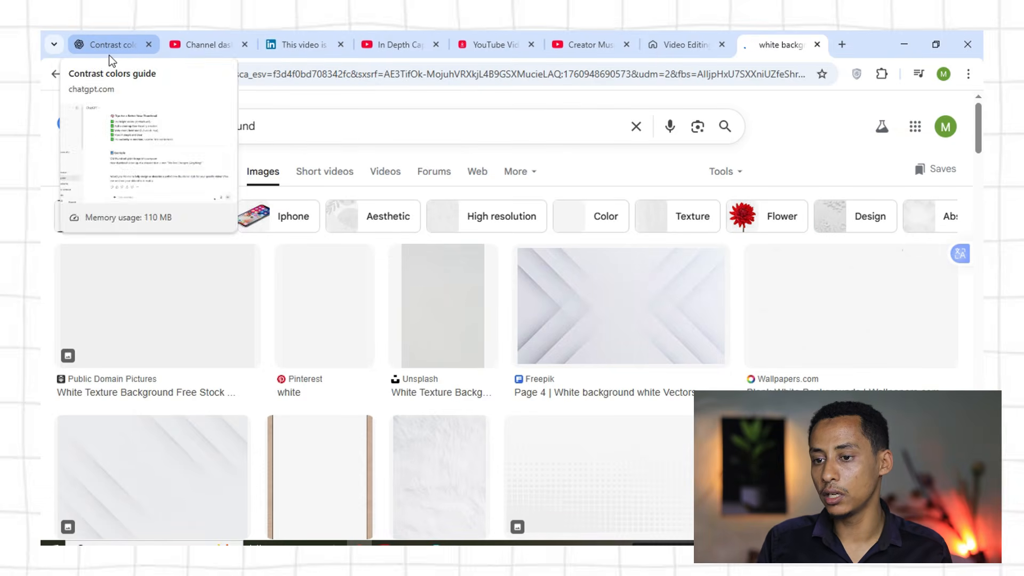
{"action": "left_click", "coordinate": [315, 124]}
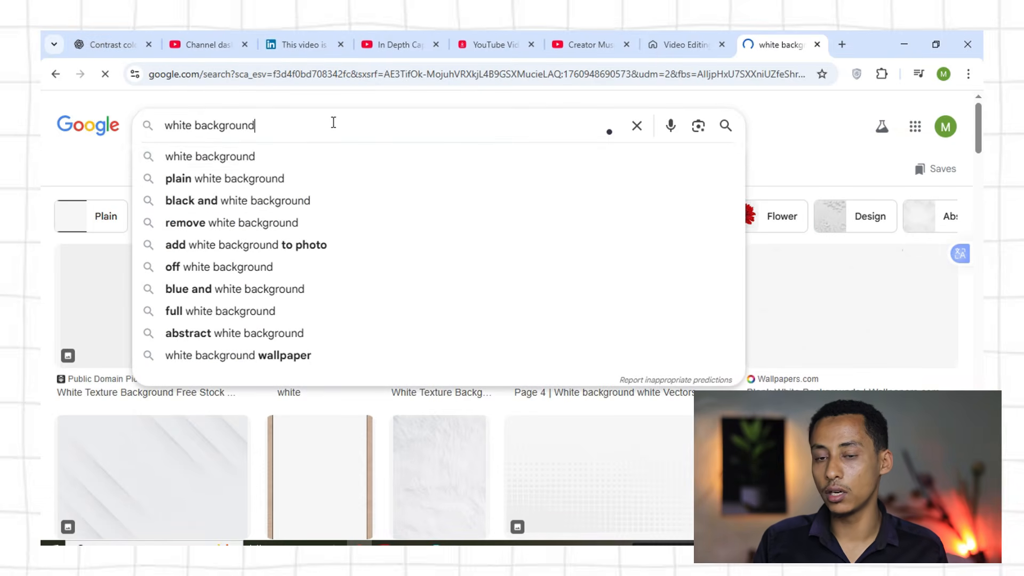
{"action": "left_click", "coordinate": [155, 107]}
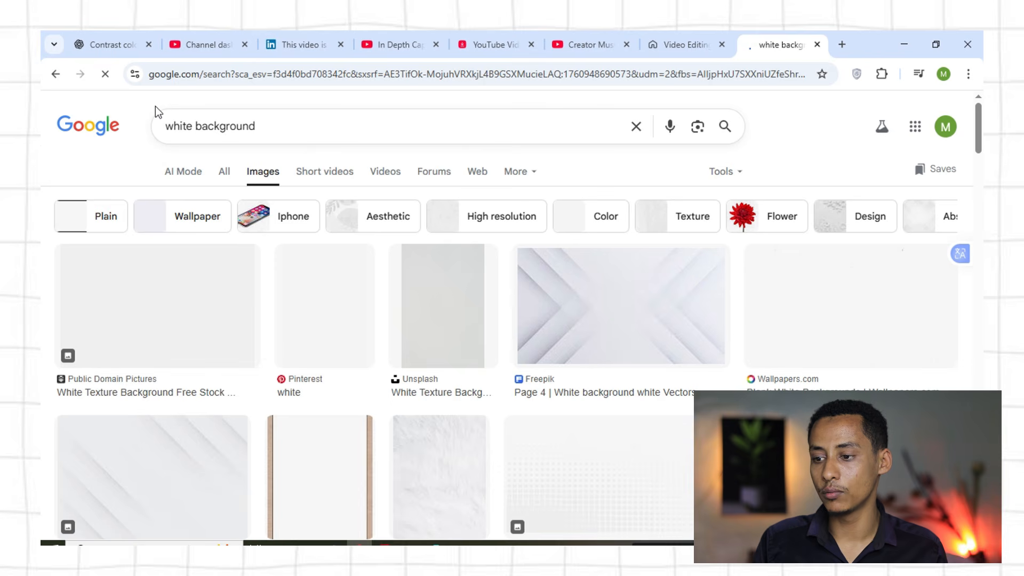
Save the Freepik abstract white background with diagonal stripes to the Documents folder as the JFIF file download
{"action": "scroll", "coordinate": [497, 288], "scroll_direction": "down", "scroll_amount": 3}
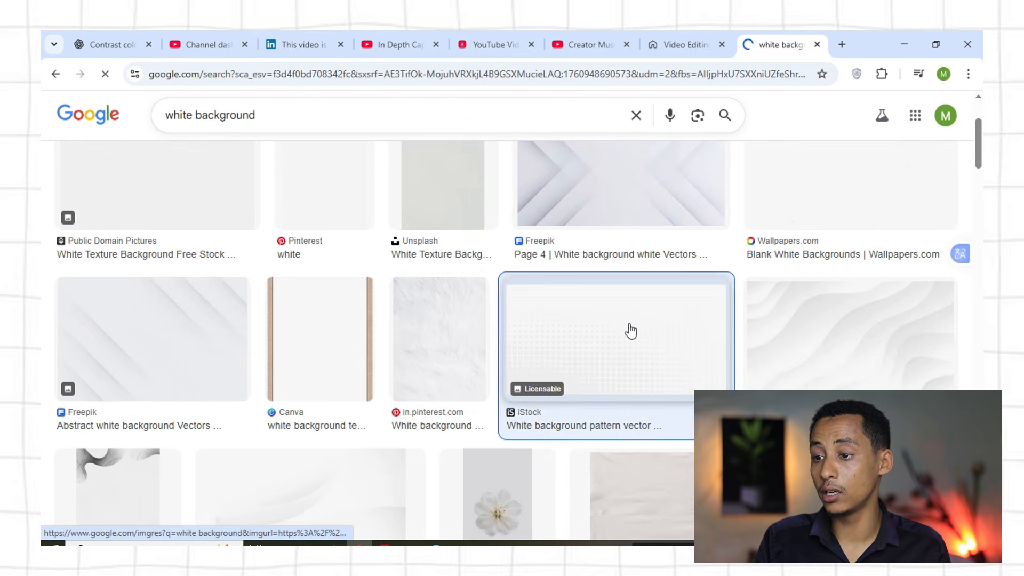
{"action": "scroll", "coordinate": [639, 325], "scroll_direction": "up", "scroll_amount": 1}
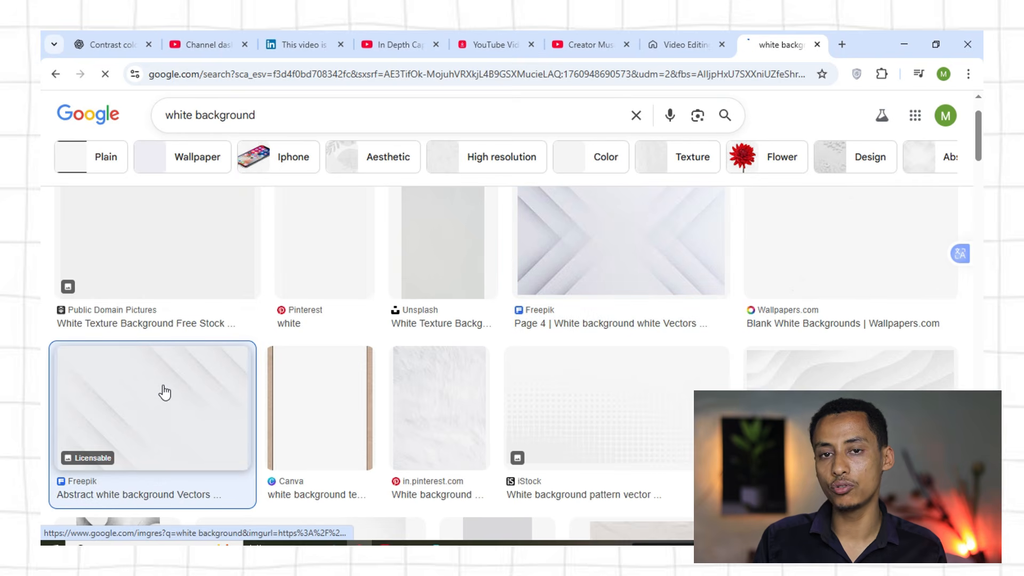
{"action": "right_click", "coordinate": [120, 393]}
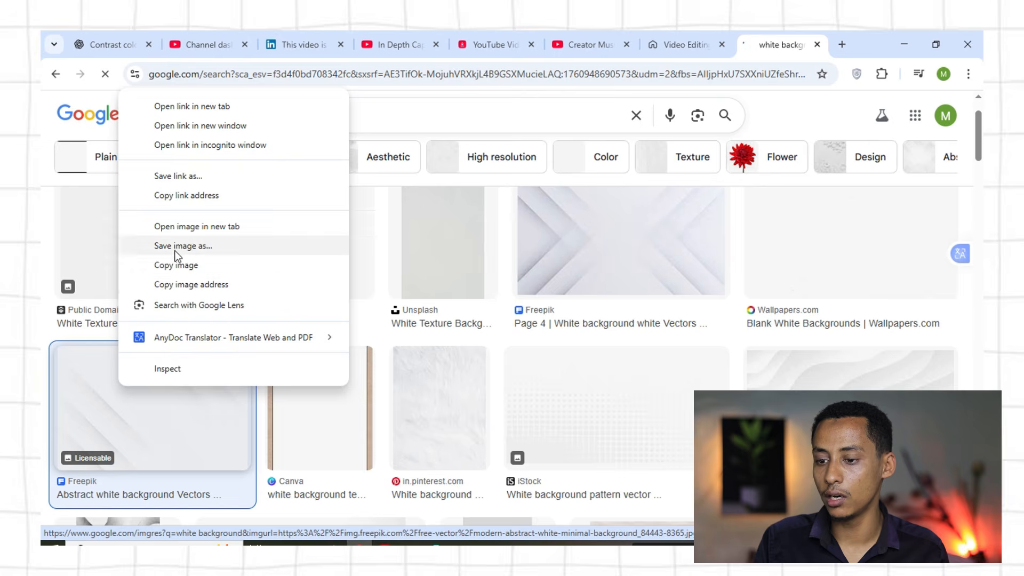
{"action": "left_click", "coordinate": [206, 245]}
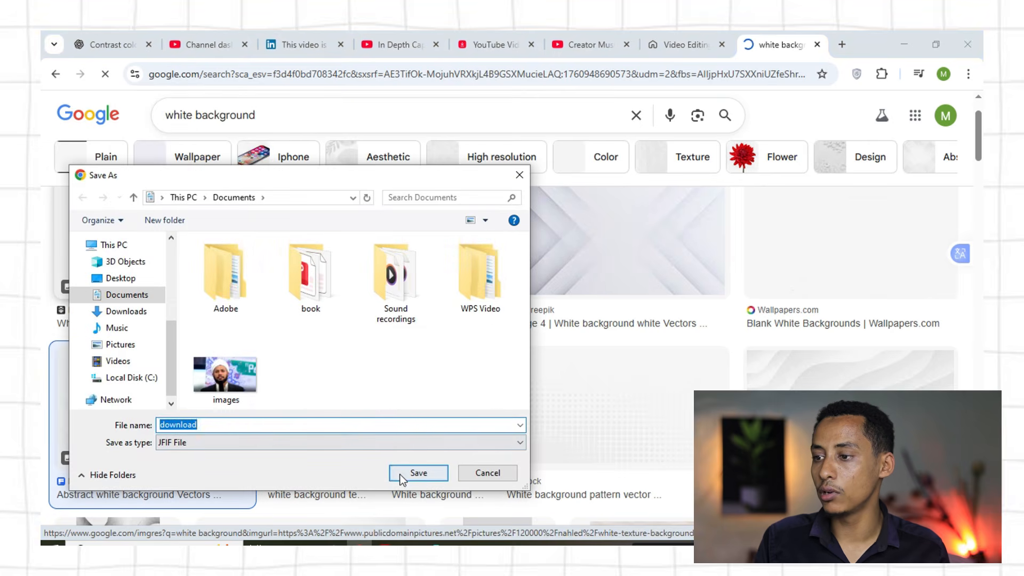
{"action": "left_click", "coordinate": [406, 537]}
Bring the downloaded download.jfif into the CapCut project and delete its clip from the timeline, keeping it in the media list
{"action": "left_click", "coordinate": [893, 74]}
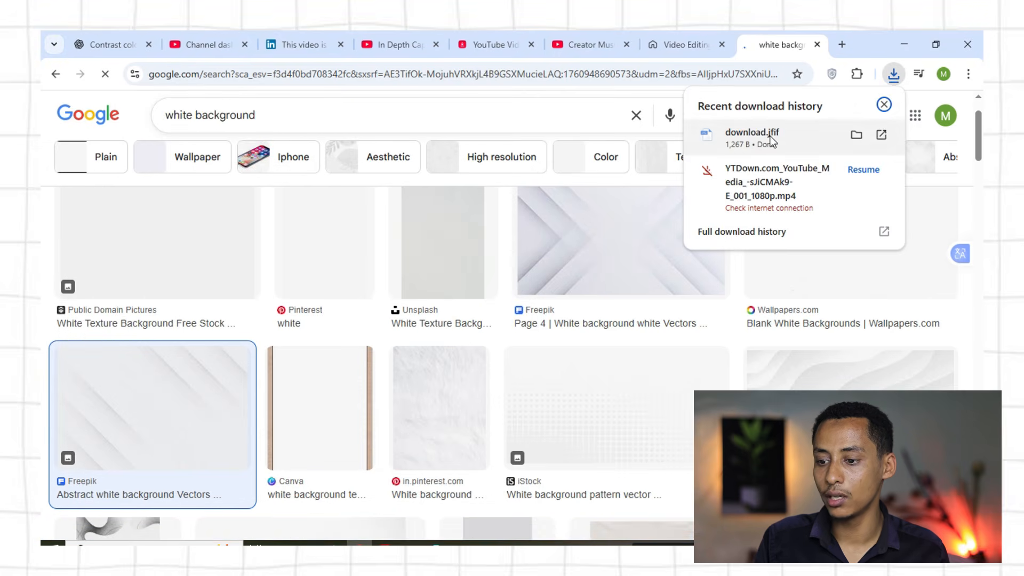
{"action": "left_click_drag", "start_coordinate": [770, 136], "coordinate": [267, 413]}
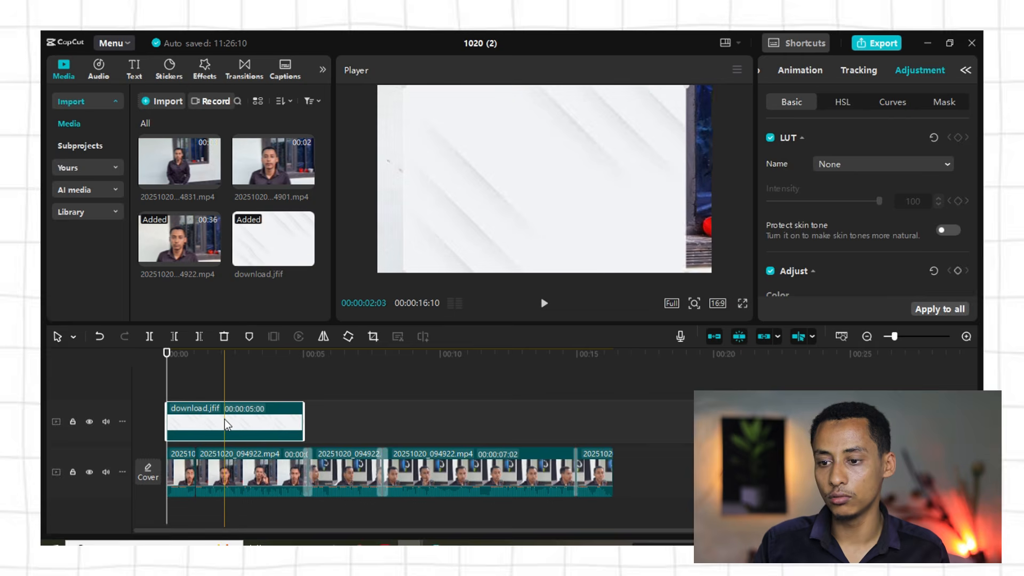
{"action": "key", "text": "Delete"}
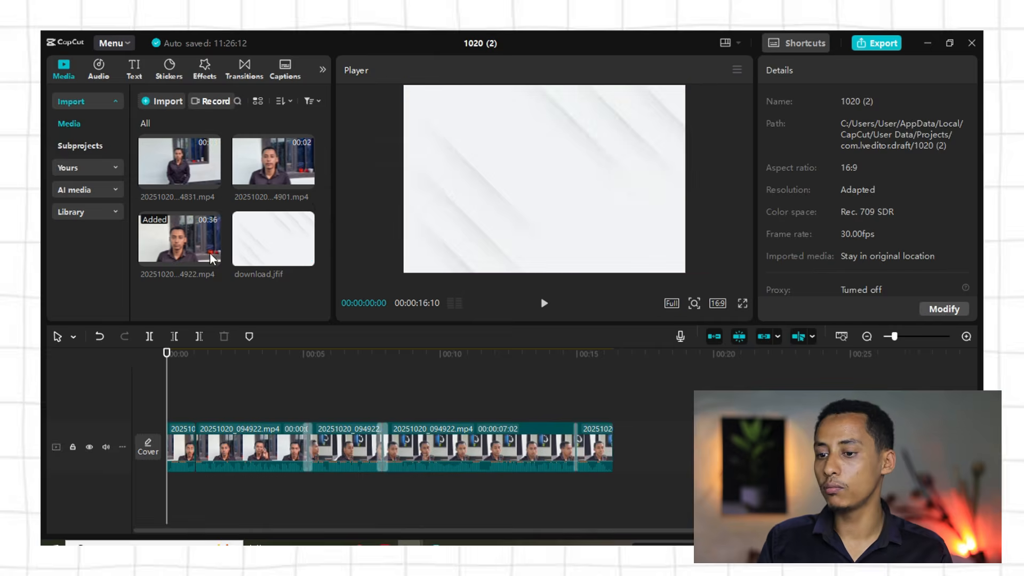
Place download.jfif on a track above the video at the timeline start and trim it to end with the first clip
{"action": "left_click", "coordinate": [219, 372]}
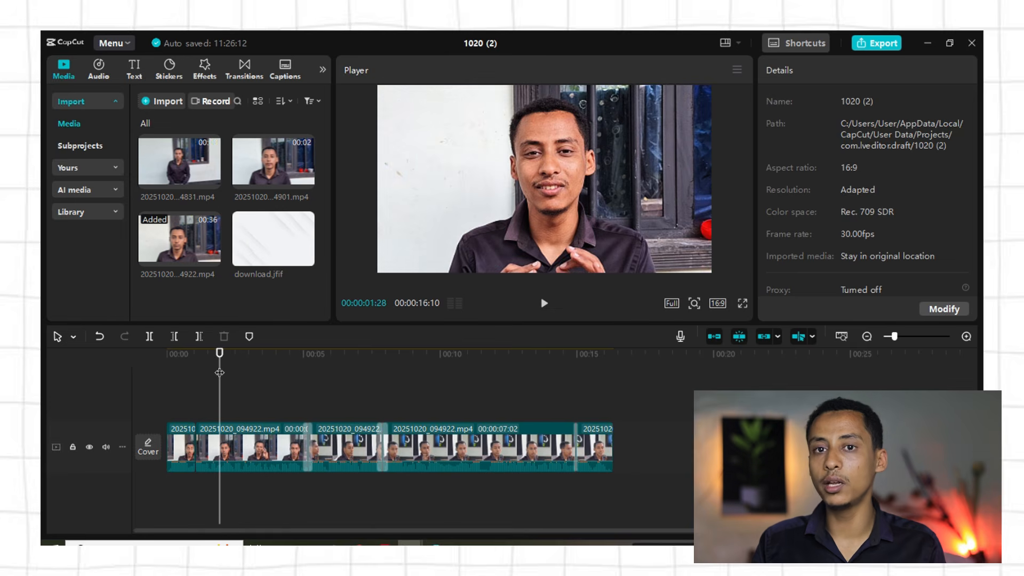
{"action": "left_click", "coordinate": [247, 393]}
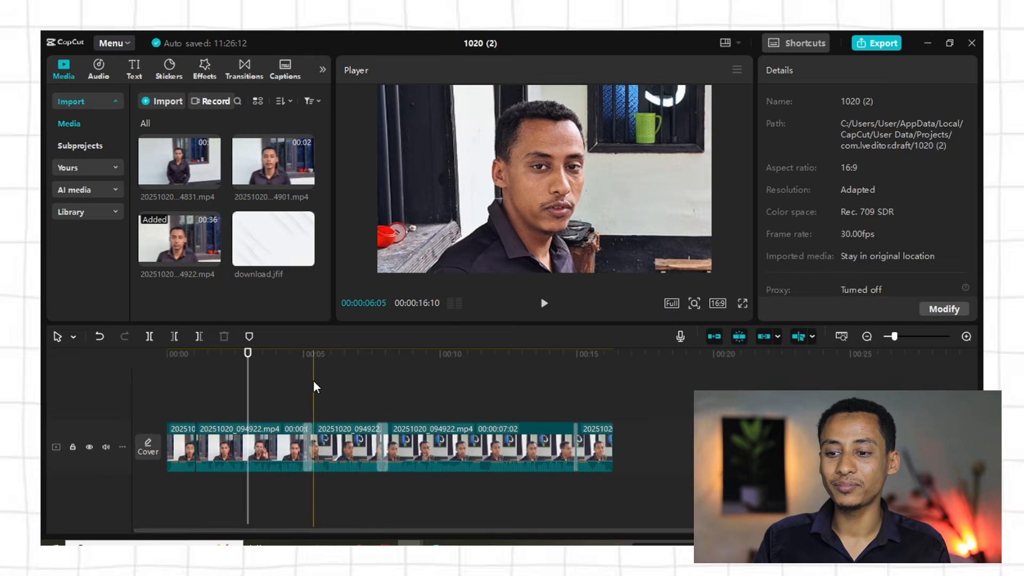
{"action": "left_click_drag", "start_coordinate": [267, 231], "coordinate": [128, 396]}
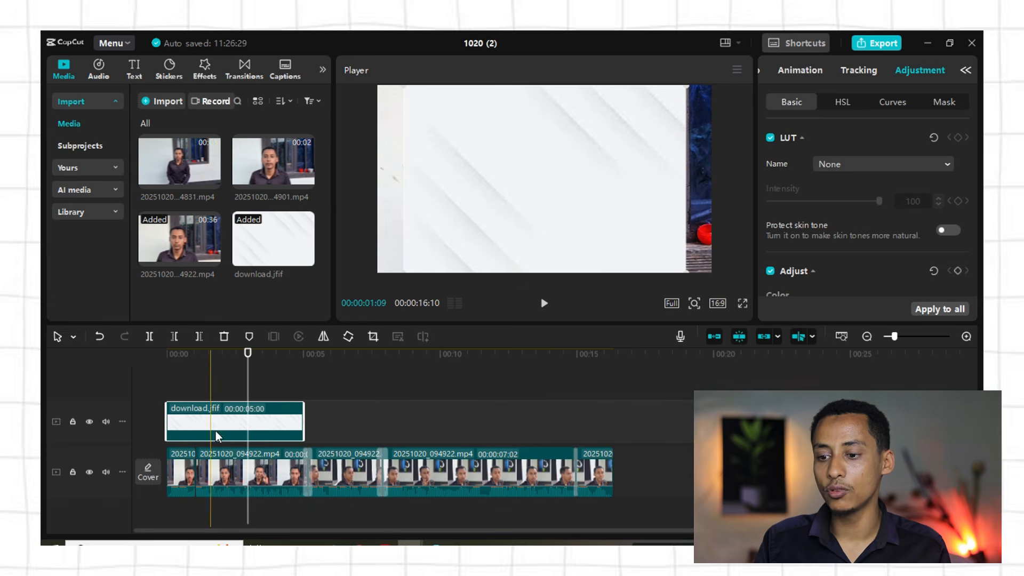
{"action": "left_click_drag", "start_coordinate": [302, 417], "coordinate": [197, 417]}
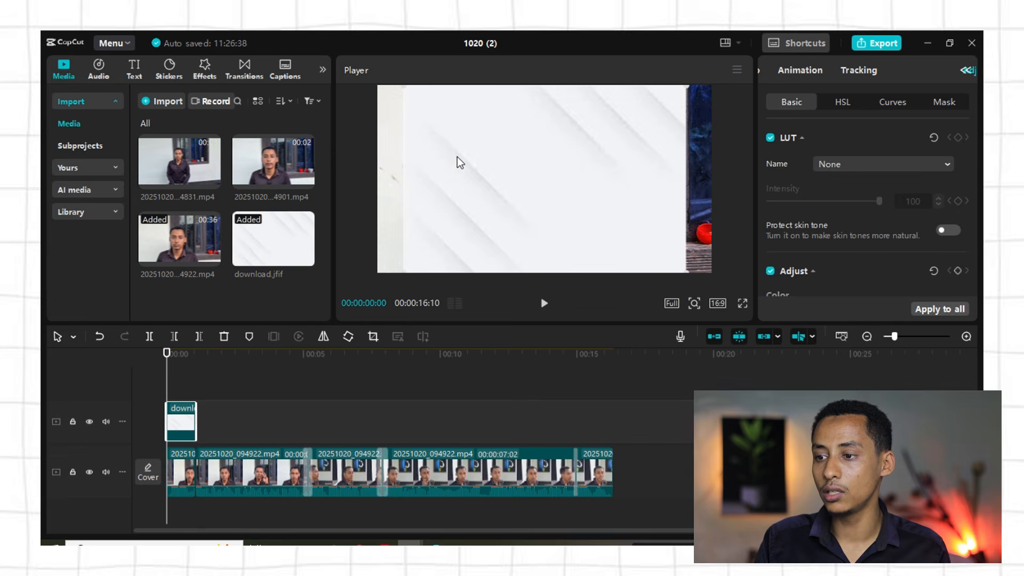
Enlarge and reposition the white background image until it covers the whole frame, and play it from the start
{"action": "mouse_move", "coordinate": [524, 203]}
{"action": "left_mouse_down"}
{"action": "mouse_move", "coordinate": [503, 217]}
{"action": "mouse_move", "coordinate": [533, 217]}
{"action": "mouse_move", "coordinate": [533, 197]}
{"action": "left_mouse_up"}
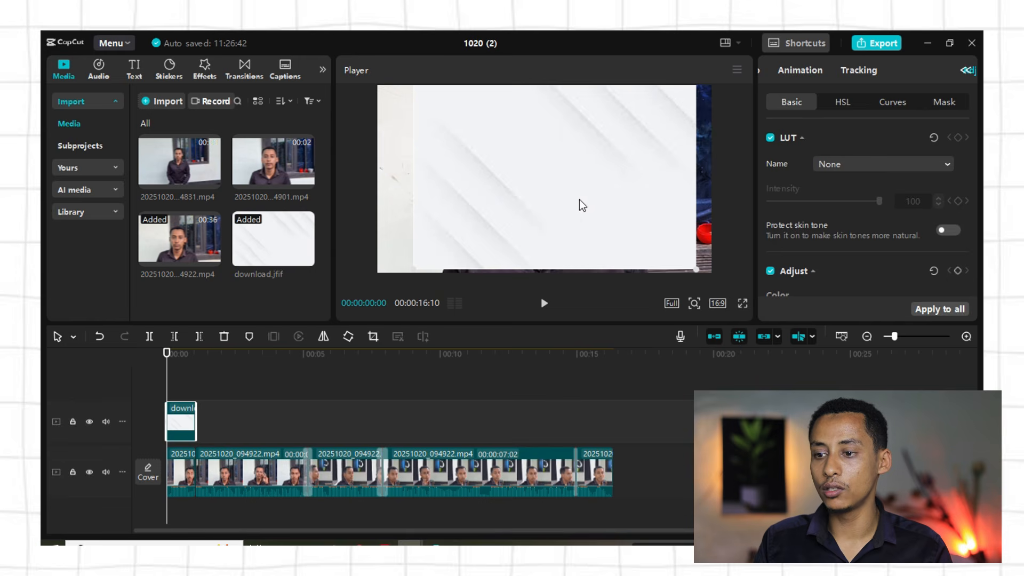
{"action": "left_click_drag", "start_coordinate": [698, 277], "coordinate": [726, 285]}
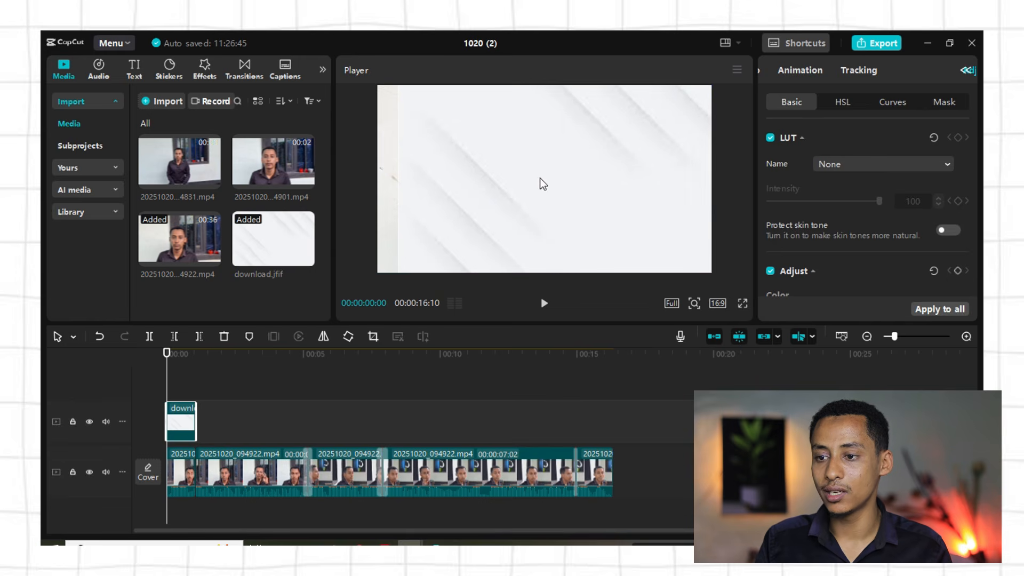
{"action": "left_click_drag", "start_coordinate": [435, 185], "coordinate": [442, 200]}
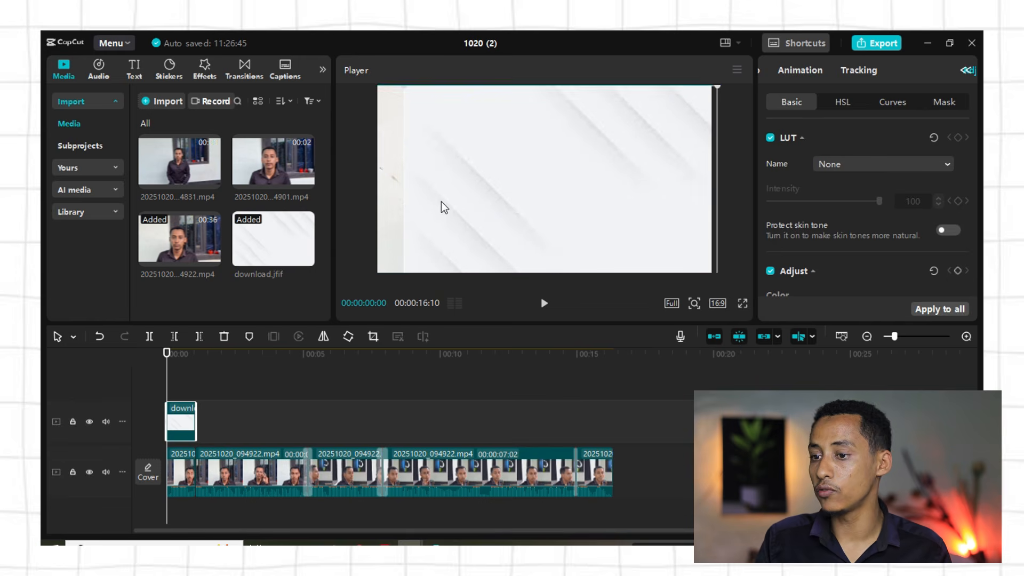
{"action": "left_click_drag", "start_coordinate": [433, 144], "coordinate": [433, 164]}
{"action": "left_click_drag", "start_coordinate": [409, 113], "coordinate": [365, 101]}
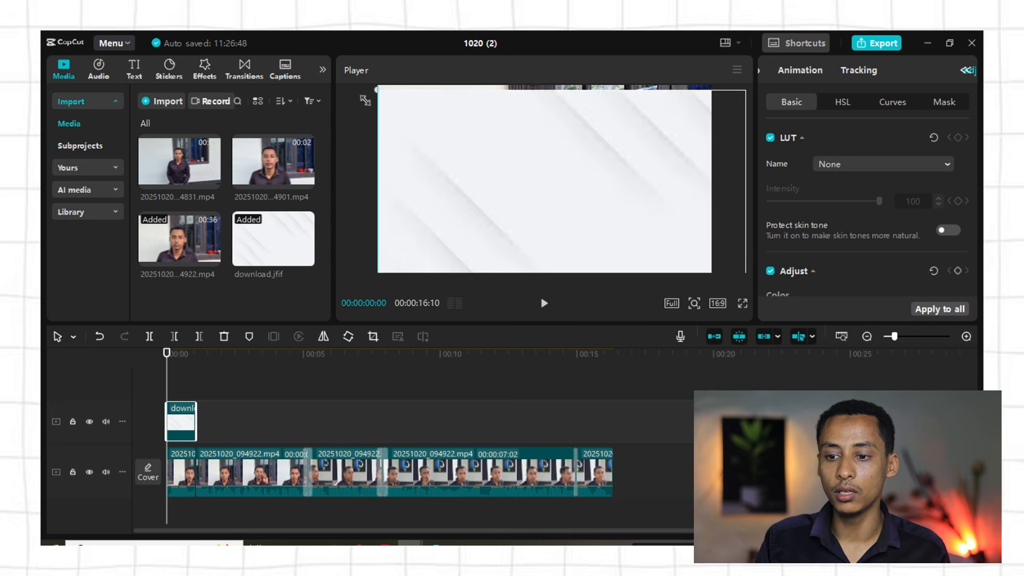
{"action": "left_click_drag", "start_coordinate": [478, 164], "coordinate": [474, 141]}
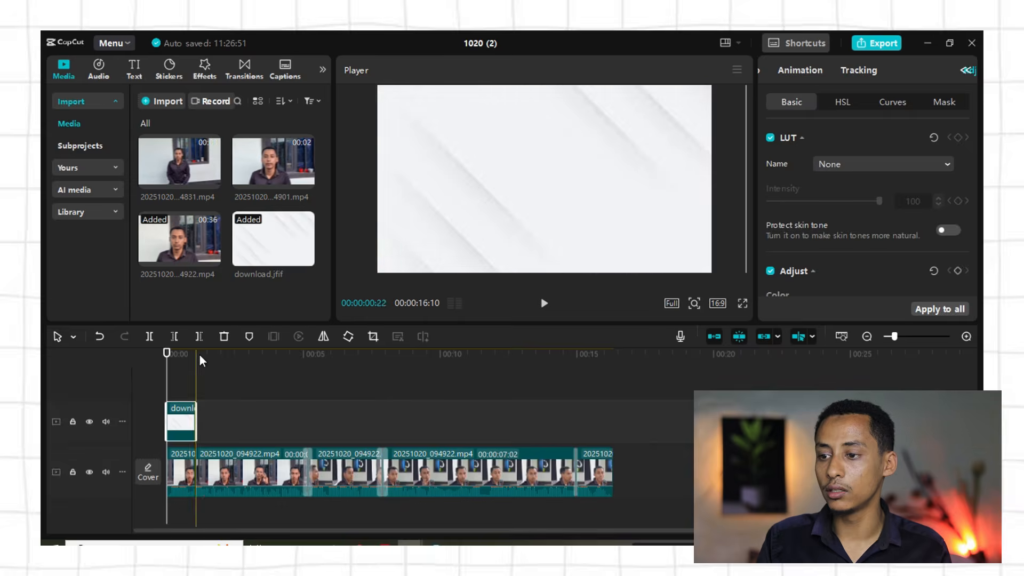
{"action": "left_click", "coordinate": [543, 303]}
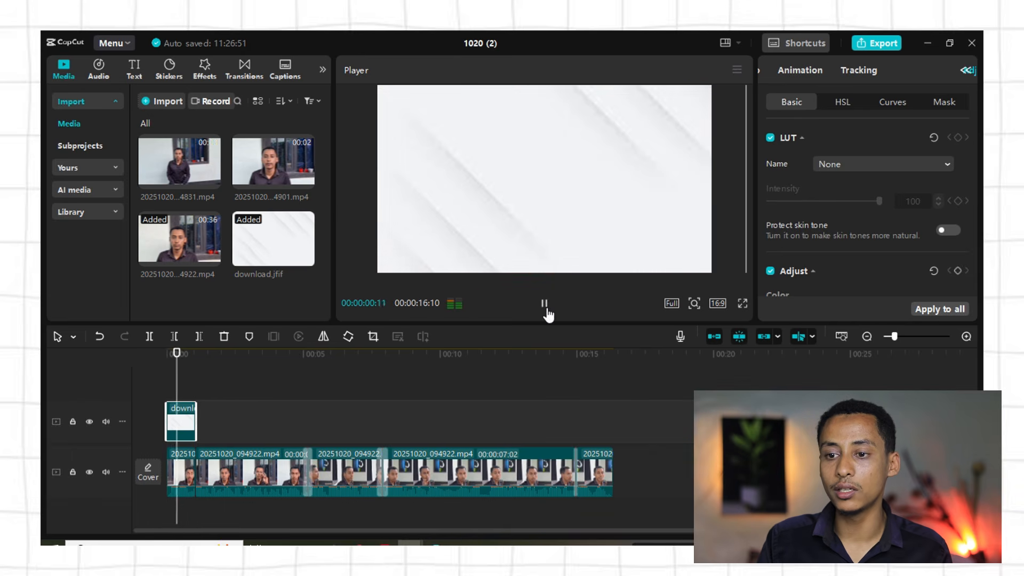
{"action": "left_click", "coordinate": [545, 307]}
Add a default text clip above the white background at the timeline start and trim it to the background's length
{"action": "left_click", "coordinate": [134, 73]}
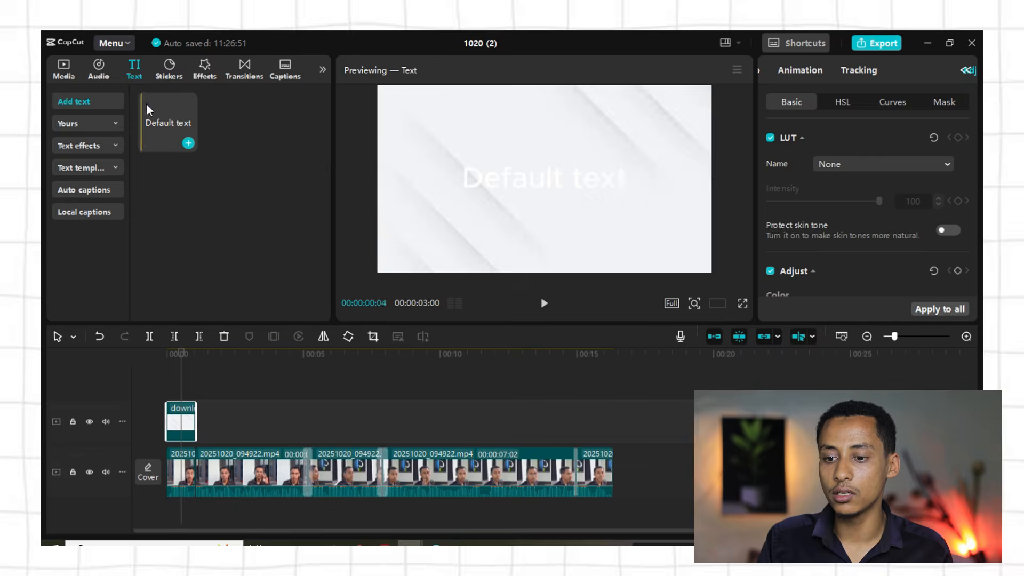
{"action": "left_click_drag", "start_coordinate": [148, 109], "coordinate": [172, 394]}
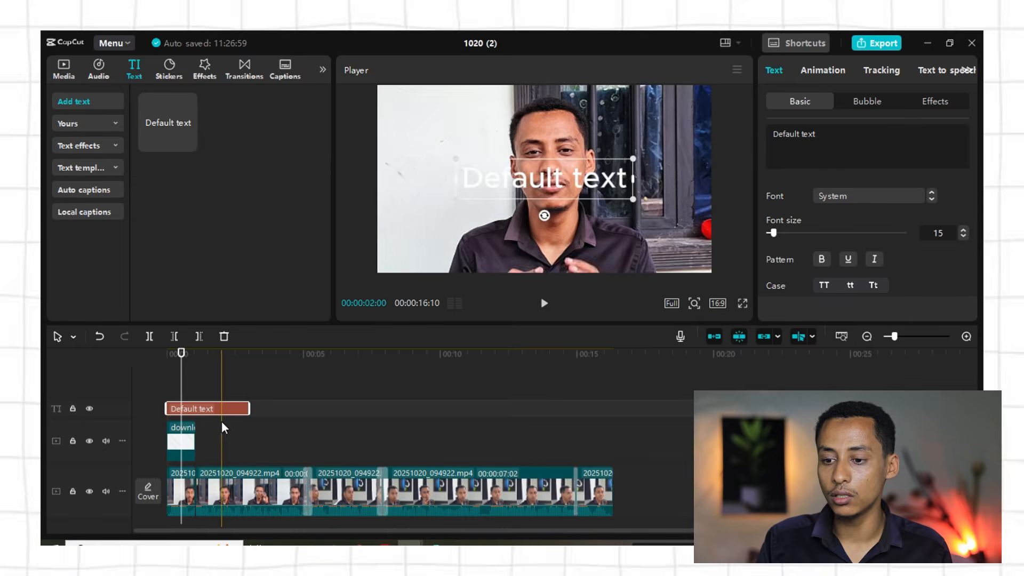
{"action": "left_click_drag", "start_coordinate": [247, 409], "coordinate": [193, 413]}
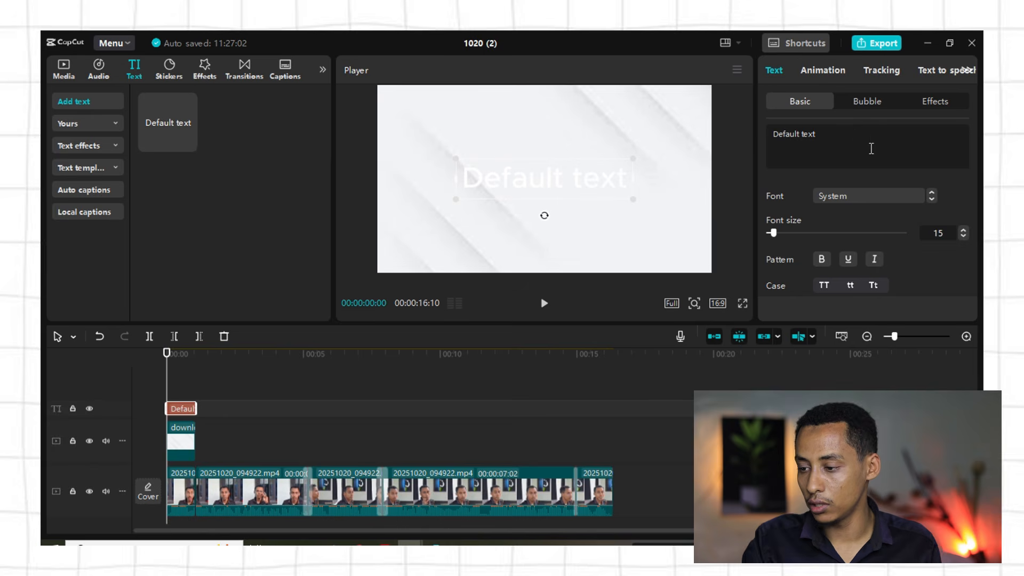
Replace the default text with "ሰላም"
{"action": "left_click", "coordinate": [871, 148]}
{"action": "key", "text": "BackSpace"}
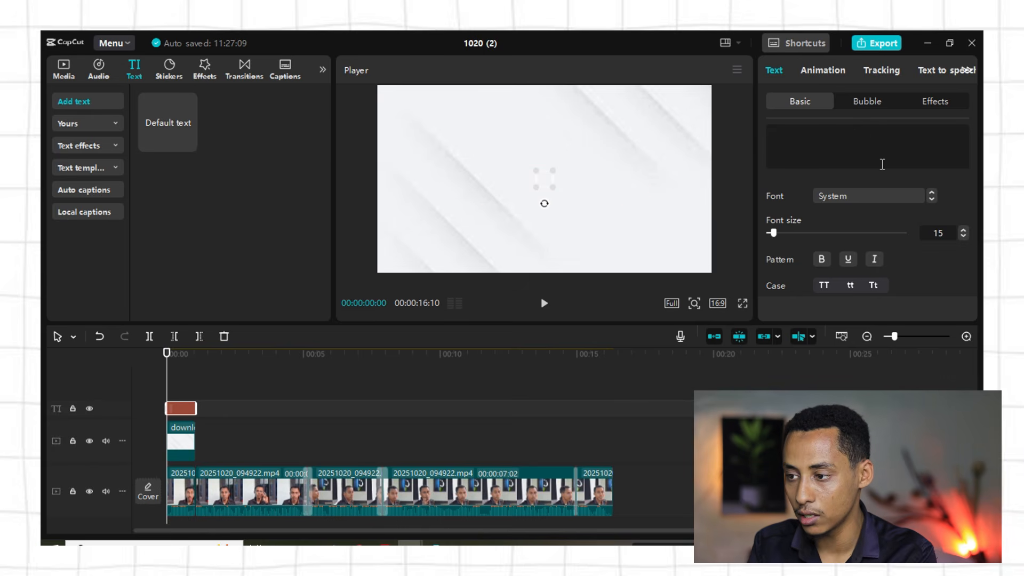
{"action": "type", "text": "n"}
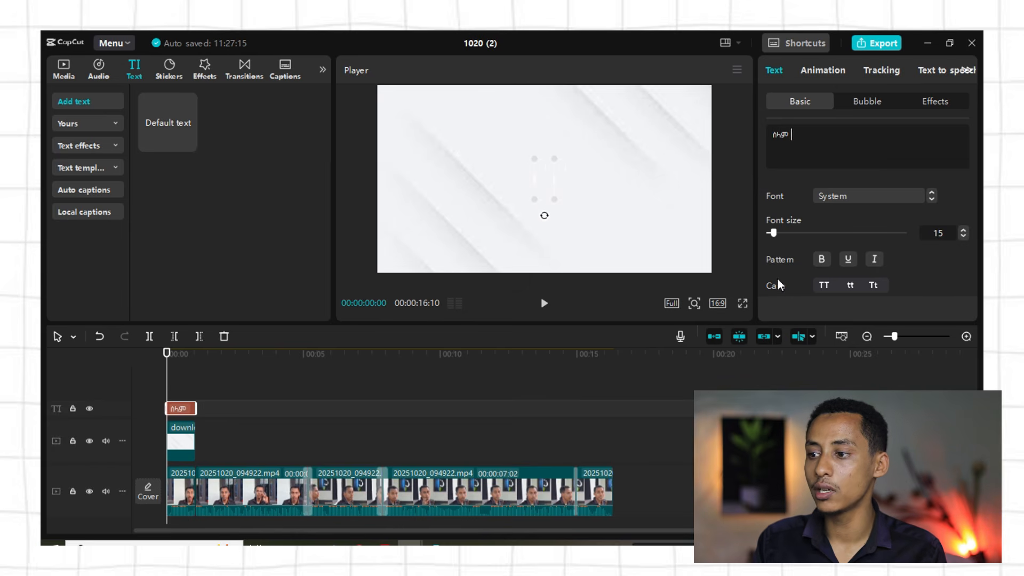
Change the font of the "ሰላም" title to Ethiopic WashRa Bold
{"action": "left_click_drag", "start_coordinate": [818, 134], "coordinate": [762, 130]}
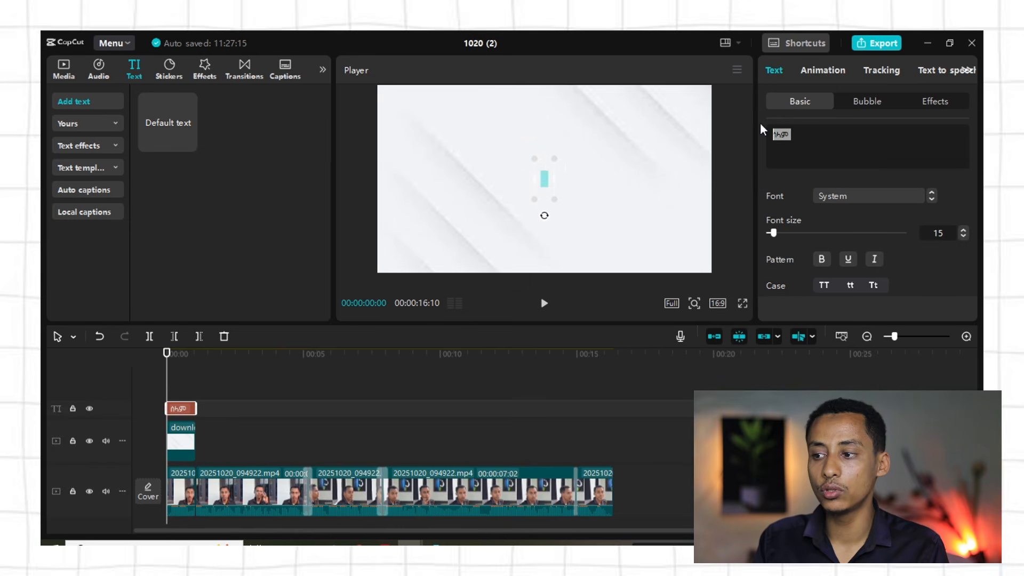
{"action": "left_click", "coordinate": [835, 202]}
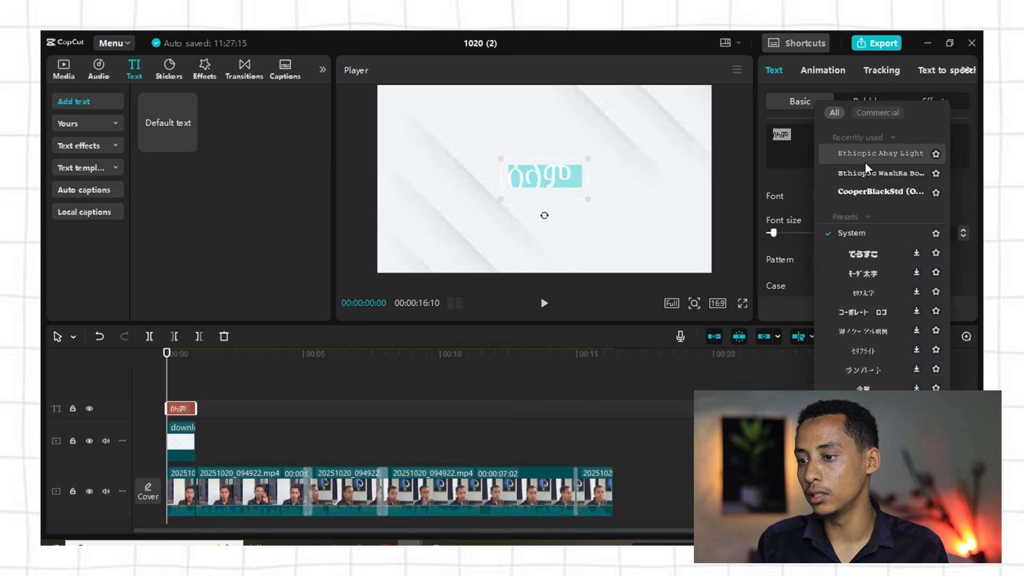
{"action": "left_click", "coordinate": [868, 180]}
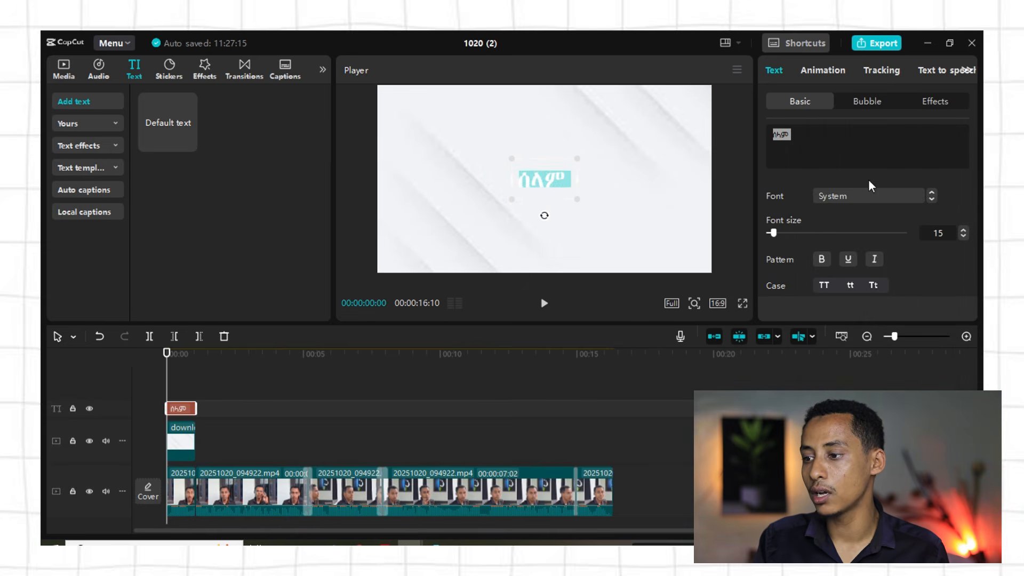
Set the title's text color to black
{"action": "scroll", "coordinate": [827, 226], "scroll_direction": "down", "scroll_amount": 10}
{"action": "scroll", "coordinate": [827, 235], "scroll_direction": "up", "scroll_amount": 9}
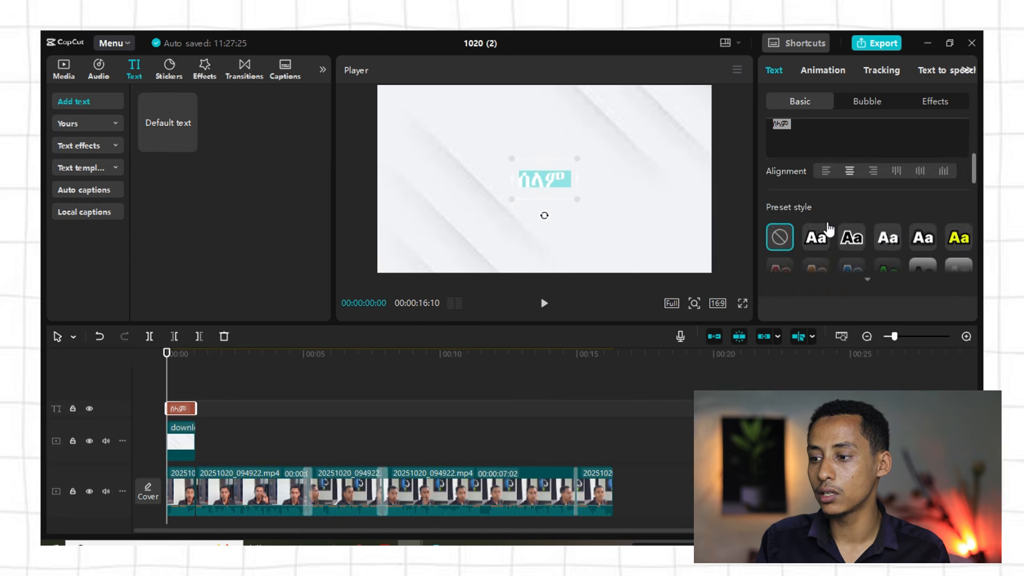
{"action": "left_click", "coordinate": [831, 273]}
{"action": "left_click_drag", "start_coordinate": [821, 353], "coordinate": [781, 373]}
{"action": "left_click", "coordinate": [926, 217]}
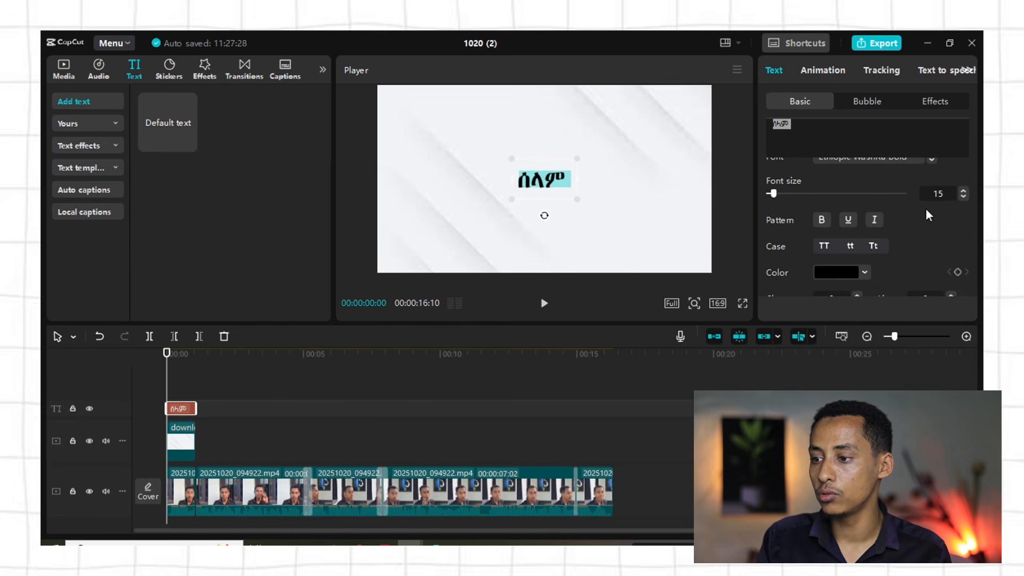
Set the title to font size 62, bold and center-aligned
{"action": "left_click_drag", "start_coordinate": [777, 196], "coordinate": [795, 195]}
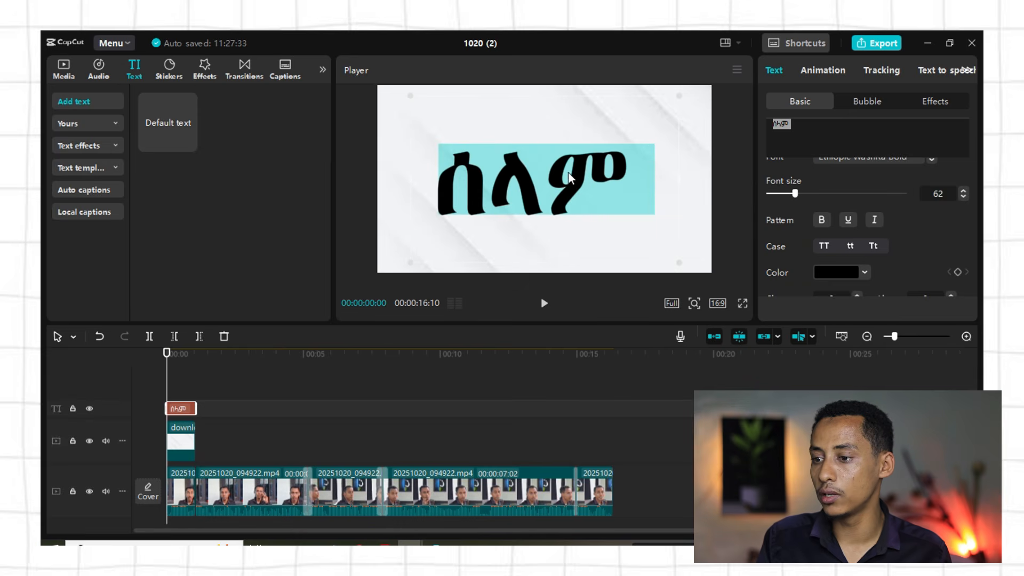
{"action": "left_click", "coordinate": [821, 223]}
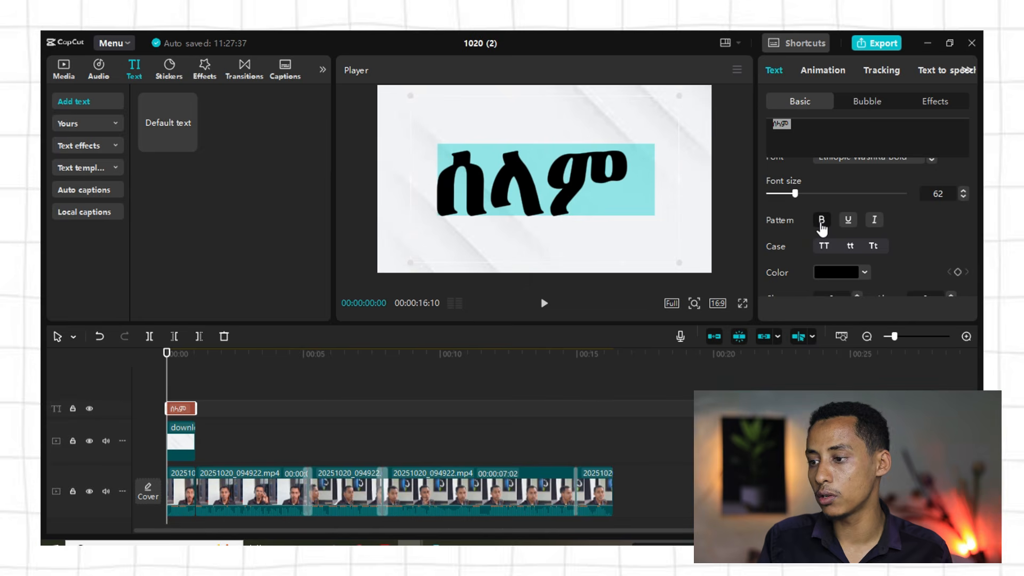
{"action": "left_click", "coordinate": [848, 222]}
{"action": "left_click", "coordinate": [848, 223]}
{"action": "scroll", "coordinate": [845, 229], "scroll_direction": "down", "scroll_amount": 2}
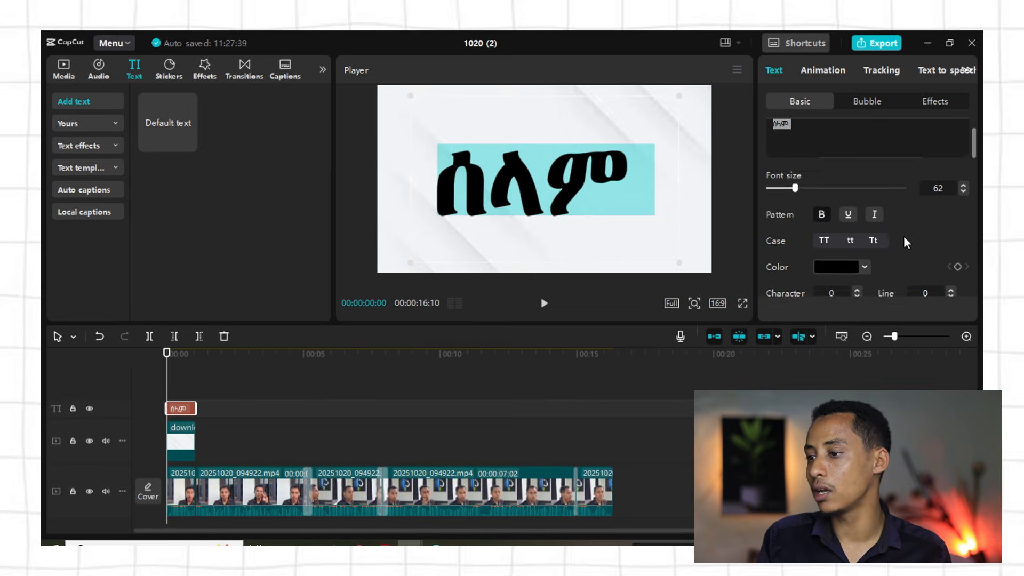
{"action": "scroll", "coordinate": [835, 262], "scroll_direction": "down", "scroll_amount": 2}
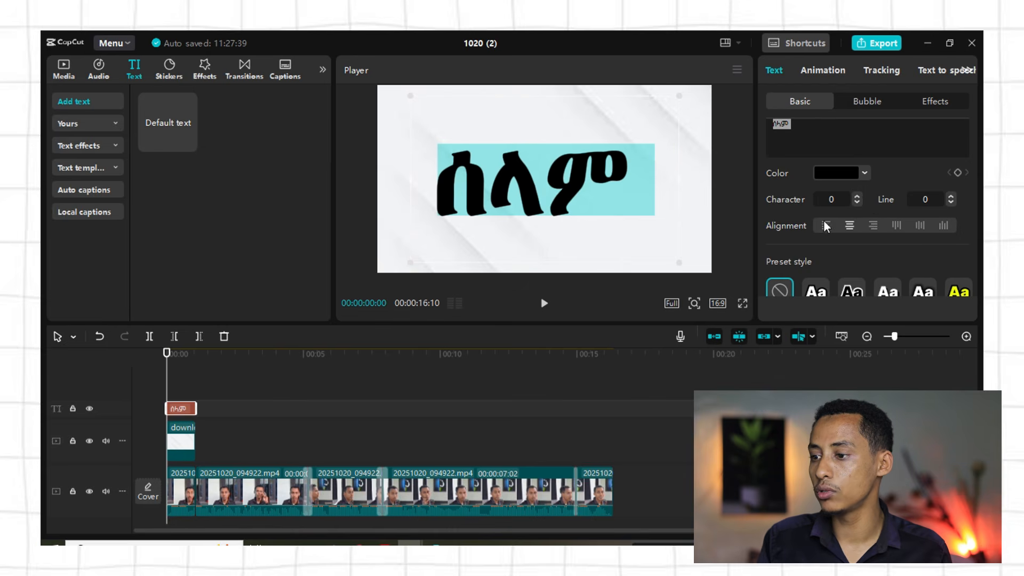
{"action": "left_click", "coordinate": [850, 227]}
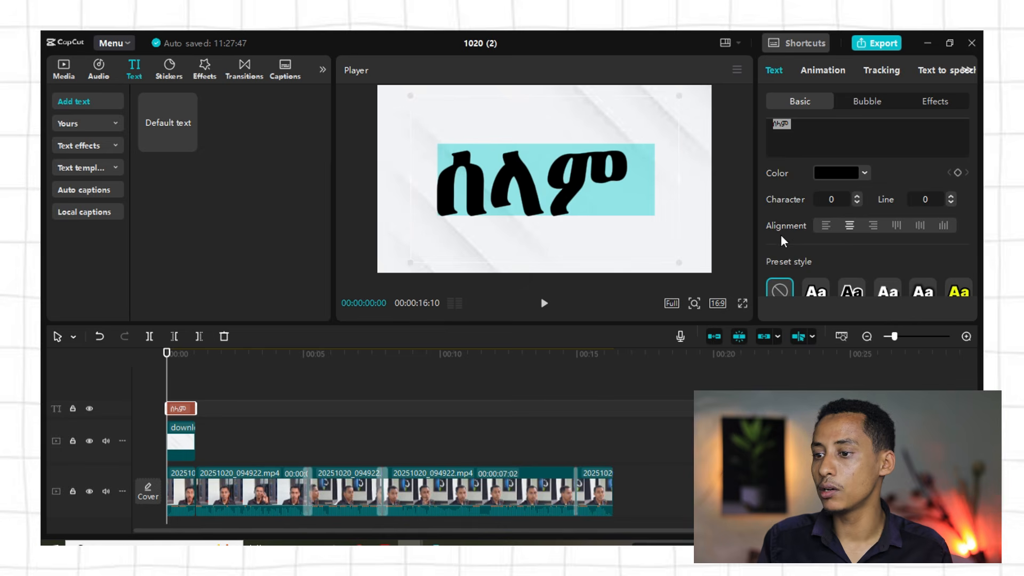
Try several preset styles on the title, finishing with white letters outlined in black
{"action": "scroll", "coordinate": [783, 241], "scroll_direction": "down", "scroll_amount": 1}
{"action": "left_click", "coordinate": [815, 242]}
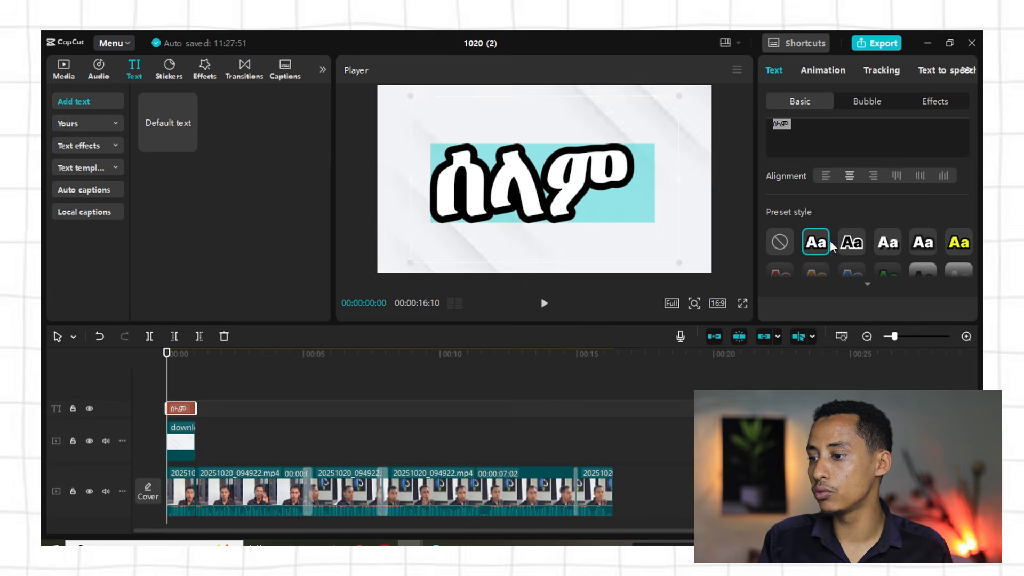
{"action": "left_click", "coordinate": [852, 245]}
{"action": "left_click", "coordinate": [895, 248]}
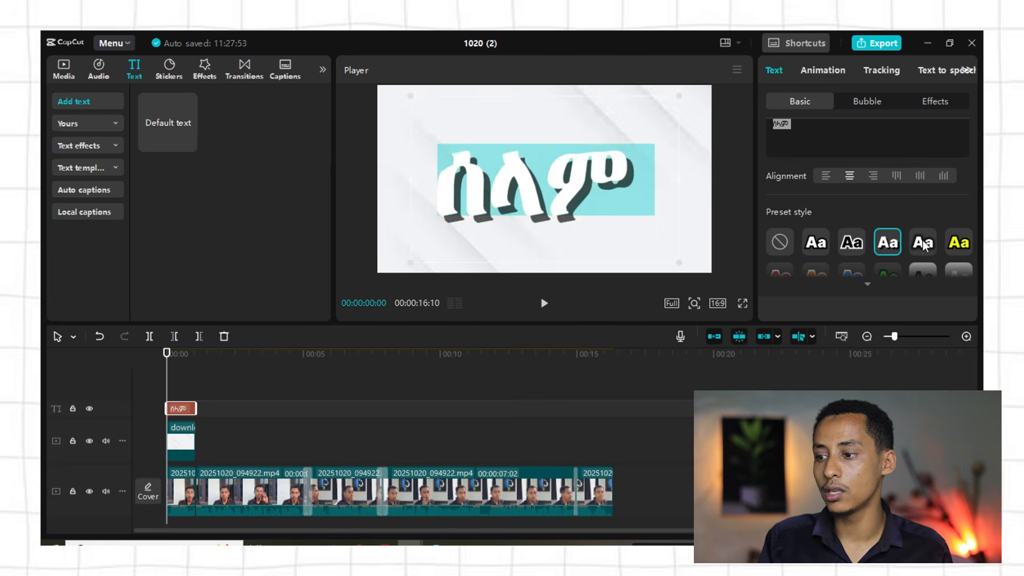
{"action": "left_click", "coordinate": [910, 250]}
{"action": "scroll", "coordinate": [874, 245], "scroll_direction": "down", "scroll_amount": 1}
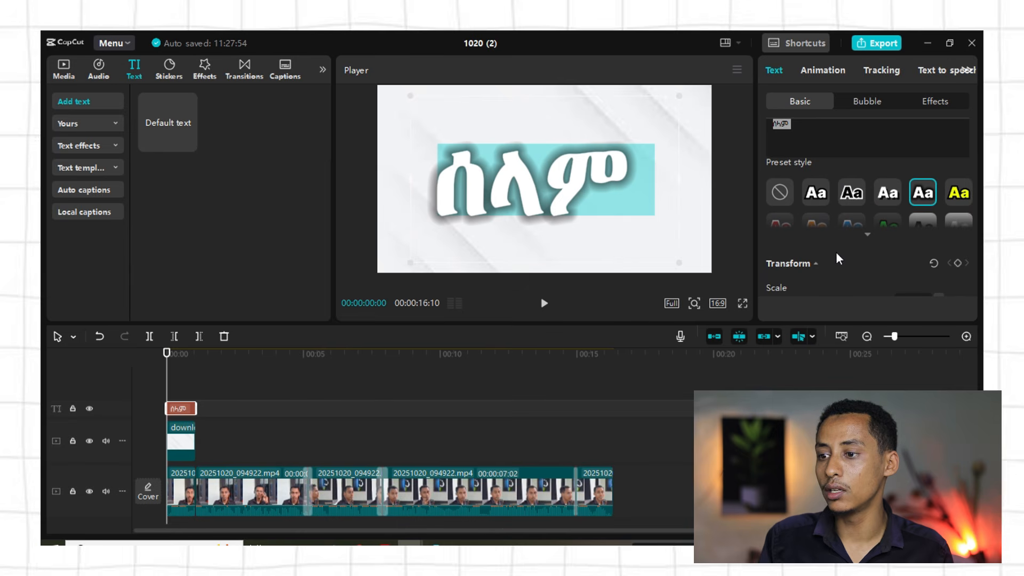
{"action": "left_click", "coordinate": [818, 198]}
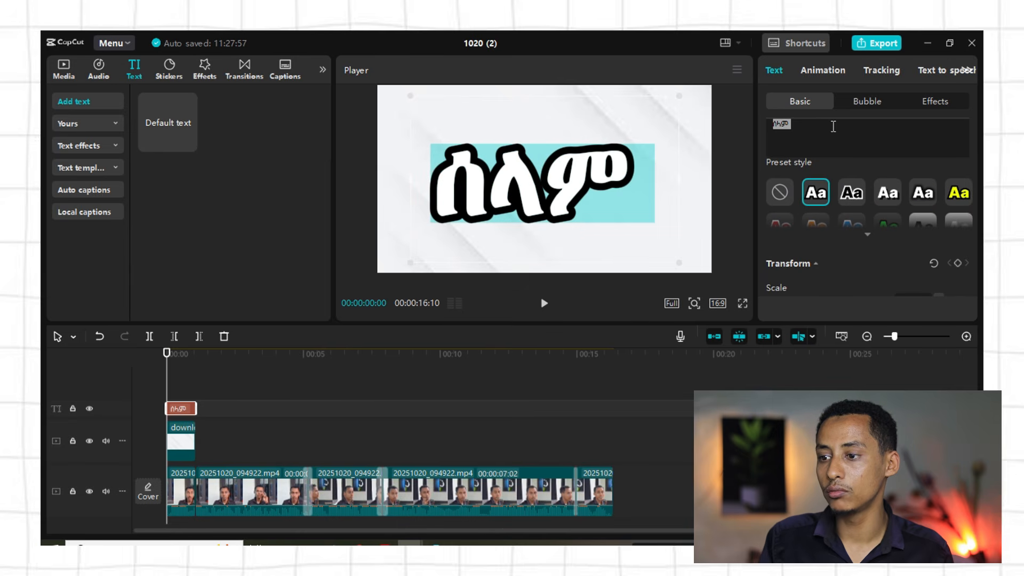
Shift the title horizontally to about X 226 and apply the preset style with black letters and a white outline
{"action": "left_click", "coordinate": [833, 127]}
{"action": "left_click_drag", "start_coordinate": [543, 187], "coordinate": [562, 187]}
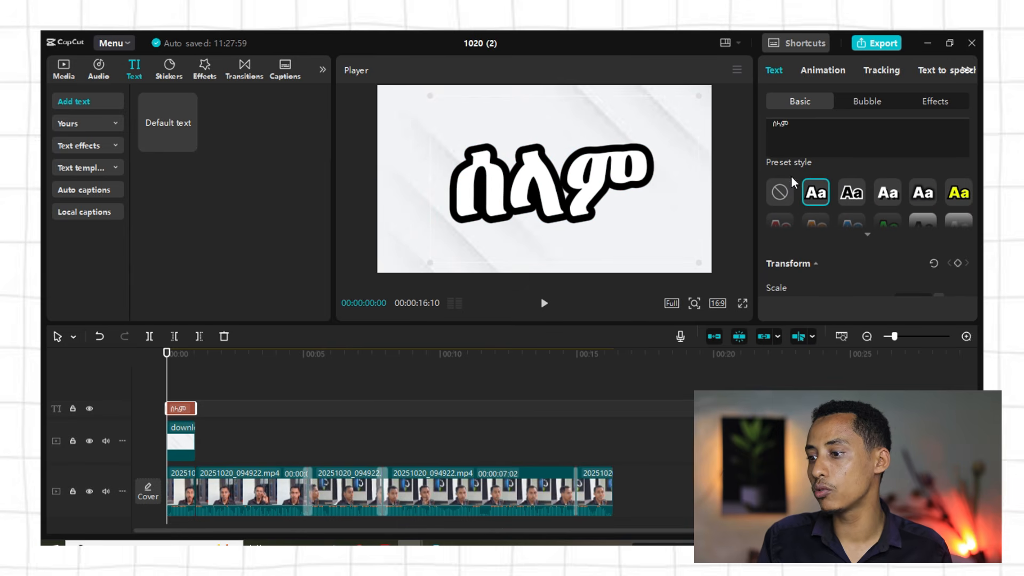
{"action": "left_click", "coordinate": [781, 196]}
{"action": "left_click", "coordinate": [802, 197]}
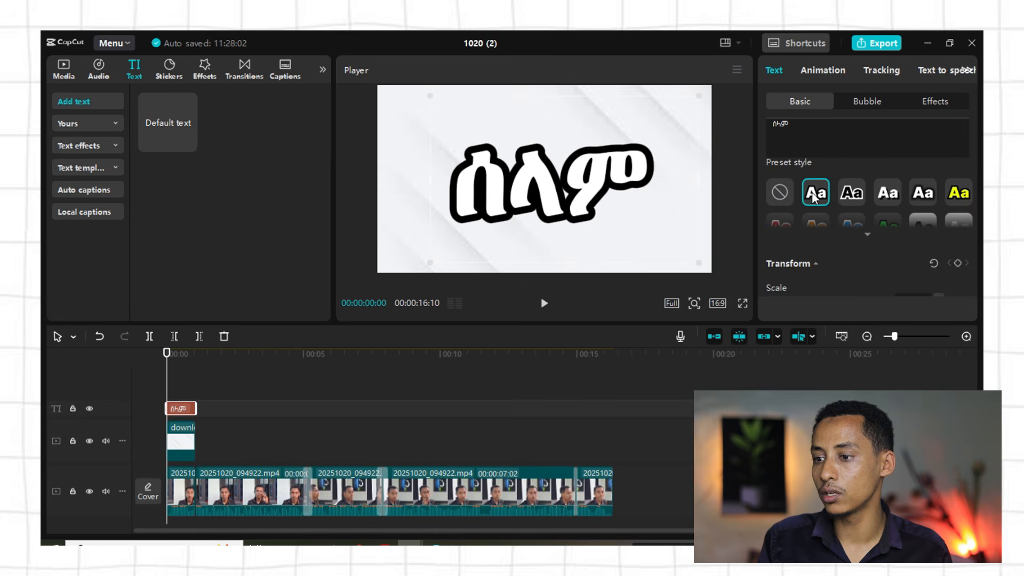
{"action": "left_click", "coordinate": [853, 242]}
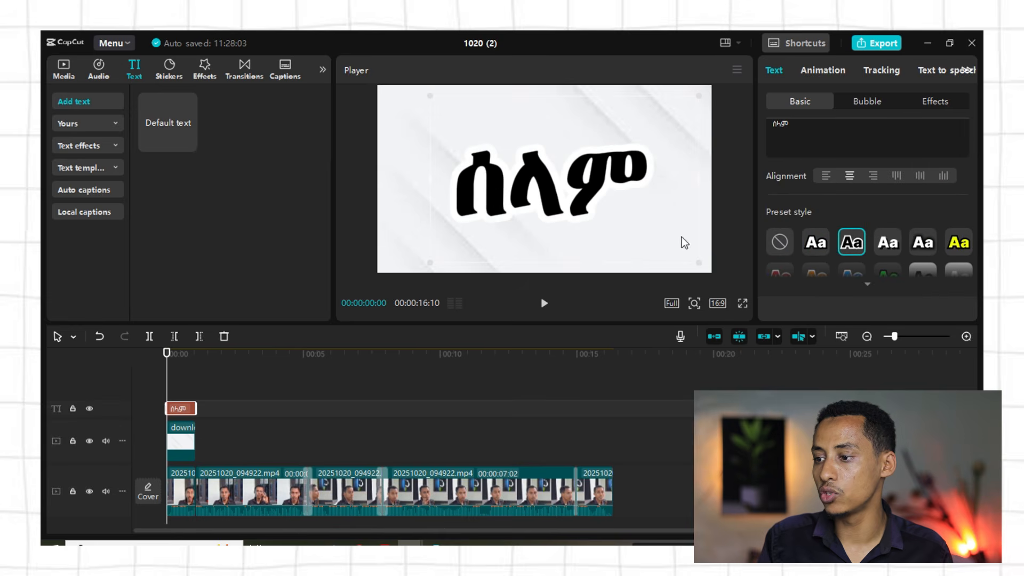
{"action": "left_click", "coordinate": [780, 243]}
{"action": "left_click", "coordinate": [853, 243]}
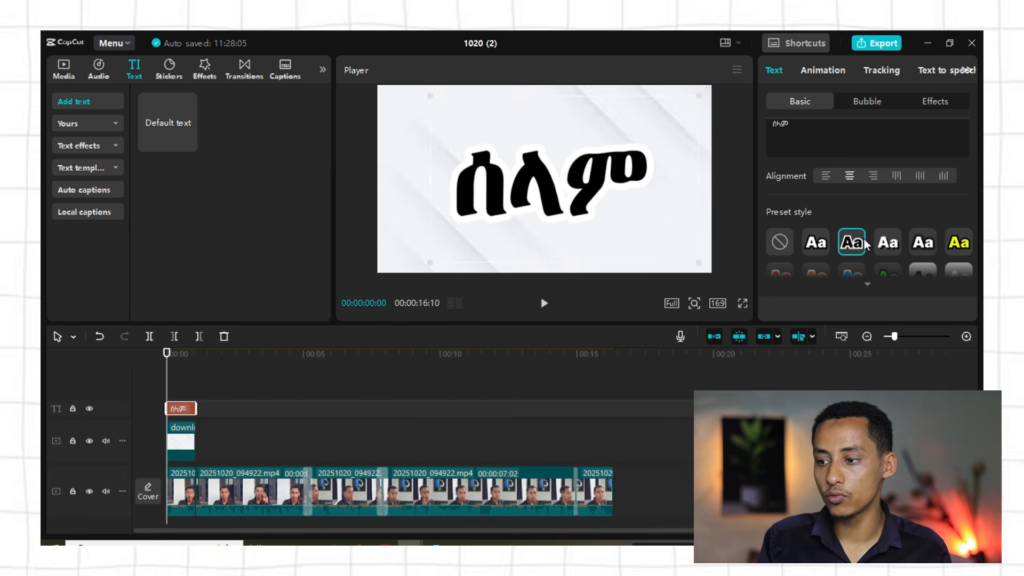
Scale the title to 122% and move it slightly down in the frame
{"action": "scroll", "coordinate": [864, 240], "scroll_direction": "down", "scroll_amount": 3}
{"action": "scroll", "coordinate": [827, 224], "scroll_direction": "down", "scroll_amount": 2}
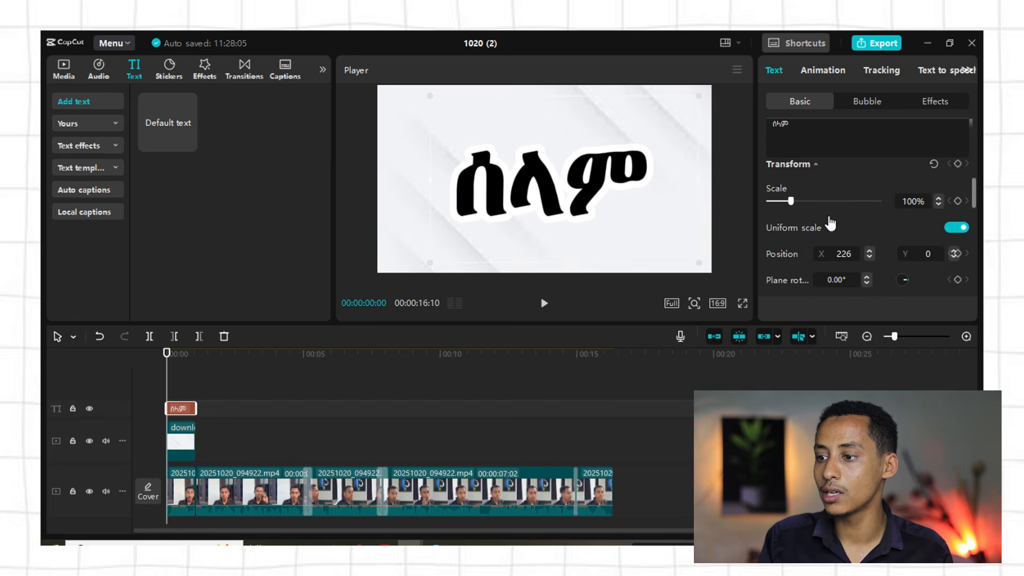
{"action": "left_click_drag", "start_coordinate": [792, 201], "coordinate": [795, 203]}
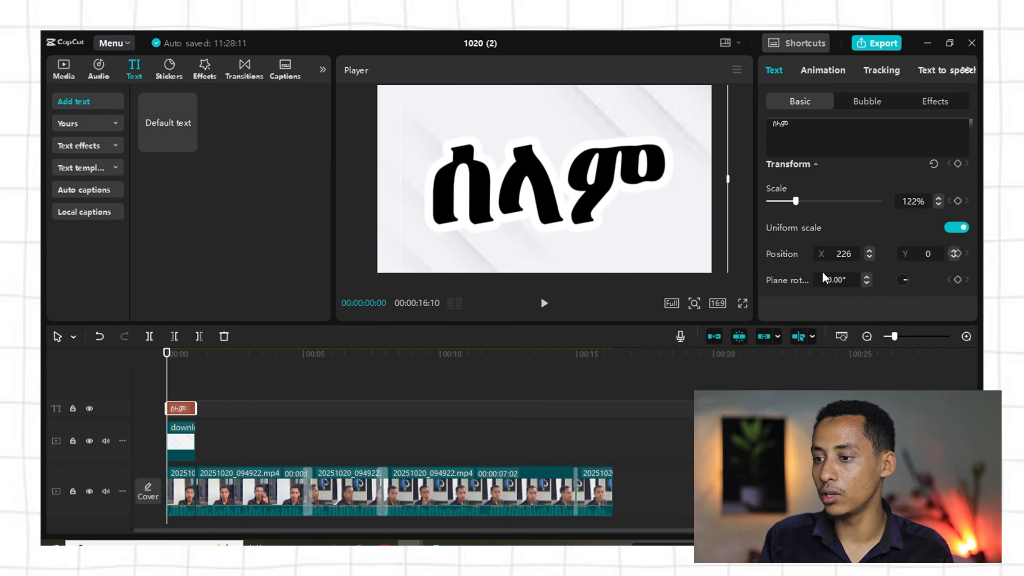
{"action": "mouse_move", "coordinate": [571, 193]}
{"action": "left_mouse_down"}
{"action": "mouse_move", "coordinate": [576, 184]}
{"action": "mouse_move", "coordinate": [575, 201]}
{"action": "left_mouse_up"}
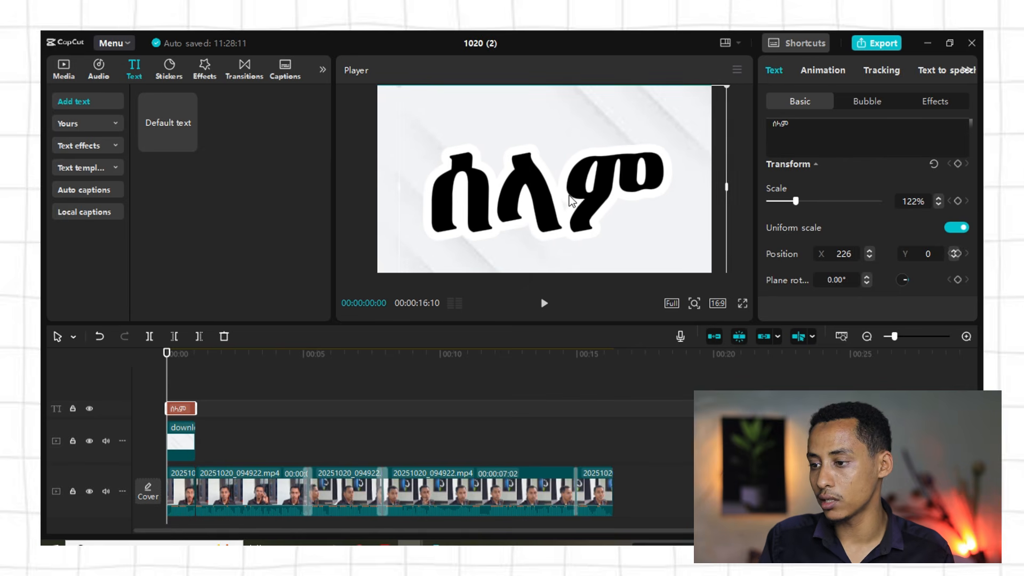
Try red (FF0000) and near-black (0B0909) stroke colors on the title, and return the stroke to white (FFFFFF)
{"action": "scroll", "coordinate": [901, 247], "scroll_direction": "down", "scroll_amount": 2}
{"action": "scroll", "coordinate": [841, 277], "scroll_direction": "down", "scroll_amount": 5}
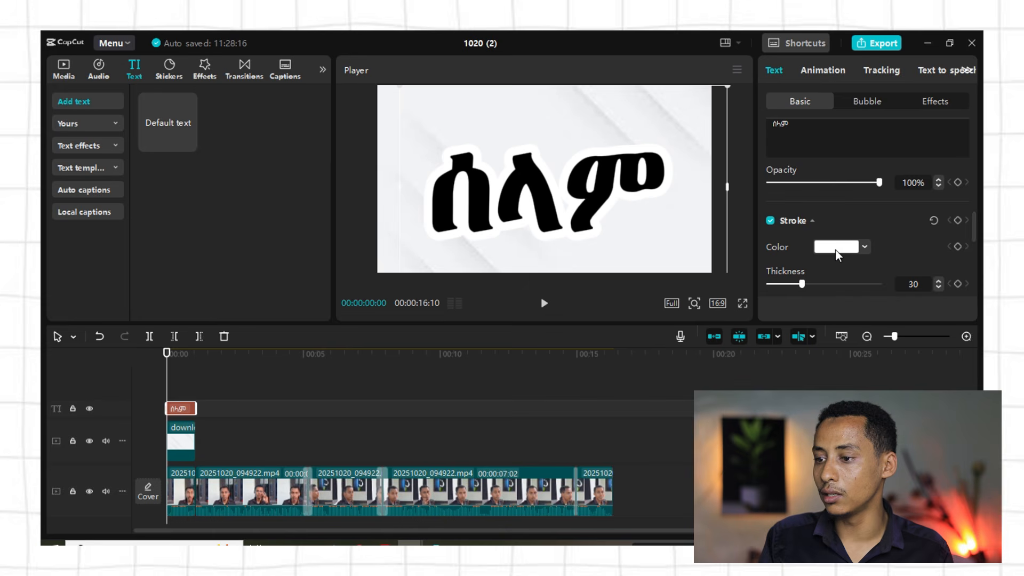
{"action": "left_click", "coordinate": [838, 250]}
{"action": "left_click_drag", "start_coordinate": [841, 283], "coordinate": [957, 266]}
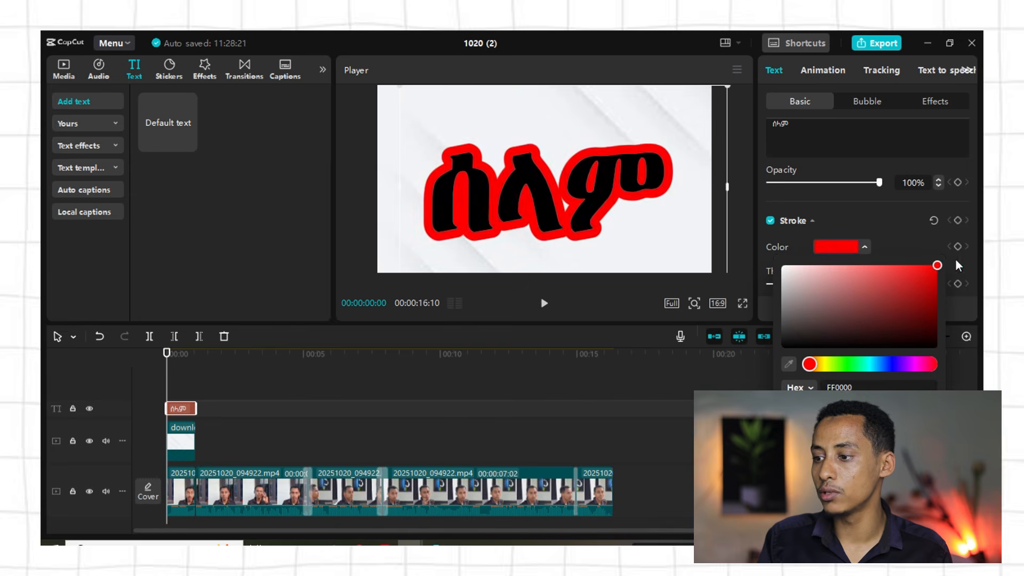
{"action": "left_click_drag", "start_coordinate": [908, 290], "coordinate": [799, 344]}
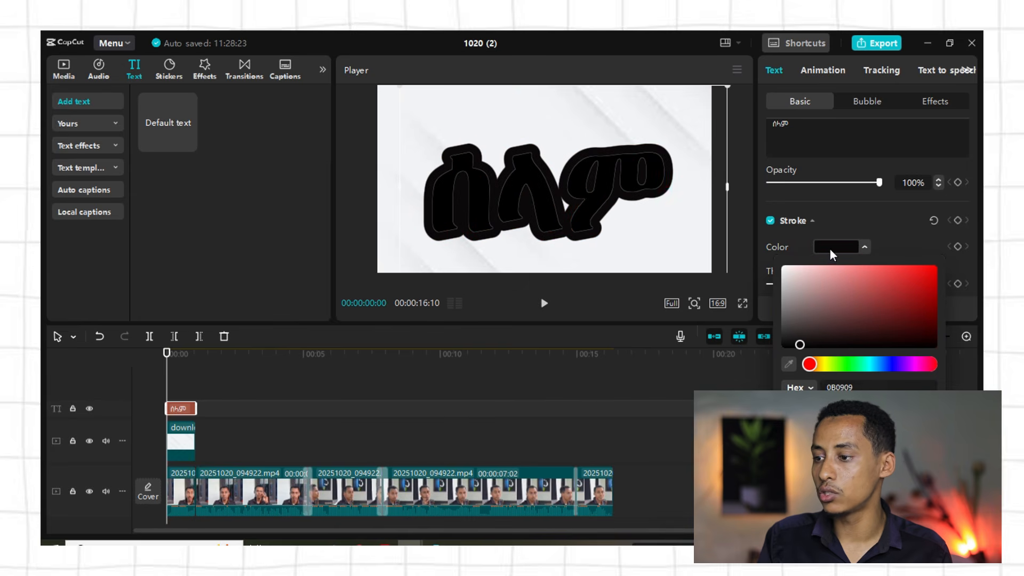
{"action": "left_click", "coordinate": [832, 255]}
{"action": "left_click", "coordinate": [829, 255]}
{"action": "left_click_drag", "start_coordinate": [820, 289], "coordinate": [781, 265]}
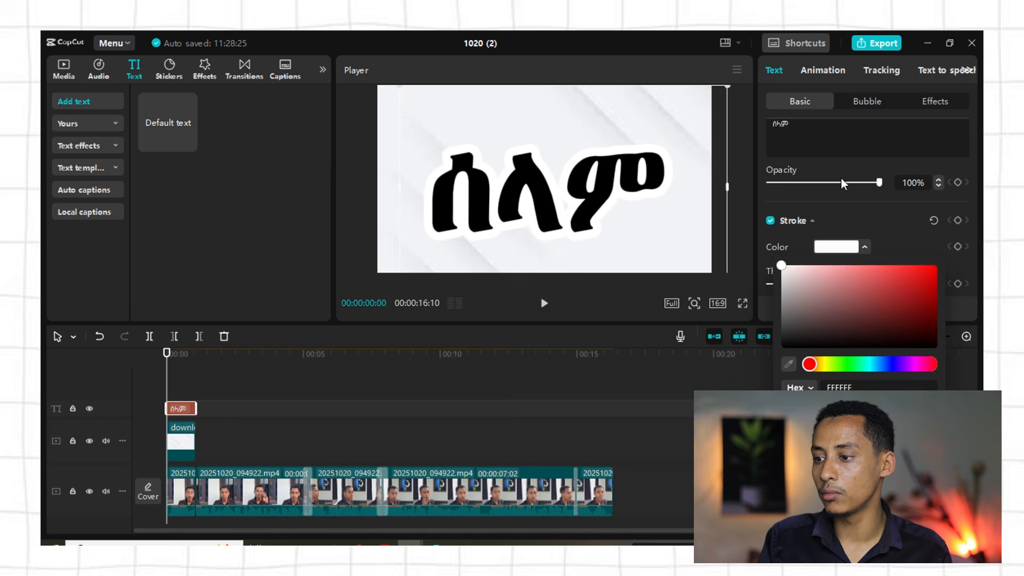
{"action": "left_click", "coordinate": [891, 227]}
Enable a black background behind the title and compare its two shape styles, choosing the second one
{"action": "scroll", "coordinate": [853, 245], "scroll_direction": "down", "scroll_amount": 2}
{"action": "left_click", "coordinate": [770, 209]}
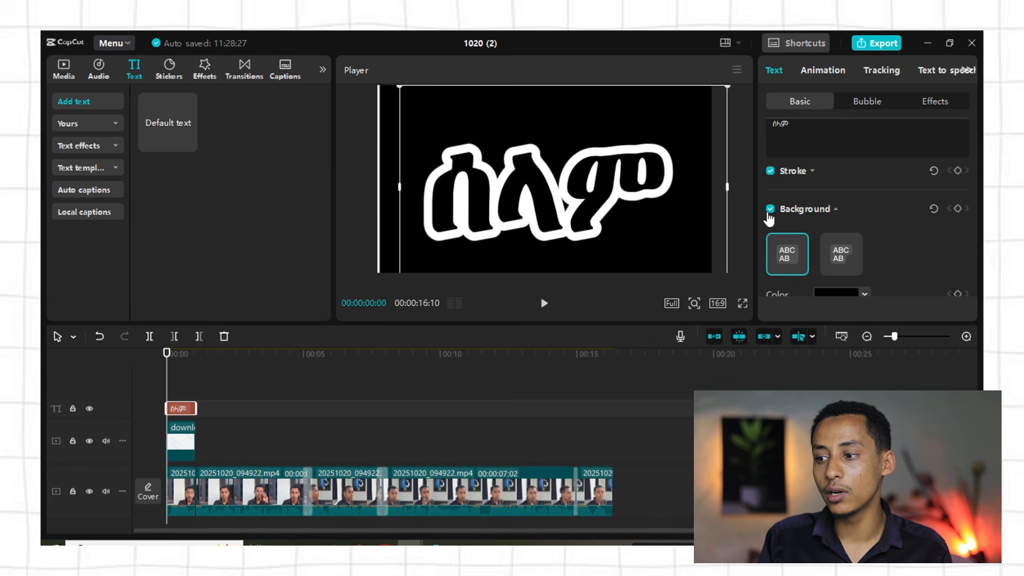
{"action": "scroll", "coordinate": [788, 235], "scroll_direction": "down", "scroll_amount": 2}
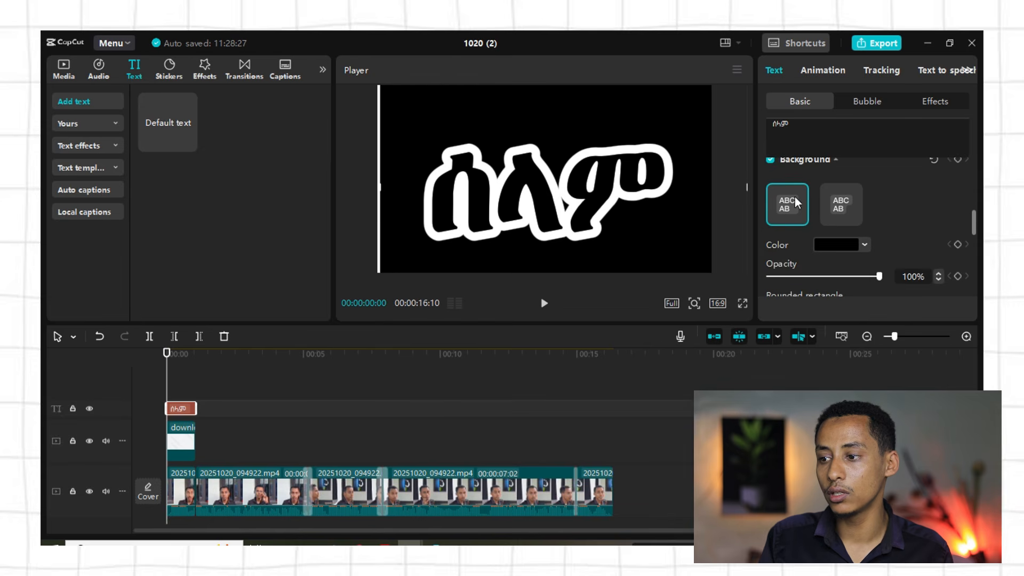
{"action": "left_click", "coordinate": [836, 206]}
{"action": "left_click", "coordinate": [780, 206]}
{"action": "left_click", "coordinate": [843, 206]}
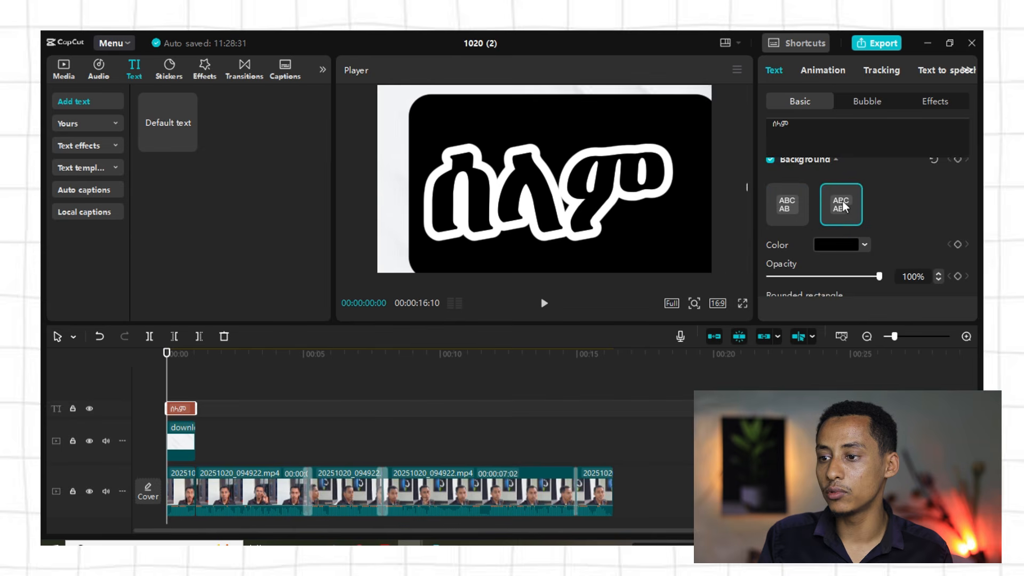
Set the title background's rounded rectangle to 52%, height to 0% and width to 10%
{"action": "scroll", "coordinate": [843, 206], "scroll_direction": "down", "scroll_amount": 1}
{"action": "left_click_drag", "start_coordinate": [834, 259], "coordinate": [780, 273]}
{"action": "scroll", "coordinate": [770, 291], "scroll_direction": "down", "scroll_amount": 1}
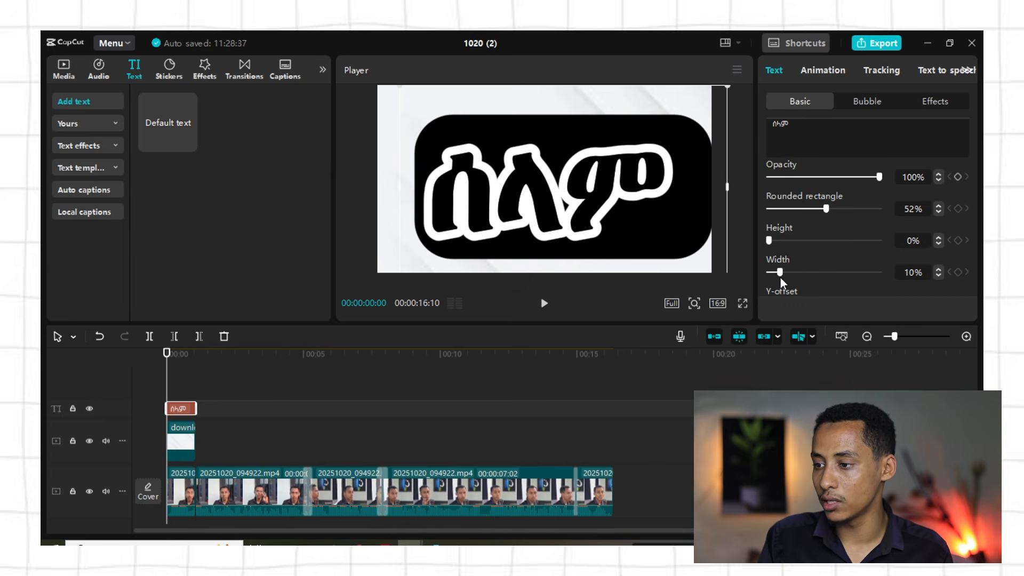
Reposition the title to the center of the frame and turn off its background
{"action": "scroll", "coordinate": [810, 240], "scroll_direction": "up", "scroll_amount": 10}
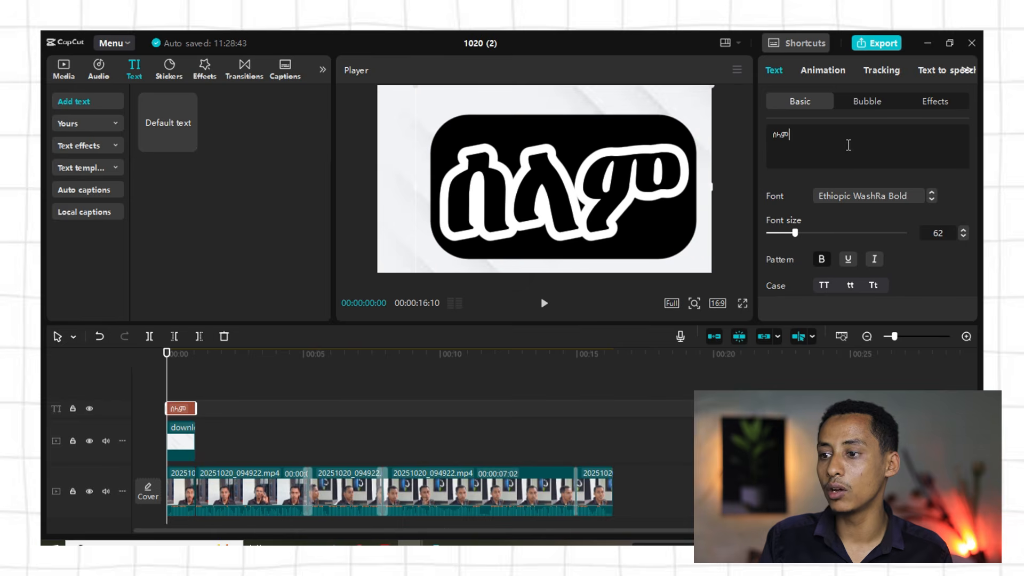
{"action": "left_click_drag", "start_coordinate": [570, 202], "coordinate": [549, 192]}
{"action": "scroll", "coordinate": [821, 203], "scroll_direction": "down", "scroll_amount": 3}
{"action": "scroll", "coordinate": [830, 221], "scroll_direction": "up", "scroll_amount": 5}
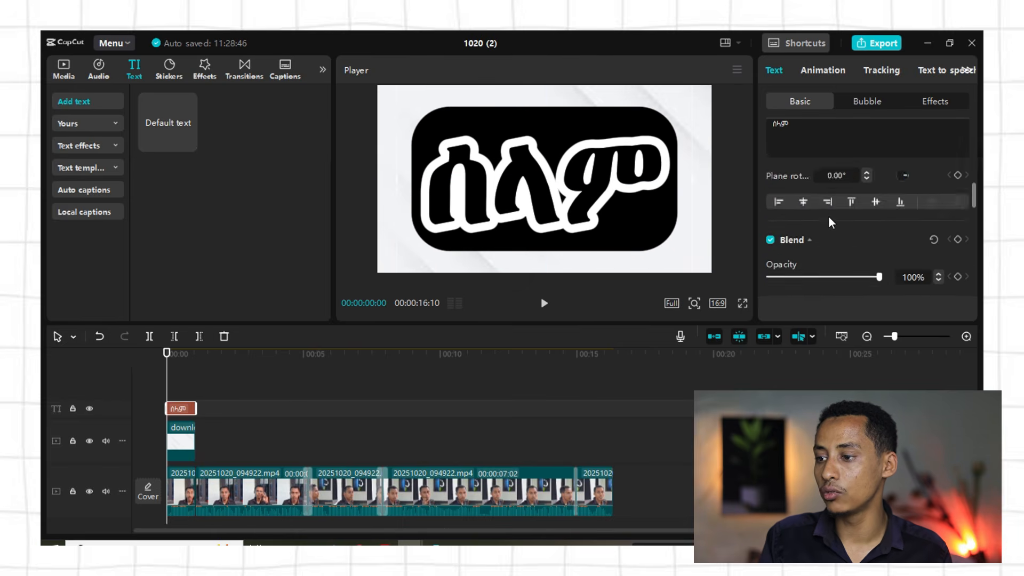
{"action": "scroll", "coordinate": [828, 222], "scroll_direction": "down", "scroll_amount": 5}
{"action": "scroll", "coordinate": [803, 215], "scroll_direction": "down", "scroll_amount": 3}
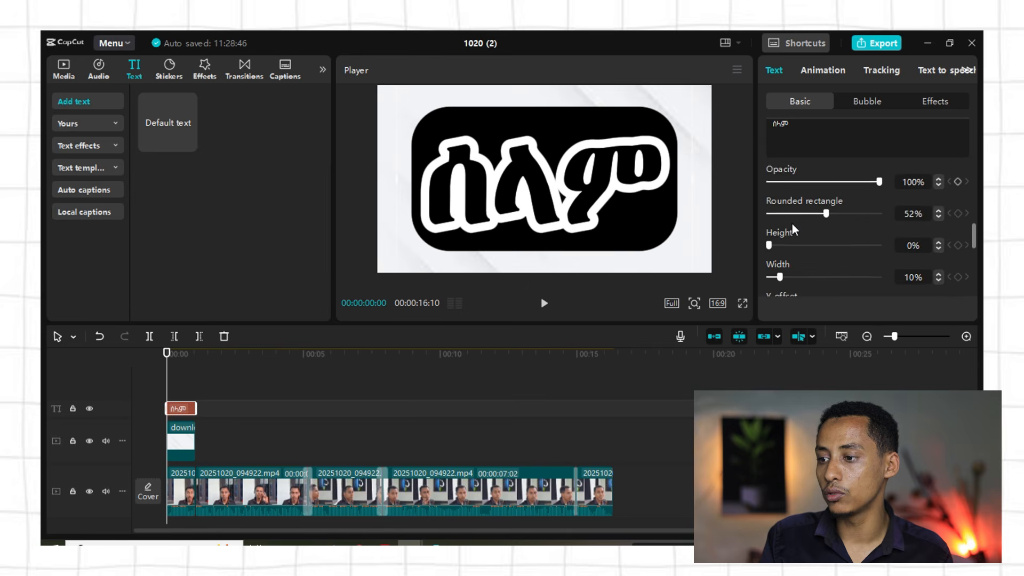
{"action": "scroll", "coordinate": [795, 209], "scroll_direction": "up", "scroll_amount": 4}
{"action": "scroll", "coordinate": [784, 198], "scroll_direction": "up", "scroll_amount": 1}
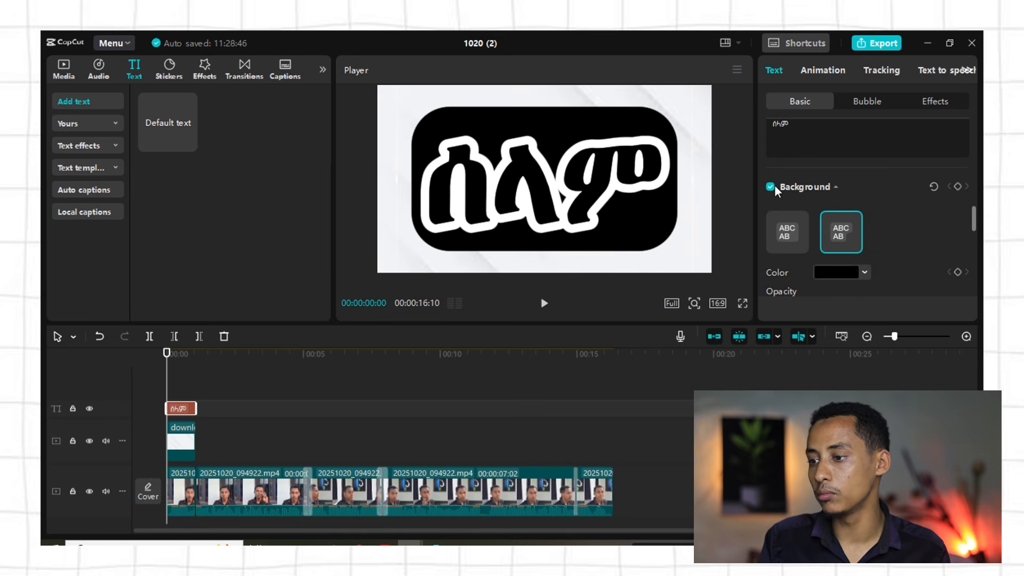
{"action": "left_click", "coordinate": [769, 188]}
Play the opening title from the start of the timeline and stop the preview
{"action": "scroll", "coordinate": [843, 229], "scroll_direction": "down", "scroll_amount": 6}
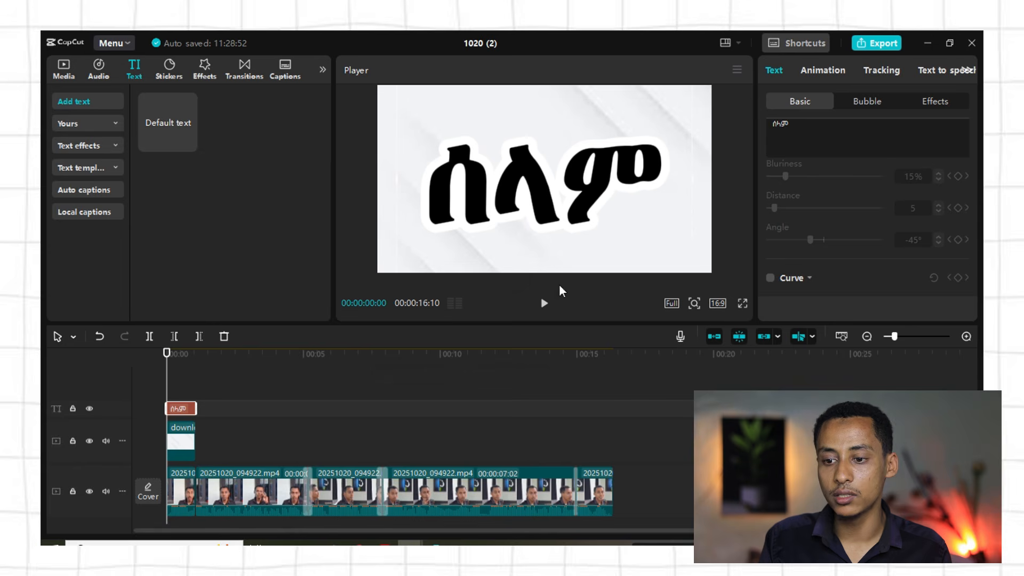
{"action": "left_click", "coordinate": [544, 304]}
{"action": "left_click", "coordinate": [544, 304]}
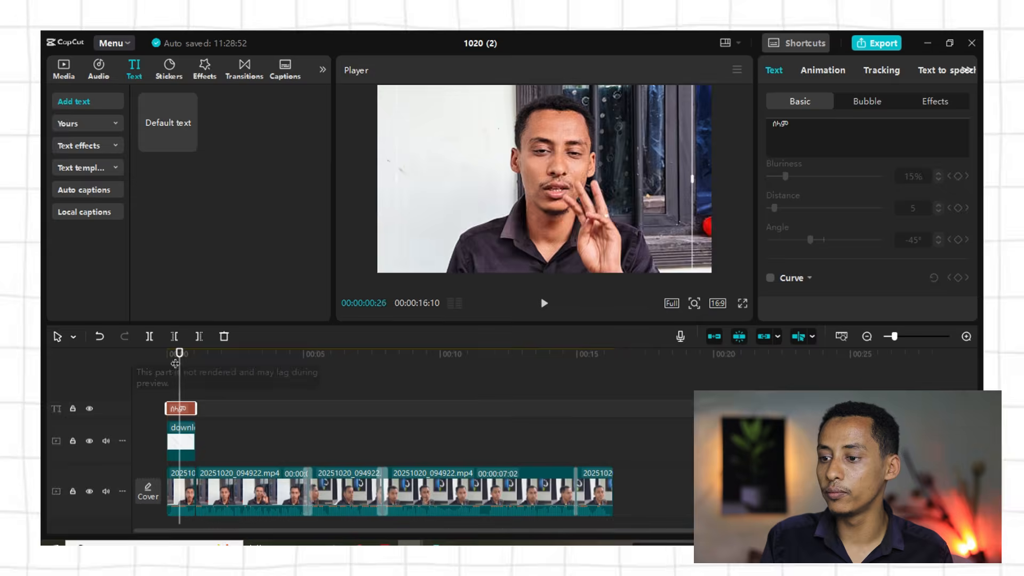
Split the title at 00:00:00:14 and replace the text of its second part with "እንዴት ናችሁ"
{"action": "left_click", "coordinate": [150, 336]}
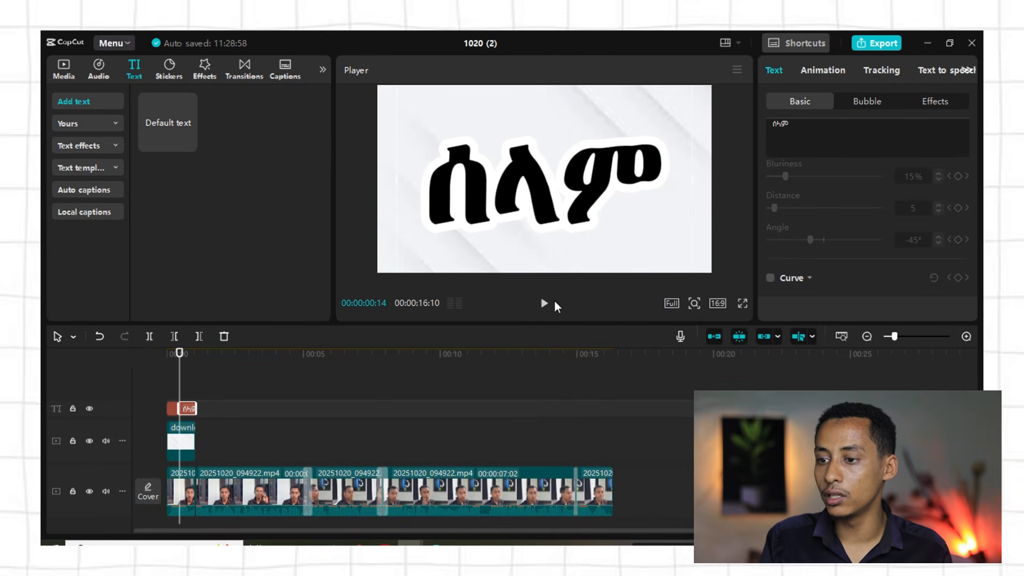
{"action": "left_click", "coordinate": [544, 304]}
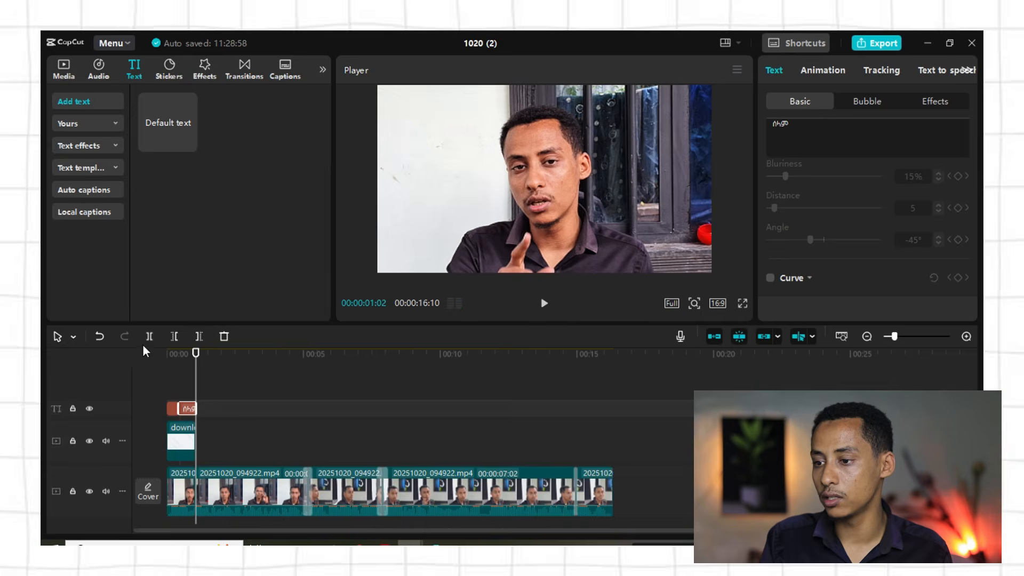
{"action": "left_click", "coordinate": [187, 365]}
{"action": "double_click", "coordinate": [534, 178]}
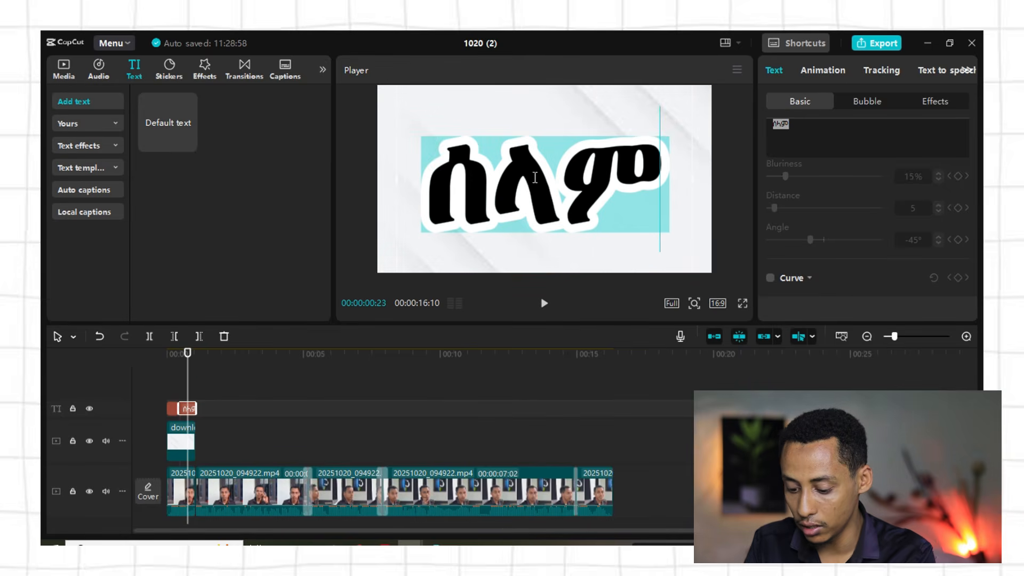
{"action": "type", "text": "እንዴ"}
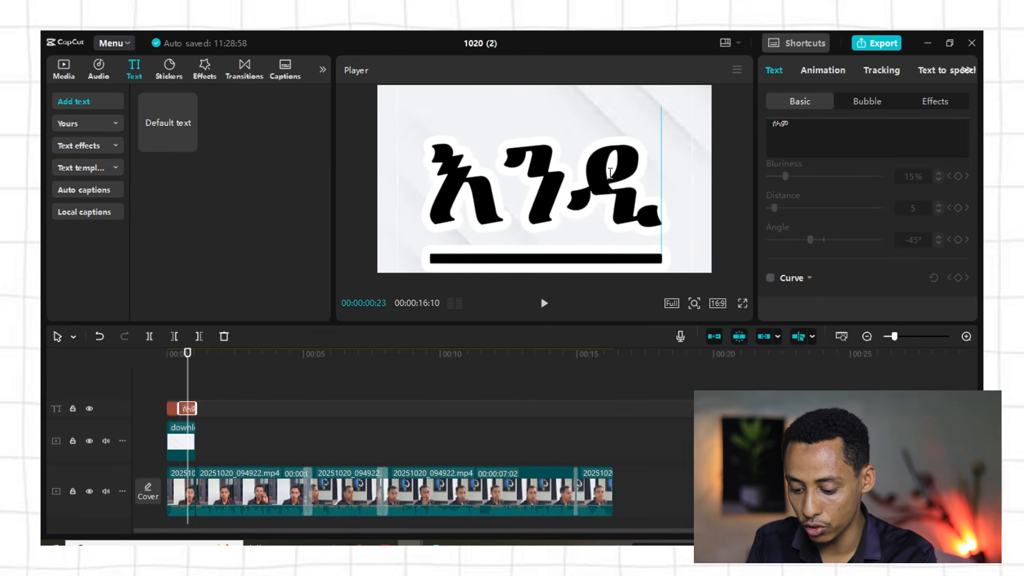
{"action": "type", "text": "ት ናችሁ"}
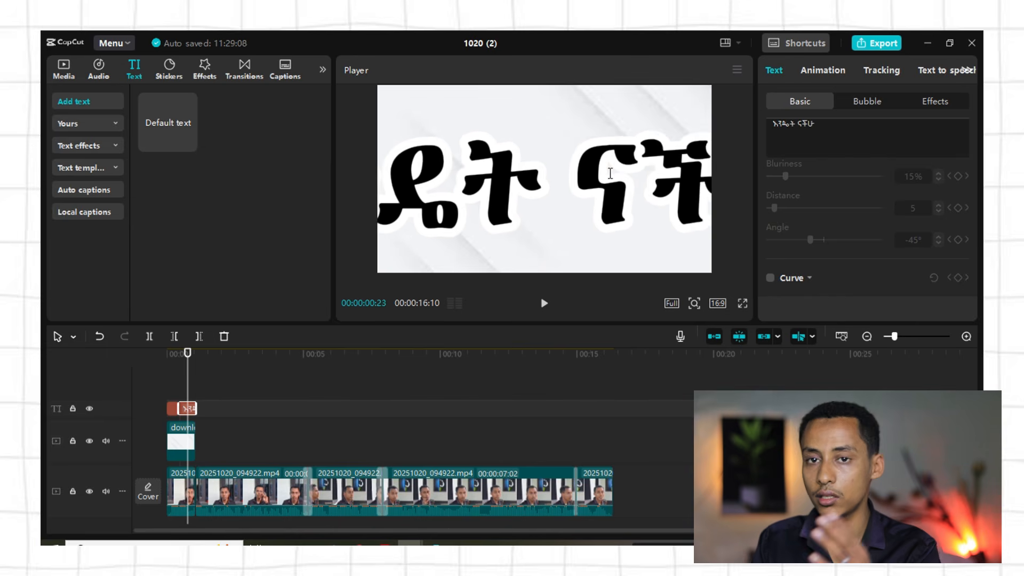
{"action": "key", "text": "BackSpace"}
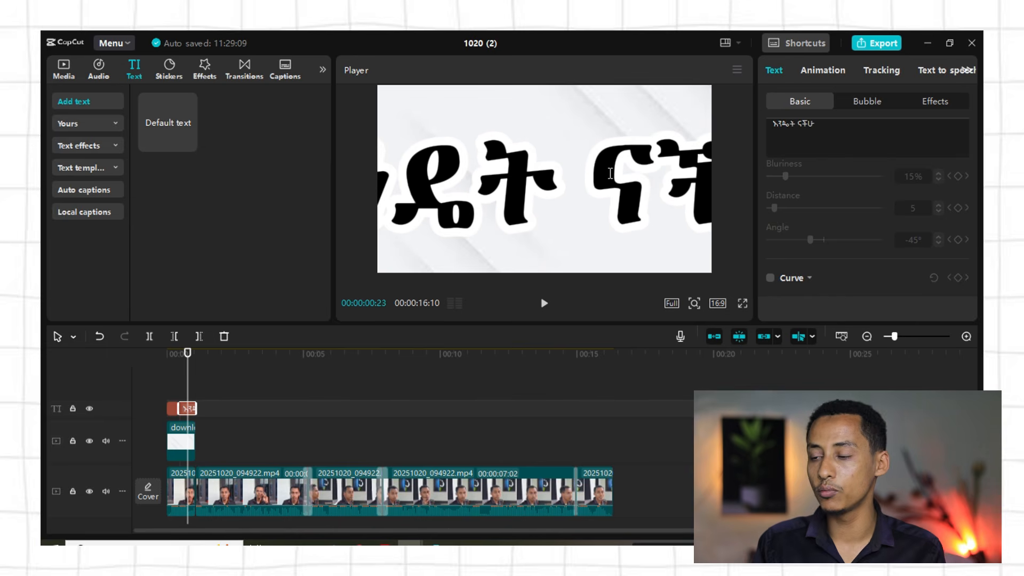
Reduce the font size of the whole second title to 29 so it fits in the frame
{"action": "key", "text": "ctrl+a"}
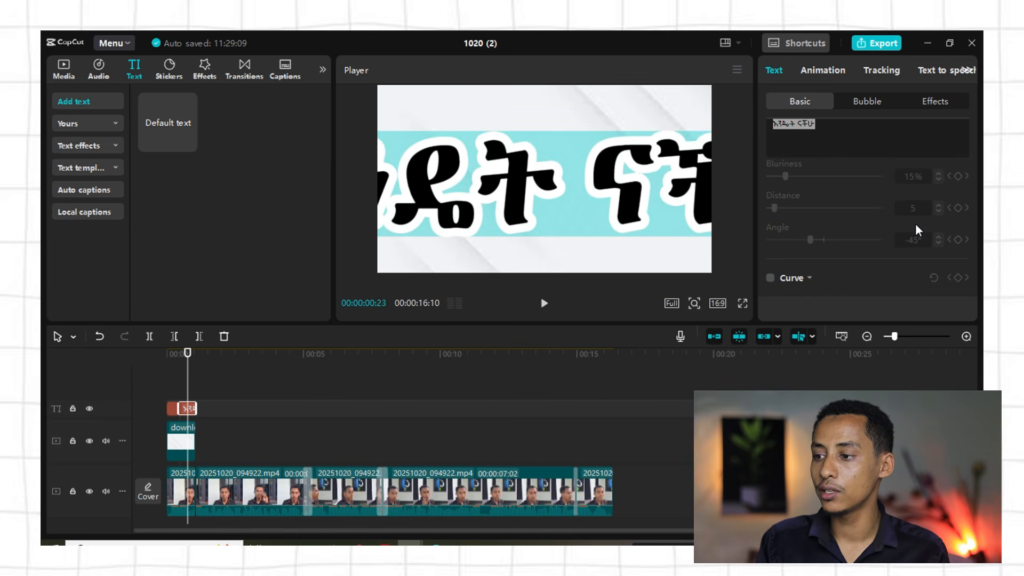
{"action": "scroll", "coordinate": [917, 229], "scroll_direction": "up", "scroll_amount": 10}
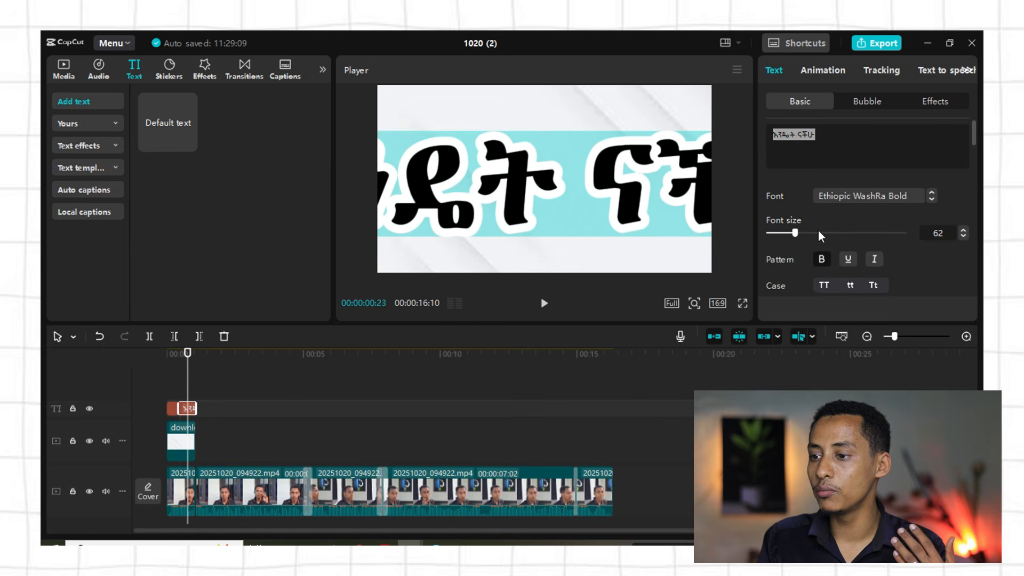
{"action": "left_click_drag", "start_coordinate": [788, 230], "coordinate": [781, 237]}
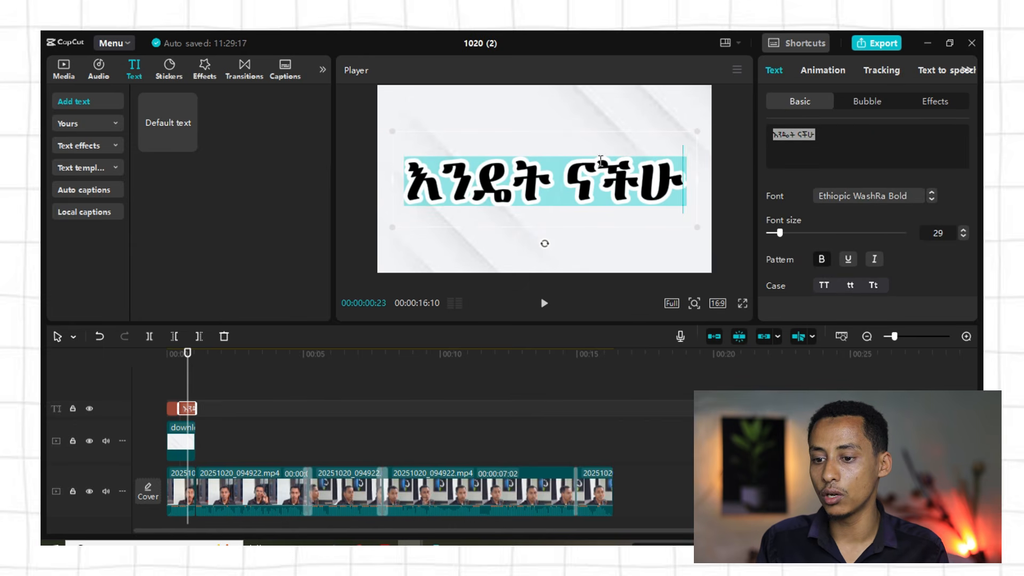
{"action": "left_click", "coordinate": [832, 151]}
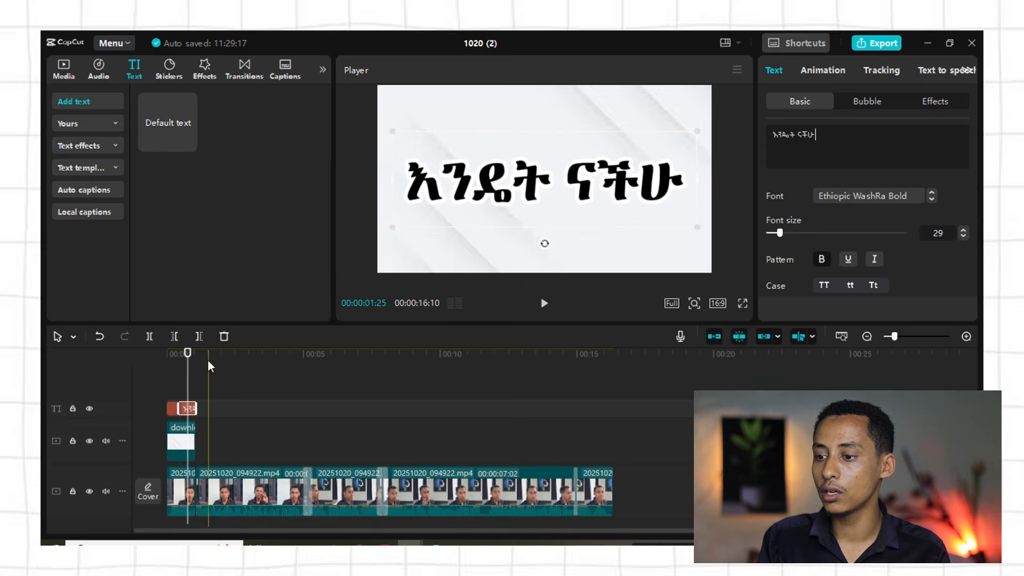
Play the opening from the start of the timeline to check the change between the two titles
{"action": "left_click_drag", "start_coordinate": [188, 354], "coordinate": [166, 354]}
{"action": "left_click", "coordinate": [544, 303]}
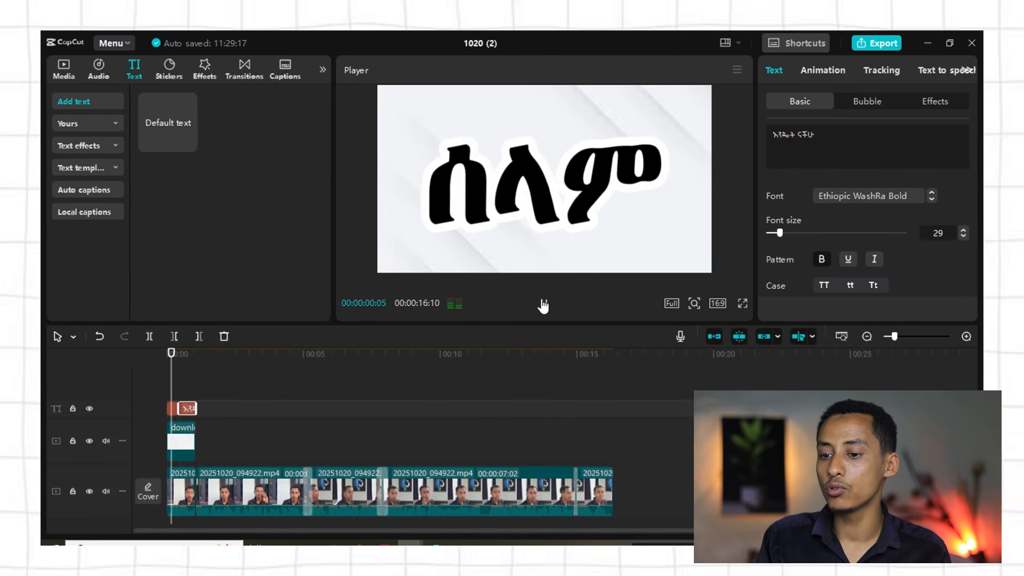
{"action": "left_click", "coordinate": [179, 382]}
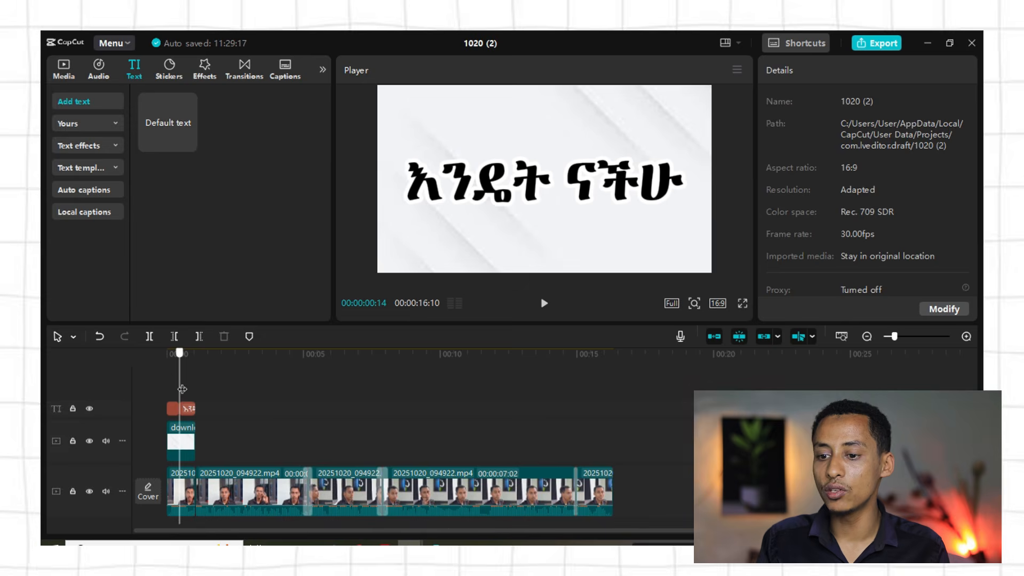
Browse the In, Out and Loop animations for the first title and apply the Spin In 2 entrance animation
{"action": "left_click", "coordinate": [173, 409]}
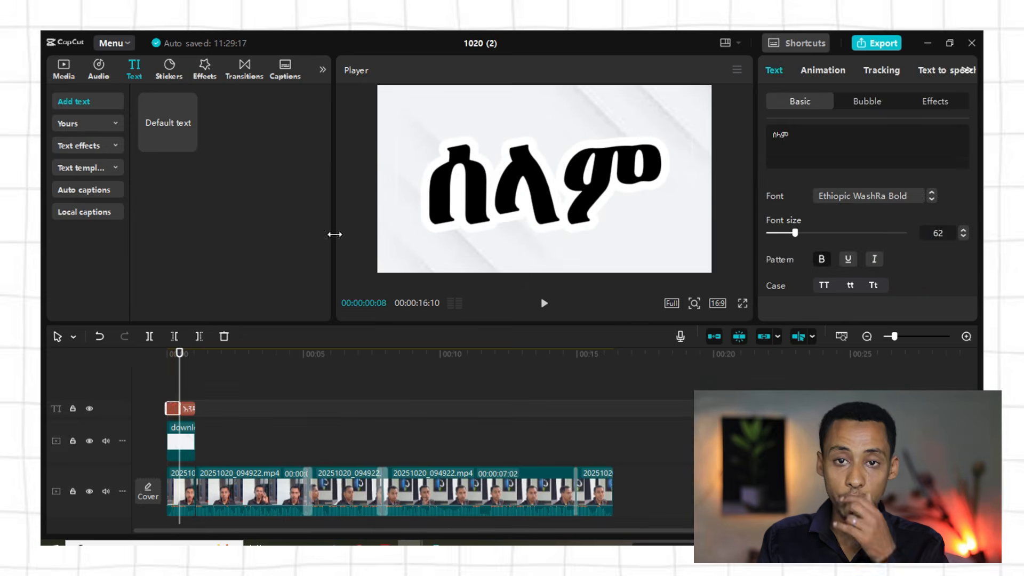
{"action": "left_click", "coordinate": [835, 72]}
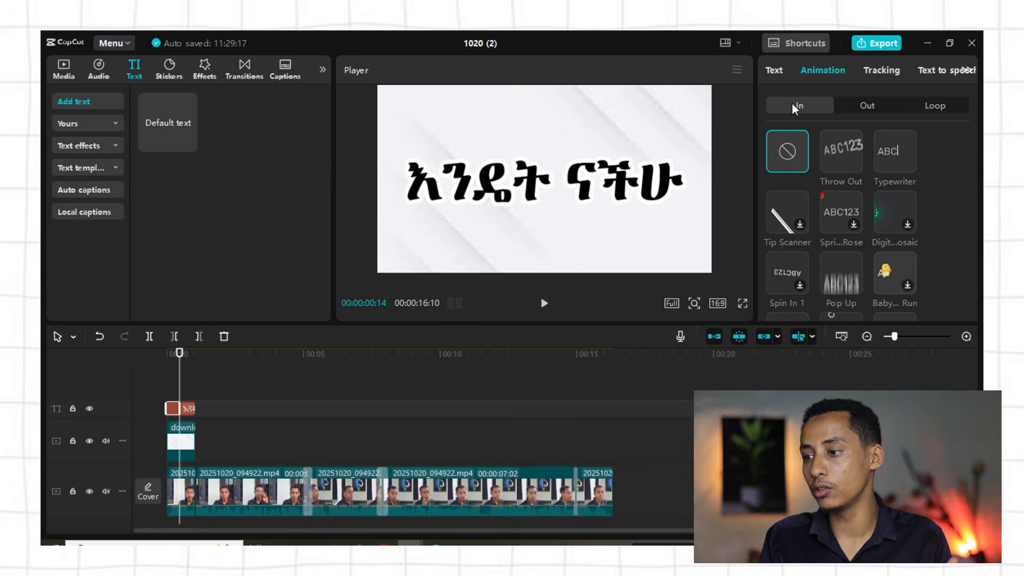
{"action": "left_click", "coordinate": [852, 109]}
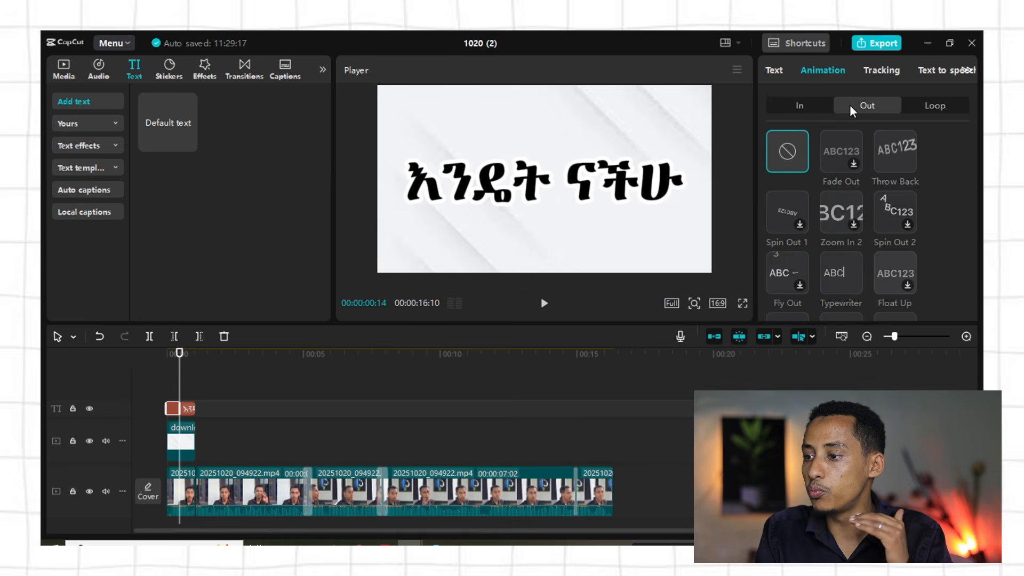
{"action": "left_click", "coordinate": [947, 107]}
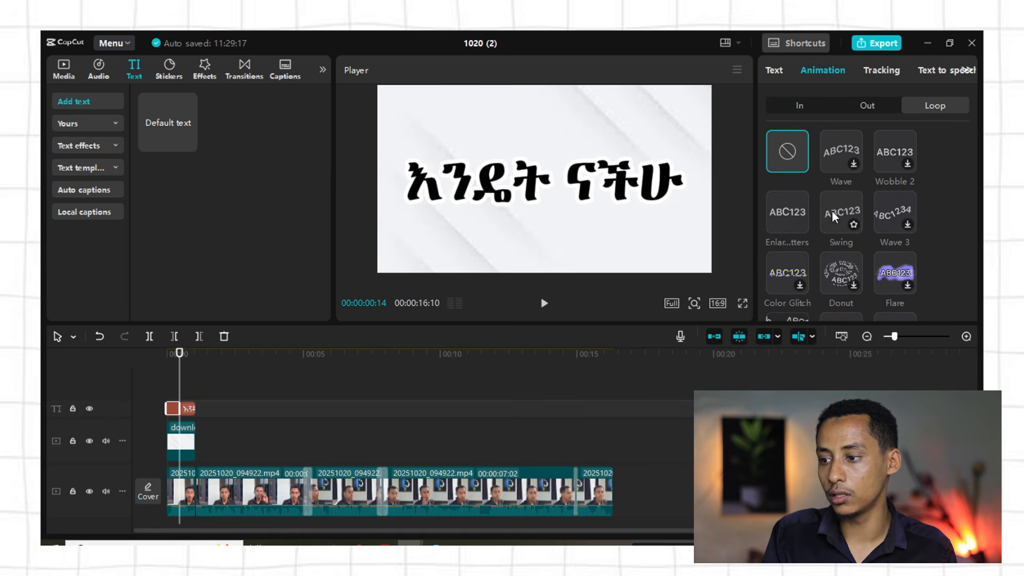
{"action": "left_click", "coordinate": [796, 108]}
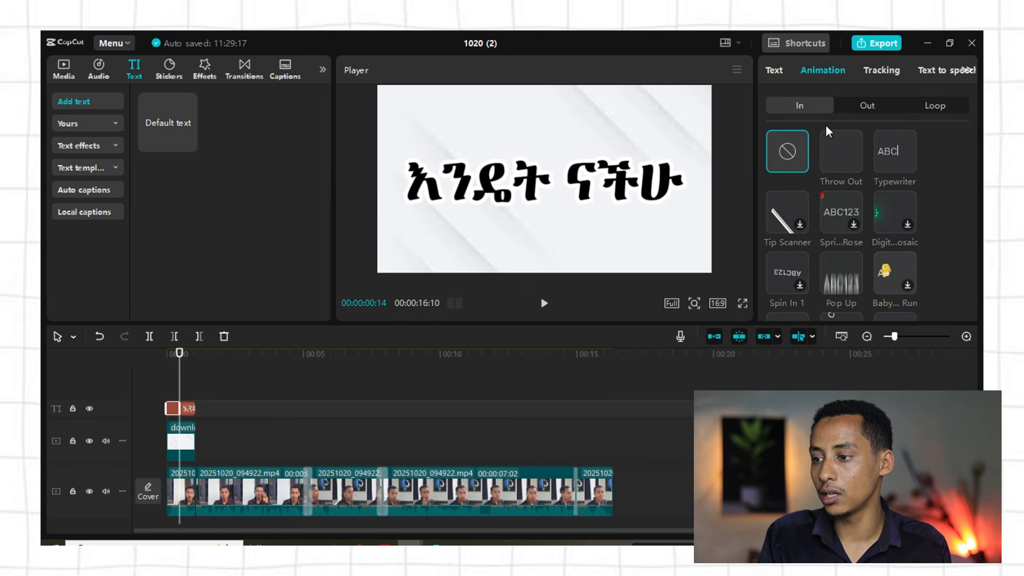
{"action": "scroll", "coordinate": [838, 224], "scroll_direction": "down", "scroll_amount": 1}
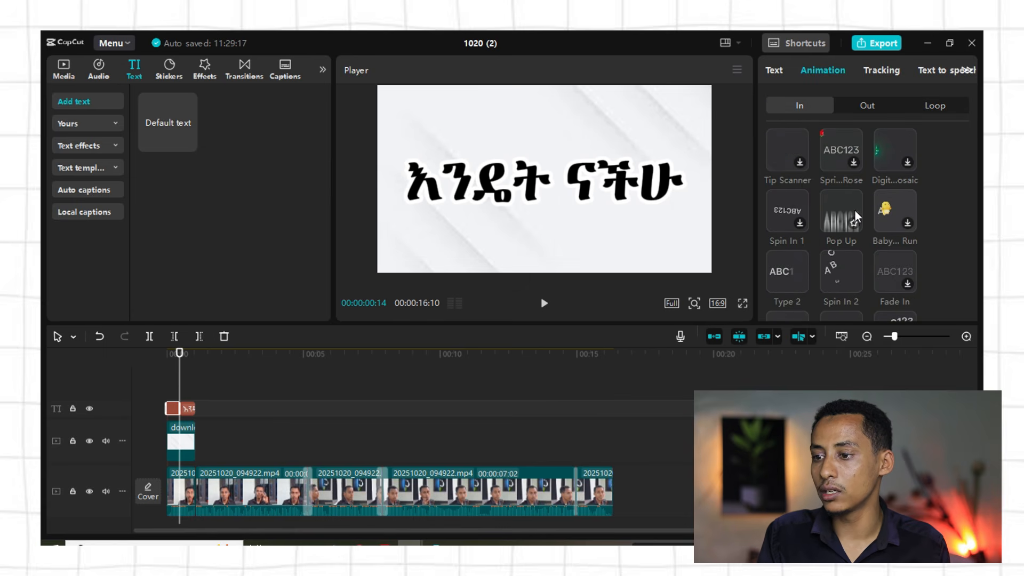
{"action": "left_click", "coordinate": [838, 263]}
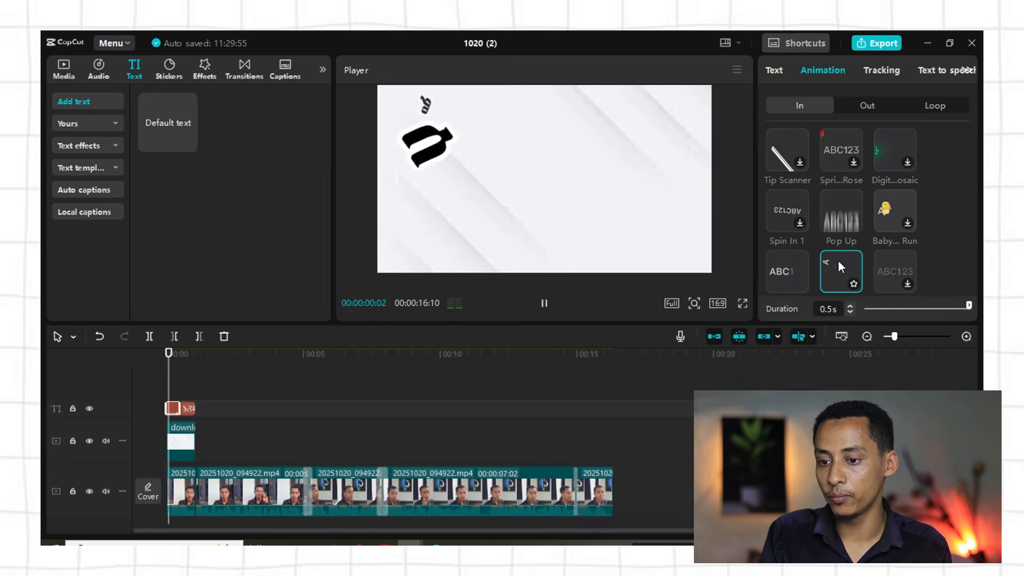
Replay the opening from the timeline start to preview the first title's entrance animation
{"action": "left_click", "coordinate": [179, 353]}
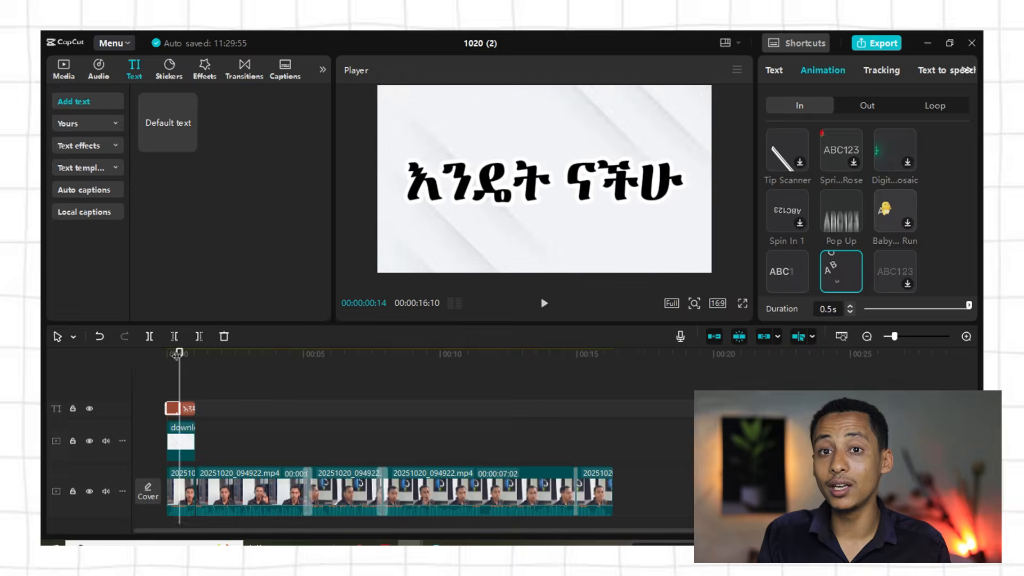
{"action": "left_click_drag", "start_coordinate": [177, 355], "coordinate": [165, 354]}
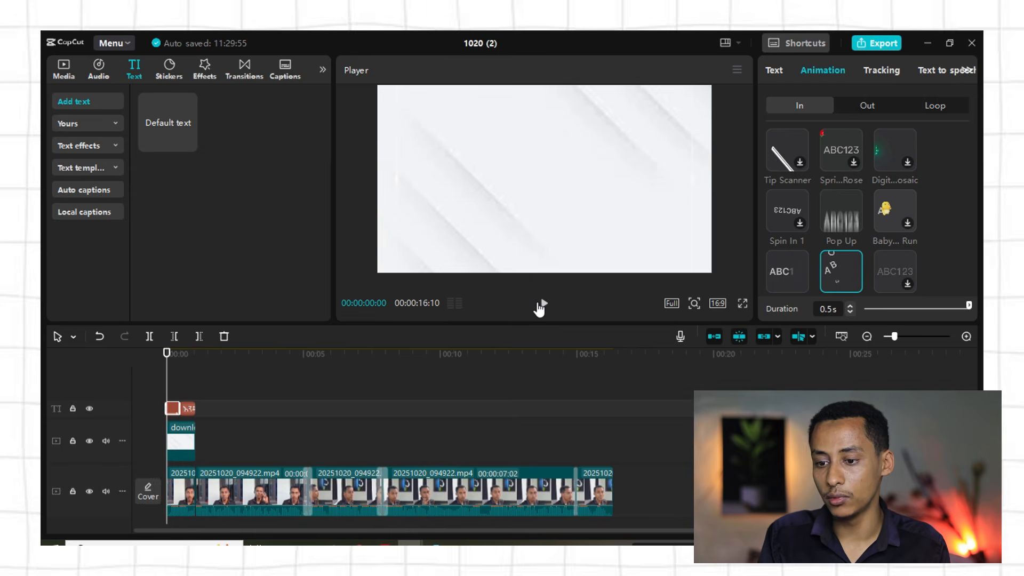
{"action": "left_click", "coordinate": [542, 304]}
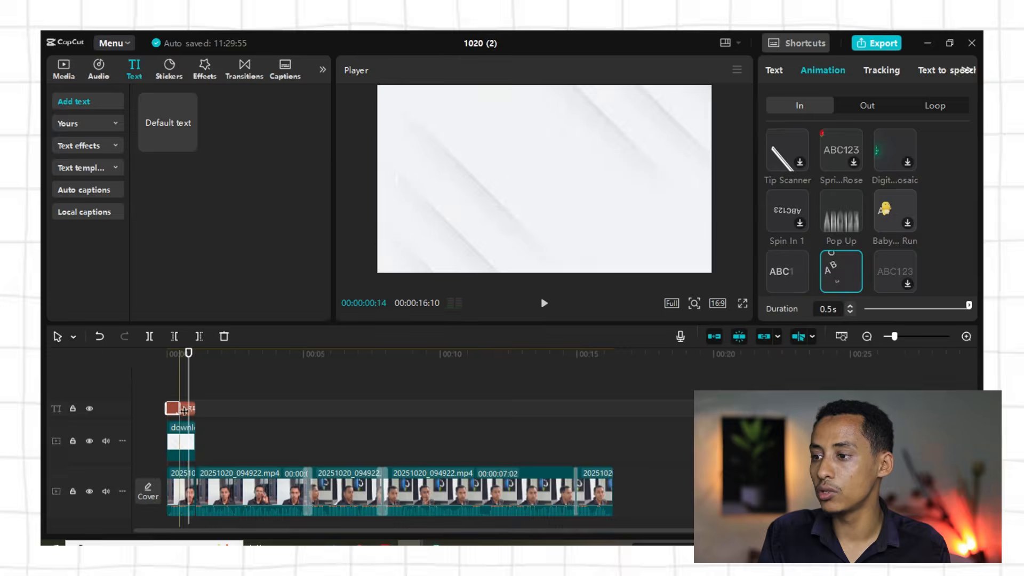
Apply the "Chro...Type" entrance animation to the second title and stop its preview
{"action": "left_click", "coordinate": [184, 409]}
{"action": "left_click", "coordinate": [829, 72]}
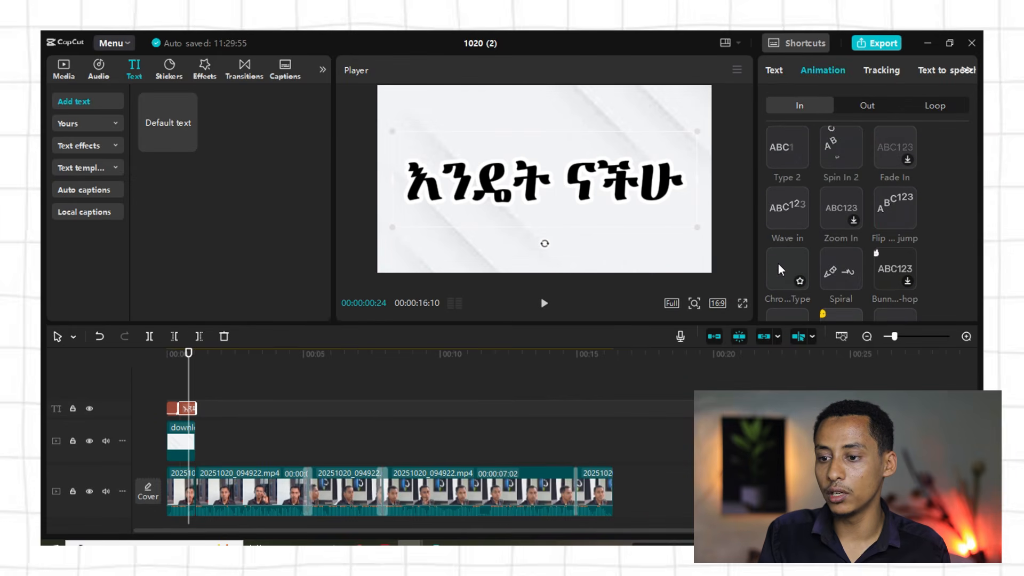
{"action": "left_click", "coordinate": [779, 269]}
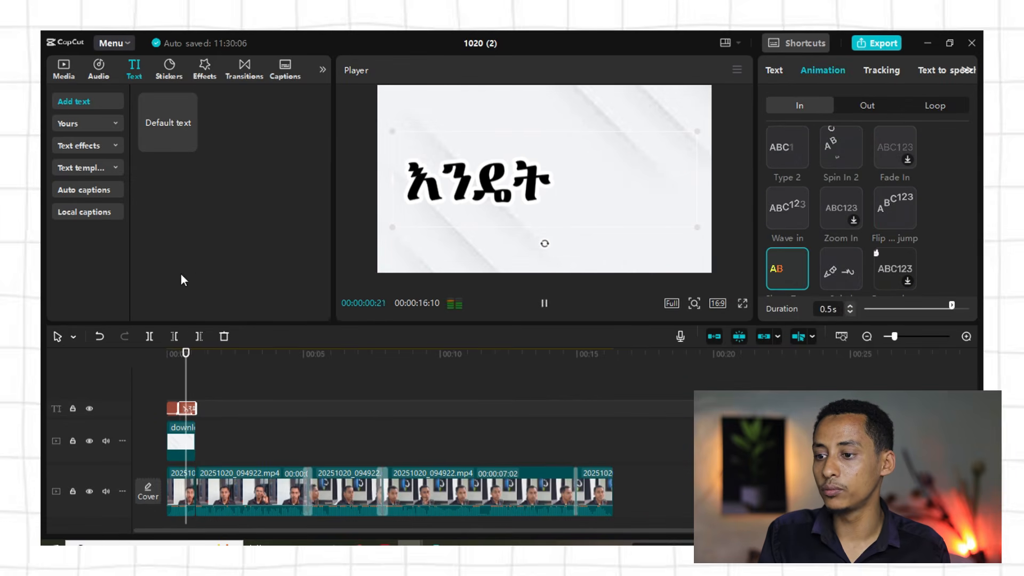
{"action": "left_click", "coordinate": [545, 305]}
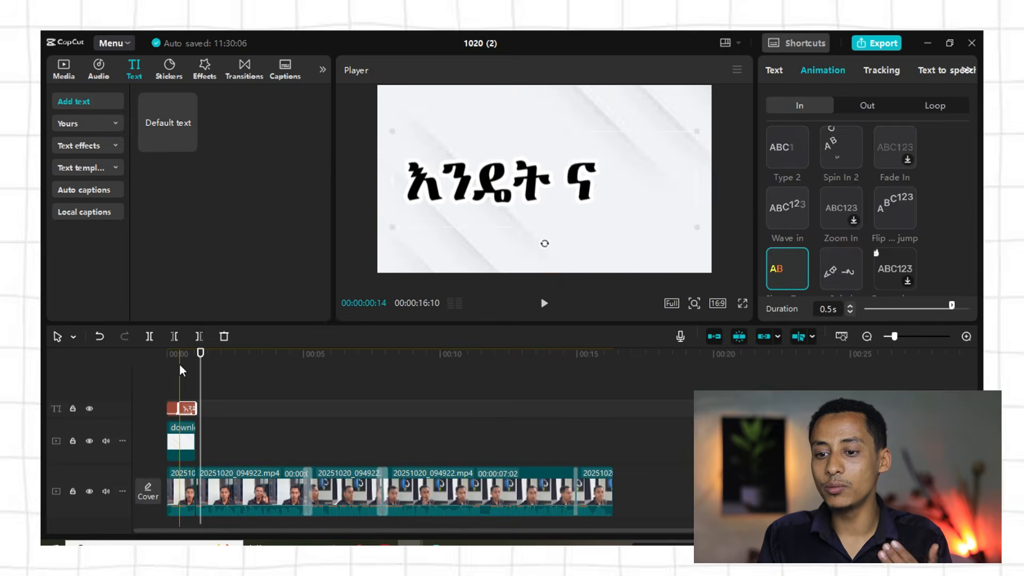
Temporarily hide the text and white background tracks, play the footage from the start, and show both tracks again
{"action": "left_click_drag", "start_coordinate": [181, 366], "coordinate": [144, 364]}
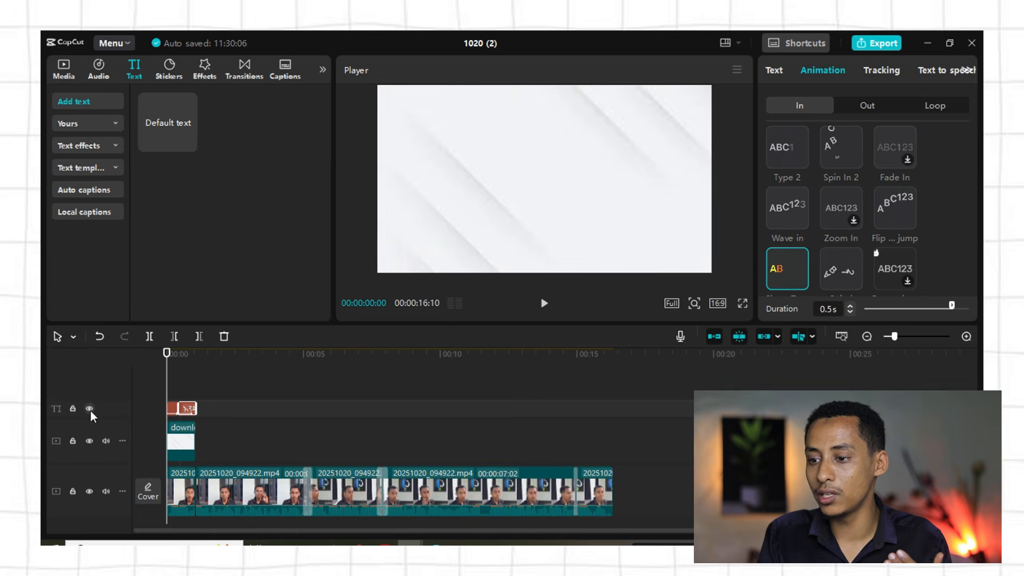
{"action": "left_click", "coordinate": [89, 408]}
{"action": "left_click", "coordinate": [89, 440]}
{"action": "left_click", "coordinate": [543, 305]}
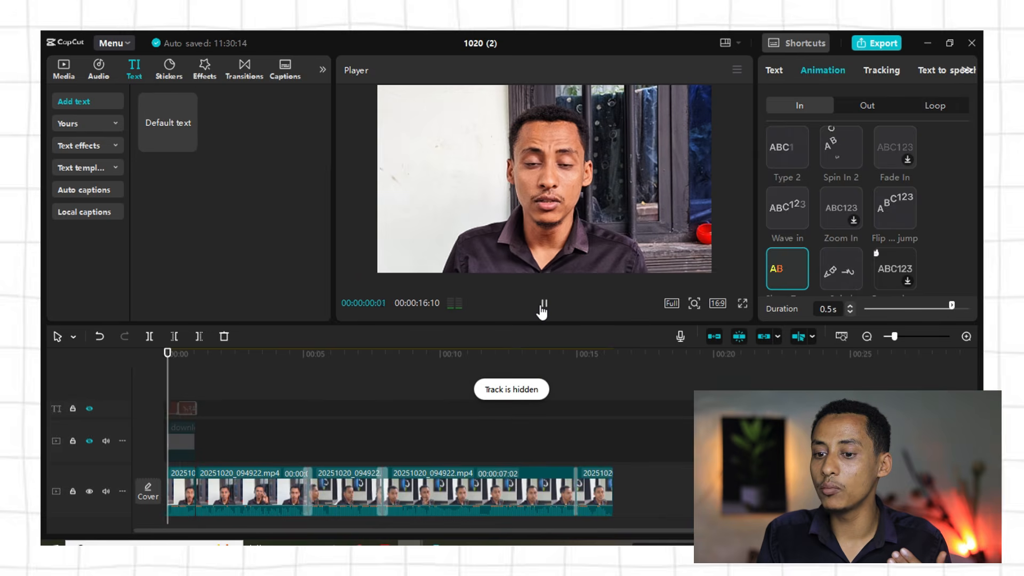
{"action": "left_click", "coordinate": [543, 305]}
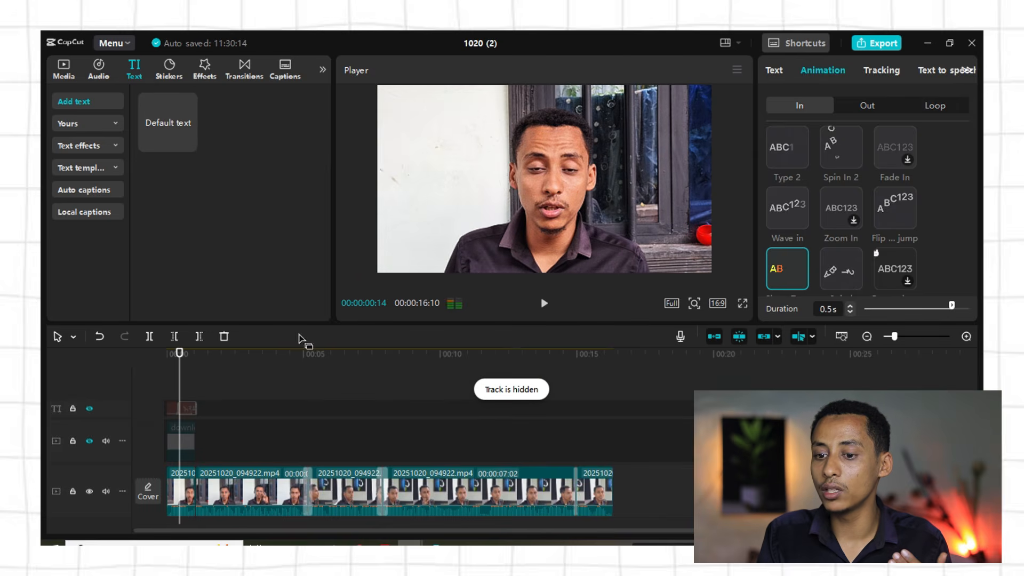
{"action": "left_click", "coordinate": [89, 440]}
{"action": "left_click", "coordinate": [89, 408]}
Play the opening from the start with both animated titles over the white background
{"action": "left_click_drag", "start_coordinate": [177, 353], "coordinate": [148, 312]}
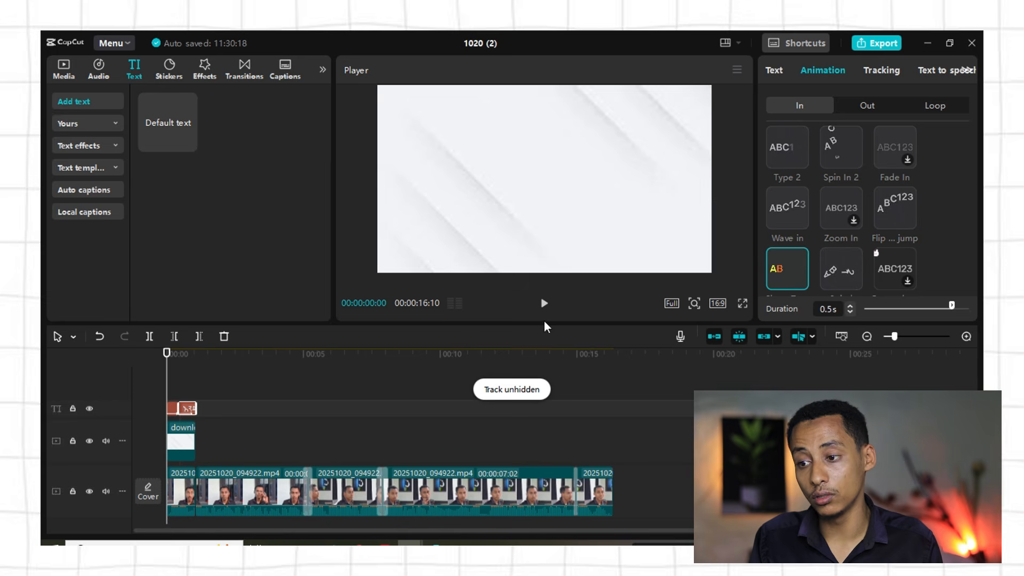
{"action": "left_click", "coordinate": [544, 304]}
{"action": "left_click", "coordinate": [544, 304]}
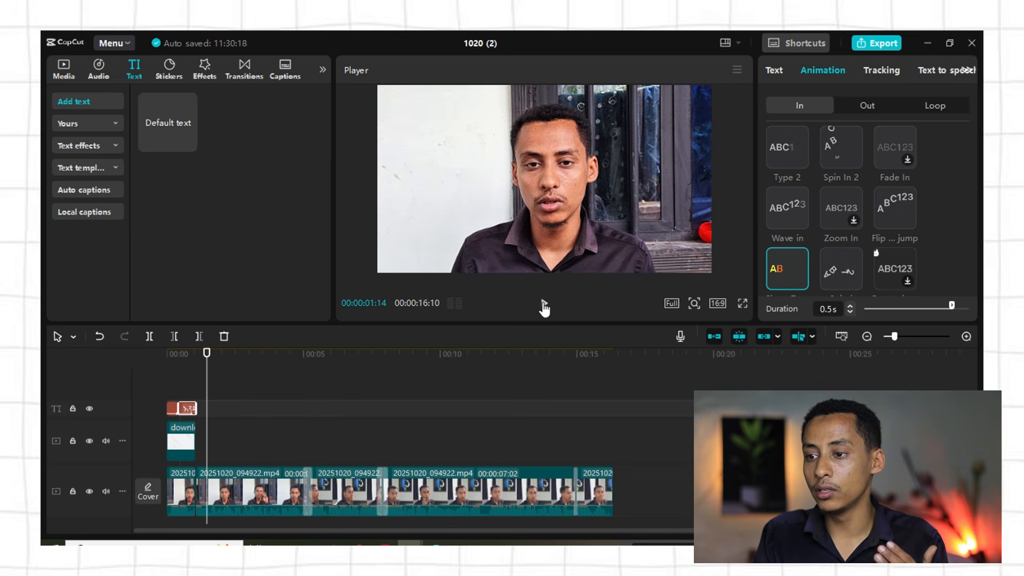
{"action": "left_click", "coordinate": [544, 304]}
{"action": "left_click", "coordinate": [544, 304]}
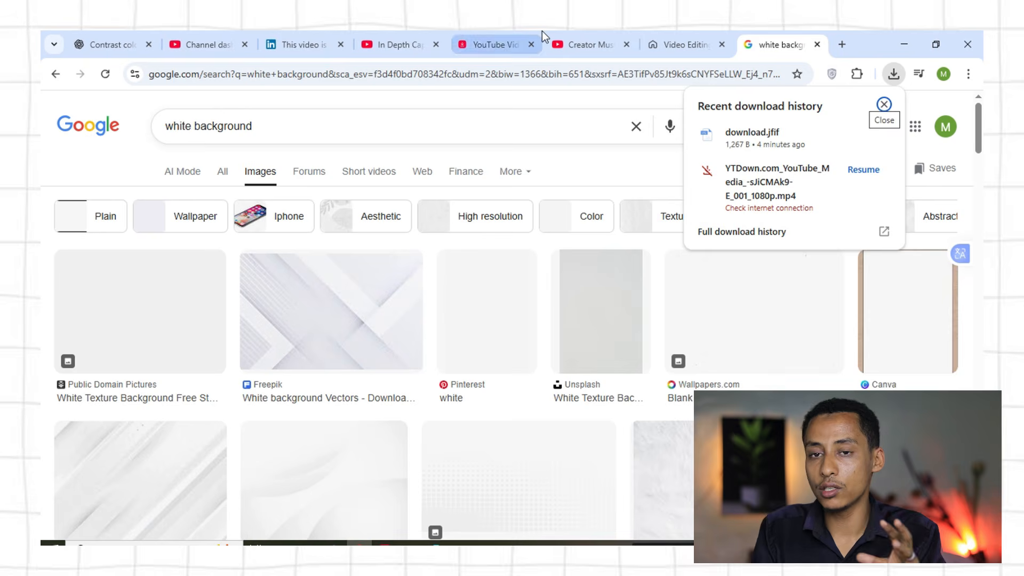
Open a new tab in Chrome, switch back to CapCut and return the playhead to the start of the timeline
{"action": "left_click", "coordinate": [843, 45]}
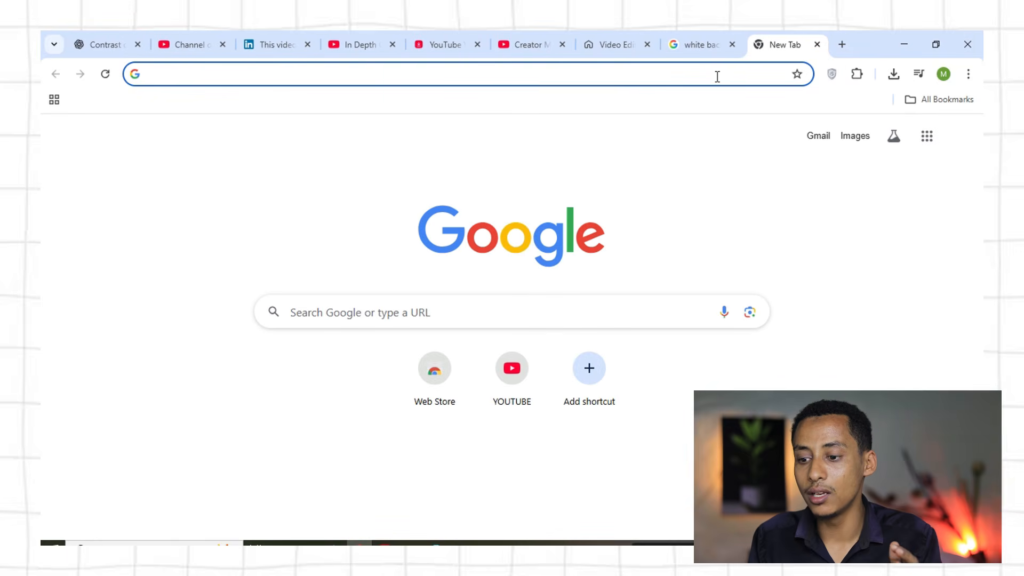
{"action": "mouse_move", "coordinate": [410, 542]}
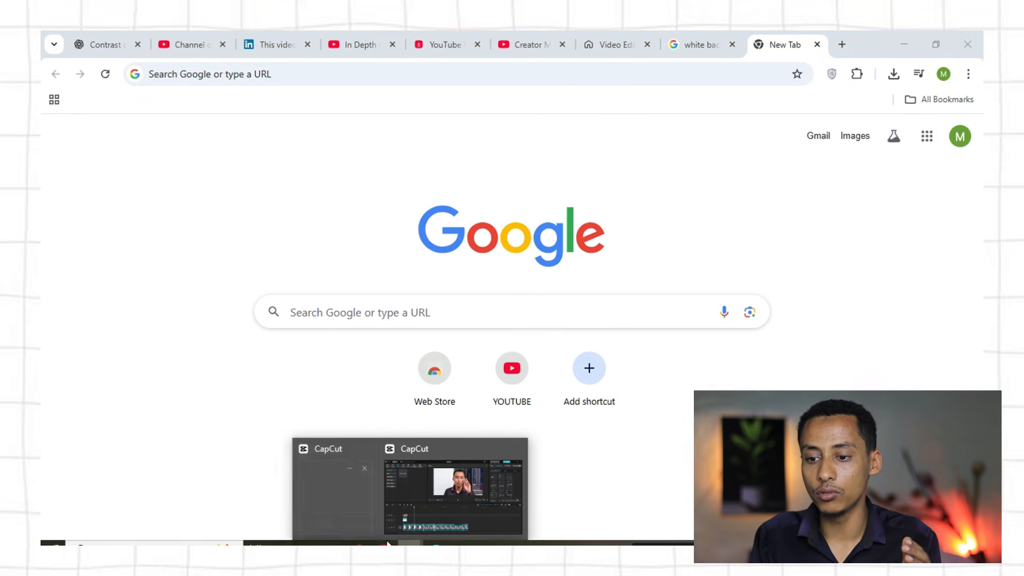
{"action": "left_click", "coordinate": [453, 487]}
{"action": "left_click", "coordinate": [194, 384]}
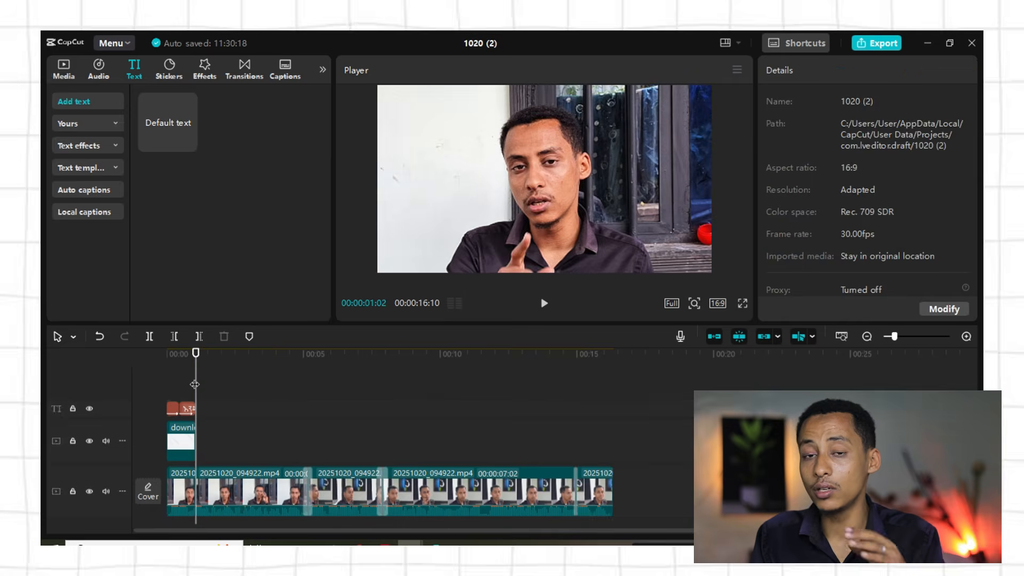
{"action": "left_click_drag", "start_coordinate": [195, 352], "coordinate": [138, 342]}
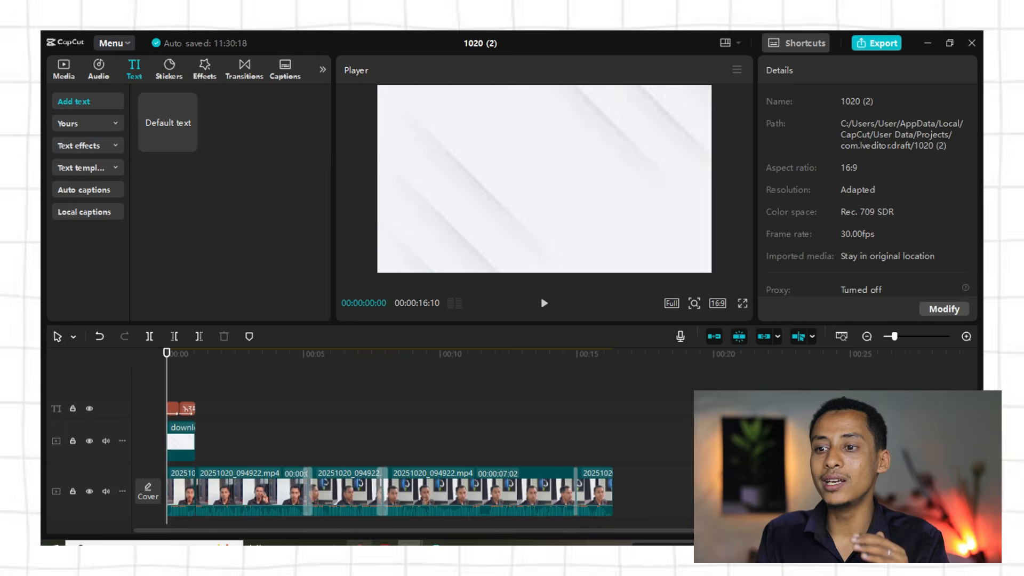
Switch to Chrome, clear the mistyped Amharic query from the address bar and change the keyboard input language
{"action": "left_click", "coordinate": [360, 542]}
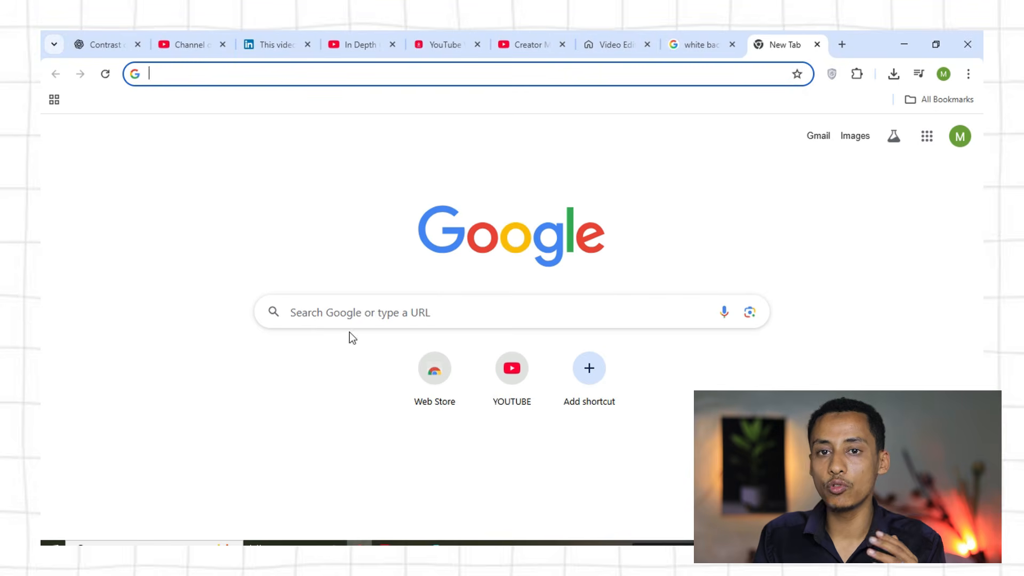
{"action": "left_click", "coordinate": [318, 72]}
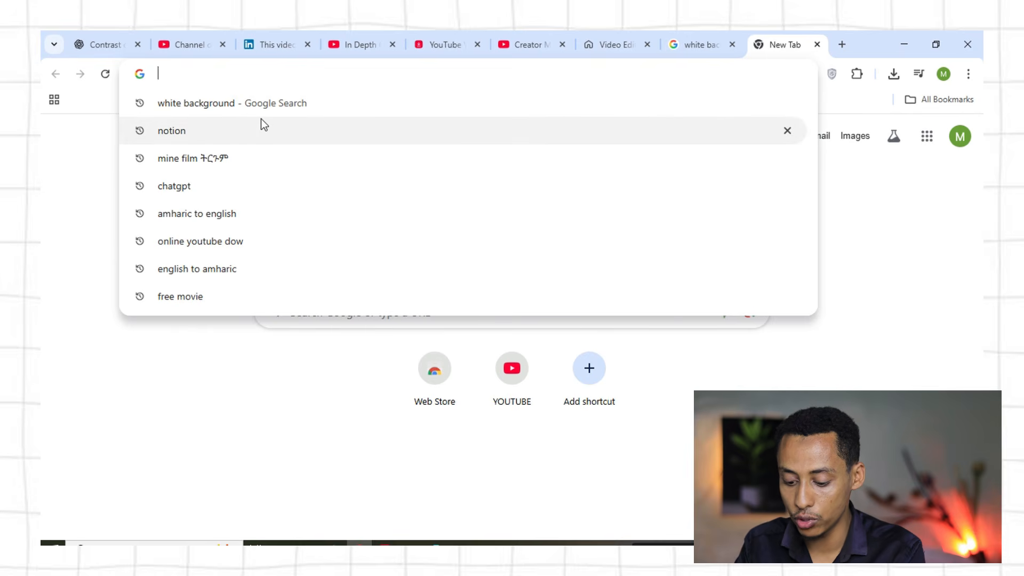
{"action": "type", "text": "ፍረእ"}
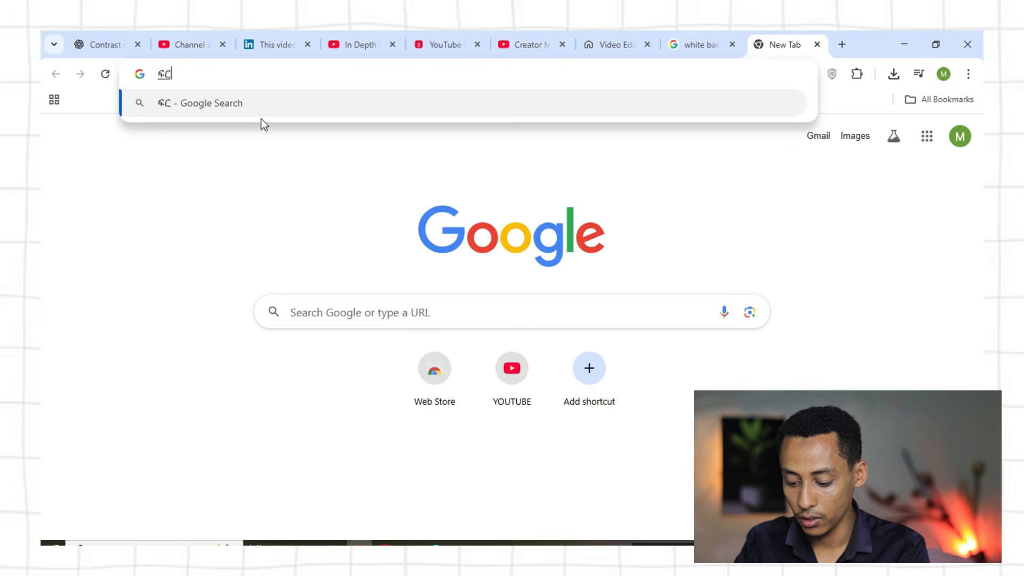
{"action": "key", "text": "BackSpace"}
{"action": "key", "text": "BackSpace"}
{"action": "key", "text": "BackSpace"}
{"action": "key", "text": "super+space"}
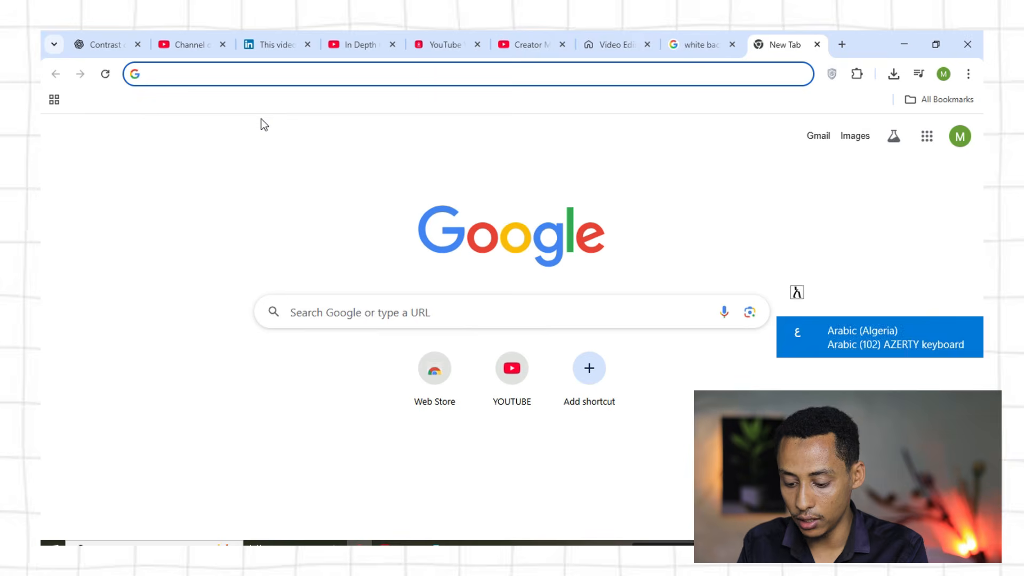
Search Google for "free video footages"
{"action": "type", "text": "free "}
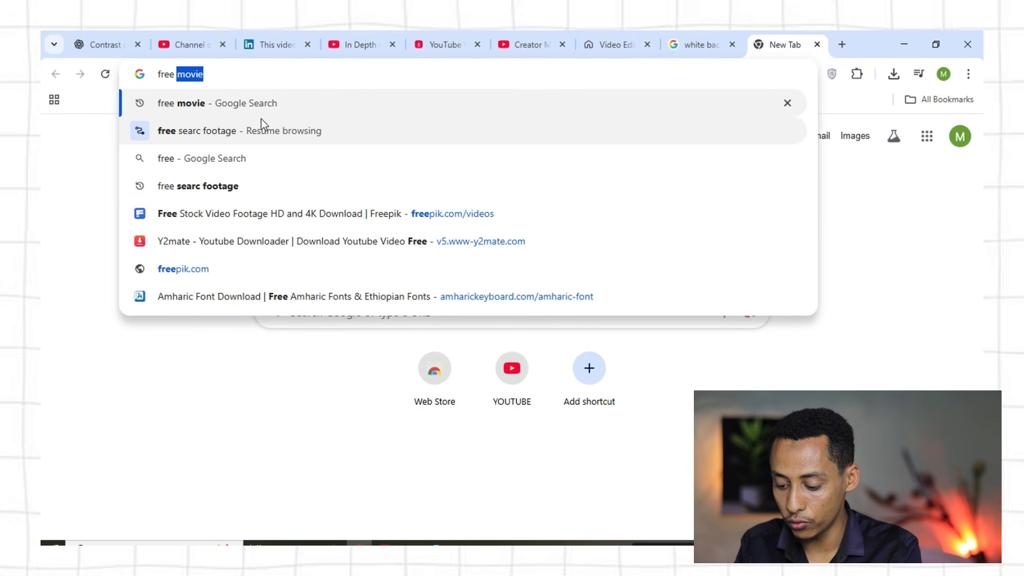
{"action": "type", "text": "video fo"}
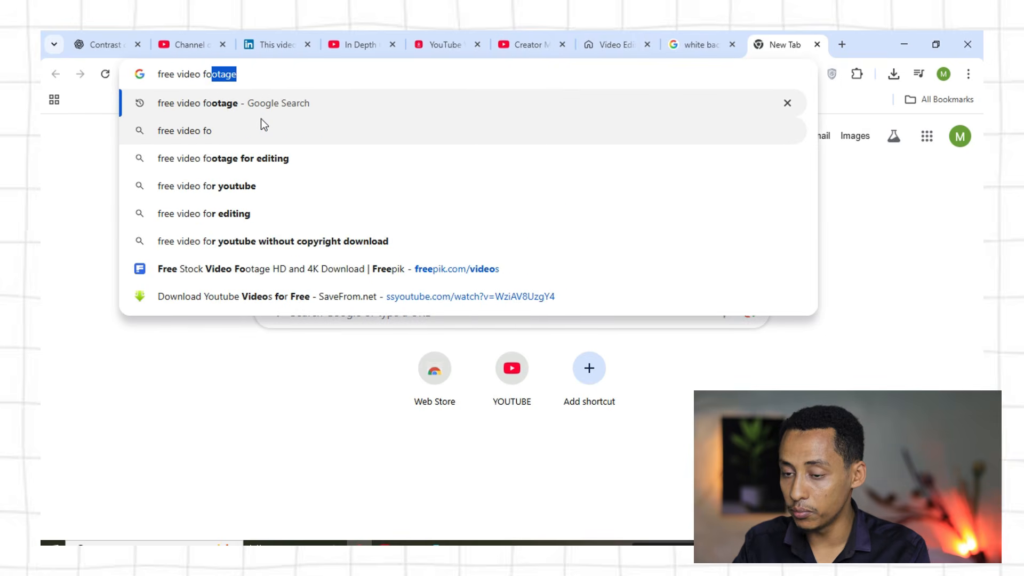
{"action": "type", "text": "otages"}
{"action": "key", "text": "Return"}
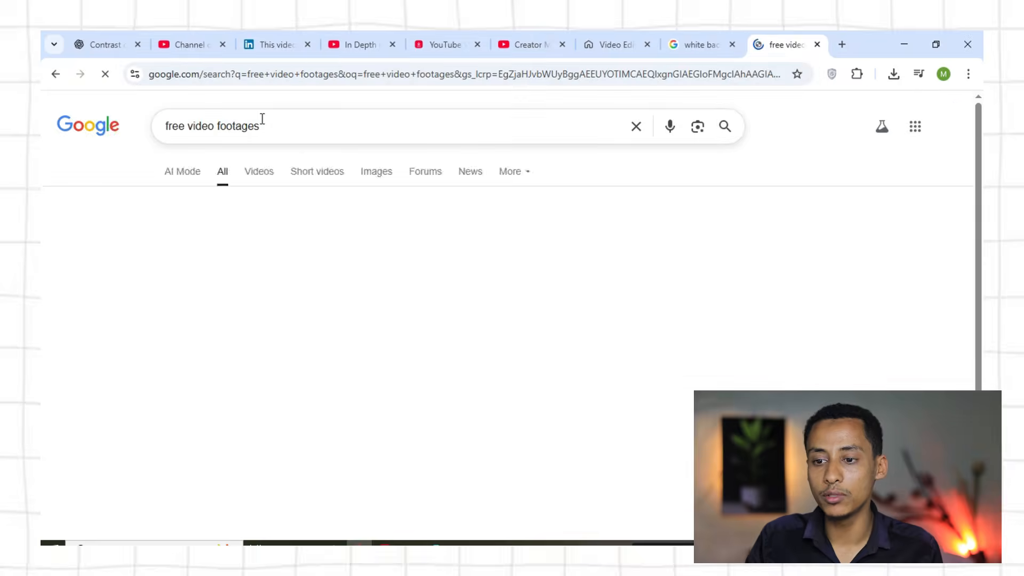
Look through the search results for free stock footage sites and open Freepik's free stock video page
{"action": "scroll", "coordinate": [286, 277], "scroll_direction": "down", "scroll_amount": 1}
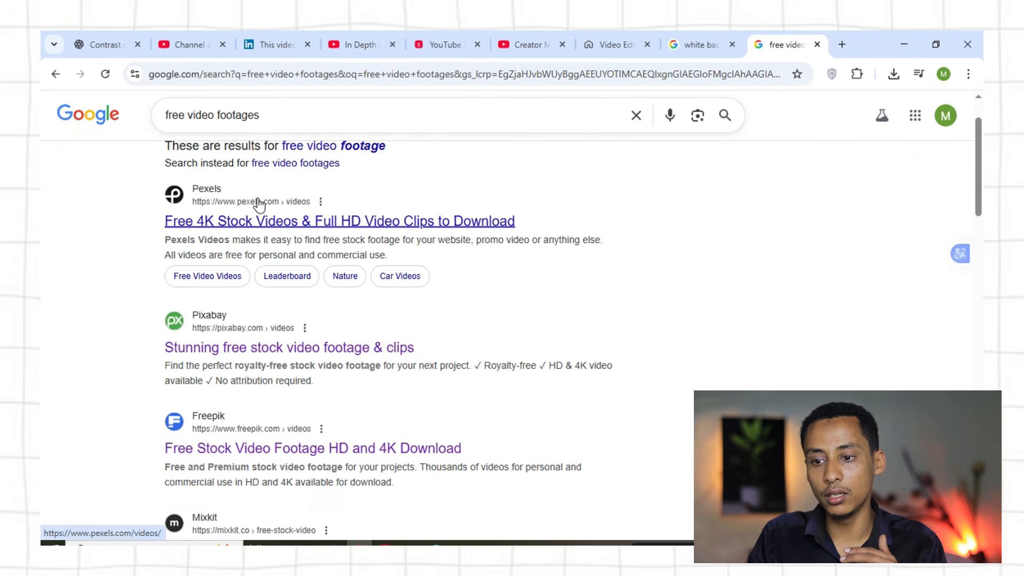
{"action": "scroll", "coordinate": [276, 280], "scroll_direction": "down", "scroll_amount": 1}
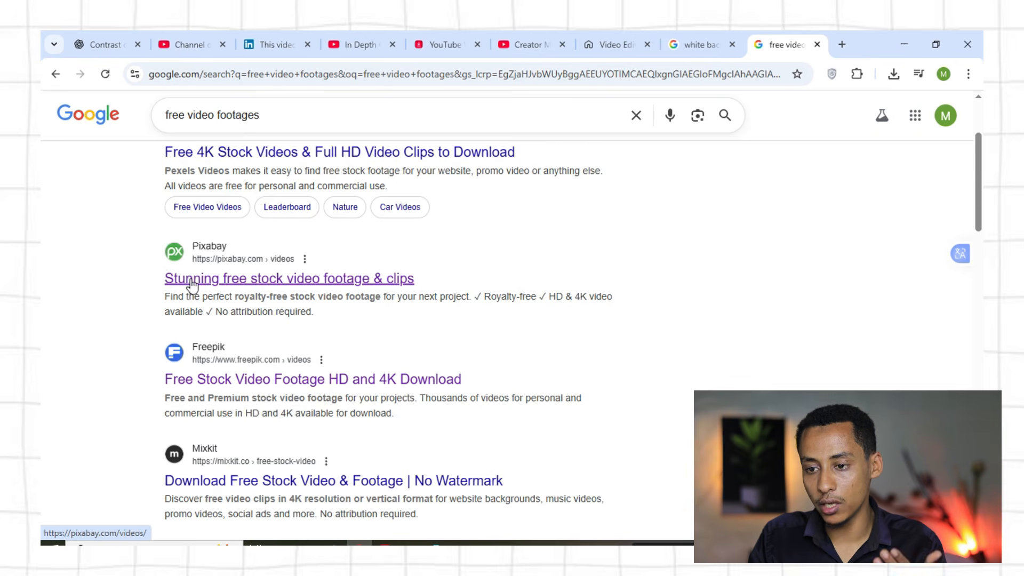
{"action": "scroll", "coordinate": [220, 272], "scroll_direction": "down", "scroll_amount": 2}
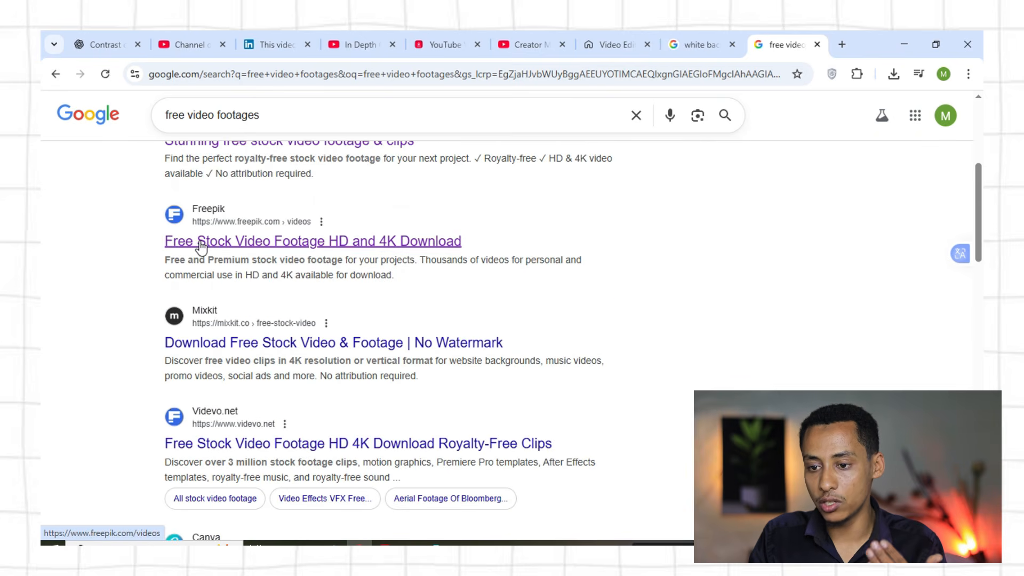
{"action": "scroll", "coordinate": [248, 262], "scroll_direction": "down", "scroll_amount": 2}
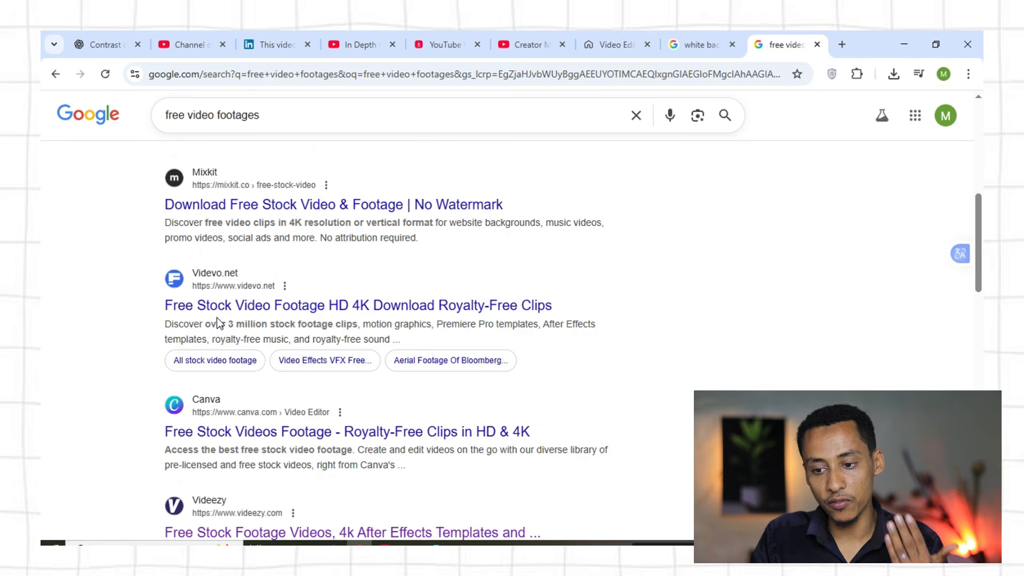
{"action": "scroll", "coordinate": [217, 322], "scroll_direction": "down", "scroll_amount": 1}
{"action": "scroll", "coordinate": [208, 378], "scroll_direction": "down", "scroll_amount": 1}
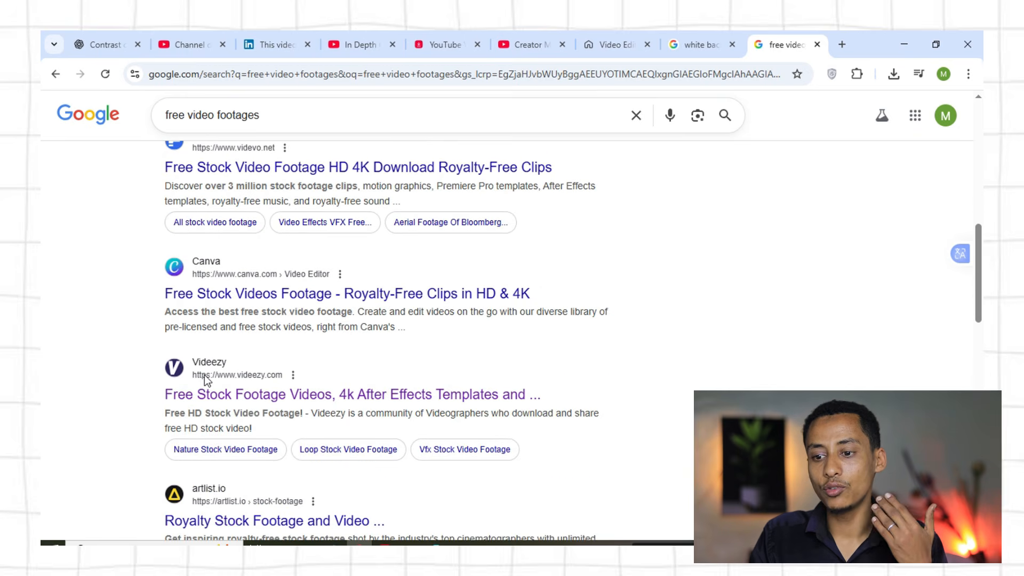
{"action": "scroll", "coordinate": [224, 395], "scroll_direction": "down", "scroll_amount": 1}
{"action": "scroll", "coordinate": [216, 383], "scroll_direction": "down", "scroll_amount": 4}
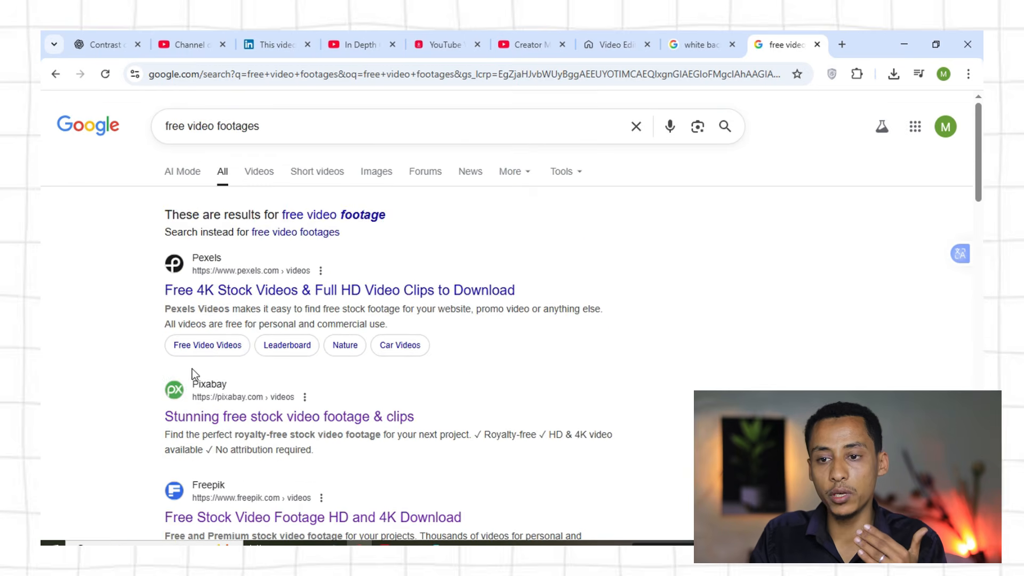
{"action": "scroll", "coordinate": [198, 375], "scroll_direction": "down", "scroll_amount": 3}
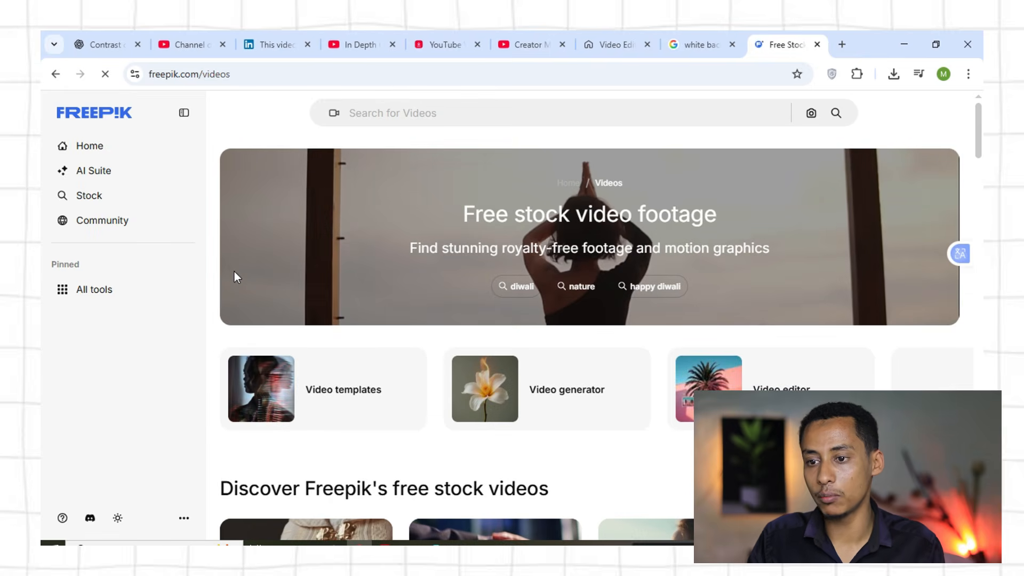
{"action": "left_click", "coordinate": [132, 286]}
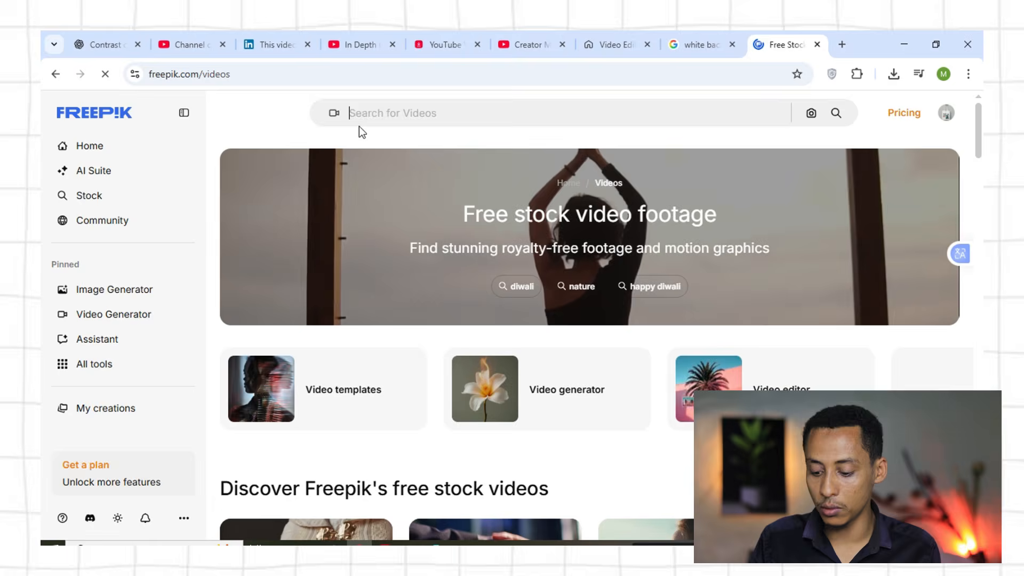
Search Freepik's videos for "video editting"
{"action": "left_click", "coordinate": [368, 114]}
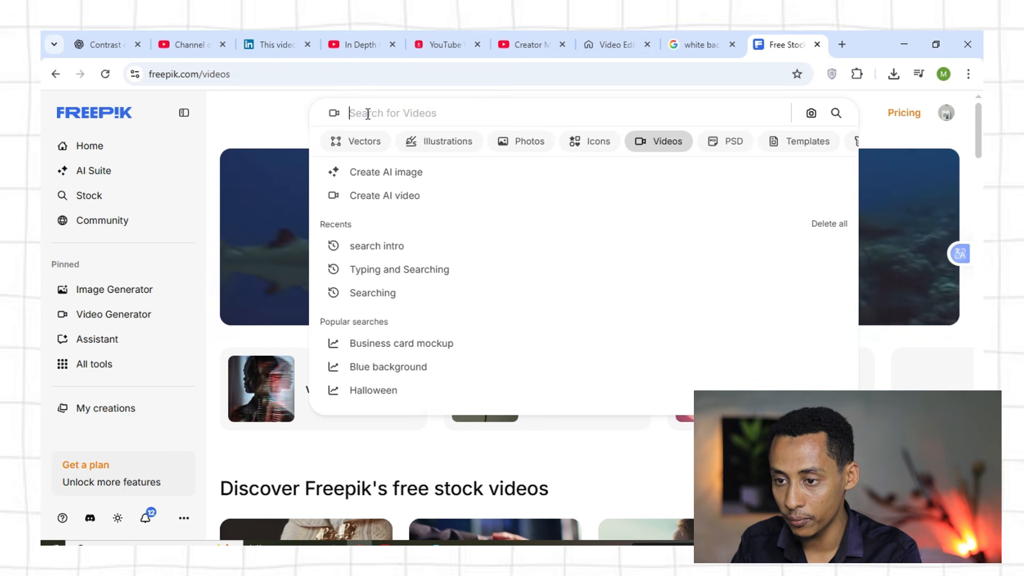
{"action": "type", "text": "vide"}
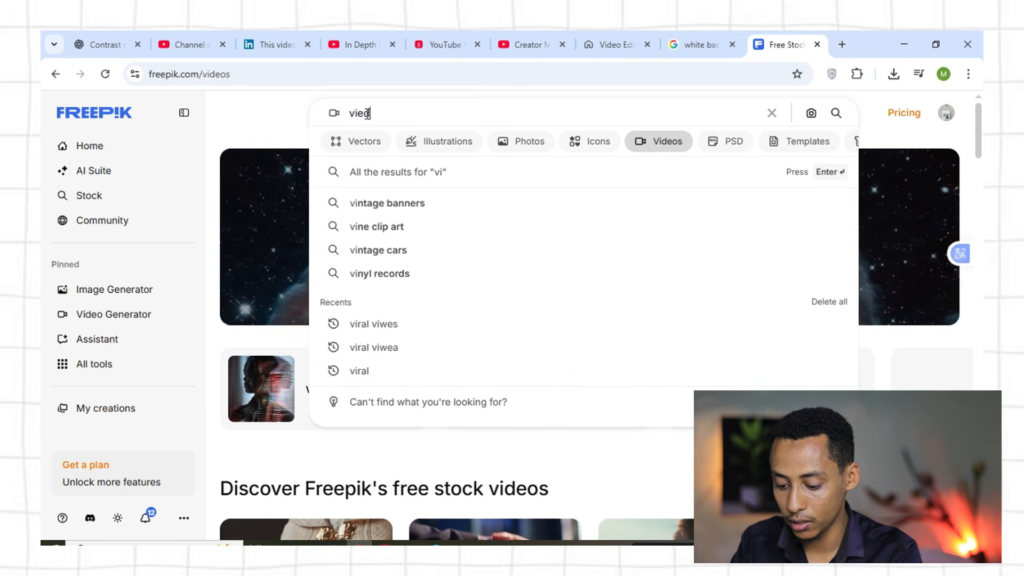
{"action": "type", "text": "o editting"}
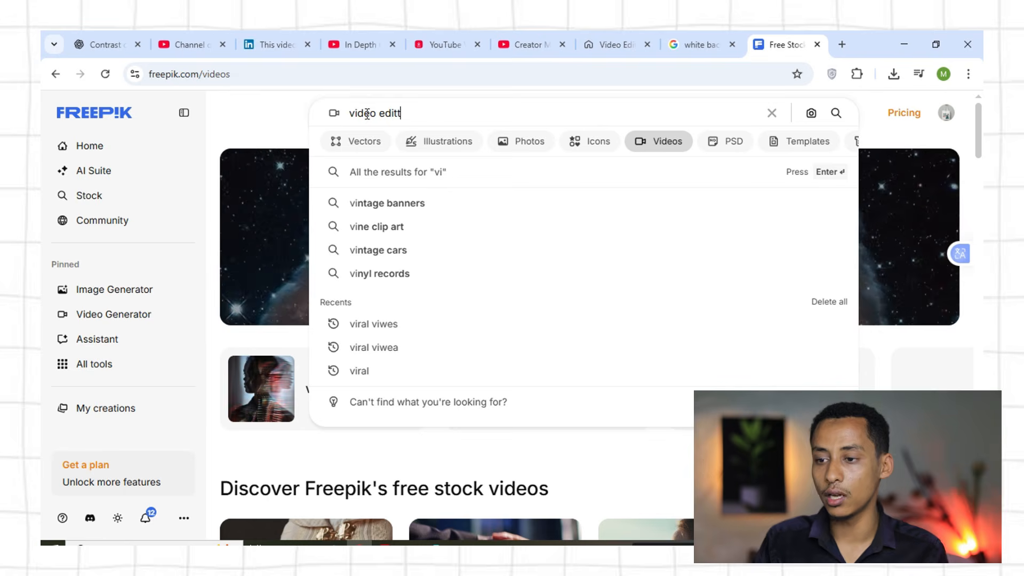
{"action": "key", "text": "Return"}
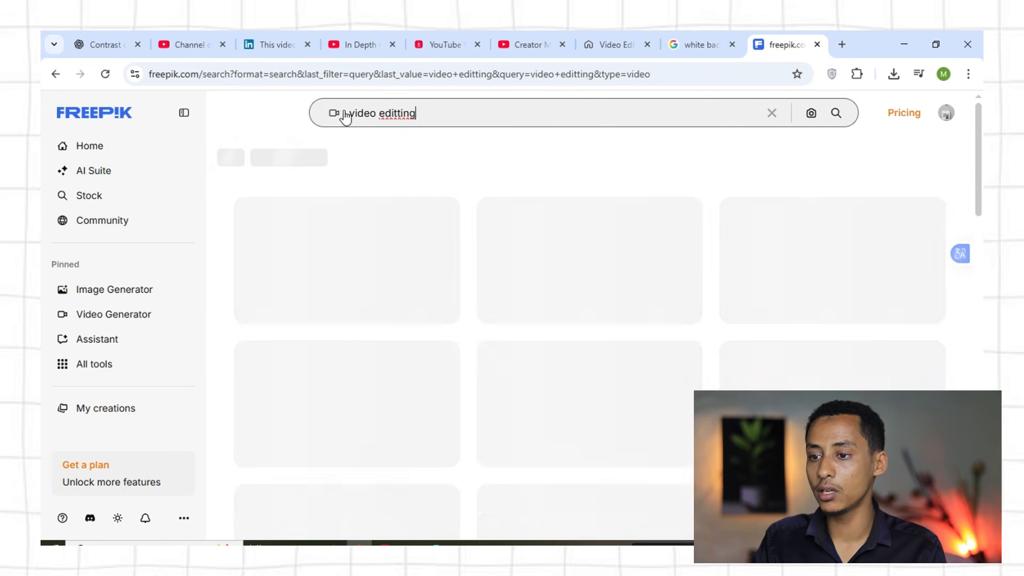
Correct the misspelled word in the Freepik search text so that it reads "video editing"
{"action": "right_click", "coordinate": [409, 118]}
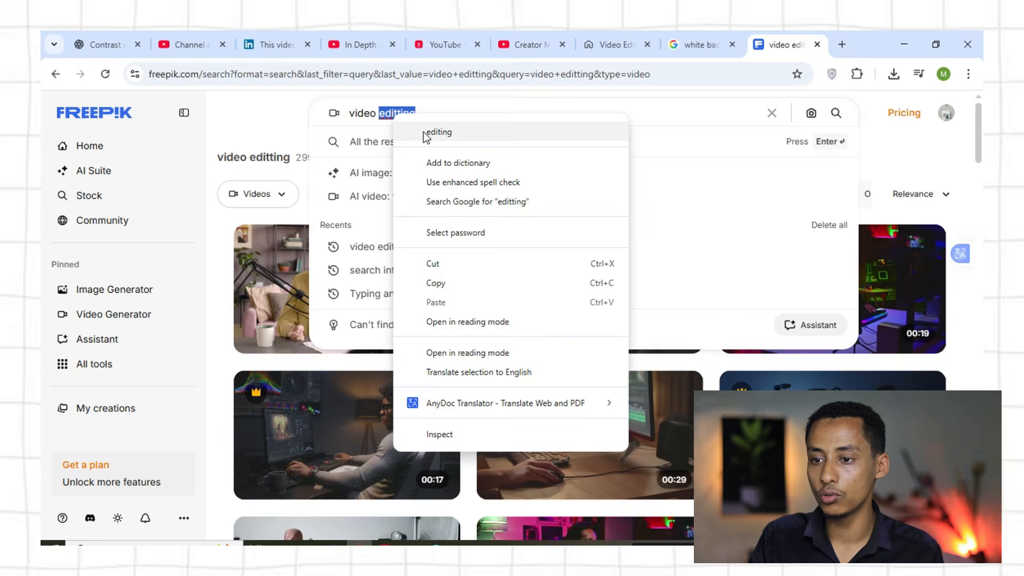
{"action": "left_click", "coordinate": [424, 131]}
{"action": "left_click", "coordinate": [250, 114]}
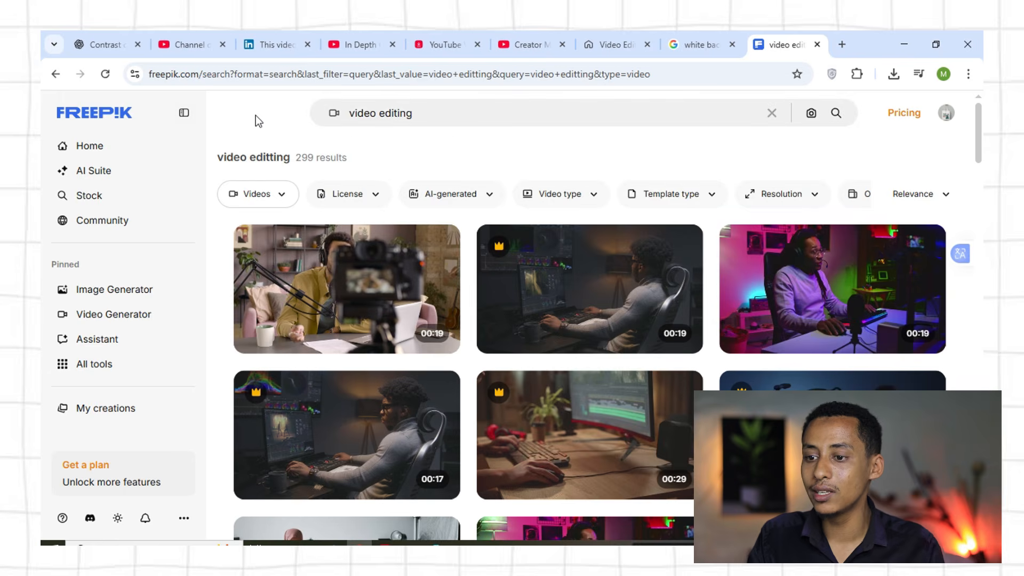
Browse the video results and filter them by license to Free
{"action": "scroll", "coordinate": [624, 366], "scroll_direction": "down", "scroll_amount": 6}
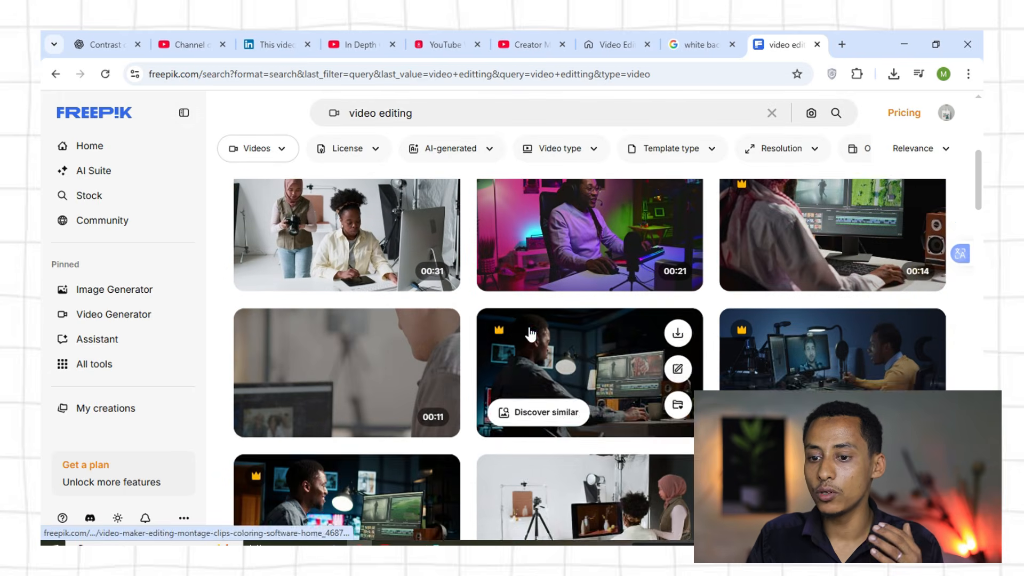
{"action": "scroll", "coordinate": [512, 315], "scroll_direction": "up", "scroll_amount": 6}
{"action": "scroll", "coordinate": [151, 317], "scroll_direction": "down", "scroll_amount": 3}
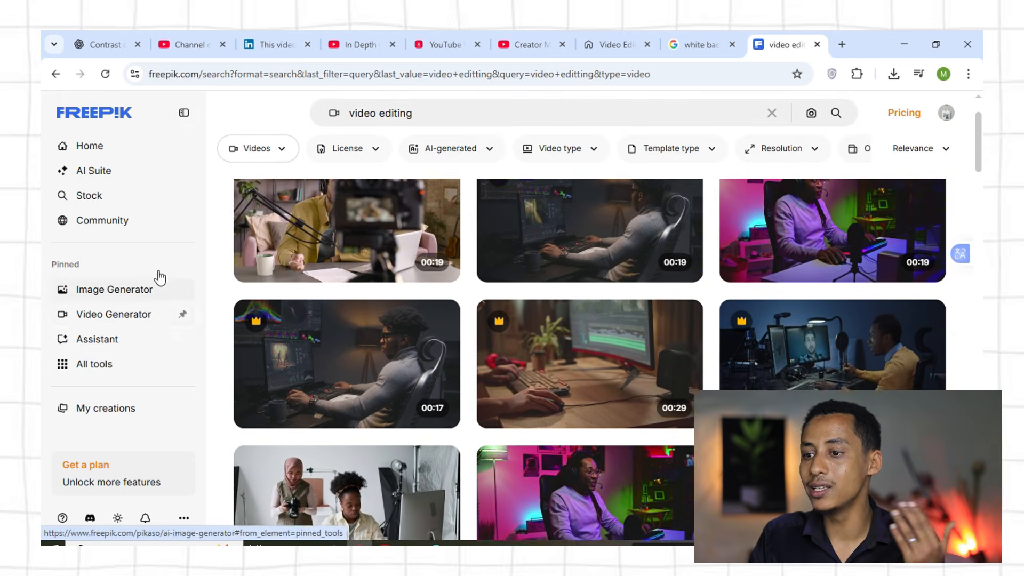
{"action": "scroll", "coordinate": [187, 251], "scroll_direction": "up", "scroll_amount": 3}
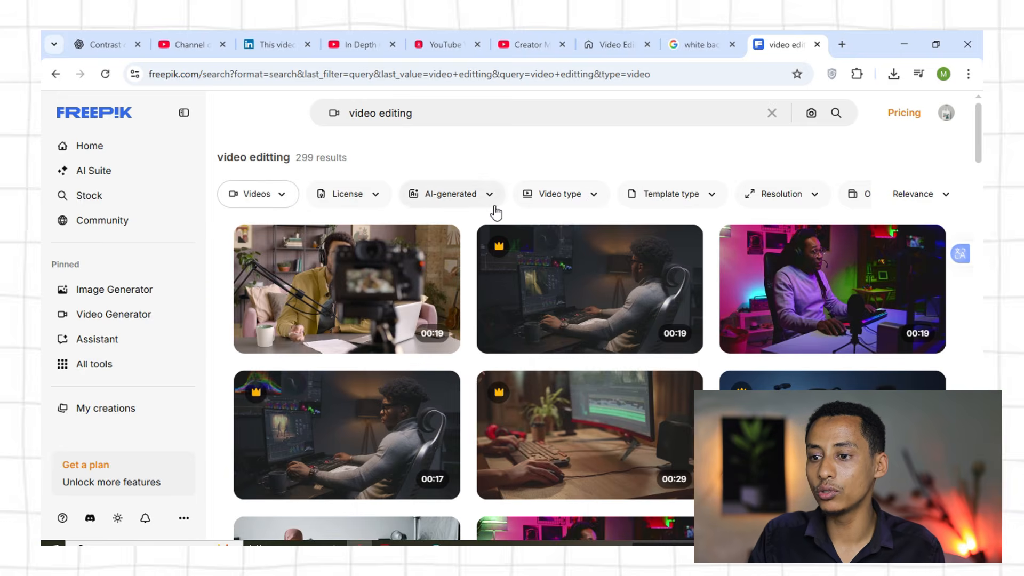
{"action": "left_click", "coordinate": [359, 193]}
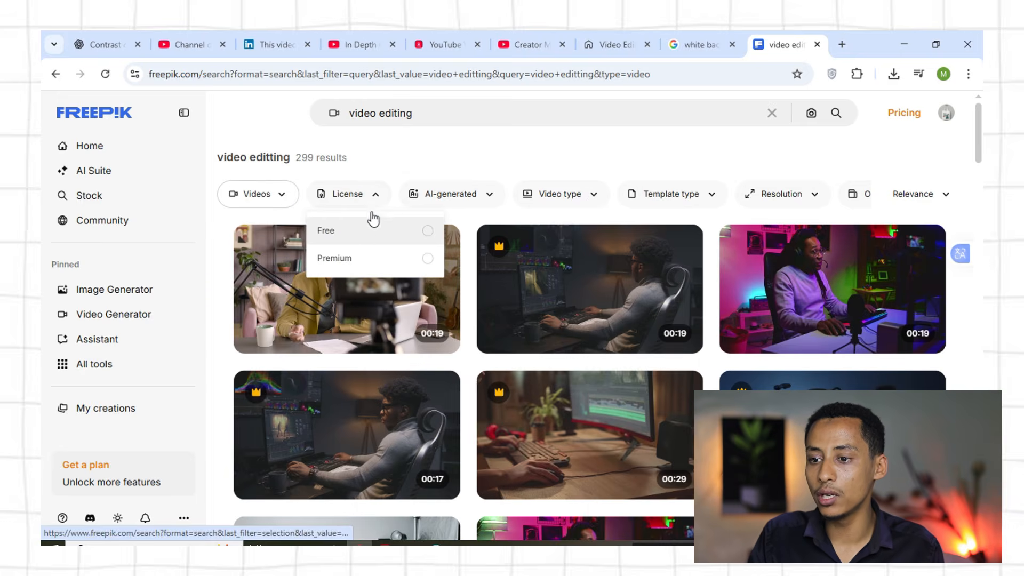
{"action": "left_click", "coordinate": [361, 196]}
{"action": "left_click", "coordinate": [361, 196]}
{"action": "left_click", "coordinate": [427, 233]}
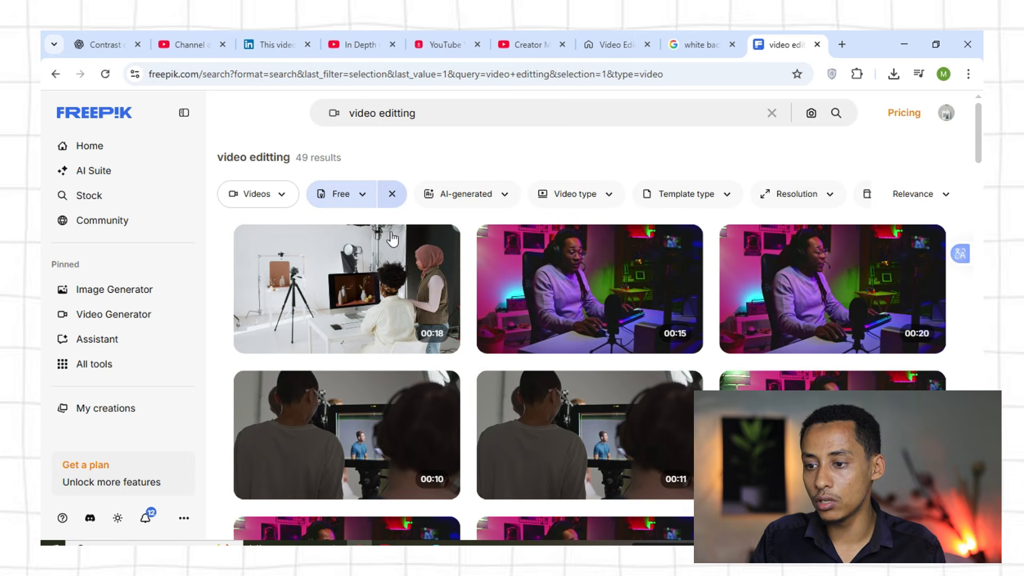
Filter the free results by video type, trying Motion graphics before settling on Footage
{"action": "left_click", "coordinate": [458, 199]}
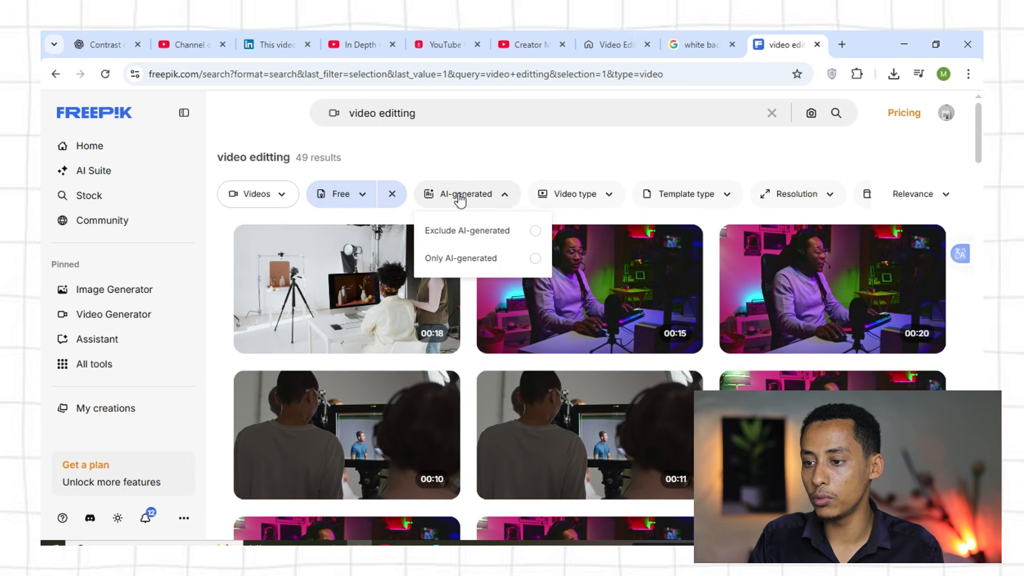
{"action": "left_click", "coordinate": [460, 200]}
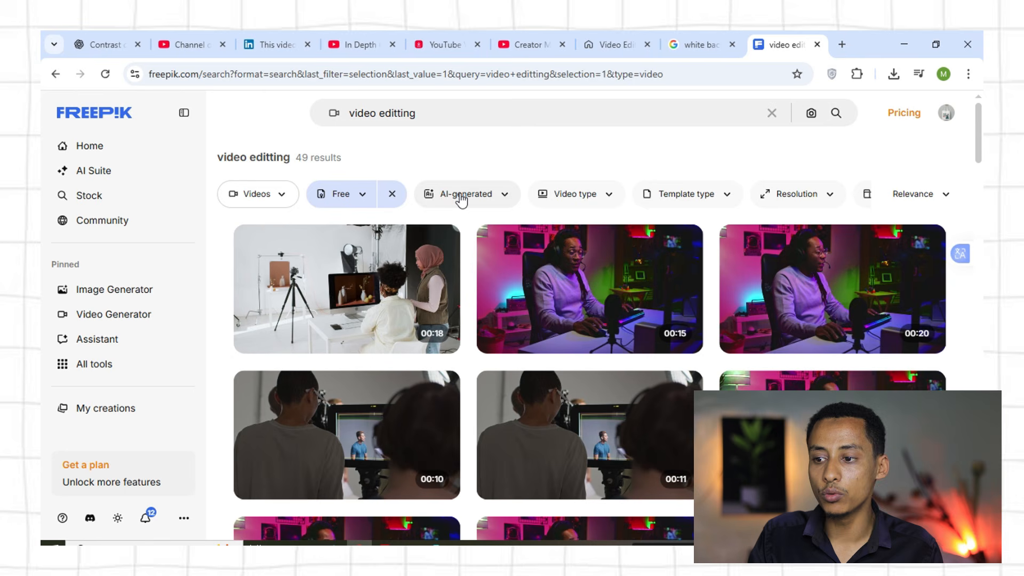
{"action": "left_click", "coordinate": [590, 202]}
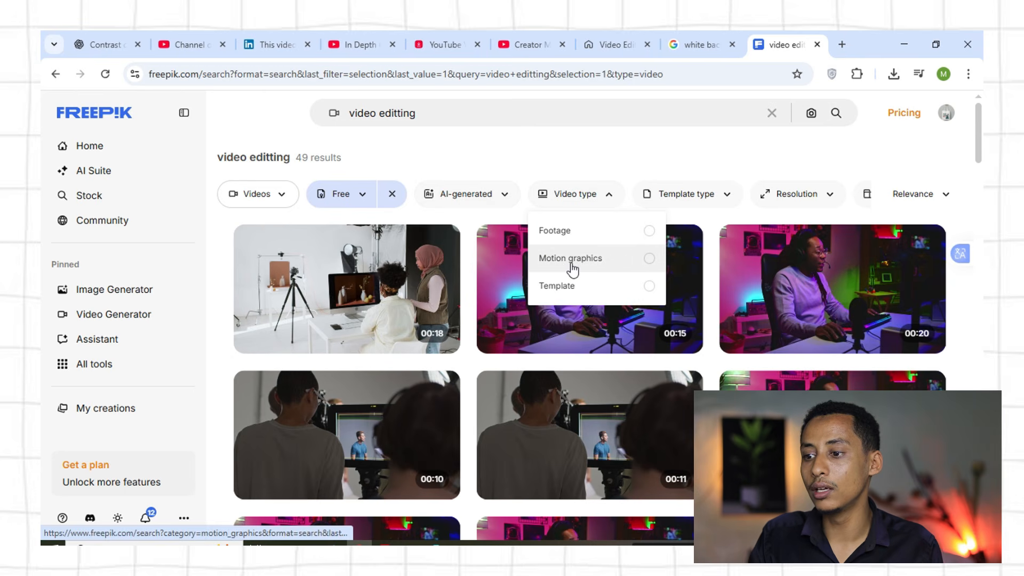
{"action": "left_click", "coordinate": [642, 269]}
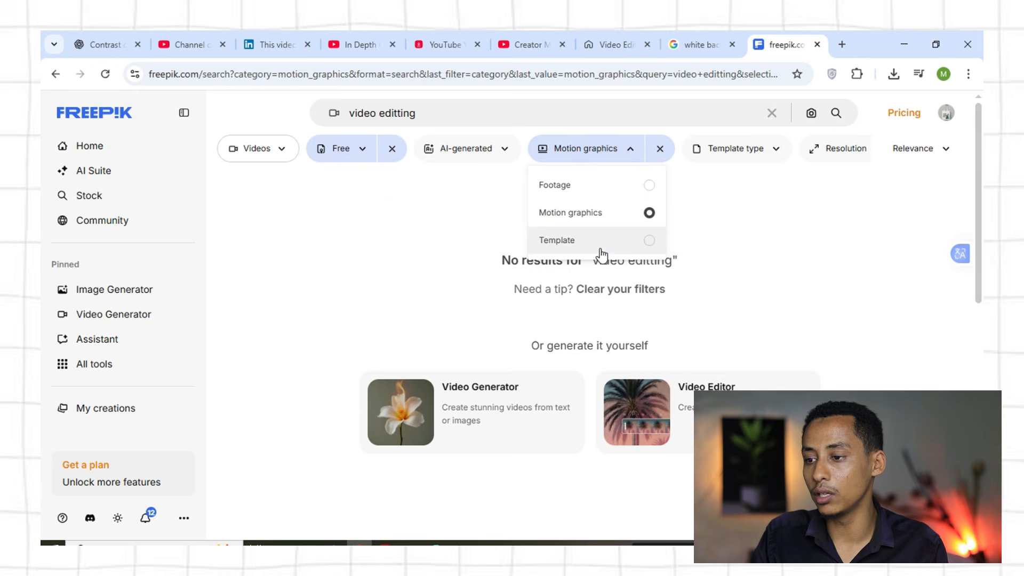
{"action": "left_click", "coordinate": [588, 186]}
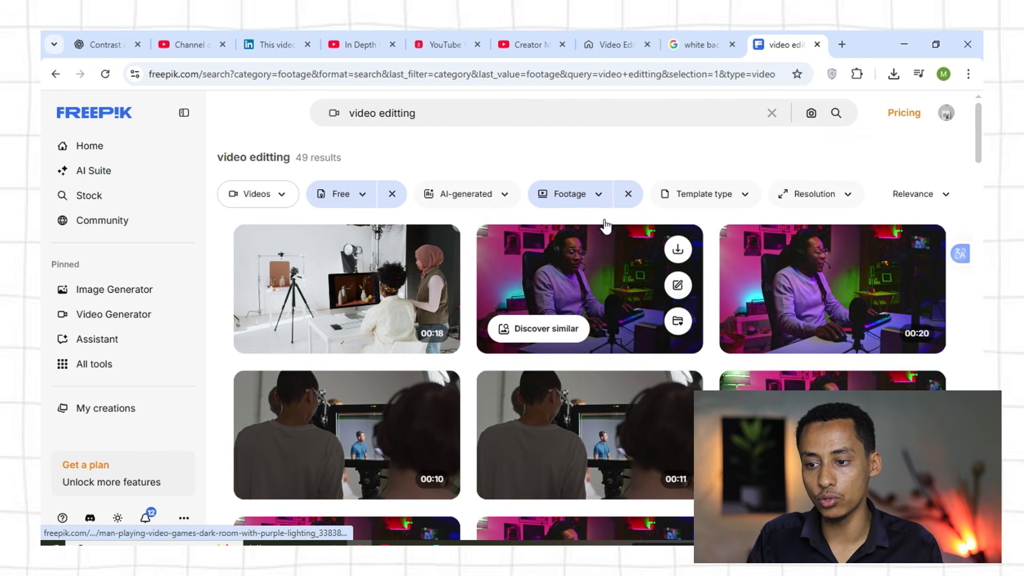
Check the available resolution filter options and browse the free footage results for suitable video editing clips
{"action": "scroll", "coordinate": [667, 250], "scroll_direction": "down", "scroll_amount": 1}
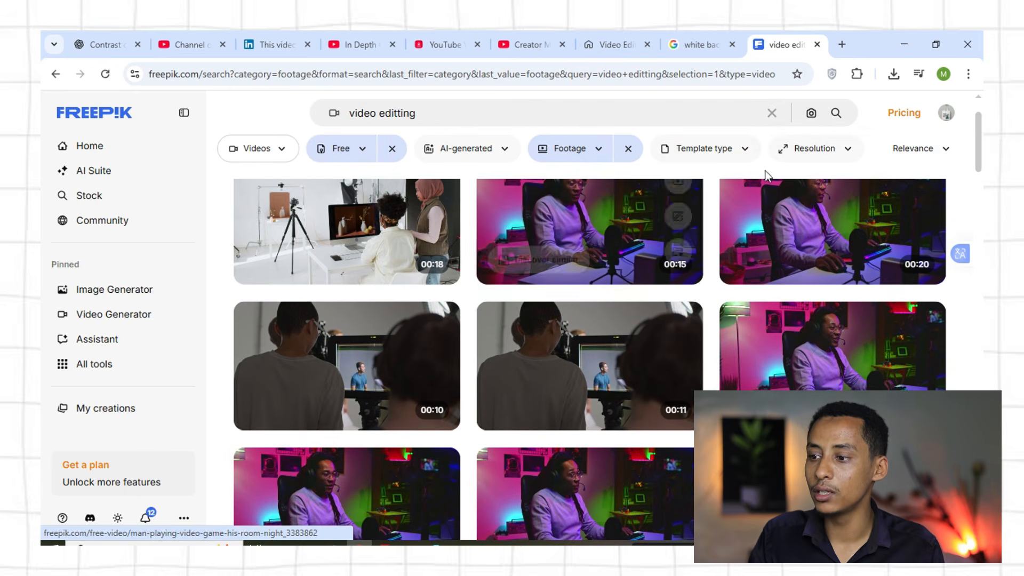
{"action": "left_click", "coordinate": [795, 155]}
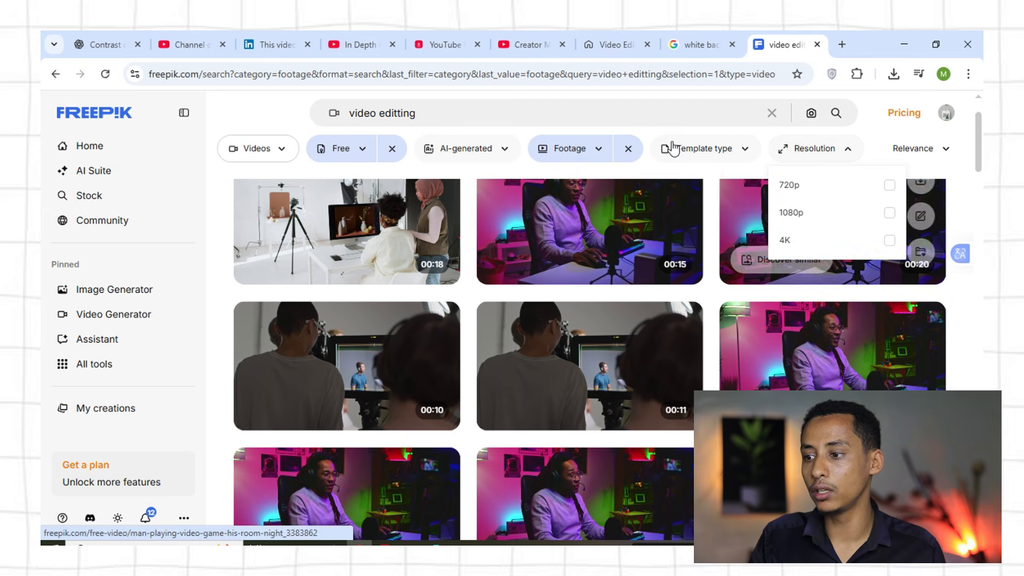
{"action": "left_click", "coordinate": [278, 115]}
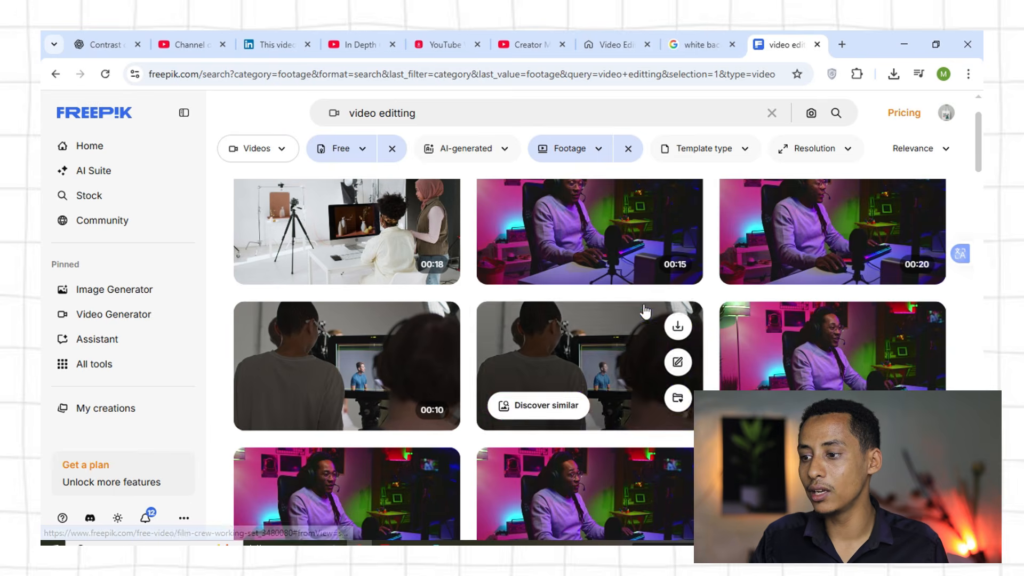
{"action": "scroll", "coordinate": [645, 312], "scroll_direction": "up", "scroll_amount": 1}
{"action": "scroll", "coordinate": [645, 311], "scroll_direction": "down", "scroll_amount": 5}
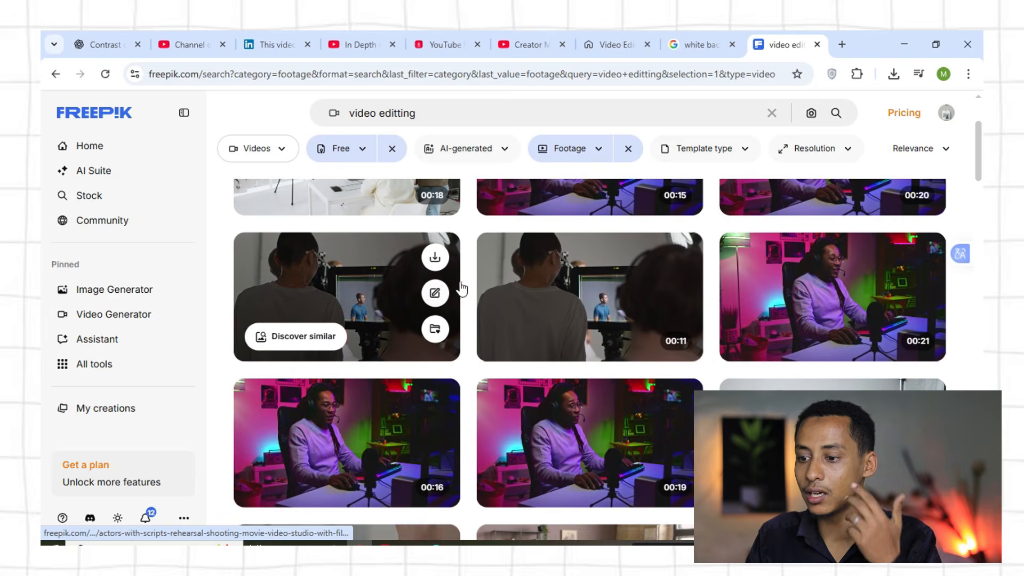
{"action": "scroll", "coordinate": [526, 344], "scroll_direction": "down", "scroll_amount": 5}
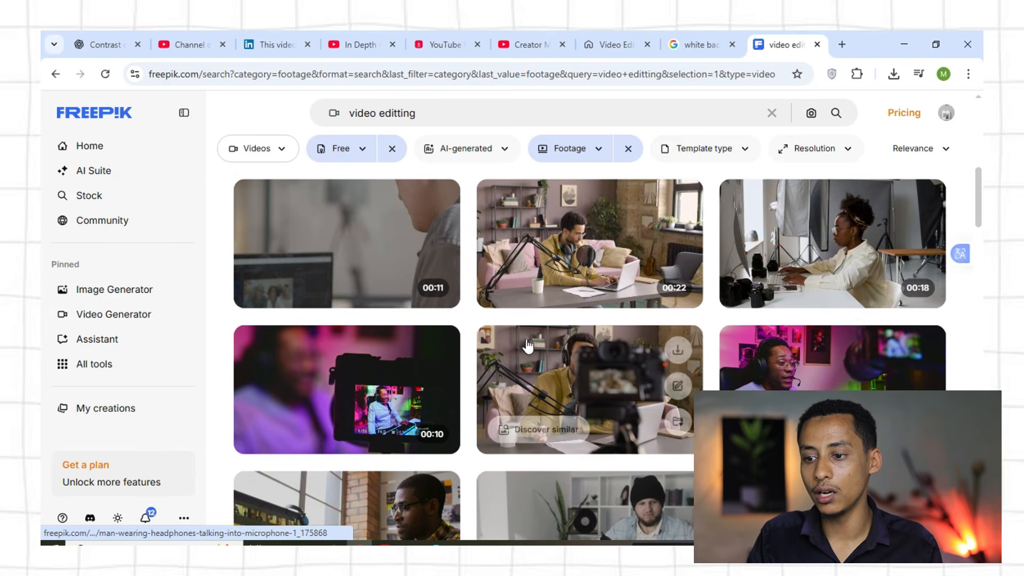
{"action": "scroll", "coordinate": [459, 330], "scroll_direction": "down", "scroll_amount": 1}
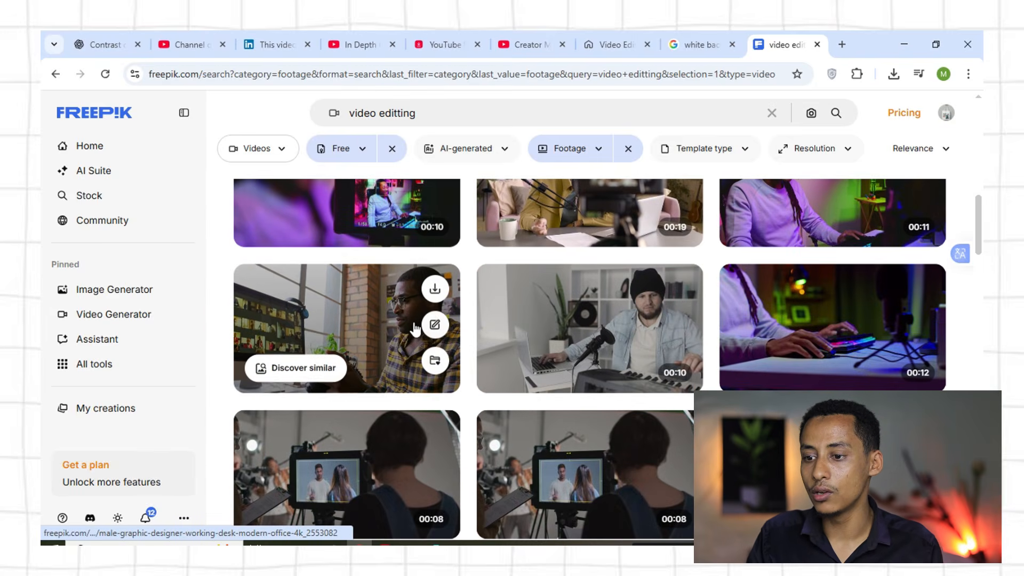
{"action": "scroll", "coordinate": [459, 330], "scroll_direction": "down", "scroll_amount": 10}
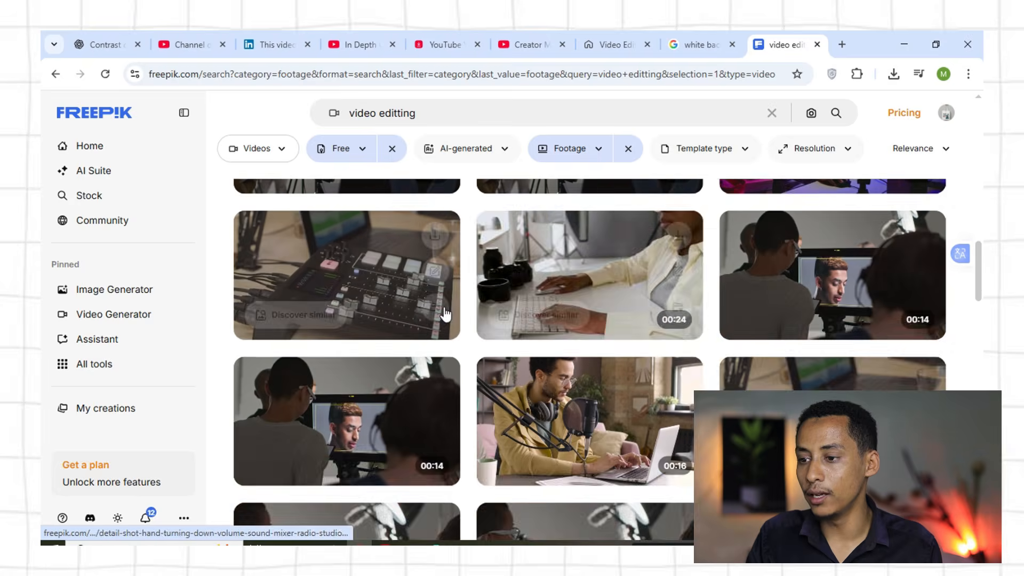
{"action": "scroll", "coordinate": [605, 365], "scroll_direction": "down", "scroll_amount": 1}
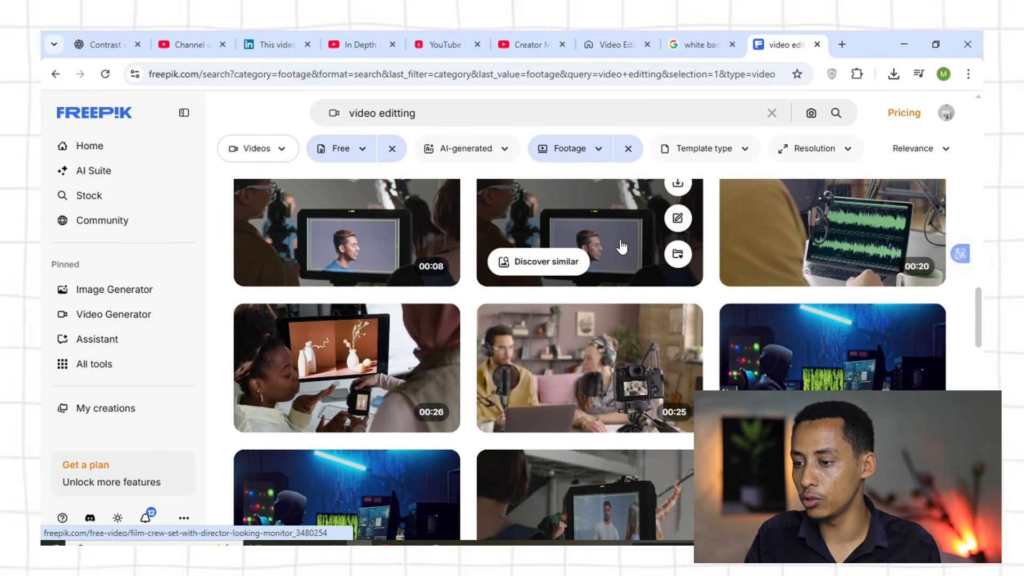
Browse the free footage results and search Freepik again with the word "video" removed from the query, leaving "editting"
{"action": "scroll", "coordinate": [621, 247], "scroll_direction": "down", "scroll_amount": 8}
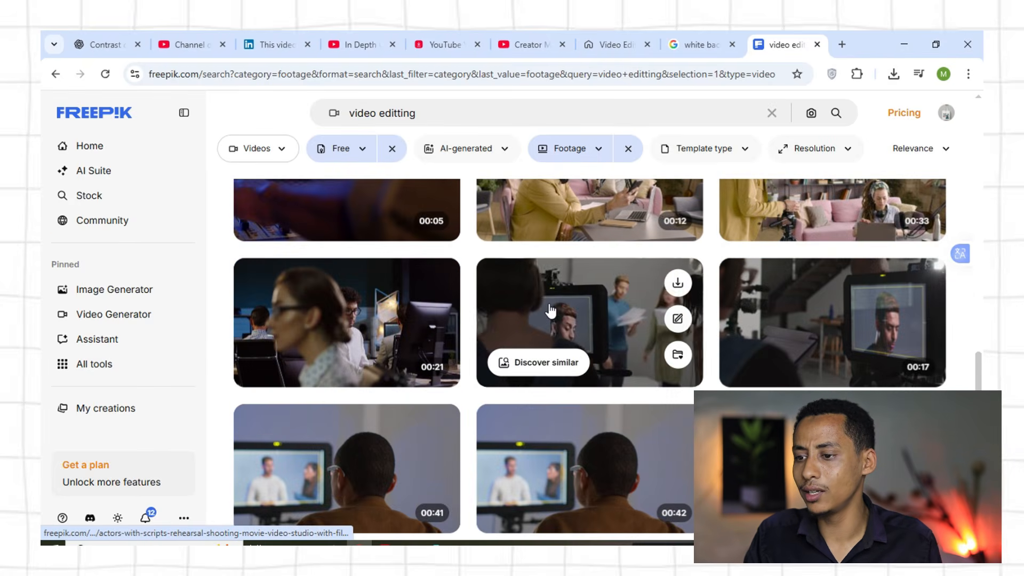
{"action": "scroll", "coordinate": [549, 309], "scroll_direction": "down", "scroll_amount": 5}
{"action": "scroll", "coordinate": [373, 331], "scroll_direction": "up", "scroll_amount": 5}
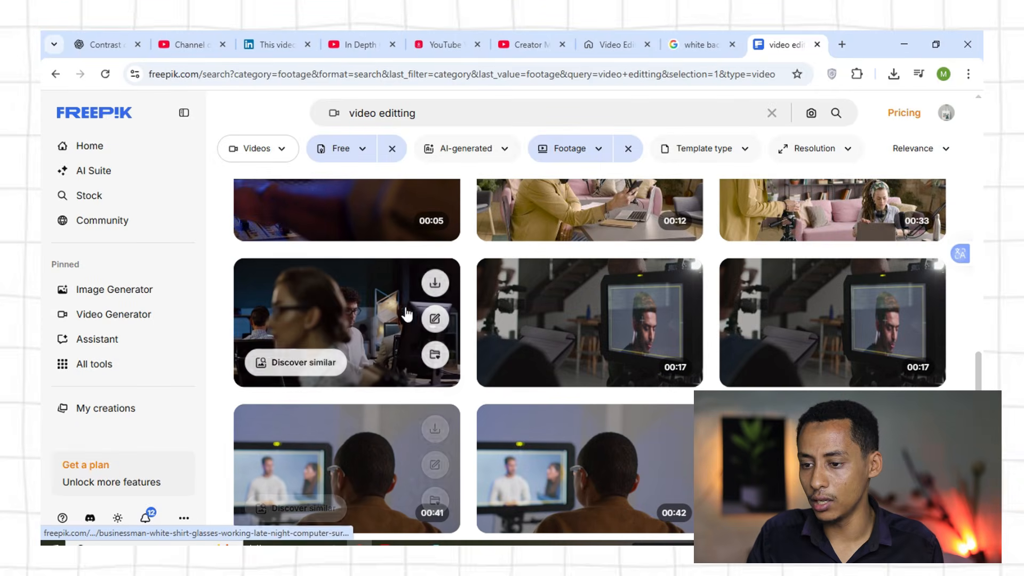
{"action": "scroll", "coordinate": [420, 347], "scroll_direction": "up", "scroll_amount": 8}
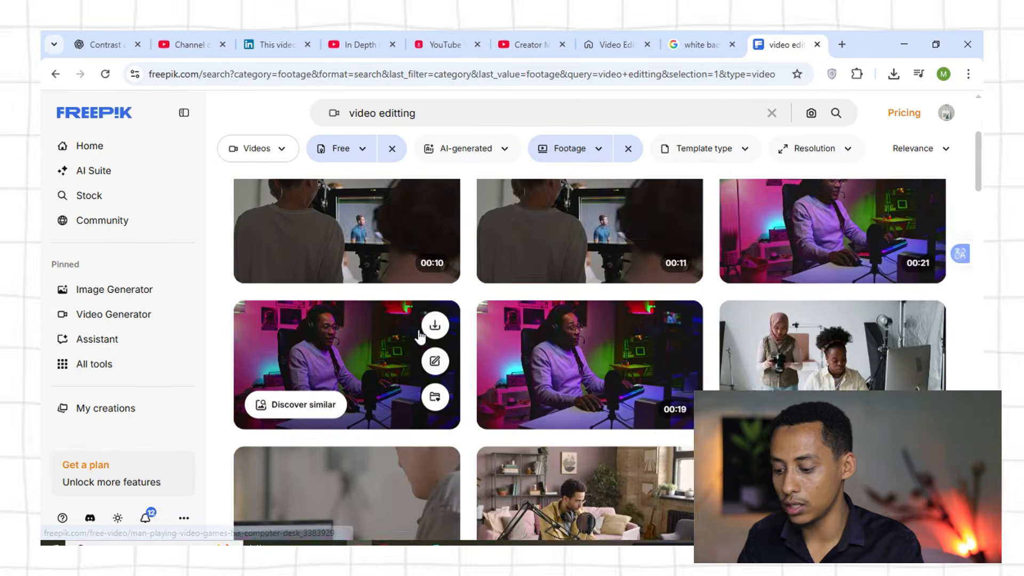
{"action": "scroll", "coordinate": [419, 335], "scroll_direction": "up", "scroll_amount": 4}
{"action": "left_click", "coordinate": [381, 117]}
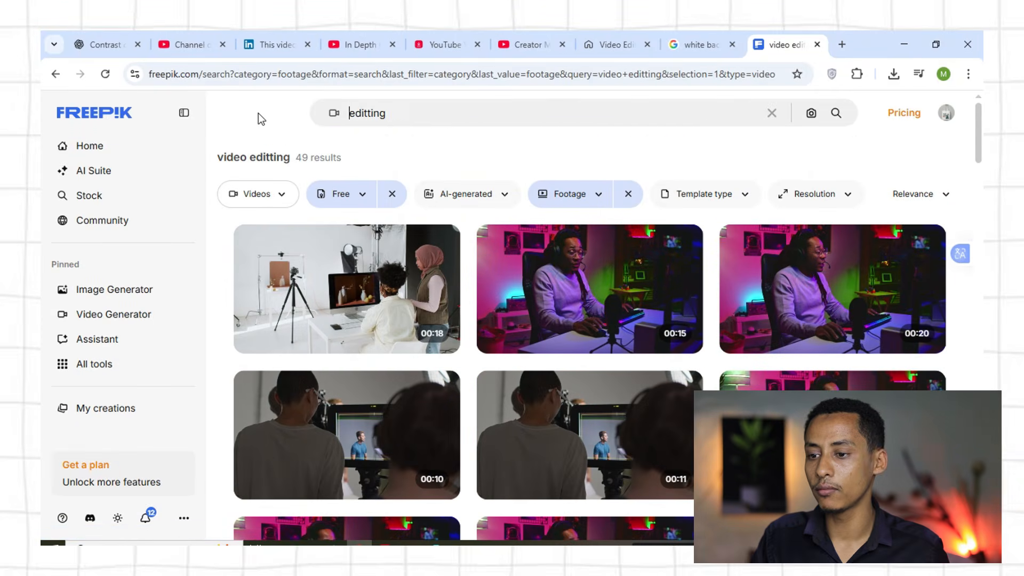
{"action": "key", "text": "Return"}
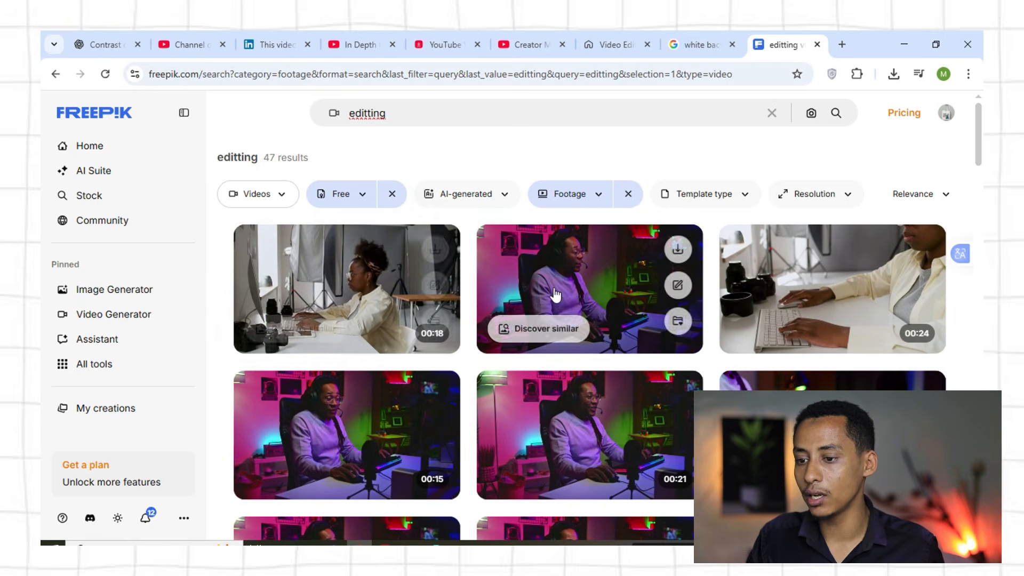
Browse the new footage results and correct the search term's spelling to "editing", running the search again
{"action": "scroll", "coordinate": [555, 299], "scroll_direction": "down", "scroll_amount": 5}
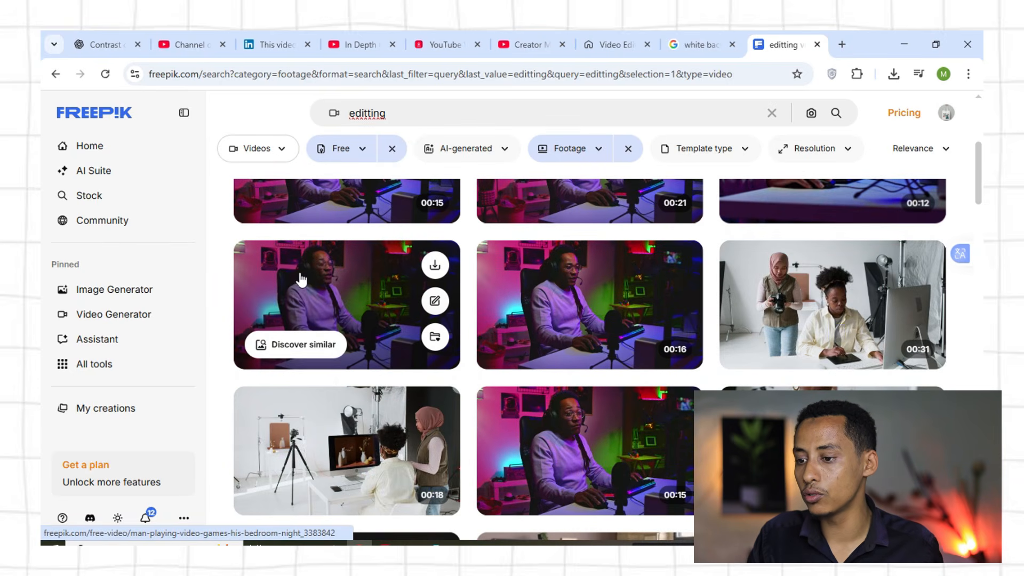
{"action": "scroll", "coordinate": [617, 343], "scroll_direction": "down", "scroll_amount": 8}
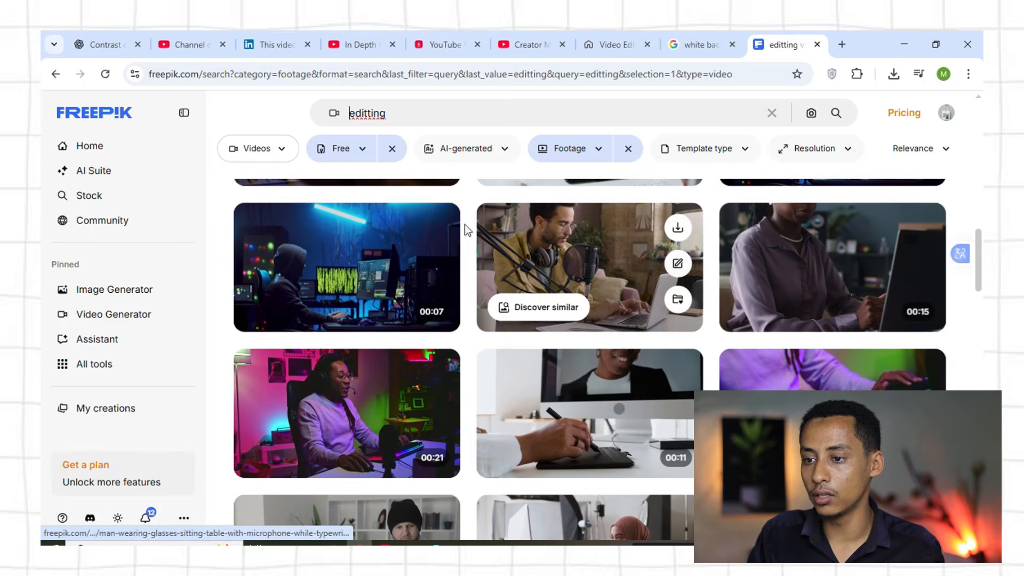
{"action": "right_click", "coordinate": [379, 115]}
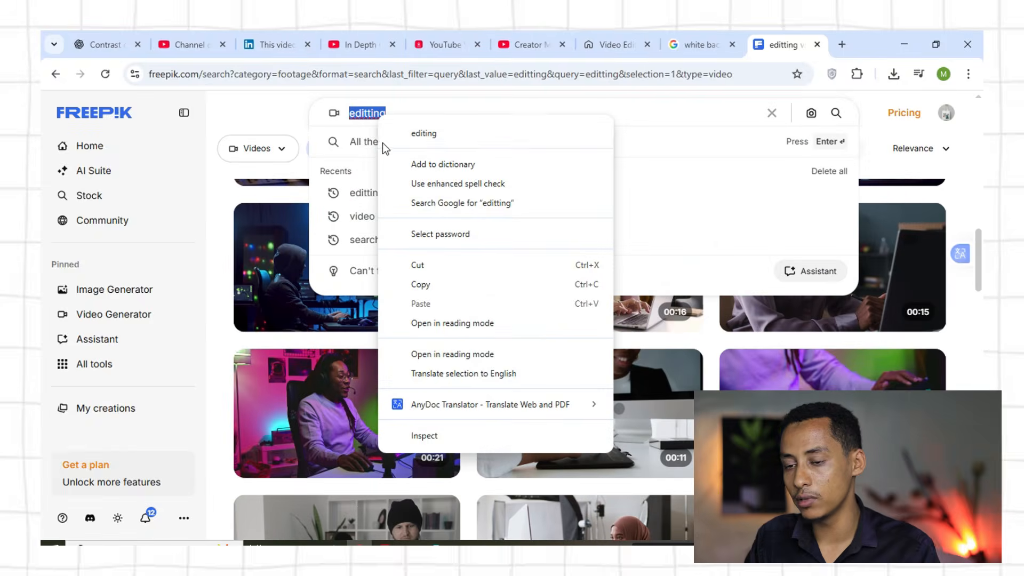
{"action": "left_click", "coordinate": [390, 138]}
{"action": "left_click", "coordinate": [392, 143]}
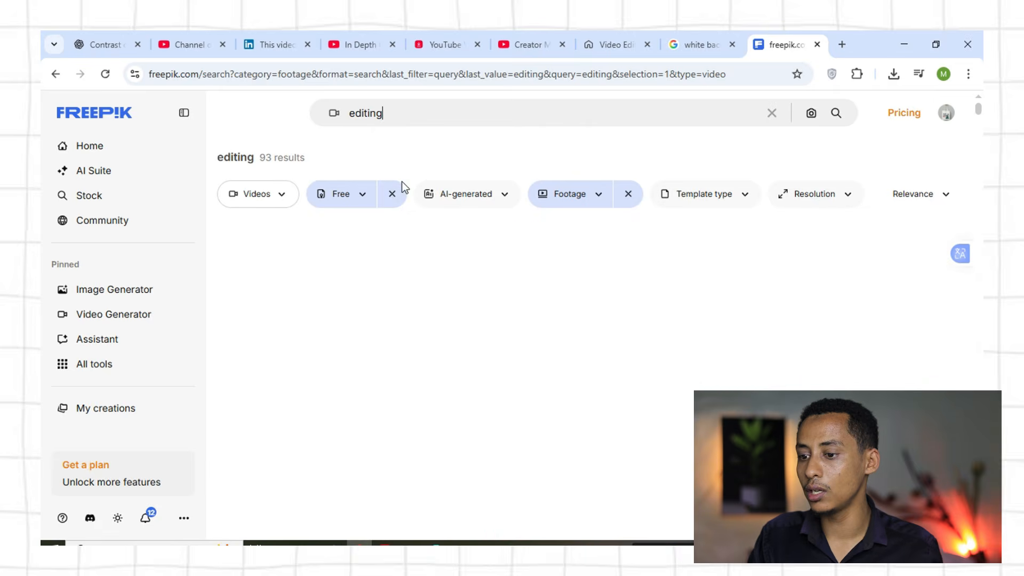
Download the free "Film Crew Working On Set" clip, check its download progress and return to the search results
{"action": "scroll", "coordinate": [347, 288], "scroll_direction": "down", "scroll_amount": 1}
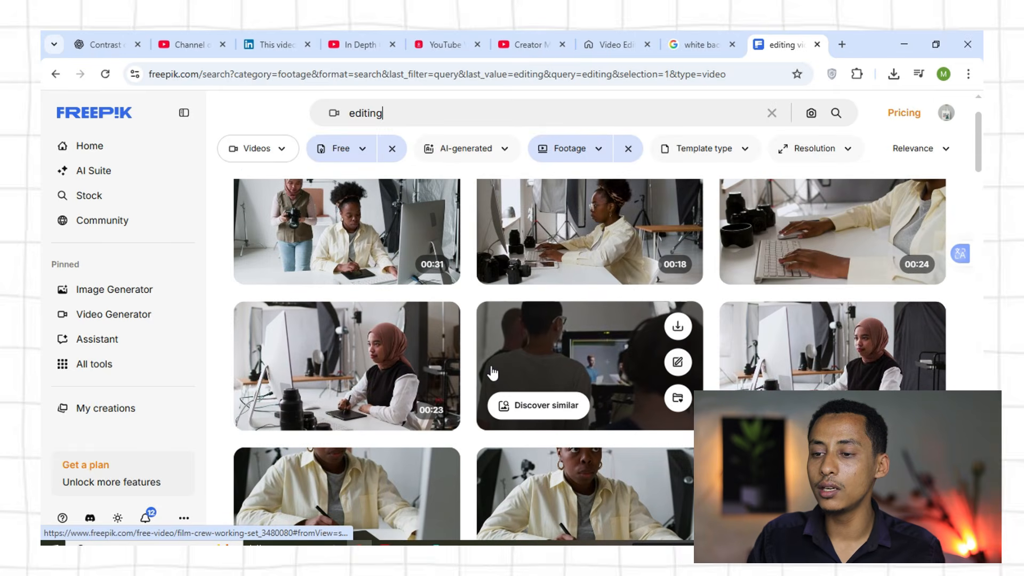
{"action": "left_click", "coordinate": [539, 351]}
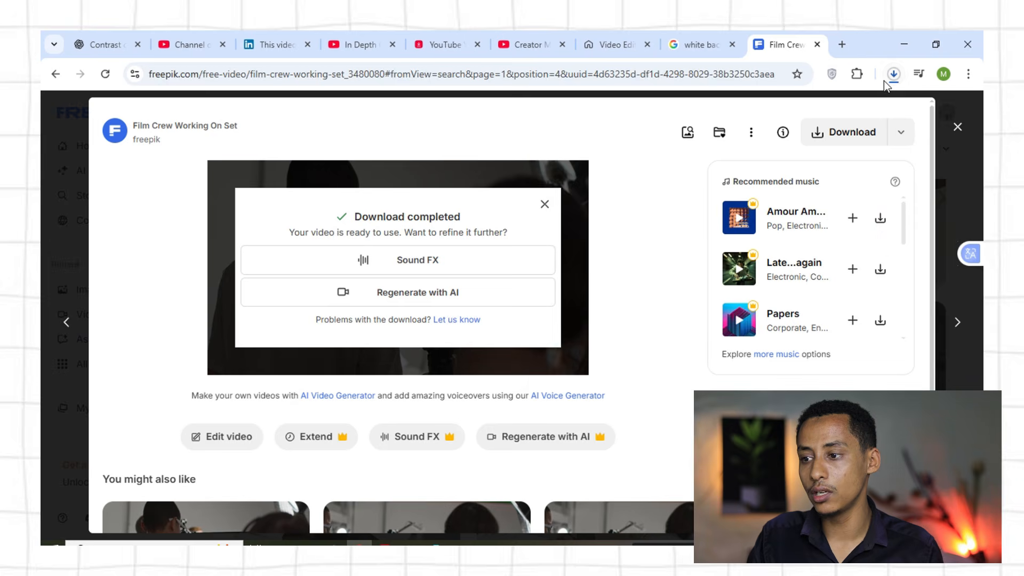
{"action": "left_click", "coordinate": [895, 69]}
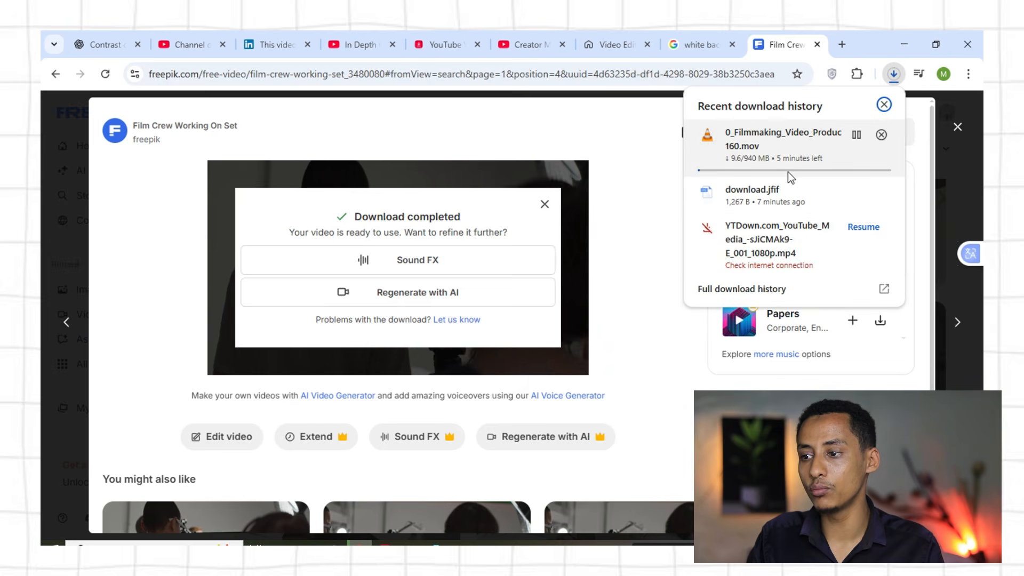
{"action": "left_click", "coordinate": [453, 126]}
{"action": "left_click", "coordinate": [957, 128]}
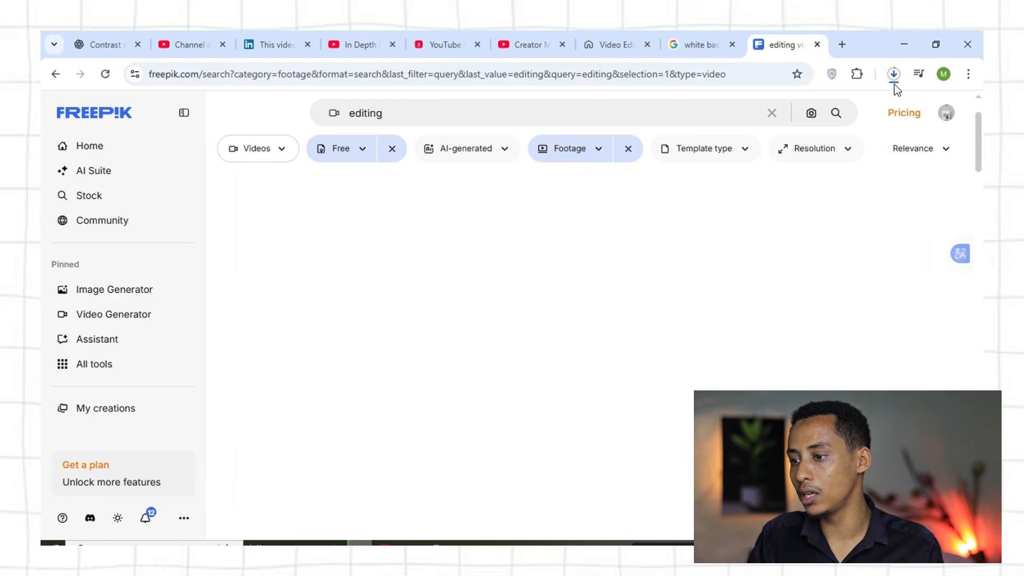
{"action": "left_click", "coordinate": [893, 75]}
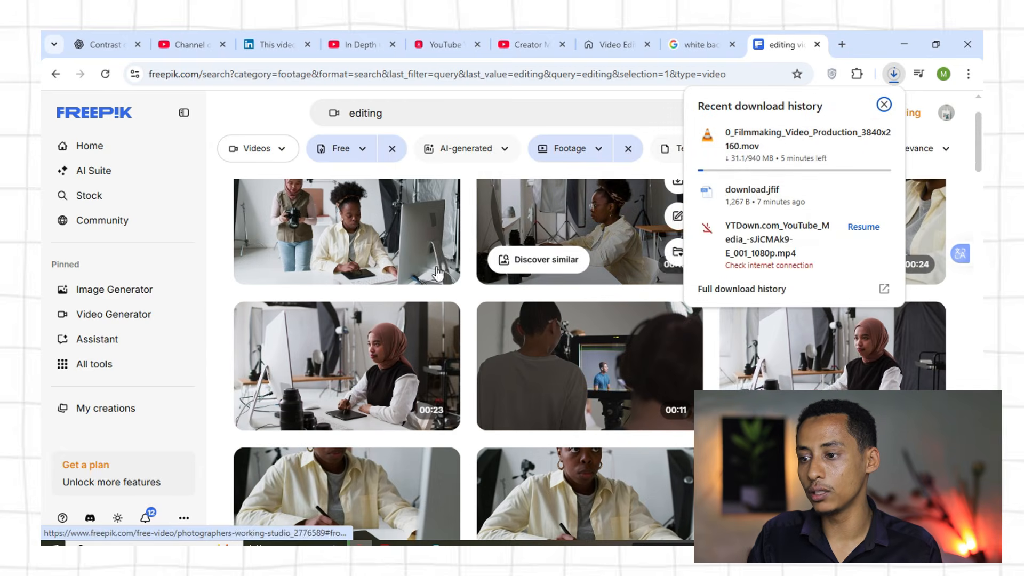
Try to download the same "Film Crew Working On Set" clip again and check the recent download history
{"action": "scroll", "coordinate": [433, 295], "scroll_direction": "up", "scroll_amount": 2}
{"action": "left_click", "coordinate": [587, 394]}
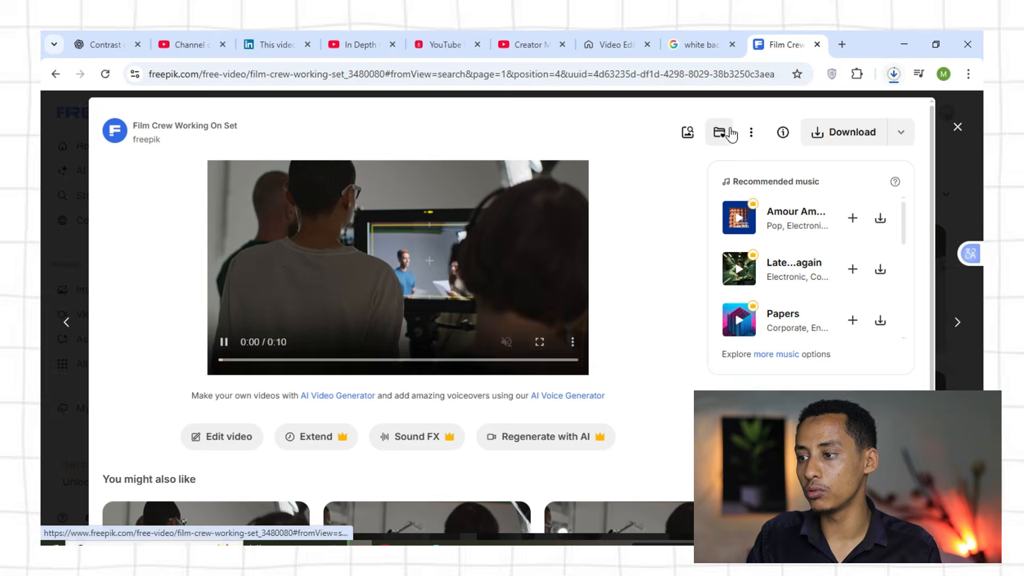
{"action": "left_click", "coordinate": [805, 138]}
{"action": "left_click", "coordinate": [893, 75]}
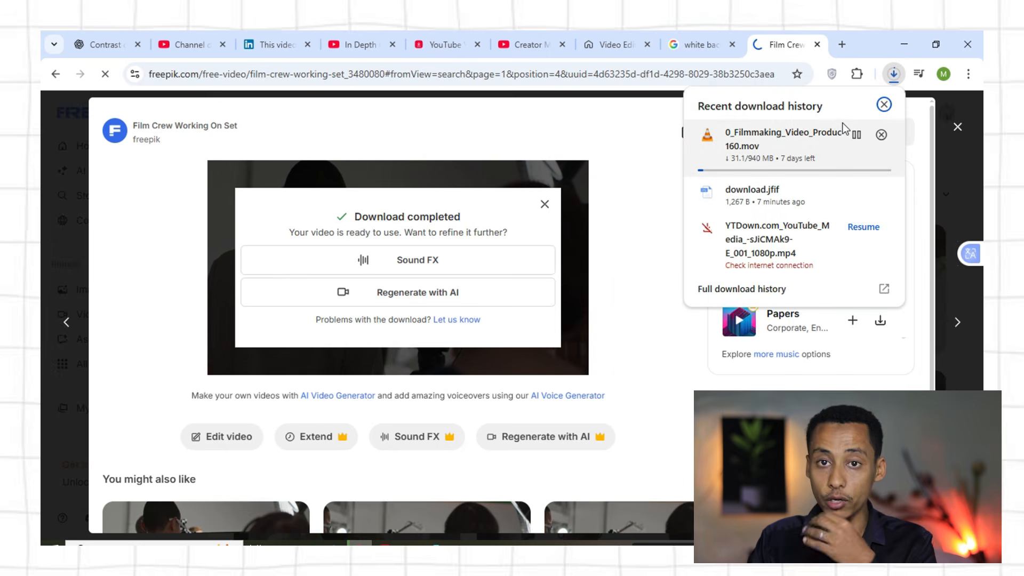
{"action": "left_click", "coordinate": [886, 76]}
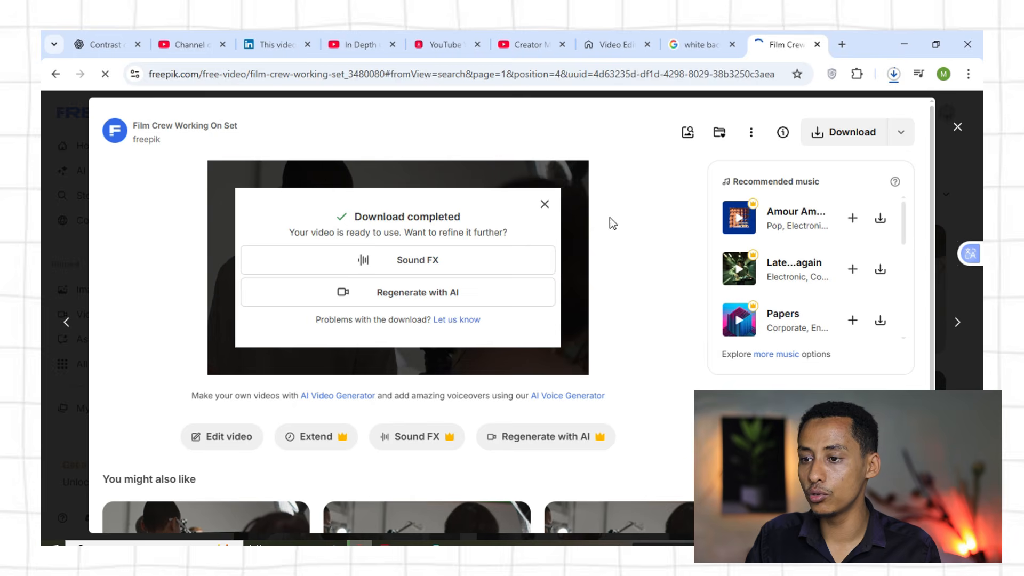
Search Google Images for "video editting" in place of the white background search
{"action": "left_click", "coordinate": [714, 43]}
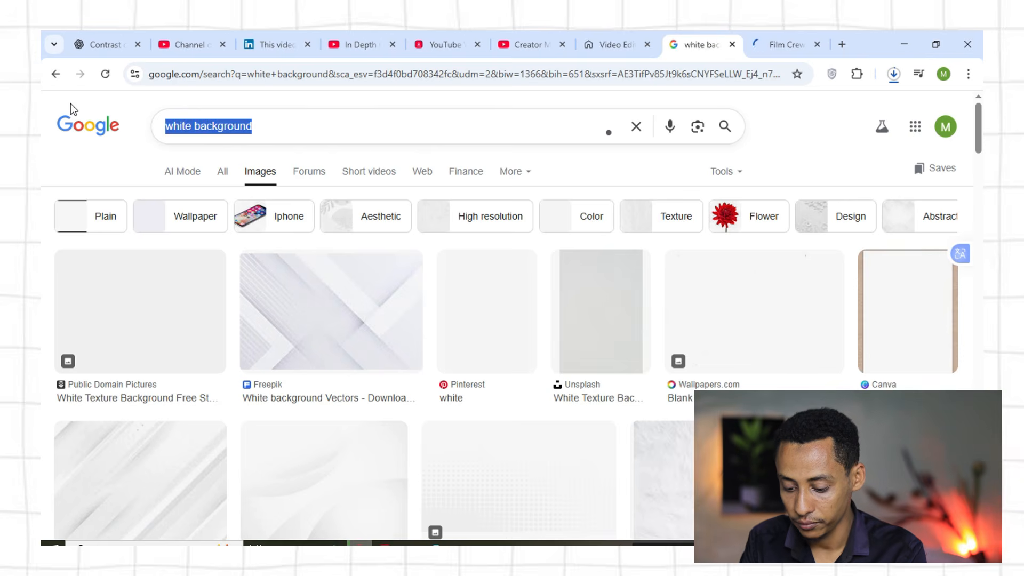
{"action": "type", "text": "video ed"}
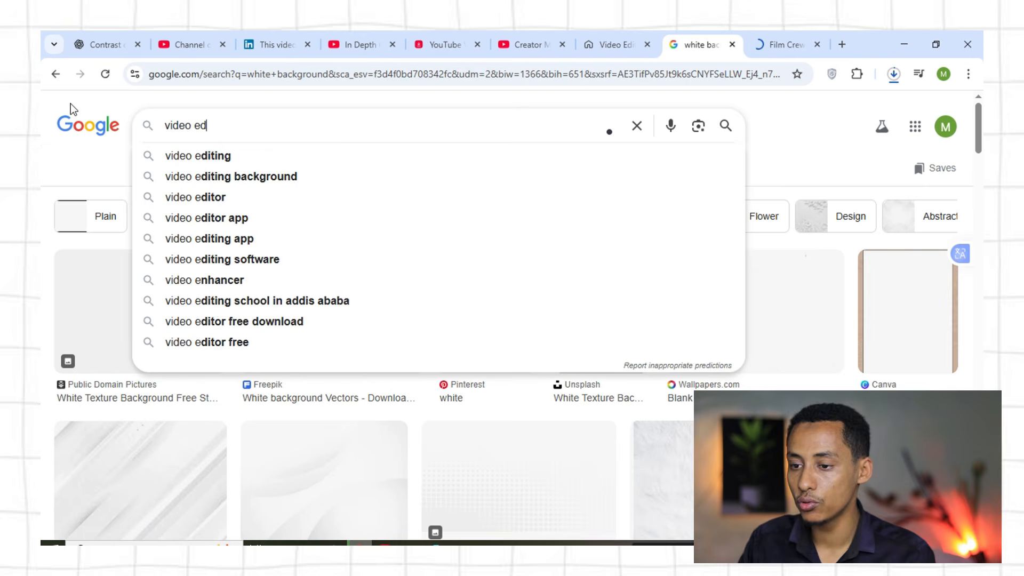
{"action": "type", "text": "itting"}
{"action": "key", "text": "Return"}
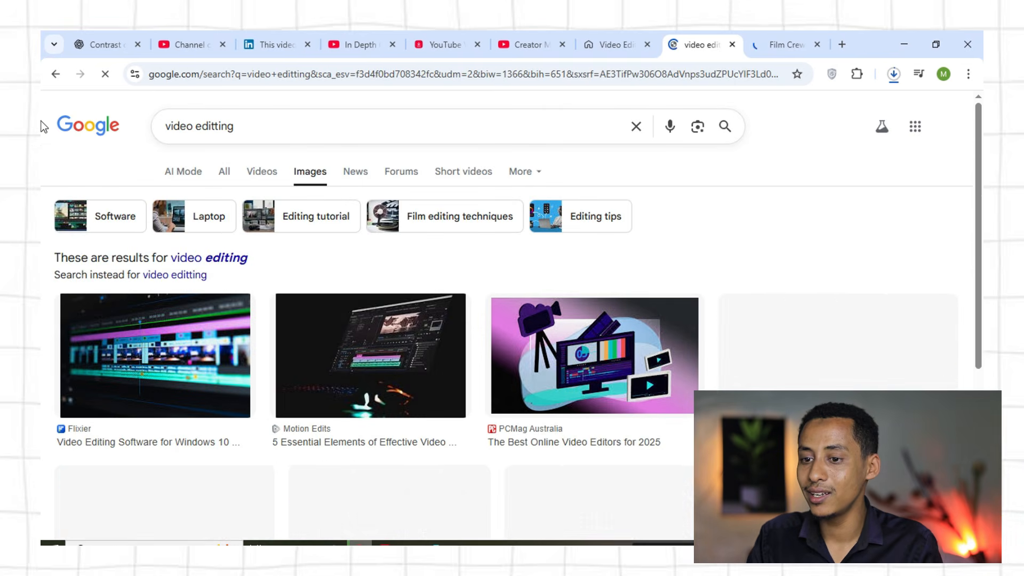
Open the Flixier editing-timeline picture from the image results and save it to the computer
{"action": "scroll", "coordinate": [174, 287], "scroll_direction": "down", "scroll_amount": 3}
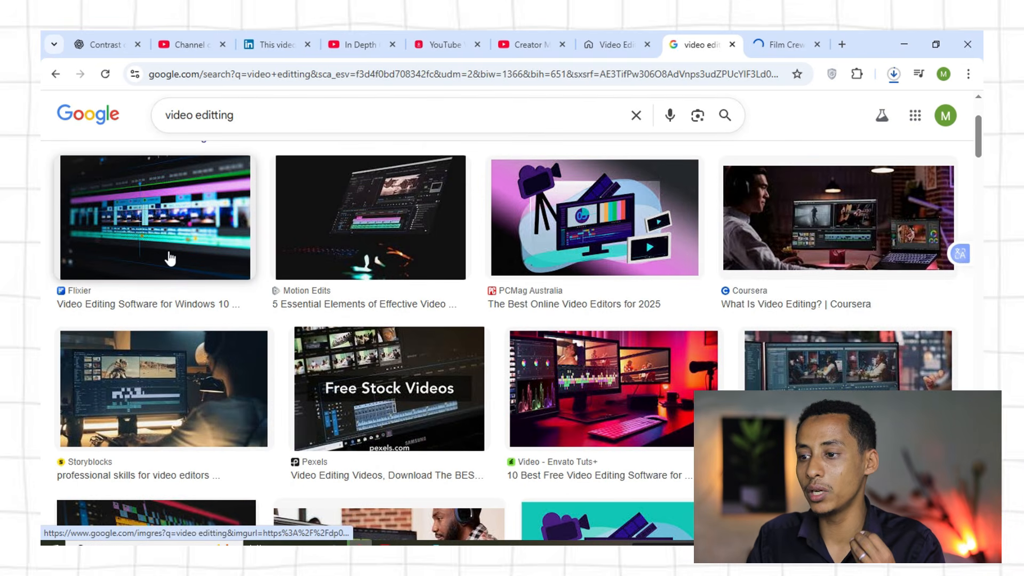
{"action": "left_click", "coordinate": [170, 258]}
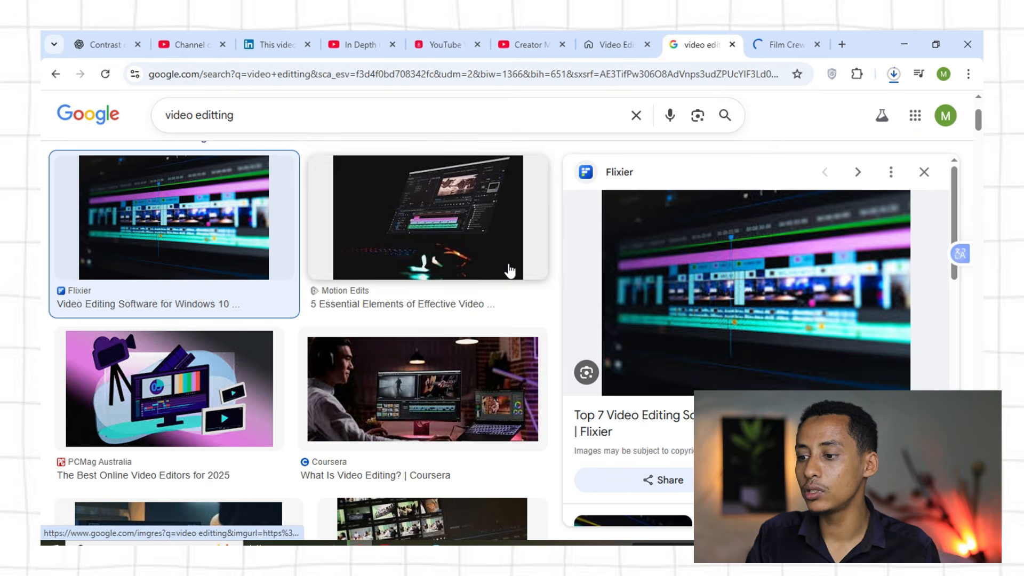
{"action": "right_click", "coordinate": [728, 210]}
{"action": "left_click", "coordinate": [800, 399]}
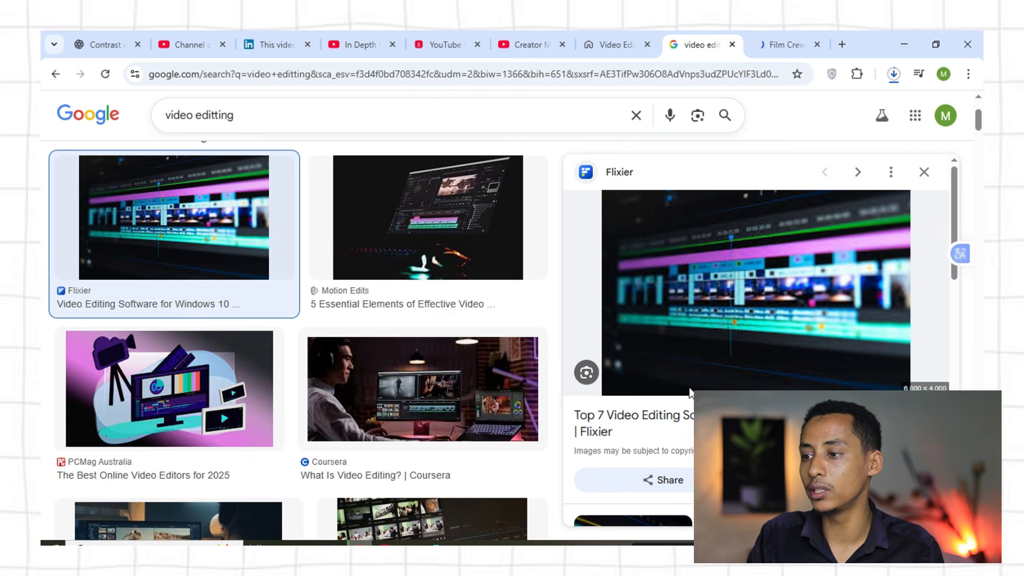
{"action": "key", "text": "Return"}
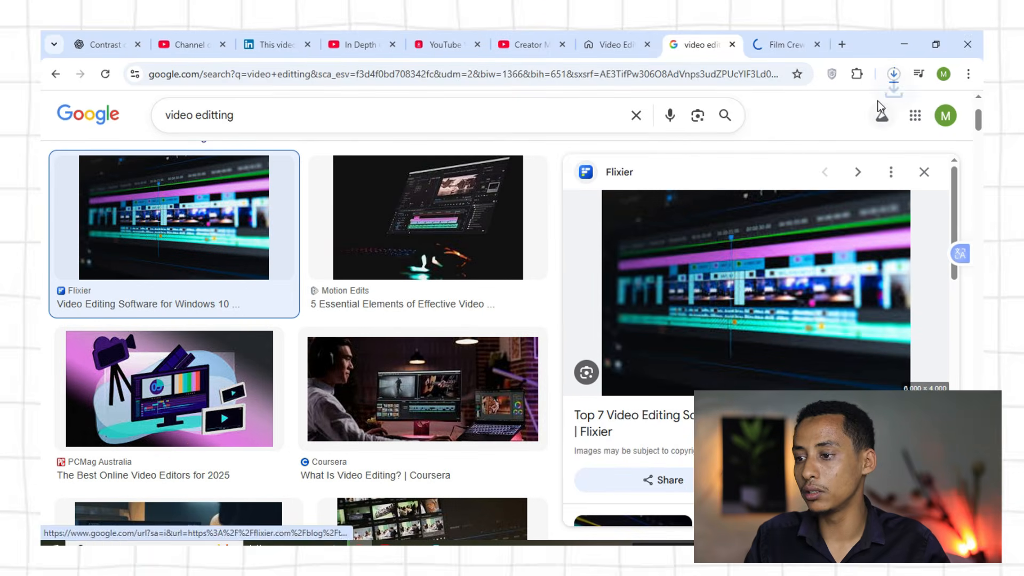
Bring the downloaded images (1).jfif into the CapCut timeline, placing it above the main video after the white background clip
{"action": "left_click", "coordinate": [894, 75]}
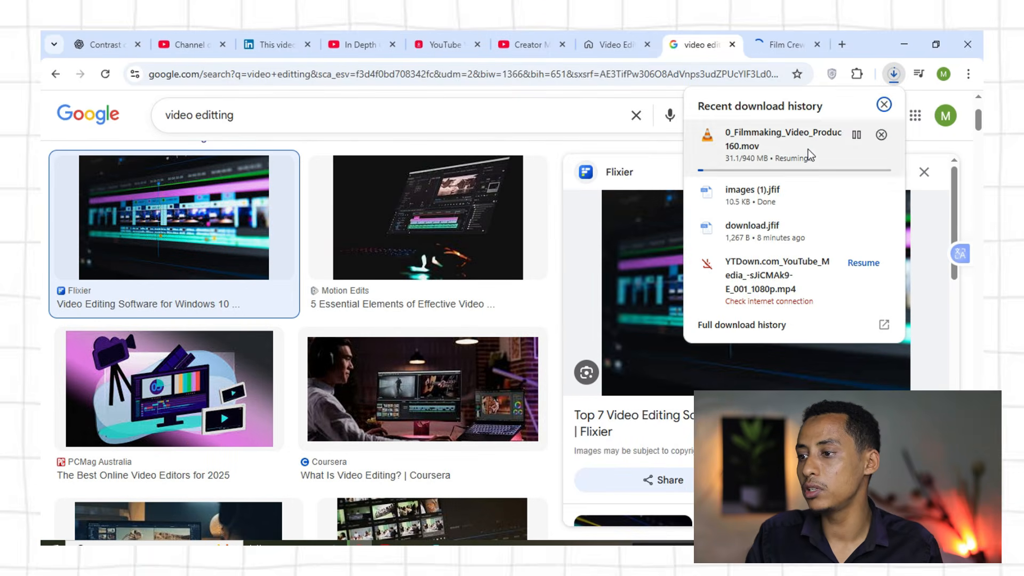
{"action": "left_click", "coordinate": [894, 74]}
{"action": "left_click", "coordinate": [894, 75]}
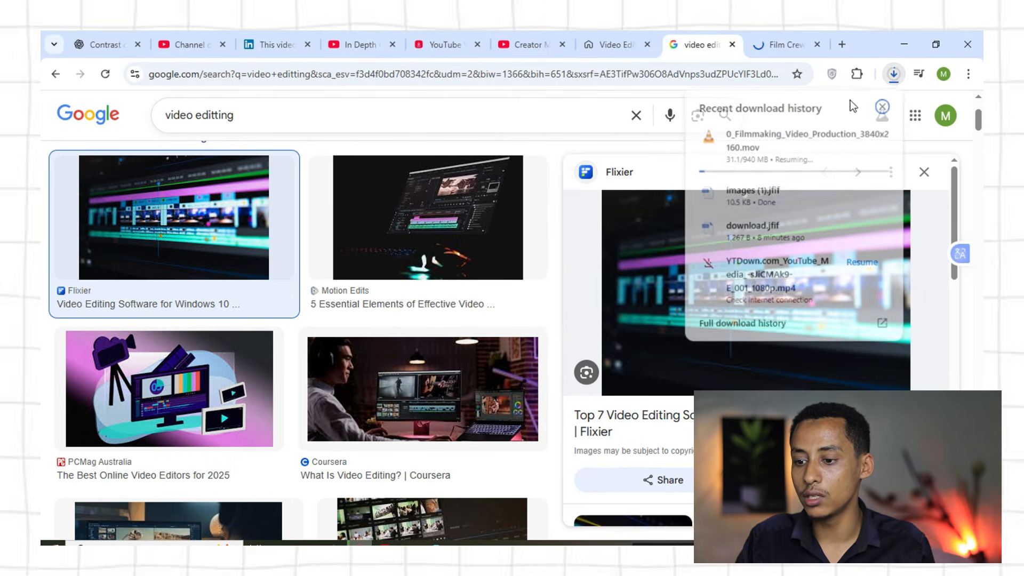
{"action": "left_click_drag", "start_coordinate": [747, 193], "coordinate": [376, 437]}
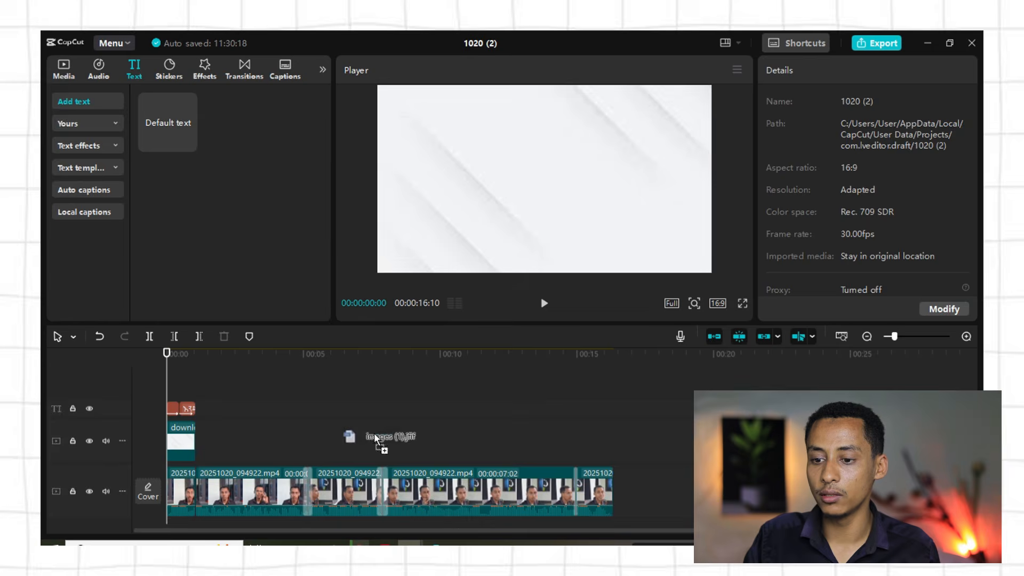
{"action": "left_click_drag", "start_coordinate": [246, 406], "coordinate": [243, 439]}
Preview the new image clip, shift it slightly later on its track and enlarge it to fill the video frame
{"action": "left_click", "coordinate": [544, 303]}
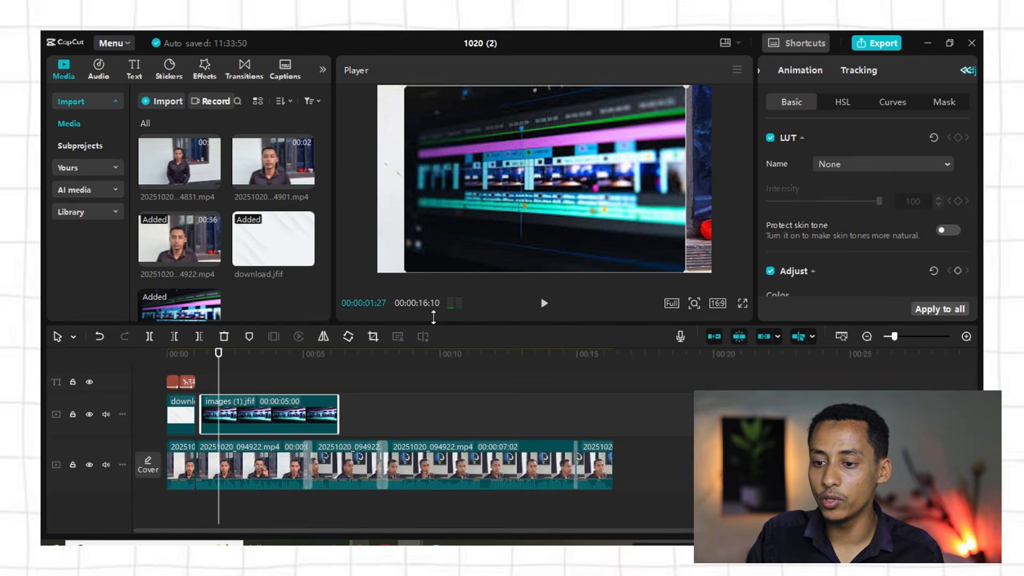
{"action": "mouse_move", "coordinate": [274, 414]}
{"action": "left_mouse_down"}
{"action": "mouse_move", "coordinate": [291, 419]}
{"action": "mouse_move", "coordinate": [281, 416]}
{"action": "left_mouse_up"}
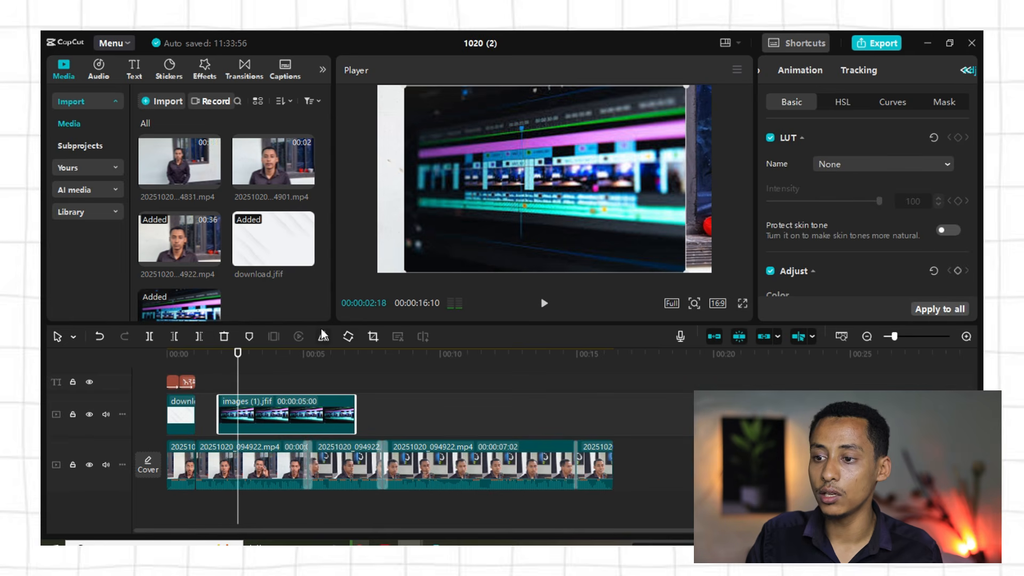
{"action": "left_click_drag", "start_coordinate": [404, 269], "coordinate": [357, 292]}
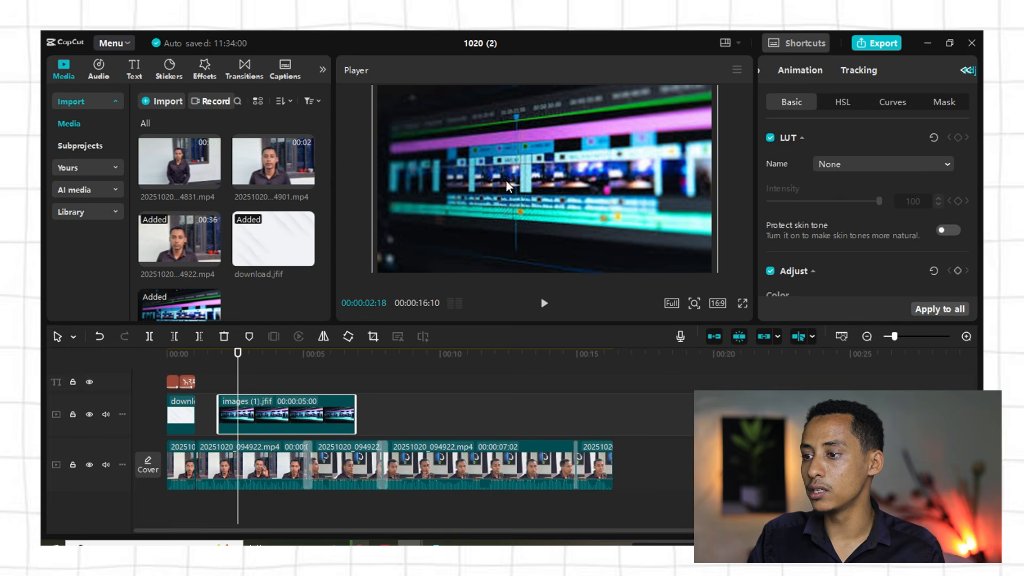
Compare the In, Out and Combo animations, apply the Pendulum 1 combo to the image clip and preview it
{"action": "left_click", "coordinate": [792, 75]}
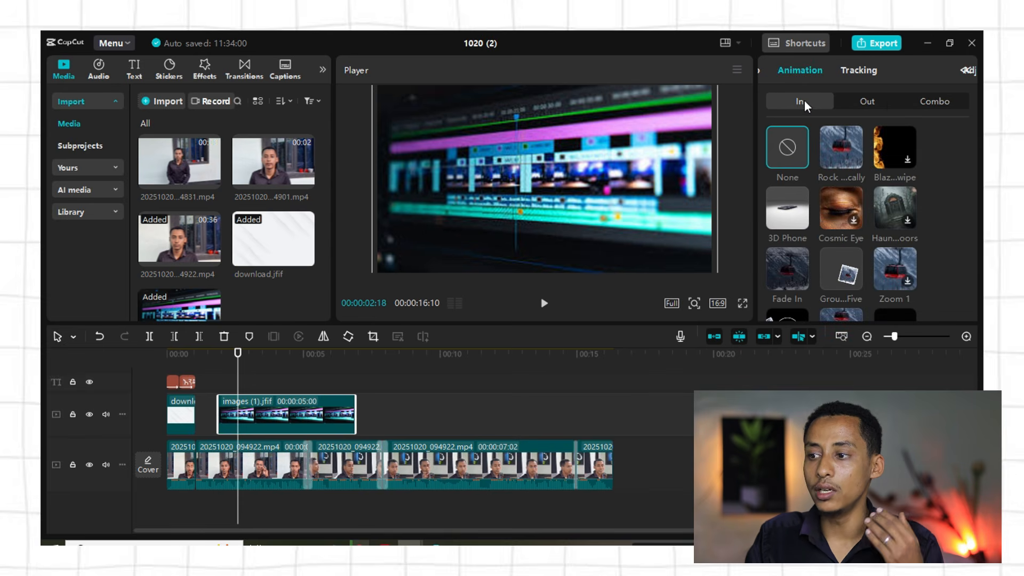
{"action": "left_click", "coordinate": [870, 102]}
{"action": "left_click", "coordinate": [937, 102]}
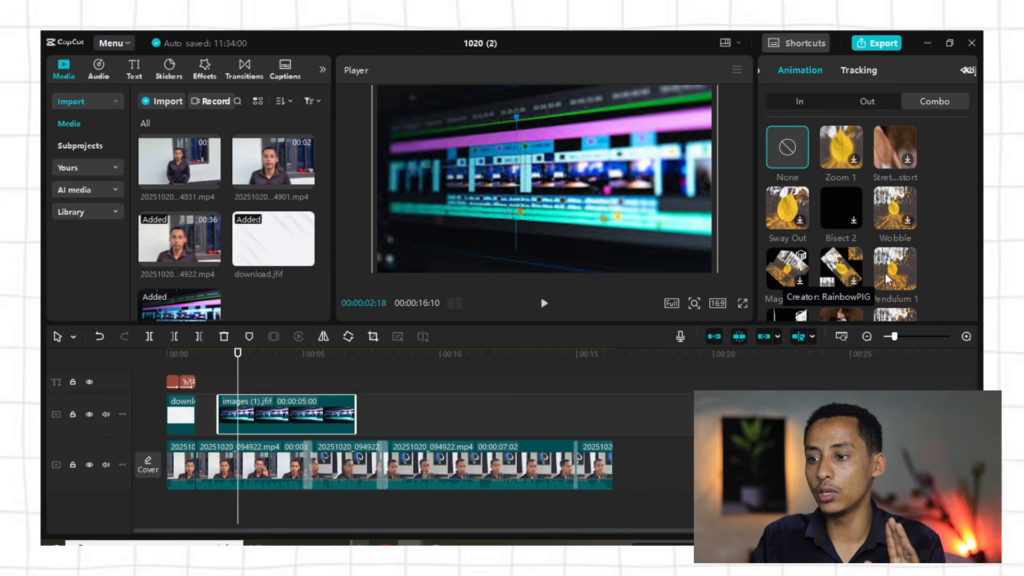
{"action": "left_click", "coordinate": [898, 288]}
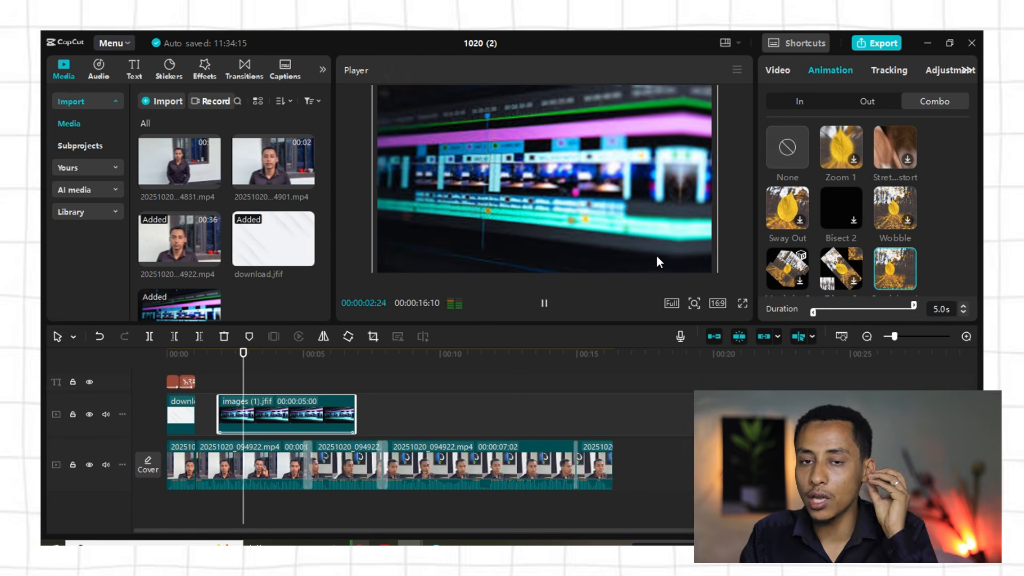
{"action": "left_click", "coordinate": [544, 303]}
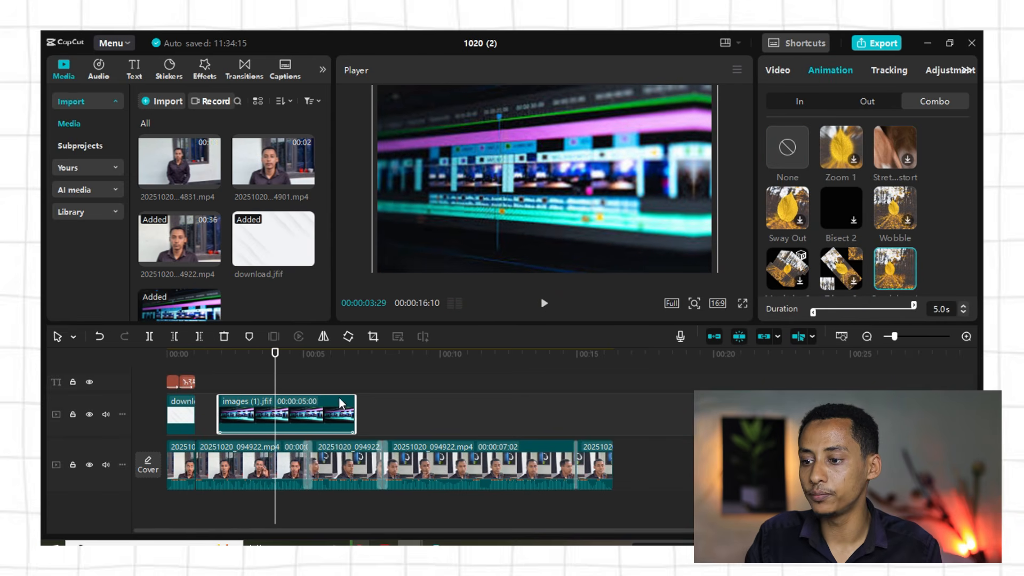
{"action": "left_click", "coordinate": [213, 413]}
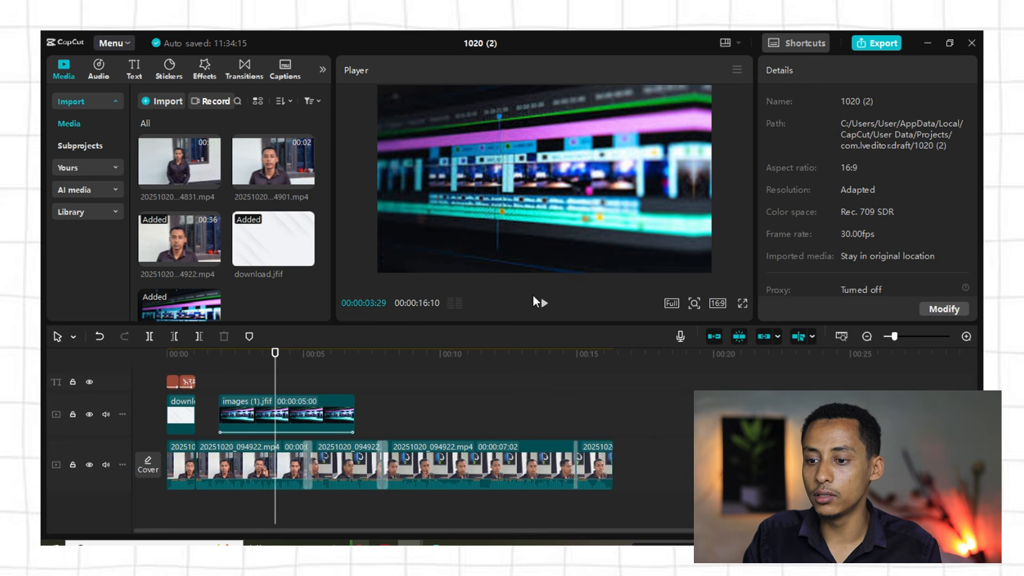
Trim the end of the images (1).jfif clip to under one second and preview it from its start
{"action": "left_click", "coordinate": [238, 358]}
{"action": "left_click", "coordinate": [336, 433]}
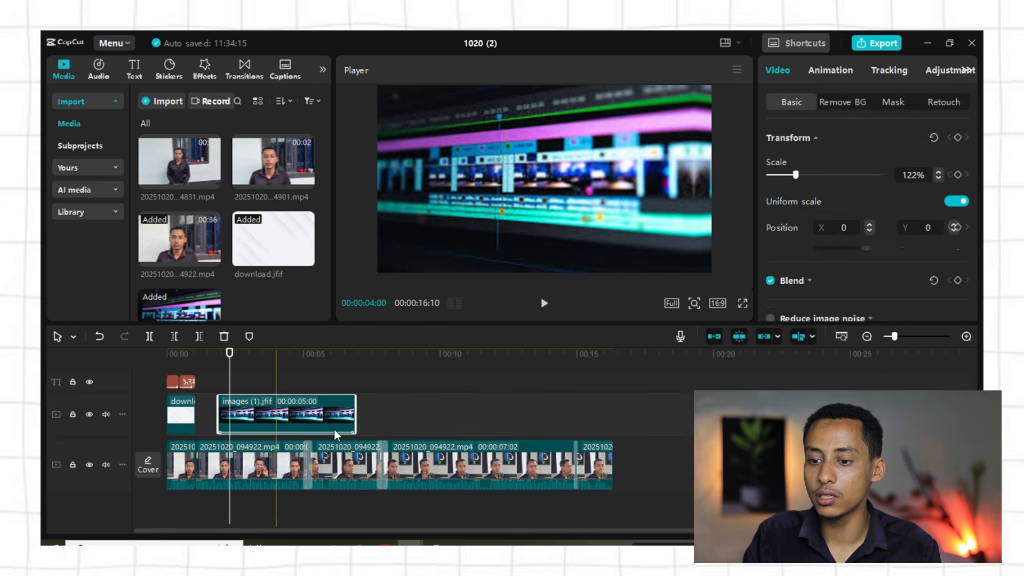
{"action": "left_click_drag", "start_coordinate": [355, 424], "coordinate": [240, 424]}
{"action": "left_click", "coordinate": [219, 365]}
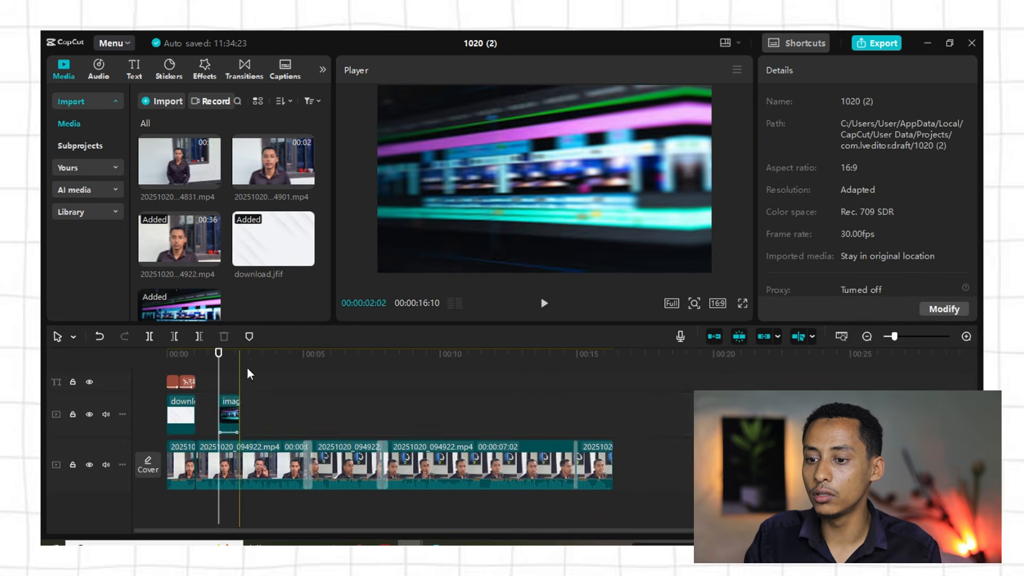
{"action": "left_click", "coordinate": [544, 303]}
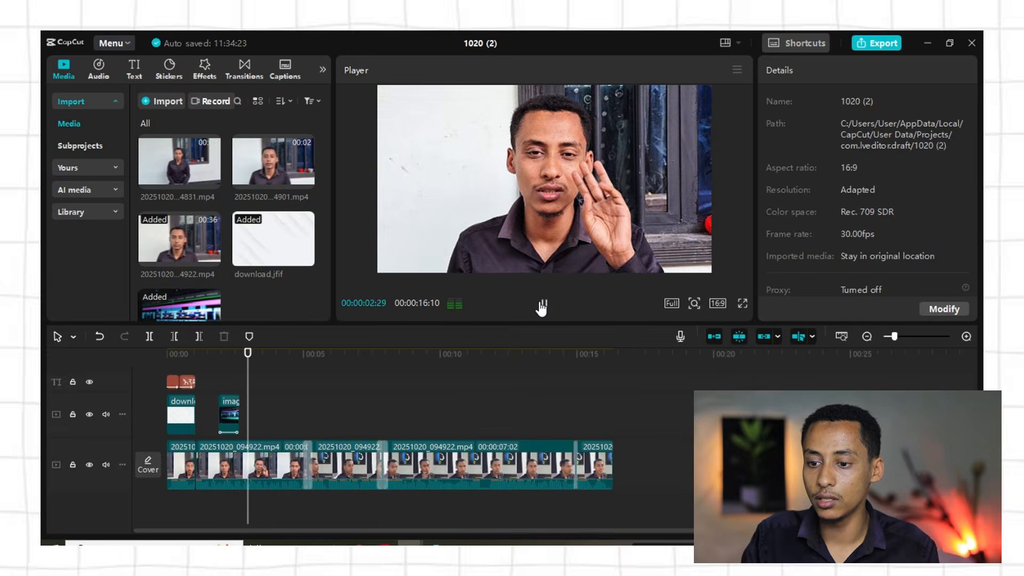
{"action": "left_click", "coordinate": [541, 305]}
Extend the end of the images (1).jfif clip to 00:00:03:05 and preview that section
{"action": "left_click", "coordinate": [232, 412]}
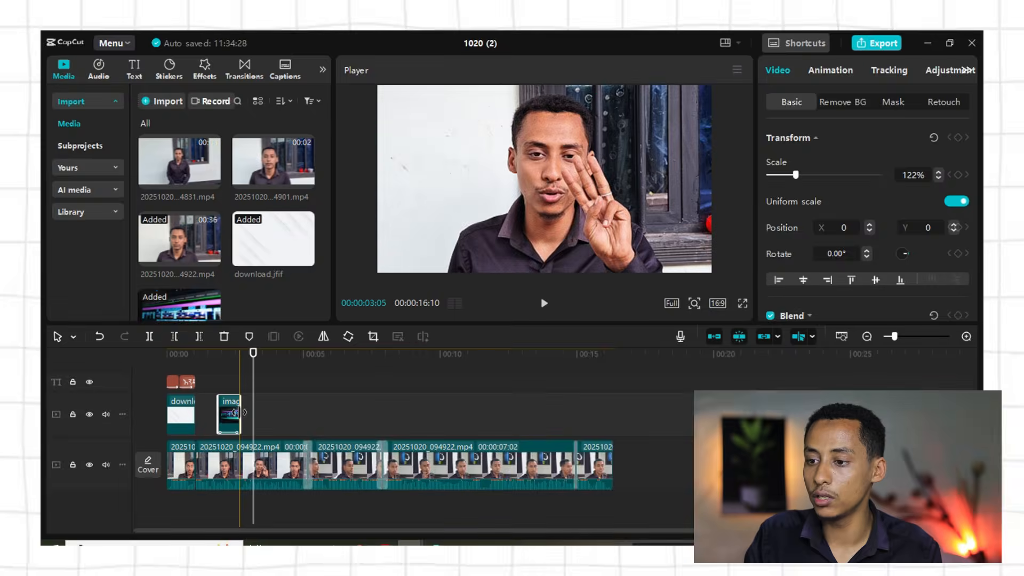
{"action": "left_click_drag", "start_coordinate": [239, 413], "coordinate": [253, 412]}
{"action": "left_click", "coordinate": [209, 371]}
{"action": "left_click", "coordinate": [542, 303]}
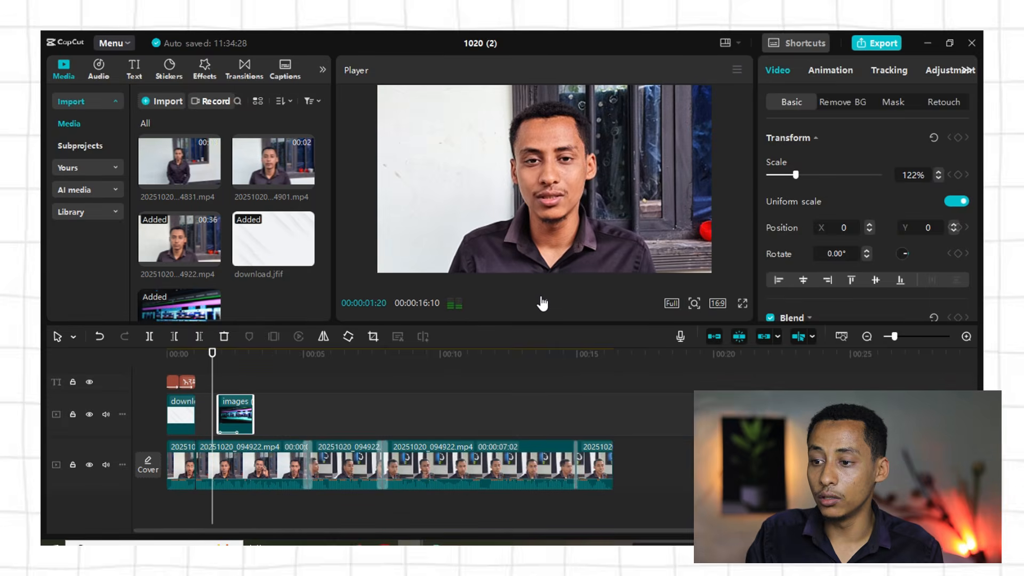
{"action": "left_click", "coordinate": [542, 302]}
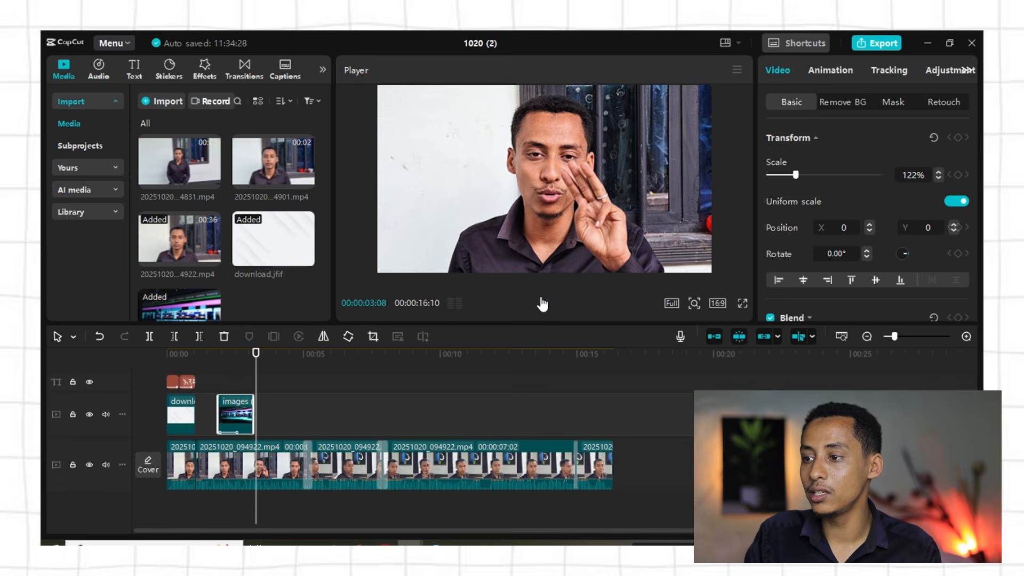
Lengthen the image clip's combo animation duration to 1.3s, preview it and return to the end of the clip
{"action": "left_click", "coordinate": [812, 71]}
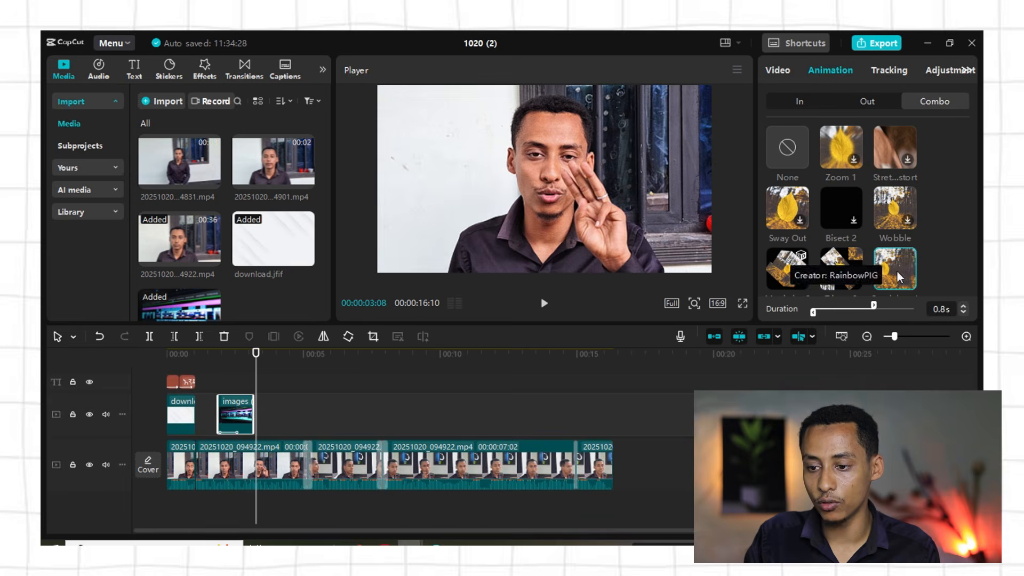
{"action": "left_click_drag", "start_coordinate": [872, 309], "coordinate": [914, 309]}
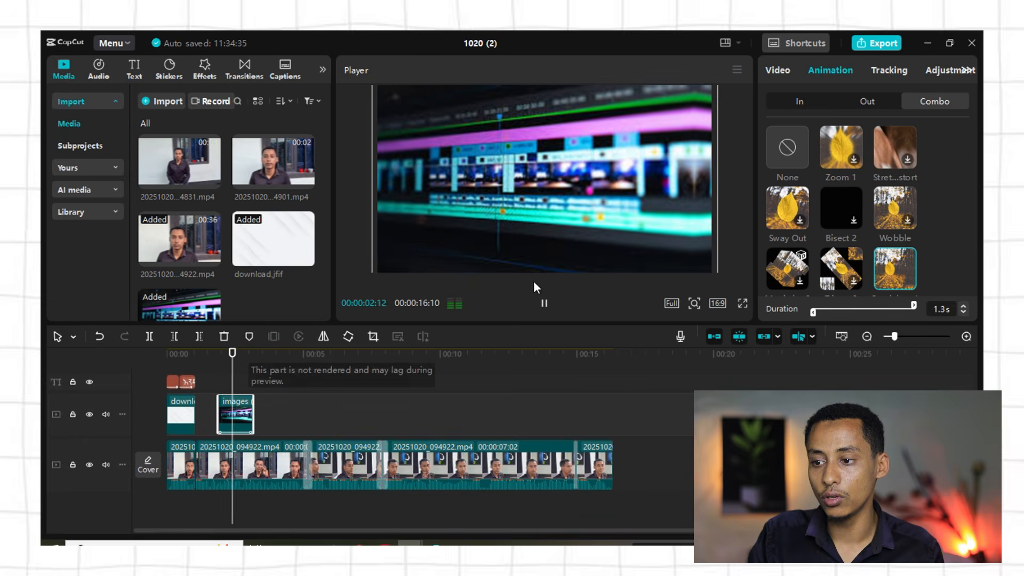
{"action": "left_click", "coordinate": [544, 304]}
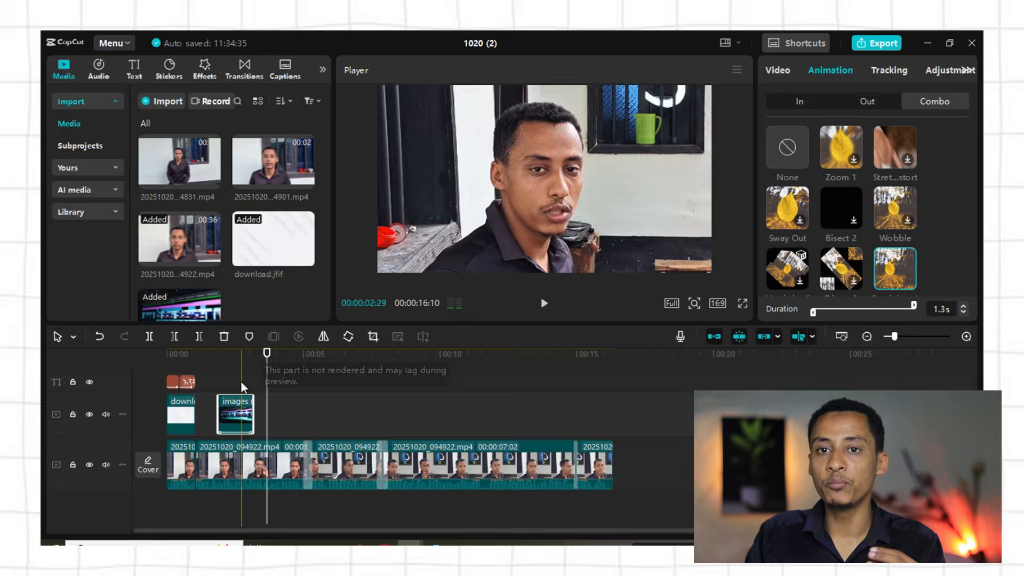
{"action": "left_click", "coordinate": [254, 380]}
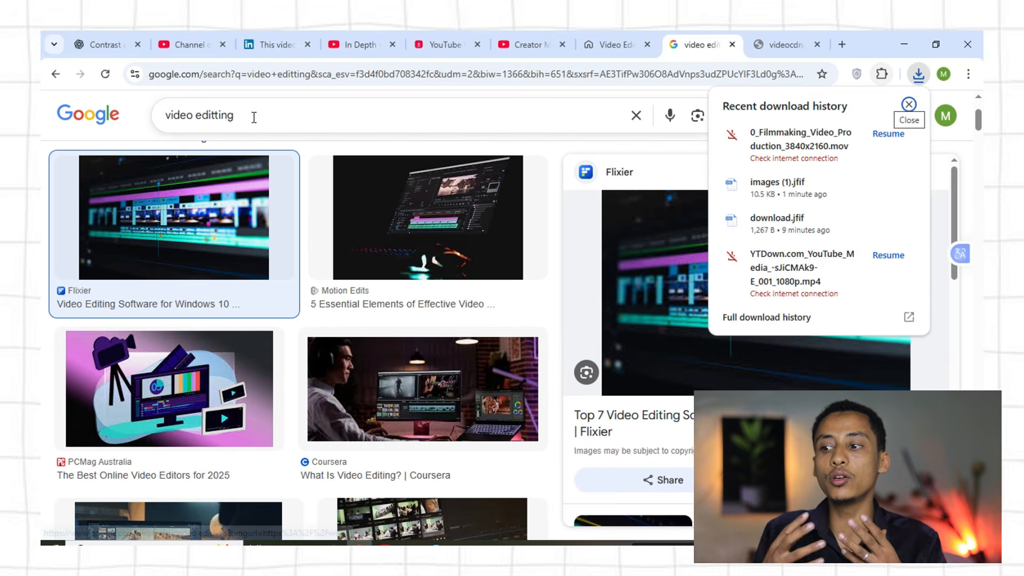
Switch to the browser, dismiss the download history and search Google Images for "grid background"
{"action": "left_click", "coordinate": [906, 108]}
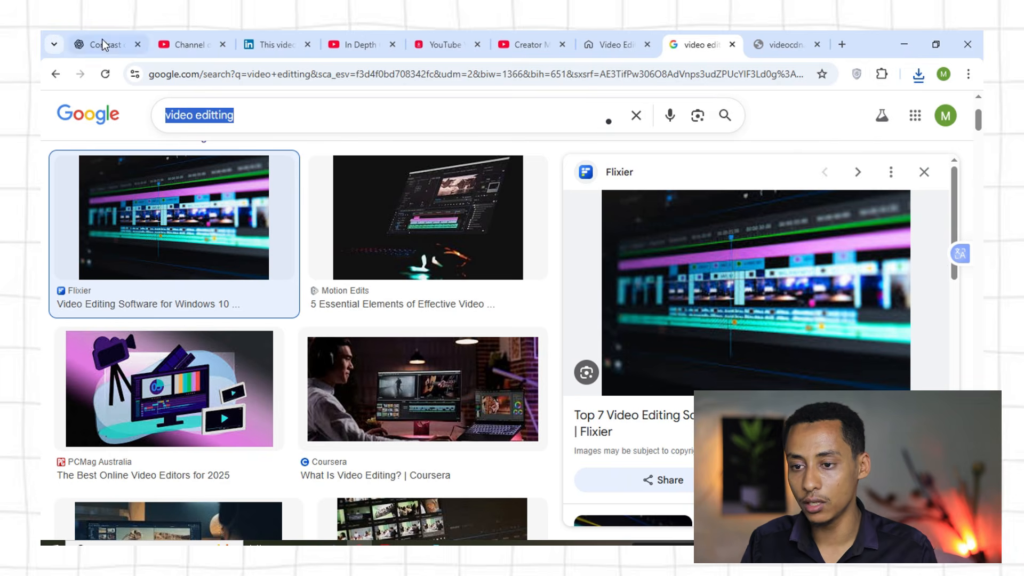
{"action": "left_click", "coordinate": [263, 117]}
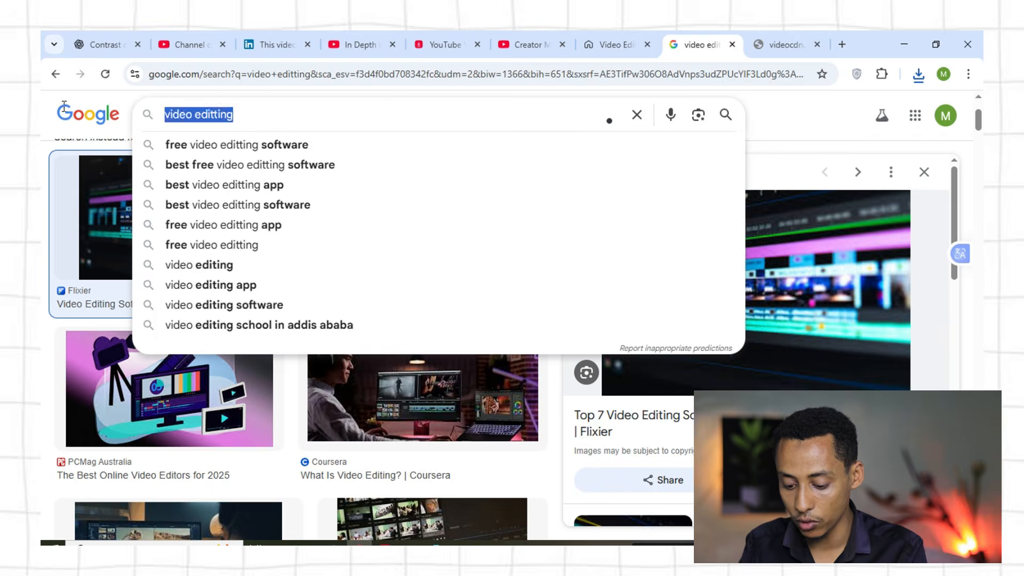
{"action": "key", "text": "Escape"}
{"action": "type", "text": "bac"}
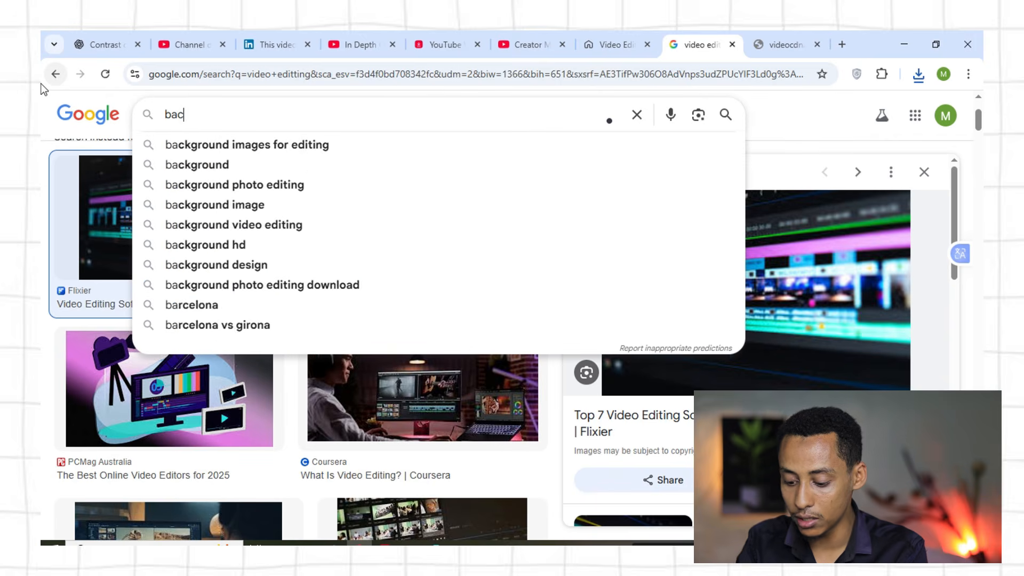
{"action": "type", "text": "k"}
{"action": "key", "text": "BackSpace"}
{"action": "key", "text": "BackSpace"}
{"action": "key", "text": "BackSpace"}
{"action": "key", "text": "BackSpace"}
{"action": "type", "text": "g"}
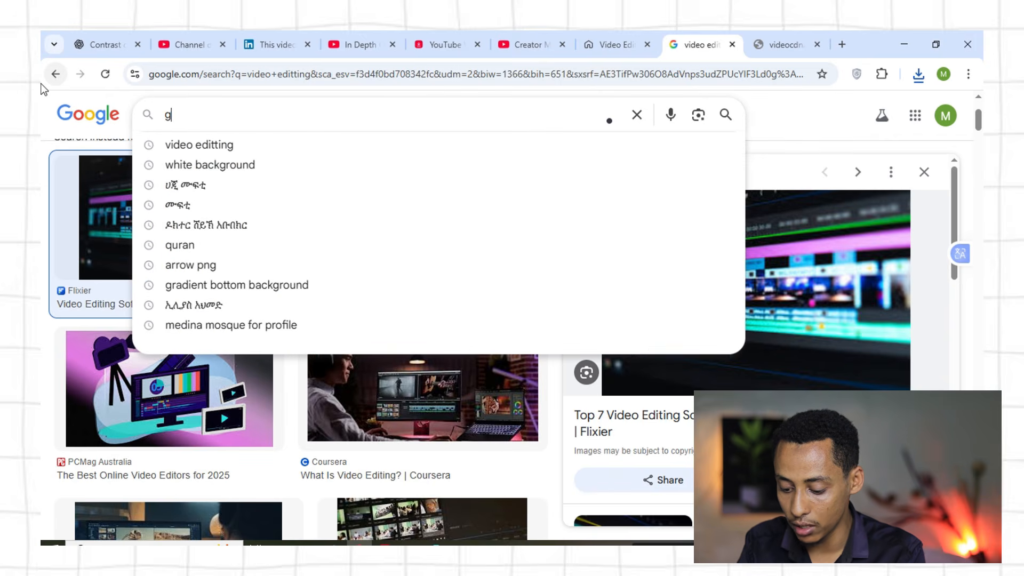
{"action": "type", "text": "rid back"}
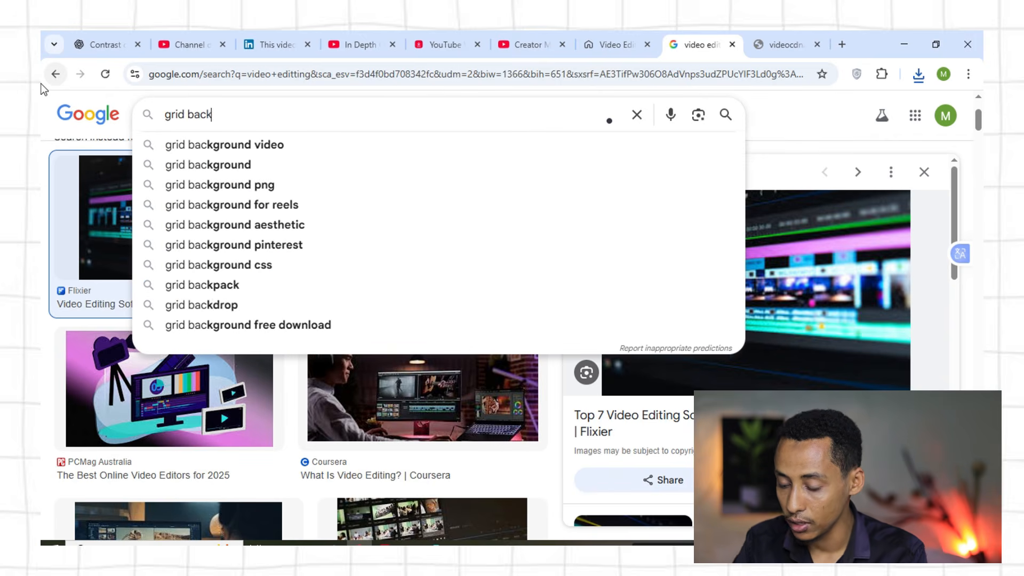
{"action": "type", "text": "ground"}
{"action": "key", "text": "Return"}
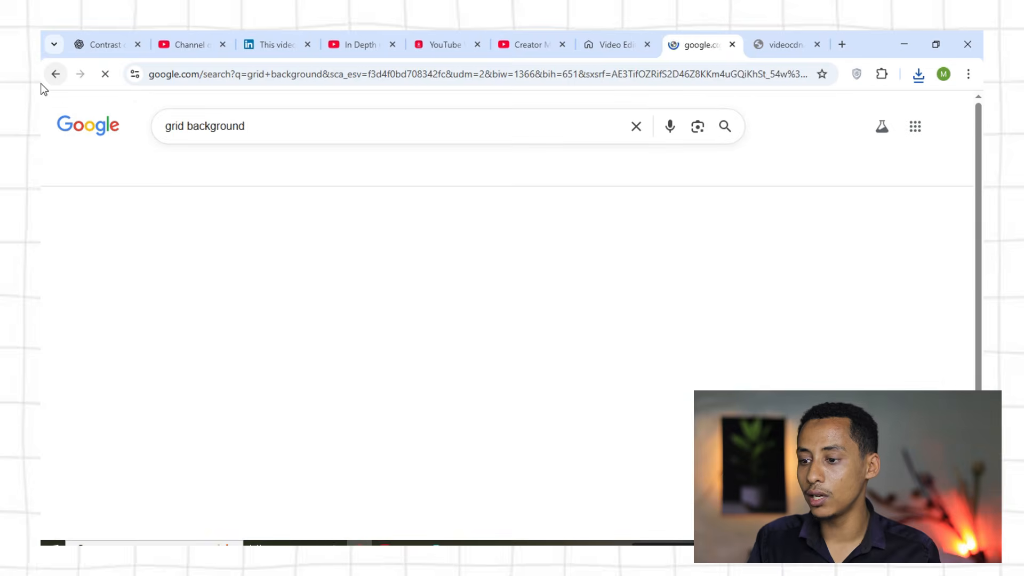
Open Freepik's black grid texture picture from the image results and save it to the computer
{"action": "scroll", "coordinate": [718, 342], "scroll_direction": "down", "scroll_amount": 3}
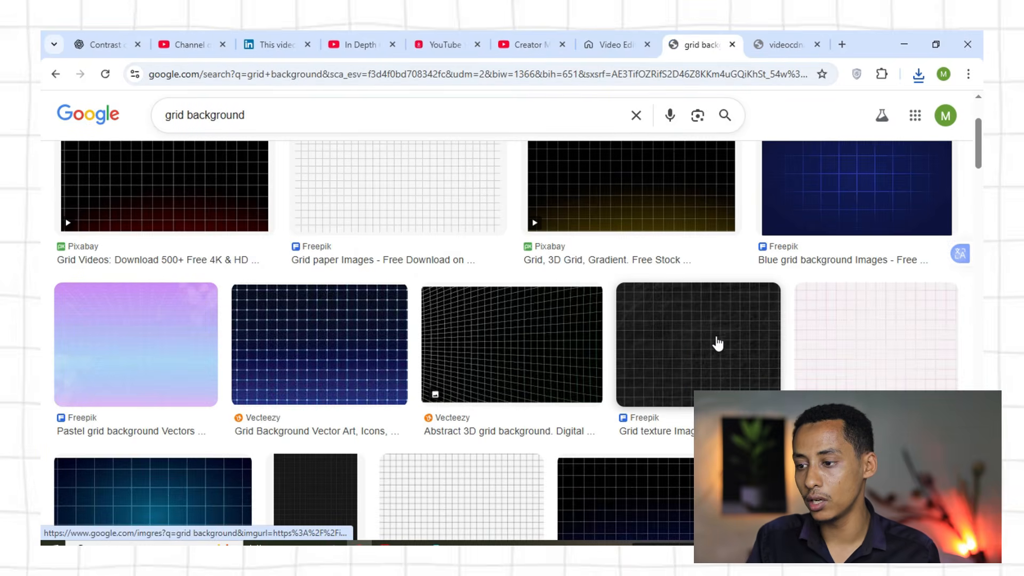
{"action": "left_click", "coordinate": [683, 322]}
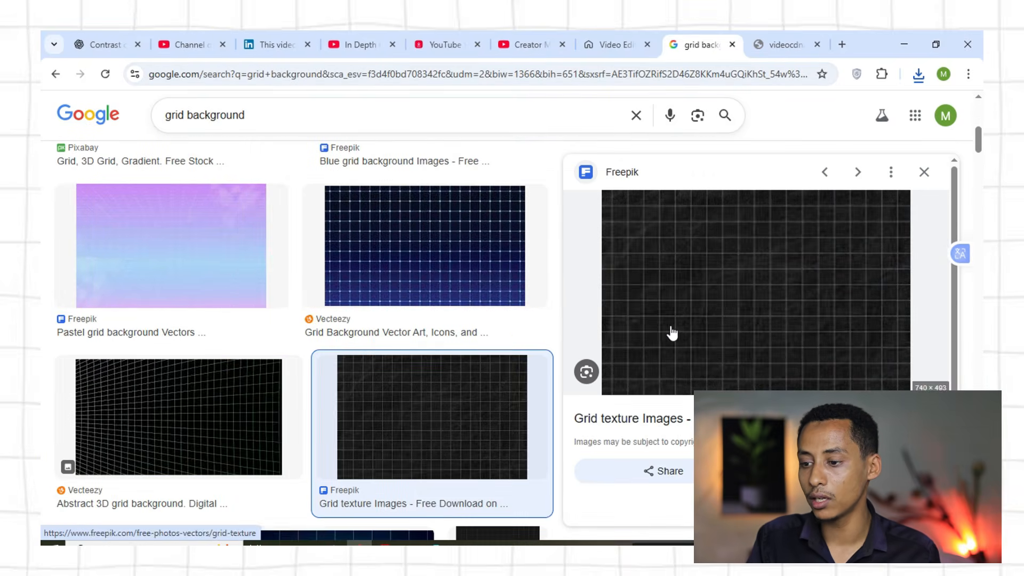
{"action": "right_click", "coordinate": [756, 270]}
{"action": "left_click", "coordinate": [563, 400]}
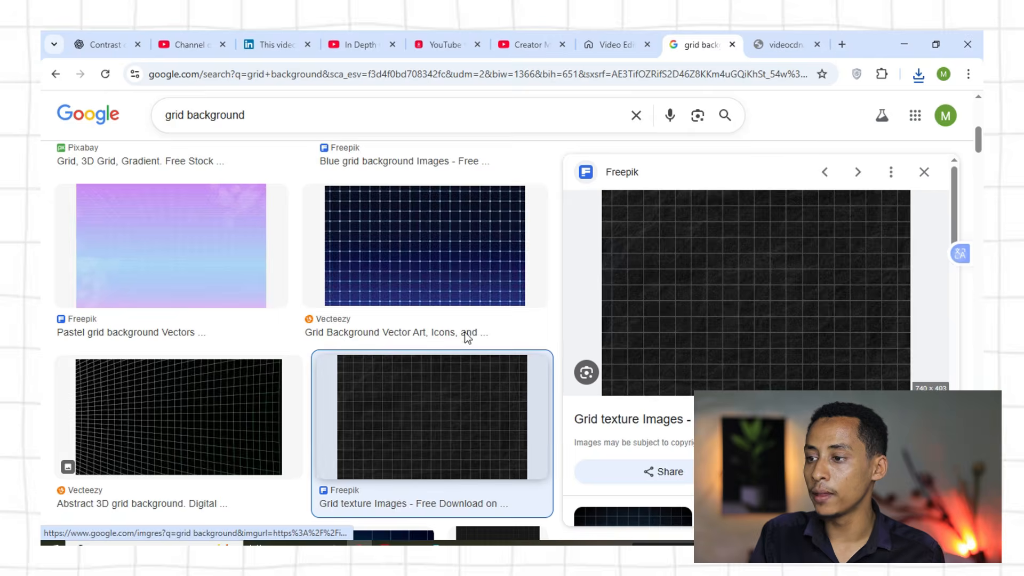
{"action": "left_click", "coordinate": [391, 471]}
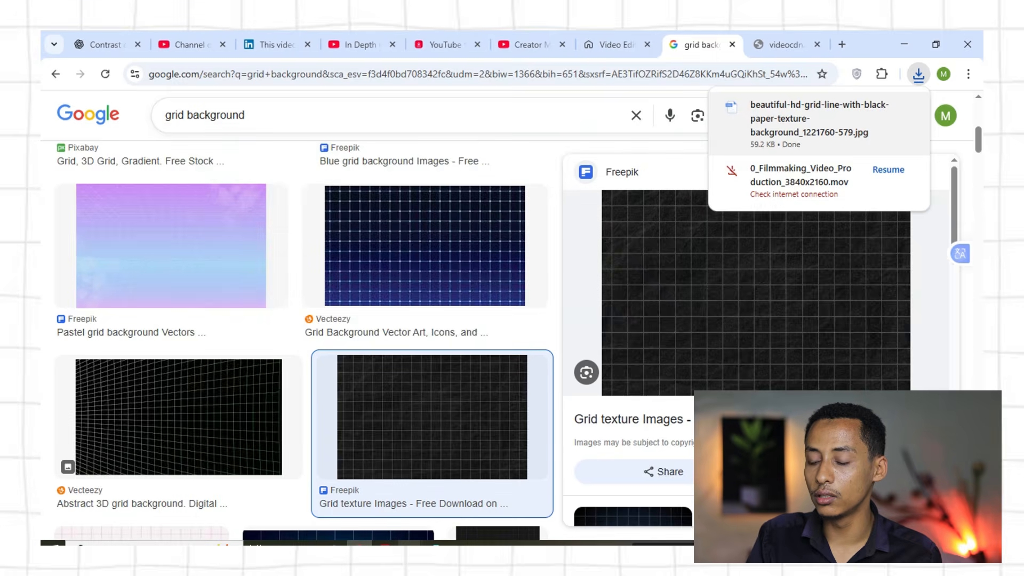
Add the downloaded black grid image to the CapCut timeline directly after the images (1).jfif clip and scale it to 122% to fill the frame
{"action": "left_click_drag", "start_coordinate": [809, 118], "coordinate": [437, 476]}
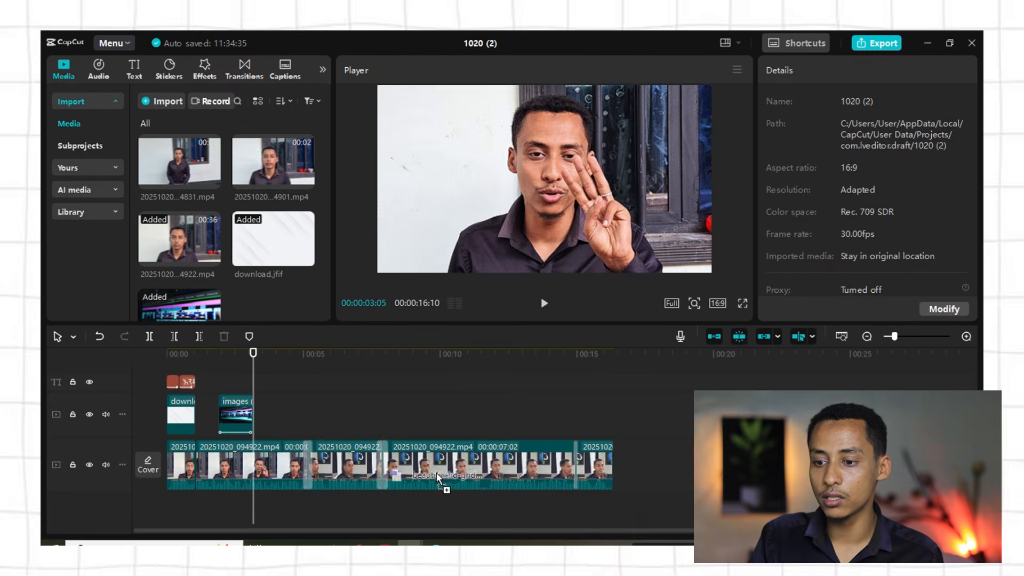
{"action": "left_click_drag", "start_coordinate": [406, 405], "coordinate": [277, 408]}
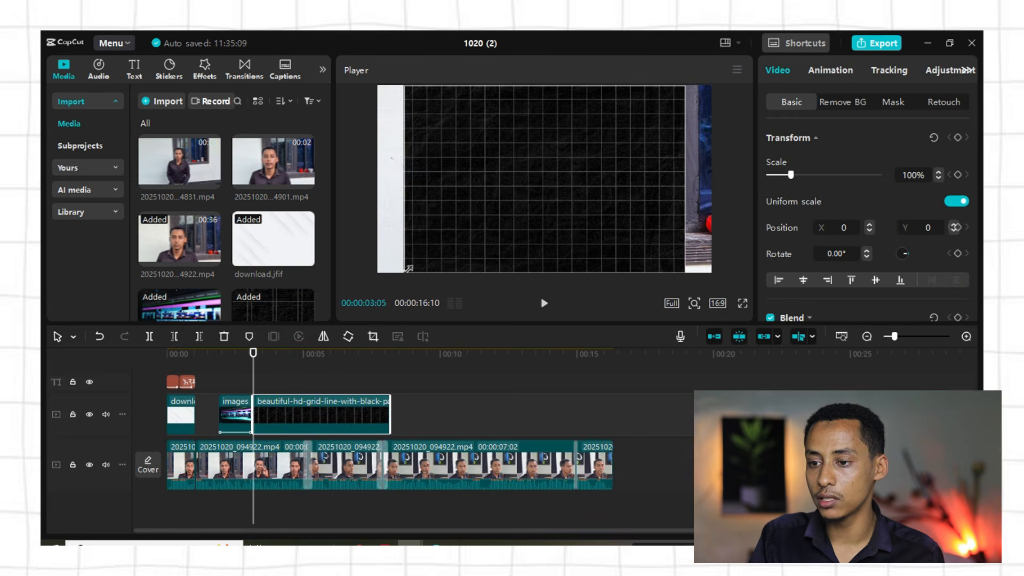
{"action": "left_click_drag", "start_coordinate": [408, 268], "coordinate": [367, 304]}
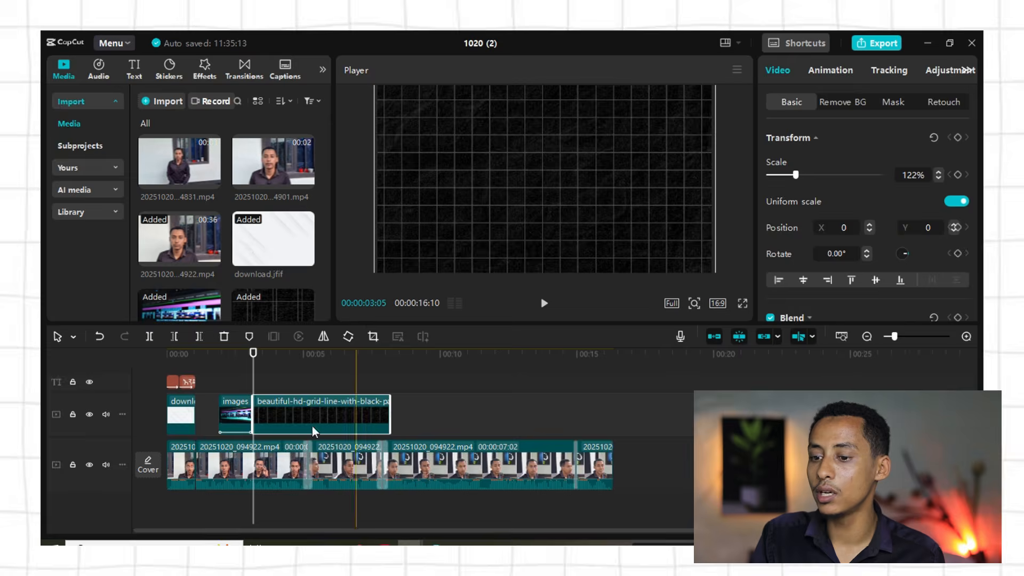
{"action": "left_click", "coordinate": [240, 380]}
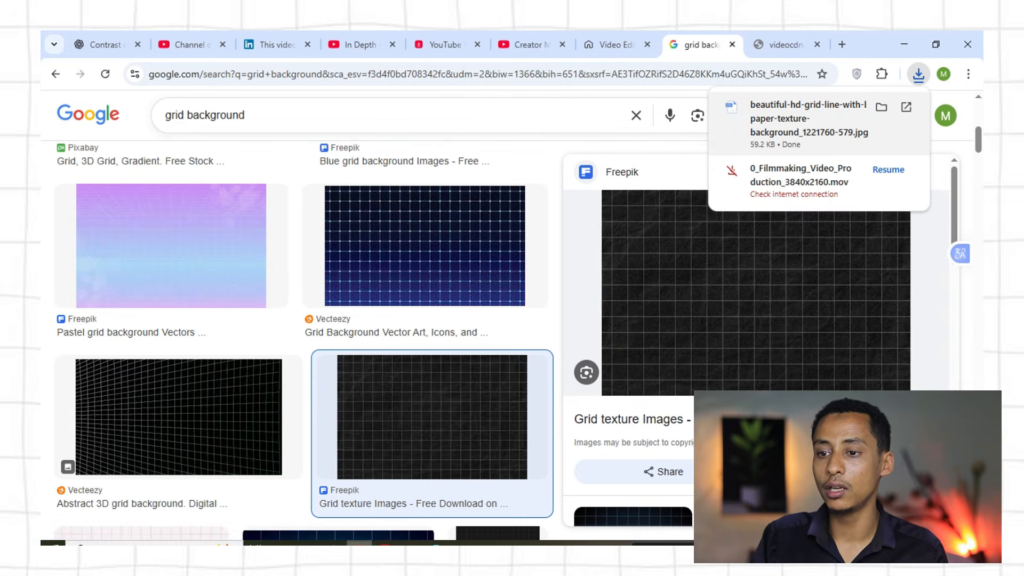
Switch to the browser and search Google Images for "bulb icon png"
{"action": "left_click", "coordinate": [280, 118]}
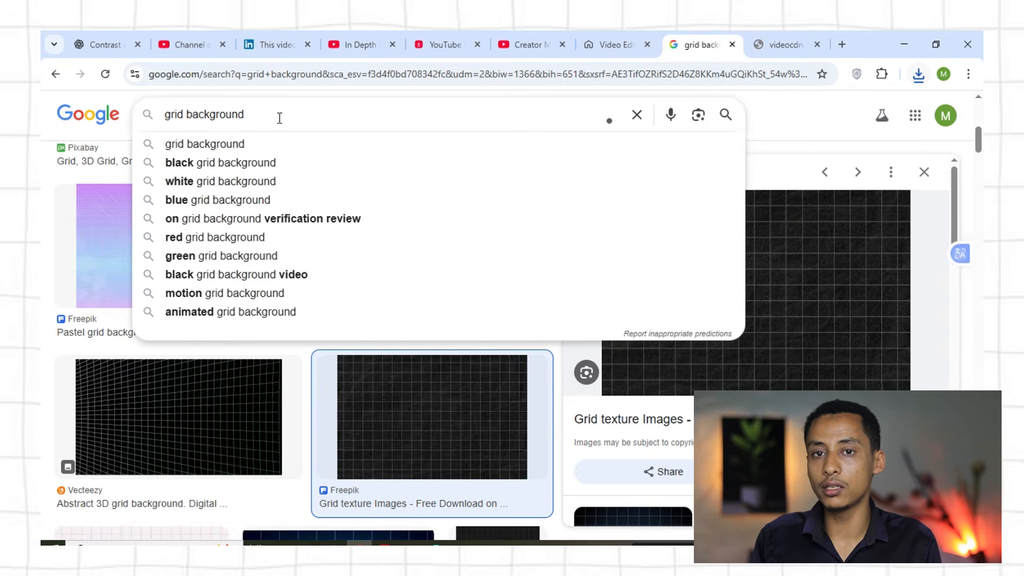
{"action": "left_click_drag", "start_coordinate": [279, 118], "coordinate": [113, 98]}
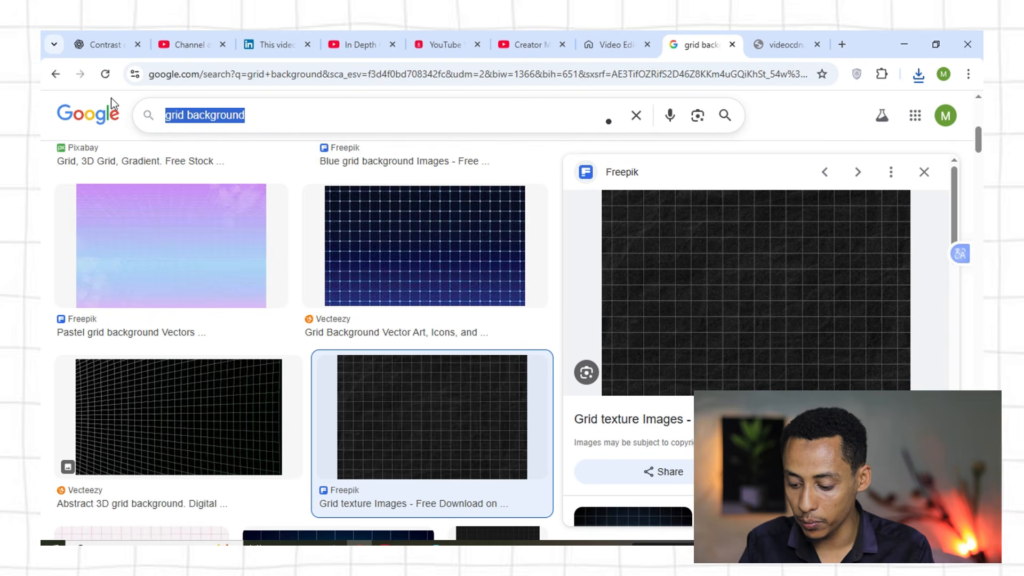
{"action": "type", "text": "bulb "}
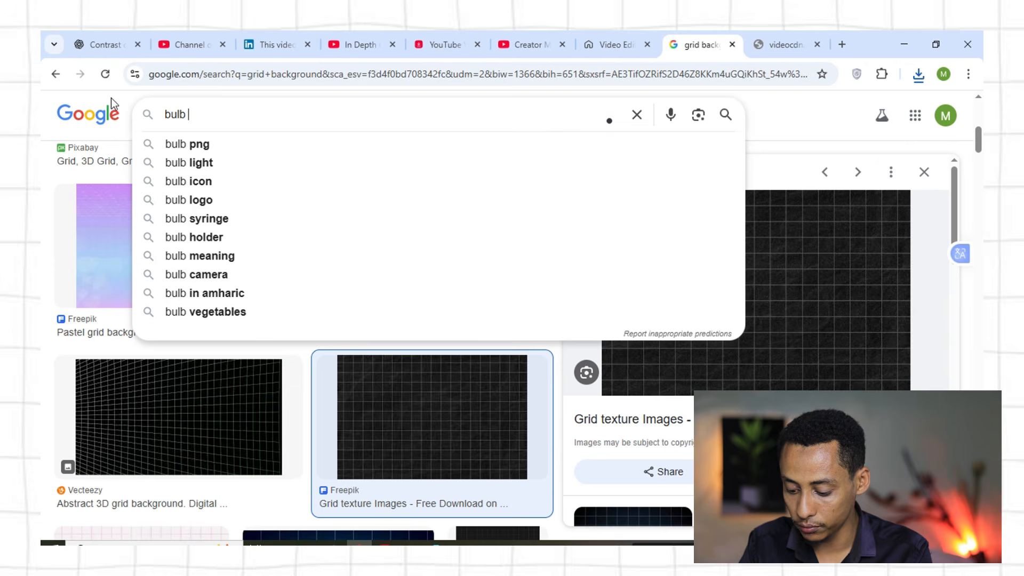
{"action": "type", "text": "icon "}
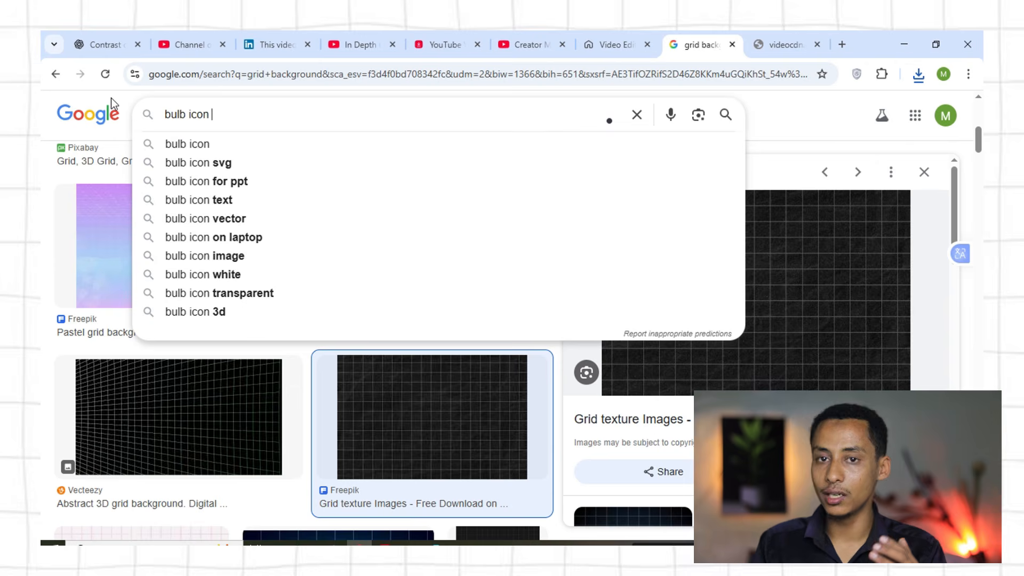
{"action": "type", "text": "png"}
{"action": "key", "text": "Return"}
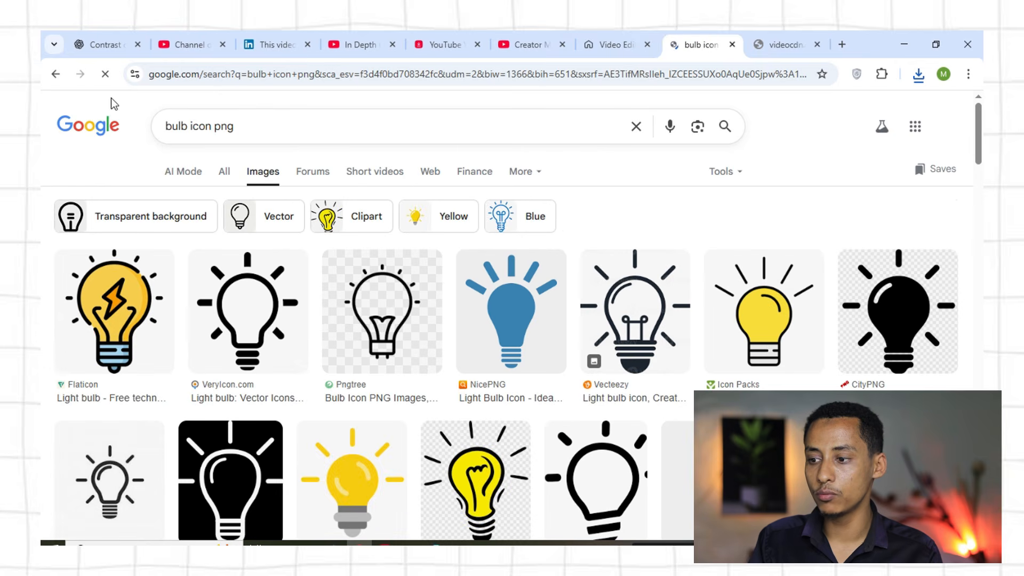
Open Flaticon's yellow light bulb icon from the image results and save it as a PNG file in Documents
{"action": "left_click", "coordinate": [126, 322]}
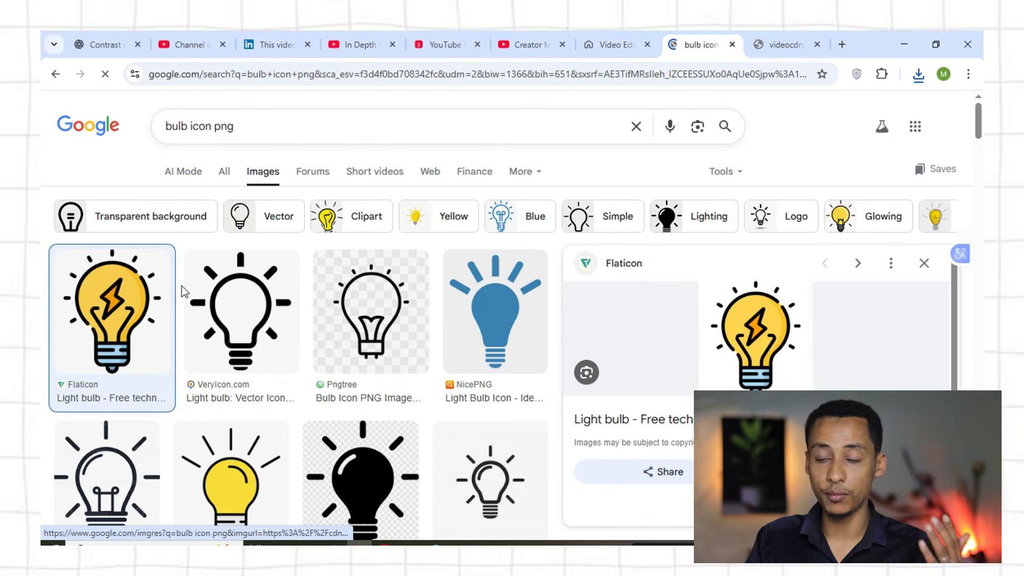
{"action": "right_click", "coordinate": [711, 292]}
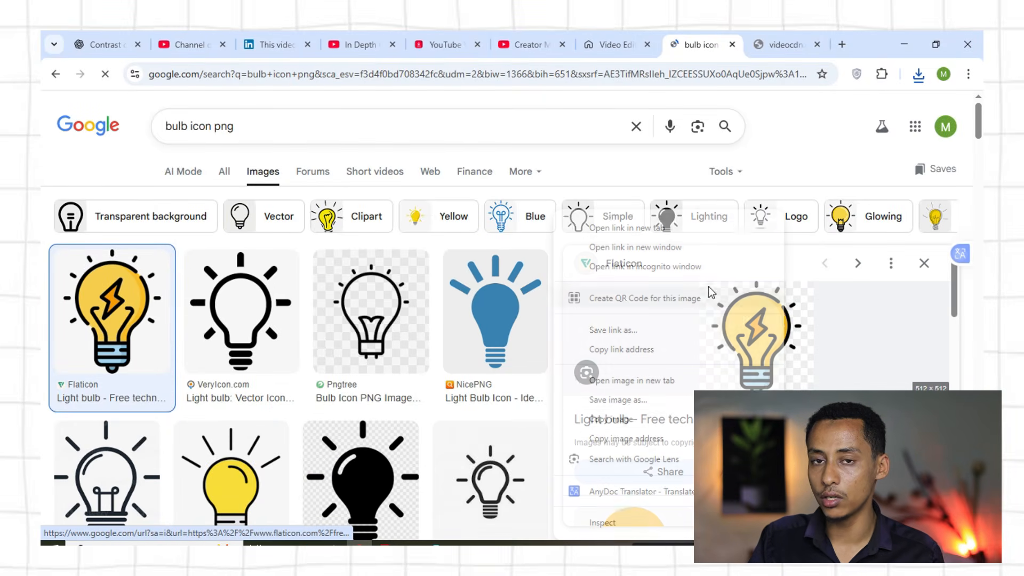
{"action": "left_click", "coordinate": [600, 399]}
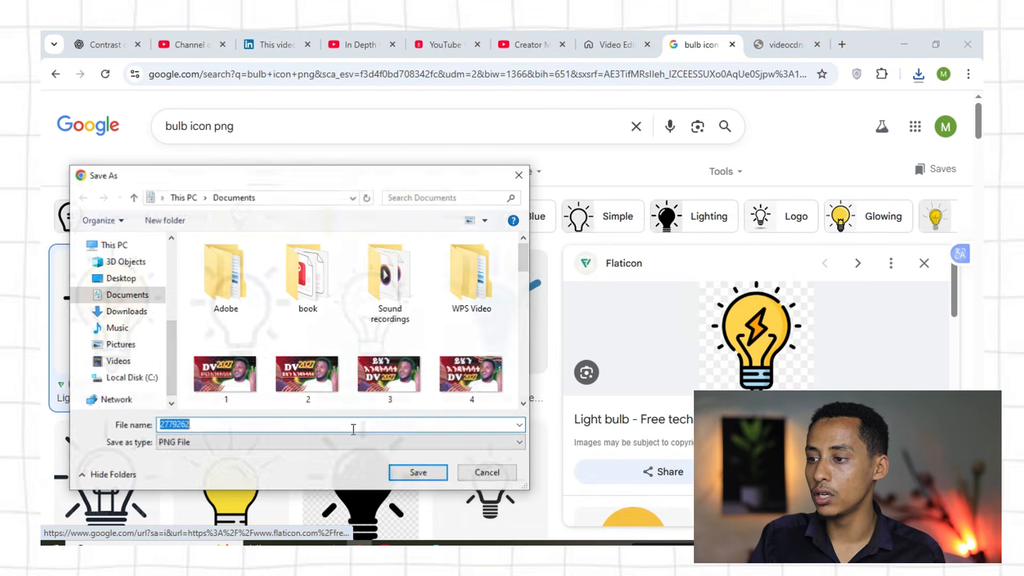
{"action": "left_click", "coordinate": [419, 473]}
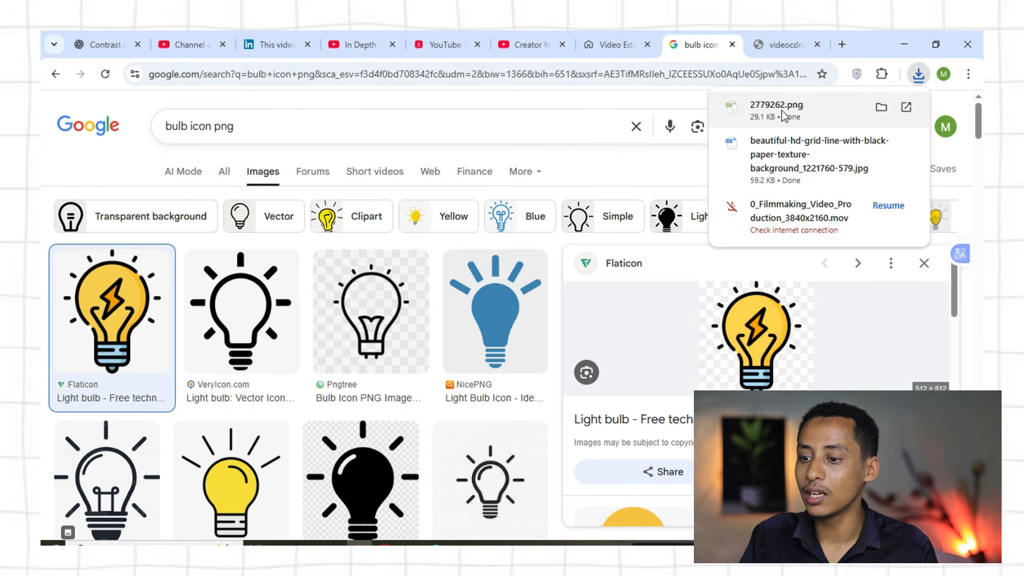
Bring 2779262.png into the CapCut timeline on a track above the black grid clip, preview it and select the bulb
{"action": "left_click_drag", "start_coordinate": [776, 110], "coordinate": [305, 425]}
{"action": "left_click", "coordinate": [247, 400]}
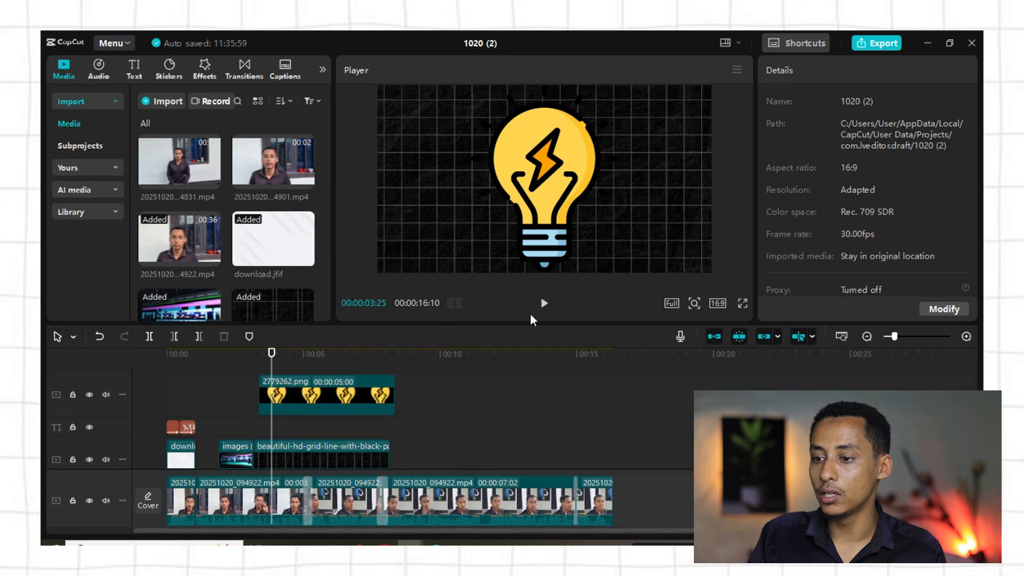
{"action": "left_click", "coordinate": [544, 303]}
{"action": "left_click", "coordinate": [465, 261]}
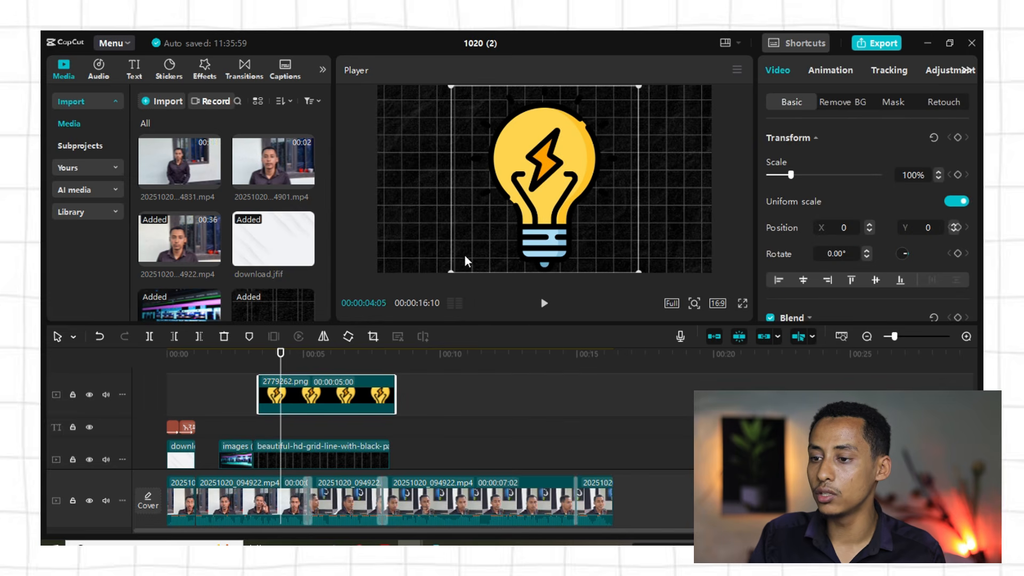
Scale the bulb image to 54%, place it at about X -1103, Y 405 and nudge its clip slightly later on the timeline
{"action": "left_click_drag", "start_coordinate": [453, 269], "coordinate": [513, 201]}
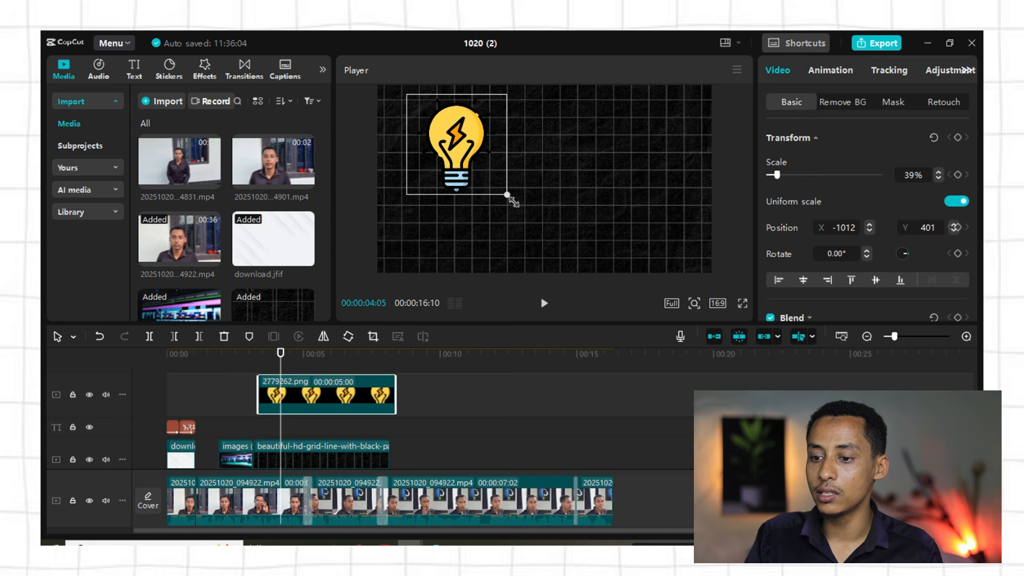
{"action": "left_click_drag", "start_coordinate": [449, 138], "coordinate": [442, 138]}
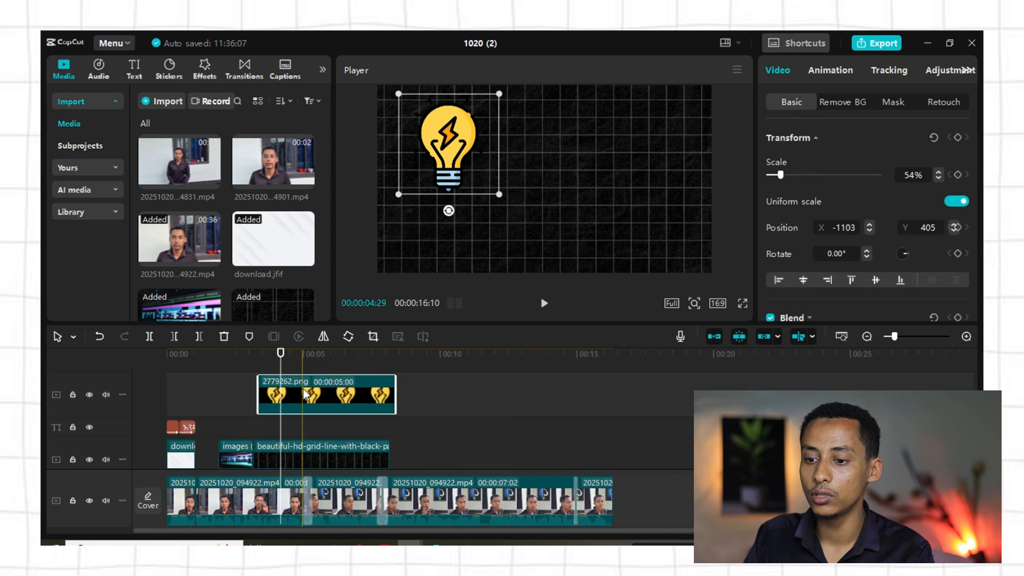
{"action": "mouse_move", "coordinate": [303, 390]}
{"action": "left_mouse_down"}
{"action": "mouse_move", "coordinate": [307, 419]}
{"action": "mouse_move", "coordinate": [308, 408]}
{"action": "left_mouse_up"}
{"action": "scroll", "coordinate": [315, 432], "scroll_direction": "up", "scroll_amount": 1}
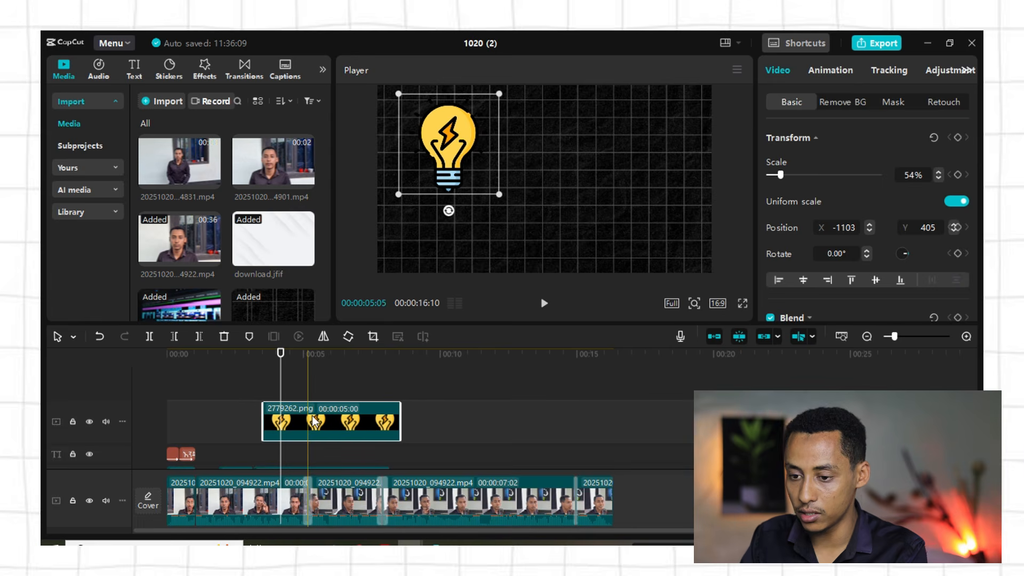
Paste two copies of the bulb clip onto tracks above the original, align all three to the same start and preview them
{"action": "key", "text": "ctrl+v"}
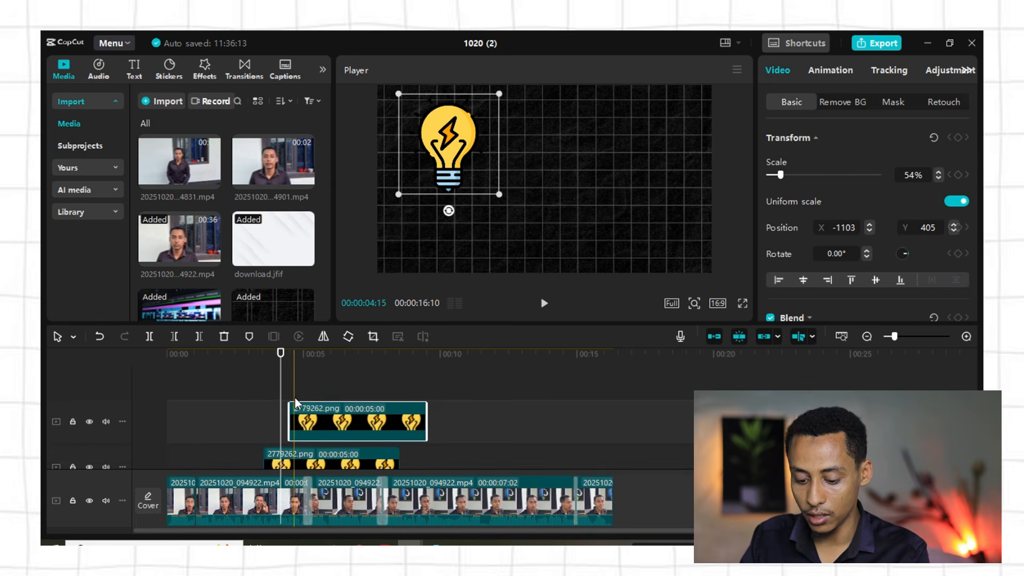
{"action": "left_click", "coordinate": [308, 420]}
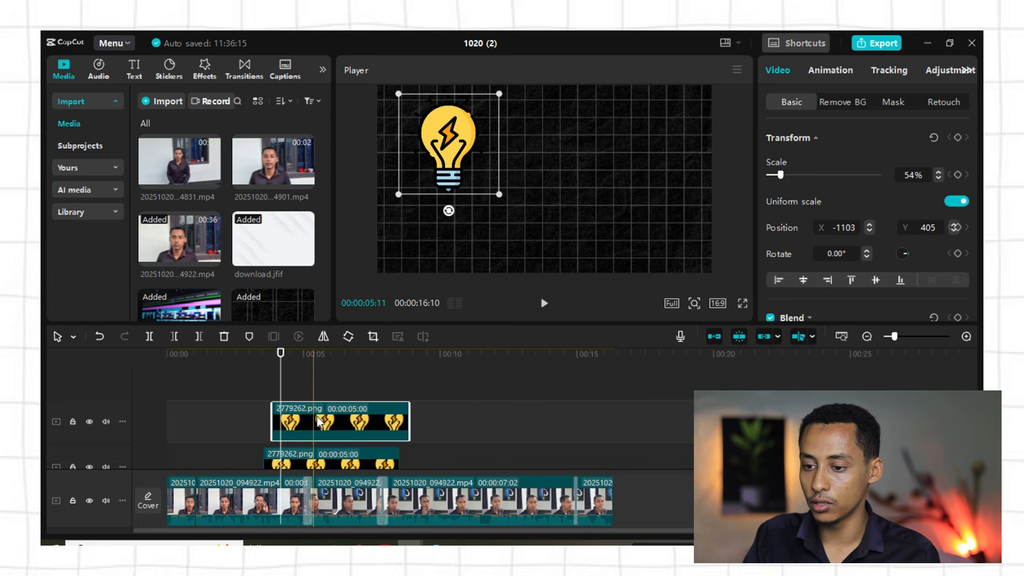
{"action": "left_click_drag", "start_coordinate": [319, 421], "coordinate": [352, 404]}
{"action": "left_click", "coordinate": [253, 395]}
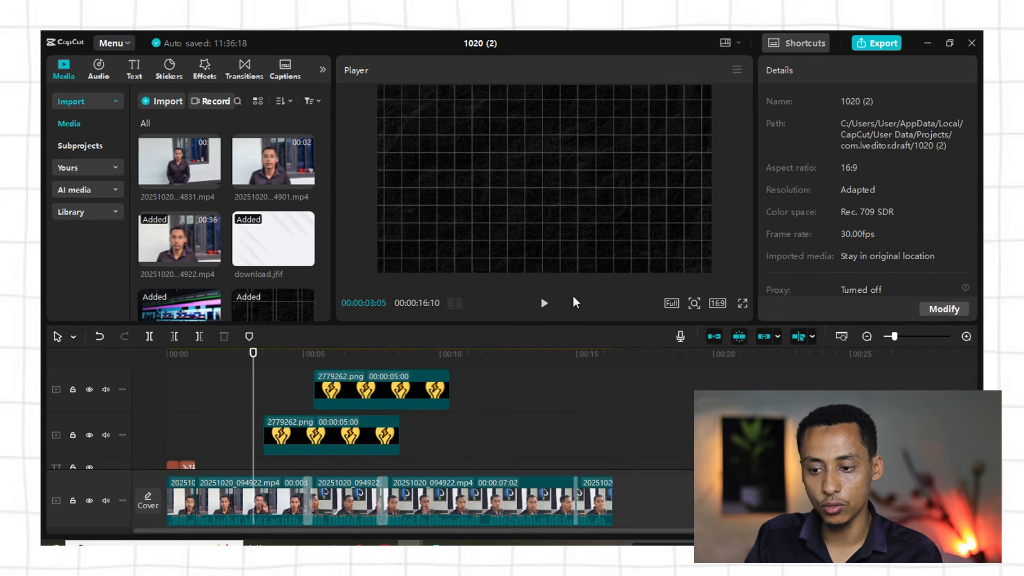
{"action": "left_click", "coordinate": [544, 304]}
{"action": "left_click", "coordinate": [365, 393]}
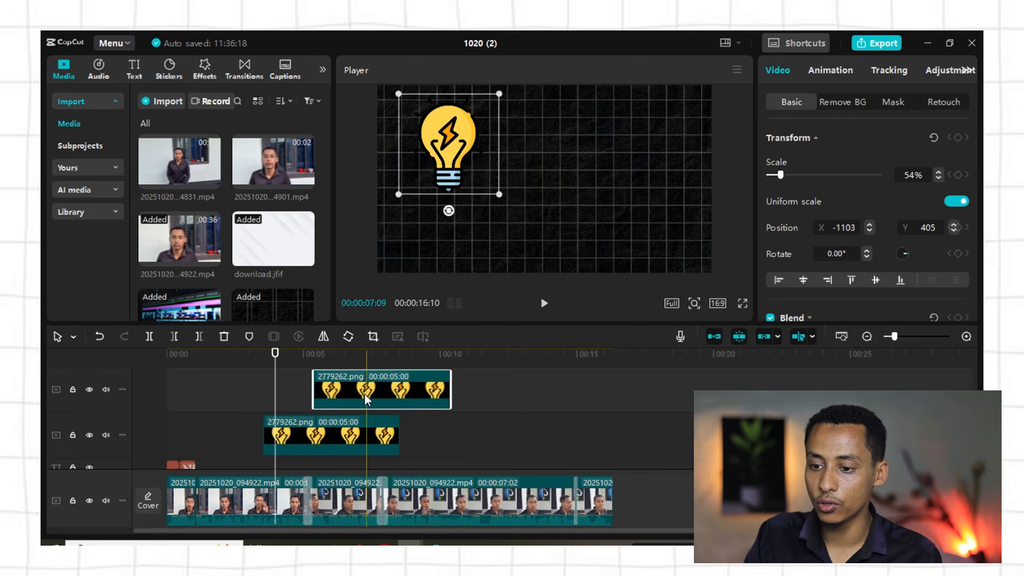
{"action": "left_click_drag", "start_coordinate": [366, 398], "coordinate": [303, 386]}
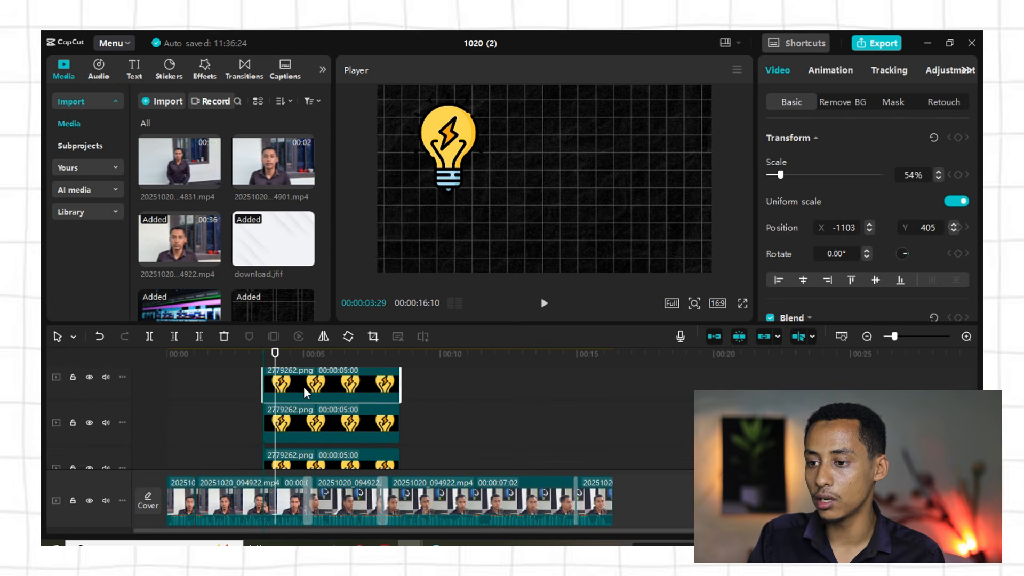
{"action": "left_click", "coordinate": [234, 384]}
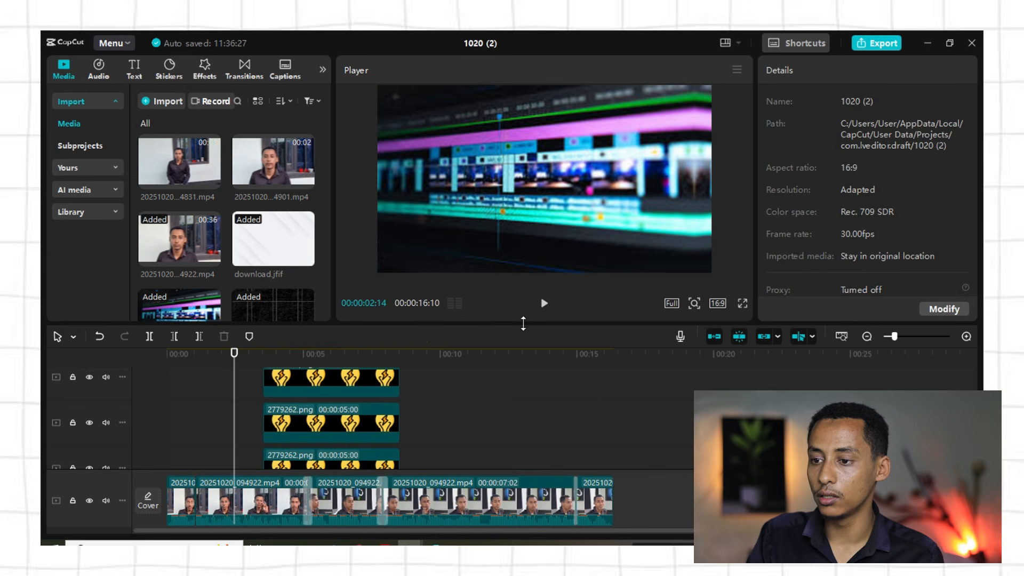
{"action": "left_click", "coordinate": [546, 303]}
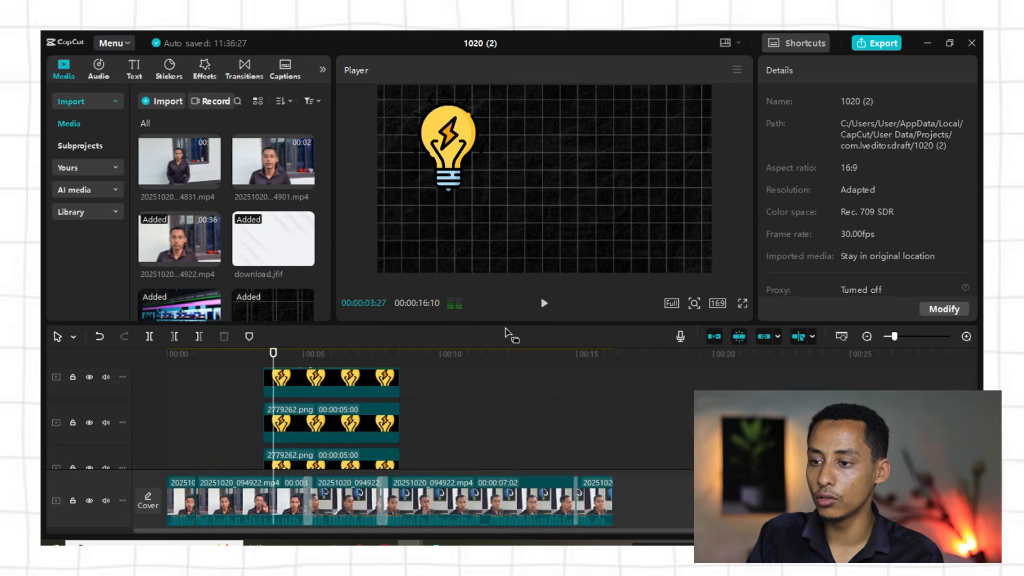
Line up the copies beside the first bulb at about X -44, Y 393 and X 1020, Y 369, and preview the row
{"action": "left_click", "coordinate": [339, 427]}
{"action": "left_click_drag", "start_coordinate": [455, 138], "coordinate": [536, 140]}
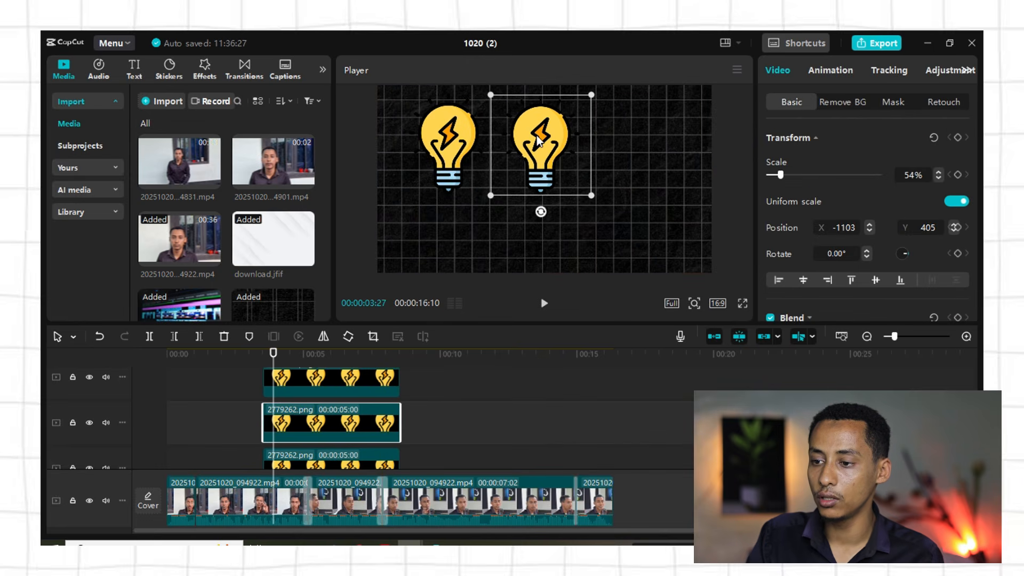
{"action": "left_click", "coordinate": [332, 394]}
{"action": "left_click_drag", "start_coordinate": [469, 168], "coordinate": [637, 151]}
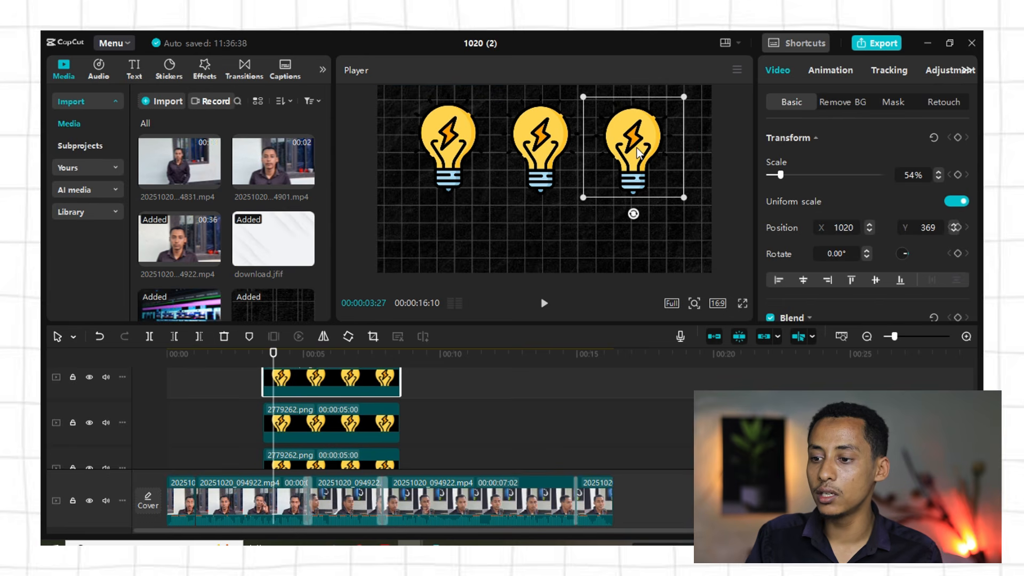
{"action": "left_click", "coordinate": [242, 390]}
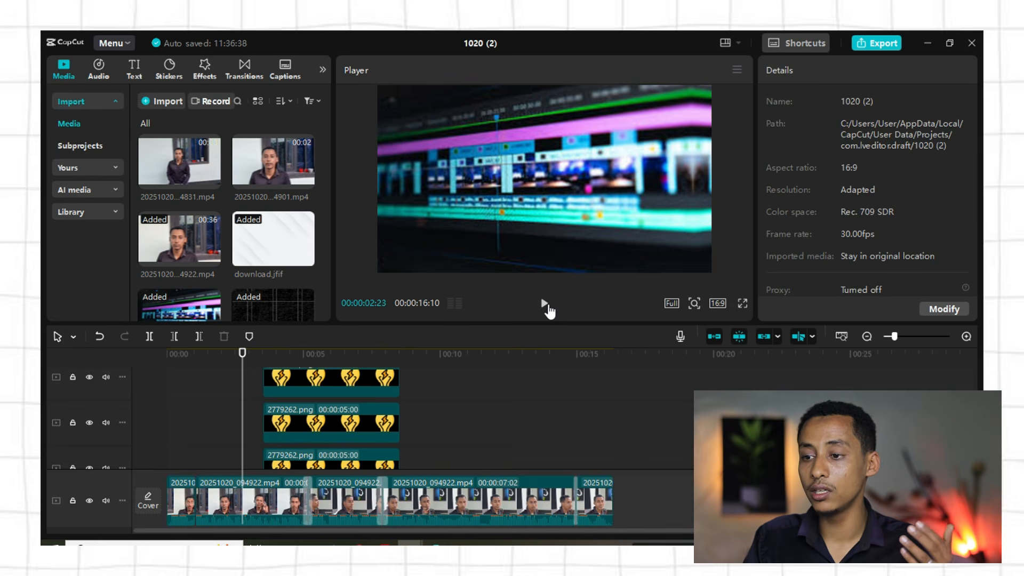
{"action": "left_click", "coordinate": [544, 305]}
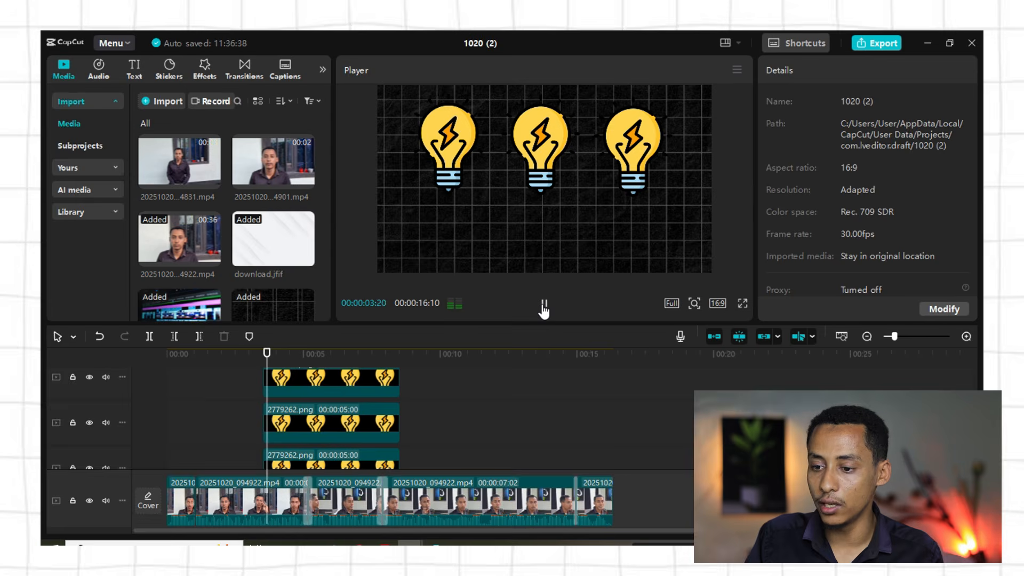
{"action": "left_click", "coordinate": [544, 305]}
Apply the Slide Up entrance animation to the left bulb's clip
{"action": "left_click", "coordinate": [397, 416]}
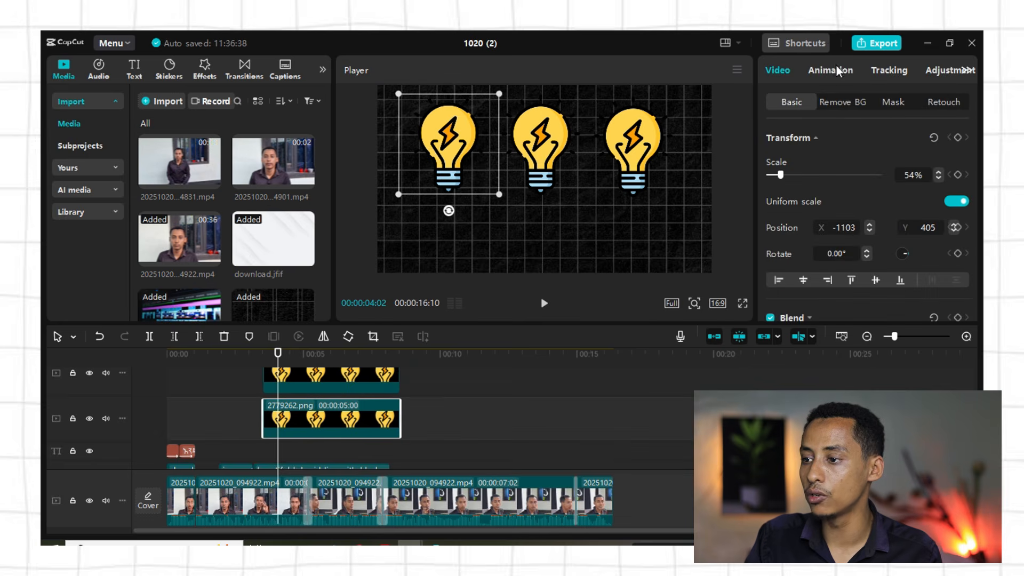
{"action": "left_click", "coordinate": [833, 70]}
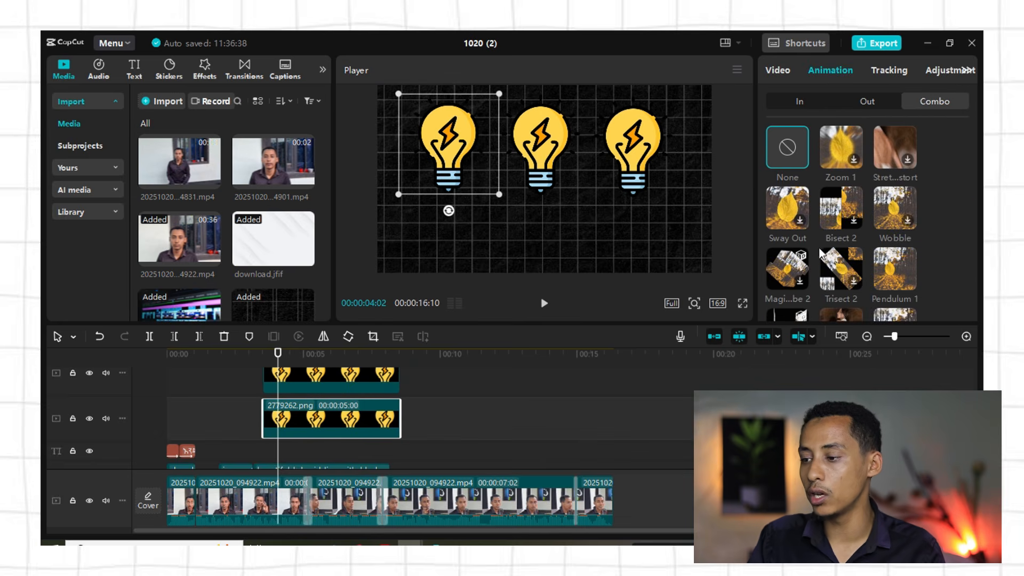
{"action": "left_click", "coordinate": [798, 104]}
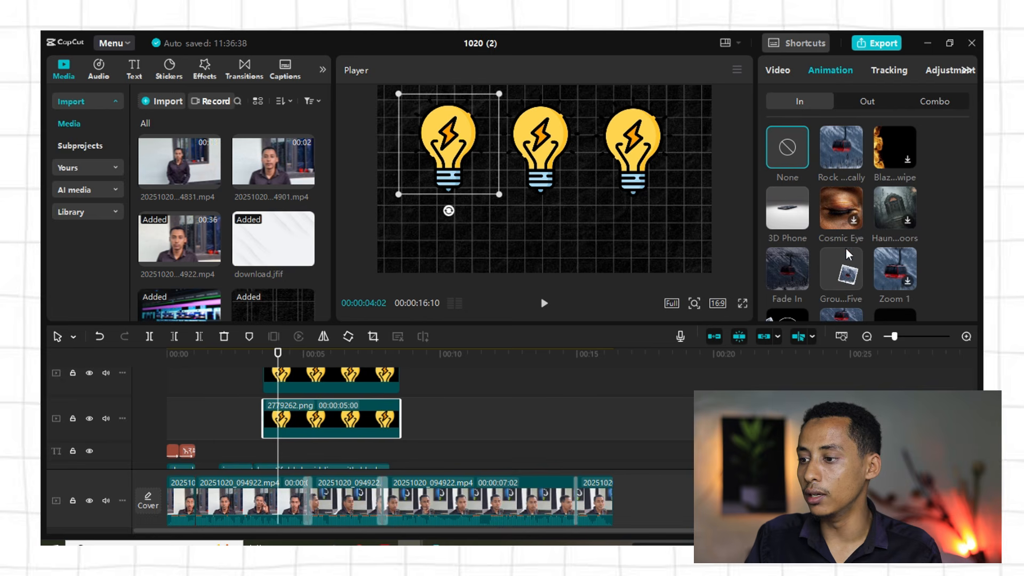
{"action": "scroll", "coordinate": [865, 231], "scroll_direction": "down", "scroll_amount": 1}
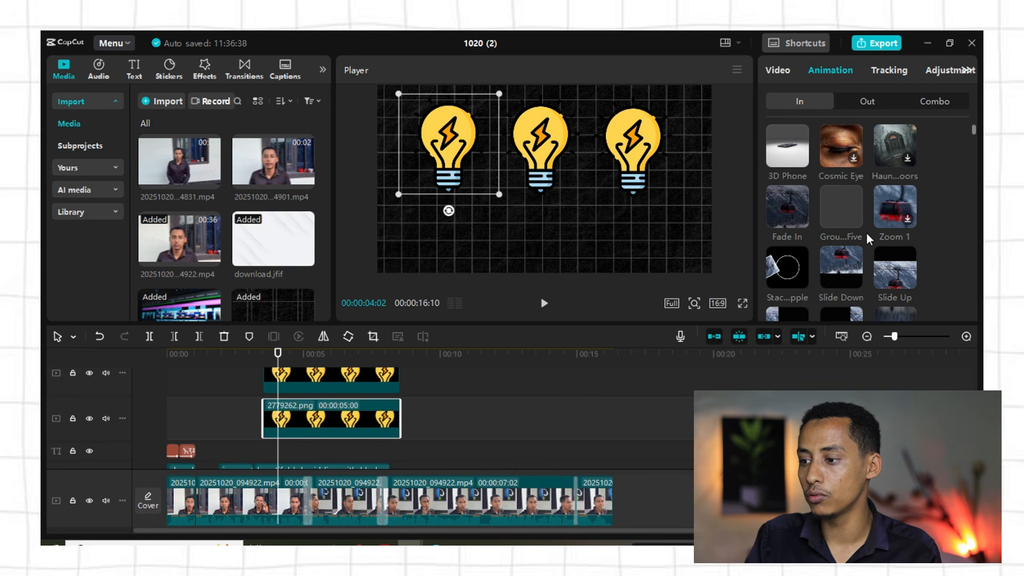
{"action": "left_click", "coordinate": [898, 267]}
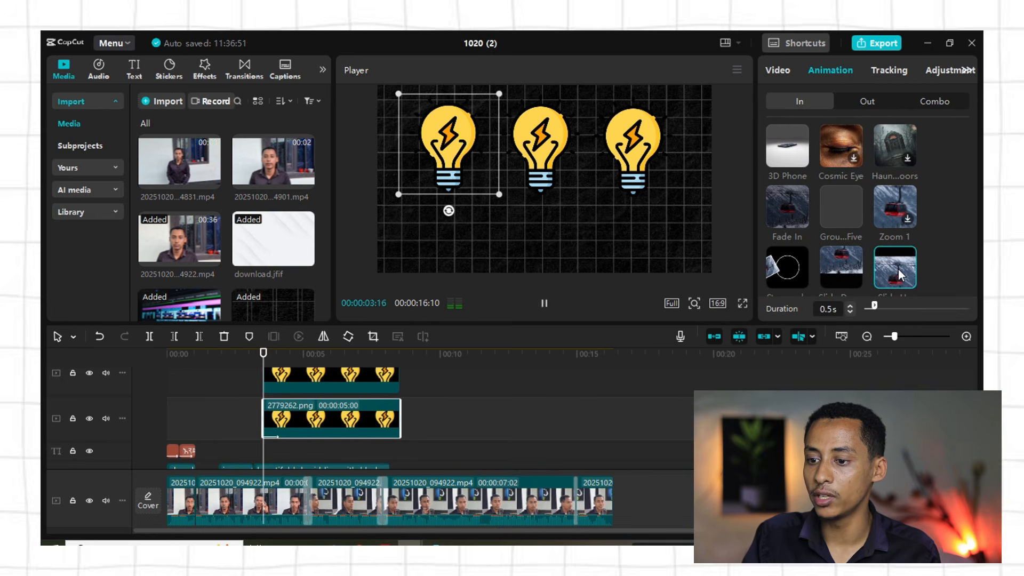
Give the middle and right bulb clips the same Slide Up entrance animation and play back the section
{"action": "left_click", "coordinate": [384, 380]}
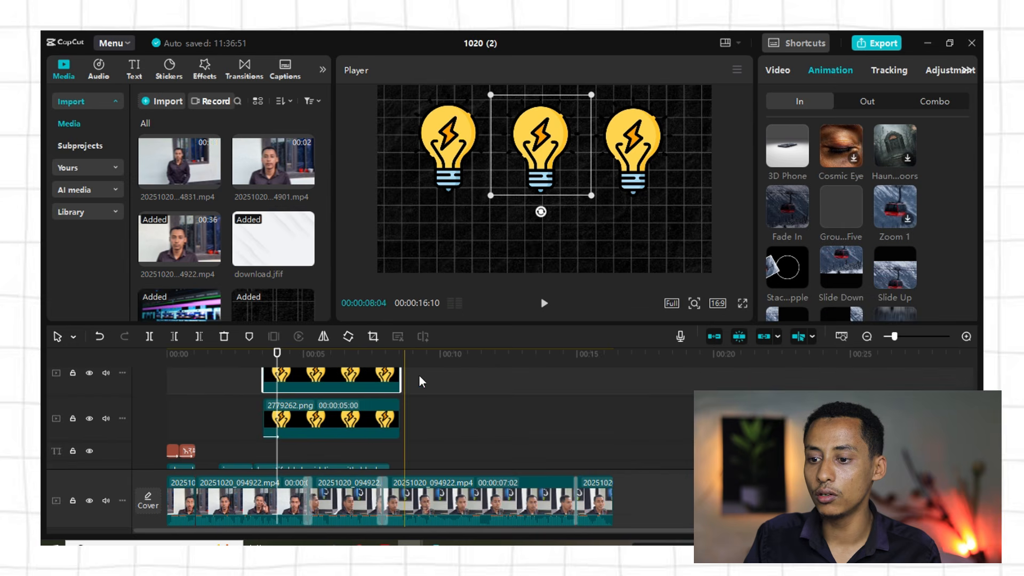
{"action": "scroll", "coordinate": [341, 395], "scroll_direction": "up", "scroll_amount": 3}
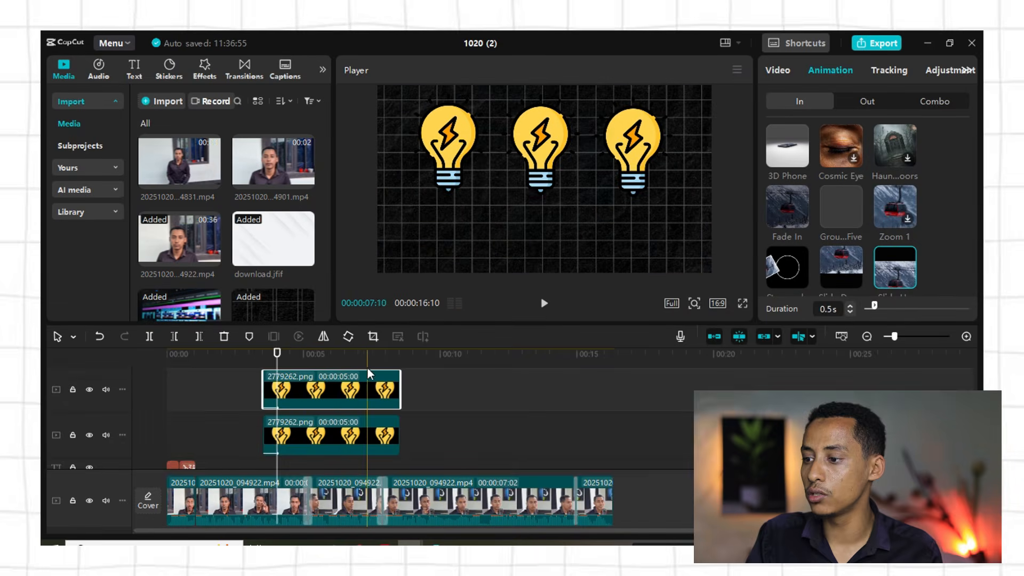
{"action": "left_click", "coordinate": [336, 391]}
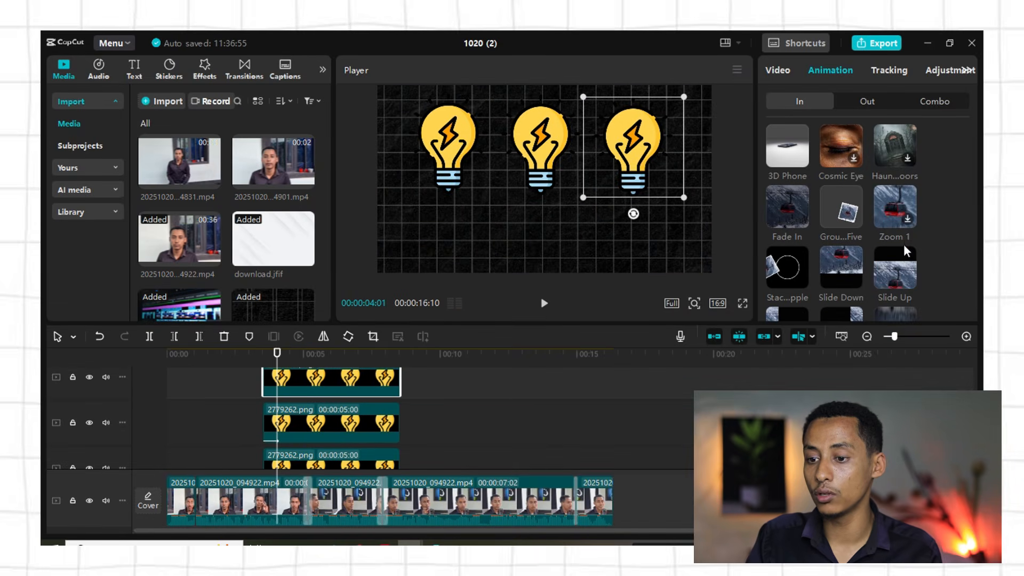
{"action": "left_click", "coordinate": [886, 287]}
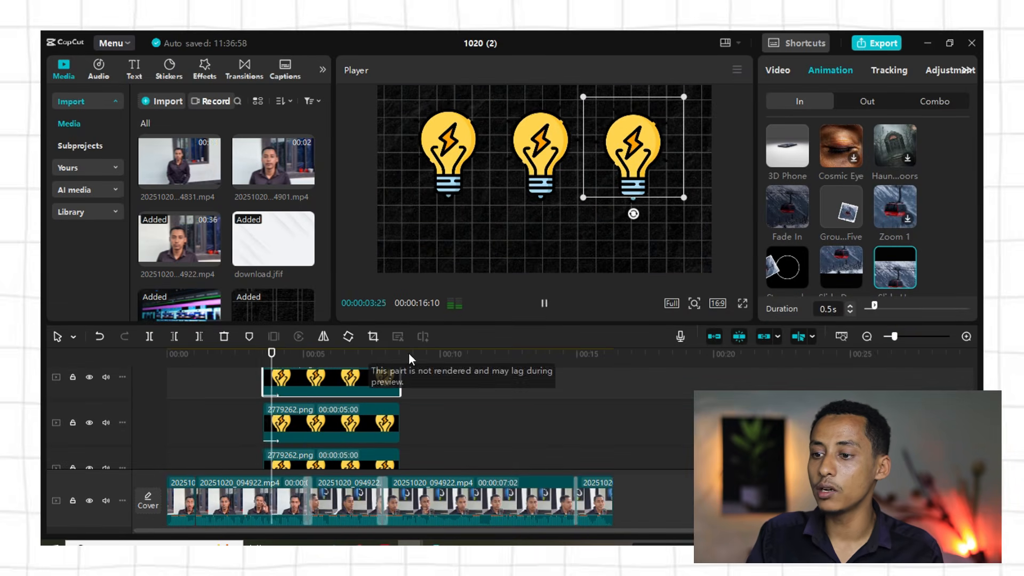
{"action": "left_click", "coordinate": [255, 376]}
{"action": "left_click", "coordinate": [543, 303]}
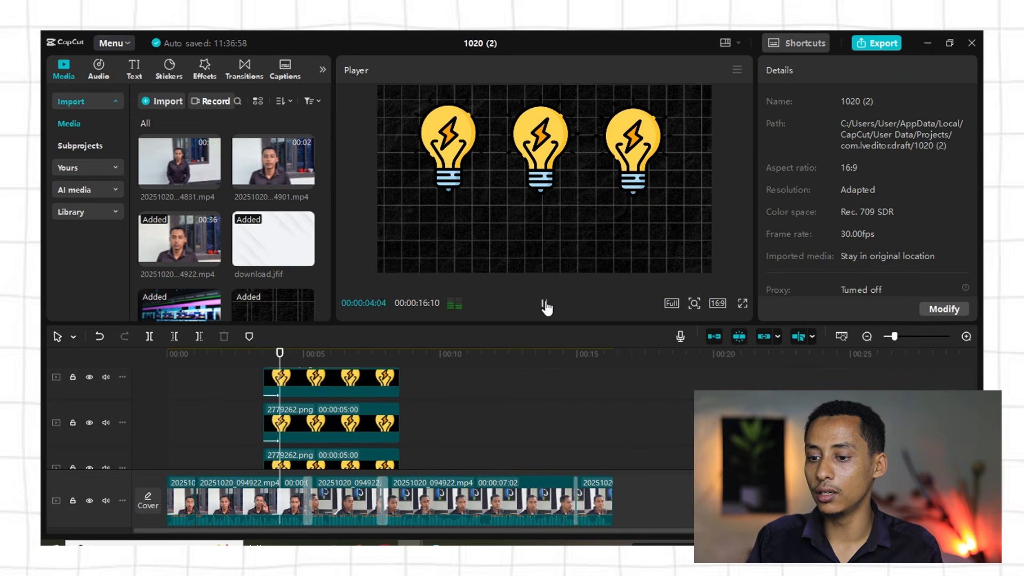
{"action": "left_click", "coordinate": [544, 303]}
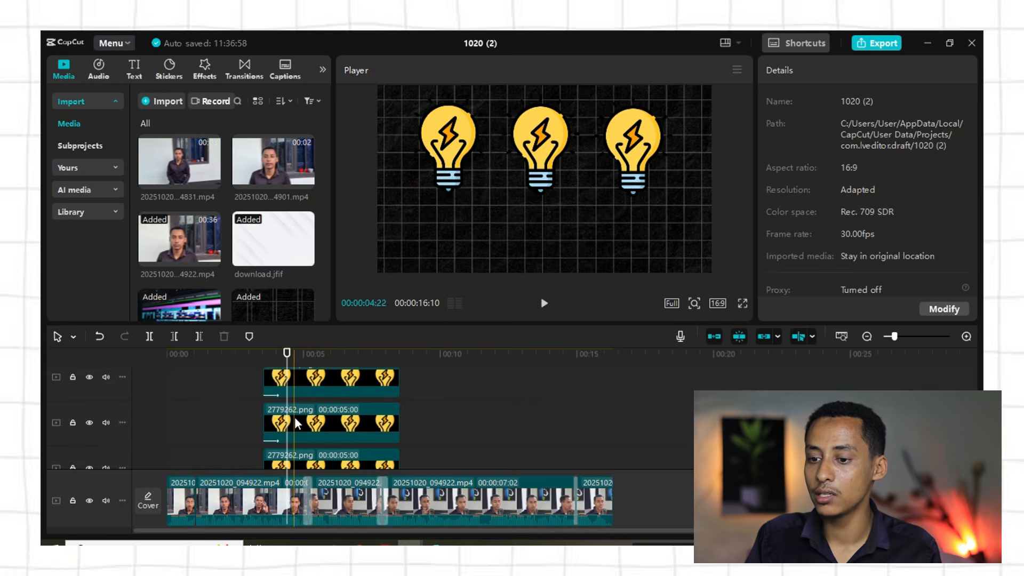
Trim the middle bulb clip's start to a 00:00:04:21 duration and the right one's start further, staggering their entrances, and preview the result
{"action": "left_click", "coordinate": [294, 417]}
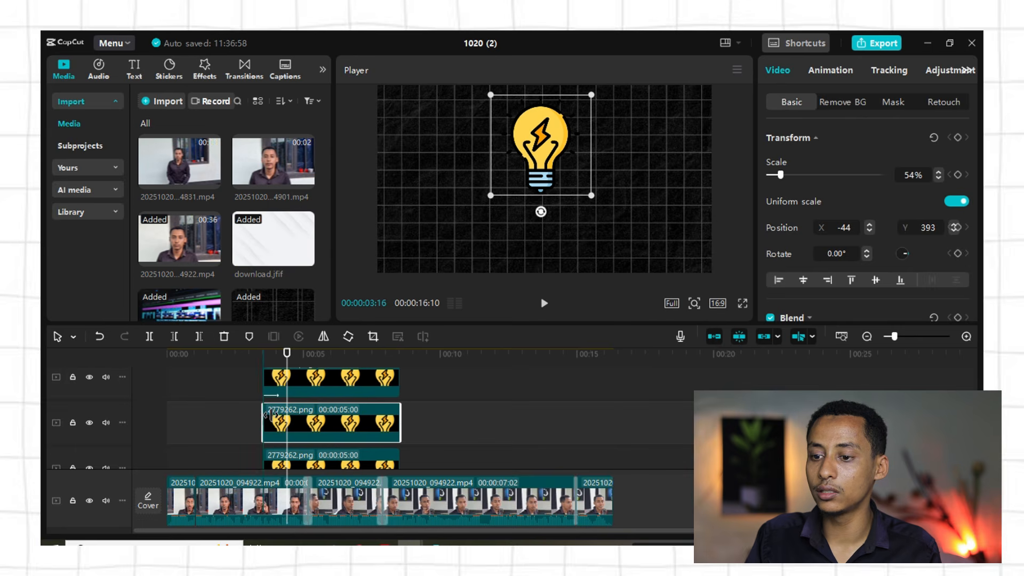
{"action": "left_click_drag", "start_coordinate": [270, 416], "coordinate": [275, 415]}
{"action": "left_click", "coordinate": [276, 381]}
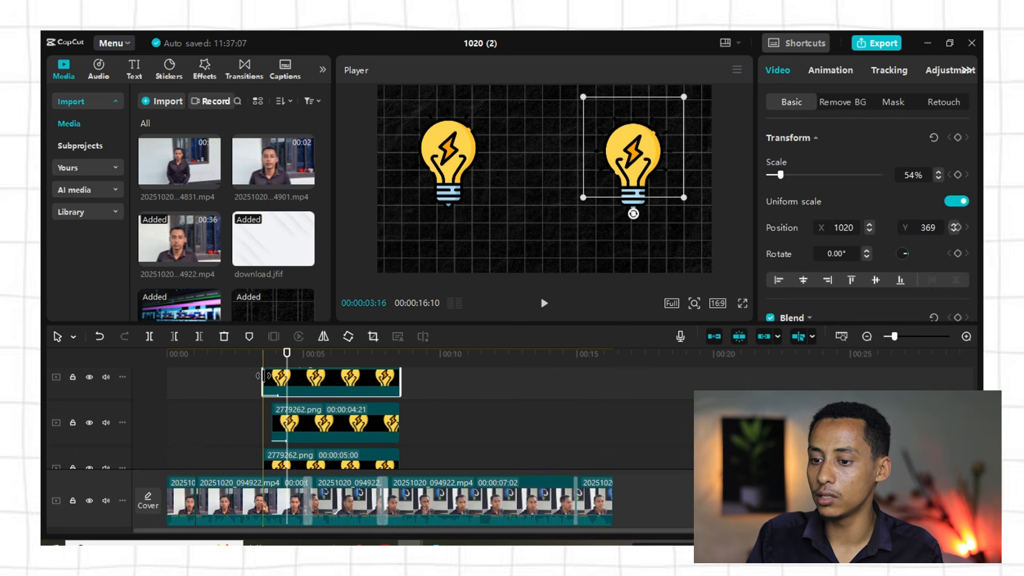
{"action": "left_click_drag", "start_coordinate": [264, 377], "coordinate": [287, 377]}
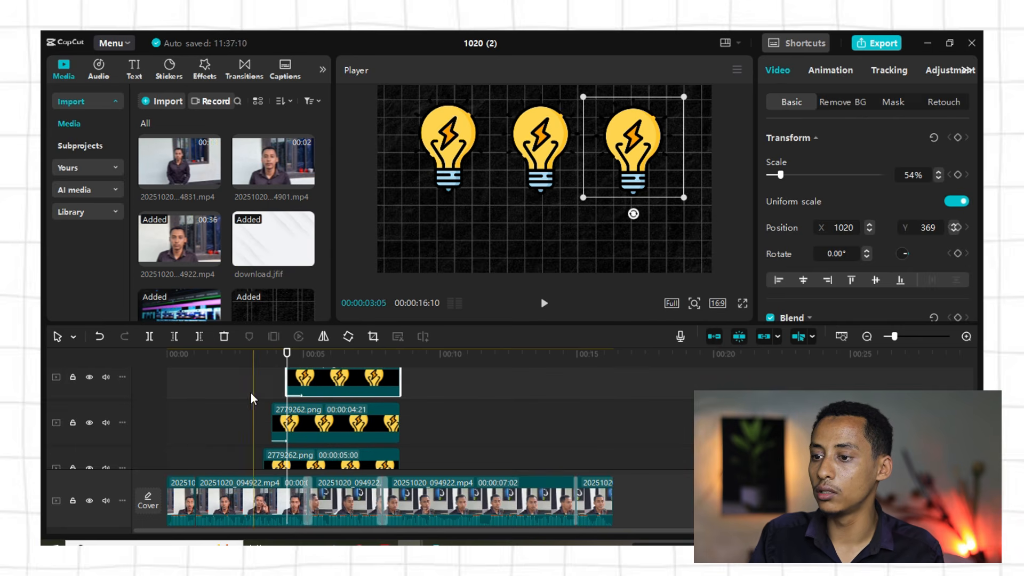
{"action": "left_click", "coordinate": [250, 392]}
{"action": "left_click", "coordinate": [546, 302]}
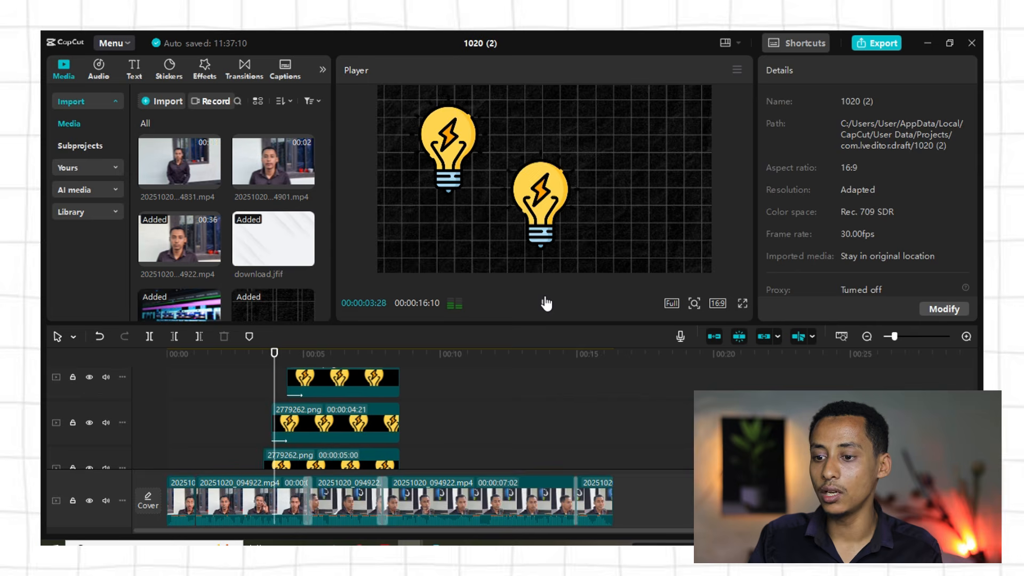
{"action": "left_click", "coordinate": [546, 303]}
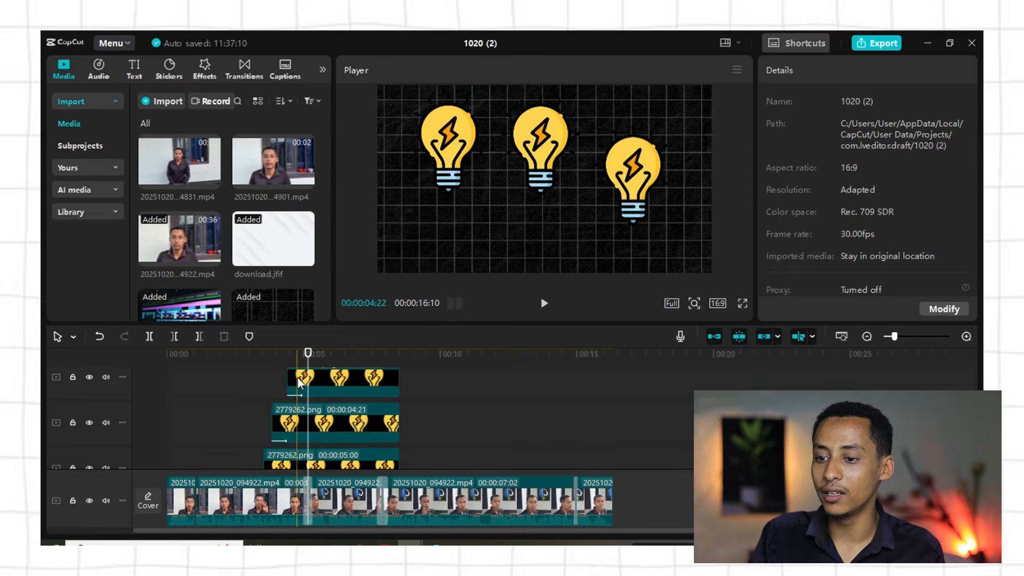
Start the right bulb's clip slightly earlier, for a duration of 00:00:04:08, and play back the staggered entrances
{"action": "left_click", "coordinate": [299, 377]}
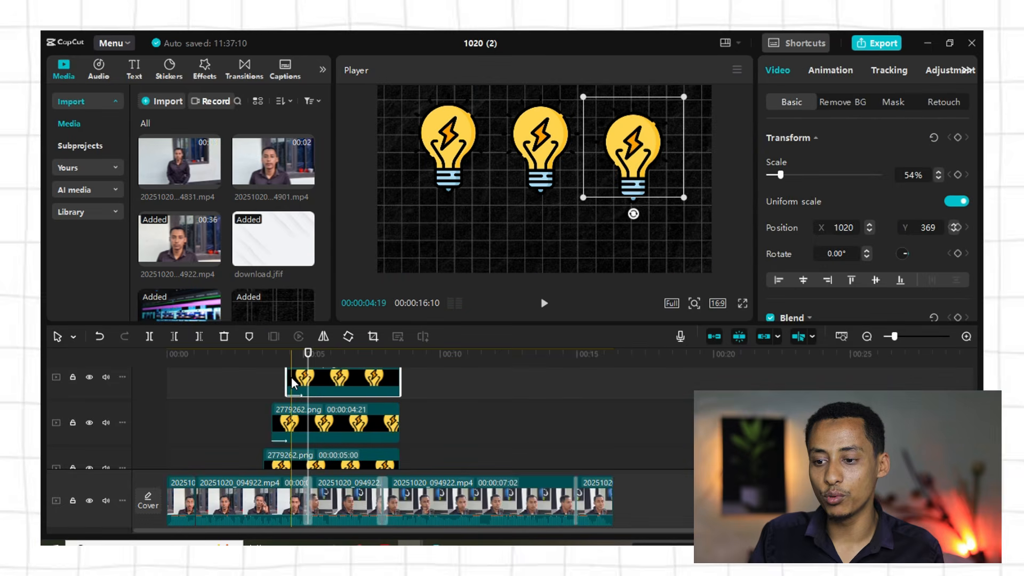
{"action": "left_click", "coordinate": [253, 380]}
{"action": "left_click", "coordinate": [542, 303]}
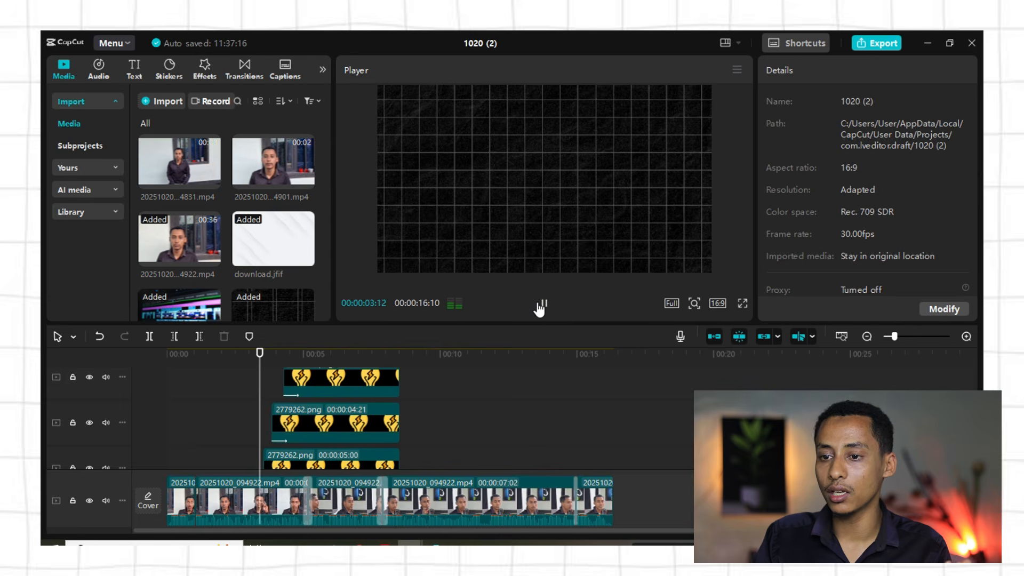
Add a default text clip above the bulb clips, set its font to CooperBlackStd and place it centred below the bulbs
{"action": "left_click", "coordinate": [134, 70]}
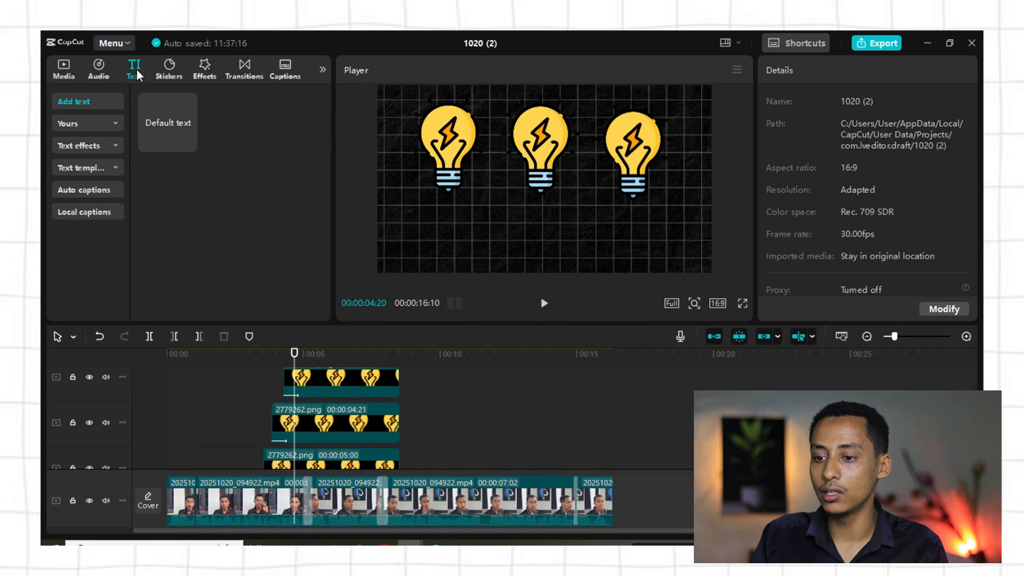
{"action": "left_click_drag", "start_coordinate": [146, 114], "coordinate": [290, 379]}
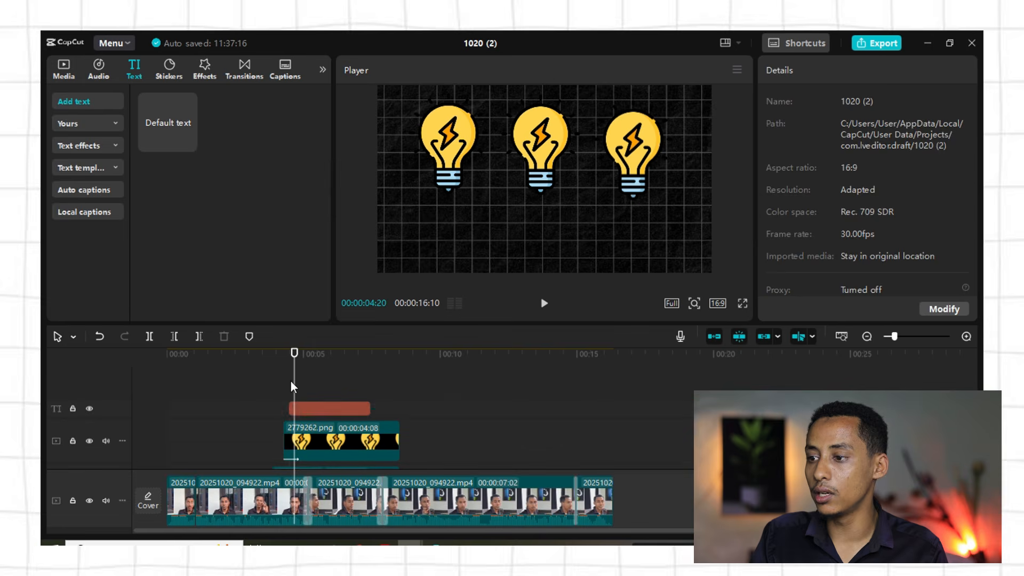
{"action": "left_click_drag", "start_coordinate": [825, 141], "coordinate": [543, 104]}
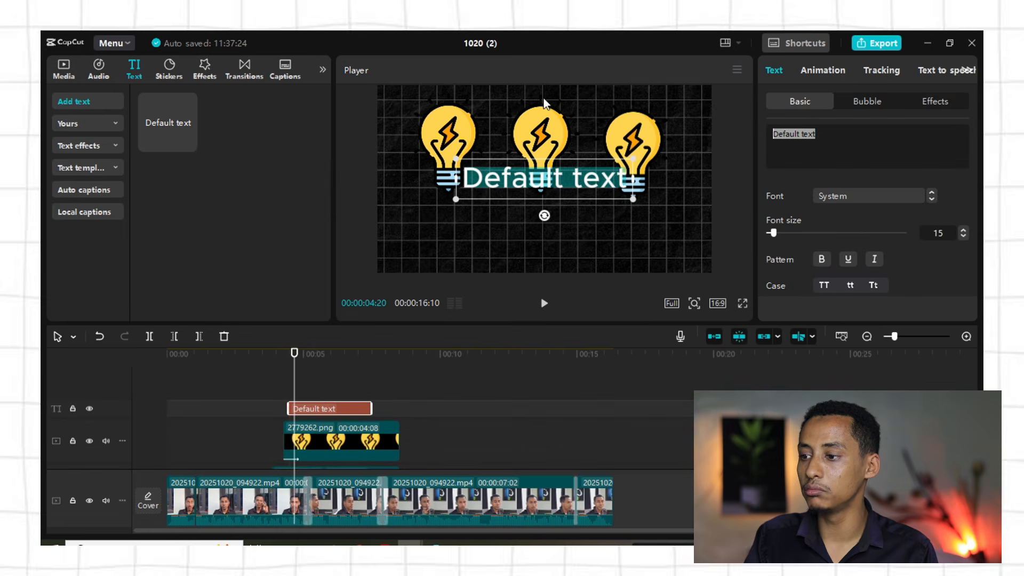
{"action": "left_click", "coordinate": [853, 195]}
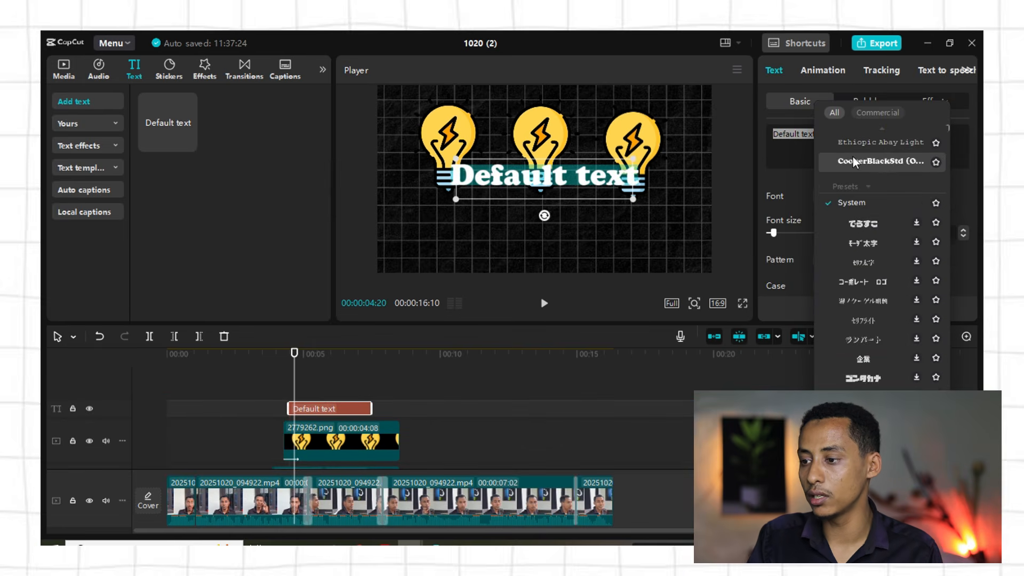
{"action": "left_click", "coordinate": [734, 188]}
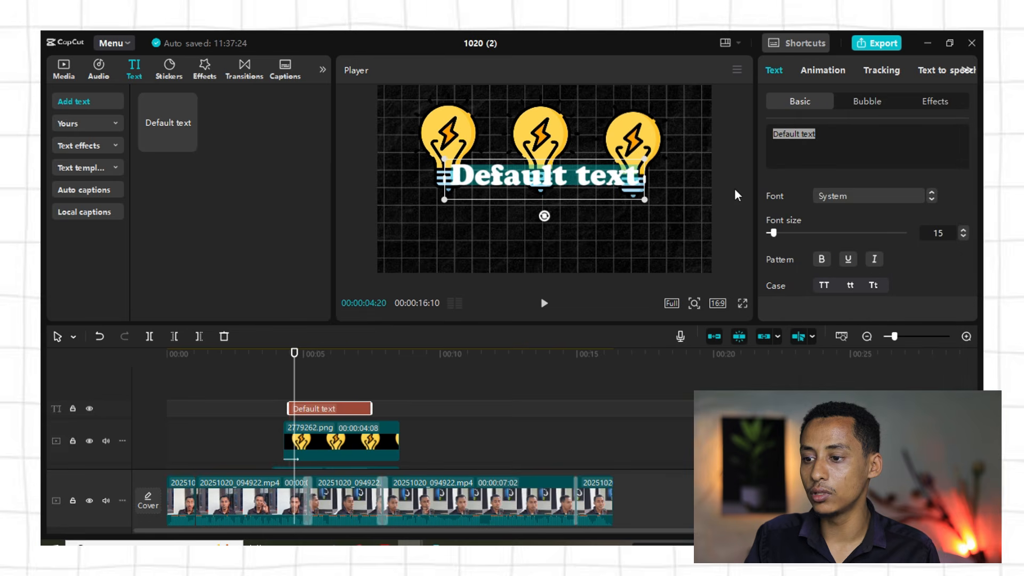
{"action": "left_click_drag", "start_coordinate": [564, 178], "coordinate": [558, 240]}
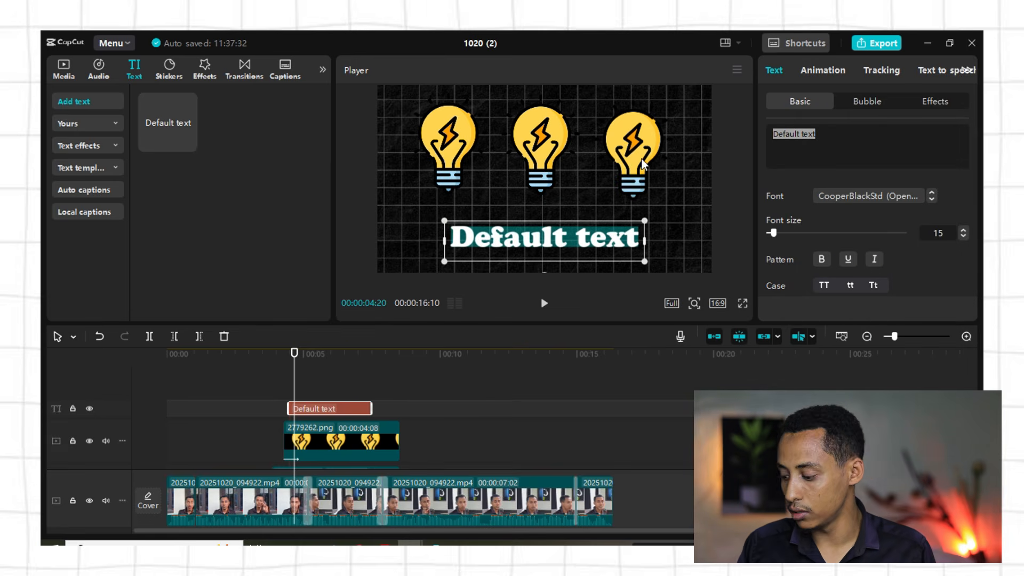
Replace the placeholder text with "3 Points" and set its font size to 23
{"action": "left_click_drag", "start_coordinate": [851, 141], "coordinate": [688, 124]}
{"action": "type", "text": "3"}
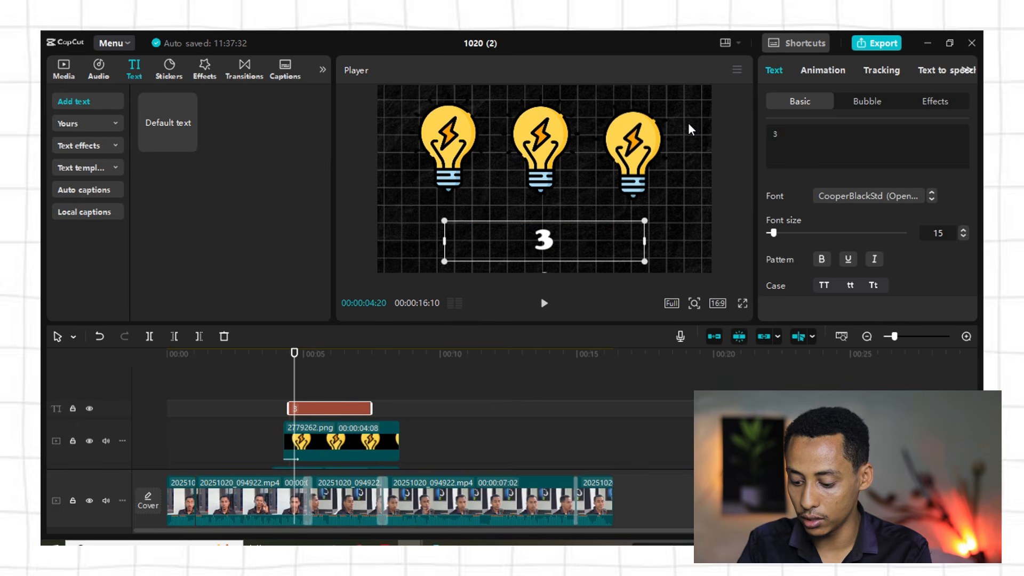
{"action": "type", "text": " Points"}
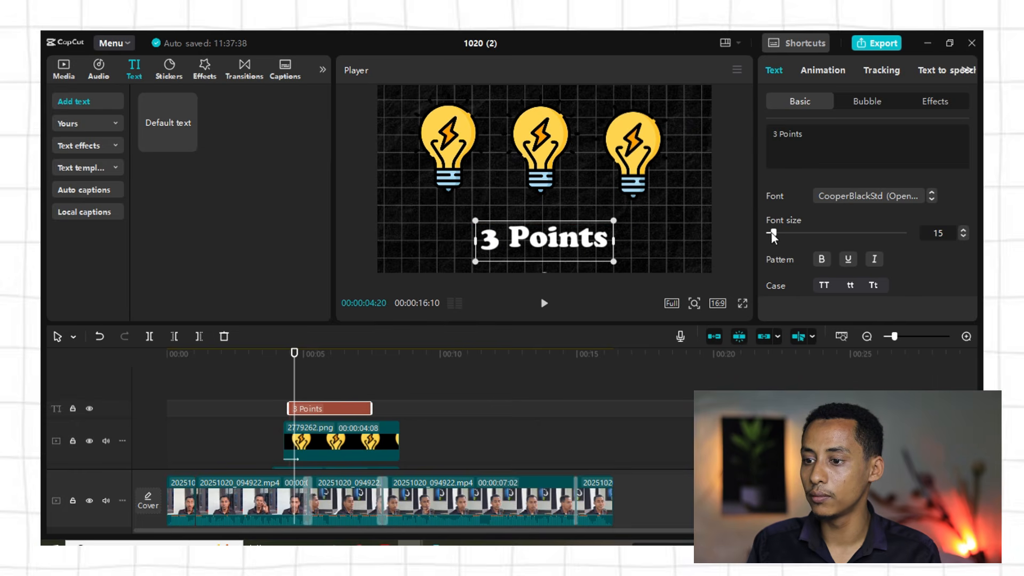
{"action": "left_click_drag", "start_coordinate": [773, 232], "coordinate": [777, 233]}
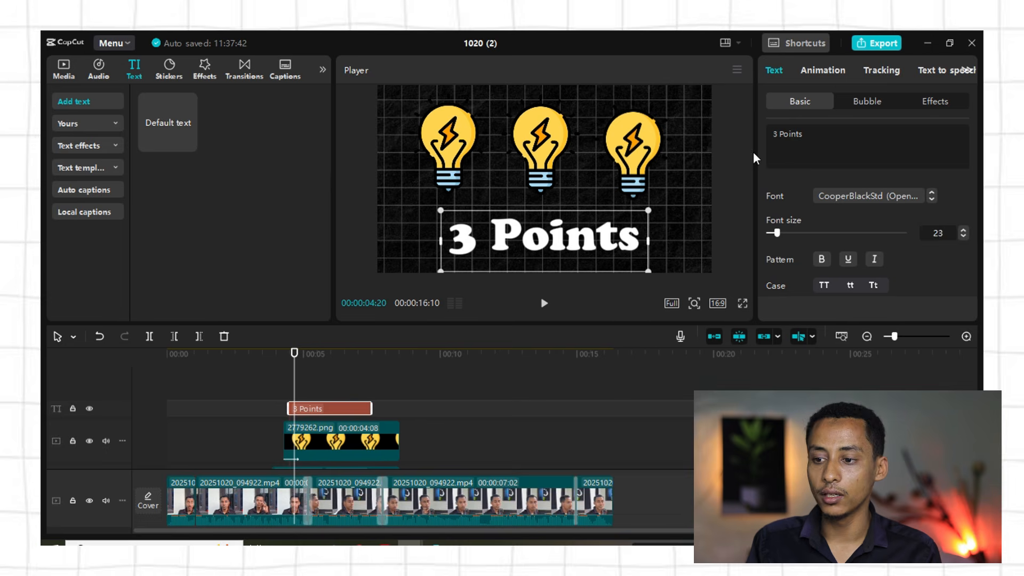
Colour the "3 Points" text bright green and play back the bulb section
{"action": "left_click", "coordinate": [771, 137]}
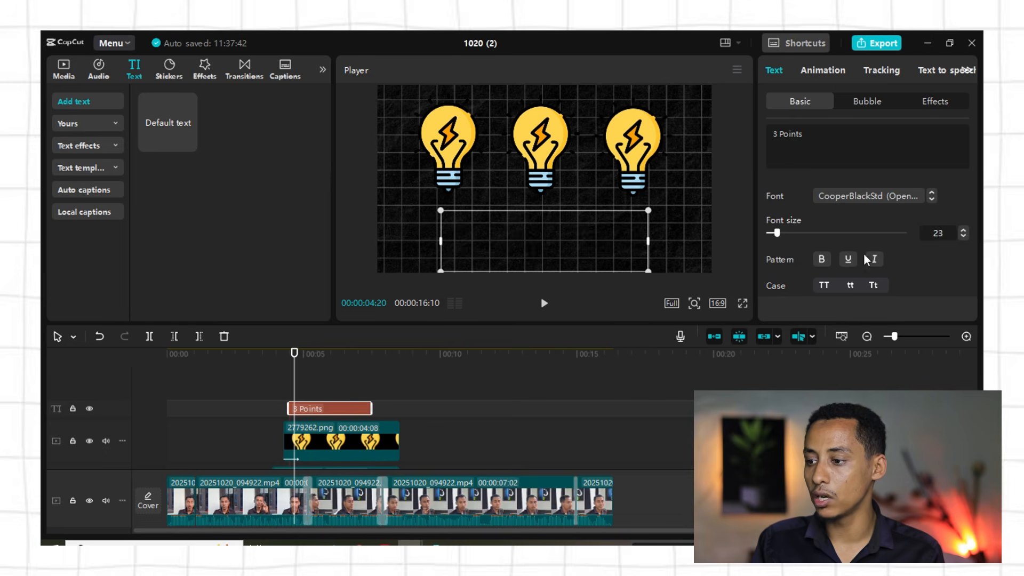
{"action": "scroll", "coordinate": [863, 253], "scroll_direction": "down", "scroll_amount": 2}
{"action": "left_click", "coordinate": [848, 261]}
{"action": "left_click", "coordinate": [907, 290]}
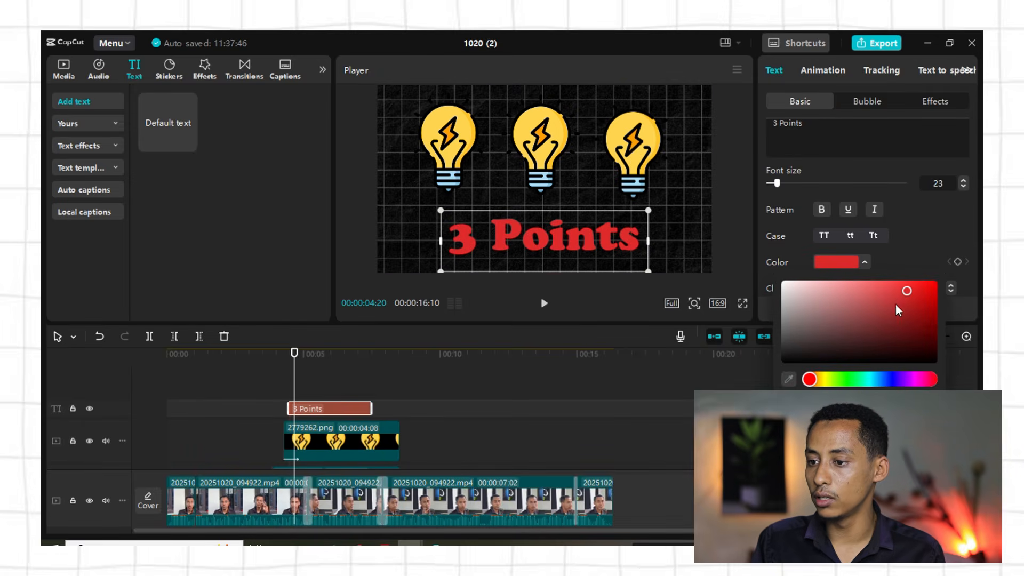
{"action": "left_click", "coordinate": [848, 380]}
{"action": "left_click_drag", "start_coordinate": [894, 324], "coordinate": [964, 273]}
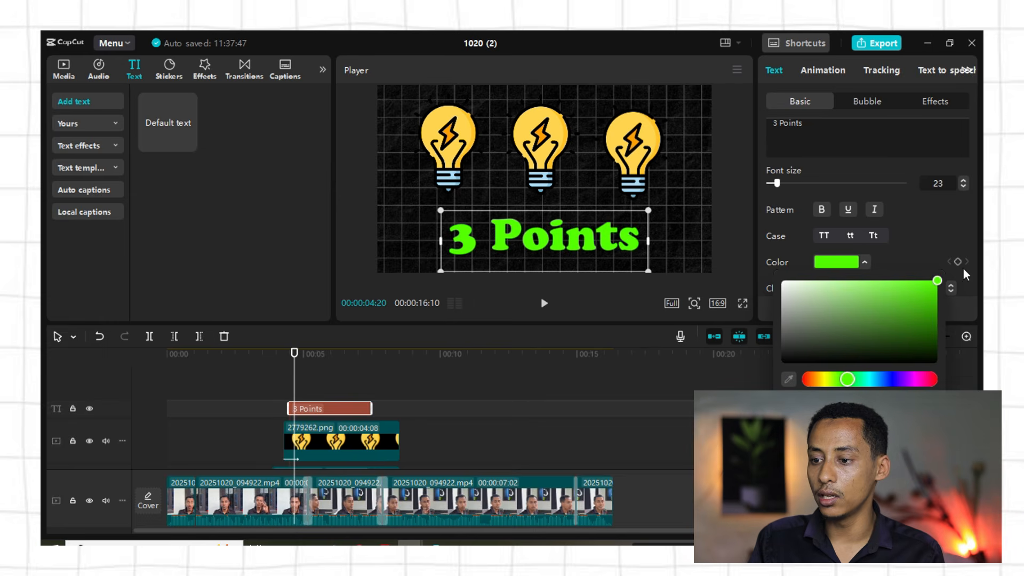
{"action": "left_click", "coordinate": [274, 386]}
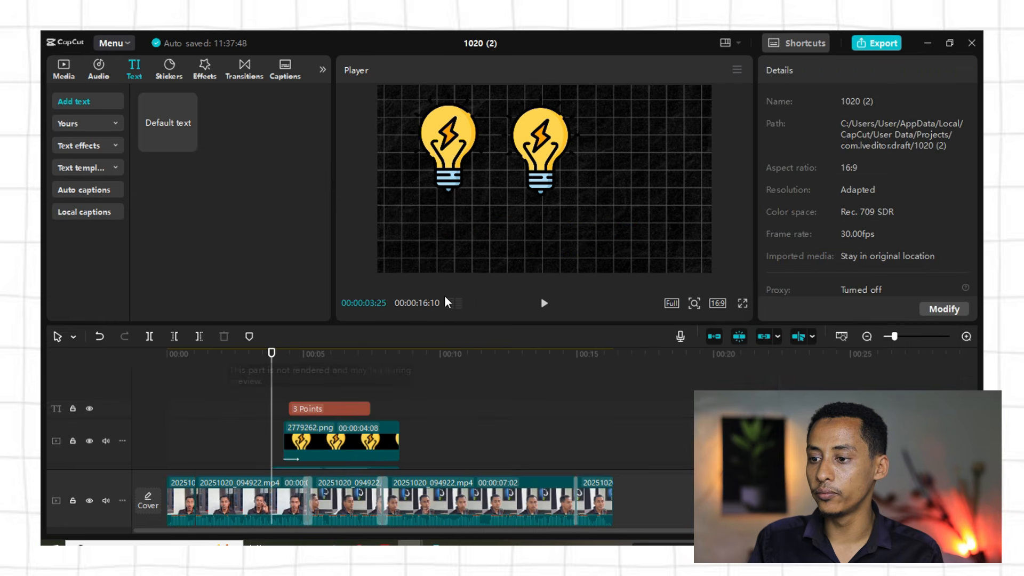
{"action": "left_click", "coordinate": [544, 303]}
{"action": "left_click", "coordinate": [544, 303]}
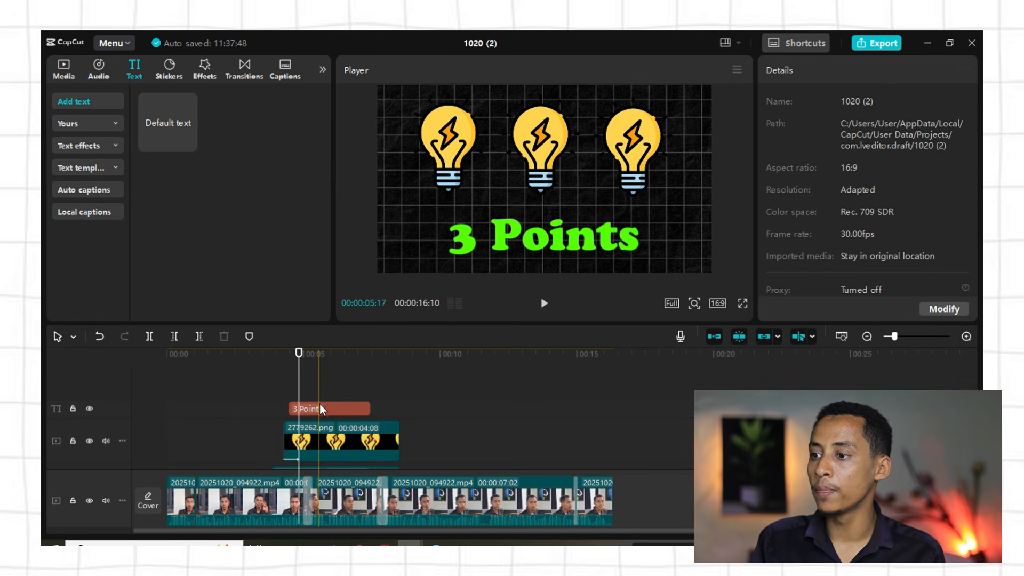
Apply the Wave in entrance animation to the "3 Points" text and play back the section
{"action": "left_click", "coordinate": [318, 406]}
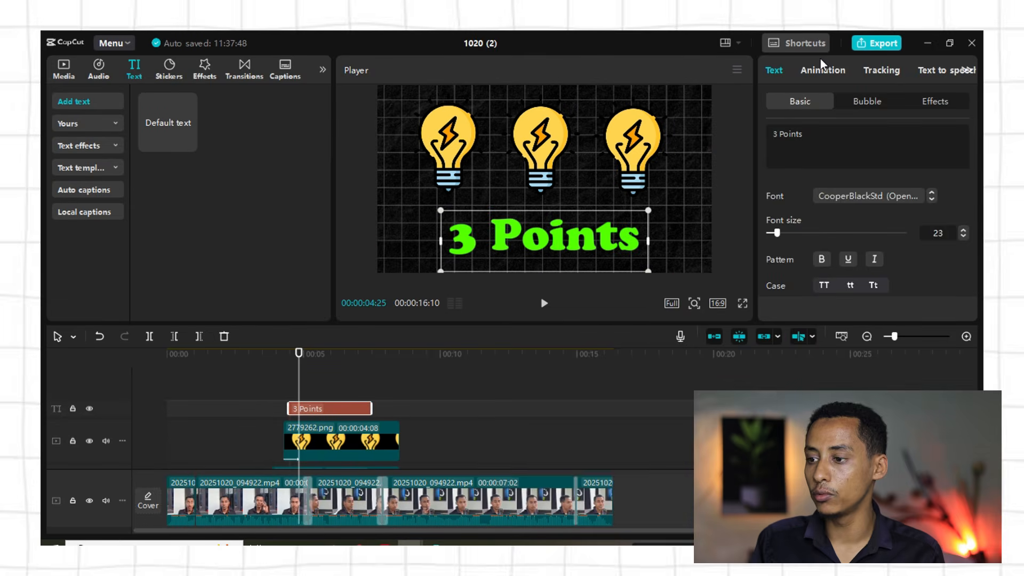
{"action": "left_click", "coordinate": [812, 70]}
{"action": "left_click", "coordinate": [781, 204]}
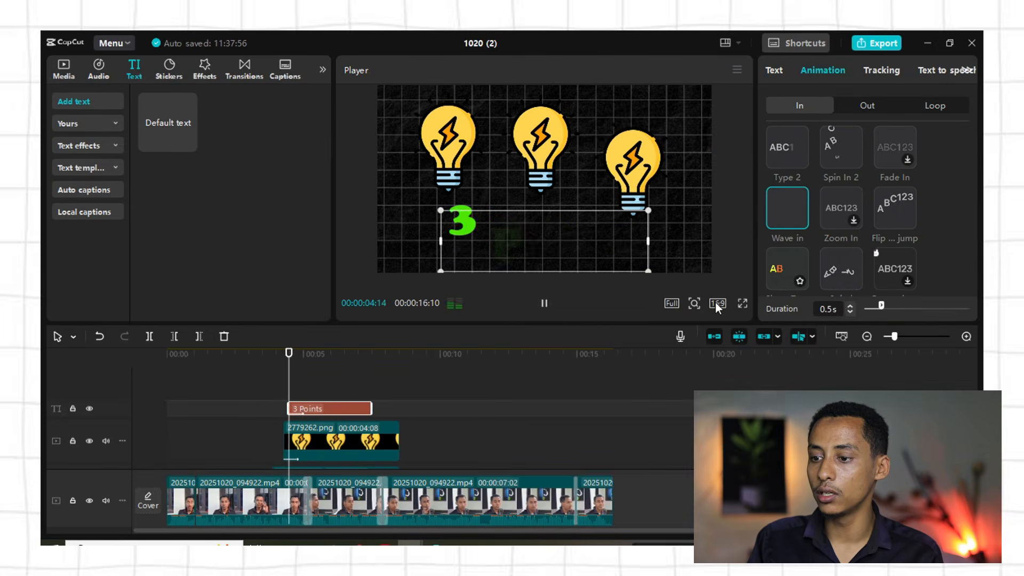
{"action": "left_click", "coordinate": [271, 376]}
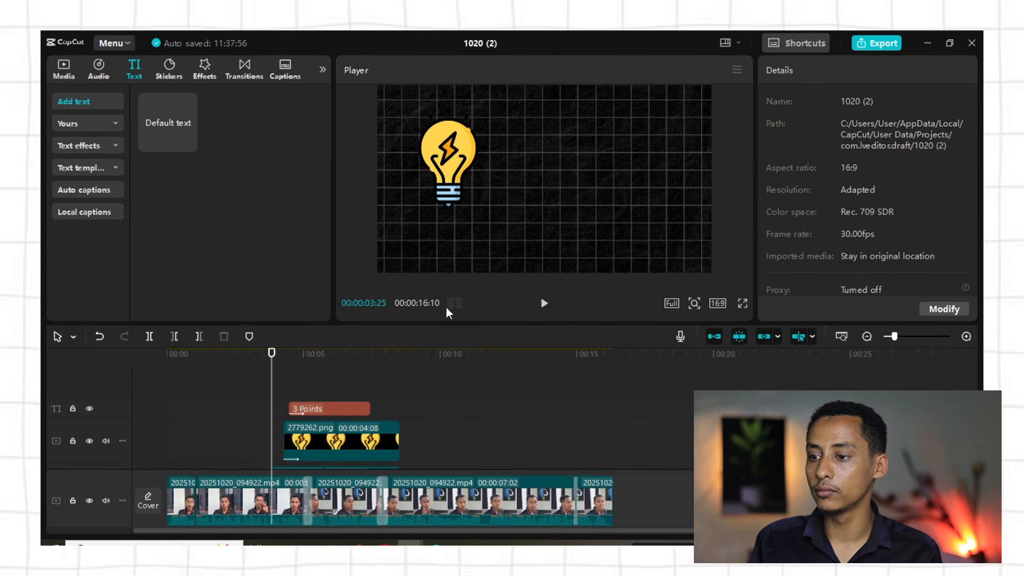
{"action": "left_click", "coordinate": [540, 305]}
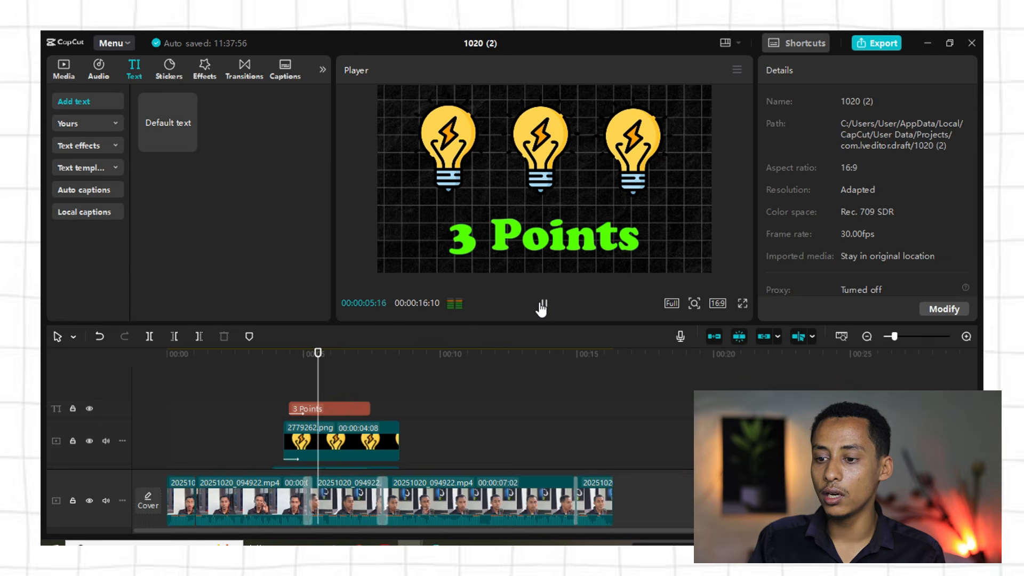
{"action": "left_click", "coordinate": [540, 304]}
Trim the ends of the three bulb clips and the "3 Points" text to the playhead, just before six seconds
{"action": "left_click", "coordinate": [332, 434]}
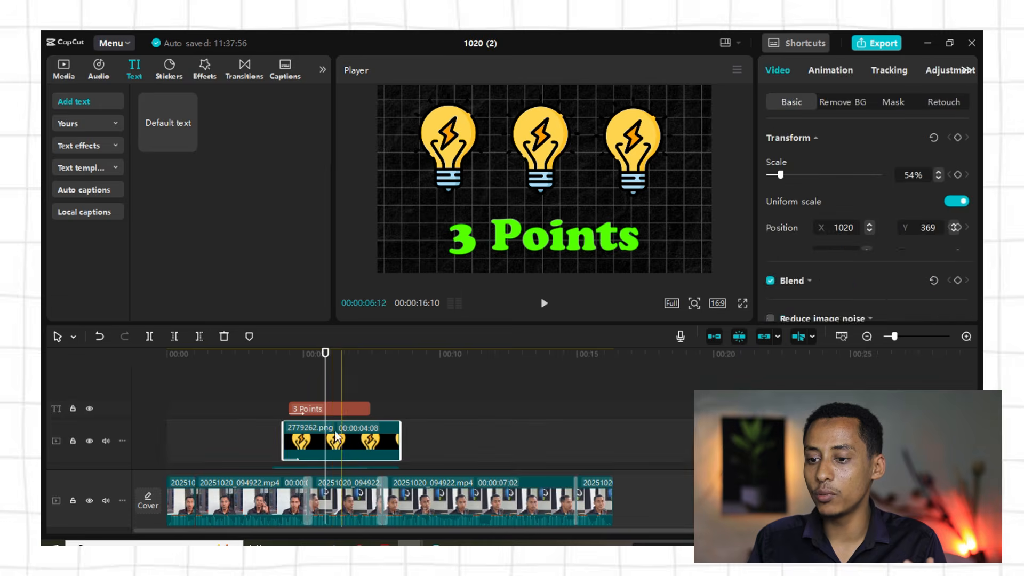
{"action": "left_click", "coordinate": [194, 335]}
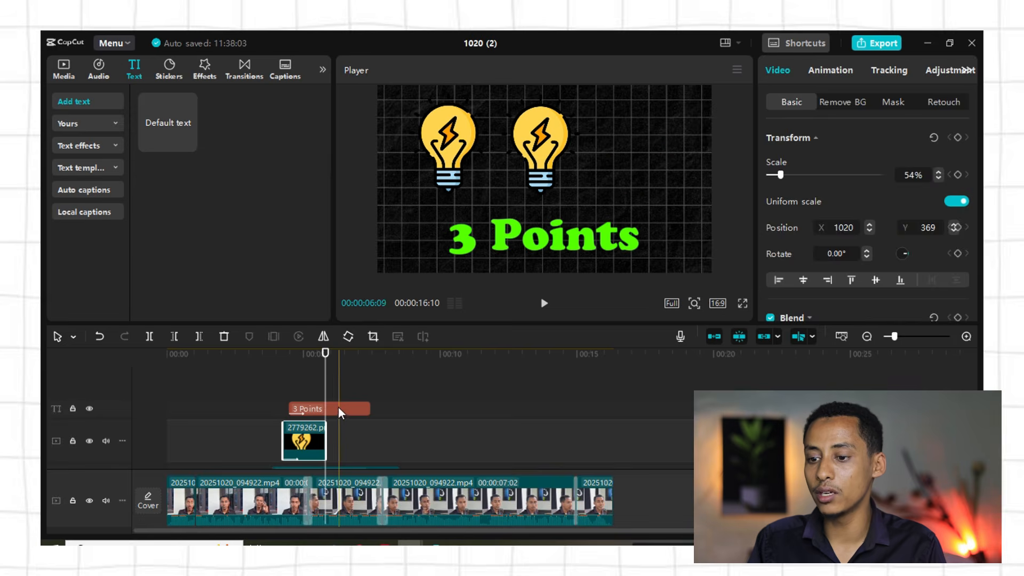
{"action": "left_click", "coordinate": [338, 406]}
{"action": "left_click", "coordinate": [199, 336]}
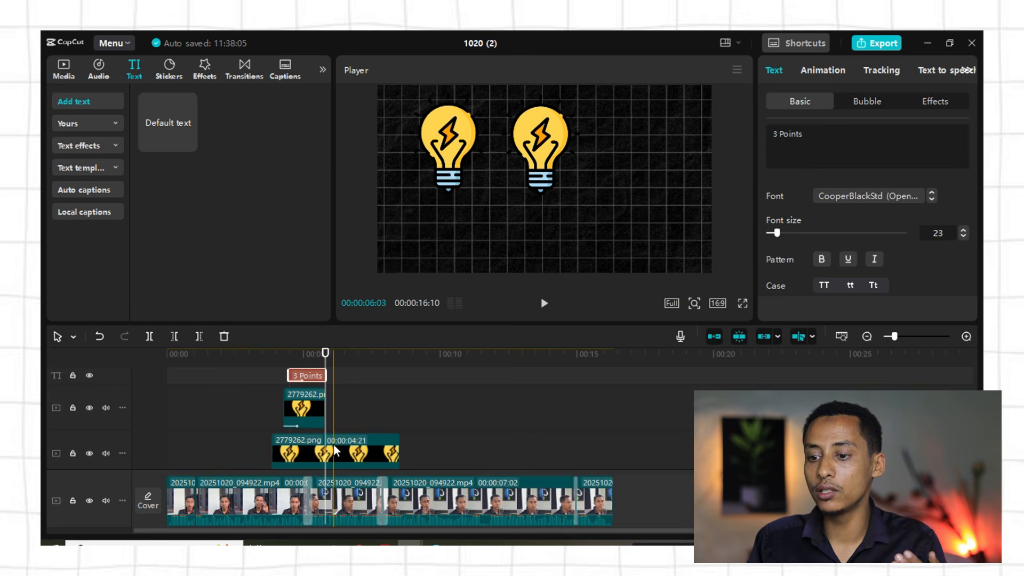
{"action": "left_click", "coordinate": [333, 447]}
{"action": "left_click", "coordinate": [198, 336]}
{"action": "scroll", "coordinate": [281, 392], "scroll_direction": "down", "scroll_amount": 2}
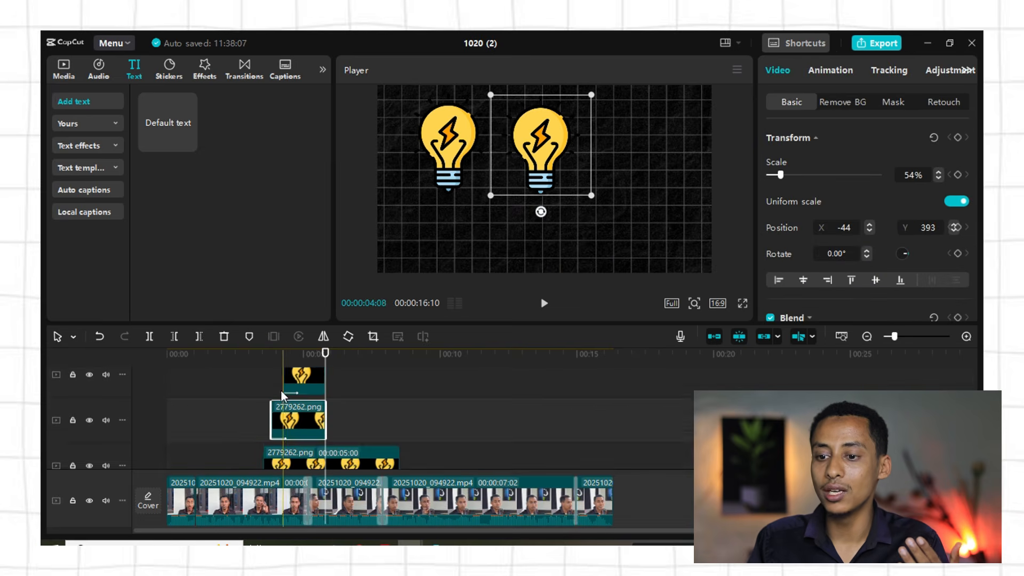
{"action": "left_click", "coordinate": [320, 449]}
{"action": "left_click", "coordinate": [198, 335]}
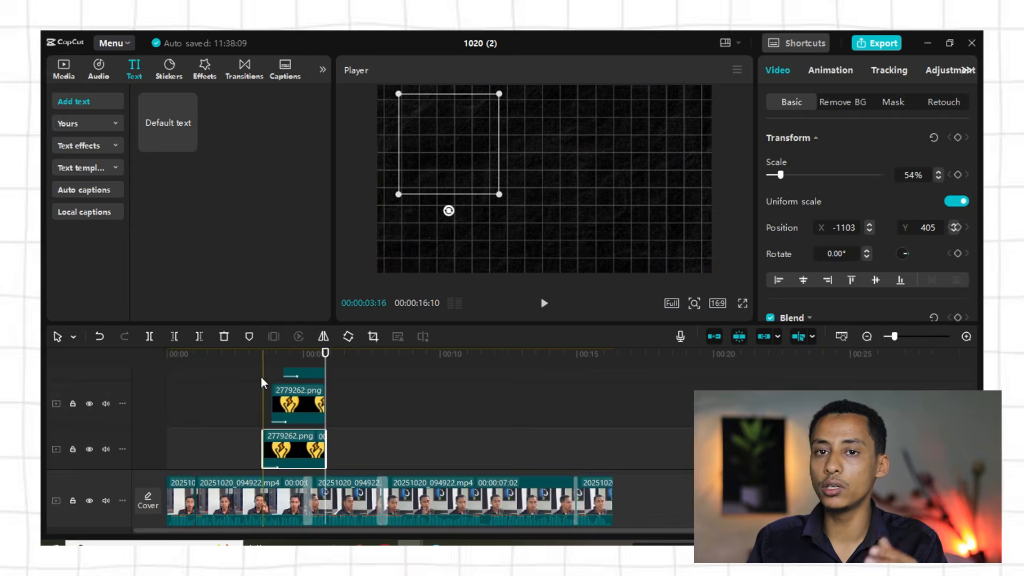
Play back the edit repeatedly from the start to review the overlay visuals, staggered bulbs and "3 Points" animation
{"action": "left_click", "coordinate": [229, 379]}
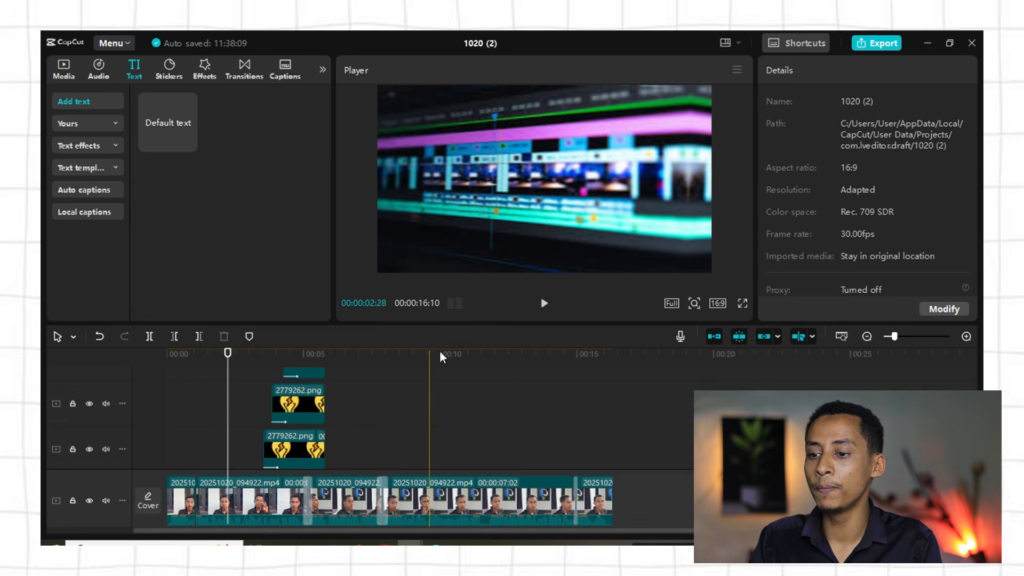
{"action": "left_click", "coordinate": [545, 306]}
{"action": "left_click", "coordinate": [546, 306]}
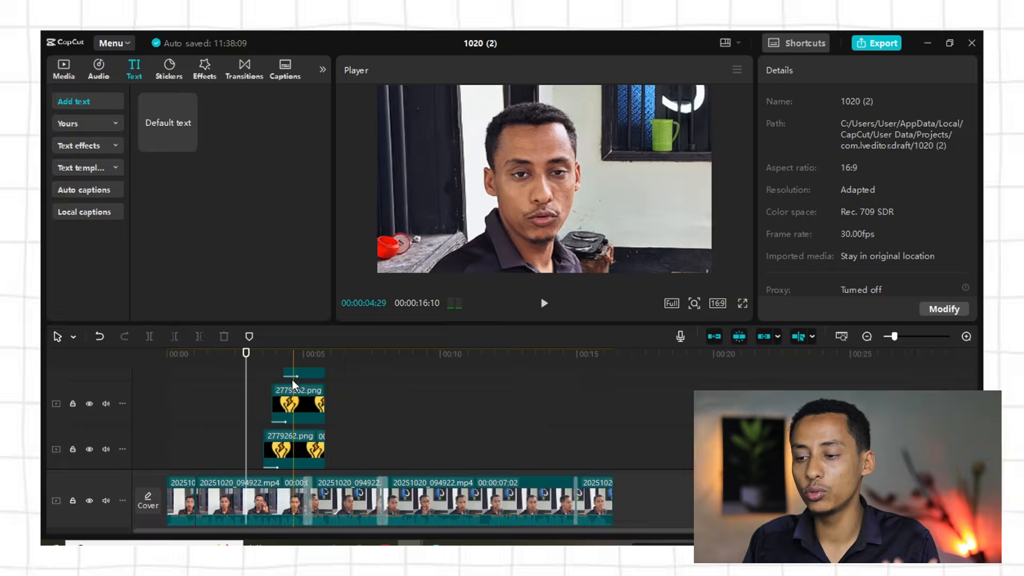
{"action": "left_click_drag", "start_coordinate": [250, 356], "coordinate": [93, 347]}
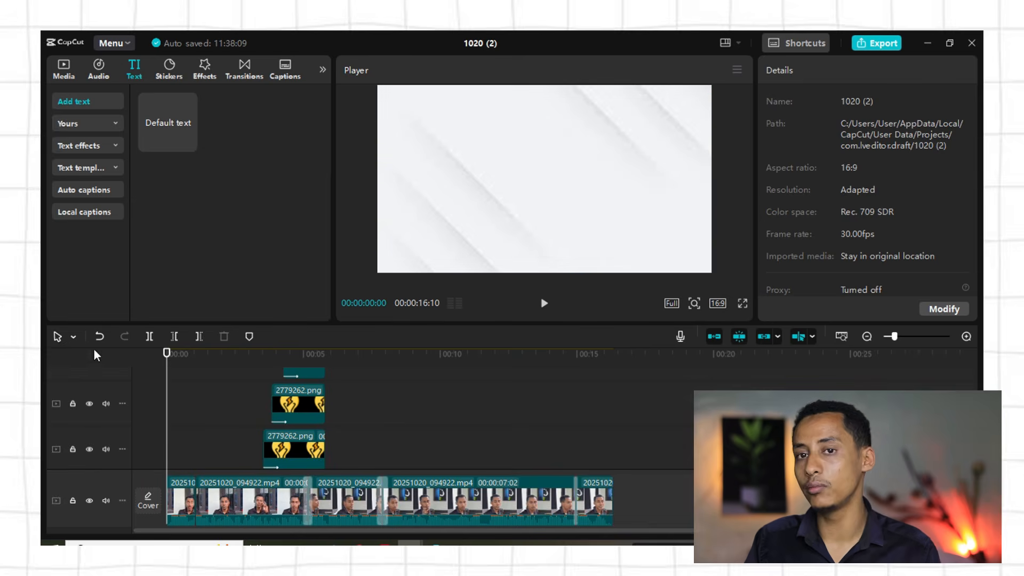
{"action": "left_click", "coordinate": [540, 304]}
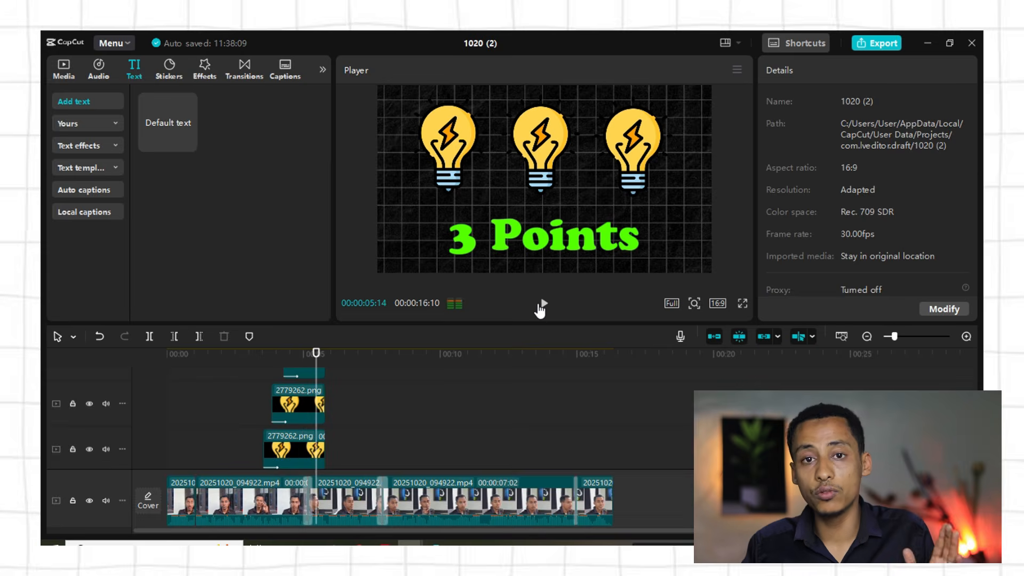
{"action": "left_click", "coordinate": [540, 305]}
{"action": "left_click_drag", "start_coordinate": [302, 357], "coordinate": [81, 360]}
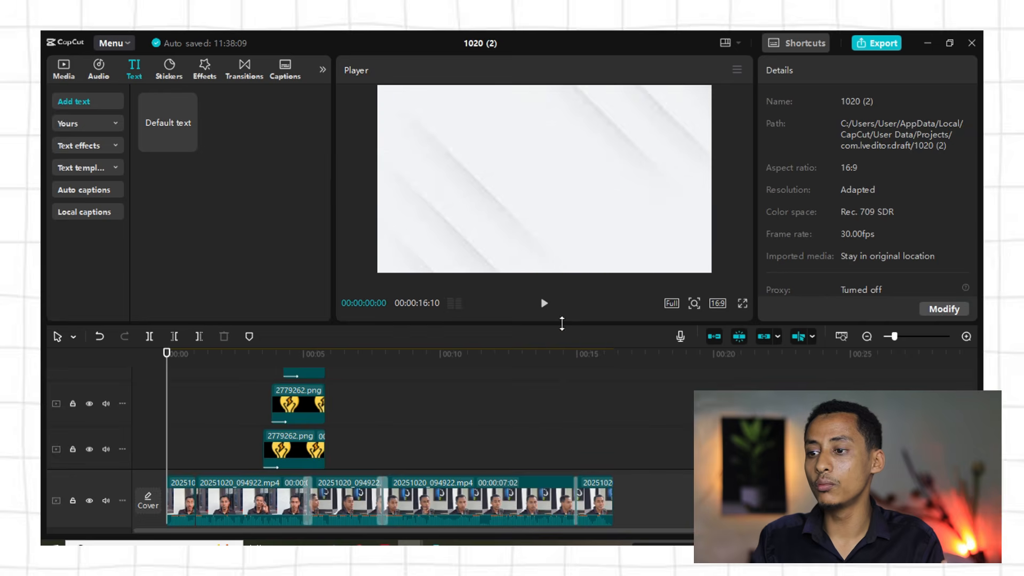
{"action": "left_click", "coordinate": [540, 303]}
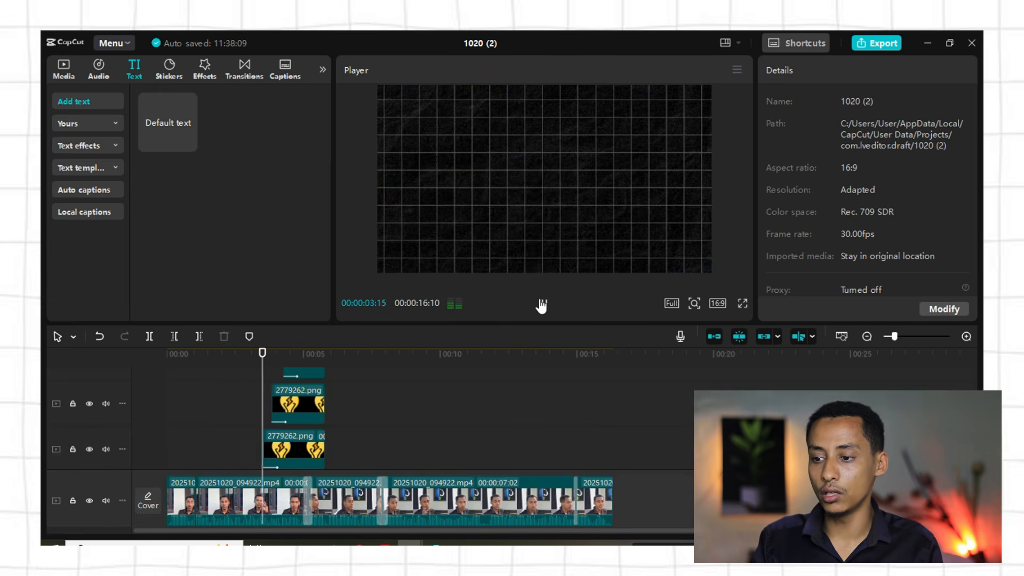
{"action": "left_click", "coordinate": [541, 303]}
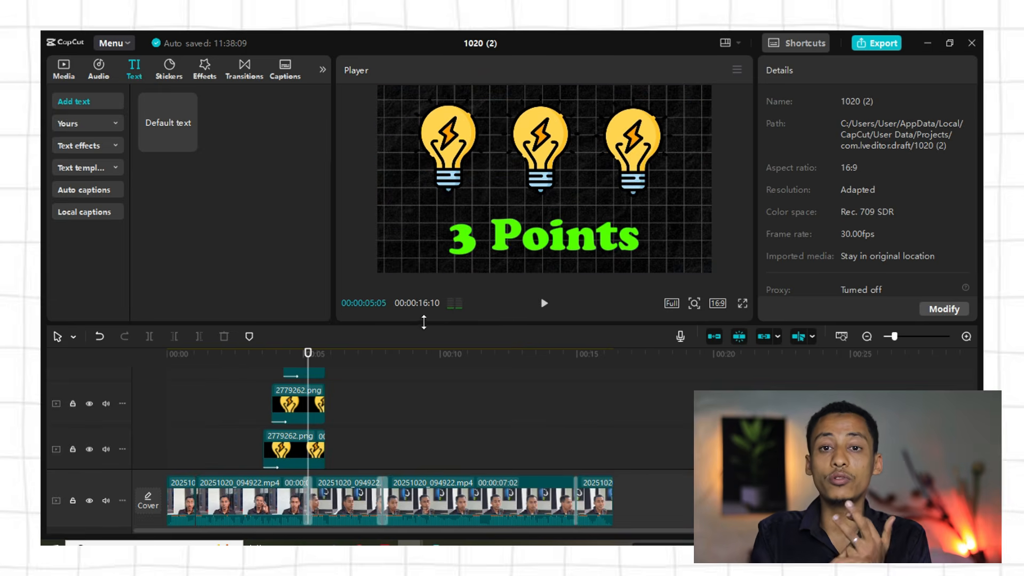
{"action": "left_click", "coordinate": [292, 352]}
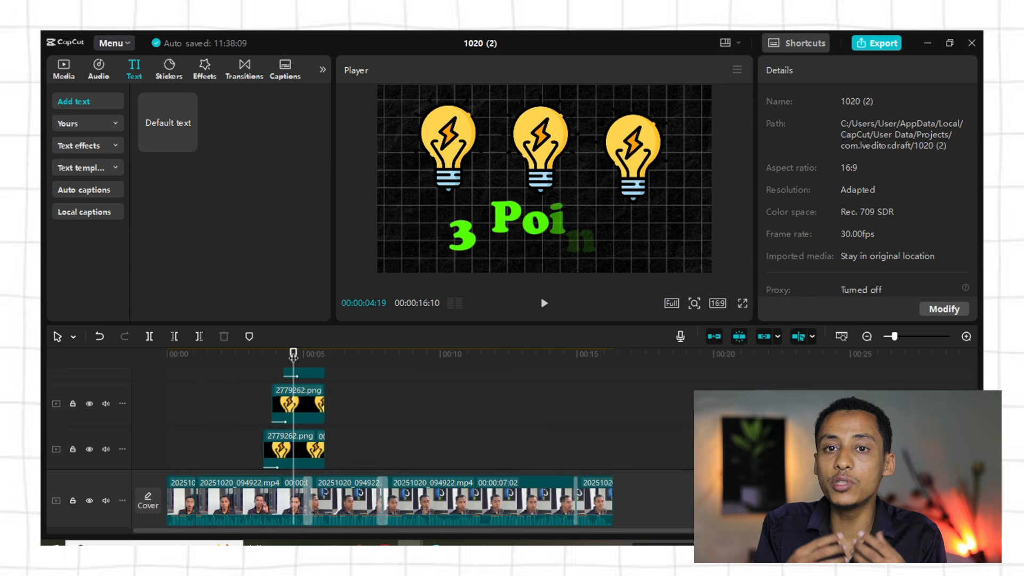
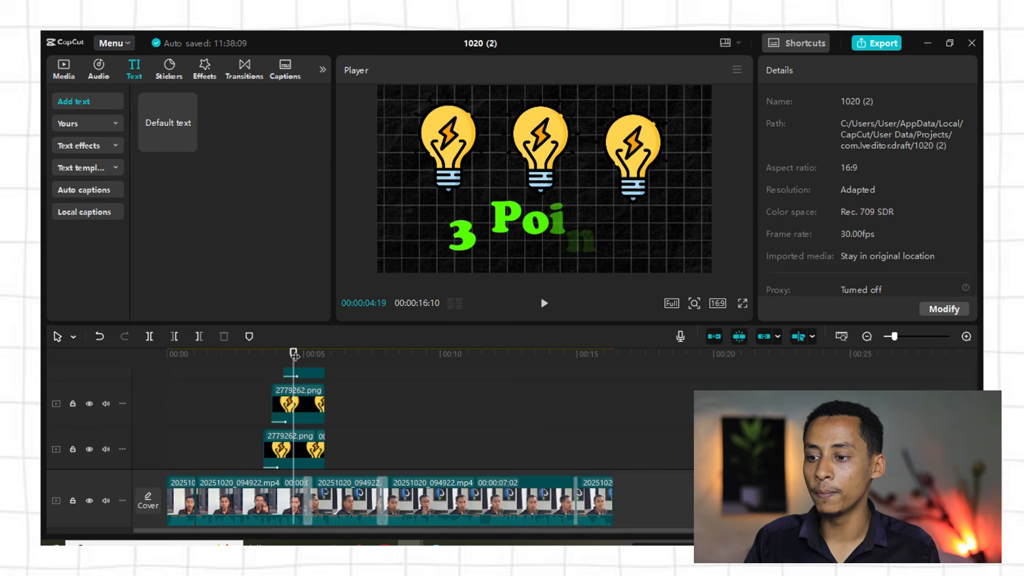
{"action": "left_click_drag", "start_coordinate": [221, 361], "coordinate": [164, 358]}
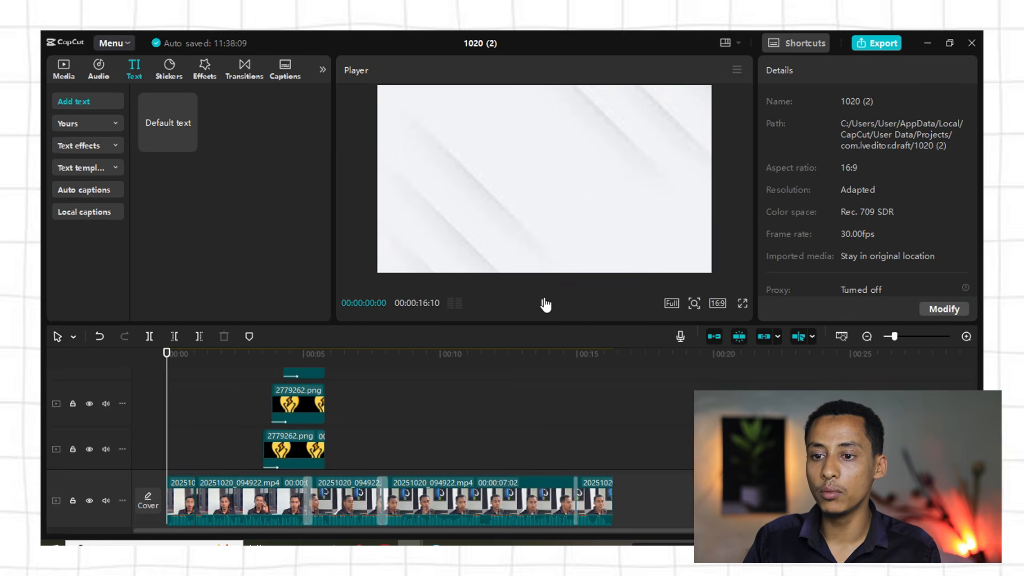
{"action": "left_click", "coordinate": [544, 302]}
{"action": "left_click", "coordinate": [544, 303]}
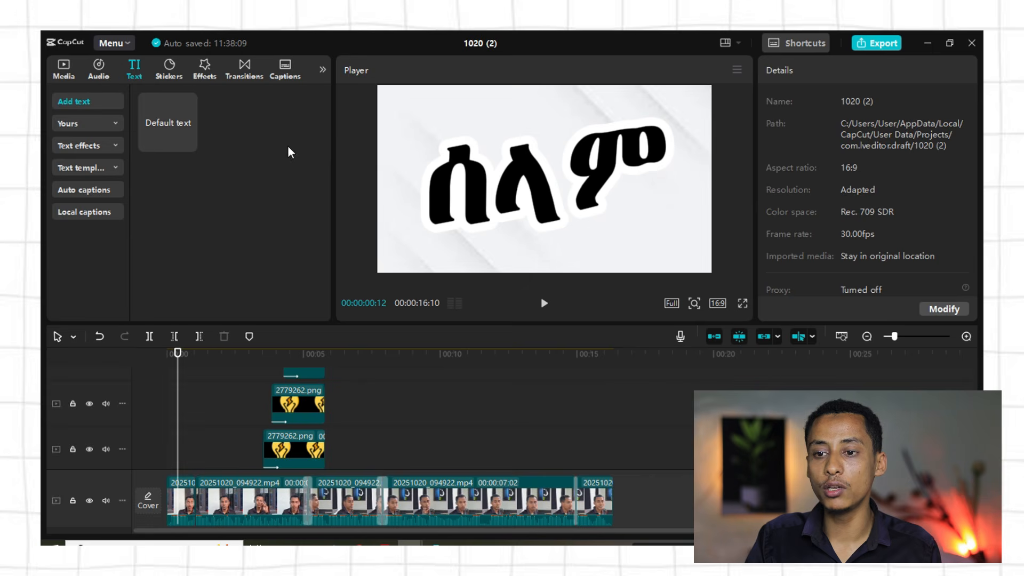
Search the audio library for "transition" sounds
{"action": "left_click", "coordinate": [95, 72]}
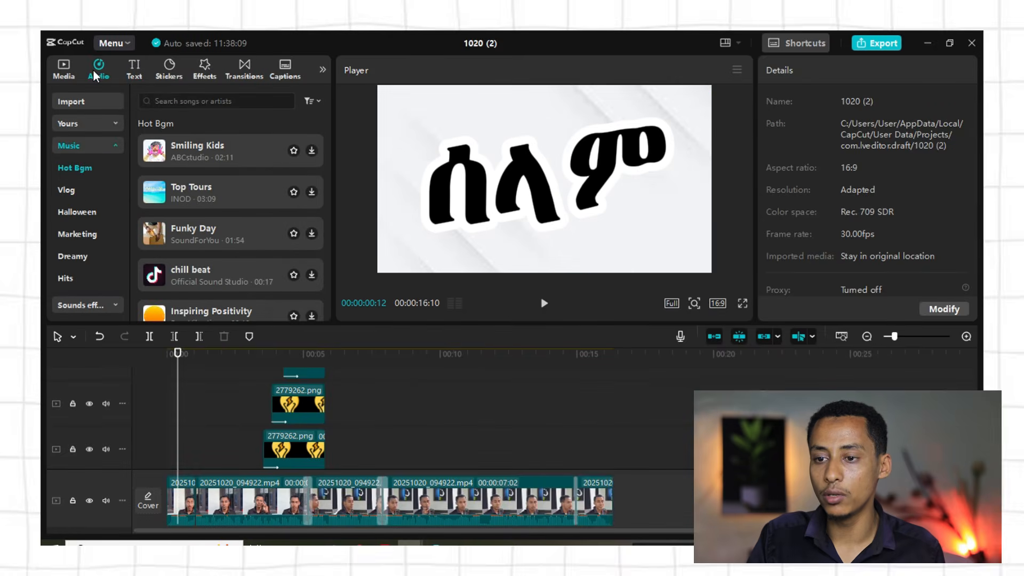
{"action": "left_click", "coordinate": [197, 104]}
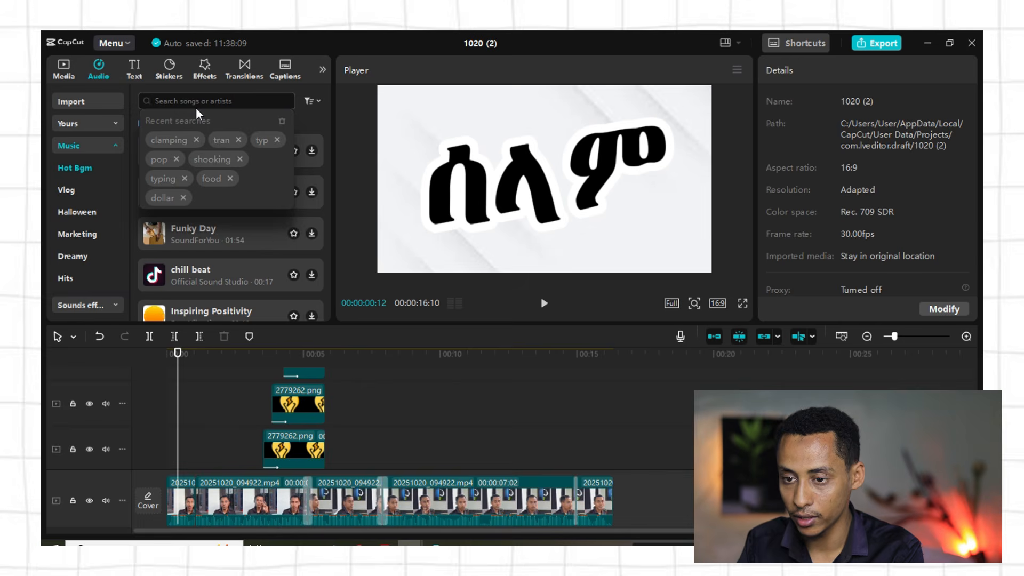
{"action": "type", "text": "ta"}
{"action": "key", "text": "BackSpace"}
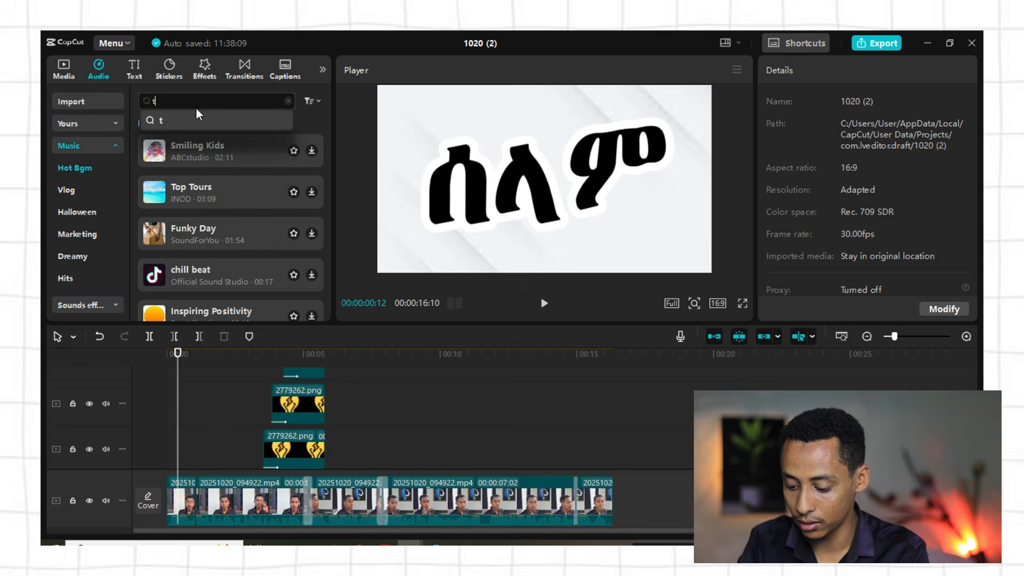
{"action": "type", "text": "ramsition"}
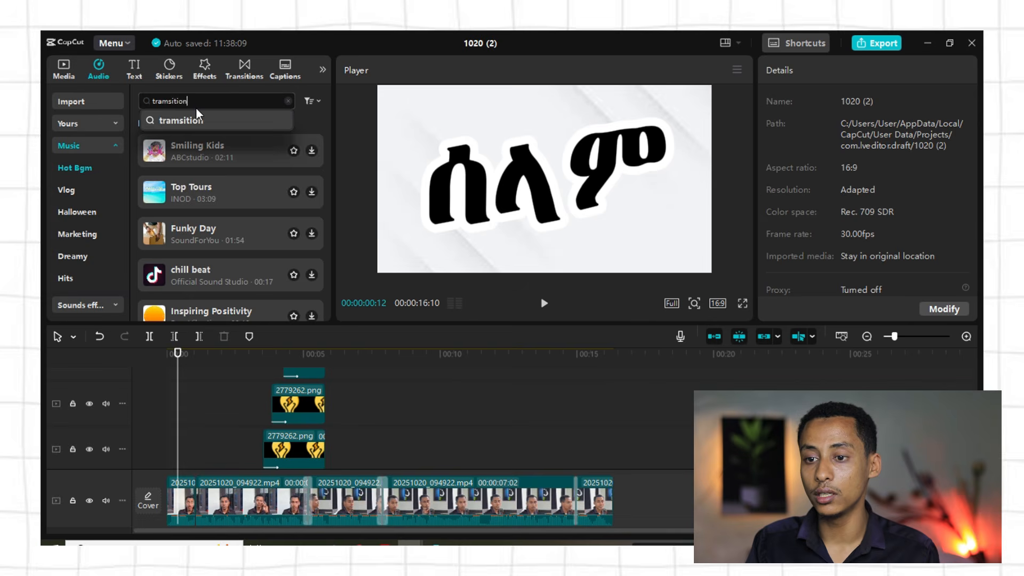
{"action": "key", "text": "Return"}
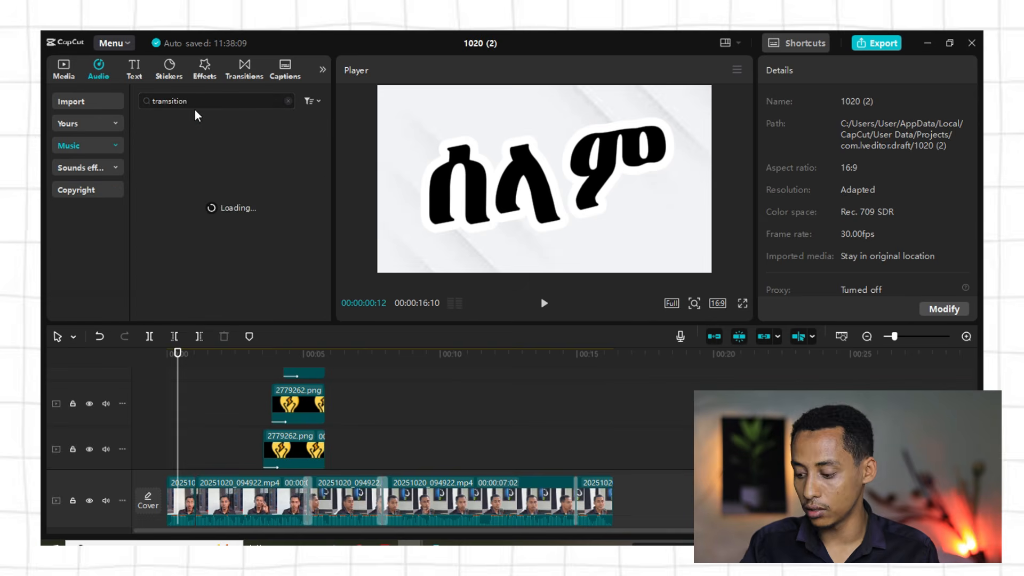
{"action": "left_click", "coordinate": [166, 101]}
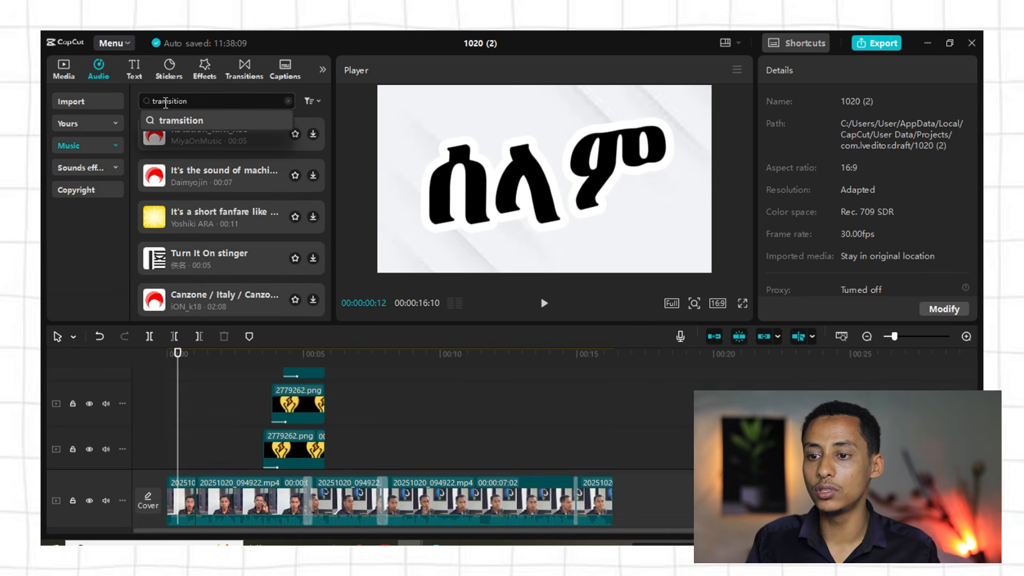
{"action": "left_click", "coordinate": [74, 249]}
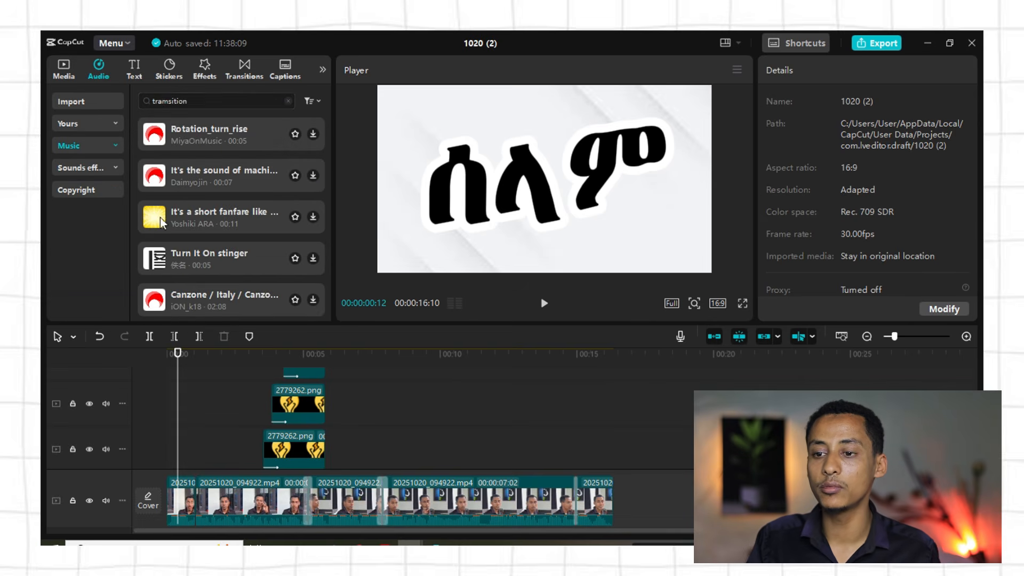
{"action": "left_click", "coordinate": [213, 139]}
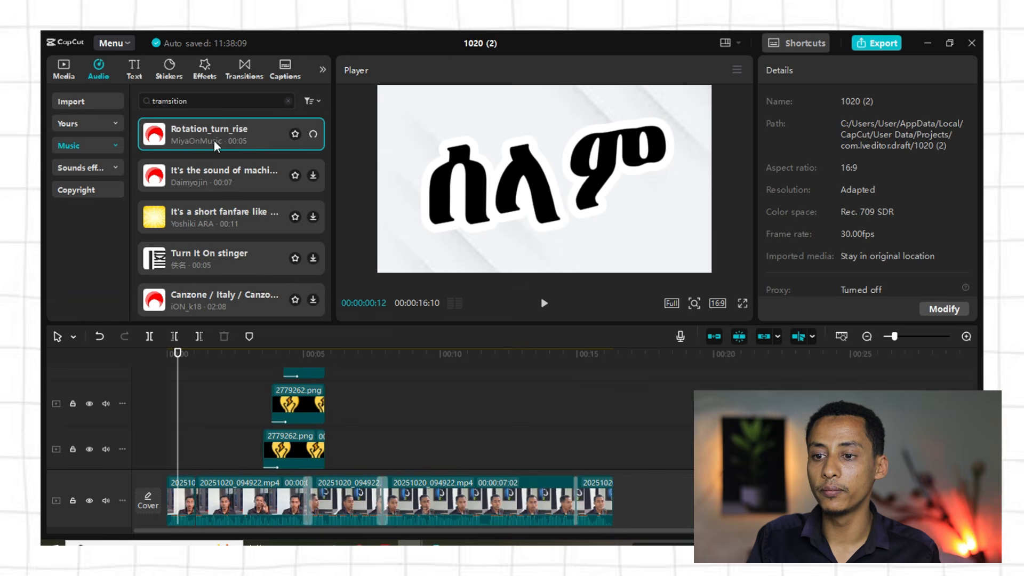
{"action": "left_click", "coordinate": [168, 101]}
{"action": "key", "text": "BackSpace"}
{"action": "type", "text": "n"}
{"action": "key", "text": "Return"}
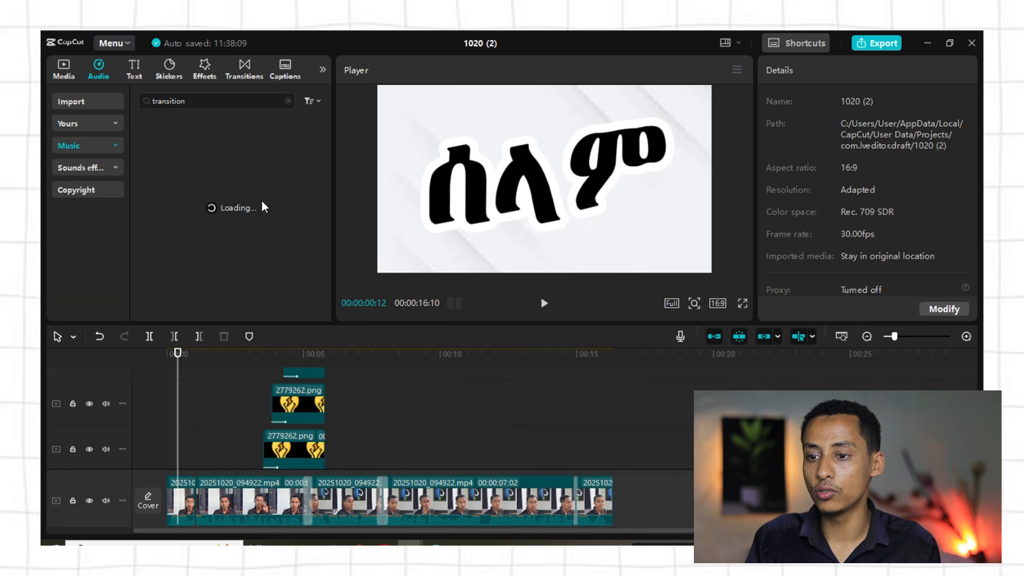
Audition the transition sounds and place Transition - 52649 on an audio track at the very start of the edit
{"action": "left_click", "coordinate": [221, 187]}
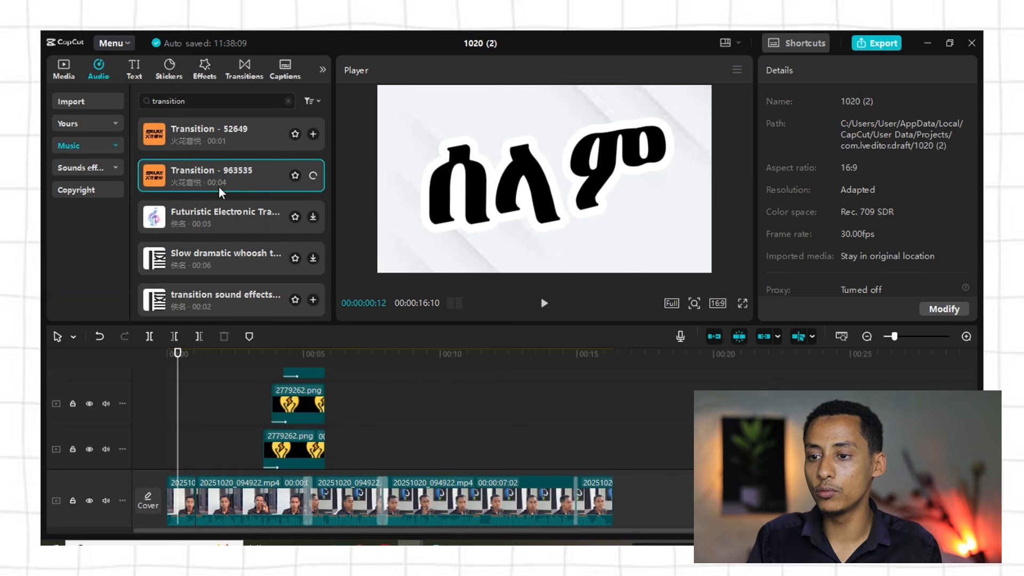
{"action": "left_click", "coordinate": [203, 132]}
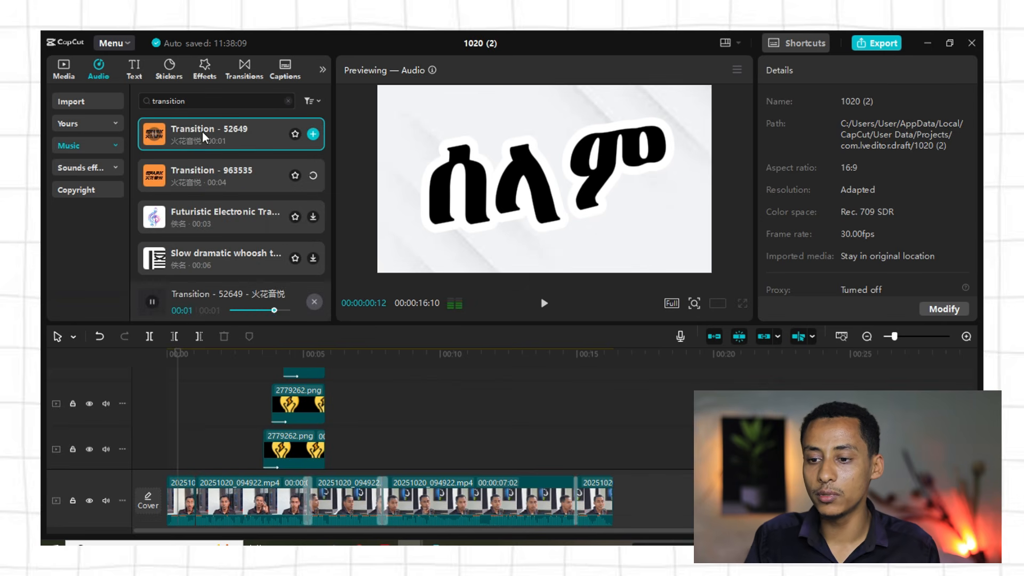
{"action": "scroll", "coordinate": [213, 427], "scroll_direction": "down", "scroll_amount": 2}
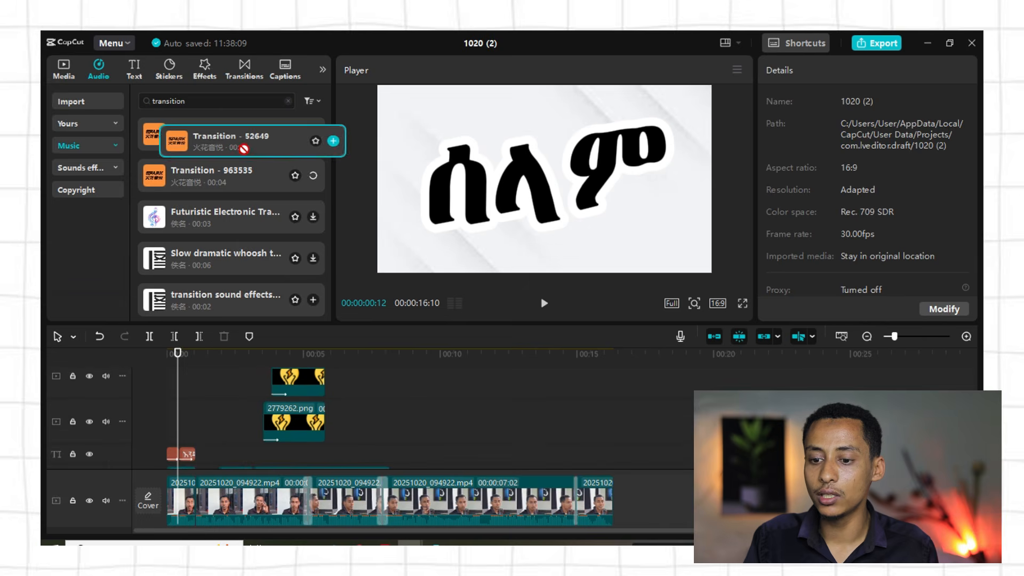
{"action": "scroll", "coordinate": [243, 396], "scroll_direction": "down", "scroll_amount": 3}
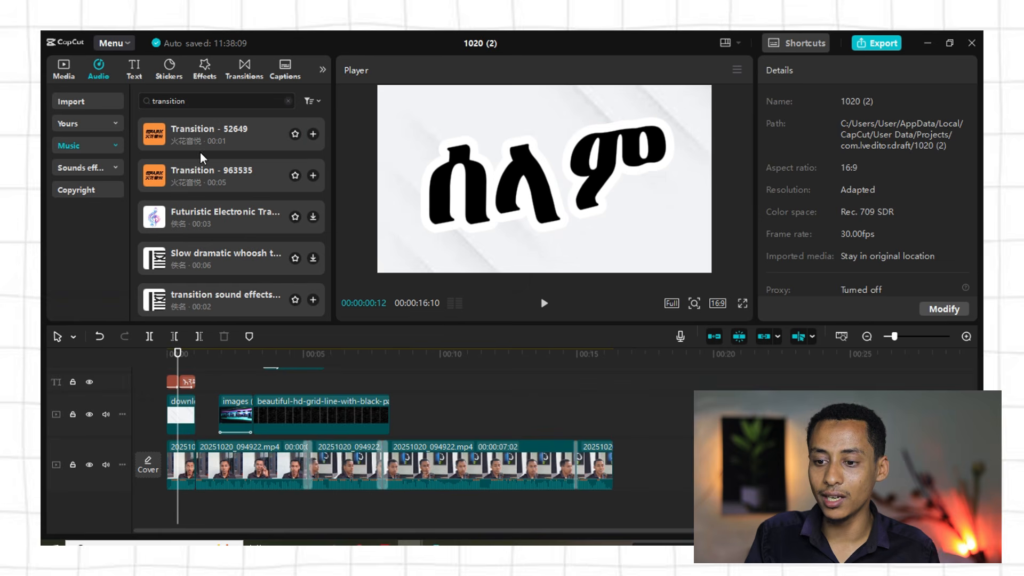
{"action": "left_click_drag", "start_coordinate": [218, 128], "coordinate": [149, 512]}
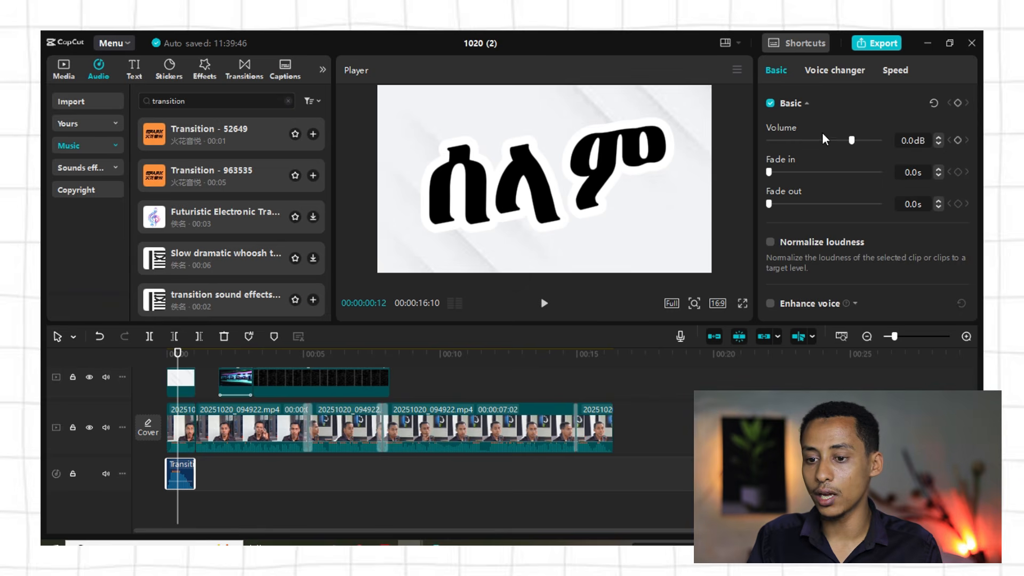
Lower the opening transition sound's volume to -12.5 dB and play back the intro text section
{"action": "left_click", "coordinate": [834, 141]}
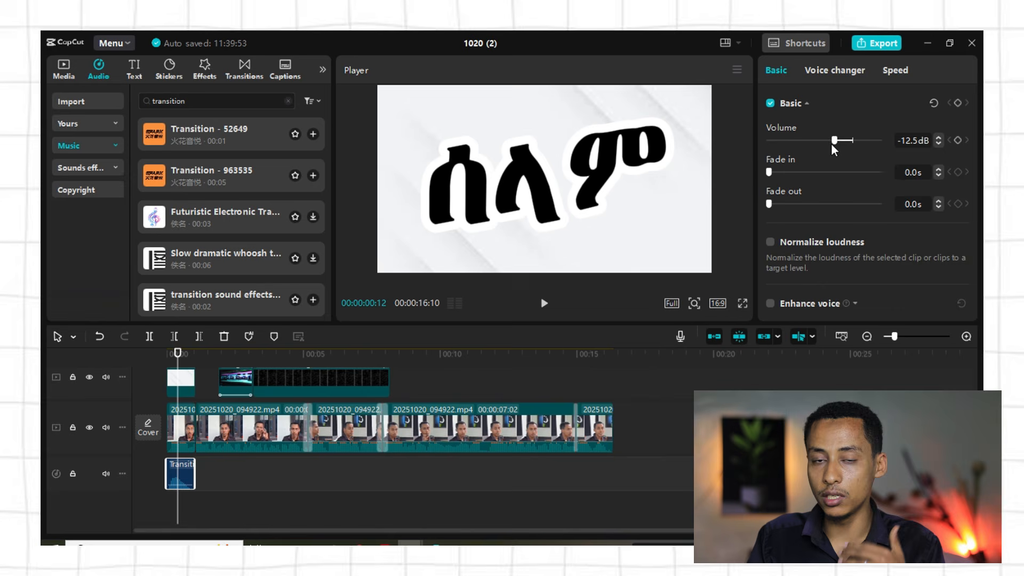
{"action": "left_click", "coordinate": [544, 302]}
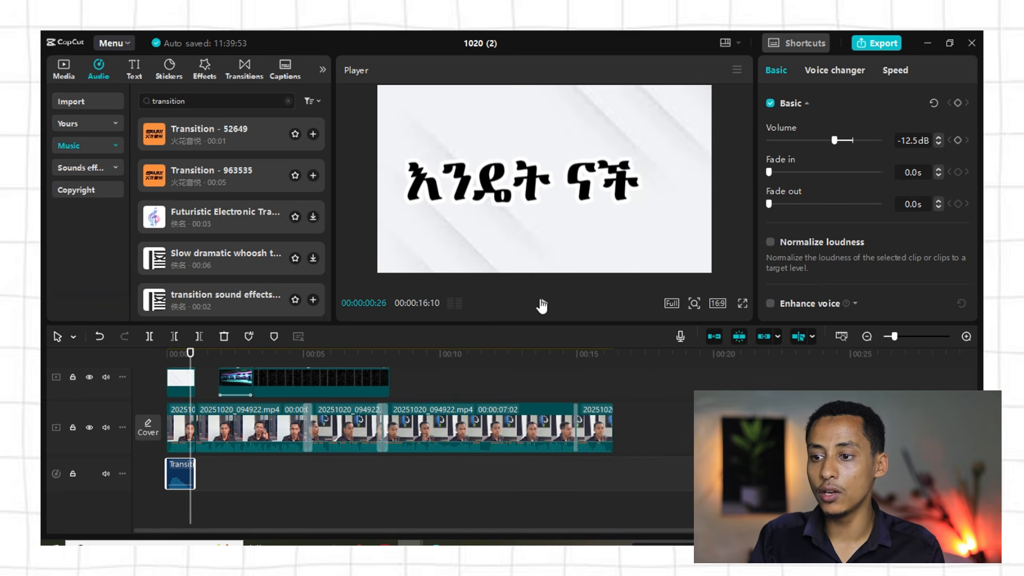
{"action": "left_click", "coordinate": [542, 304]}
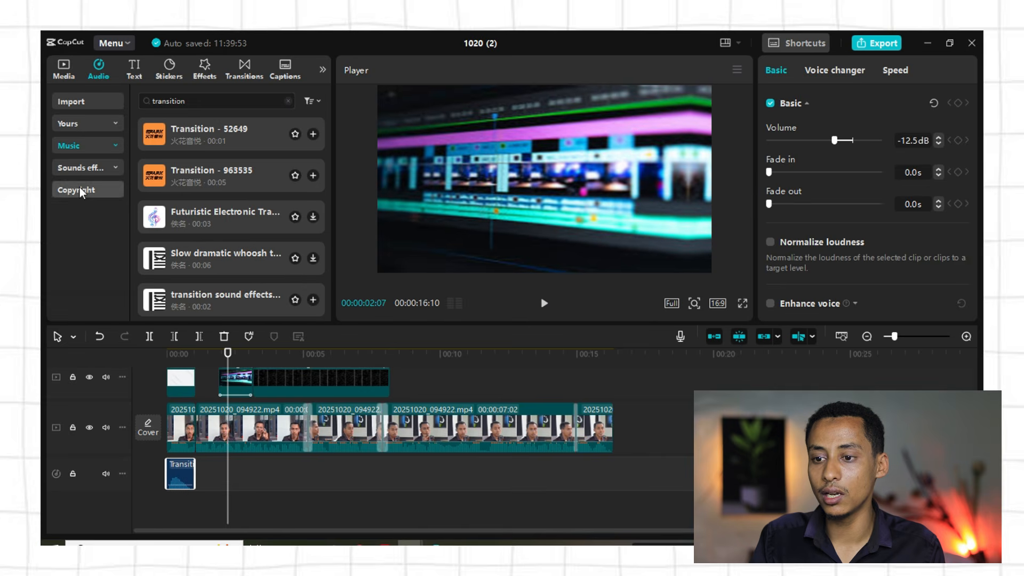
Audition more transition sounds, add Transition - 52948 under the start of the images (1) overlay, and play back that section
{"action": "left_click", "coordinate": [212, 139]}
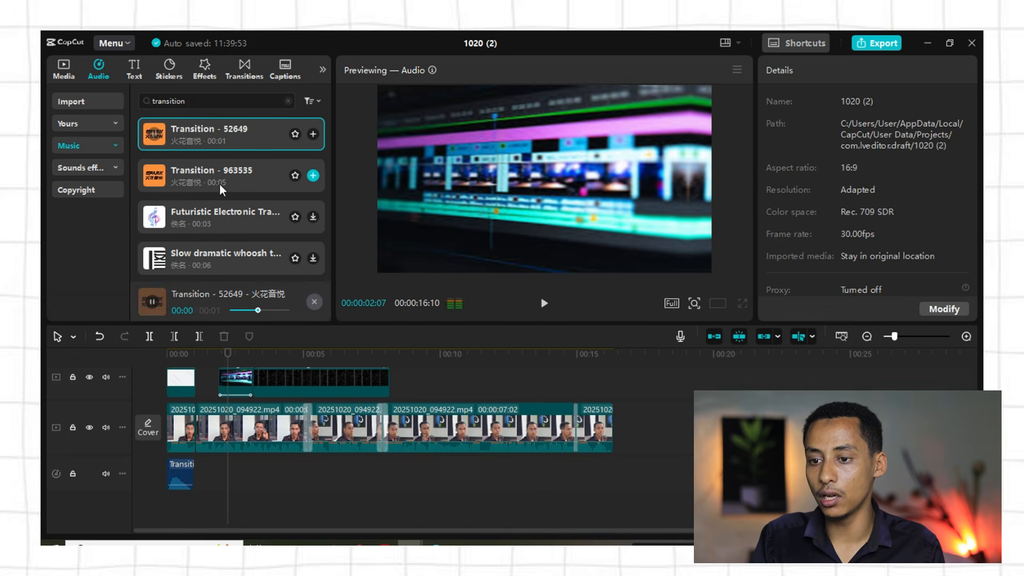
{"action": "scroll", "coordinate": [222, 192], "scroll_direction": "down", "scroll_amount": 2}
{"action": "left_click", "coordinate": [224, 187]}
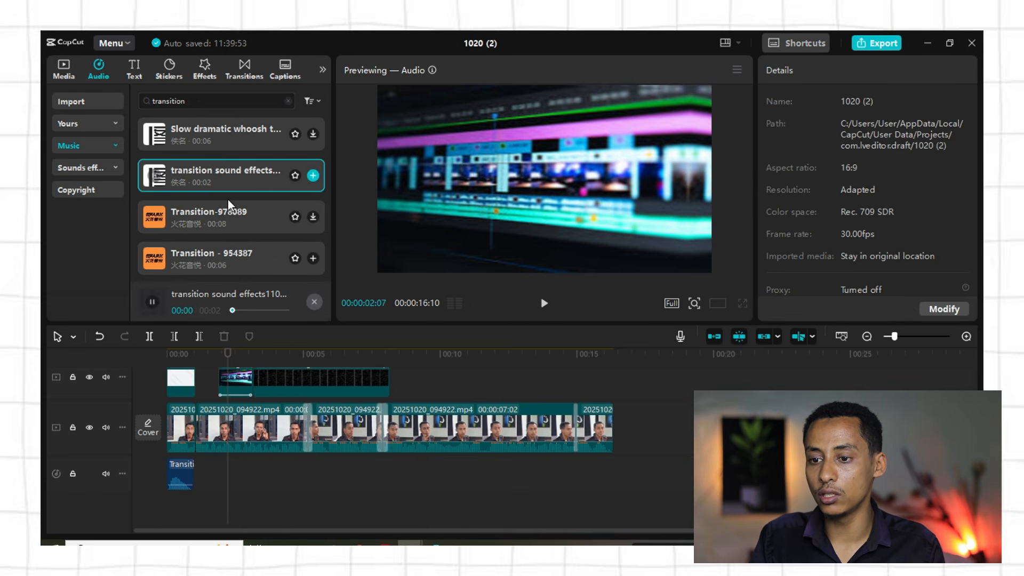
{"action": "scroll", "coordinate": [217, 203], "scroll_direction": "down", "scroll_amount": 3}
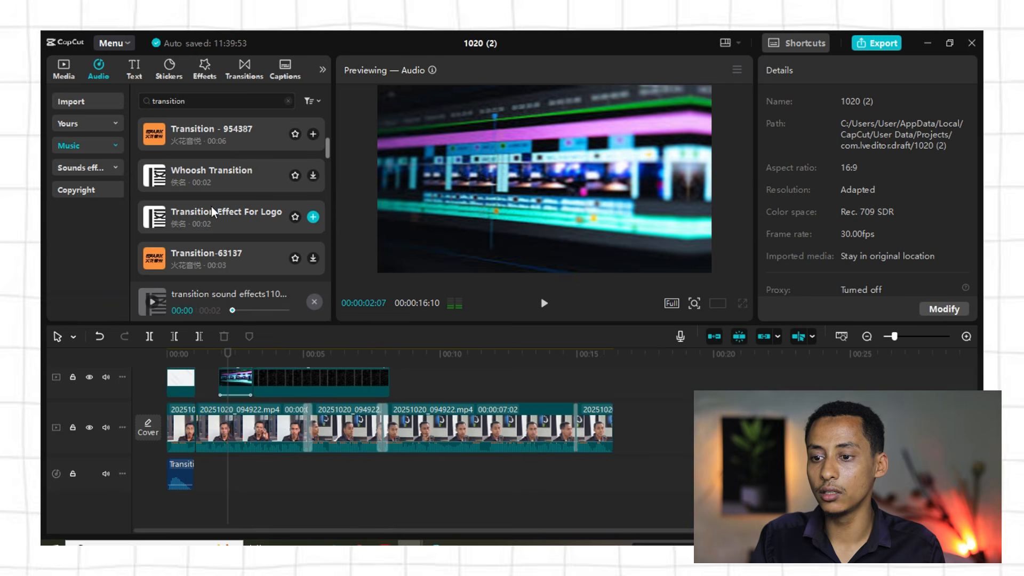
{"action": "scroll", "coordinate": [212, 211], "scroll_direction": "down", "scroll_amount": 2}
{"action": "left_click", "coordinate": [214, 241]}
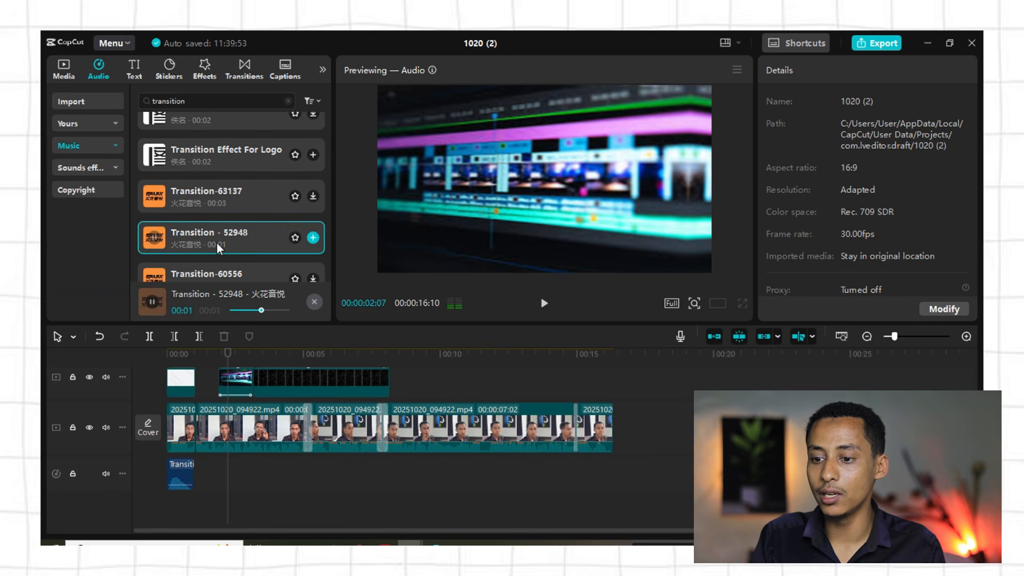
{"action": "left_click_drag", "start_coordinate": [217, 242], "coordinate": [237, 475]}
{"action": "left_click", "coordinate": [210, 354]}
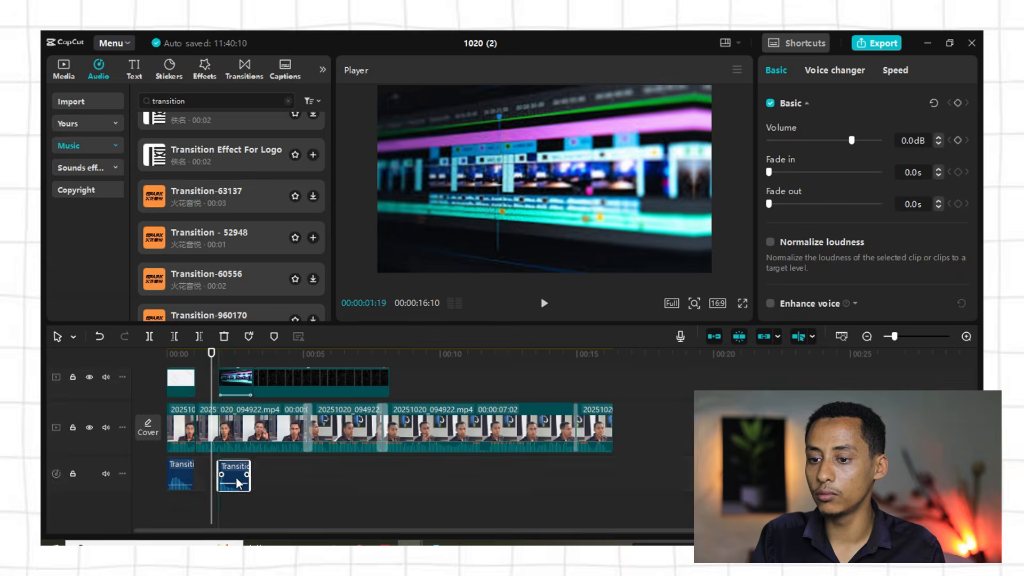
{"action": "left_click", "coordinate": [545, 303]}
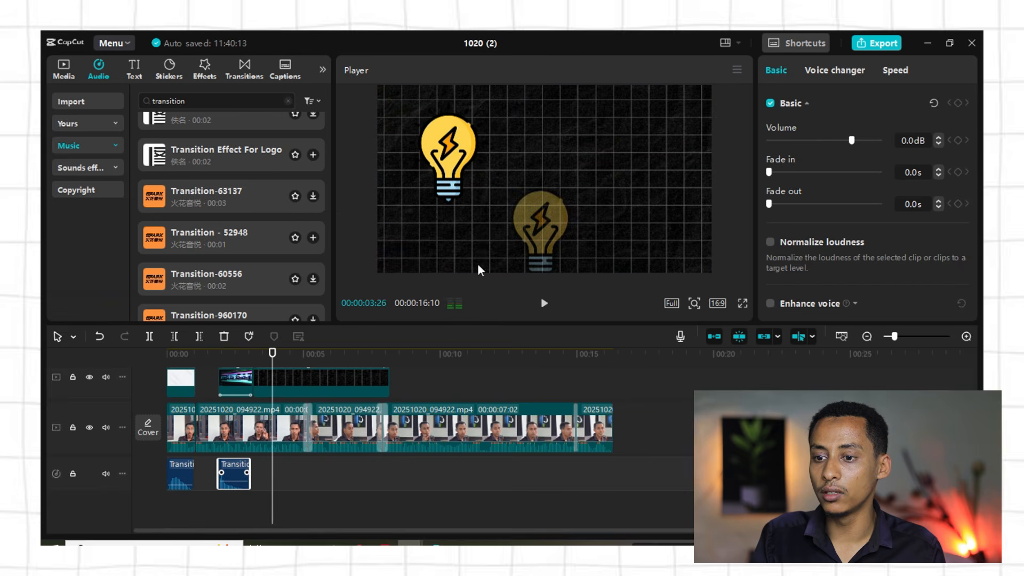
Preview further sounds, add another Transition - 52948 under the start of the black grid background, and play it back
{"action": "left_click", "coordinate": [207, 283]}
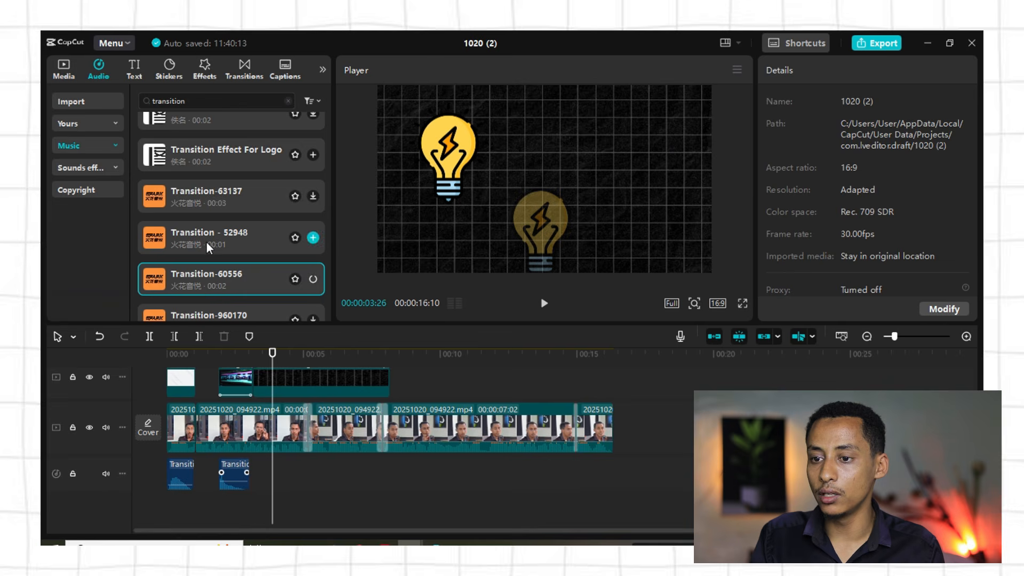
{"action": "scroll", "coordinate": [207, 243], "scroll_direction": "down", "scroll_amount": 3}
{"action": "left_click", "coordinate": [205, 201]}
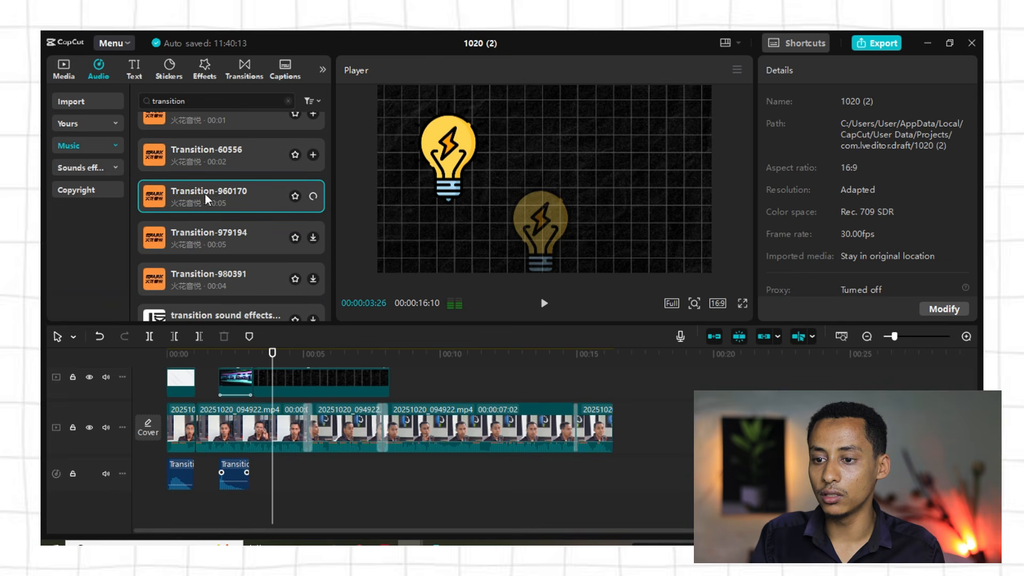
{"action": "left_click", "coordinate": [215, 120]}
{"action": "left_click_drag", "start_coordinate": [215, 123], "coordinate": [251, 475]}
{"action": "left_click", "coordinate": [246, 364]}
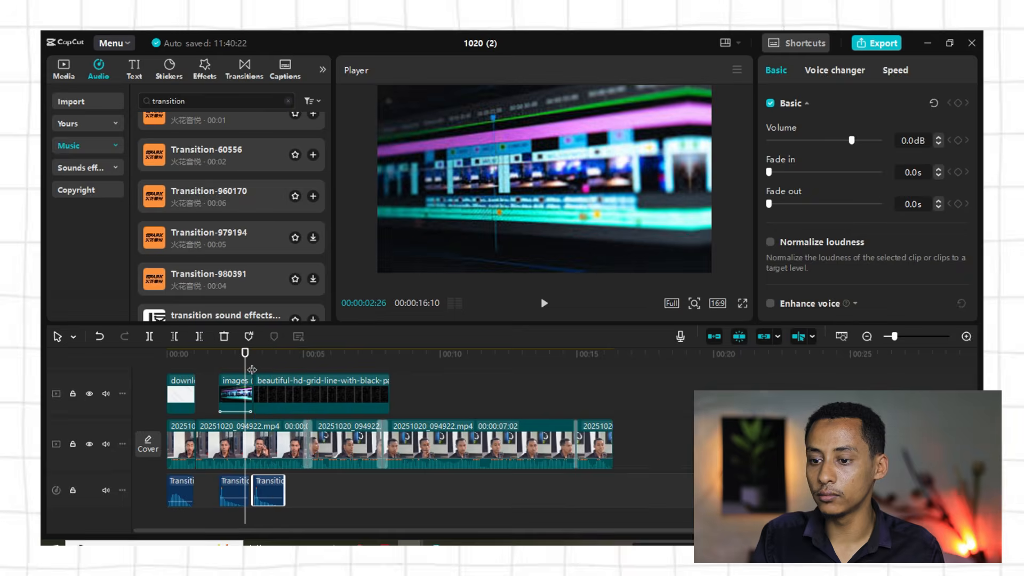
{"action": "left_click", "coordinate": [541, 312]}
{"action": "left_click", "coordinate": [542, 315]}
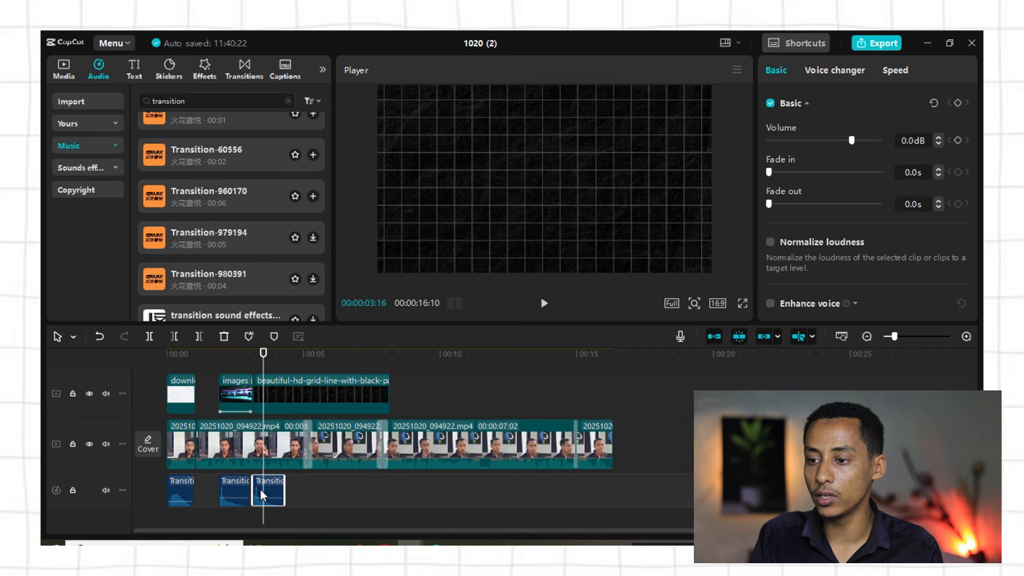
Shift the newest transition sound so it starts with the first bulb's entrance, at about 3.5 seconds, and check the timing
{"action": "left_click_drag", "start_coordinate": [261, 489], "coordinate": [271, 489]}
{"action": "left_click", "coordinate": [542, 303]}
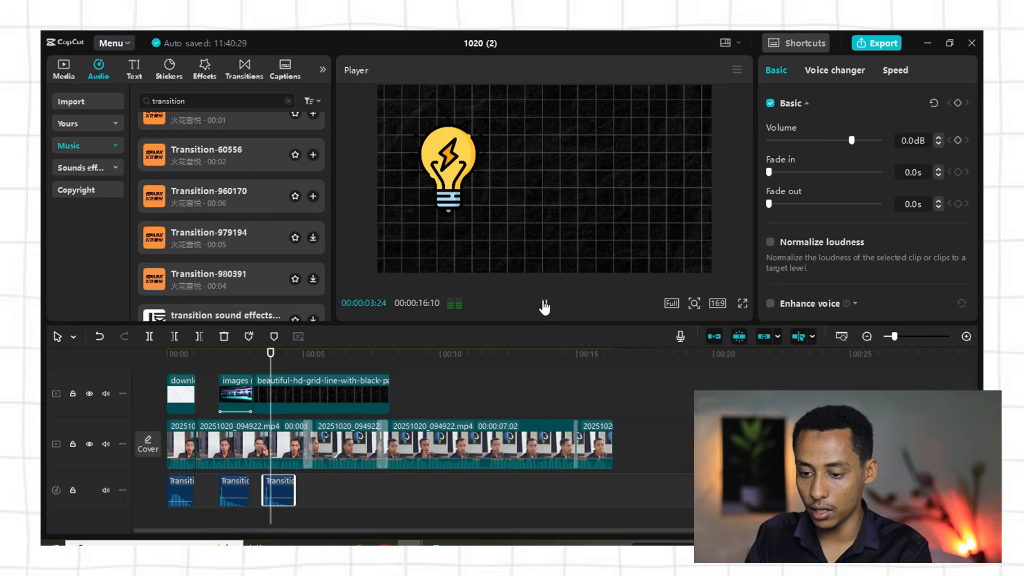
{"action": "left_click", "coordinate": [542, 303]}
Add two copies of the bulb sound on separate audio tracks, staggered to match the second and third bulbs, and play back
{"action": "left_click_drag", "start_coordinate": [277, 492], "coordinate": [299, 502]}
{"action": "left_click", "coordinate": [254, 370]}
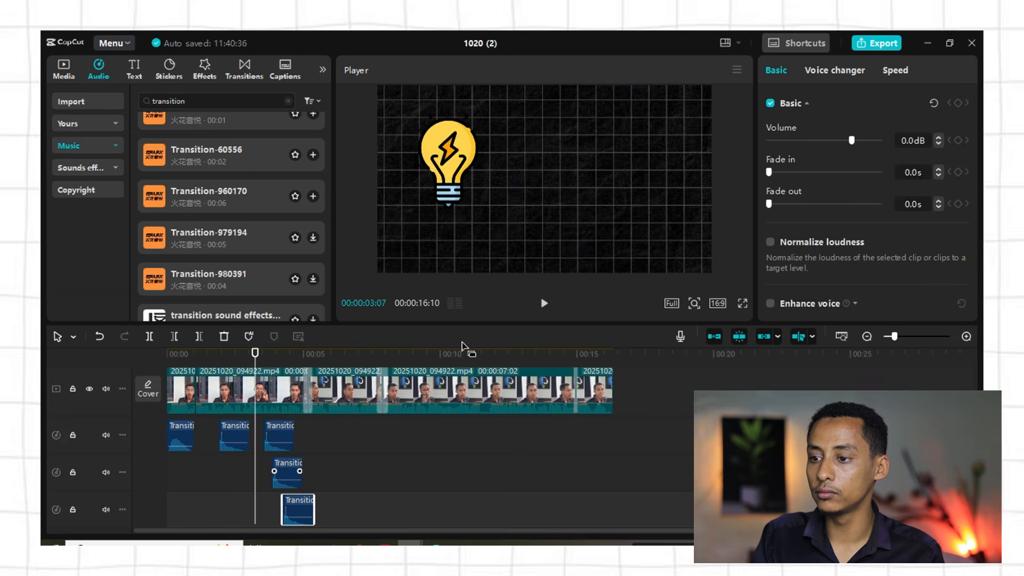
{"action": "left_click", "coordinate": [542, 303]}
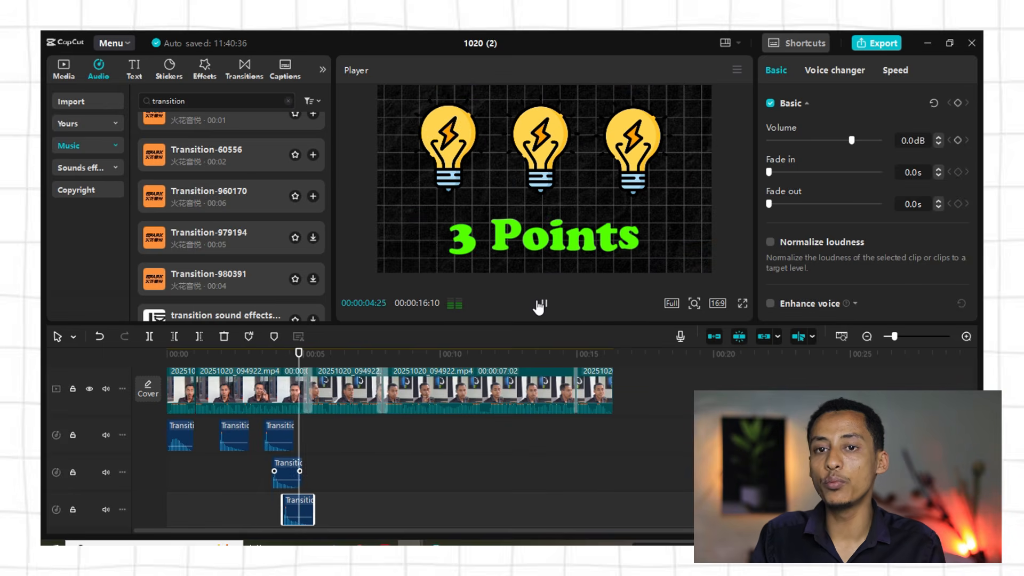
{"action": "left_click", "coordinate": [544, 305]}
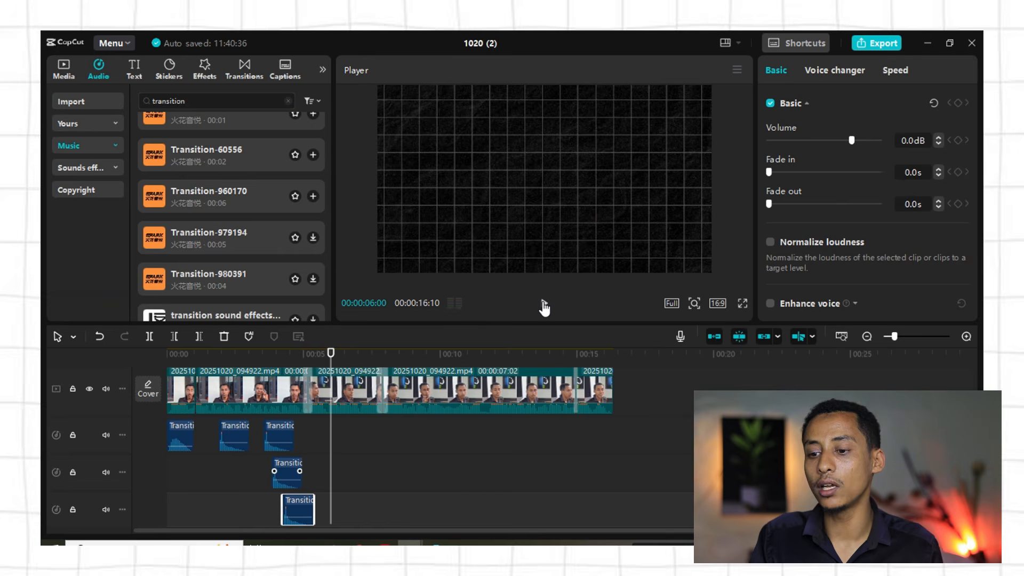
{"action": "left_click", "coordinate": [543, 304]}
{"action": "left_click", "coordinate": [543, 304]}
{"action": "scroll", "coordinate": [318, 431], "scroll_direction": "up", "scroll_amount": 1}
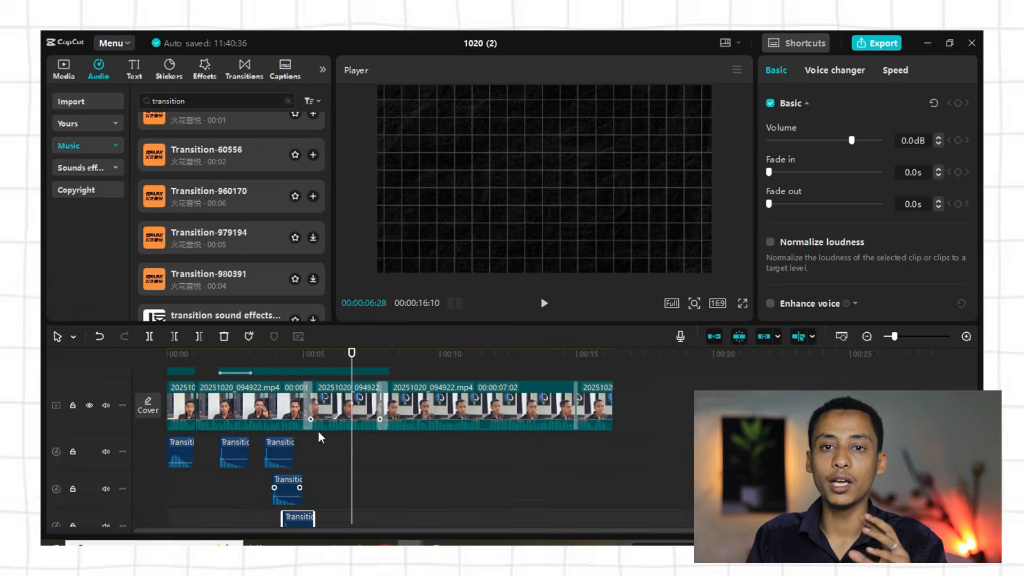
{"action": "scroll", "coordinate": [318, 430], "scroll_direction": "up", "scroll_amount": 1}
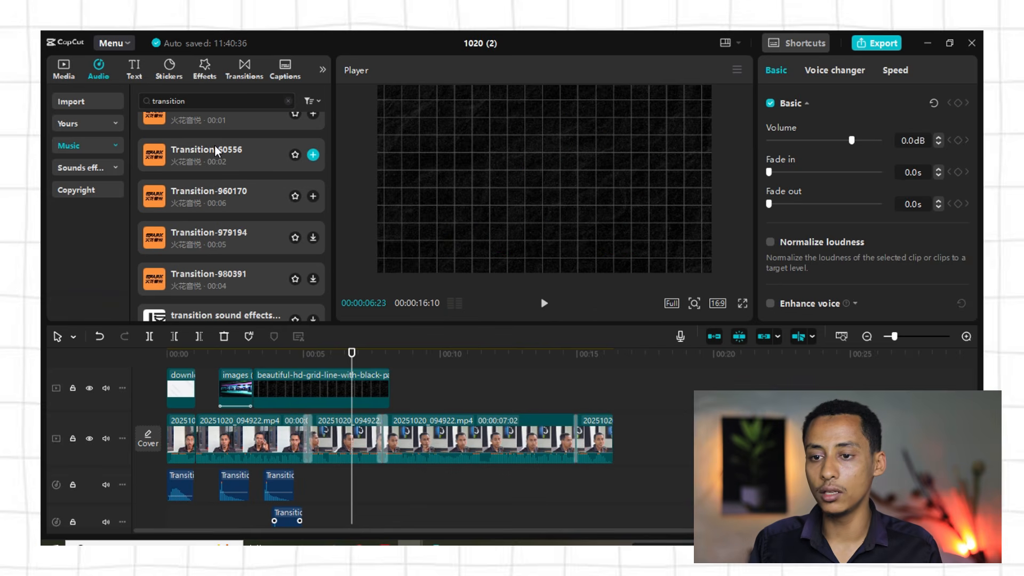
{"action": "left_click", "coordinate": [62, 69]}
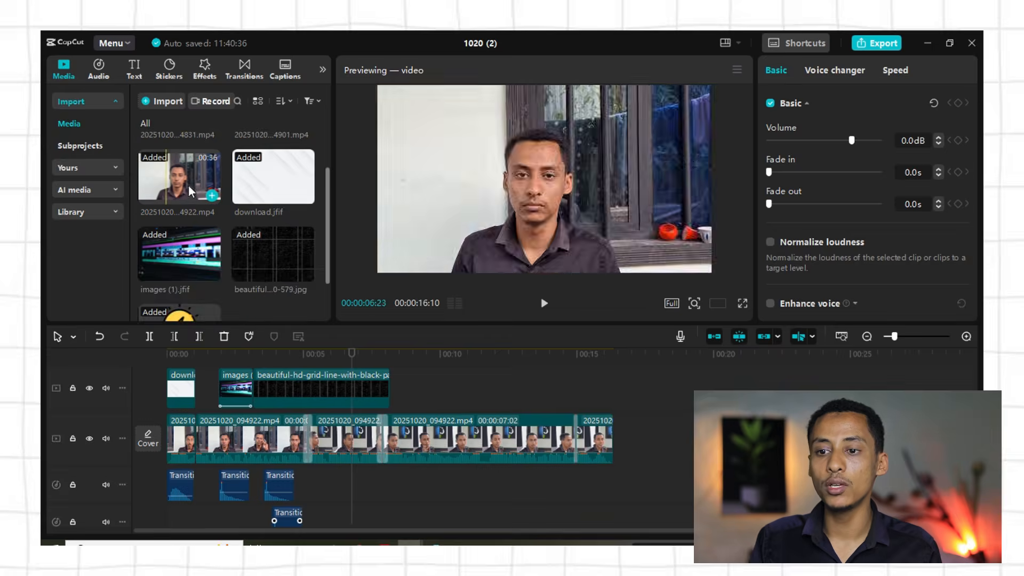
{"action": "scroll", "coordinate": [229, 213], "scroll_direction": "down", "scroll_amount": 1}
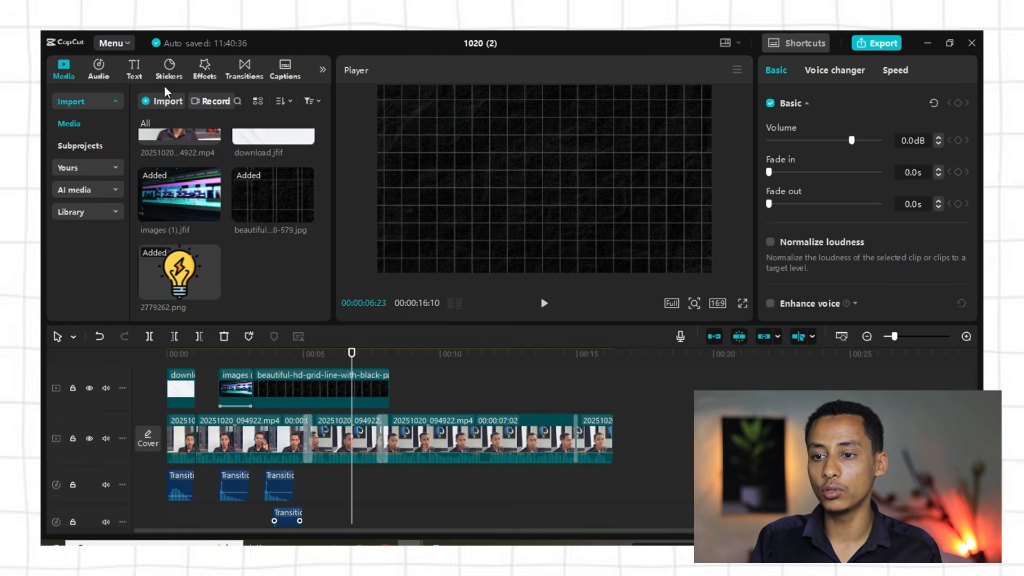
{"action": "left_click", "coordinate": [158, 103]}
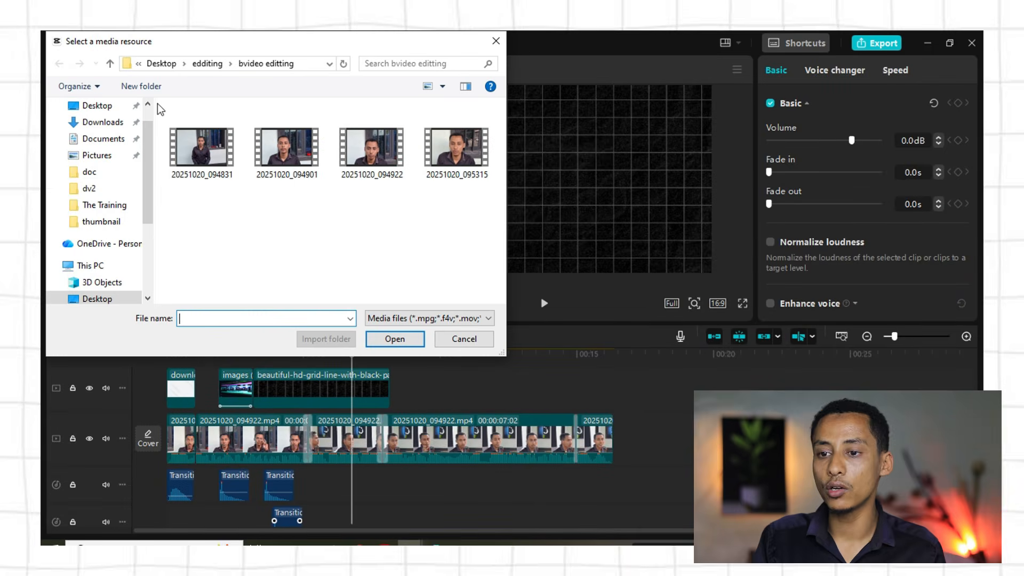
{"action": "left_click_drag", "start_coordinate": [181, 41], "coordinate": [248, 115]}
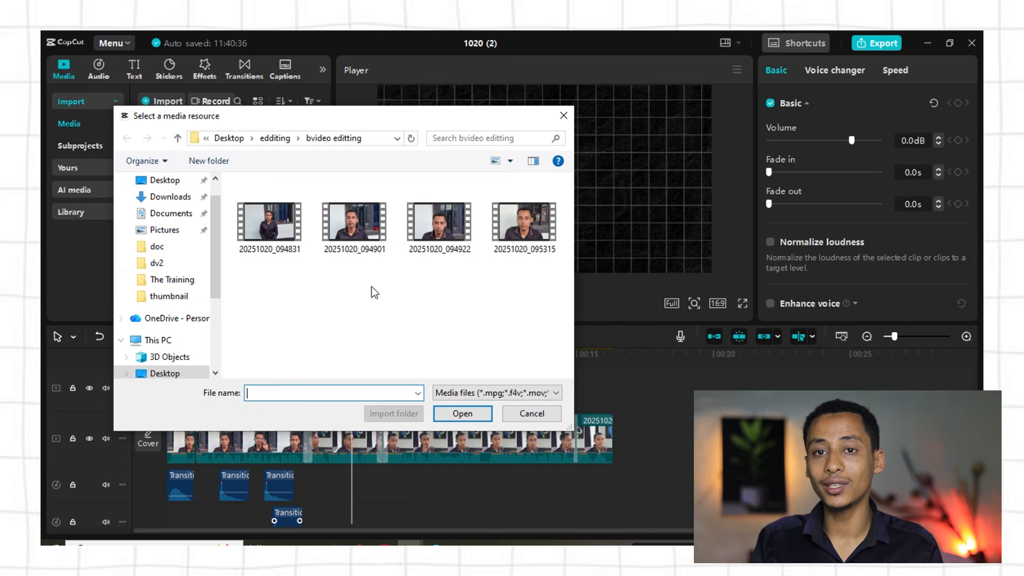
{"action": "left_click", "coordinate": [531, 413]}
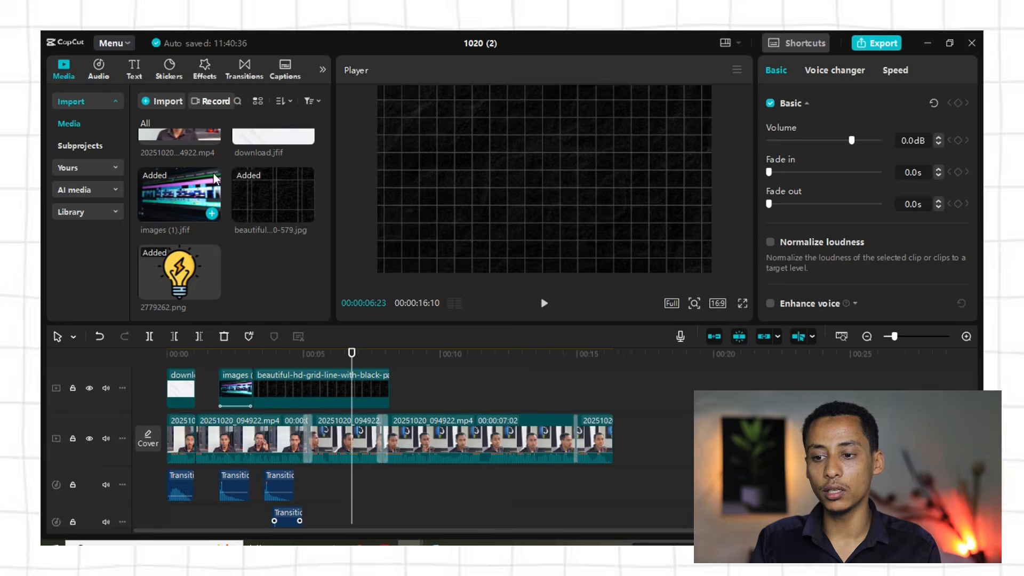
Play the sequence from the beginning through the 3 Points animation to check the sound effects
{"action": "left_click", "coordinate": [324, 359]}
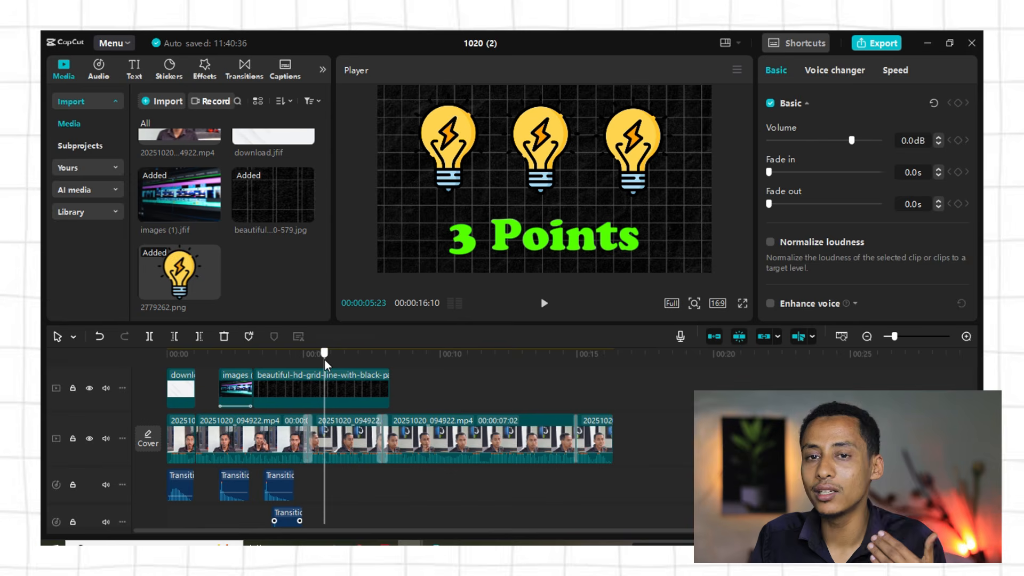
{"action": "left_click_drag", "start_coordinate": [324, 360], "coordinate": [156, 367]}
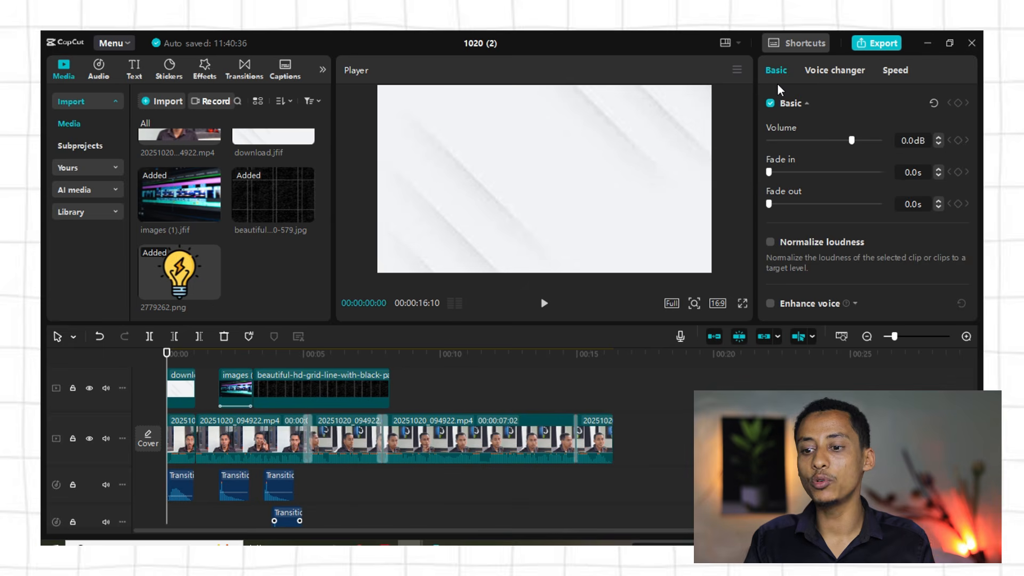
{"action": "left_click", "coordinate": [544, 303]}
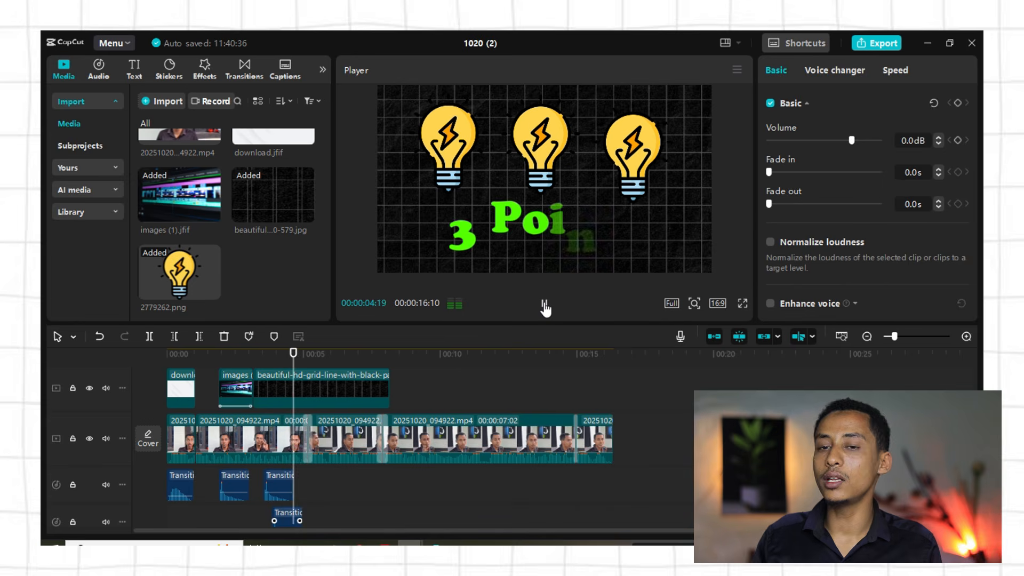
{"action": "left_click", "coordinate": [544, 304]}
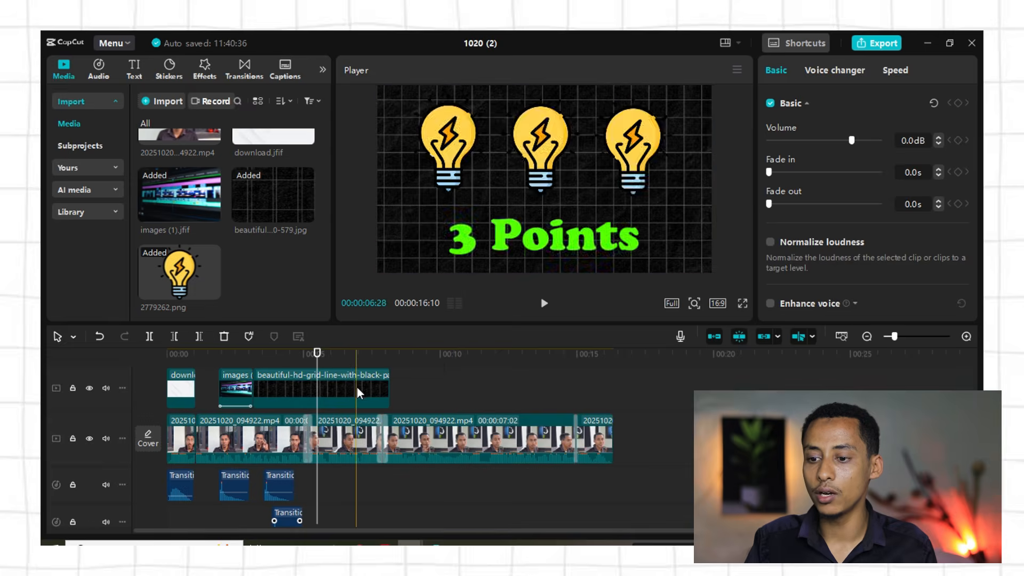
Trim the end of the black grid background overlay to the playhead, at about 5.5 seconds
{"action": "left_click", "coordinate": [356, 386]}
{"action": "left_click", "coordinate": [205, 336]}
{"action": "scroll", "coordinate": [378, 414], "scroll_direction": "up", "scroll_amount": 3}
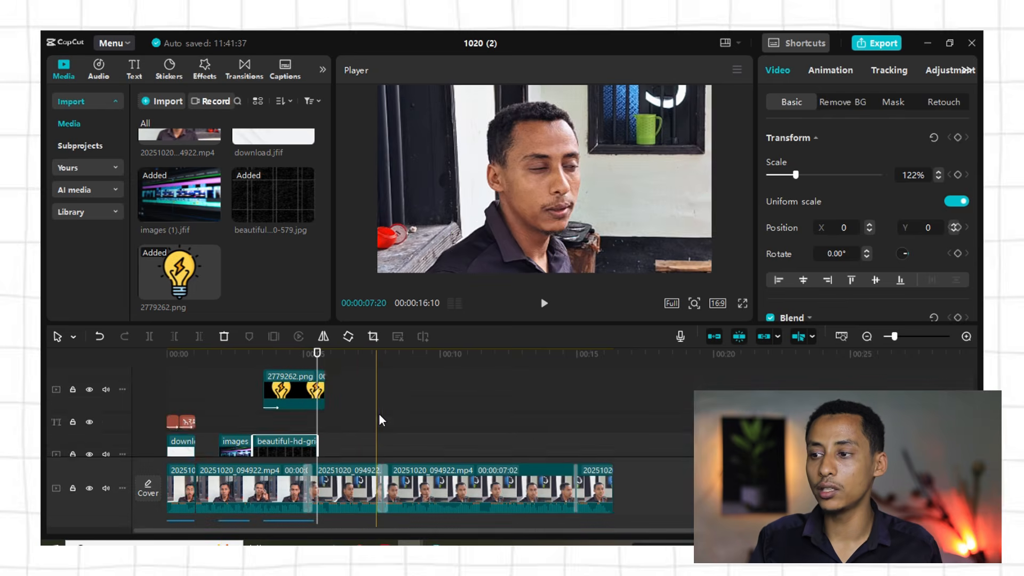
Compare the exit and combo animations for the third bulb clip and apply the Slide Right exit animation to it
{"action": "scroll", "coordinate": [421, 376], "scroll_direction": "up", "scroll_amount": 2}
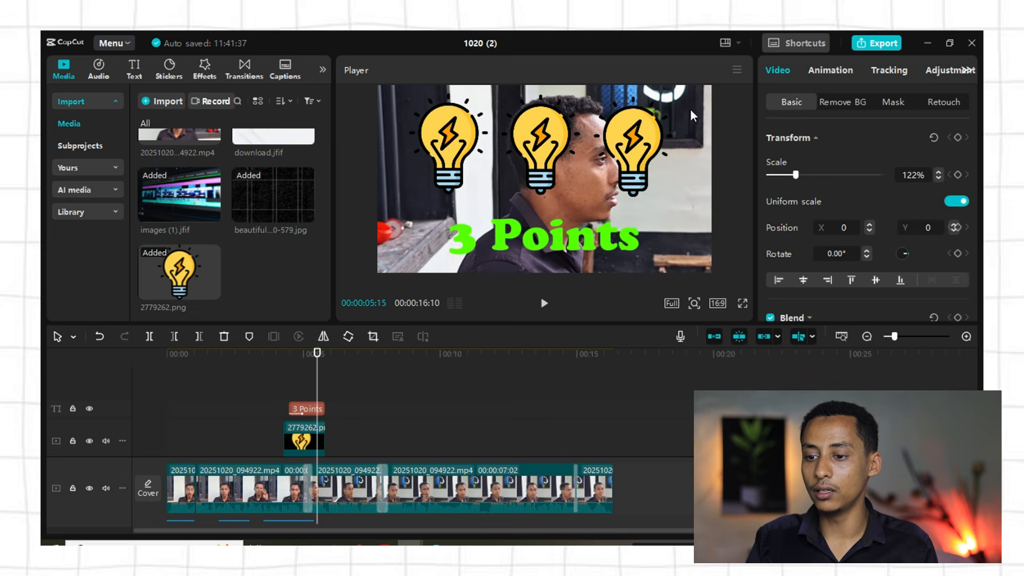
{"action": "scroll", "coordinate": [325, 381], "scroll_direction": "up", "scroll_amount": 2}
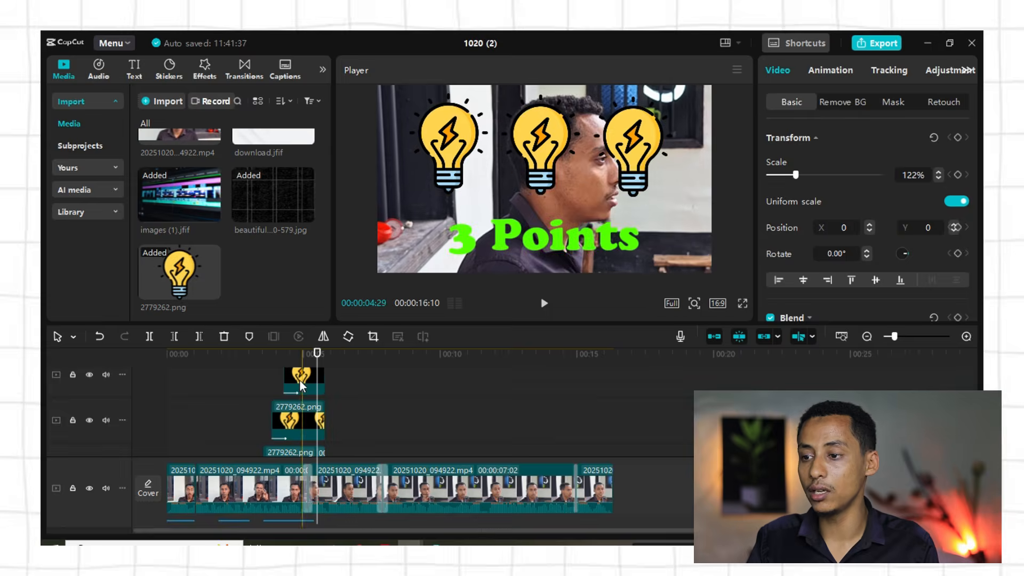
{"action": "left_click", "coordinate": [300, 377]}
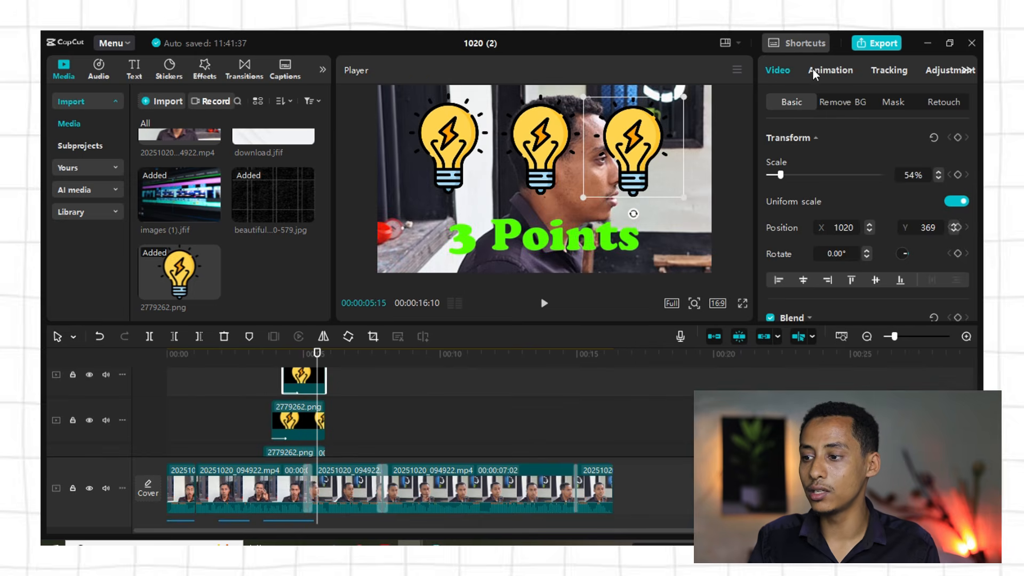
{"action": "left_click", "coordinate": [836, 71]}
{"action": "left_click", "coordinate": [859, 103]}
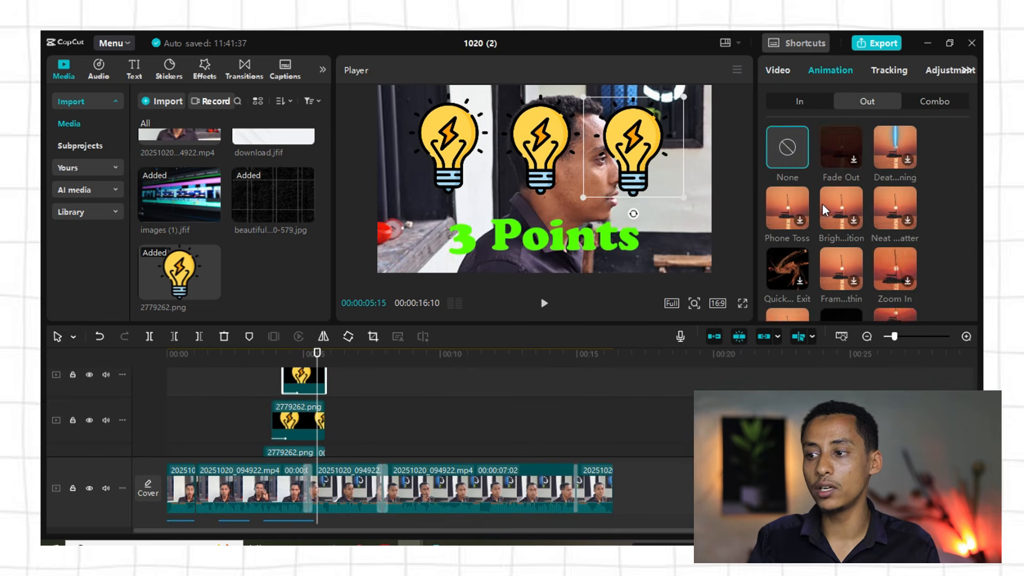
{"action": "scroll", "coordinate": [840, 254], "scroll_direction": "up", "scroll_amount": 1}
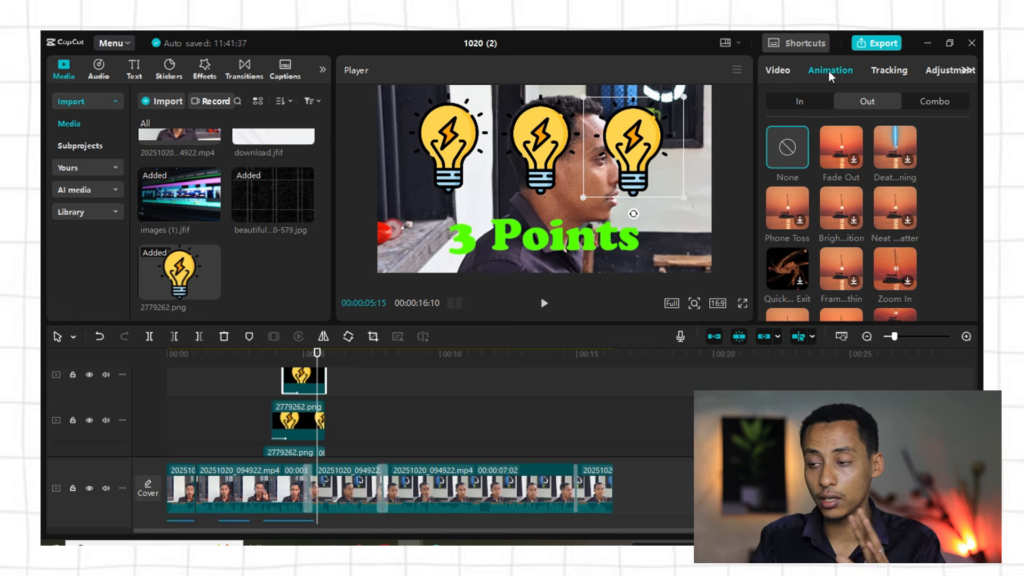
{"action": "left_click", "coordinate": [941, 101]}
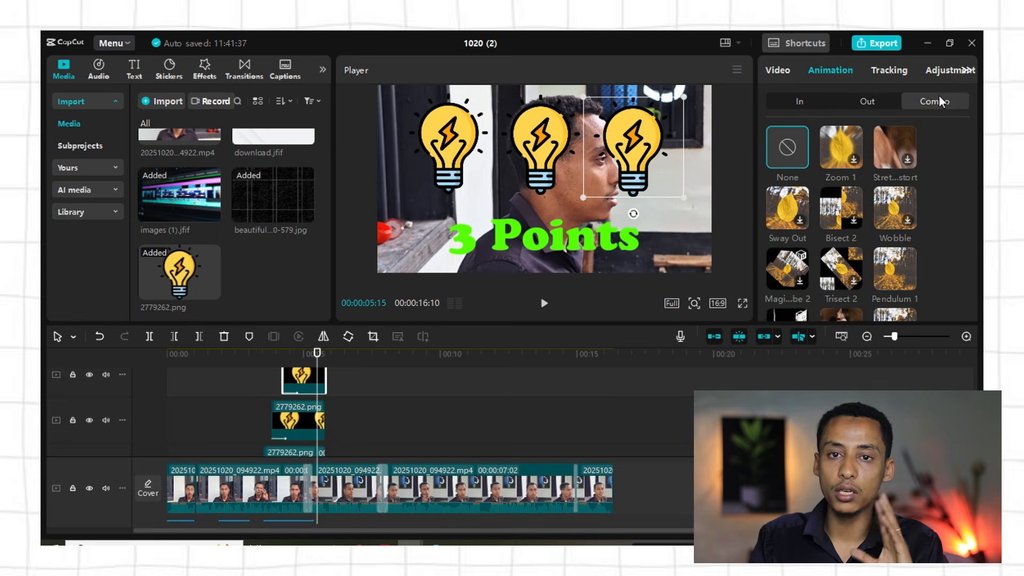
{"action": "left_click", "coordinate": [881, 105]}
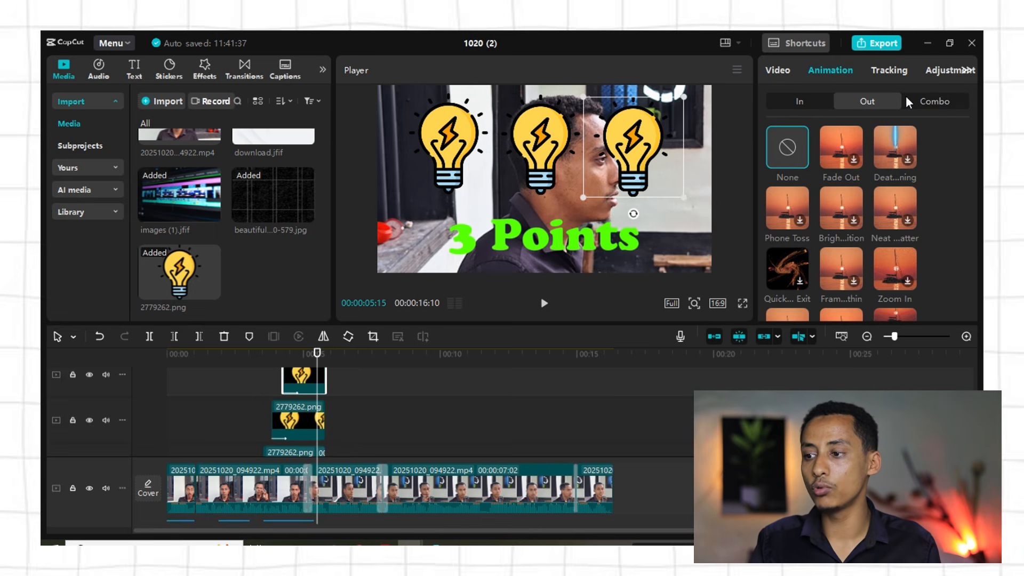
{"action": "left_click", "coordinate": [938, 99]}
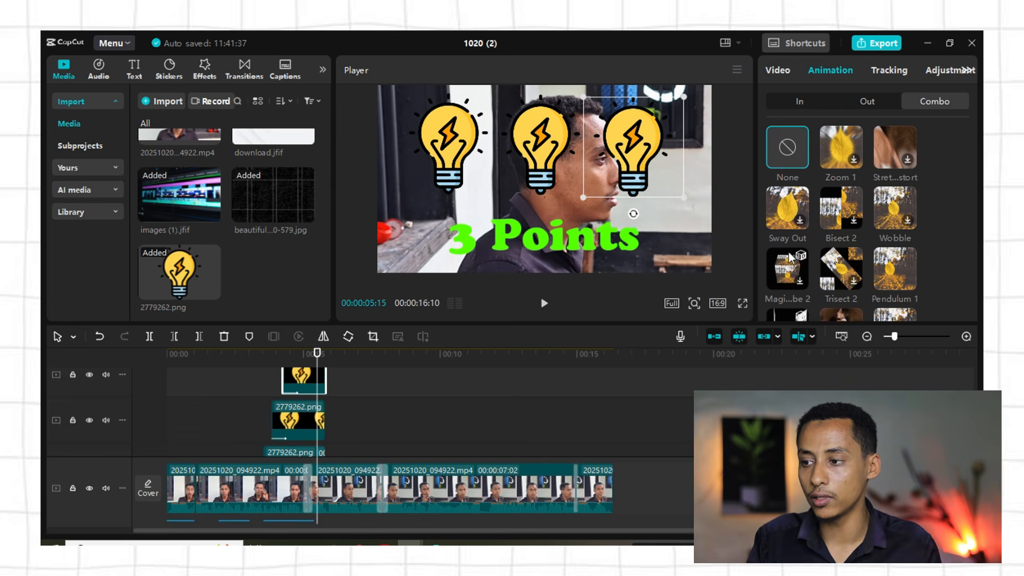
{"action": "left_click", "coordinate": [853, 102]}
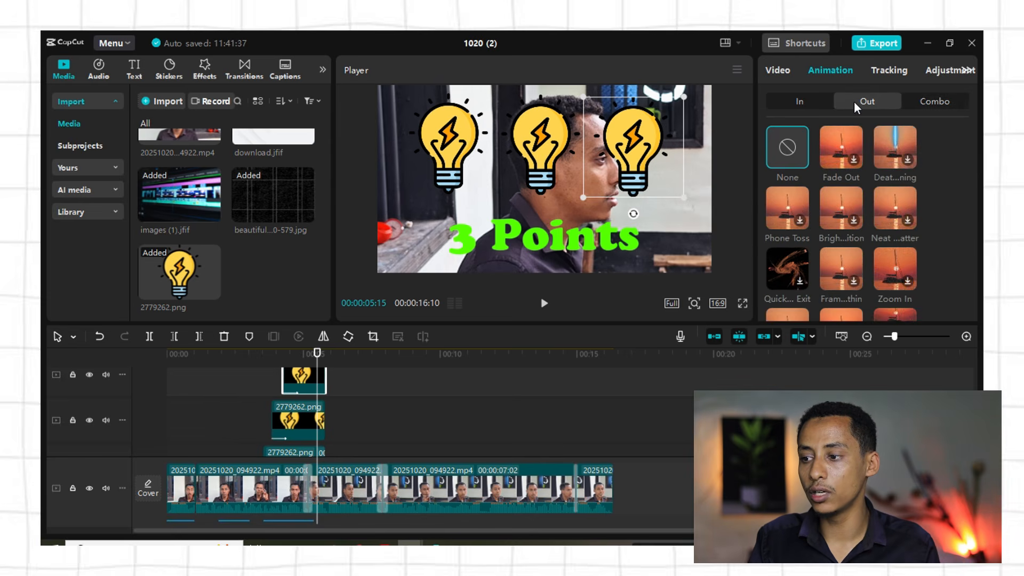
{"action": "scroll", "coordinate": [840, 239], "scroll_direction": "down", "scroll_amount": 5}
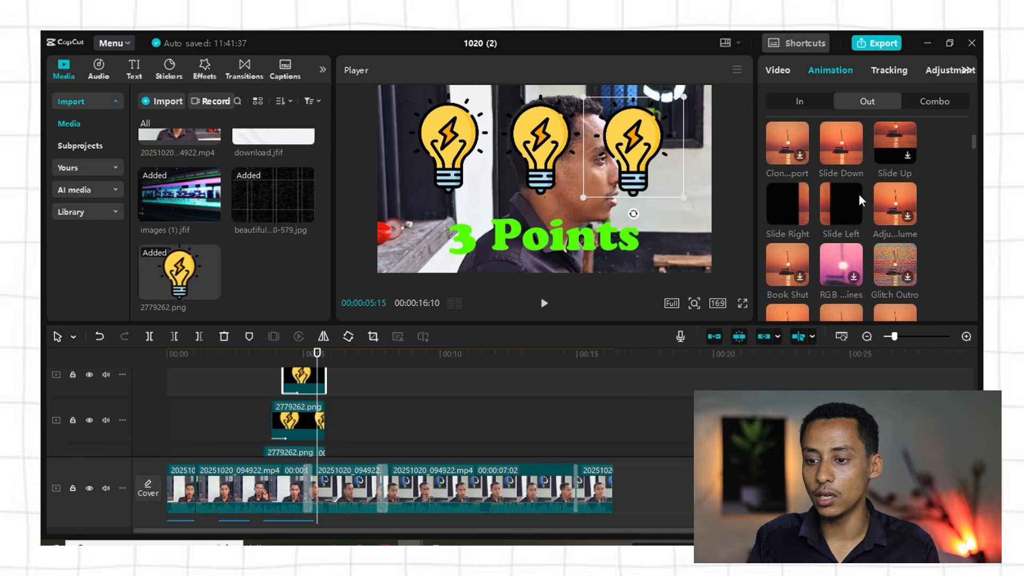
{"action": "left_click", "coordinate": [788, 199]}
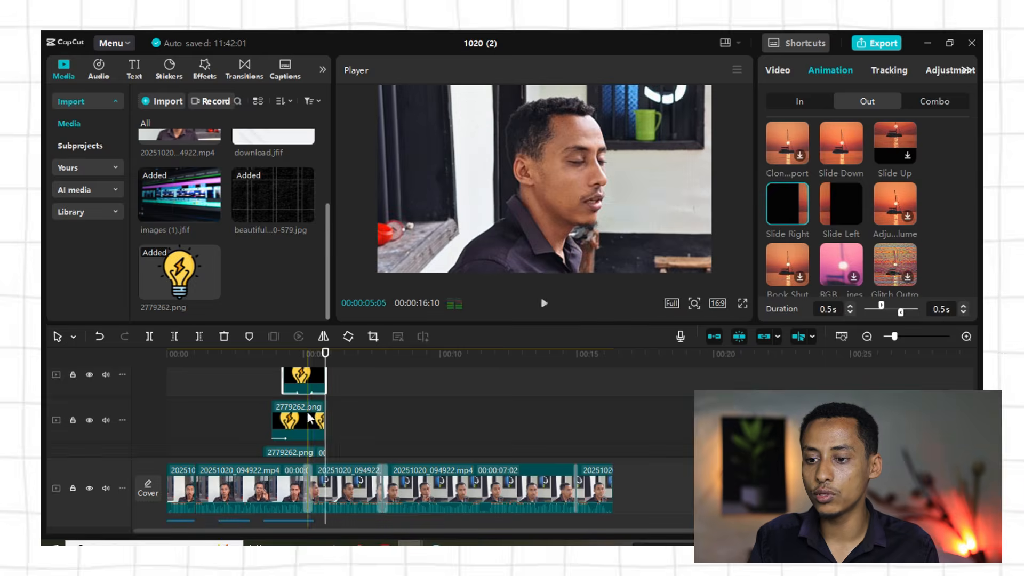
Apply the Slide Right exit animation to the second and first bulb clips
{"action": "left_click", "coordinate": [306, 411]}
{"action": "left_click", "coordinate": [302, 447]}
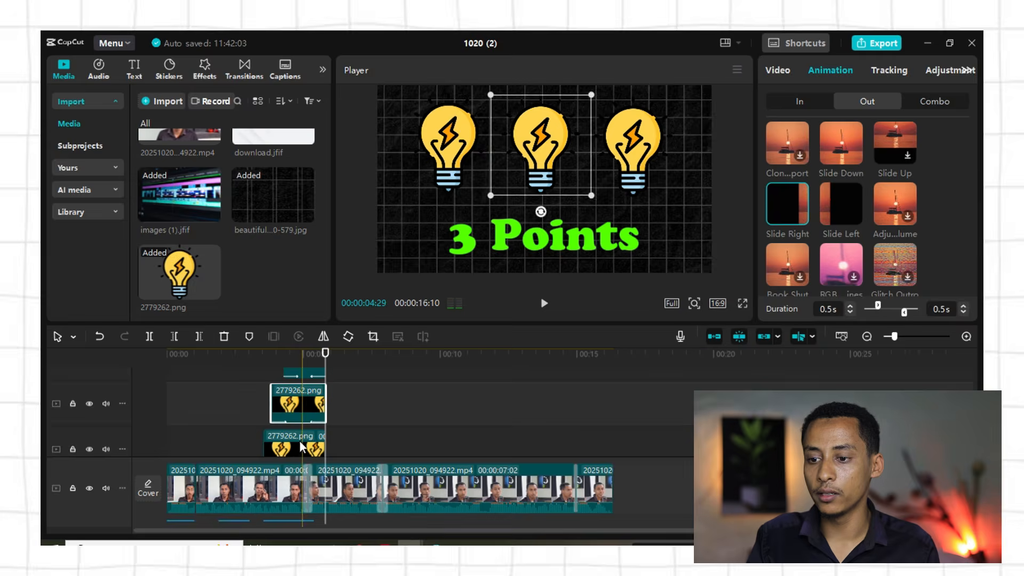
{"action": "left_click", "coordinate": [779, 206]}
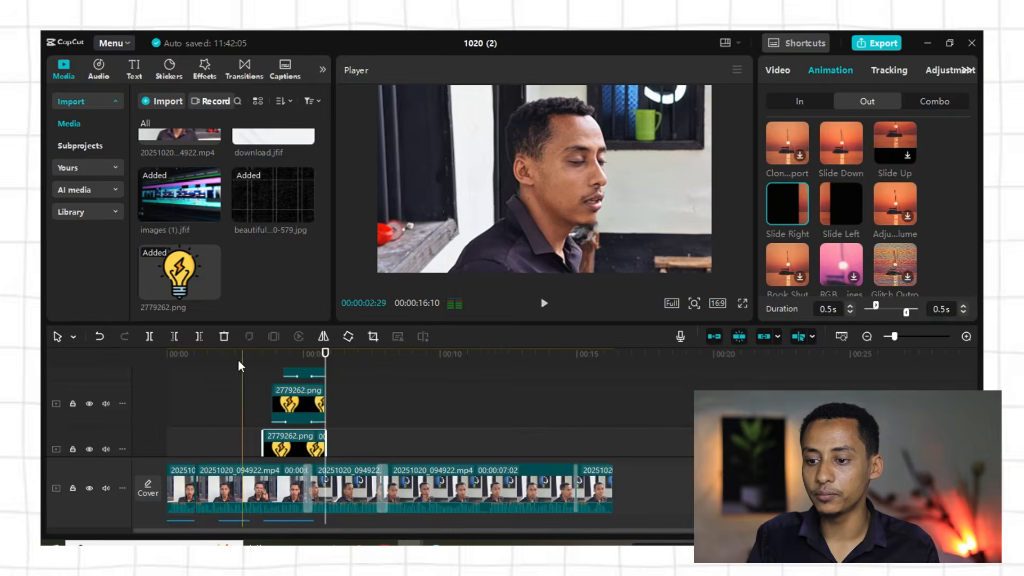
Shorten the three bulb clips so that each ends just before the black grid background does
{"action": "left_click", "coordinate": [249, 373]}
{"action": "left_click", "coordinate": [320, 395]}
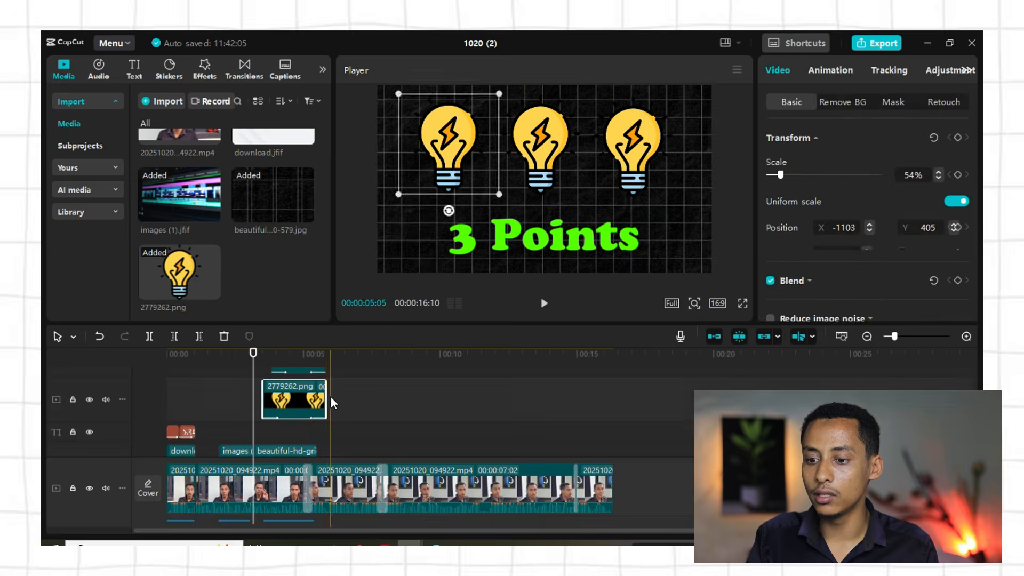
{"action": "mouse_move", "coordinate": [323, 390]}
{"action": "left_mouse_down"}
{"action": "mouse_move", "coordinate": [303, 398]}
{"action": "mouse_move", "coordinate": [313, 402]}
{"action": "left_mouse_up"}
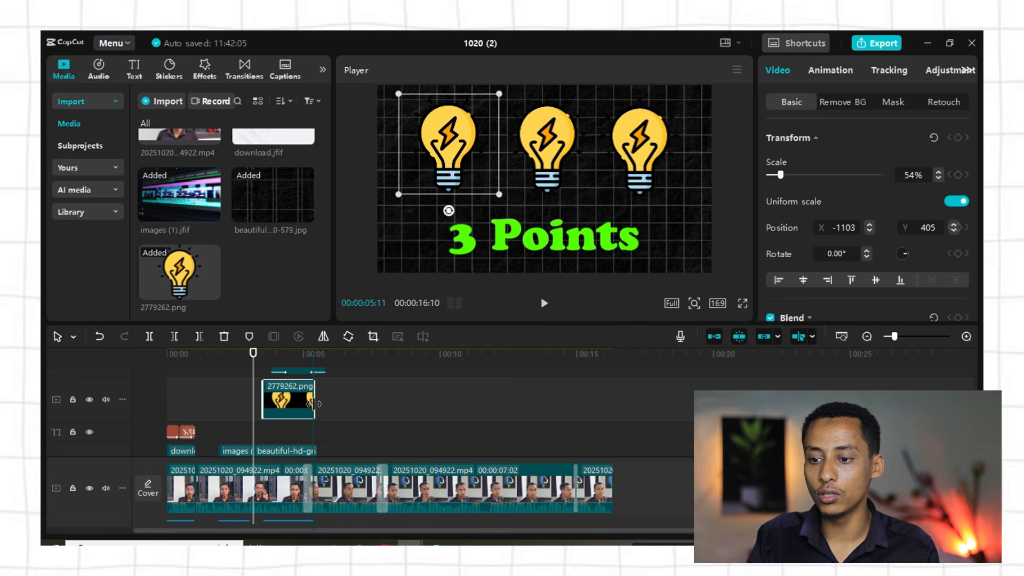
{"action": "scroll", "coordinate": [314, 402], "scroll_direction": "up", "scroll_amount": 1}
{"action": "left_click_drag", "start_coordinate": [324, 385], "coordinate": [309, 380]}
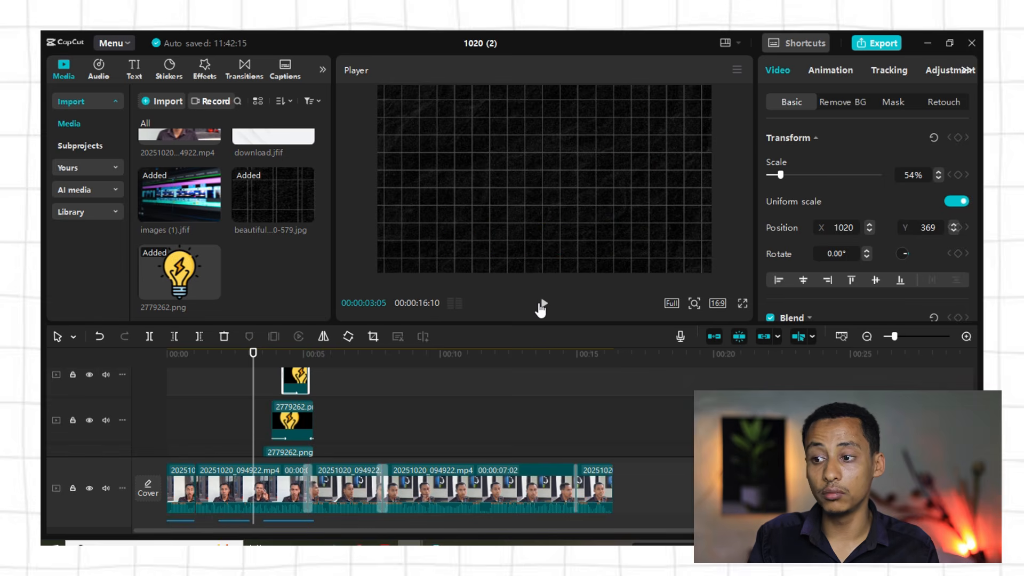
Play back the bulb section from about 3 seconds to check the exit animations and shortened clips
{"action": "left_click", "coordinate": [542, 305]}
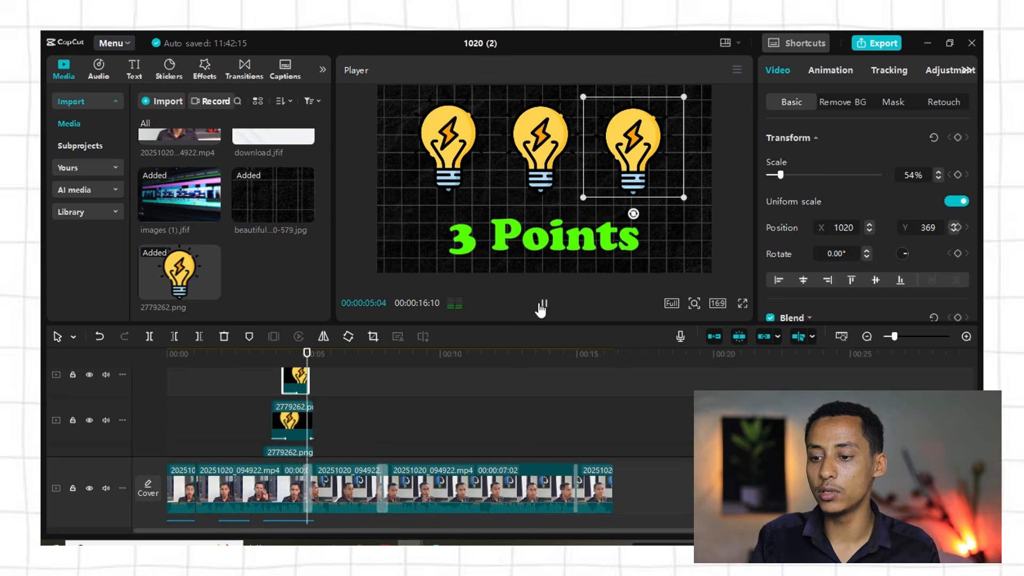
{"action": "left_click", "coordinate": [540, 305]}
{"action": "scroll", "coordinate": [416, 382], "scroll_direction": "down", "scroll_amount": 2}
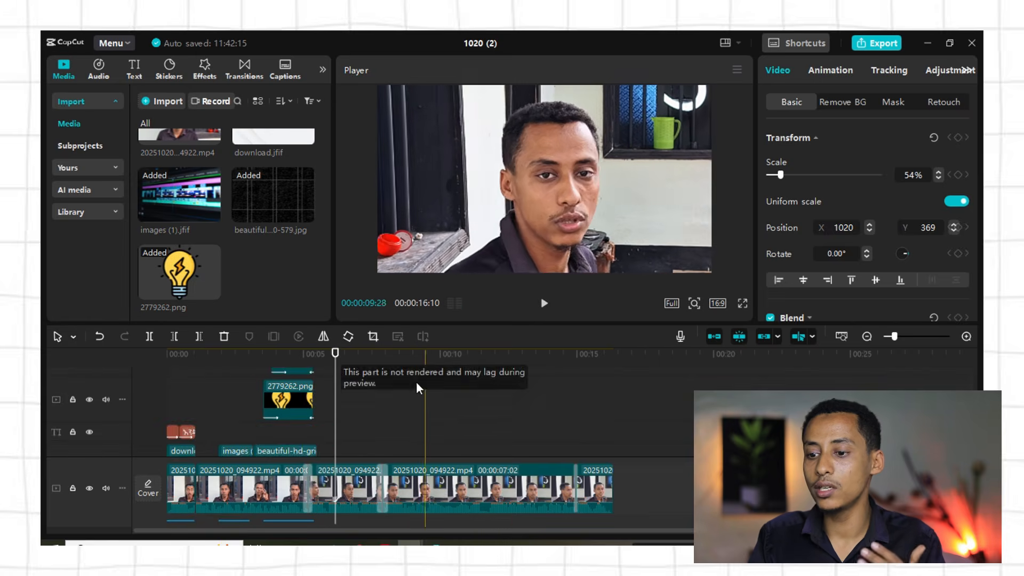
{"action": "scroll", "coordinate": [352, 401], "scroll_direction": "down", "scroll_amount": 5}
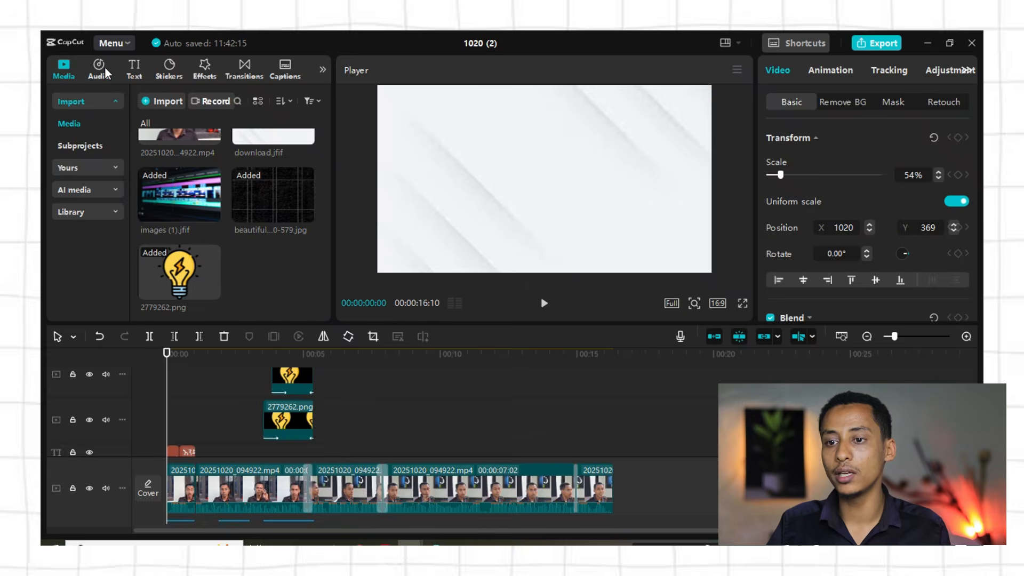
Browse the audio, text, sticker and effects libraries, previewing the red curved arrow among the new stickers and viewing the emoji stickers
{"action": "left_click", "coordinate": [104, 66]}
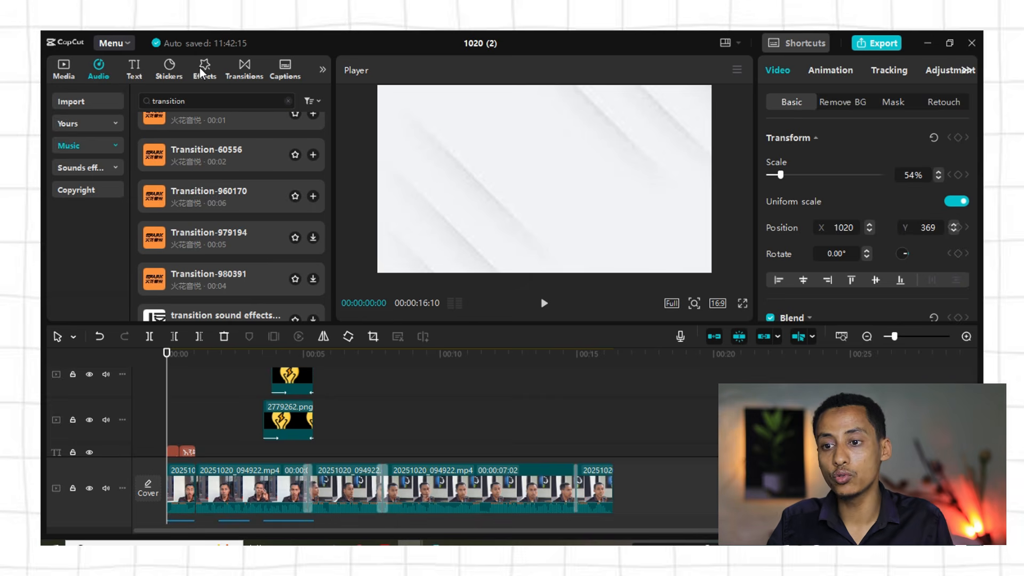
{"action": "left_click", "coordinate": [126, 71]}
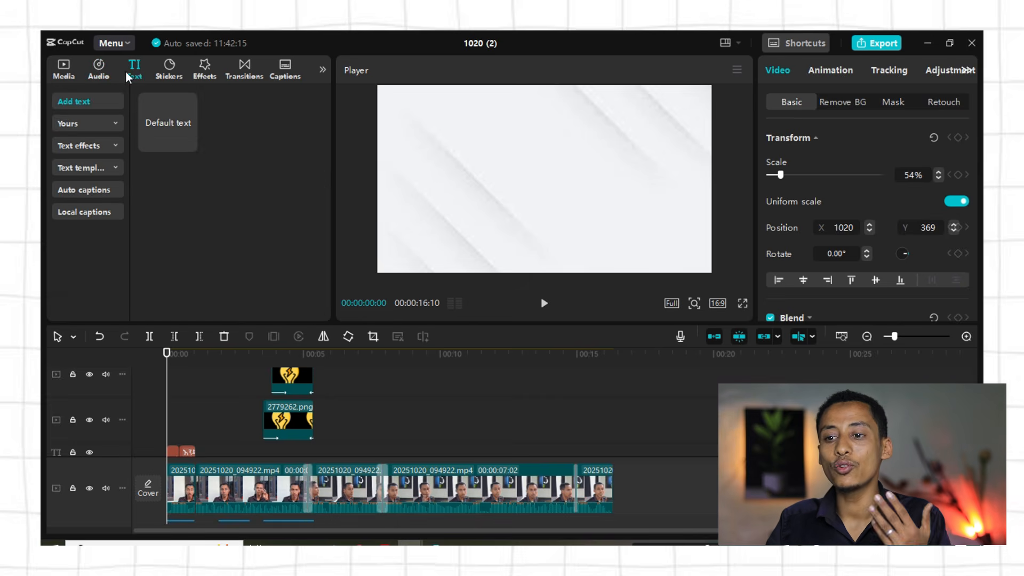
{"action": "left_click", "coordinate": [173, 66]}
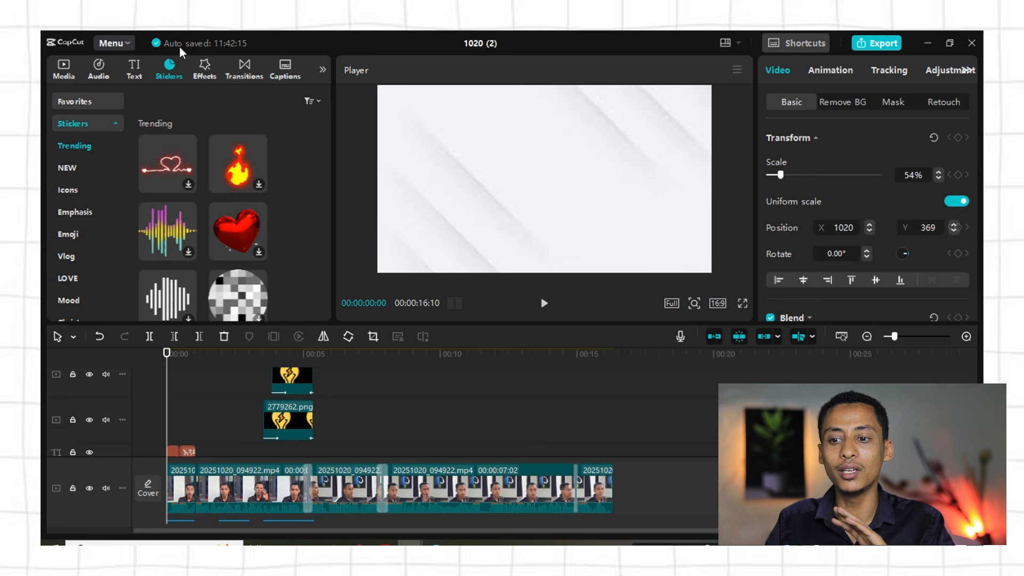
{"action": "left_click", "coordinate": [65, 168]}
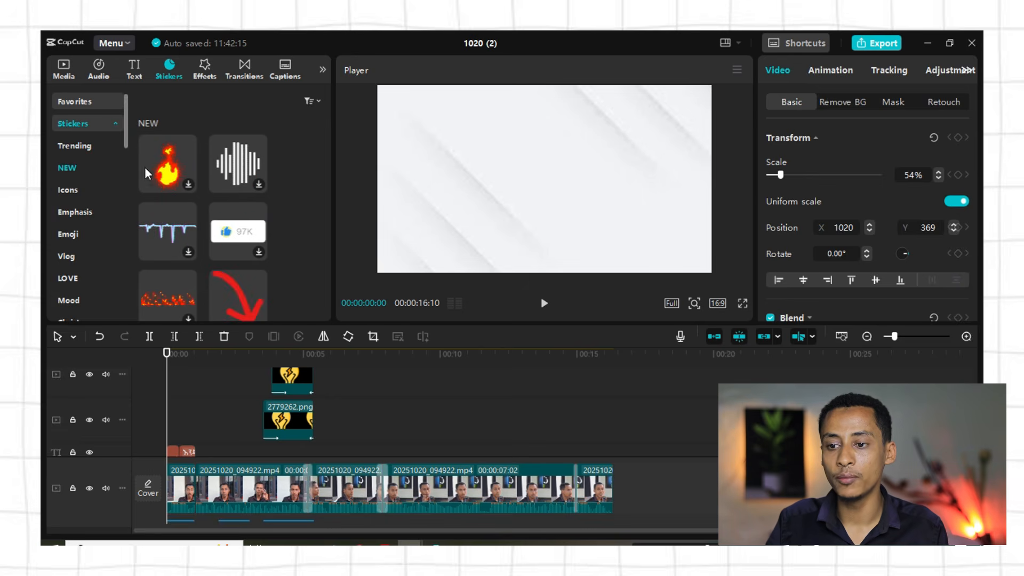
{"action": "scroll", "coordinate": [232, 227], "scroll_direction": "down", "scroll_amount": 3}
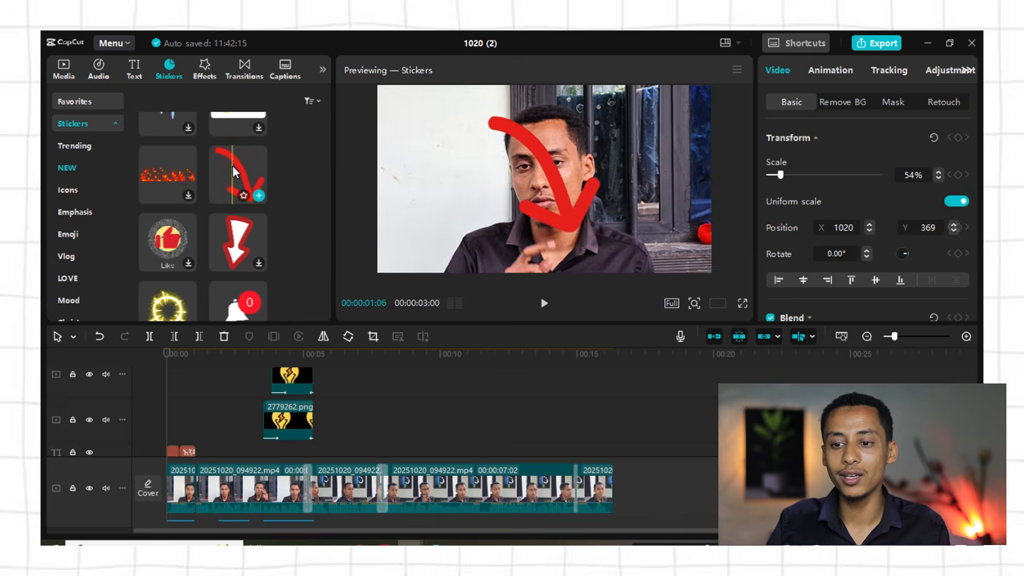
{"action": "left_click_drag", "start_coordinate": [232, 166], "coordinate": [175, 236]}
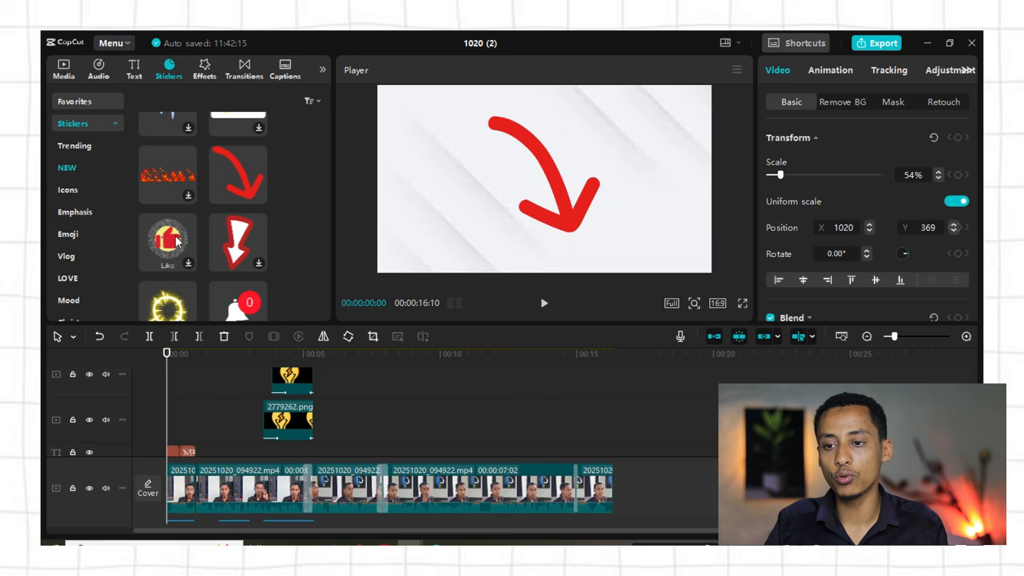
{"action": "left_click", "coordinate": [53, 236]}
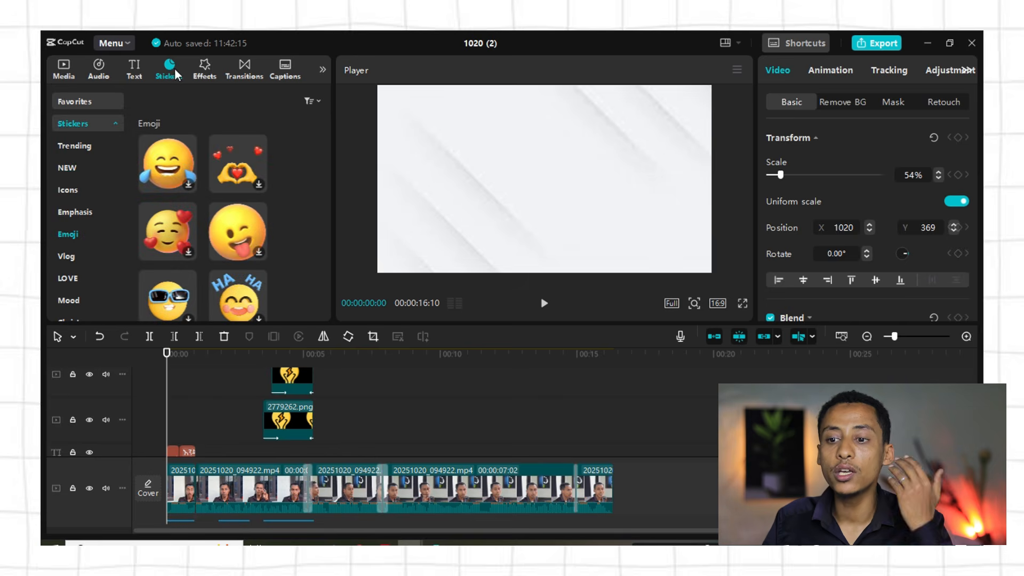
{"action": "left_click", "coordinate": [204, 70]}
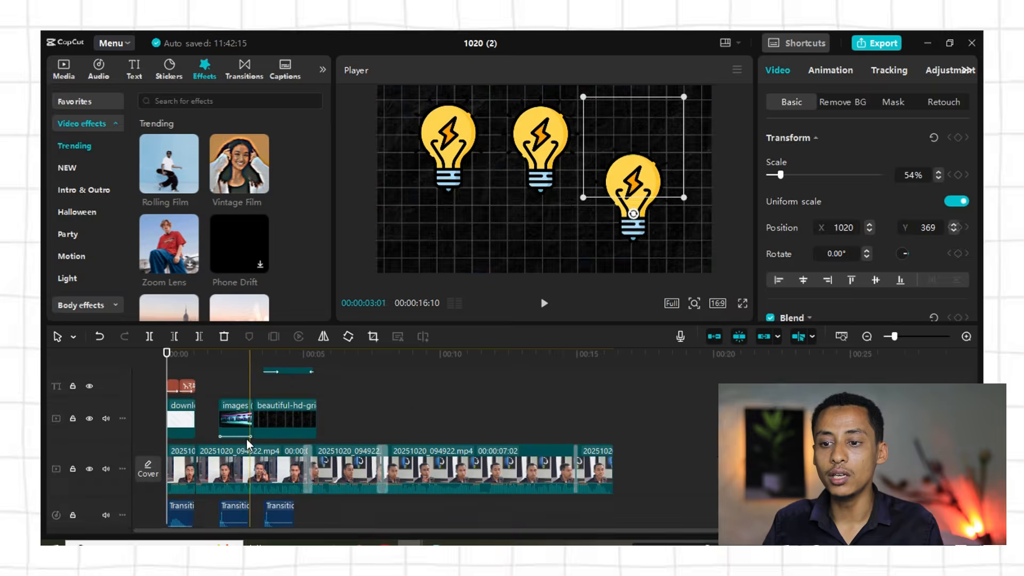
Apply the Rolling Film effect to the images overlay clip and play it back from just before the clip
{"action": "left_click", "coordinate": [225, 410]}
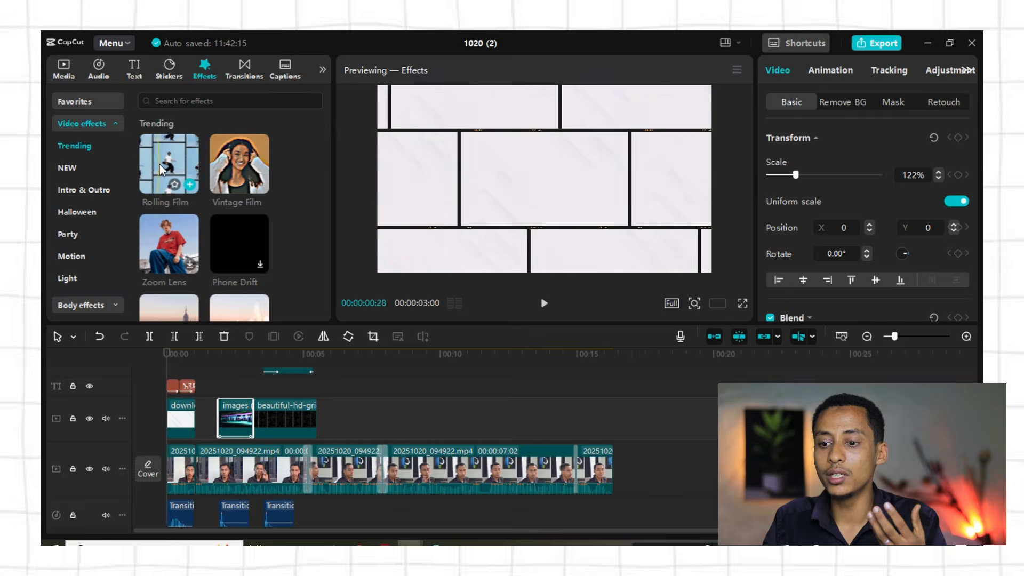
{"action": "left_click_drag", "start_coordinate": [159, 164], "coordinate": [230, 412]}
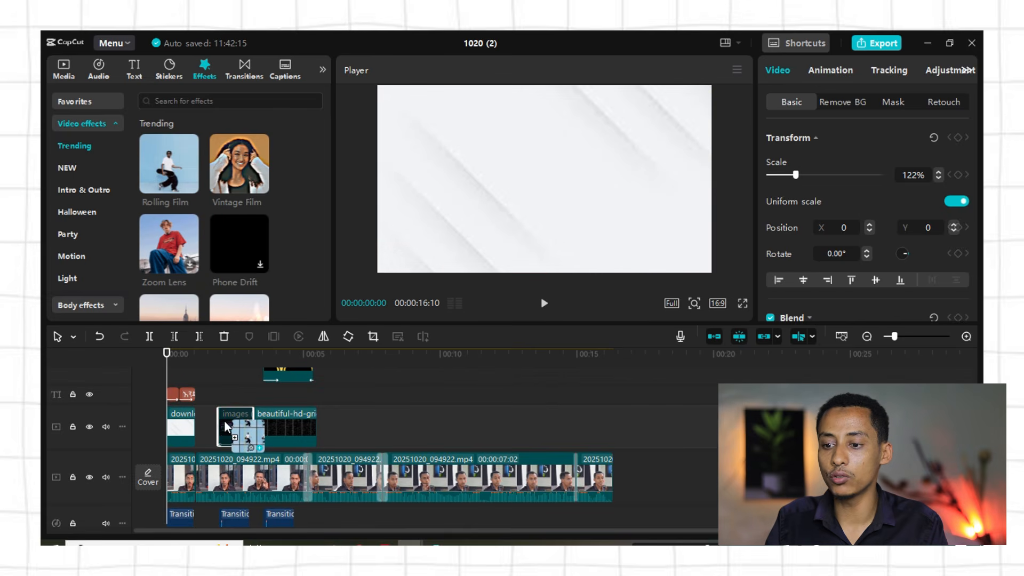
{"action": "left_click", "coordinate": [214, 376]}
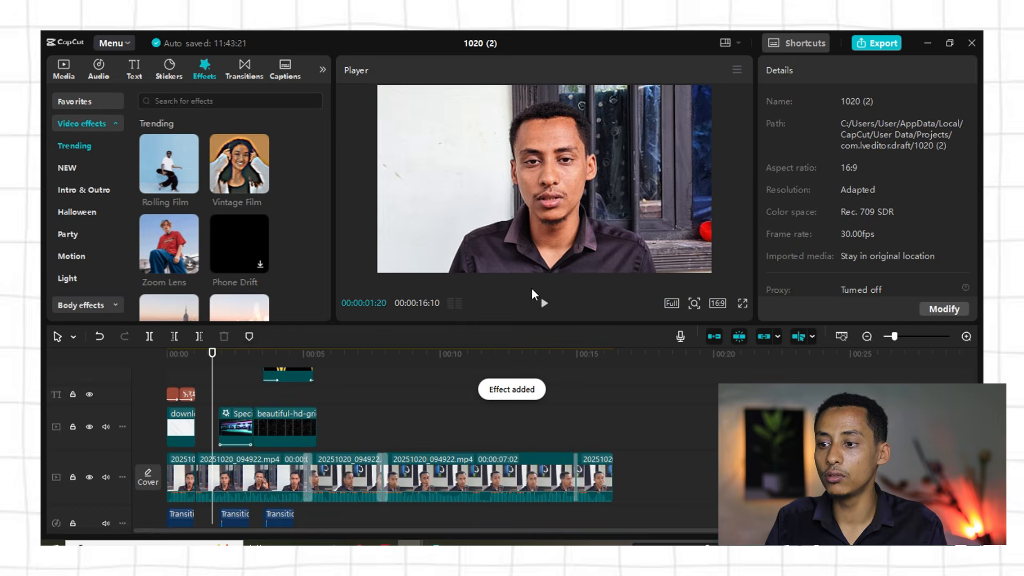
{"action": "left_click", "coordinate": [544, 303]}
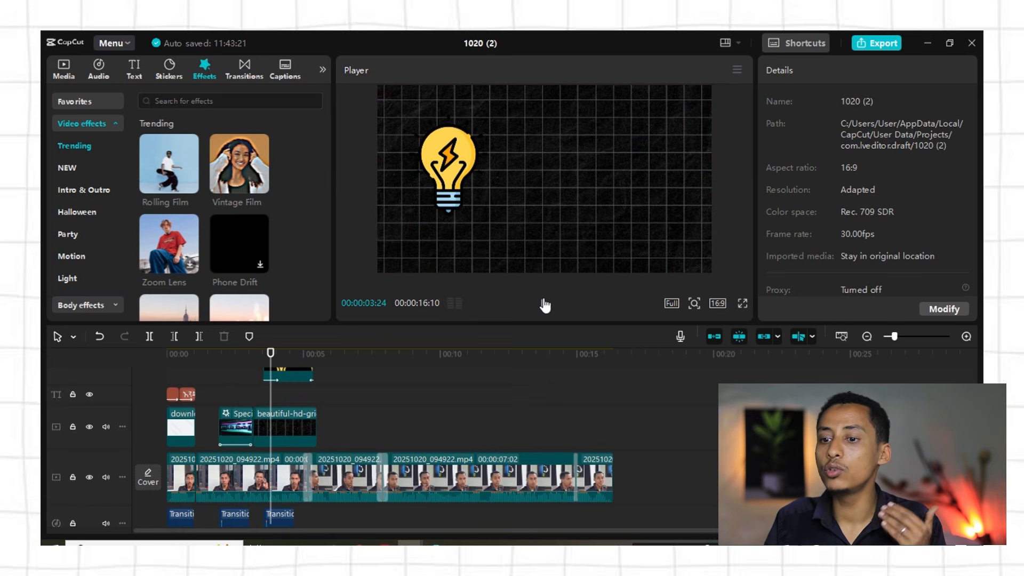
Try the Blur effect on the talking-head clip beginning at about 5 seconds, play it back, and undo the effect
{"action": "scroll", "coordinate": [193, 224], "scroll_direction": "down", "scroll_amount": 1}
{"action": "scroll", "coordinate": [177, 261], "scroll_direction": "down", "scroll_amount": 2}
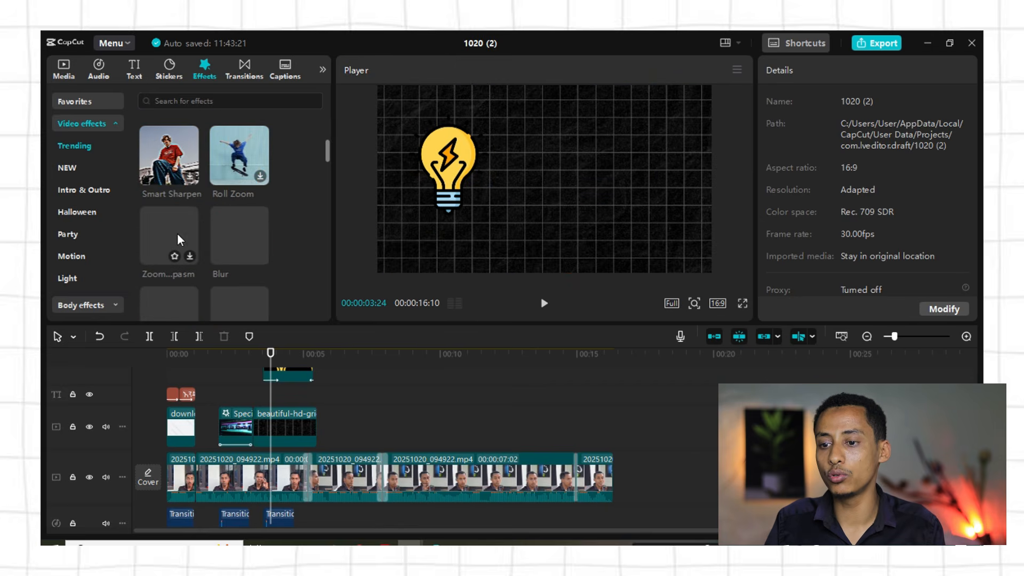
{"action": "scroll", "coordinate": [233, 244], "scroll_direction": "down", "scroll_amount": 1}
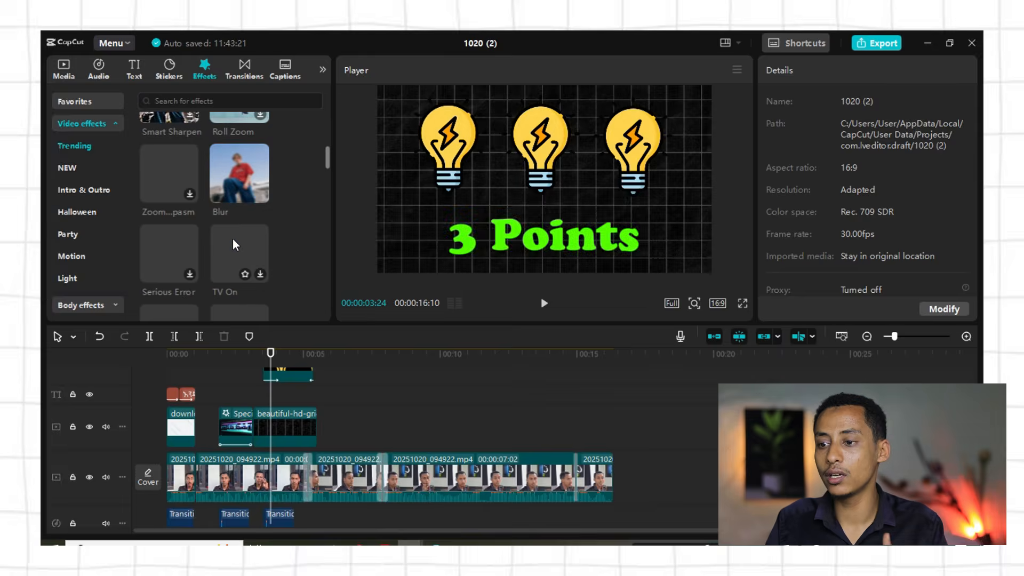
{"action": "scroll", "coordinate": [228, 228], "scroll_direction": "up", "scroll_amount": 1}
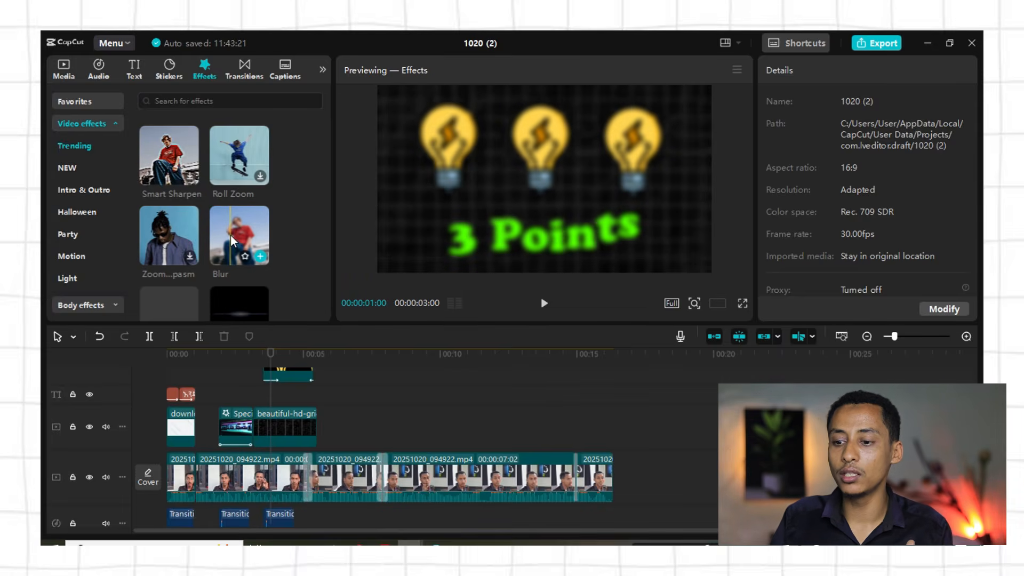
{"action": "left_click_drag", "start_coordinate": [233, 233], "coordinate": [315, 465]}
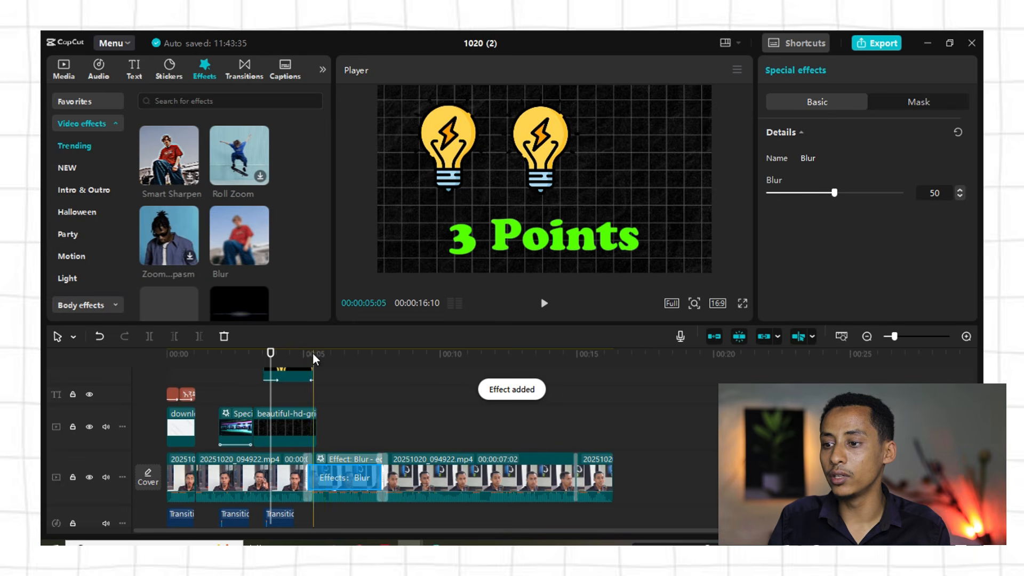
{"action": "left_click", "coordinate": [543, 304]}
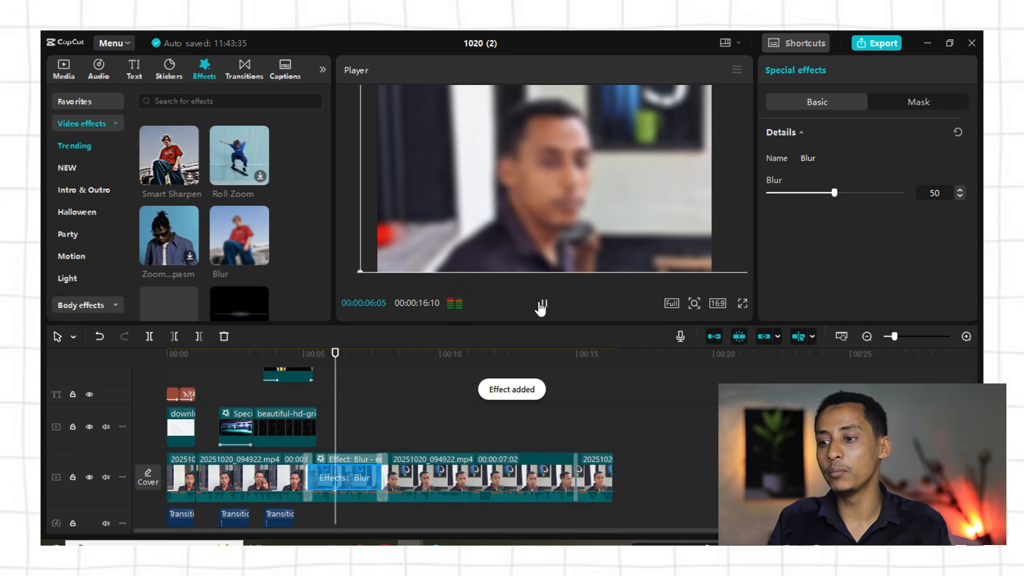
{"action": "left_click", "coordinate": [542, 305]}
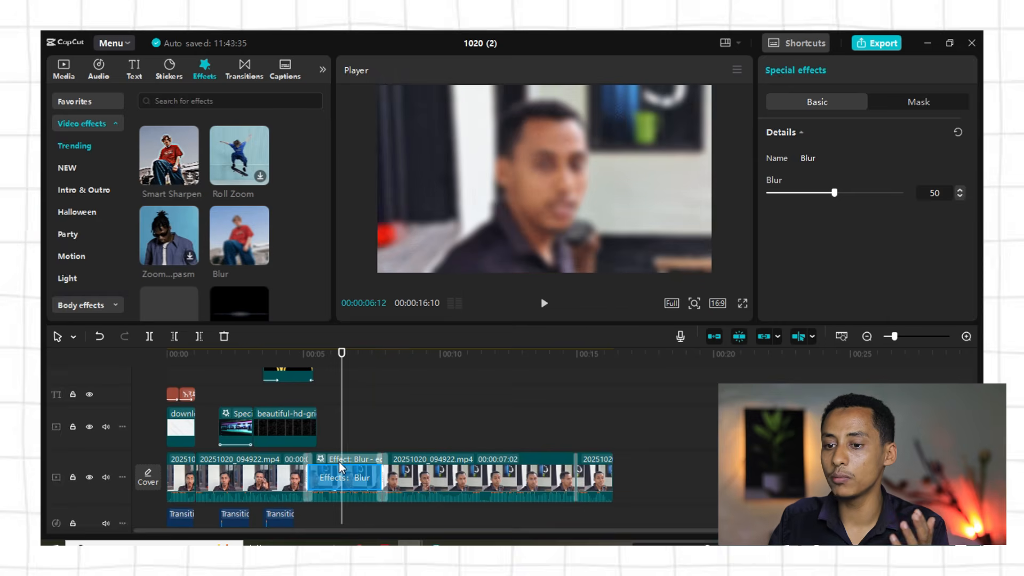
{"action": "key", "text": "ctrl+z"}
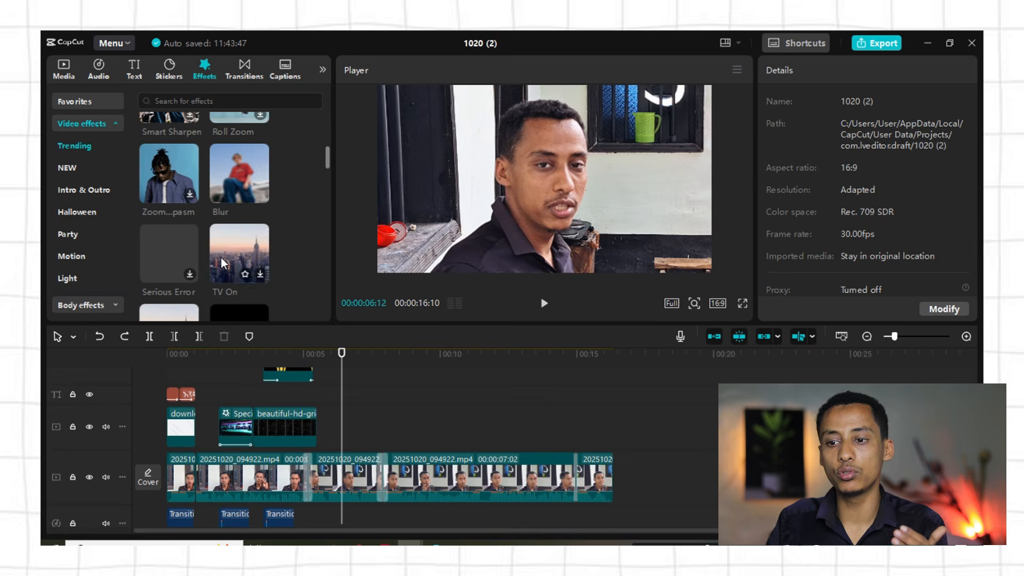
Browse more of the trending video effects and view the transitions library
{"action": "scroll", "coordinate": [226, 247], "scroll_direction": "down", "scroll_amount": 5}
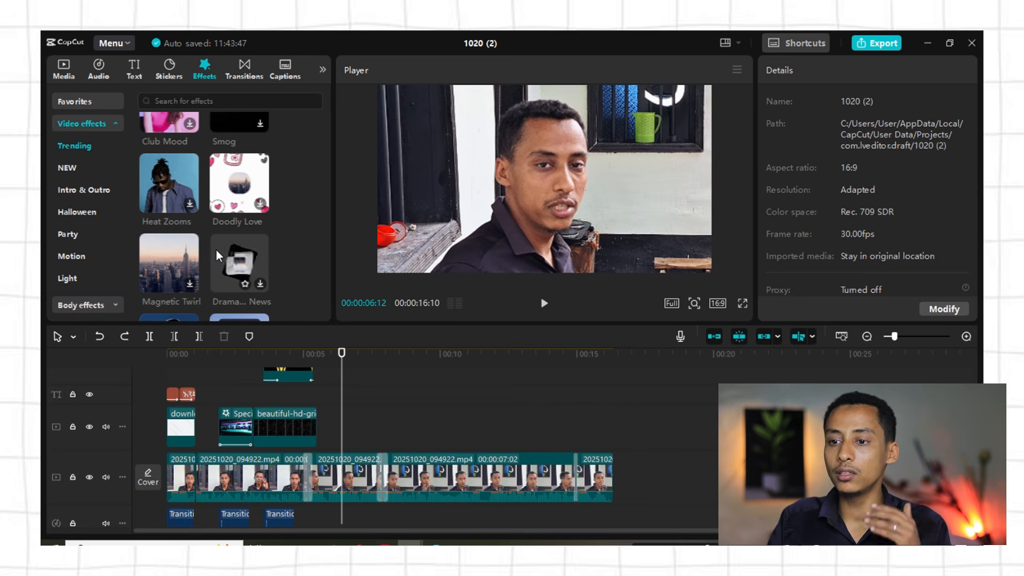
{"action": "left_click", "coordinate": [236, 72]}
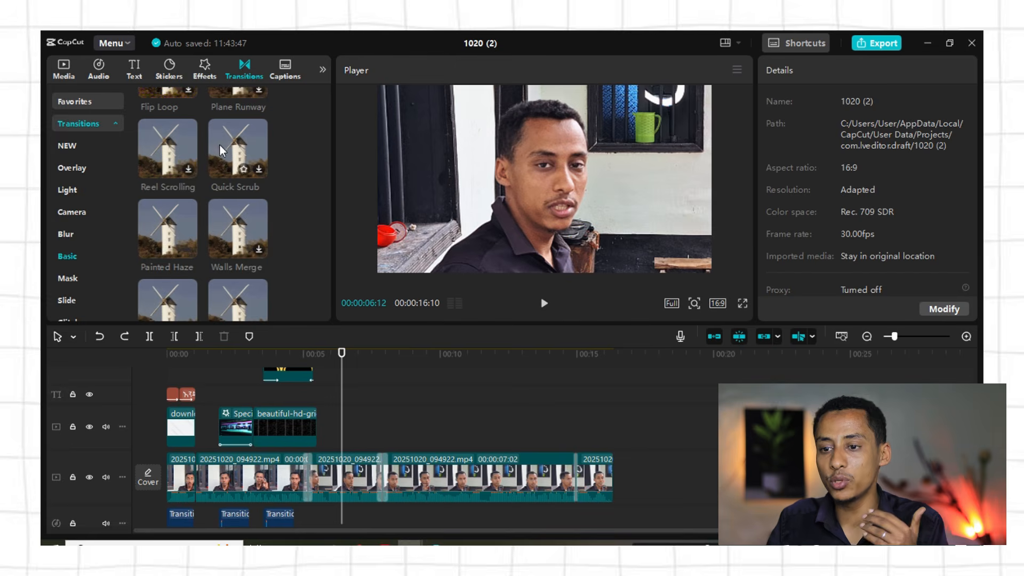
Generate auto captions with the spoken language set to Auto detect and Identify filler words enabled, and cancel the filler-word identification
{"action": "left_click", "coordinate": [291, 74]}
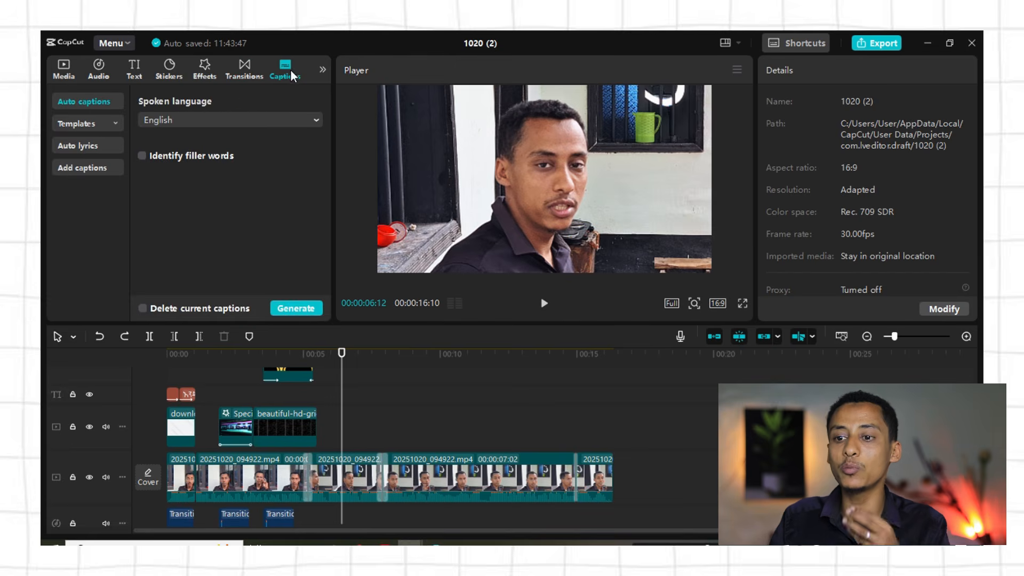
{"action": "left_click", "coordinate": [183, 123]}
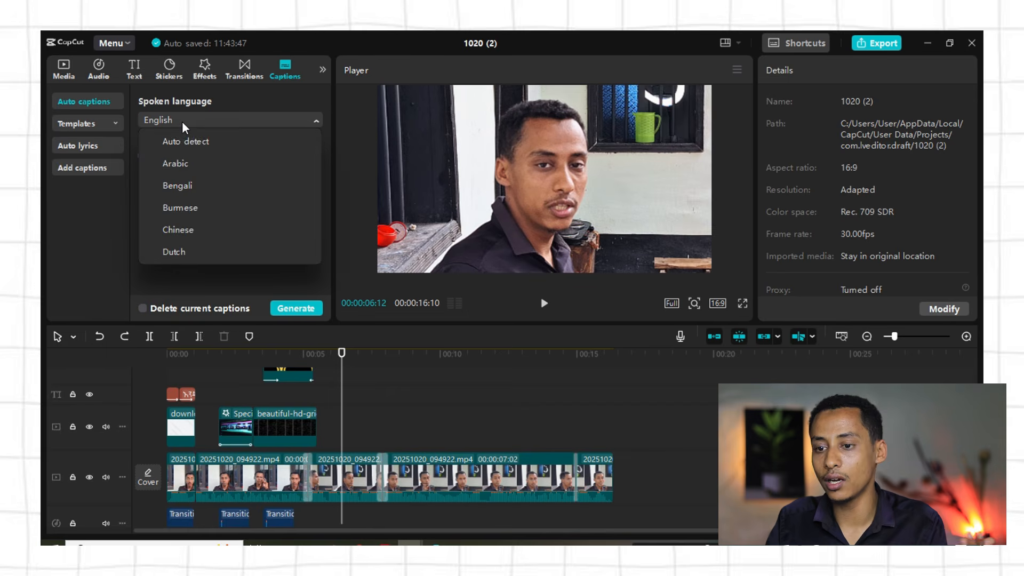
{"action": "scroll", "coordinate": [192, 199], "scroll_direction": "down", "scroll_amount": 10}
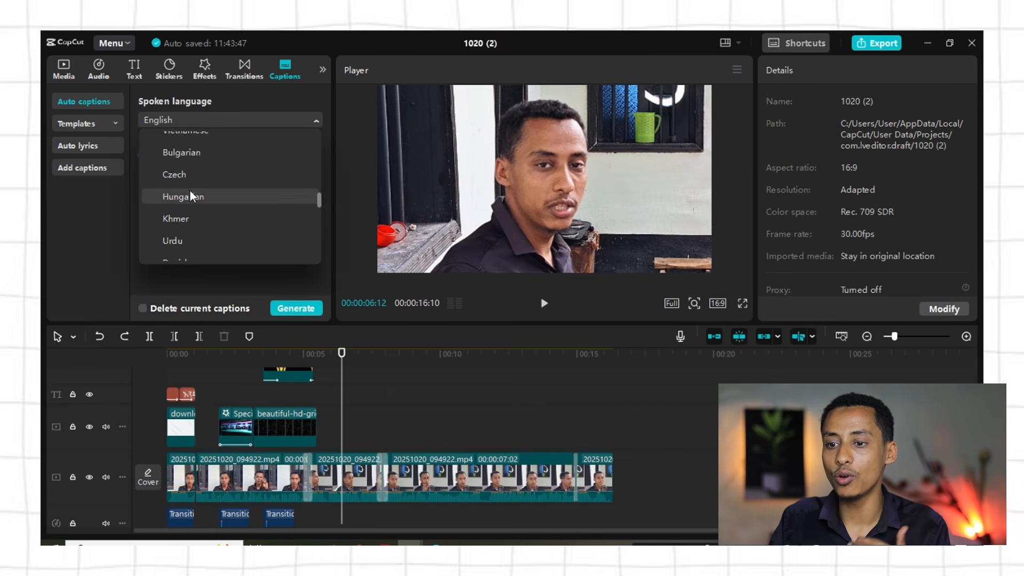
{"action": "scroll", "coordinate": [243, 210], "scroll_direction": "up", "scroll_amount": 10}
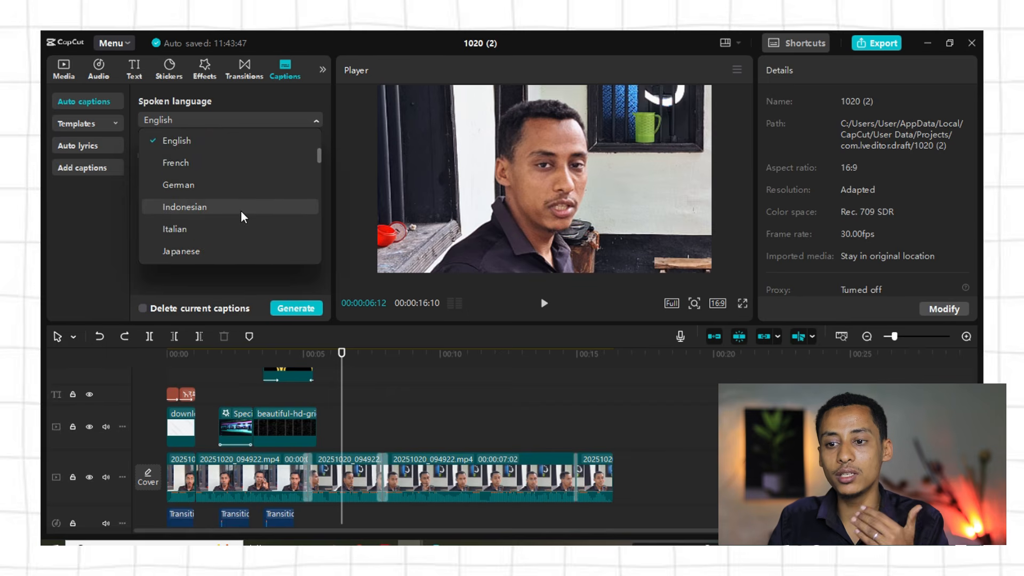
{"action": "scroll", "coordinate": [241, 210], "scroll_direction": "up", "scroll_amount": 3}
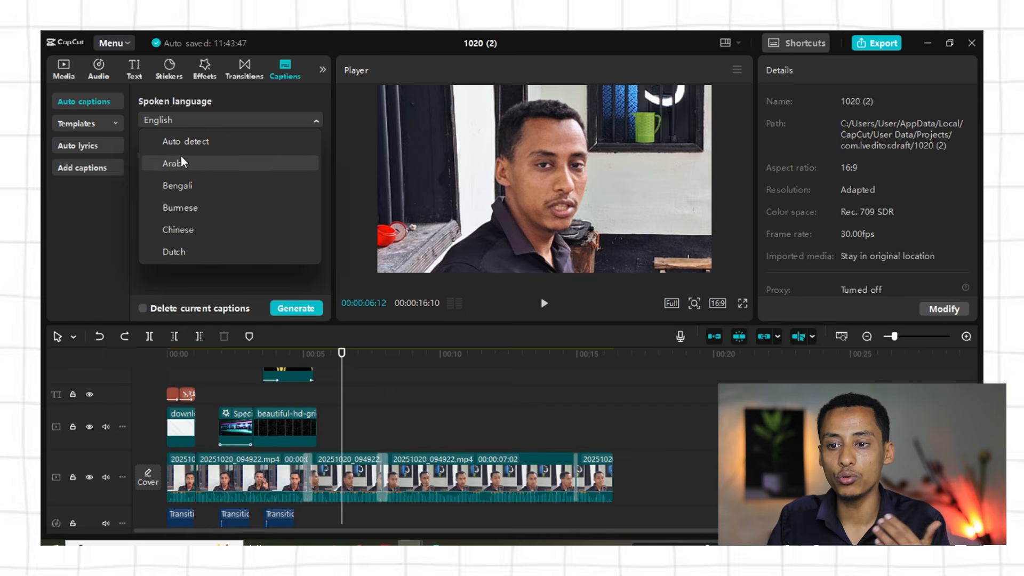
{"action": "left_click", "coordinate": [179, 141]}
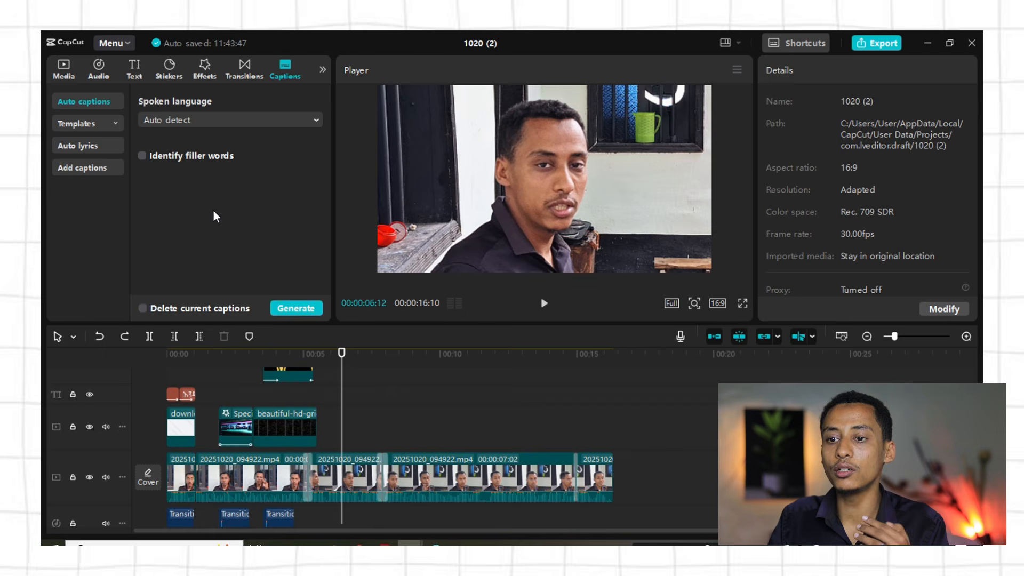
{"action": "left_click", "coordinate": [193, 155]}
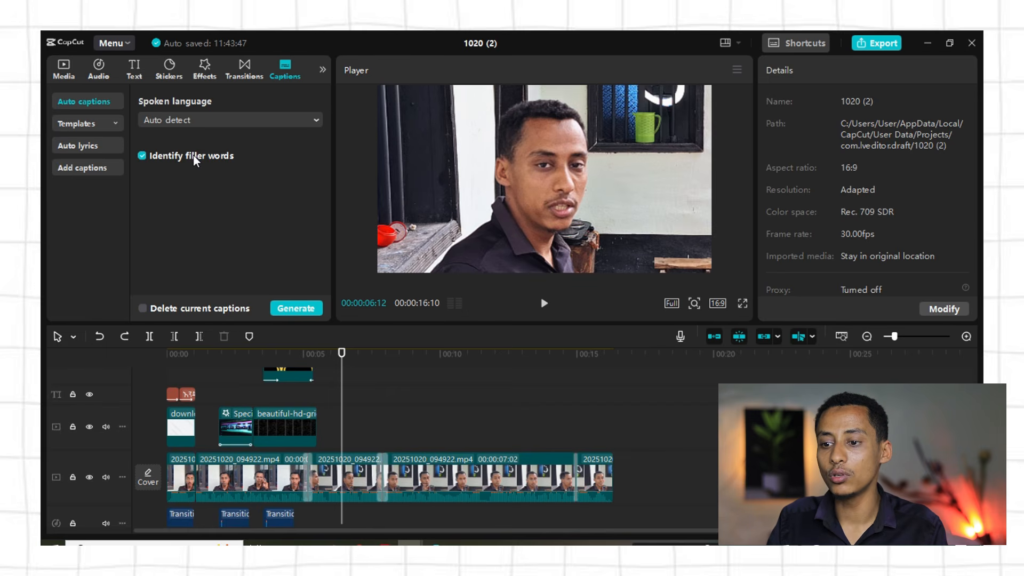
{"action": "left_click", "coordinate": [299, 310]}
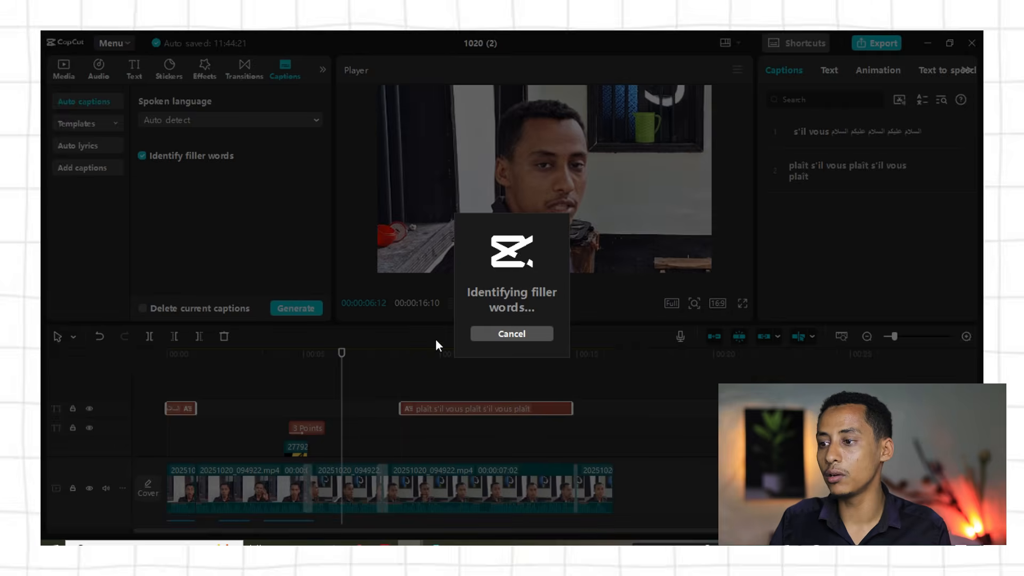
{"action": "left_click", "coordinate": [511, 333]}
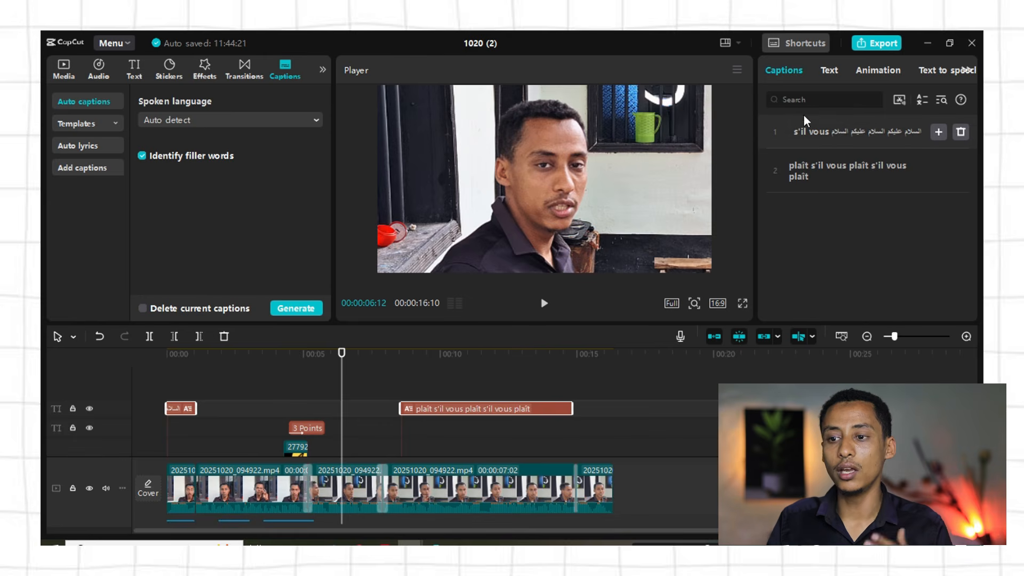
Download the Oppenheimer filter from the new filters for the talking-head clip at about 6 seconds
{"action": "left_click", "coordinate": [322, 70]}
{"action": "left_click", "coordinate": [250, 70]}
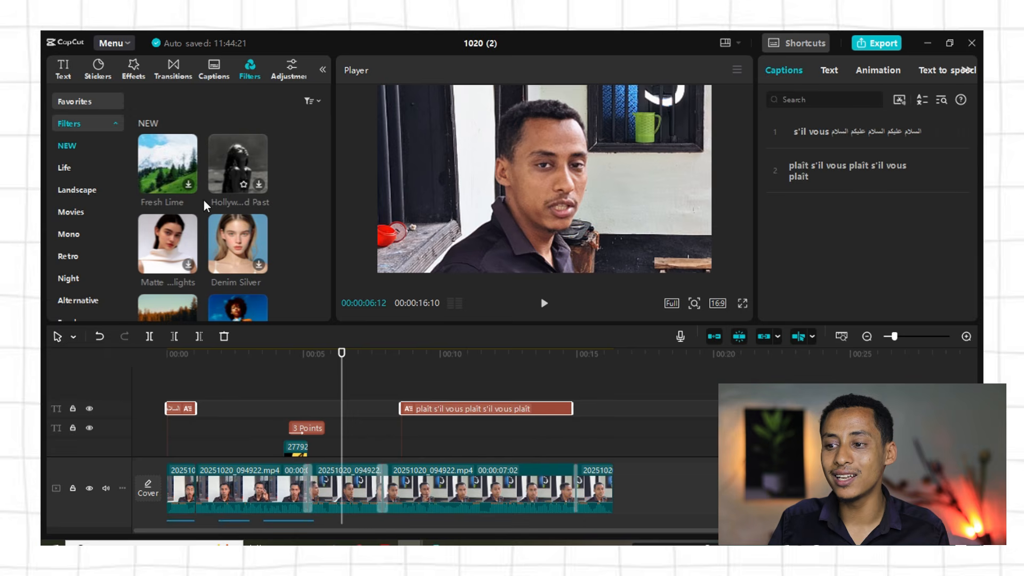
{"action": "left_click", "coordinate": [244, 393]}
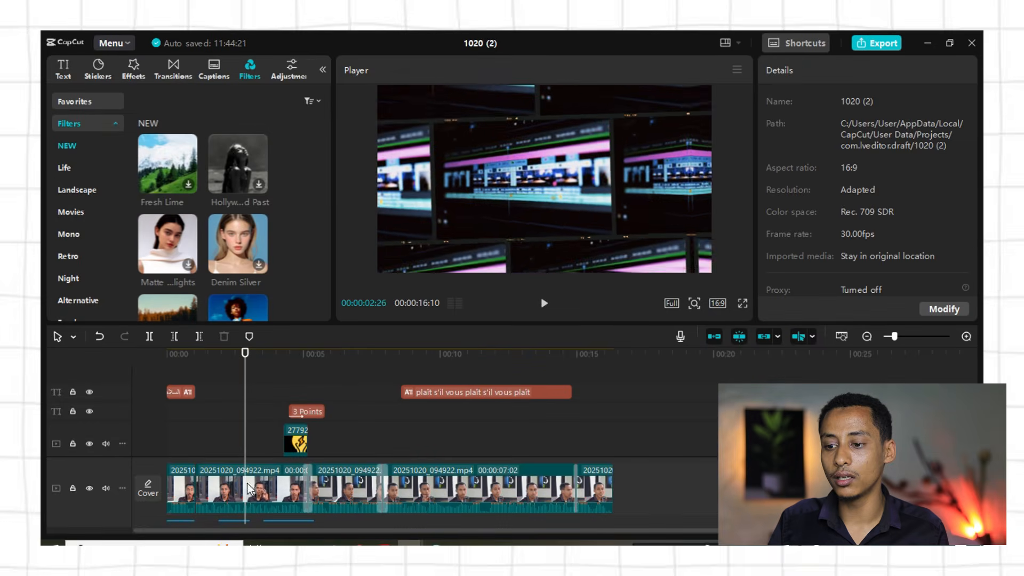
{"action": "left_click", "coordinate": [247, 498]}
{"action": "left_click", "coordinate": [350, 376]}
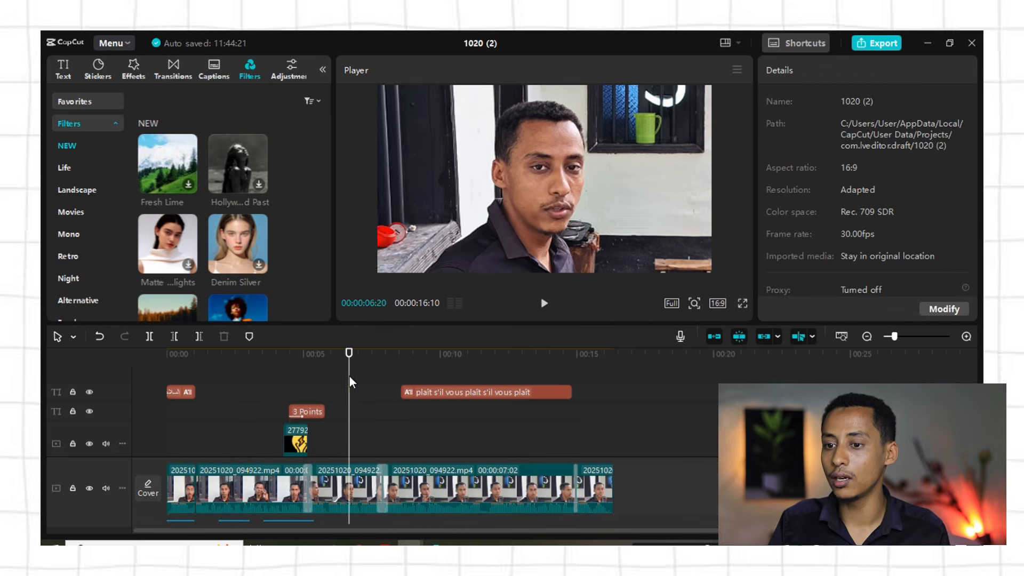
{"action": "left_click", "coordinate": [331, 500]}
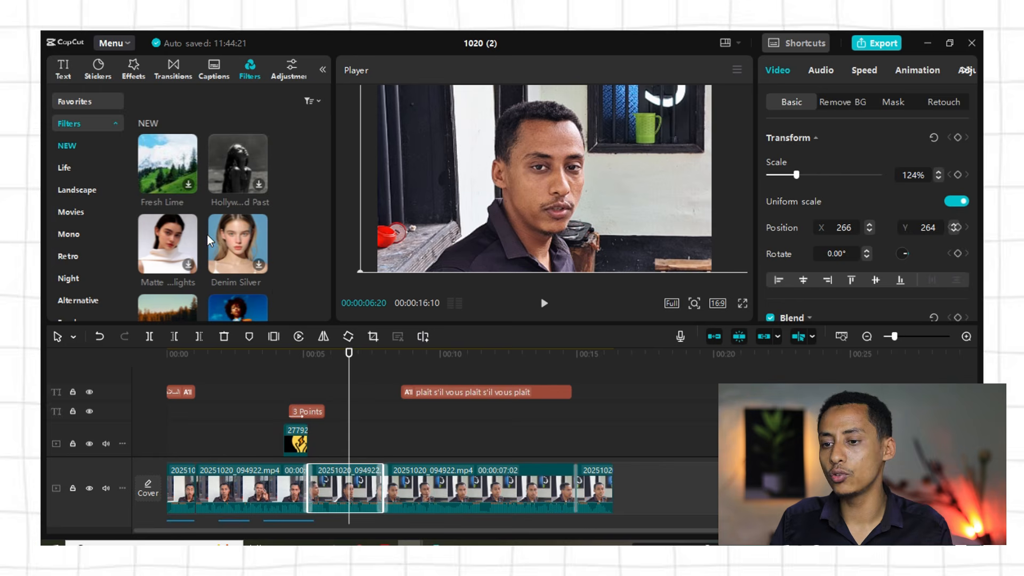
{"action": "scroll", "coordinate": [207, 233], "scroll_direction": "down", "scroll_amount": 1}
{"action": "scroll", "coordinate": [231, 205], "scroll_direction": "down", "scroll_amount": 2}
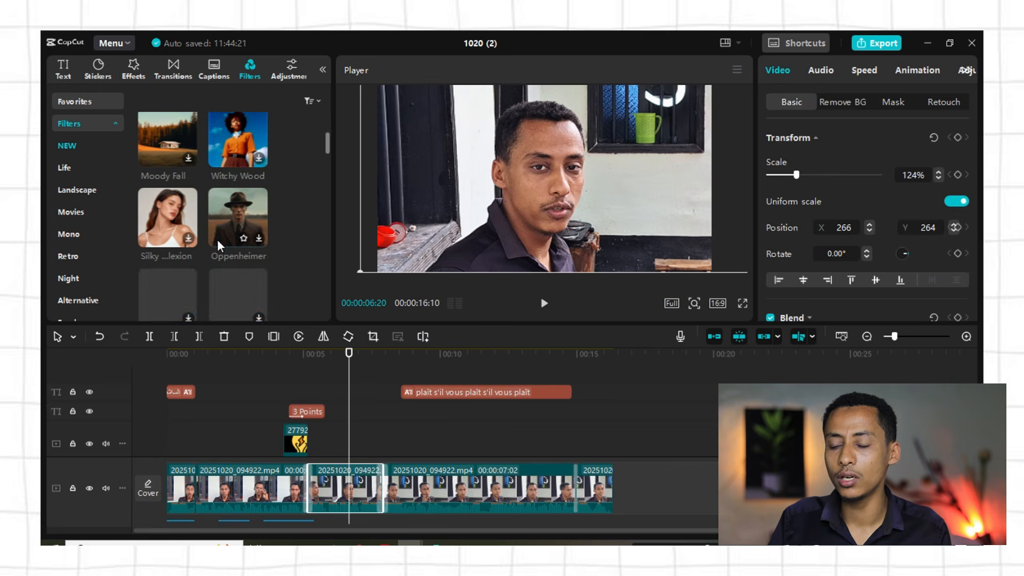
{"action": "left_click", "coordinate": [217, 232]}
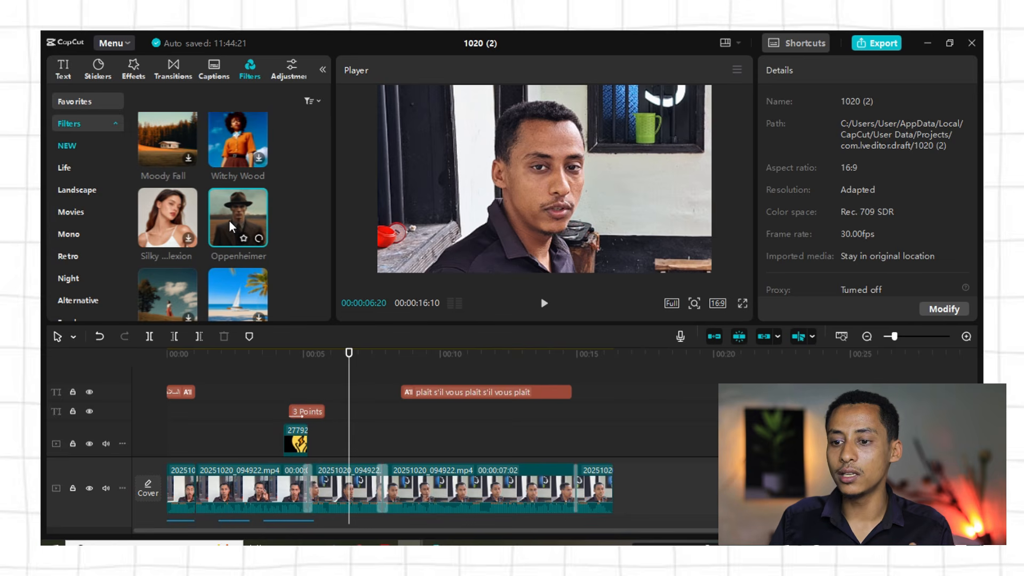
Apply the Oppenheimer filter to the talking-head clip between about 5 and 8 seconds and play it back
{"action": "scroll", "coordinate": [227, 223], "scroll_direction": "down", "scroll_amount": 1}
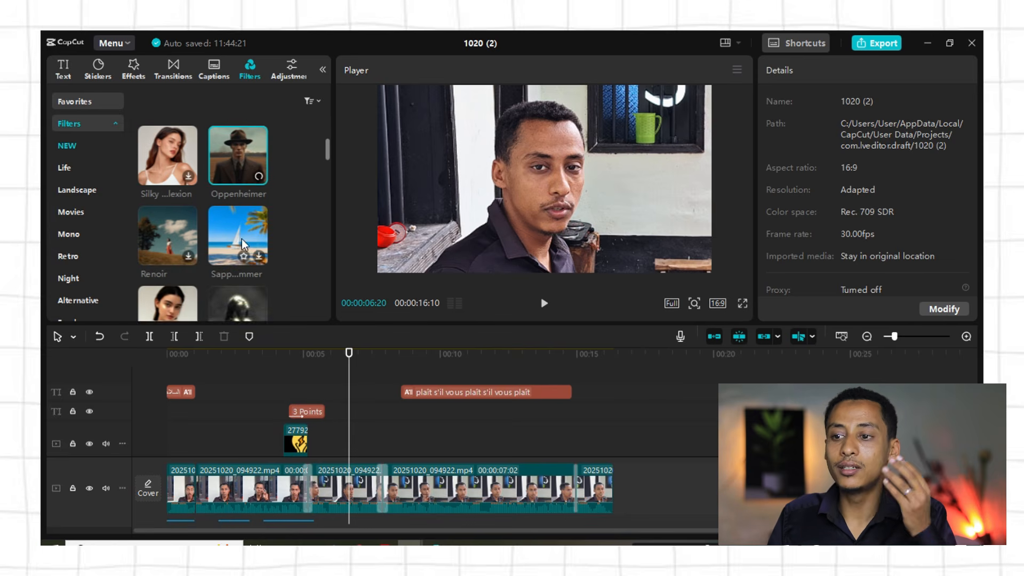
{"action": "scroll", "coordinate": [242, 239], "scroll_direction": "down", "scroll_amount": 1}
{"action": "scroll", "coordinate": [235, 238], "scroll_direction": "up", "scroll_amount": 1}
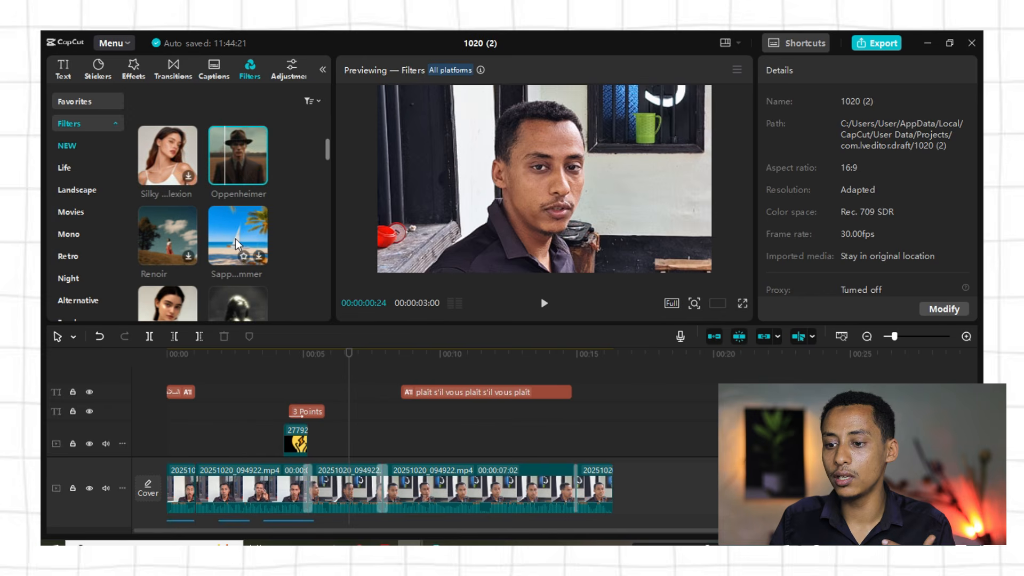
{"action": "left_click_drag", "start_coordinate": [232, 154], "coordinate": [322, 478]}
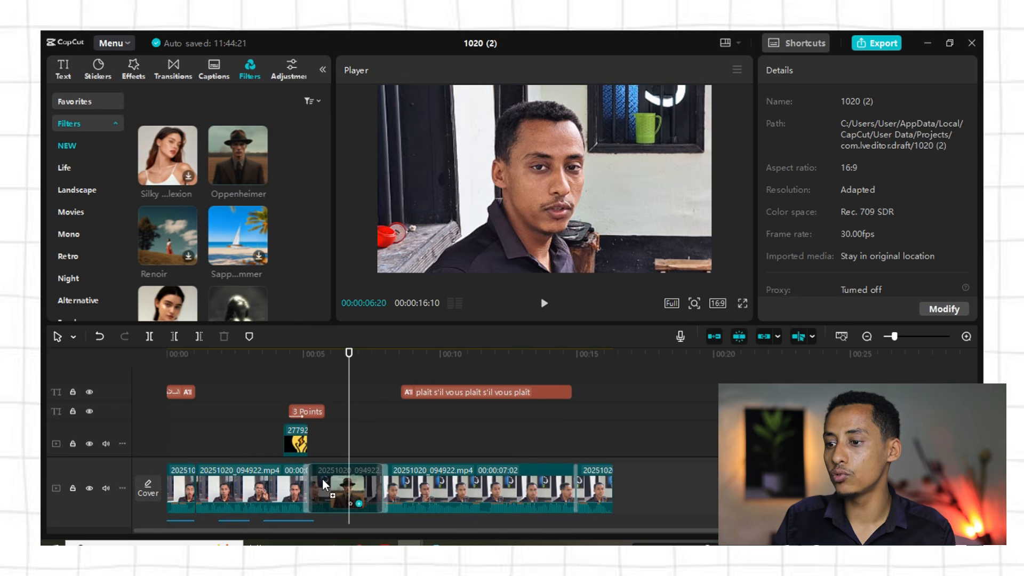
{"action": "left_click", "coordinate": [544, 303]}
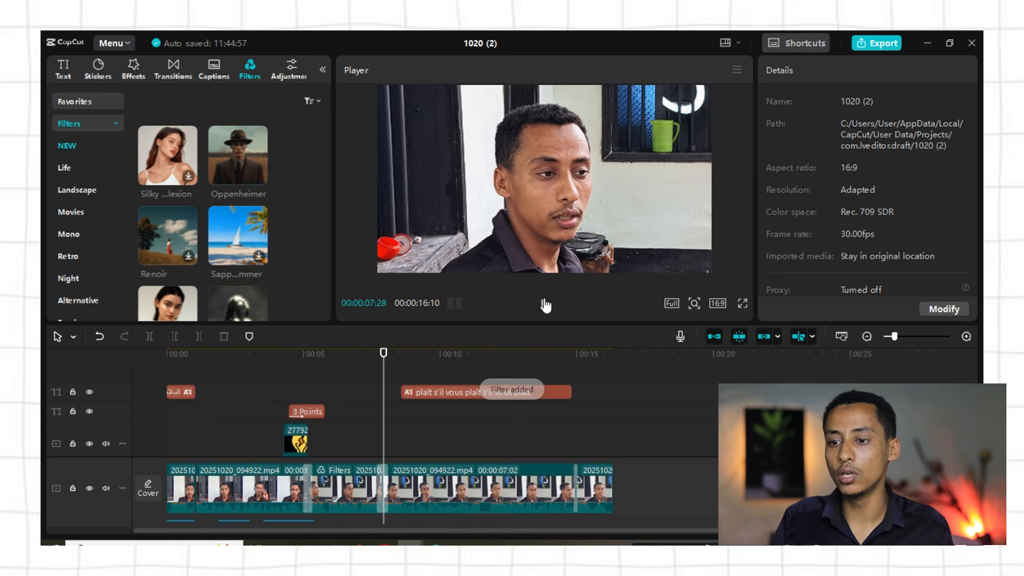
{"action": "left_click", "coordinate": [347, 440]}
Add a custom adjustment layer above the talking-head footage, starting at about 6 seconds
{"action": "scroll", "coordinate": [246, 207], "scroll_direction": "up", "scroll_amount": 3}
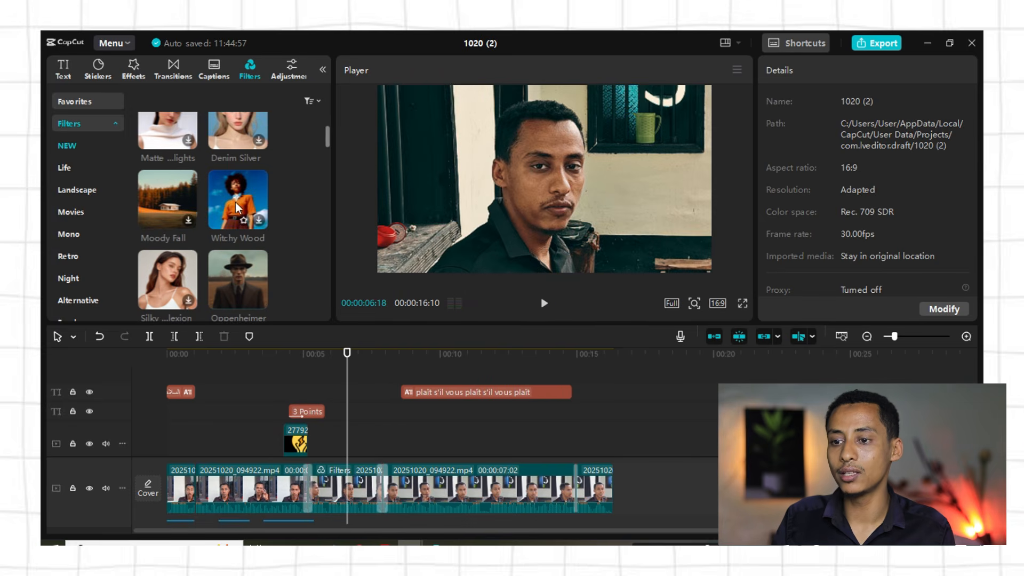
{"action": "scroll", "coordinate": [235, 201], "scroll_direction": "up", "scroll_amount": 3}
{"action": "left_click", "coordinate": [291, 68]}
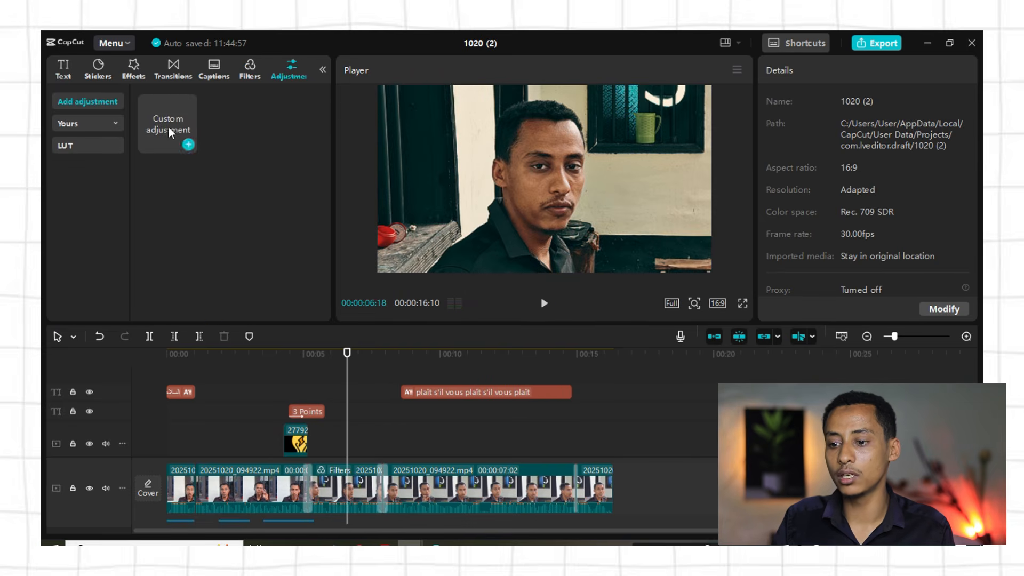
{"action": "left_click_drag", "start_coordinate": [179, 112], "coordinate": [336, 469]}
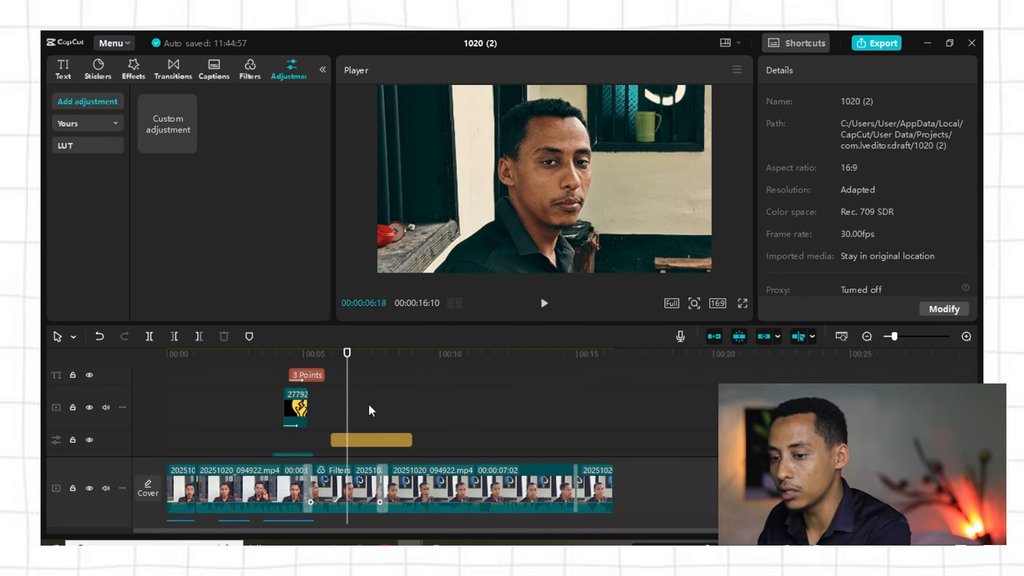
Undo the added custom adjustment layer and return to the imported media assets
{"action": "left_click", "coordinate": [382, 437]}
{"action": "key", "text": "ctrl+z"}
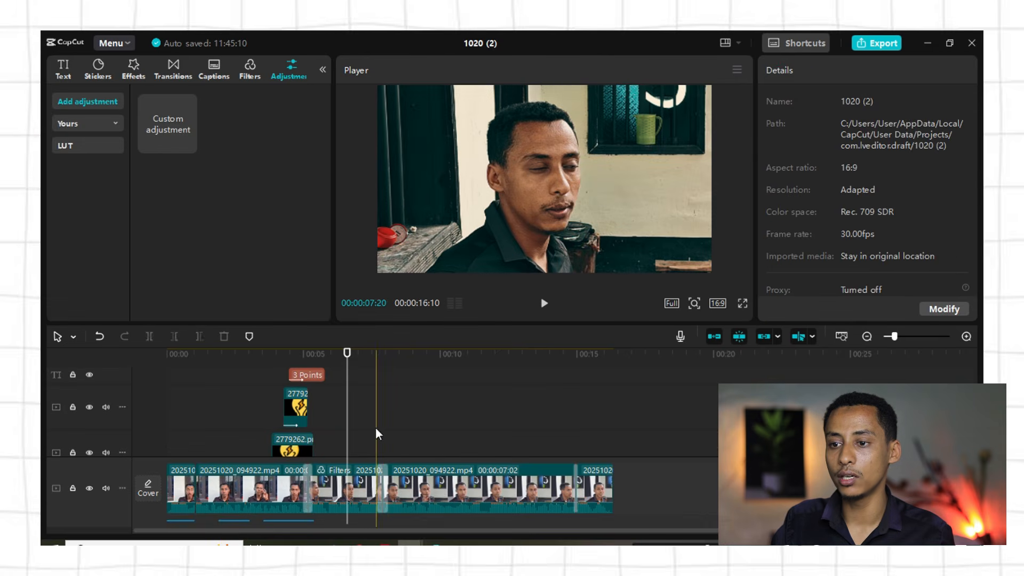
{"action": "left_click", "coordinate": [323, 68]}
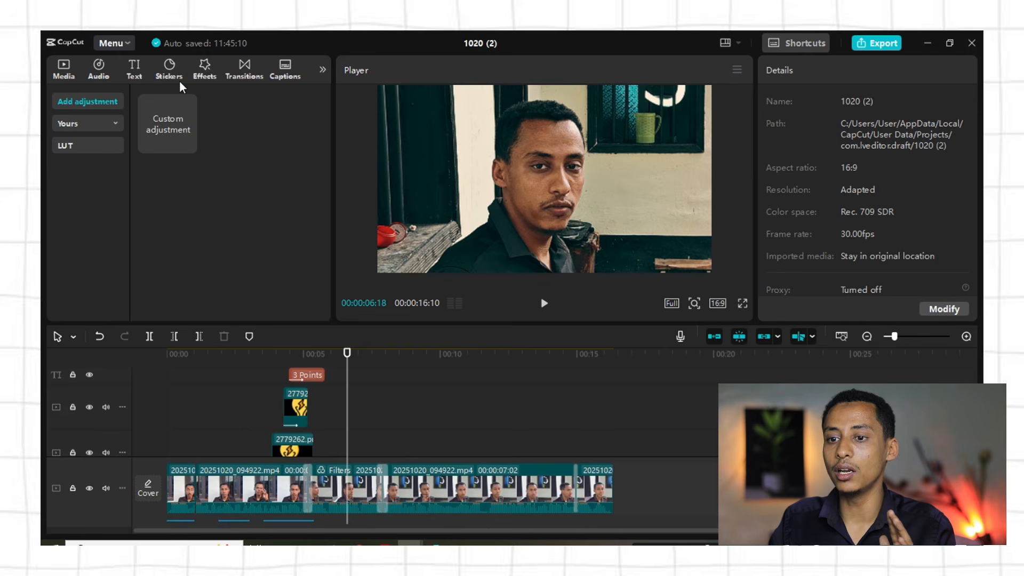
{"action": "left_click", "coordinate": [61, 68]}
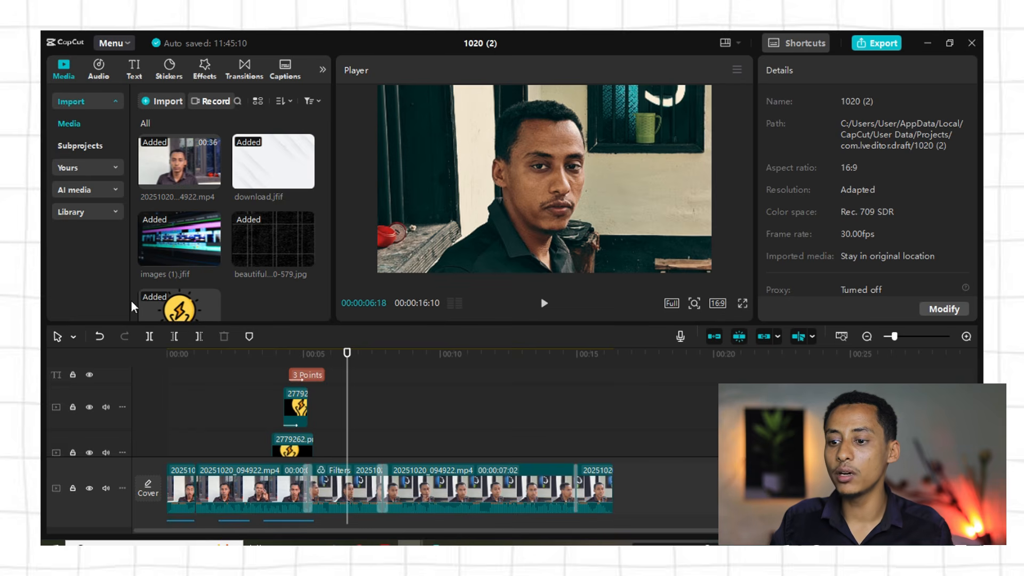
Try Stabilize at the Recommended level on the filtered talking-head clip between about 5 and 8 seconds, and turn it off again
{"action": "left_click", "coordinate": [332, 471]}
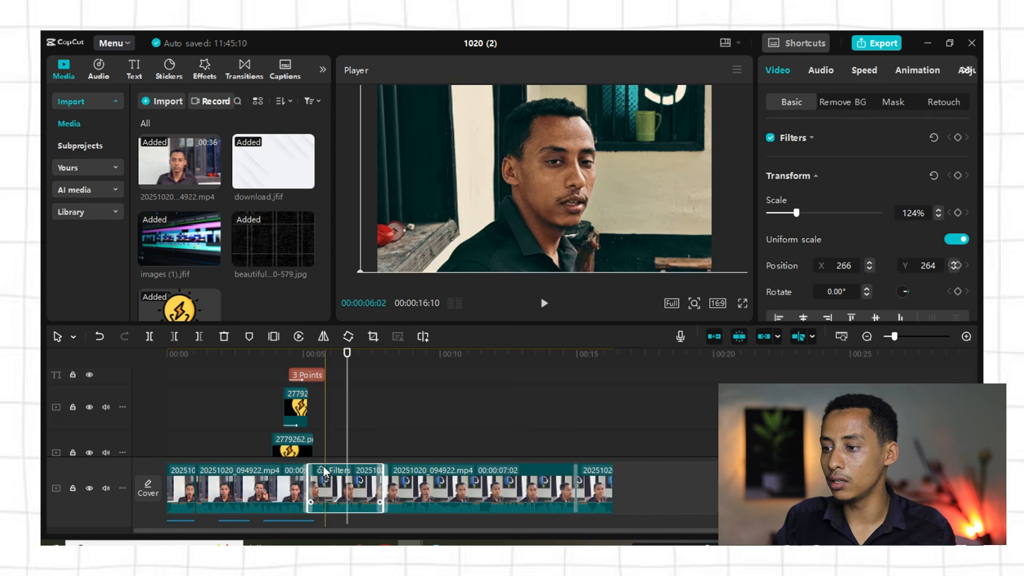
{"action": "scroll", "coordinate": [858, 222], "scroll_direction": "down", "scroll_amount": 10}
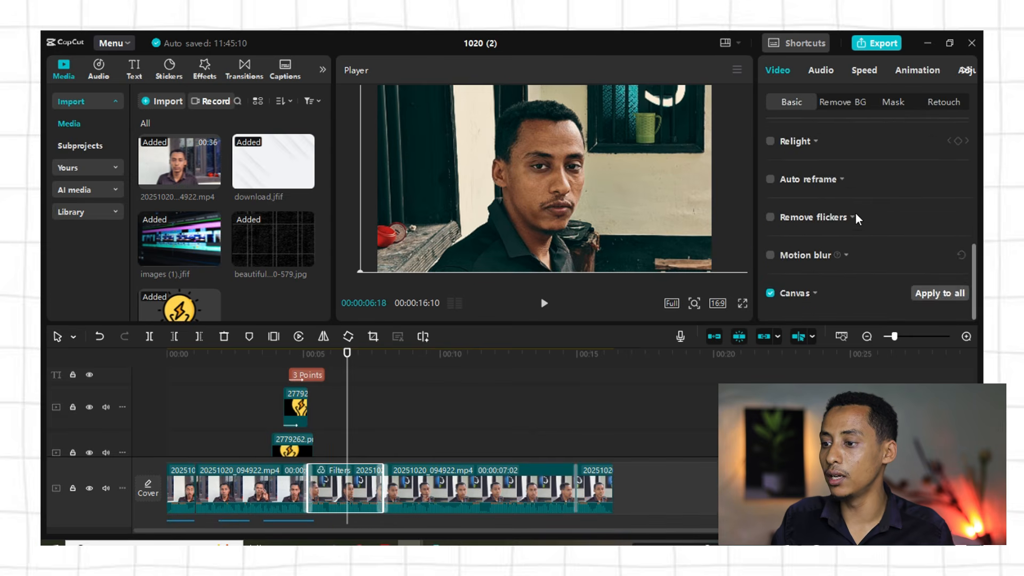
{"action": "scroll", "coordinate": [855, 212], "scroll_direction": "up", "scroll_amount": 10}
{"action": "scroll", "coordinate": [840, 206], "scroll_direction": "down", "scroll_amount": 5}
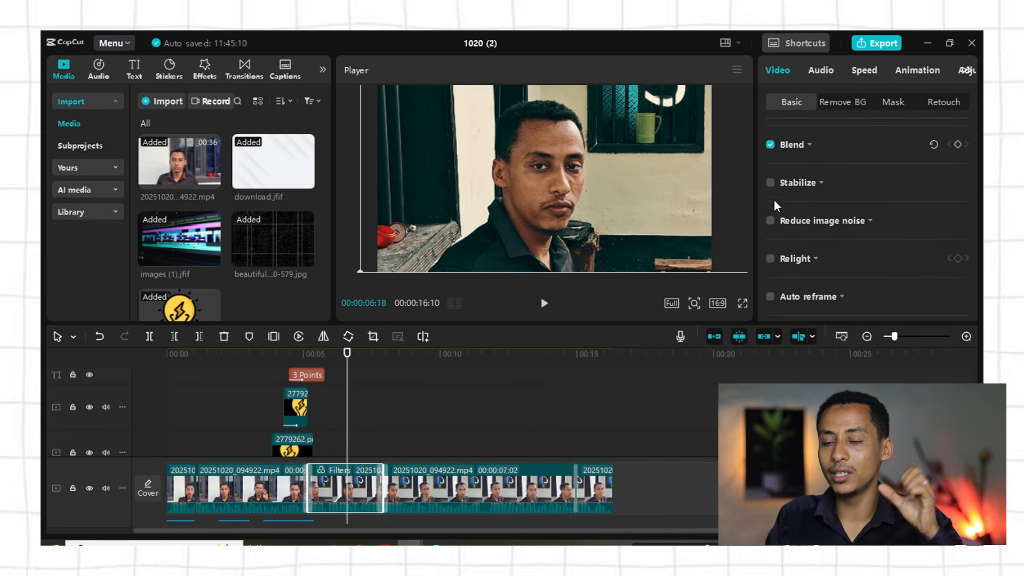
{"action": "left_click", "coordinate": [815, 183]}
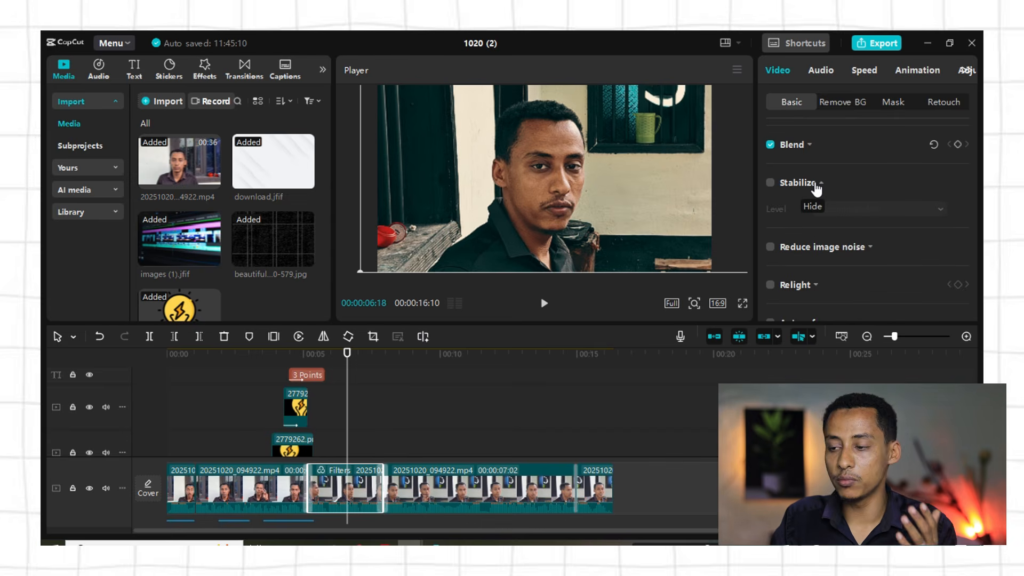
{"action": "left_click", "coordinate": [769, 183]}
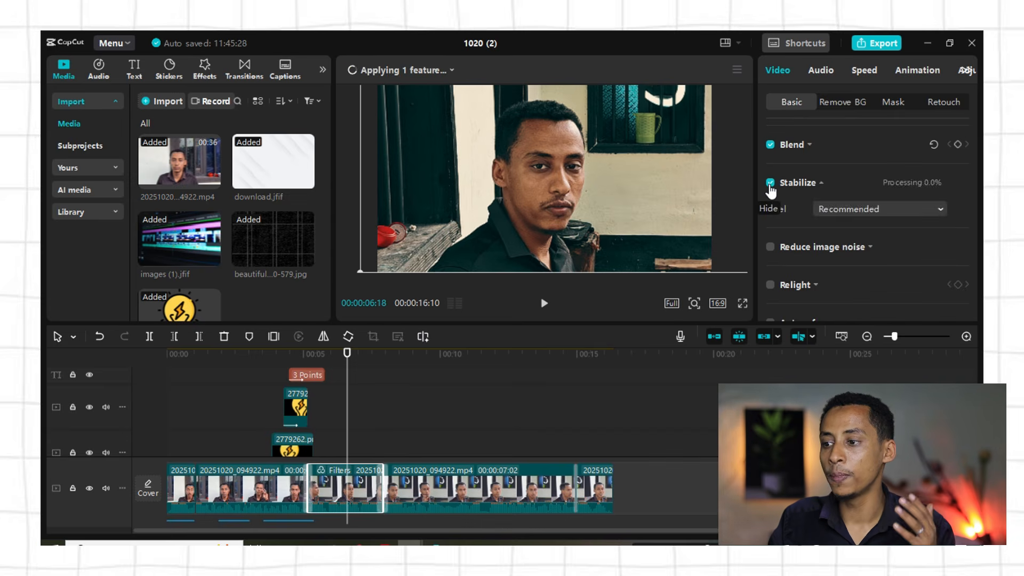
{"action": "left_click", "coordinate": [770, 184]}
{"action": "scroll", "coordinate": [805, 210], "scroll_direction": "down", "scroll_amount": 1}
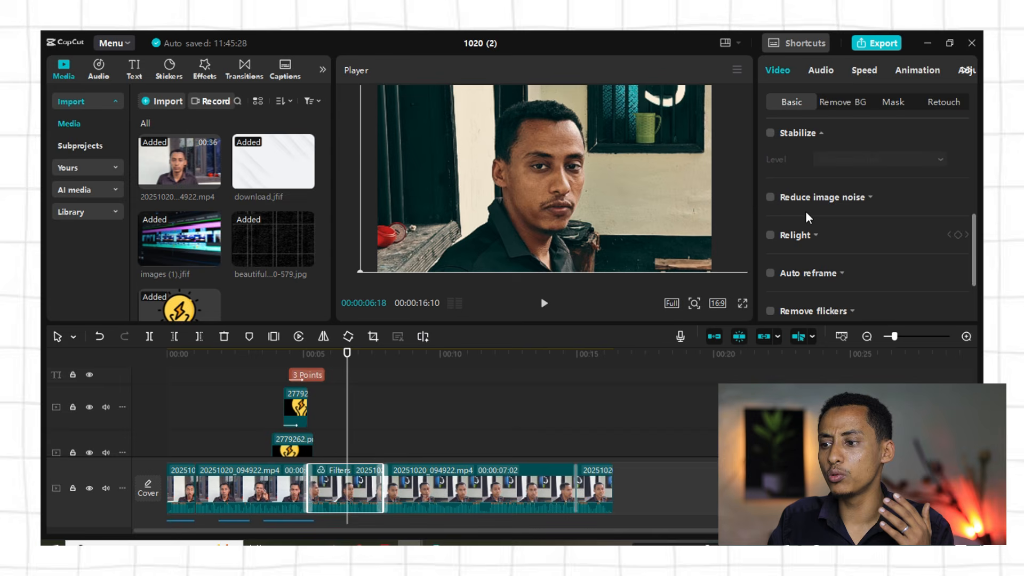
Try Reduce image noise at the Weak level on the filtered clip and turn it off again
{"action": "left_click", "coordinate": [773, 201]}
{"action": "left_click", "coordinate": [770, 198]}
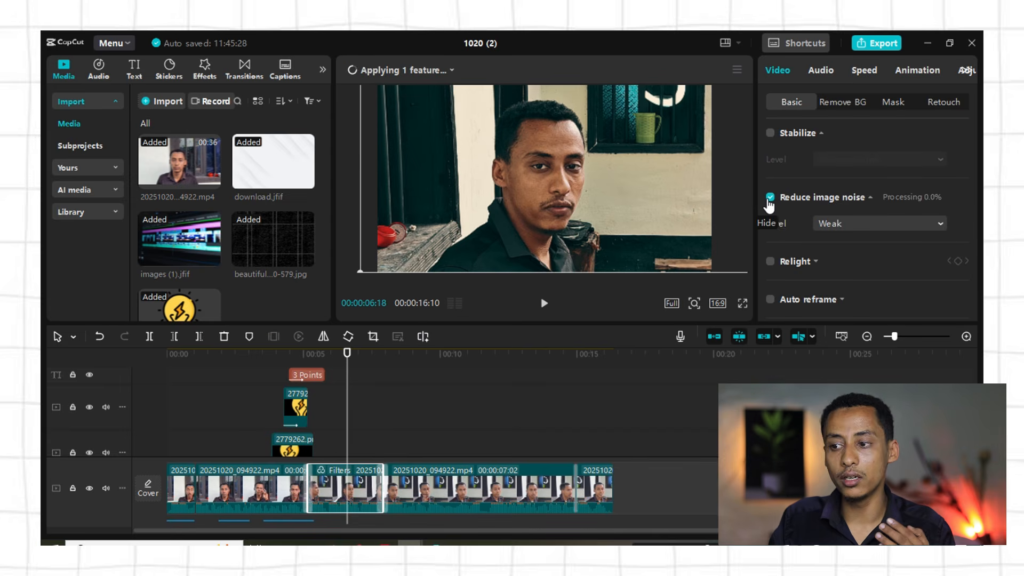
{"action": "left_click", "coordinate": [769, 197]}
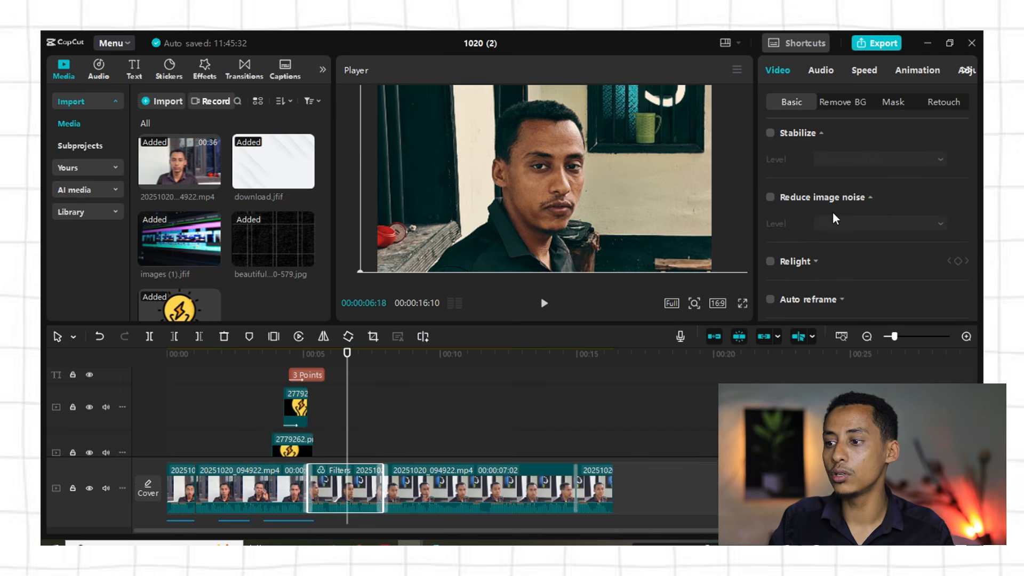
Try Auto reframe with the Original aspect ratio on the filtered clip and turn it off again
{"action": "scroll", "coordinate": [831, 212], "scroll_direction": "down", "scroll_amount": 2}
{"action": "scroll", "coordinate": [783, 214], "scroll_direction": "down", "scroll_amount": 2}
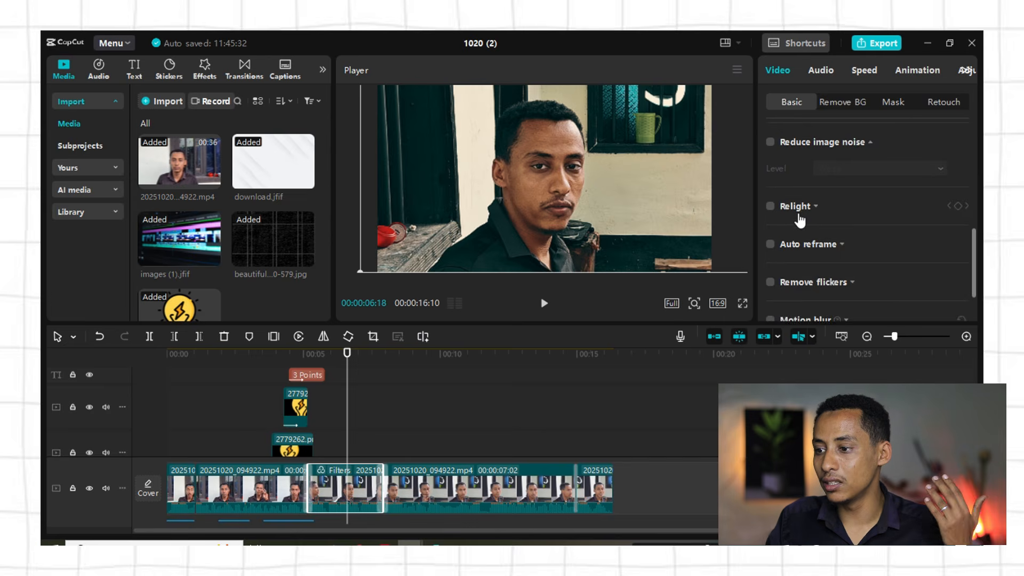
{"action": "left_click", "coordinate": [771, 201]}
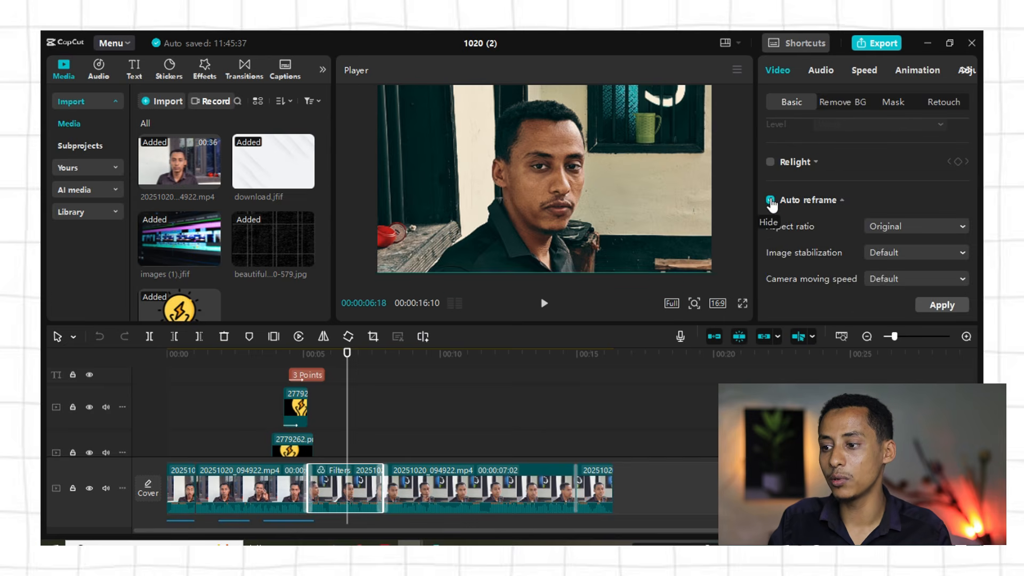
{"action": "left_click", "coordinate": [771, 201]}
{"action": "scroll", "coordinate": [821, 227], "scroll_direction": "down", "scroll_amount": 5}
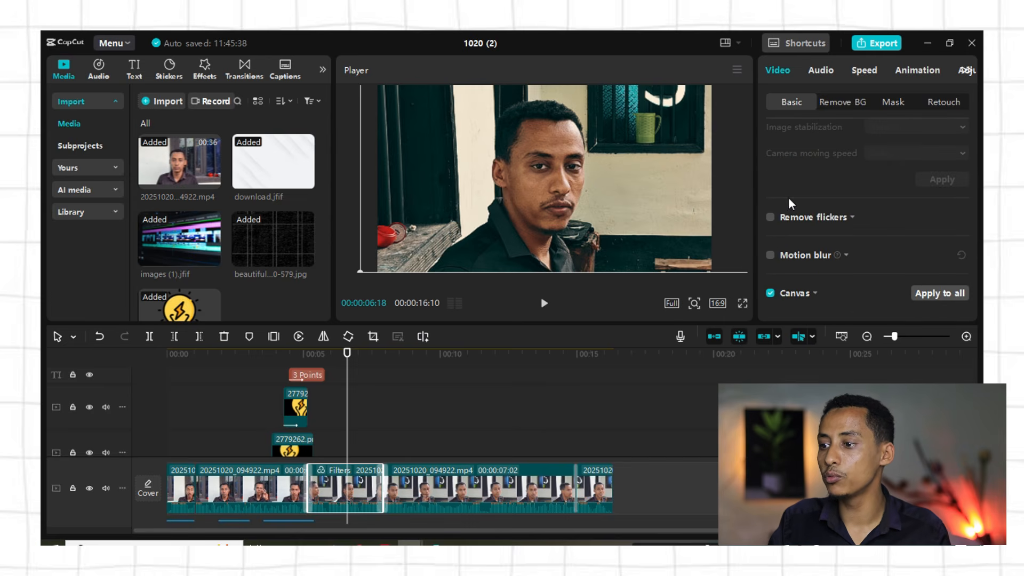
Try Reduce noise in the filtered clip's audio settings and turn it off again
{"action": "left_click", "coordinate": [821, 71]}
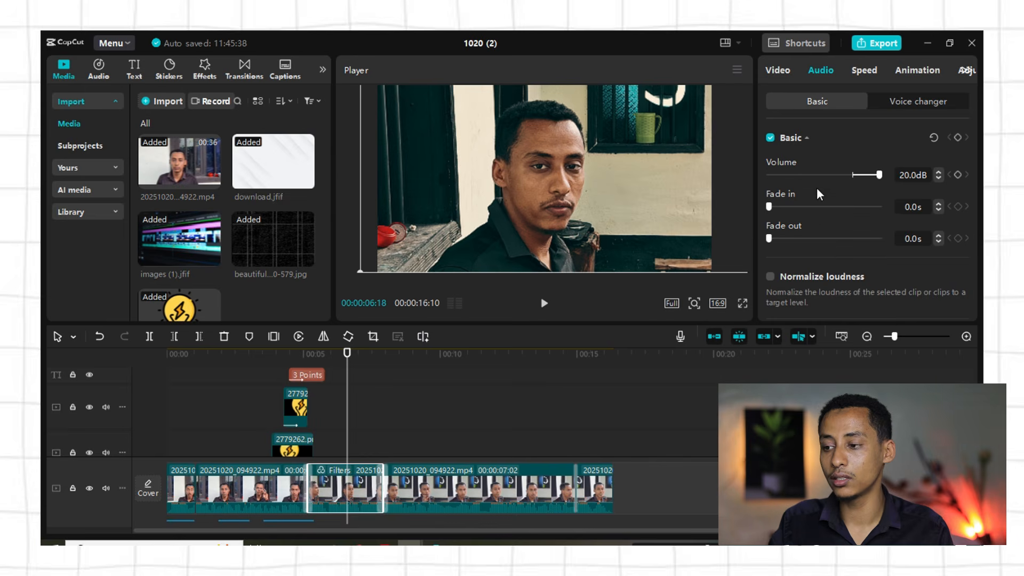
{"action": "scroll", "coordinate": [808, 229], "scroll_direction": "down", "scroll_amount": 4}
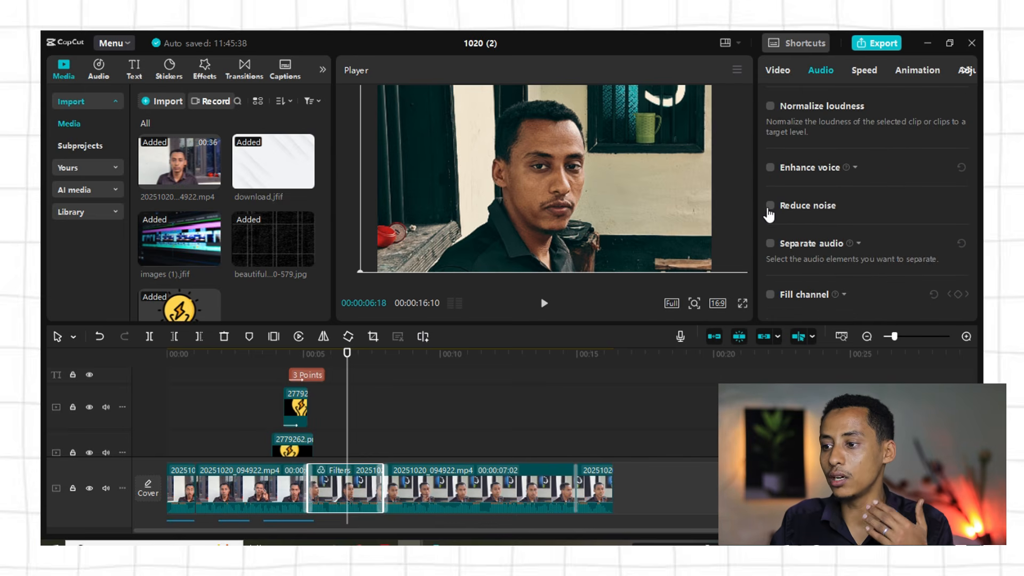
{"action": "left_click", "coordinate": [768, 209]}
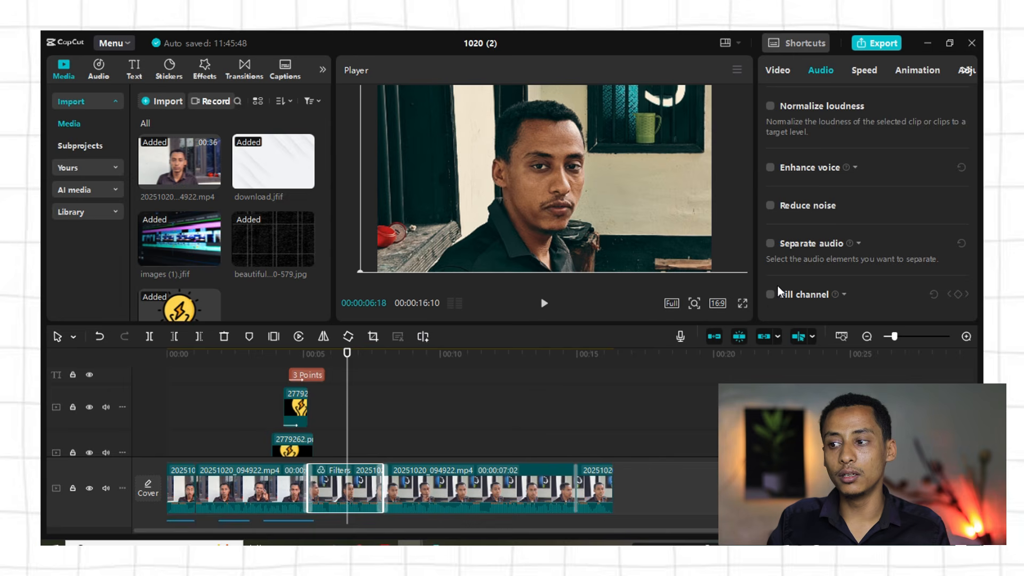
{"action": "scroll", "coordinate": [816, 176], "scroll_direction": "up", "scroll_amount": 5}
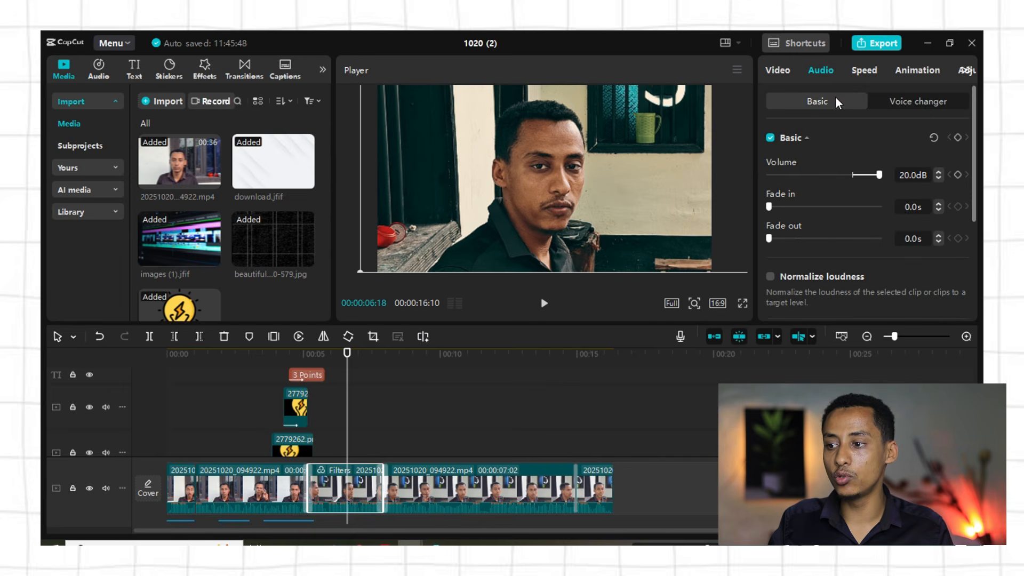
Try slowing the filtered clip to 0.32x and return its speed to 1.00x
{"action": "left_click", "coordinate": [864, 70]}
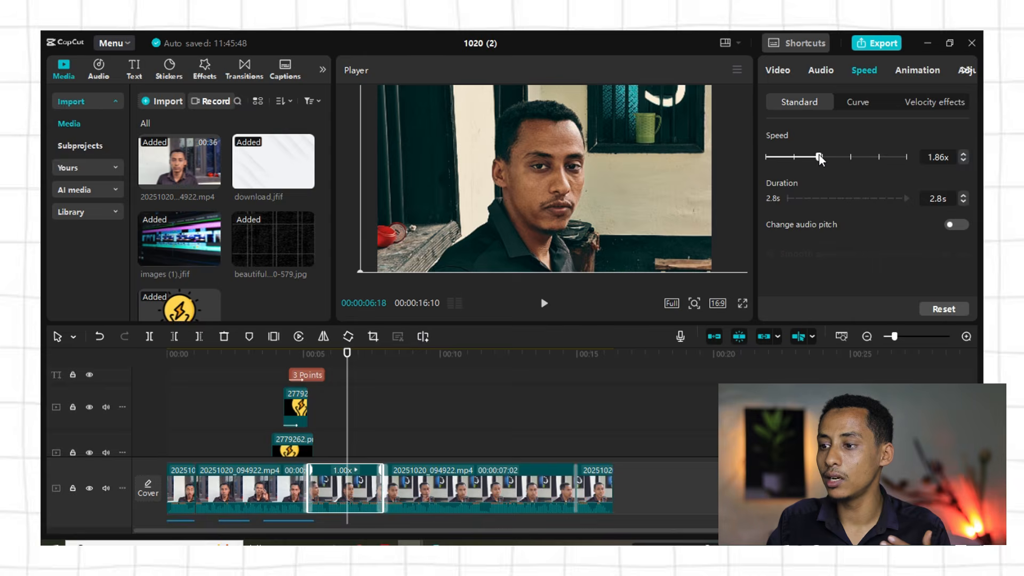
{"action": "left_click", "coordinate": [773, 157]}
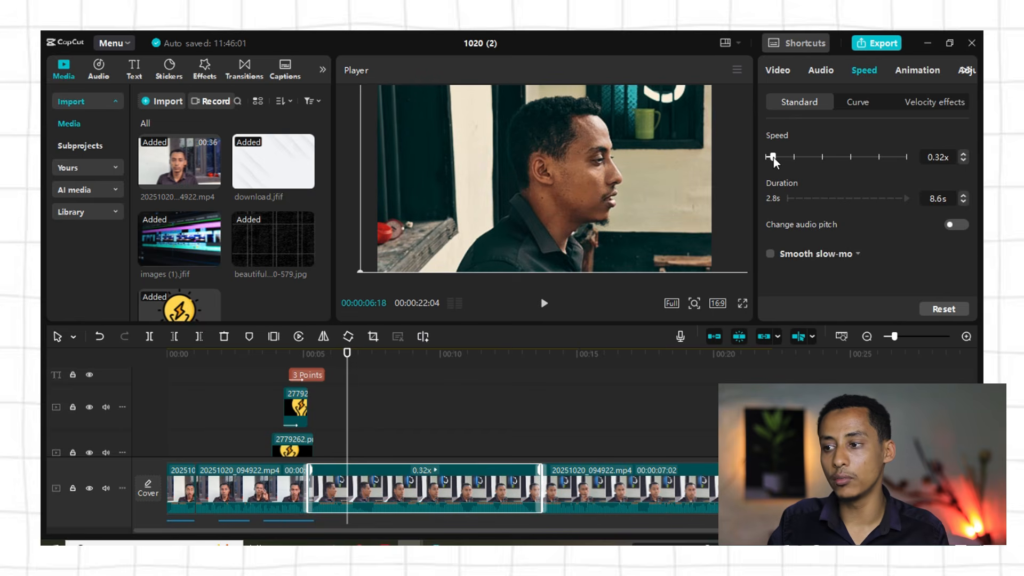
{"action": "left_click_drag", "start_coordinate": [774, 158], "coordinate": [793, 158]}
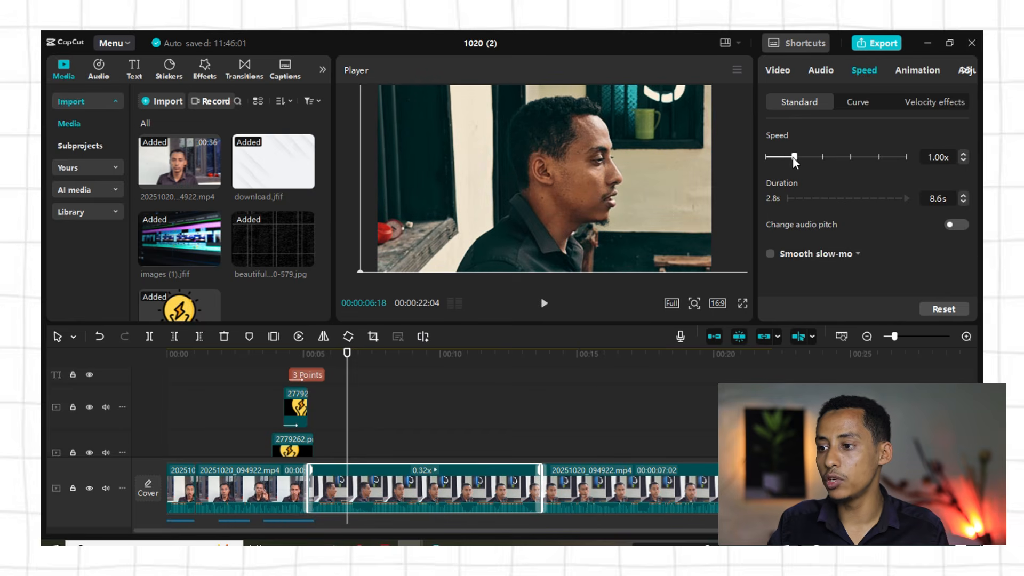
Look through the filtered clip's Out animations and its basic color adjustment settings
{"action": "left_click", "coordinate": [902, 74]}
{"action": "scroll", "coordinate": [839, 66], "scroll_direction": "right", "scroll_amount": 2}
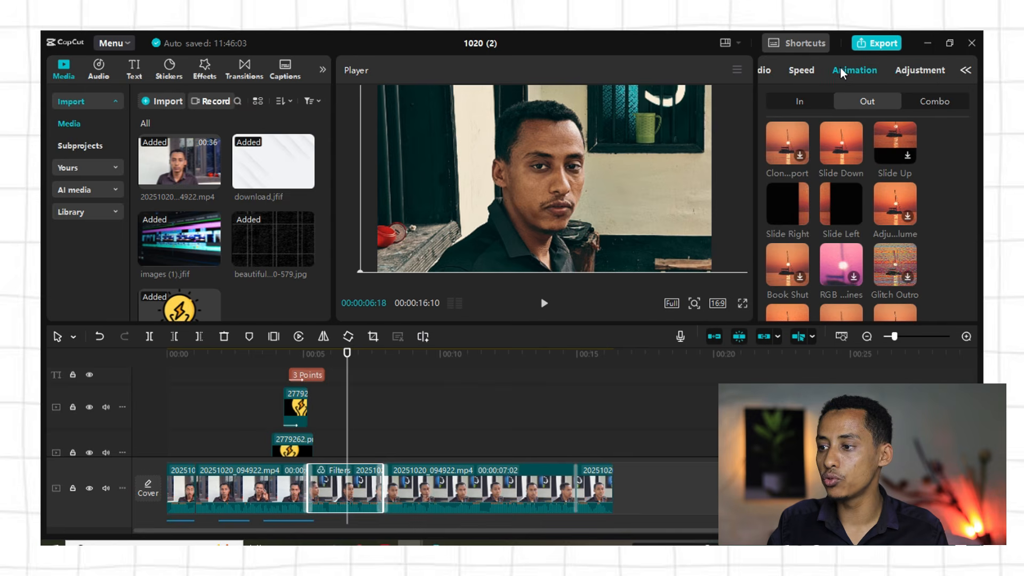
{"action": "left_click", "coordinate": [896, 69]}
{"action": "scroll", "coordinate": [893, 169], "scroll_direction": "down", "scroll_amount": 5}
{"action": "scroll", "coordinate": [892, 174], "scroll_direction": "down", "scroll_amount": 3}
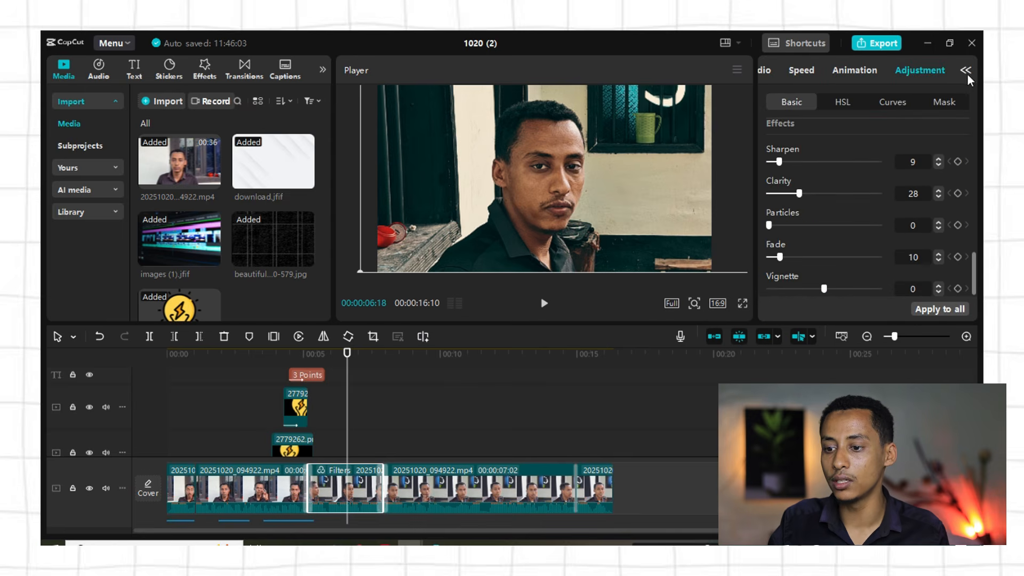
{"action": "left_click", "coordinate": [966, 72]}
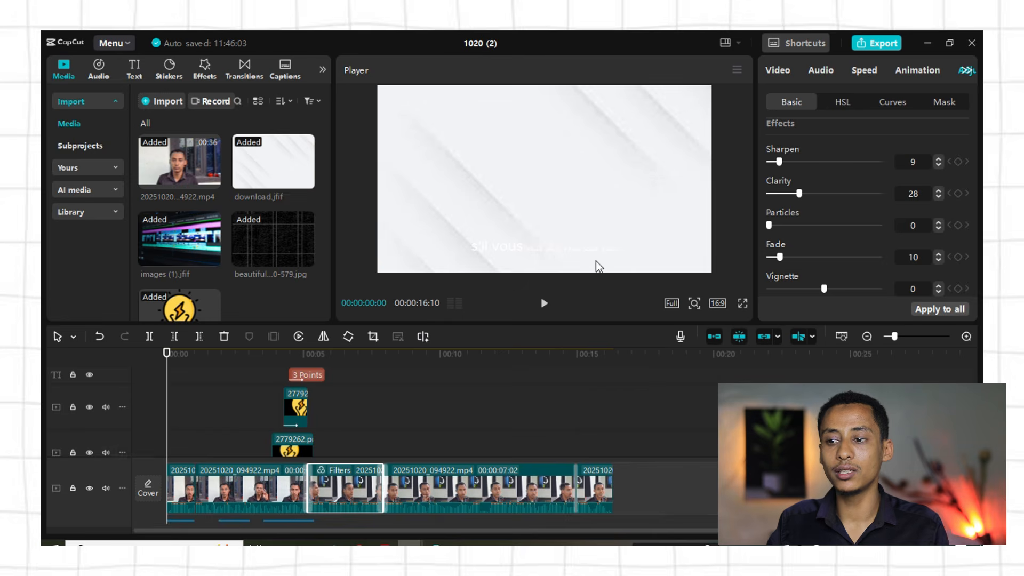
Play the edited video from the start for about one and a half seconds
{"action": "left_click", "coordinate": [539, 304]}
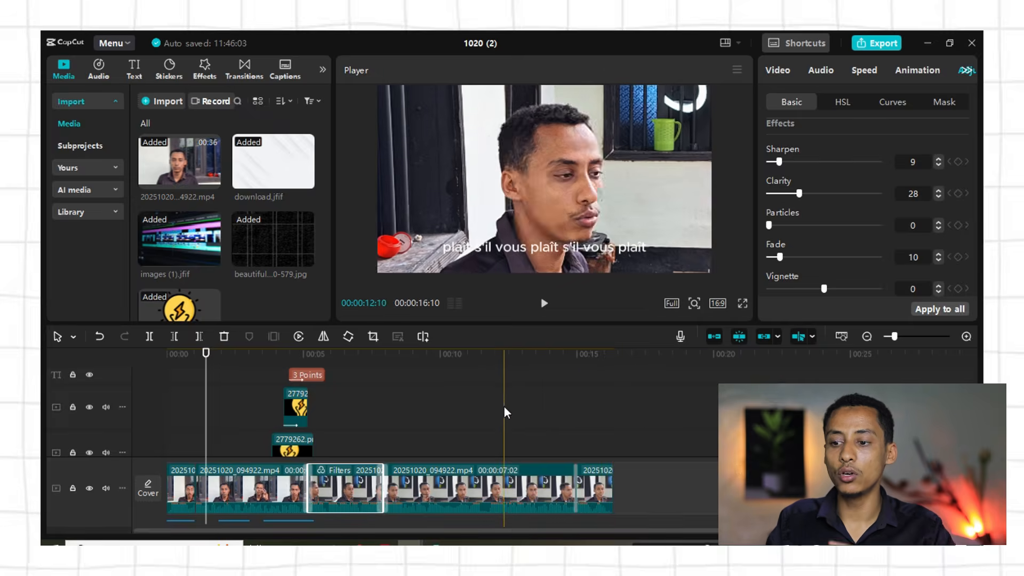
{"action": "scroll", "coordinate": [357, 402], "scroll_direction": "down", "scroll_amount": 1}
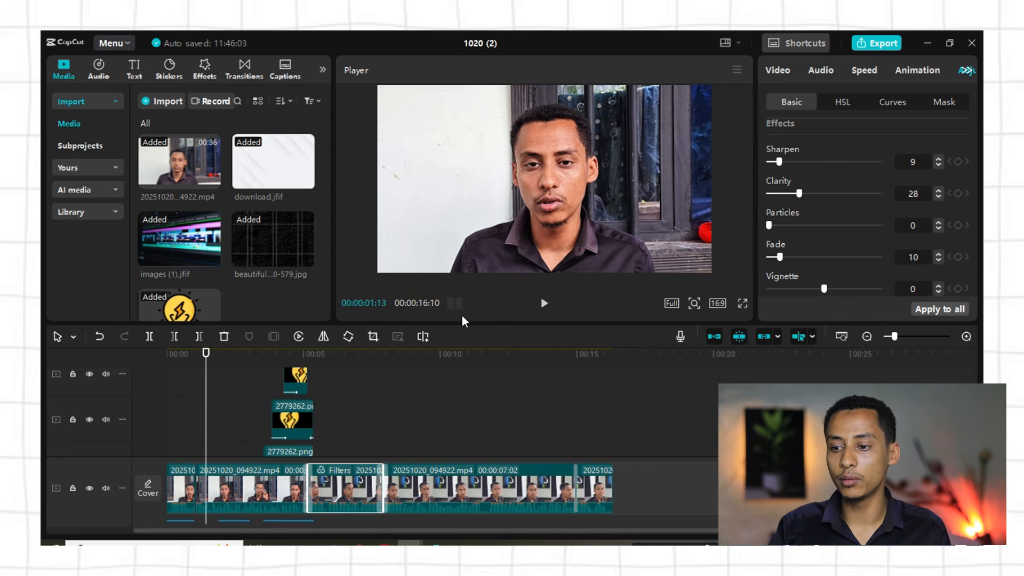
Try rotating the talking-head clip between about 1 and 5 seconds by a quarter turn, and undo the rotation
{"action": "left_click", "coordinate": [236, 491]}
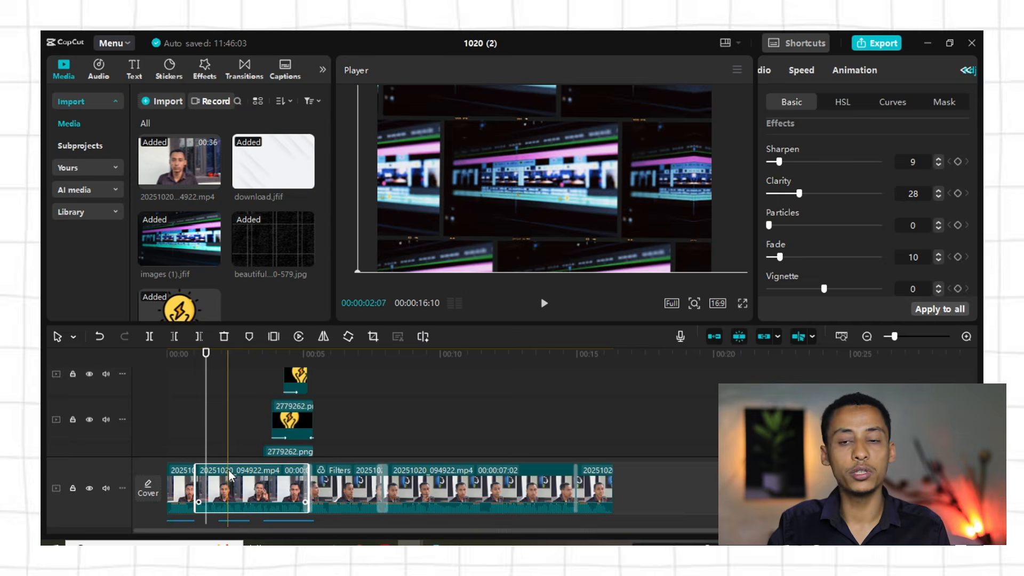
{"action": "right_click", "coordinate": [254, 489]}
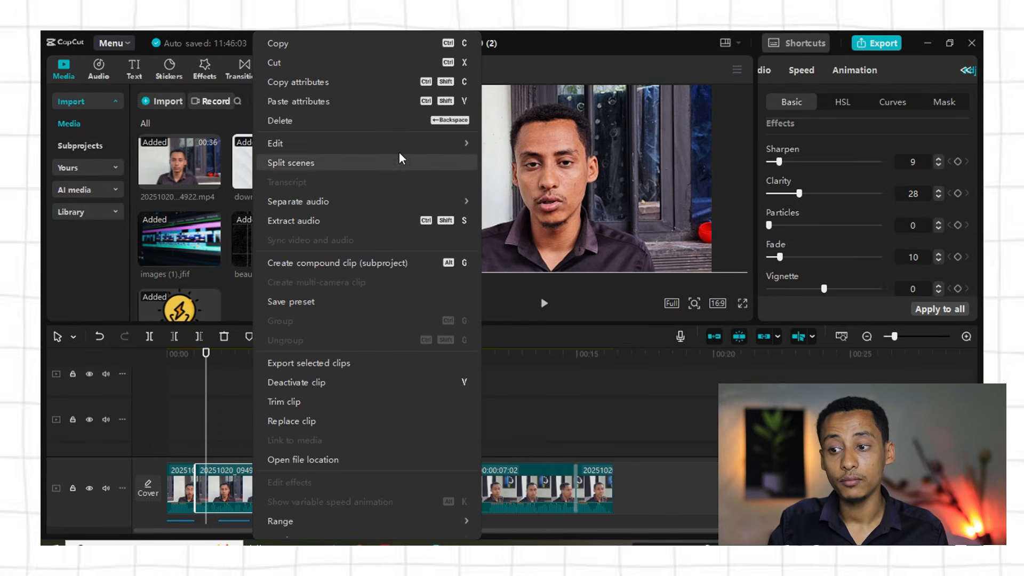
{"action": "mouse_move", "coordinate": [399, 147]}
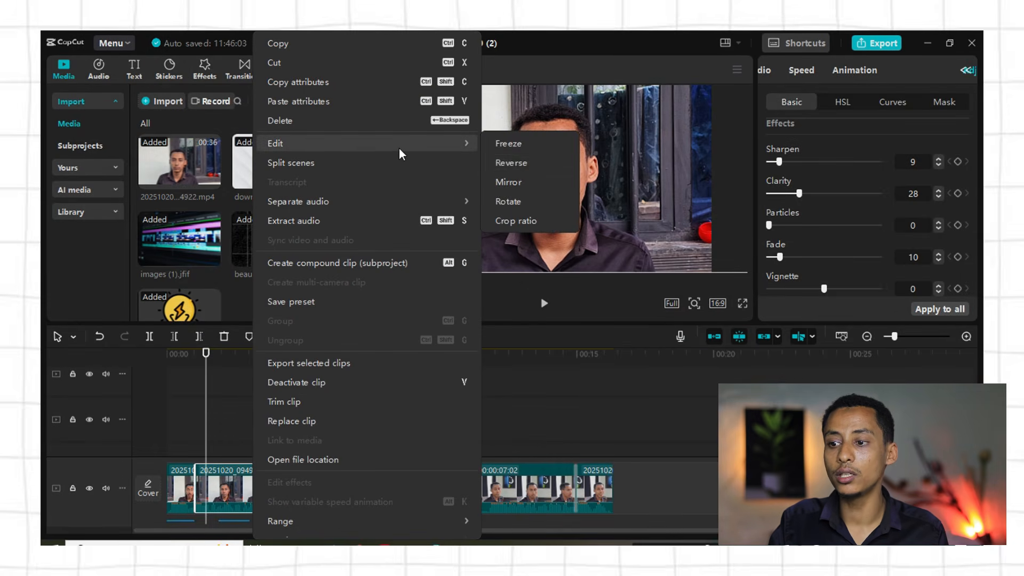
{"action": "left_click", "coordinate": [517, 208]}
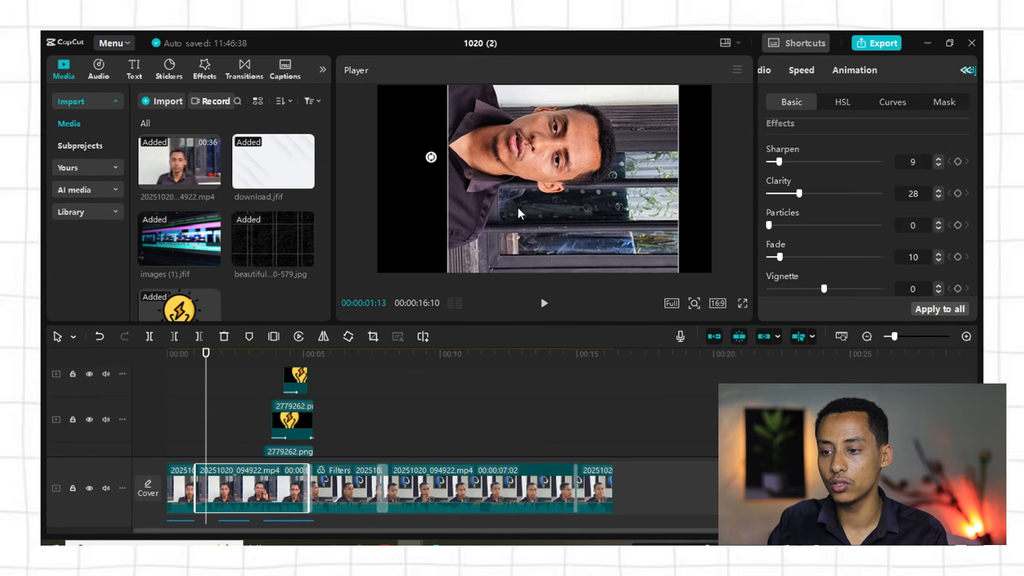
{"action": "key", "text": "ctrl+z"}
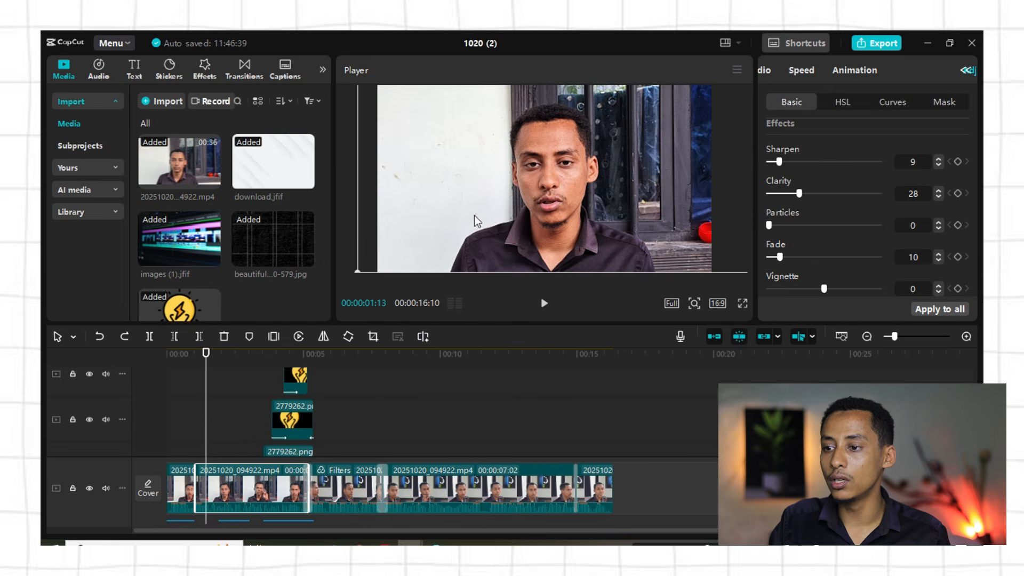
Try moving and resizing the talking-head clip freehand in the preview frame, and undo these changes
{"action": "left_click_drag", "start_coordinate": [475, 215], "coordinate": [480, 269]}
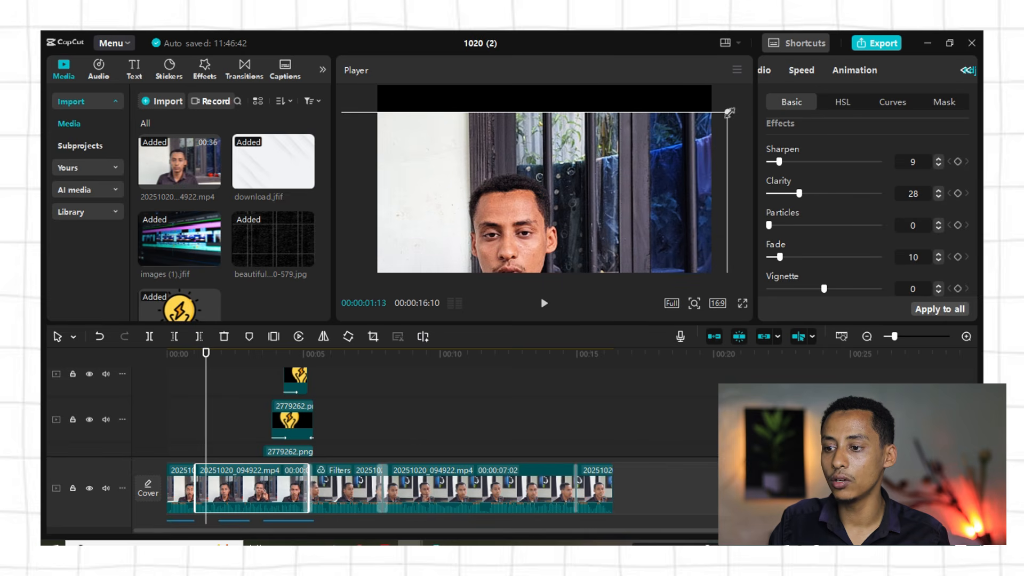
{"action": "left_click_drag", "start_coordinate": [647, 170], "coordinate": [715, 69]}
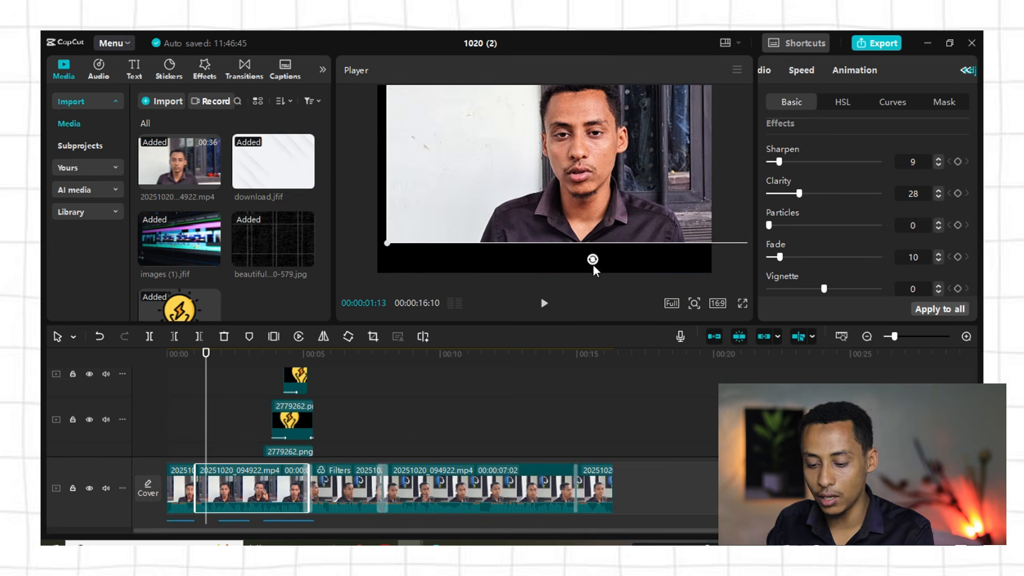
{"action": "mouse_move", "coordinate": [593, 262]}
{"action": "left_mouse_down"}
{"action": "mouse_move", "coordinate": [570, 255]}
{"action": "mouse_move", "coordinate": [583, 259]}
{"action": "left_mouse_up"}
{"action": "key", "text": "ctrl+z"}
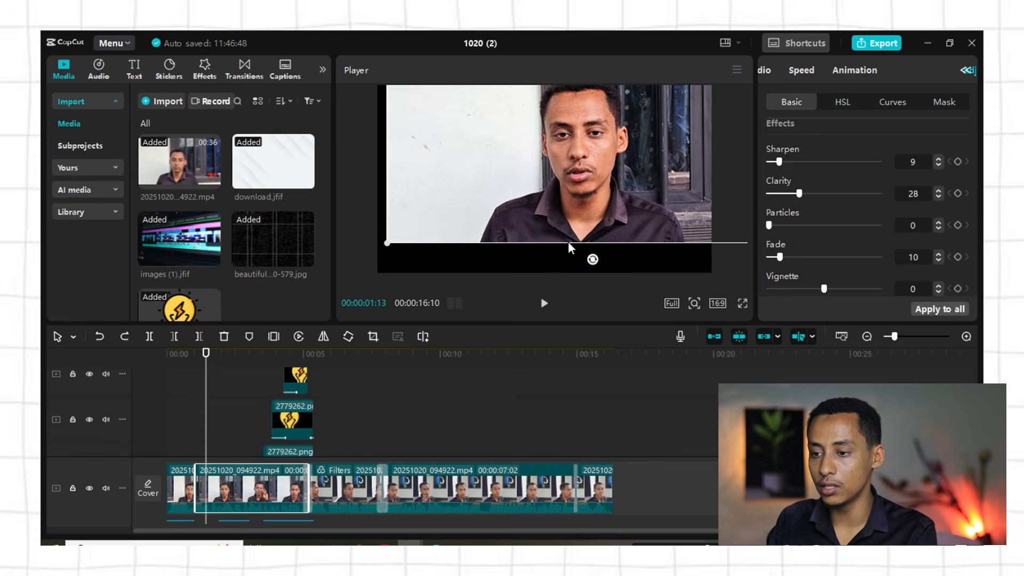
{"action": "key", "text": "ctrl+z"}
{"action": "key", "text": "ctrl+z"}
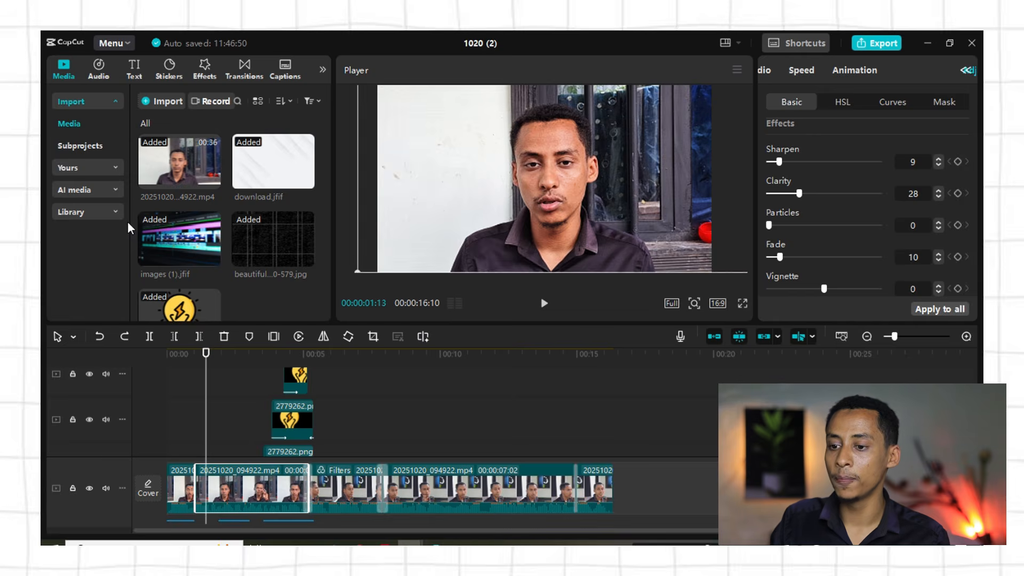
Look through the actions available for the talking-head clip between about 1 and 5 seconds
{"action": "right_click", "coordinate": [260, 491]}
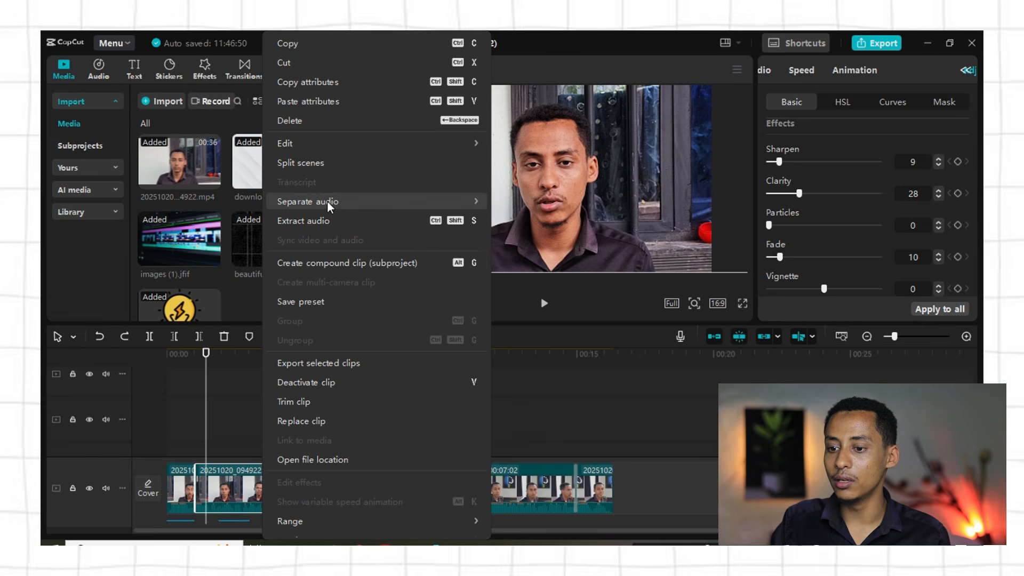
{"action": "mouse_move", "coordinate": [327, 202]}
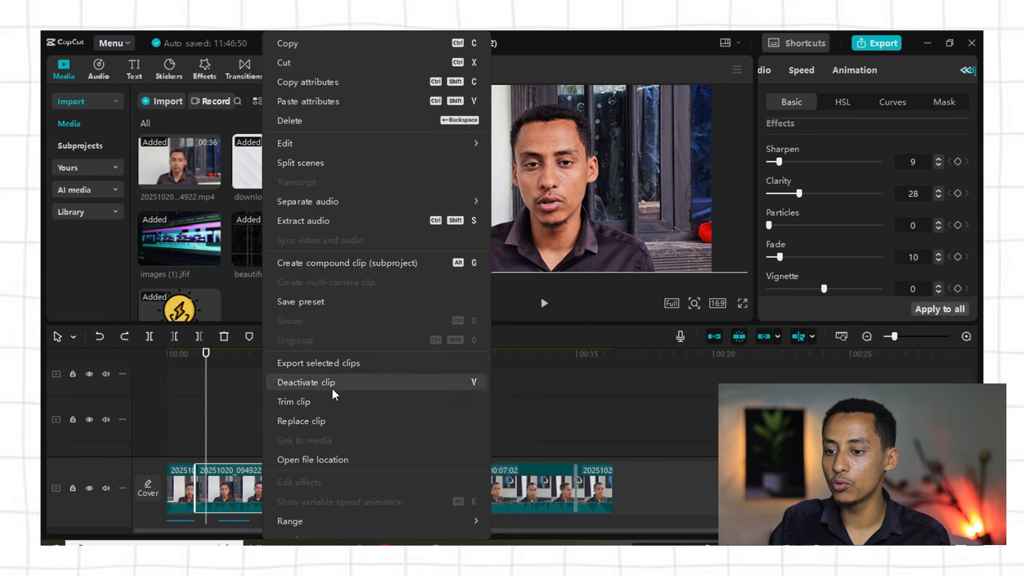
{"action": "left_click", "coordinate": [695, 405]}
Combine all clips, overlays, effects and text on the timeline into one compound clip
{"action": "left_click_drag", "start_coordinate": [671, 384], "coordinate": [383, 436]}
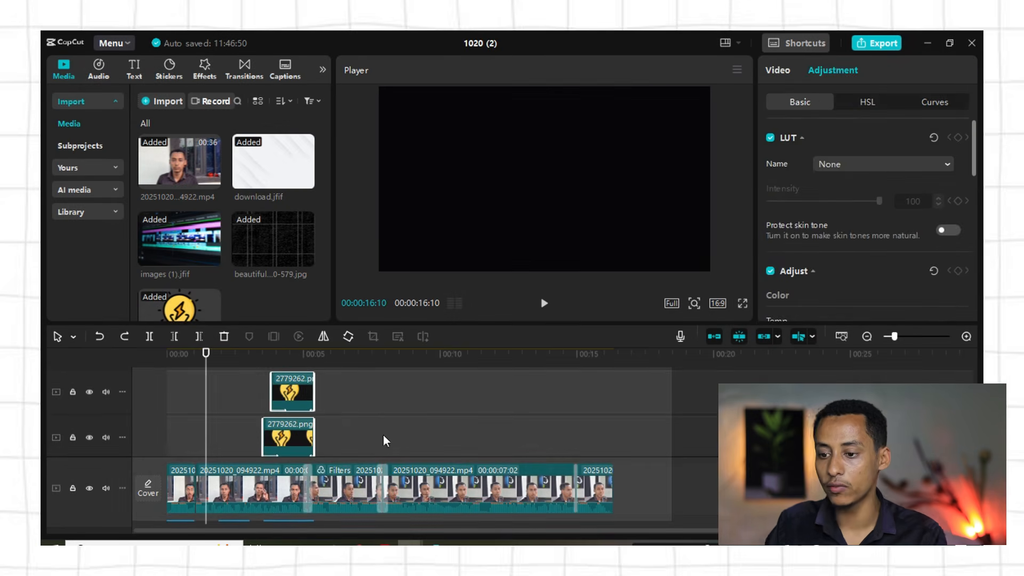
{"action": "left_click", "coordinate": [429, 438]}
{"action": "key", "text": "ctrl+a"}
{"action": "scroll", "coordinate": [325, 416], "scroll_direction": "down", "scroll_amount": 2}
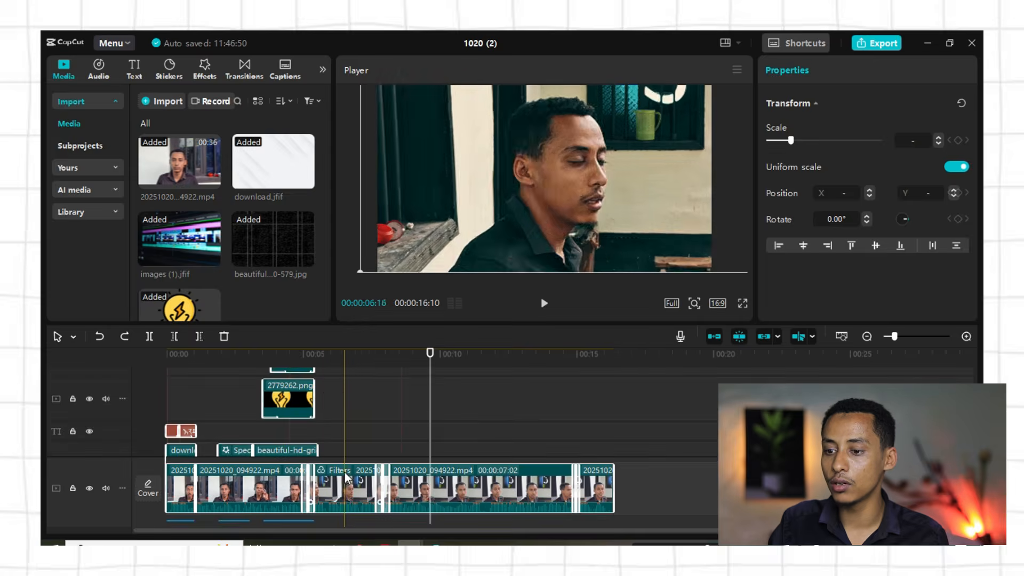
{"action": "right_click", "coordinate": [342, 483]}
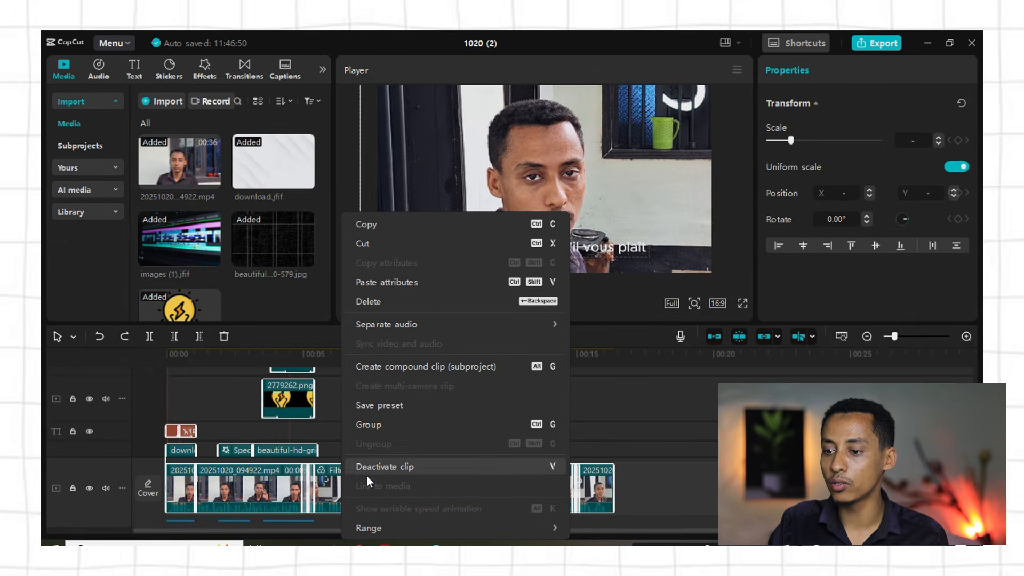
{"action": "left_click", "coordinate": [385, 367]}
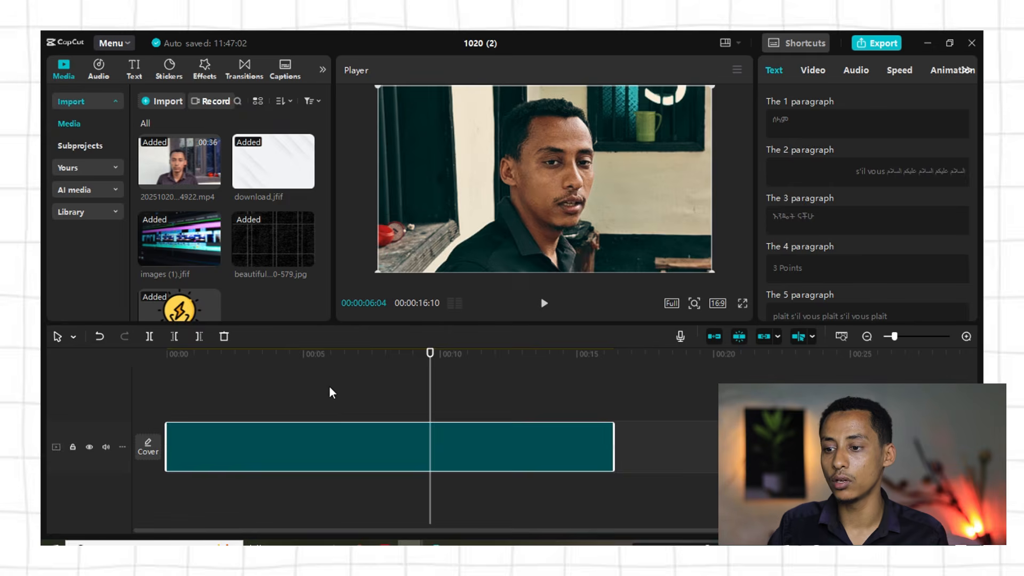
{"action": "left_click", "coordinate": [339, 387]}
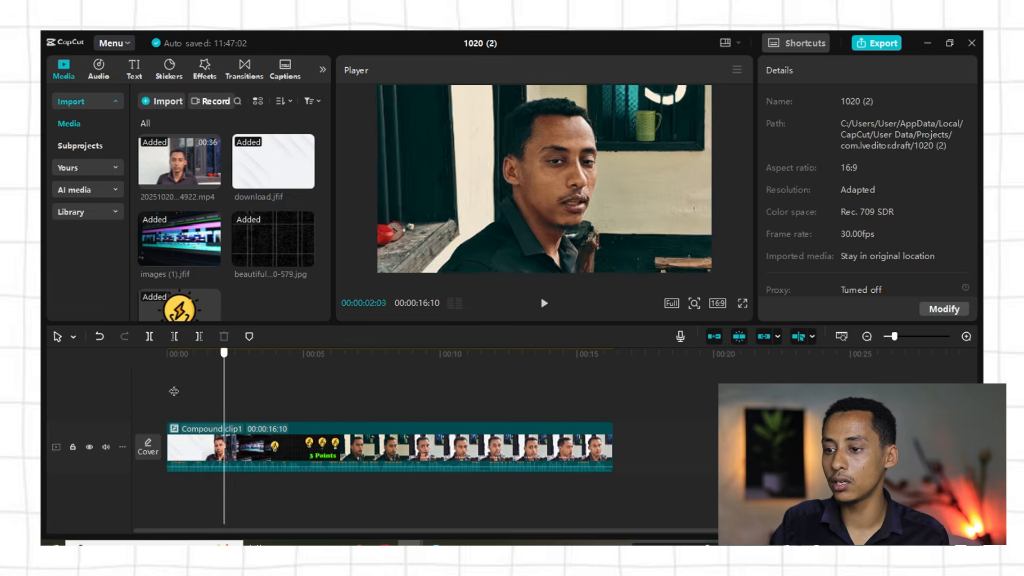
Play the compound clip from the start for about four seconds
{"action": "key", "text": "Home"}
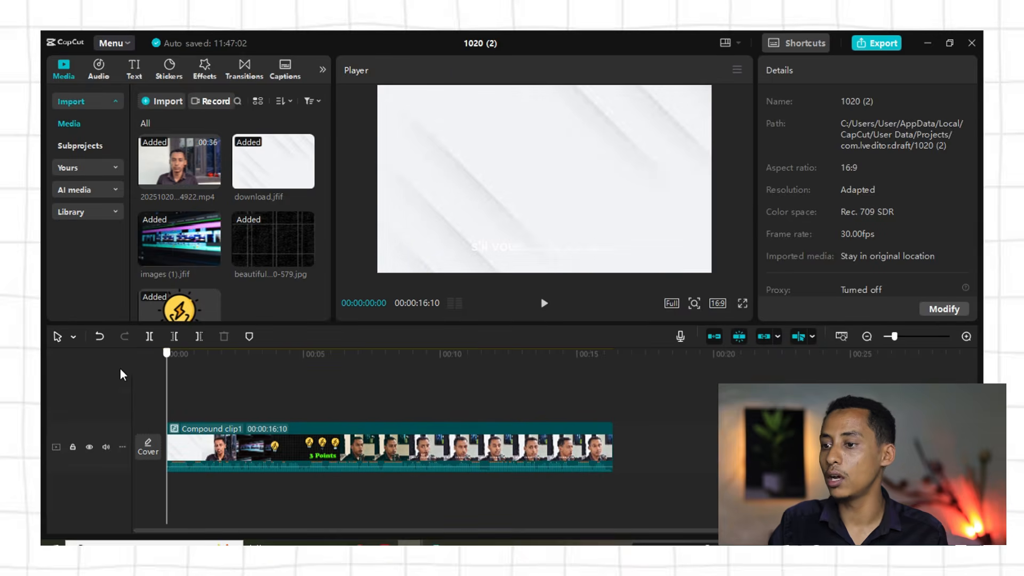
{"action": "left_click", "coordinate": [545, 304]}
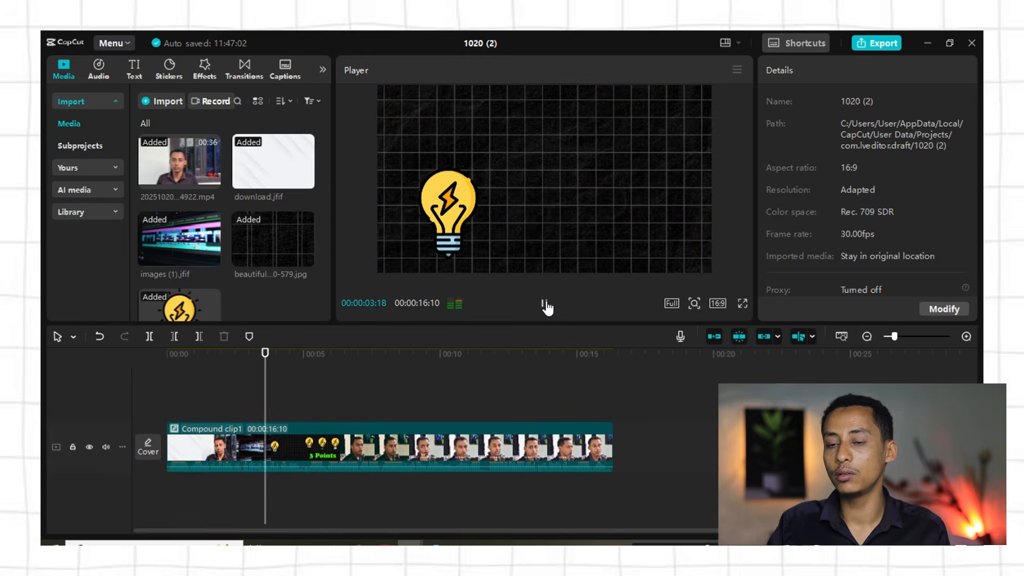
{"action": "left_click", "coordinate": [545, 304]}
Select the compound clip, open the export settings and name the output "video ed"
{"action": "left_click", "coordinate": [458, 441]}
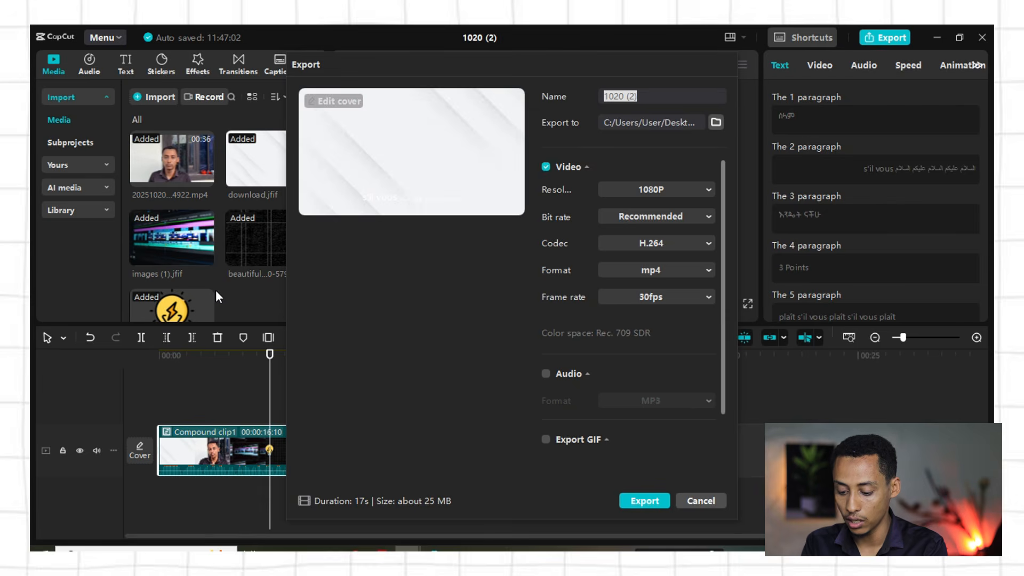
{"action": "type", "text": "video ed"}
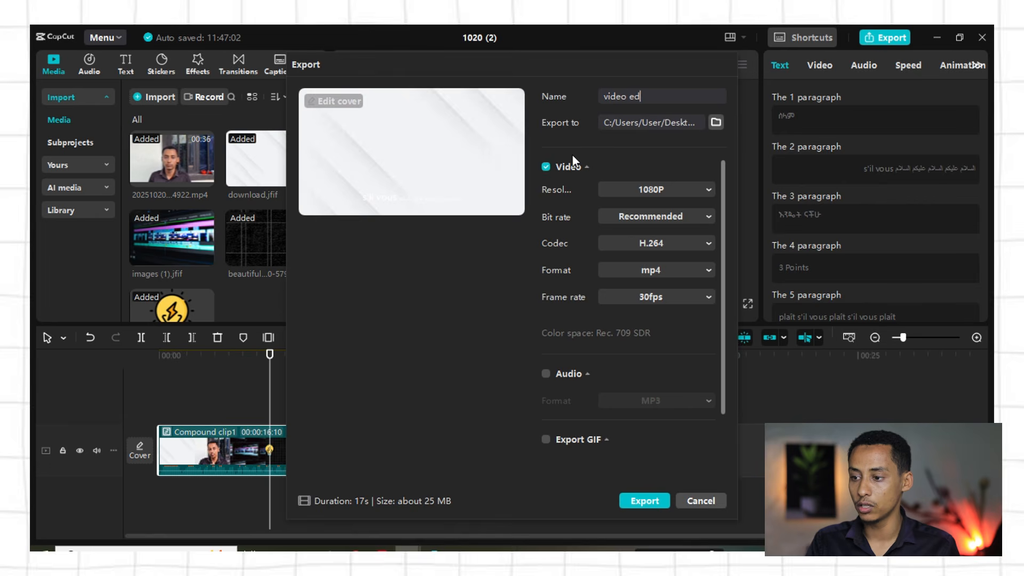
Try the 480P and 720P export resolutions, and return the resolution to 1080P
{"action": "left_click", "coordinate": [648, 191]}
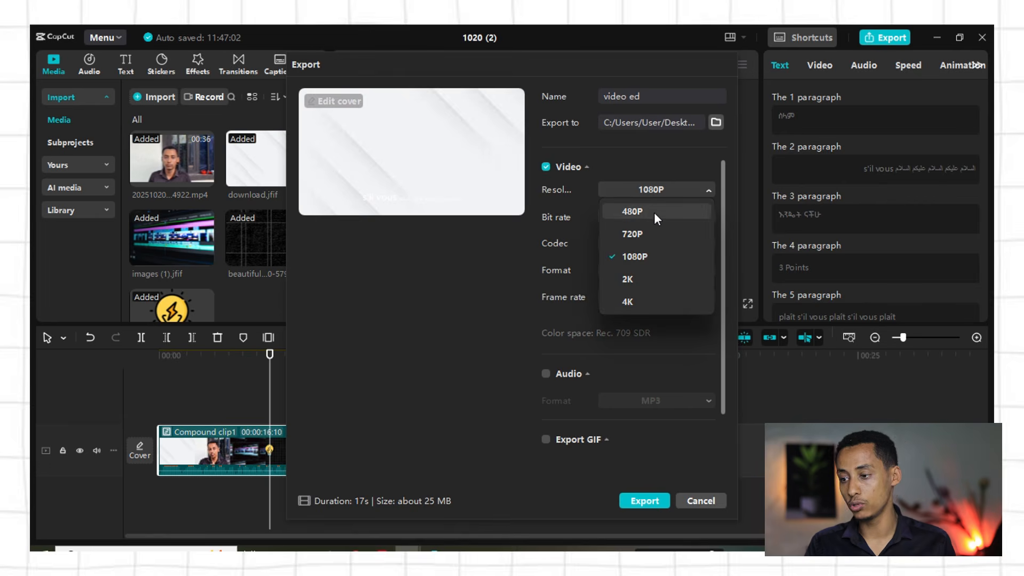
{"action": "left_click", "coordinate": [619, 210]}
{"action": "left_click", "coordinate": [641, 191]}
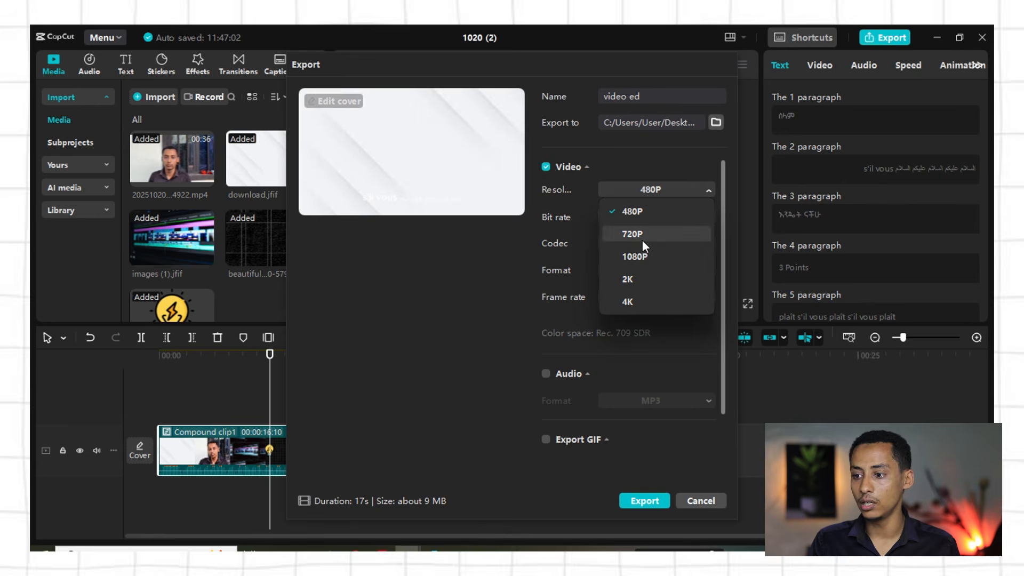
{"action": "left_click", "coordinate": [638, 235]}
{"action": "left_click", "coordinate": [638, 194]}
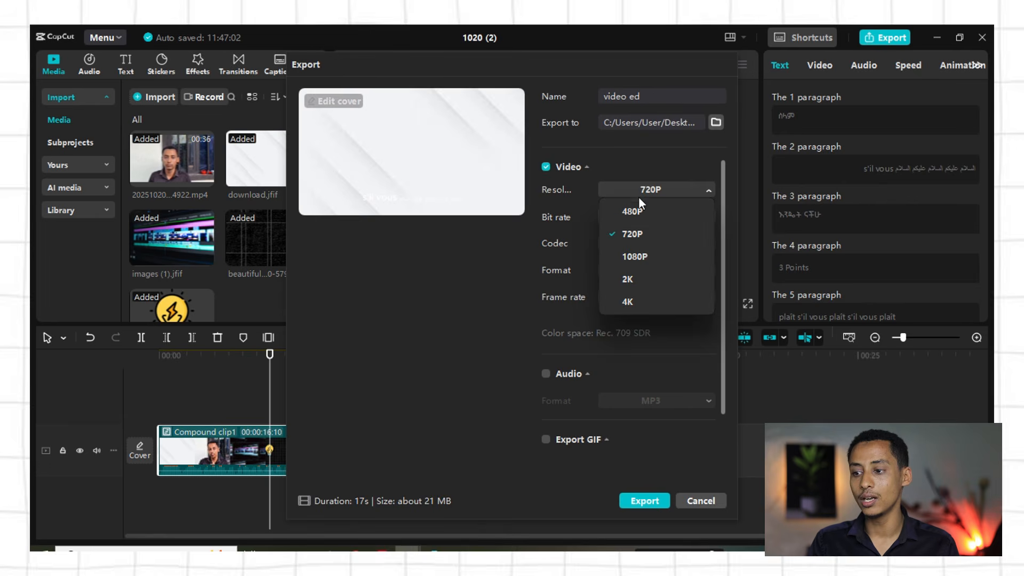
{"action": "left_click", "coordinate": [634, 256]}
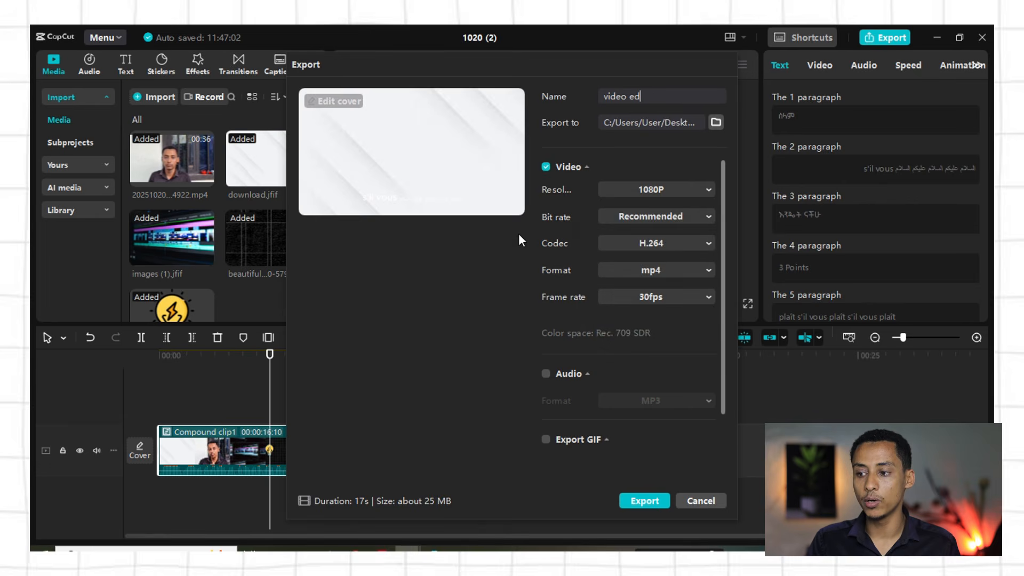
{"action": "left_click", "coordinate": [654, 192]}
{"action": "left_click", "coordinate": [639, 255]}
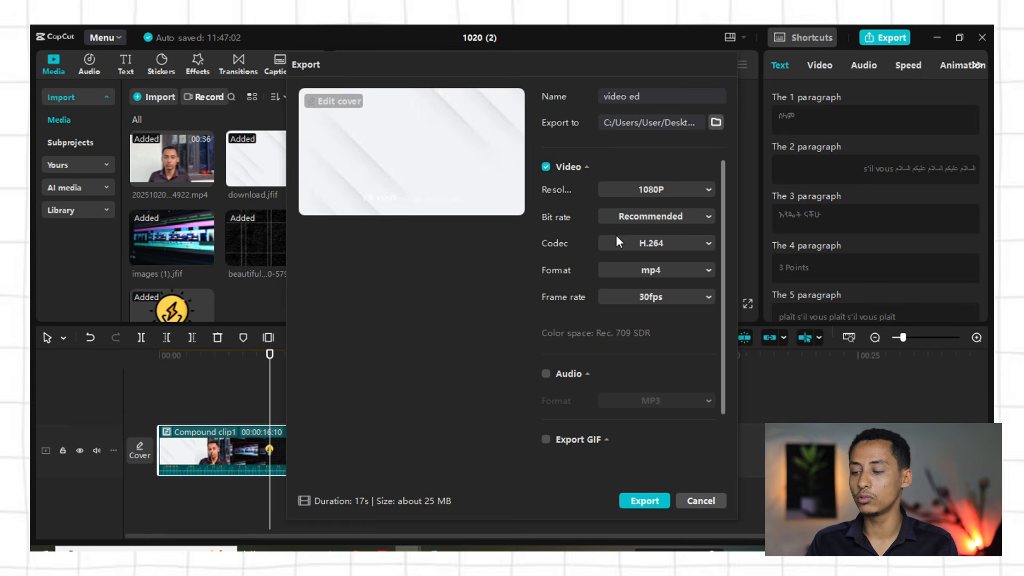
Review the export's bit rate, codec, format and frame rate choices, keeping Recommended, H.264, mp4 and 30fps
{"action": "left_click", "coordinate": [642, 218]}
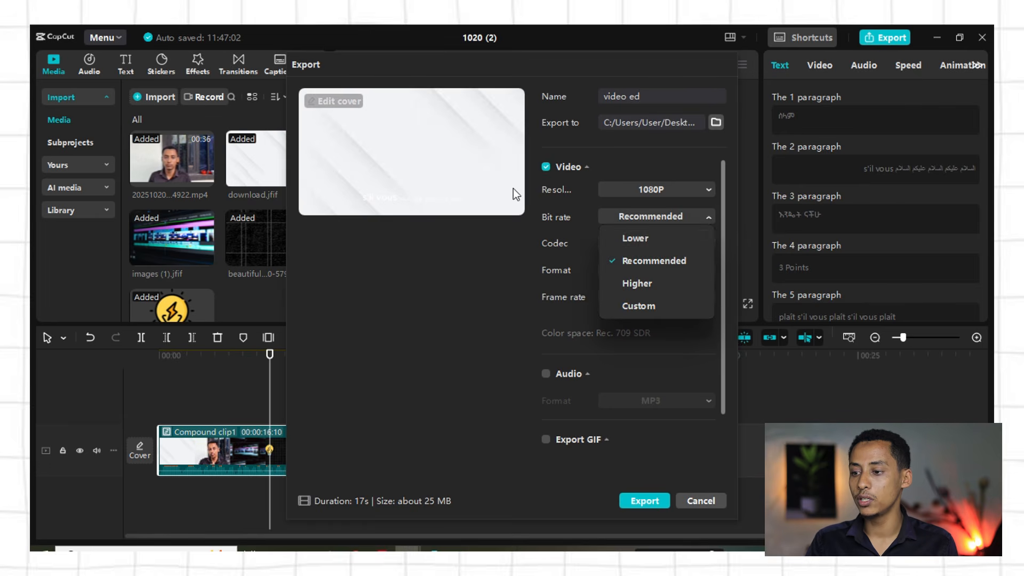
{"action": "left_click", "coordinate": [647, 261]}
{"action": "left_click", "coordinate": [651, 242]}
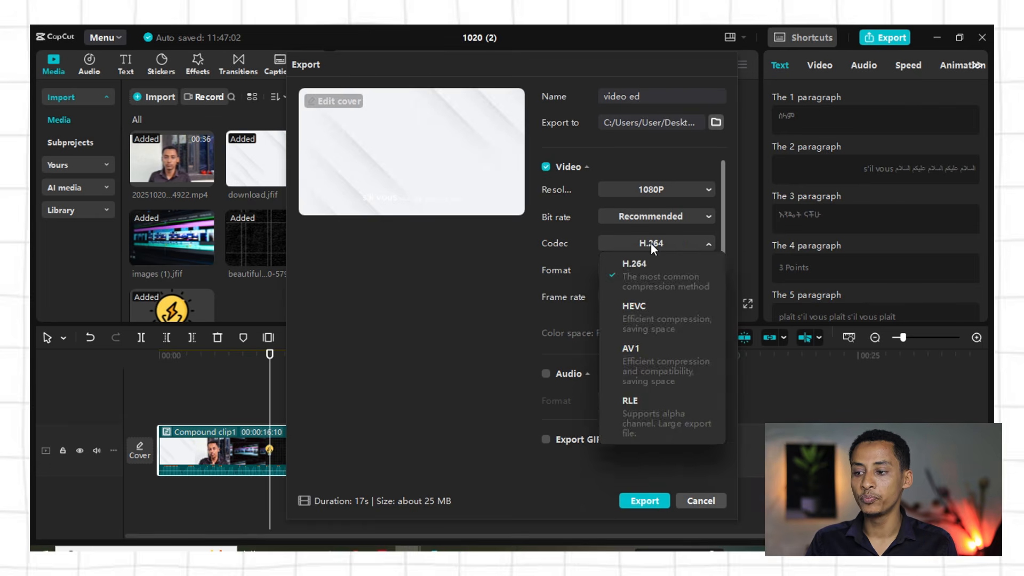
{"action": "left_click", "coordinate": [646, 242]}
{"action": "left_click", "coordinate": [667, 270]}
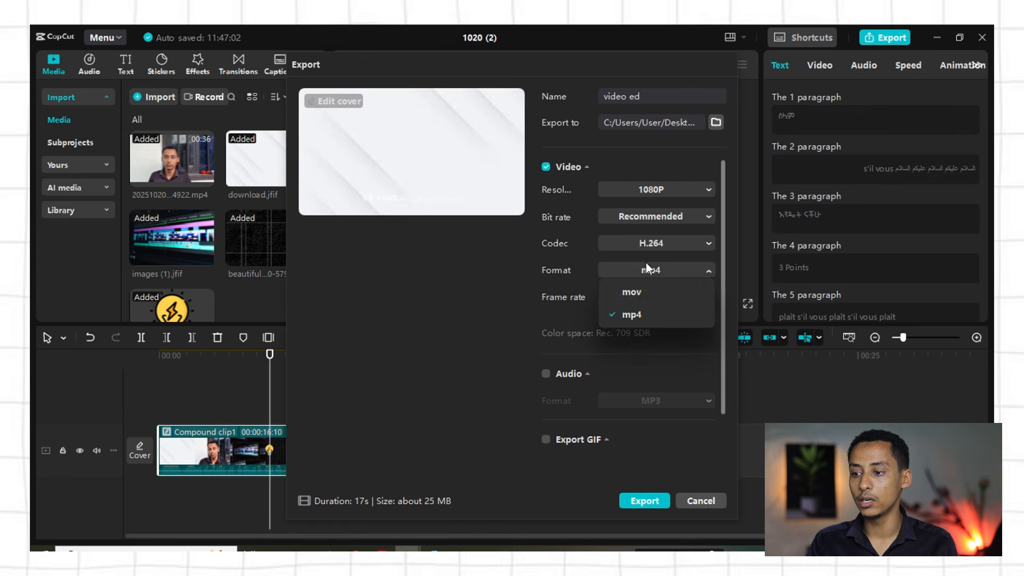
{"action": "left_click", "coordinate": [634, 315]}
{"action": "left_click", "coordinate": [656, 297]}
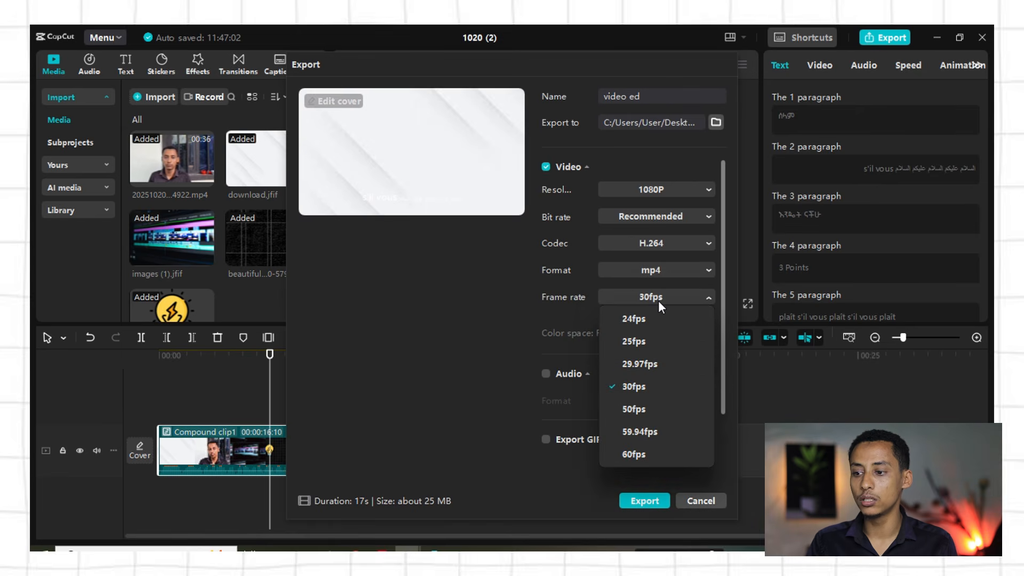
{"action": "left_click", "coordinate": [637, 386]}
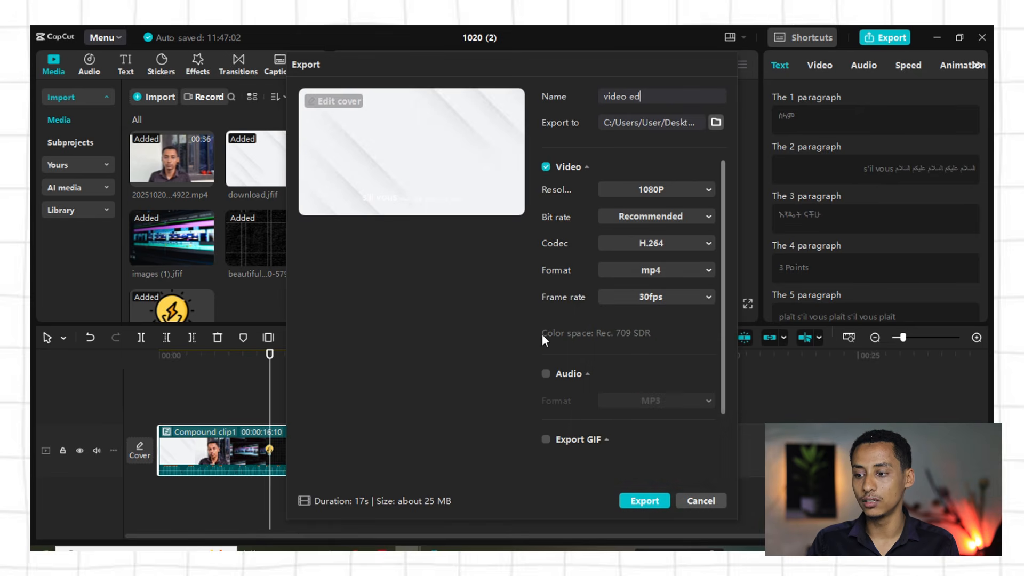
Try switching the export to MP3 audio without video, and enable the video output again
{"action": "scroll", "coordinate": [695, 319], "scroll_direction": "down", "scroll_amount": 2}
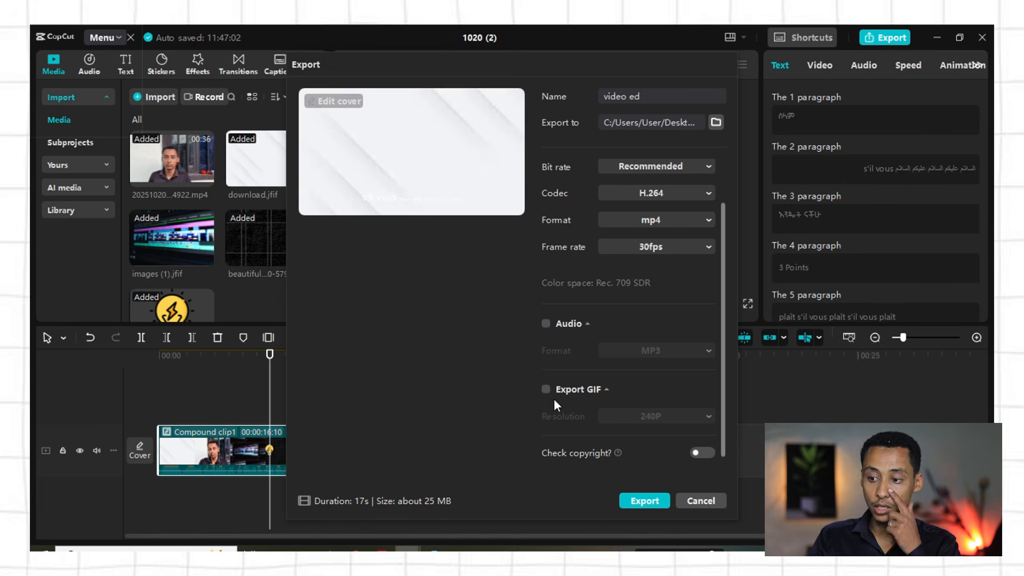
{"action": "scroll", "coordinate": [539, 224], "scroll_direction": "up", "scroll_amount": 2}
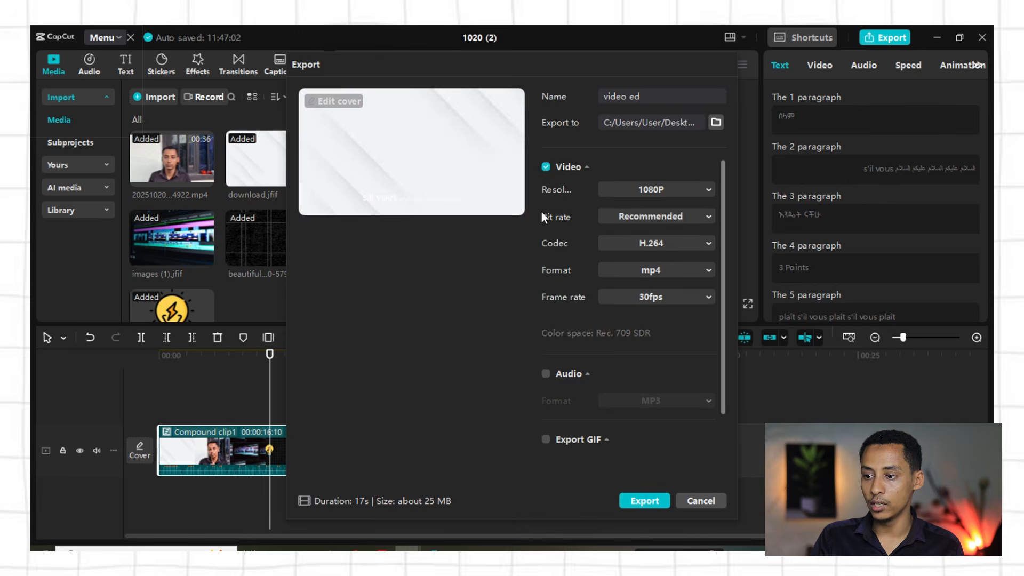
{"action": "left_click", "coordinate": [545, 167]}
{"action": "left_click", "coordinate": [546, 167]}
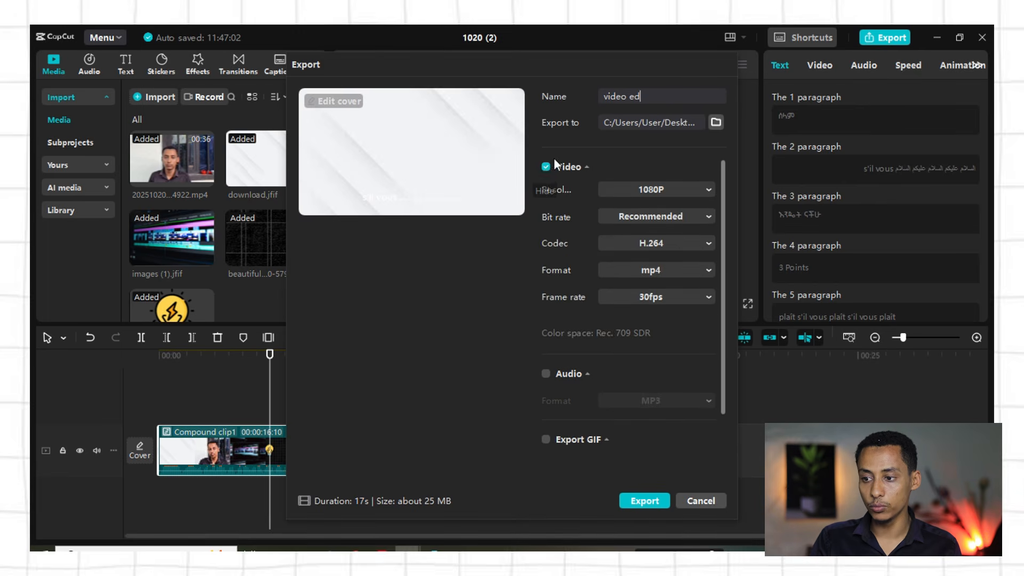
{"action": "left_click", "coordinate": [546, 167]}
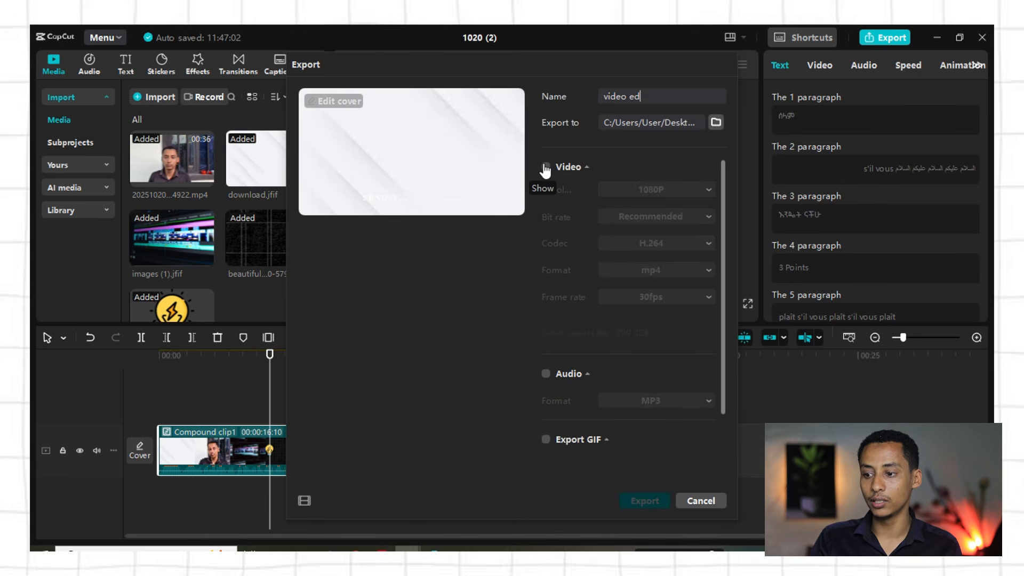
{"action": "left_click", "coordinate": [545, 166]}
{"action": "left_click", "coordinate": [544, 374]}
{"action": "left_click", "coordinate": [546, 166]}
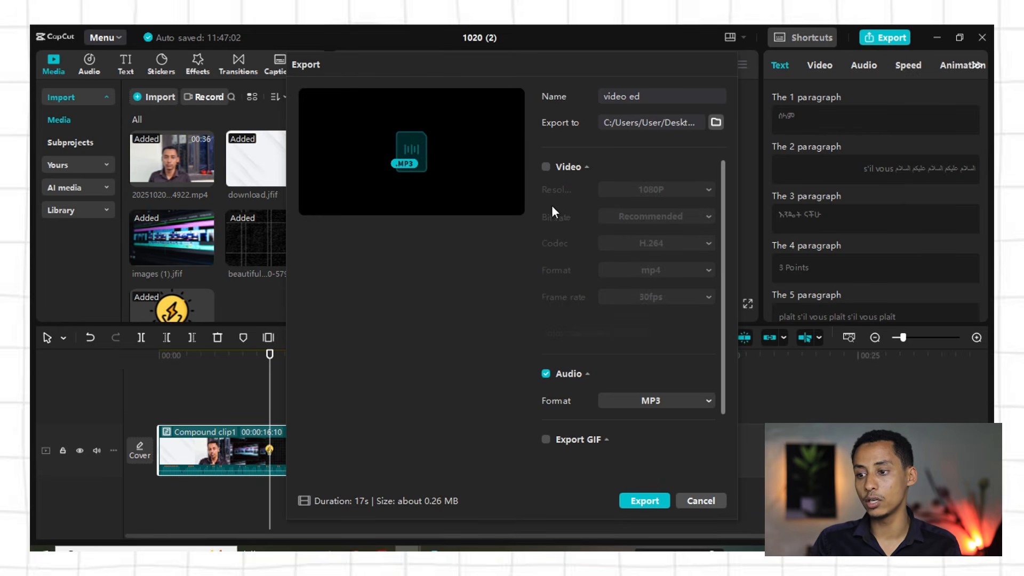
{"action": "left_click", "coordinate": [545, 167]}
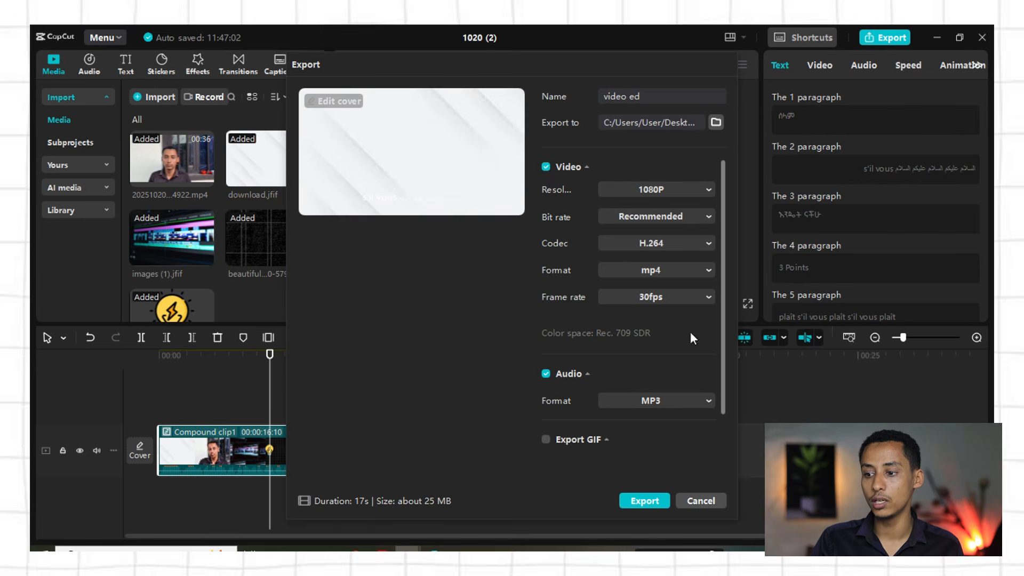
Leave the separate MP3 audio out, export the video, and close the sharing options without sharing
{"action": "left_click", "coordinate": [546, 377]}
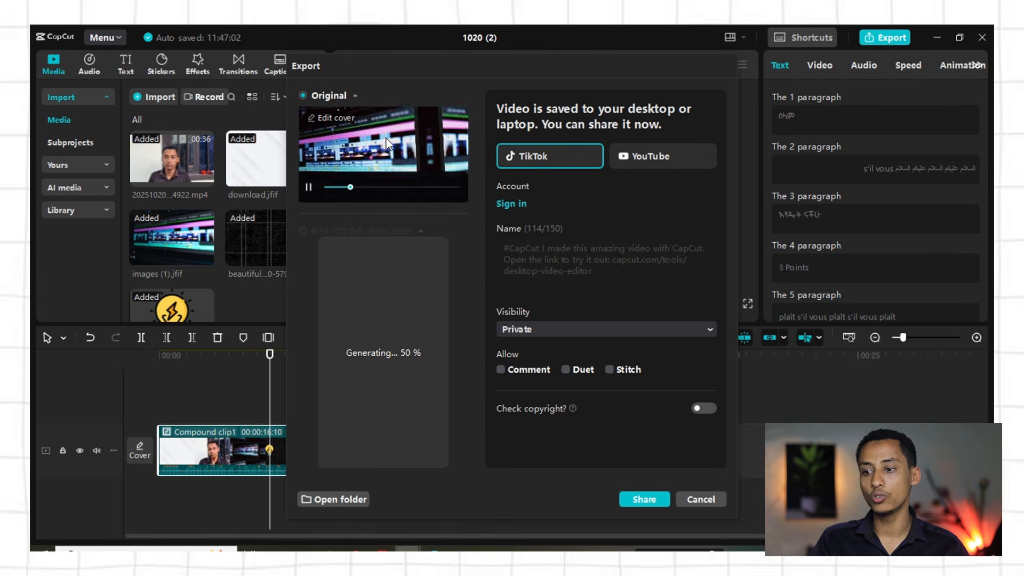
{"action": "left_click", "coordinate": [701, 499]}
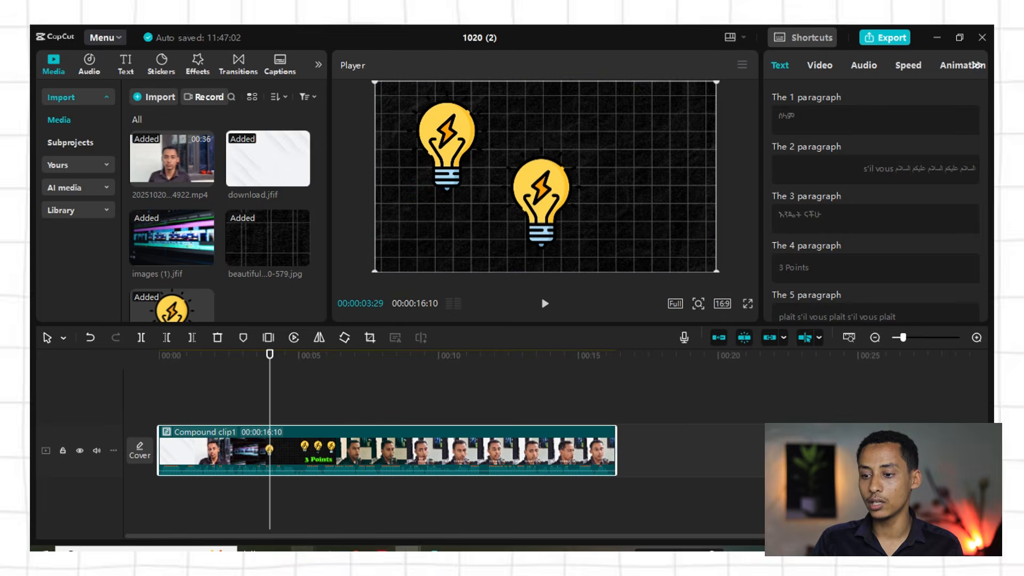
Switch to File Explorer and play the exported "video ed" file from The Training folder on the Desktop
{"action": "mouse_move", "coordinate": [304, 549]}
{"action": "left_click", "coordinate": [238, 496]}
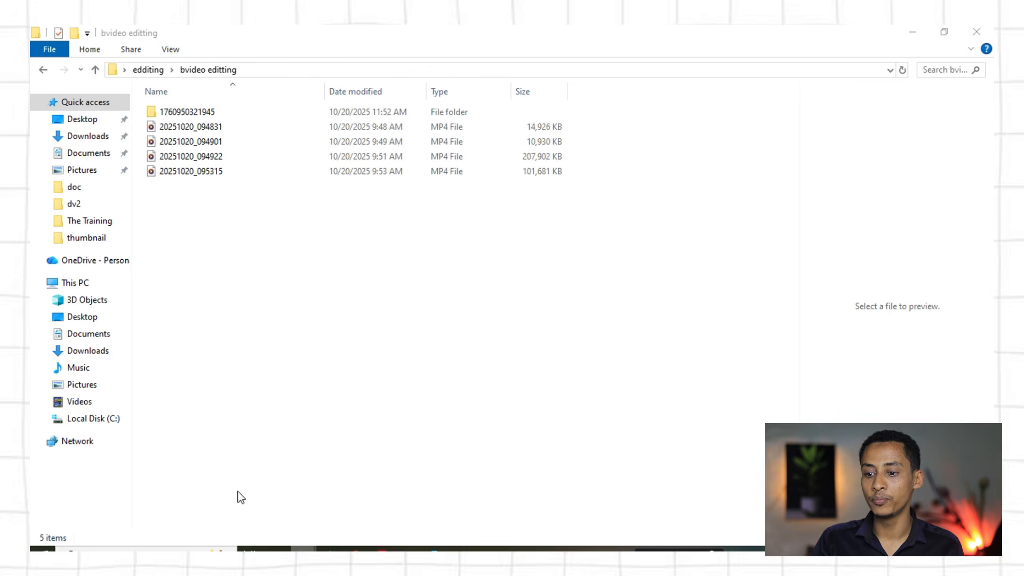
{"action": "left_click", "coordinate": [82, 320]}
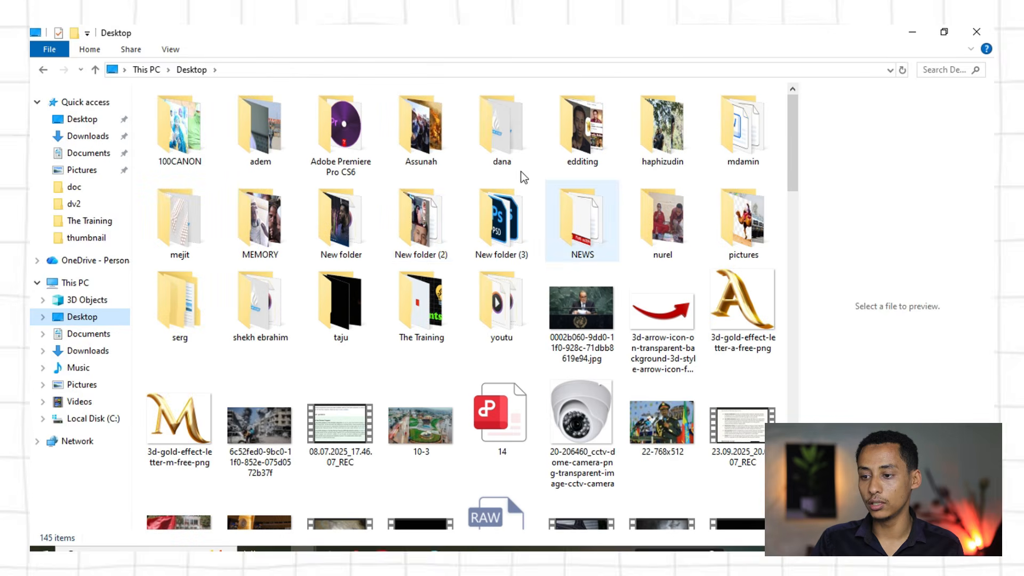
{"action": "left_click", "coordinate": [198, 490]}
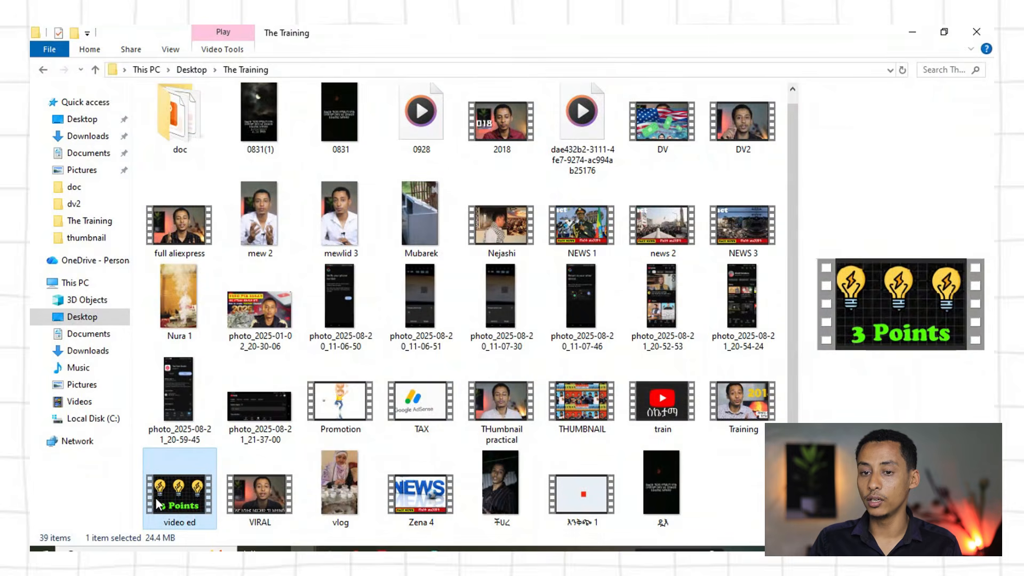
{"action": "double_click", "coordinate": [193, 456]}
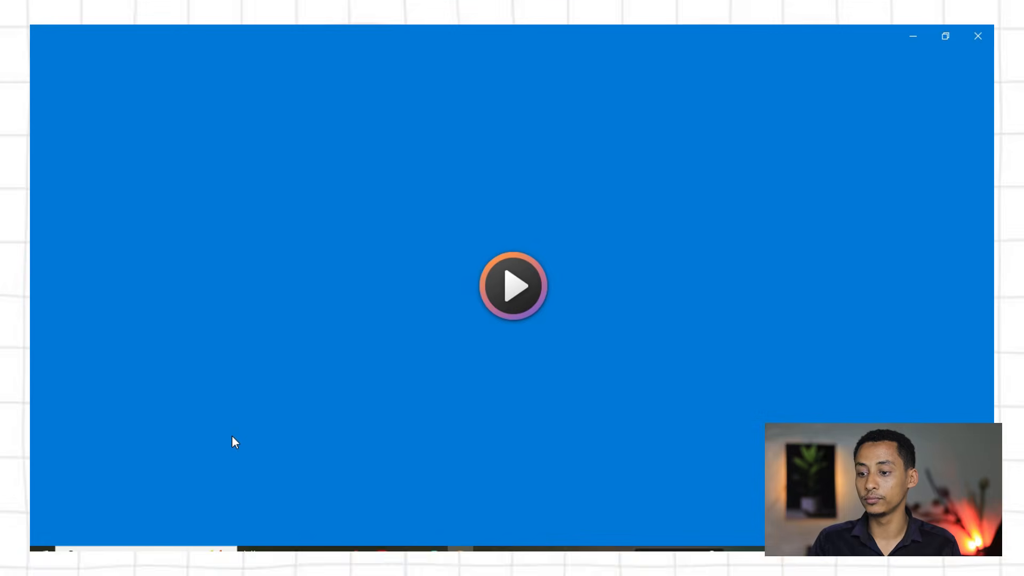